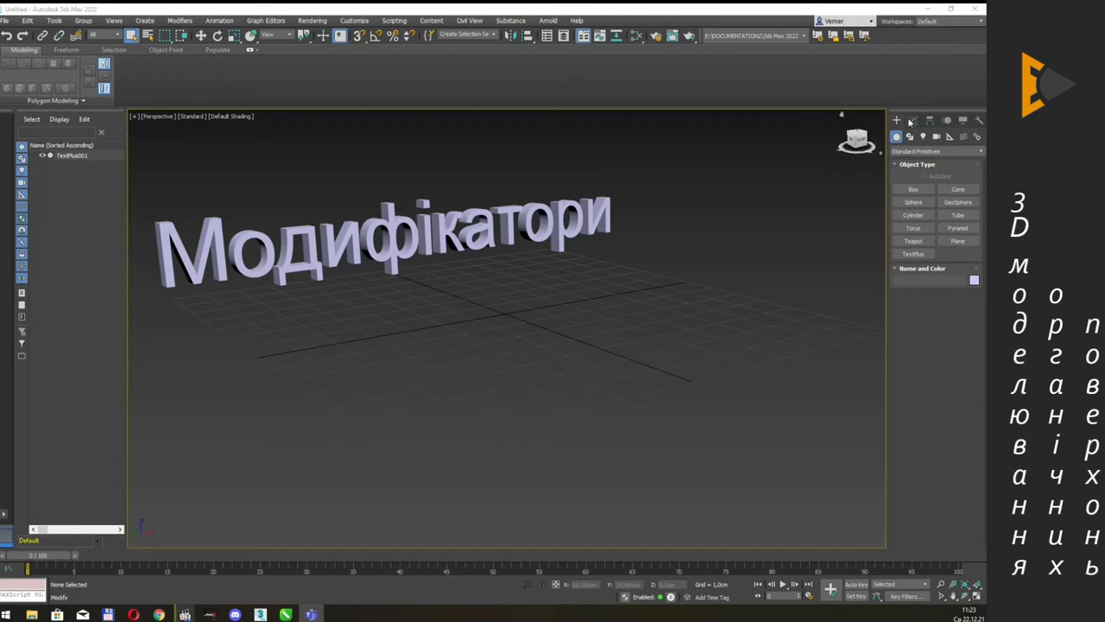
Draw a box primitive below the Модифікатори text.
click(914, 120)
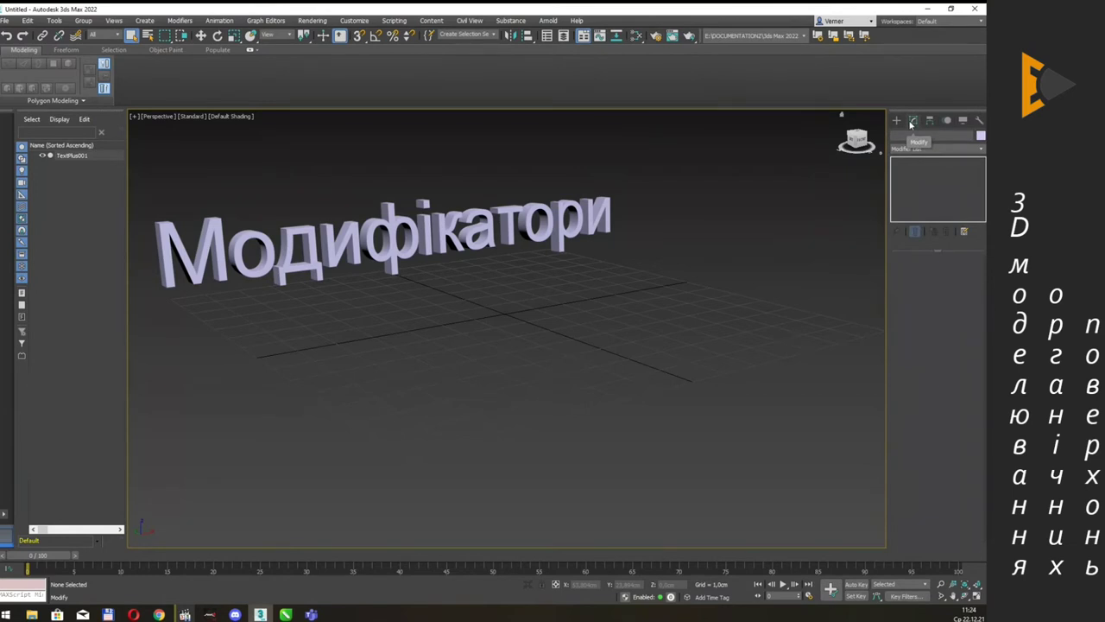
click(897, 122)
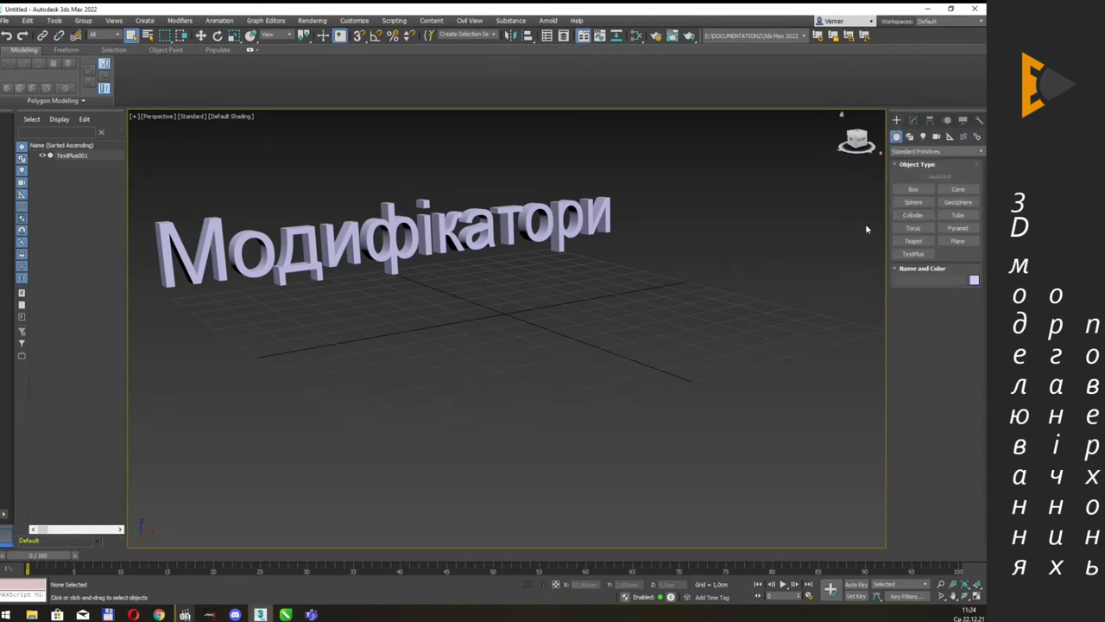
middle_drag(710, 226, 728, 211)
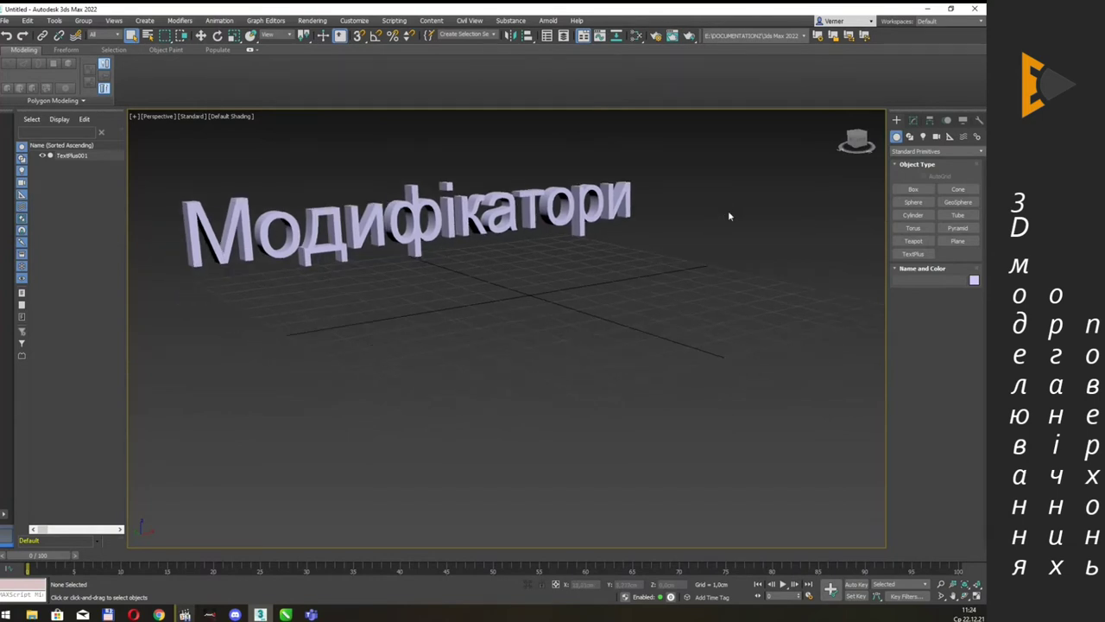
click(920, 191)
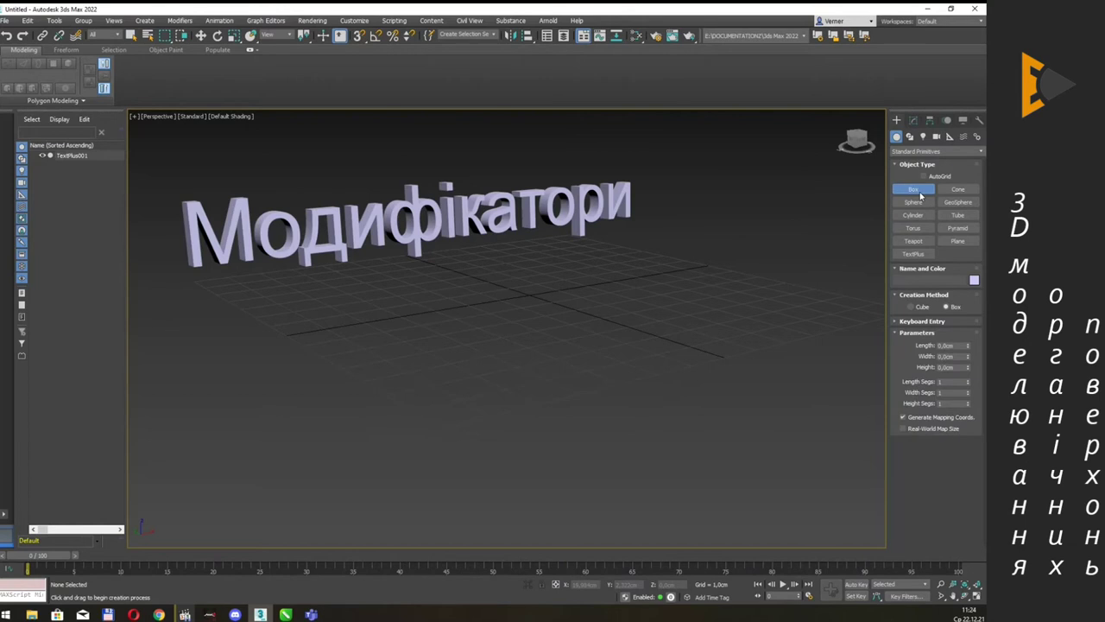
drag(475, 319, 451, 419)
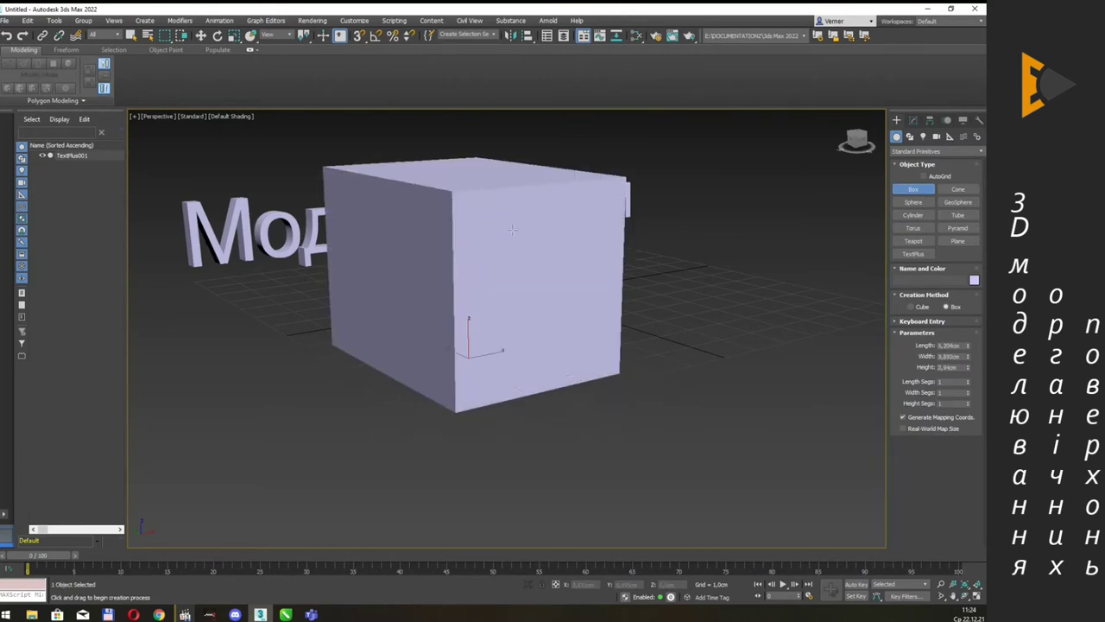
click(513, 257)
Turn on Edged Faces and raise the box's length and width segments to 10.
scroll(513, 259, down, 2)
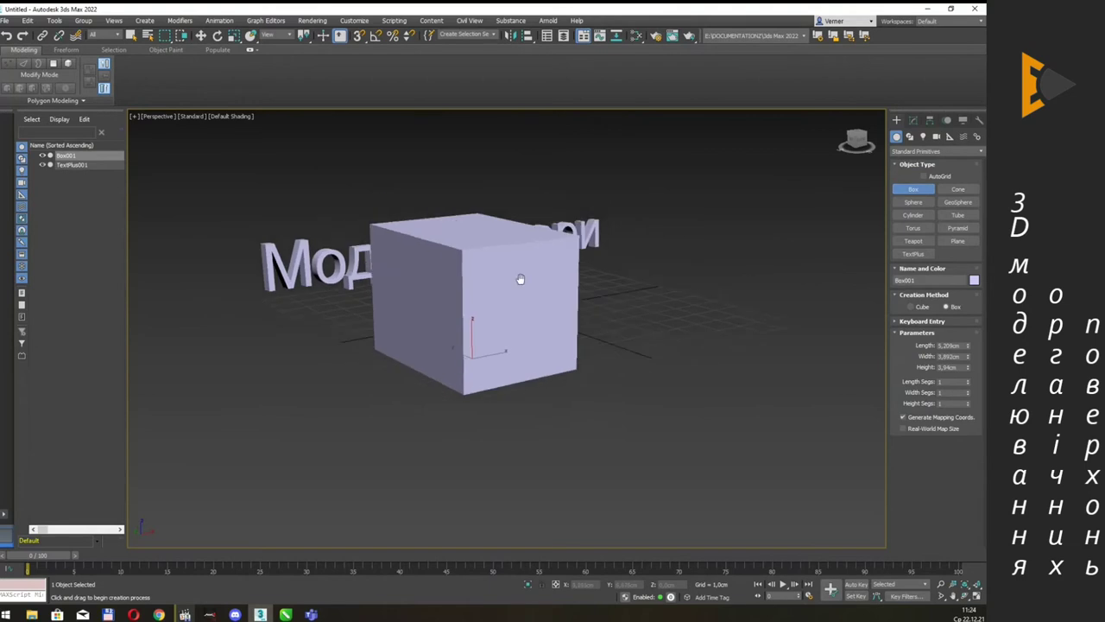
scroll(521, 284, down, 1)
key(F4)
mouse_move(562, 248)
middle_down()
mouse_move(610, 260)
mouse_move(646, 244)
mouse_move(607, 249)
middle_up()
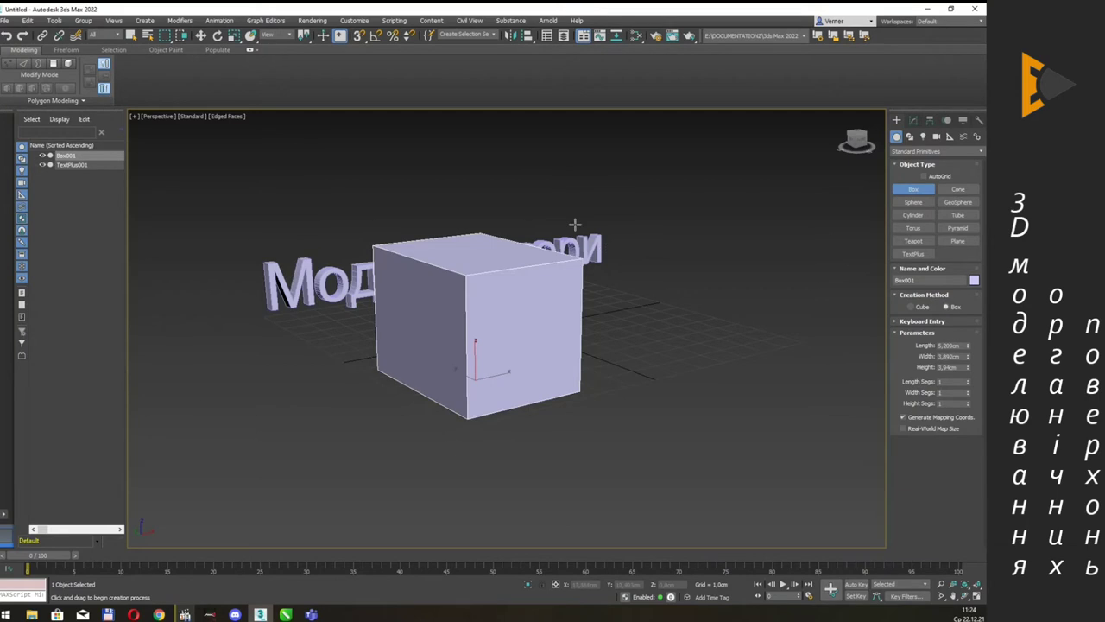
scroll(575, 223, down, 3)
alt+middle_drag(575, 222, 512, 261)
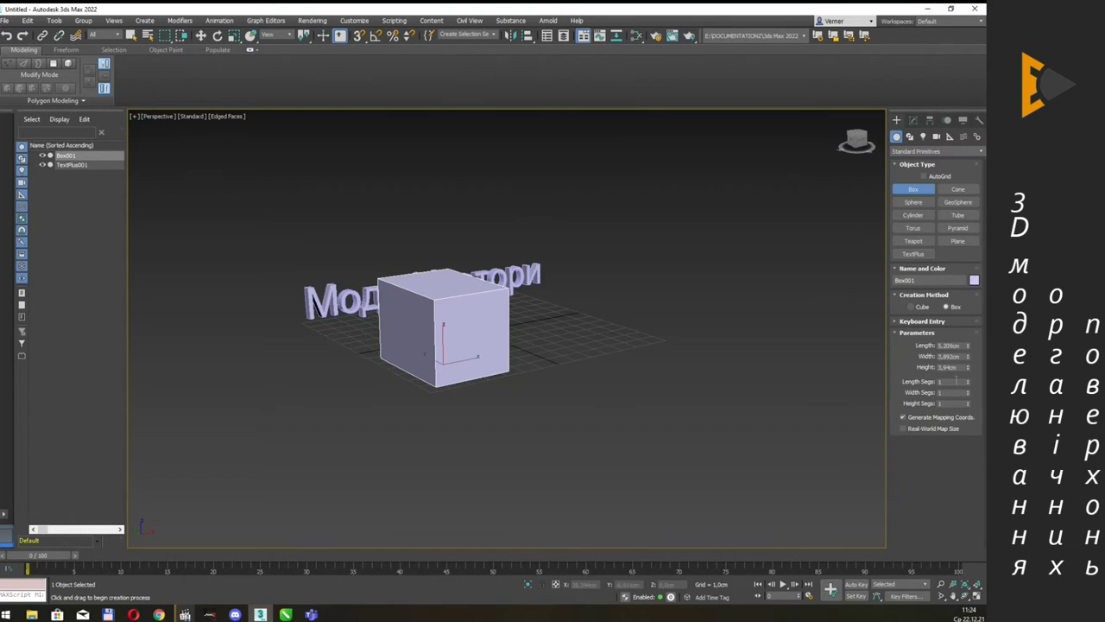
drag(969, 385, 969, 400)
Set the box's Length, Width and Height segments to 20.
double_click(950, 381)
text(20)
key(Tab)
text(20)
key(Tab)
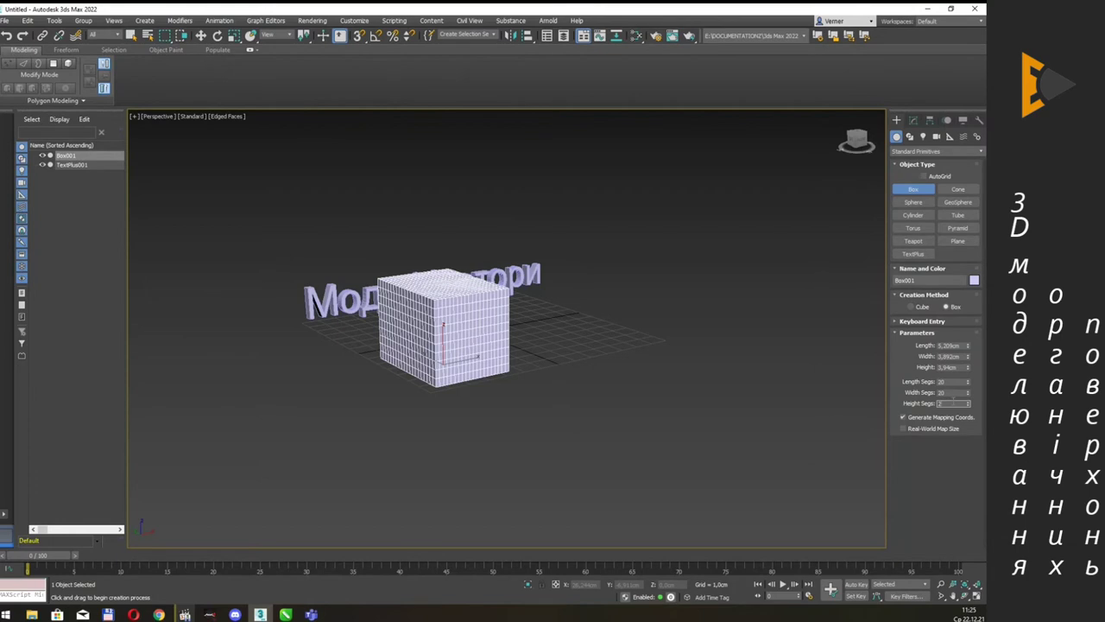
key(Return)
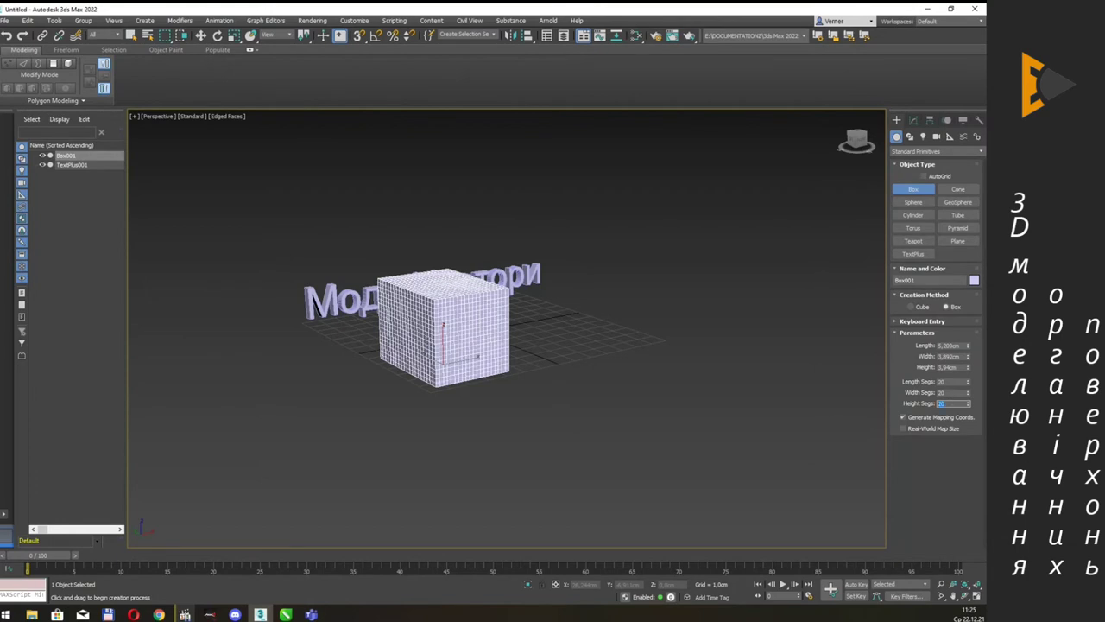
Move the box down in front of the Модифікатори text.
mouse_move(588, 253)
alt+middle_down()
mouse_move(580, 261)
mouse_move(639, 239)
mouse_move(501, 276)
mouse_move(553, 311)
mouse_move(525, 318)
alt+middle_up()
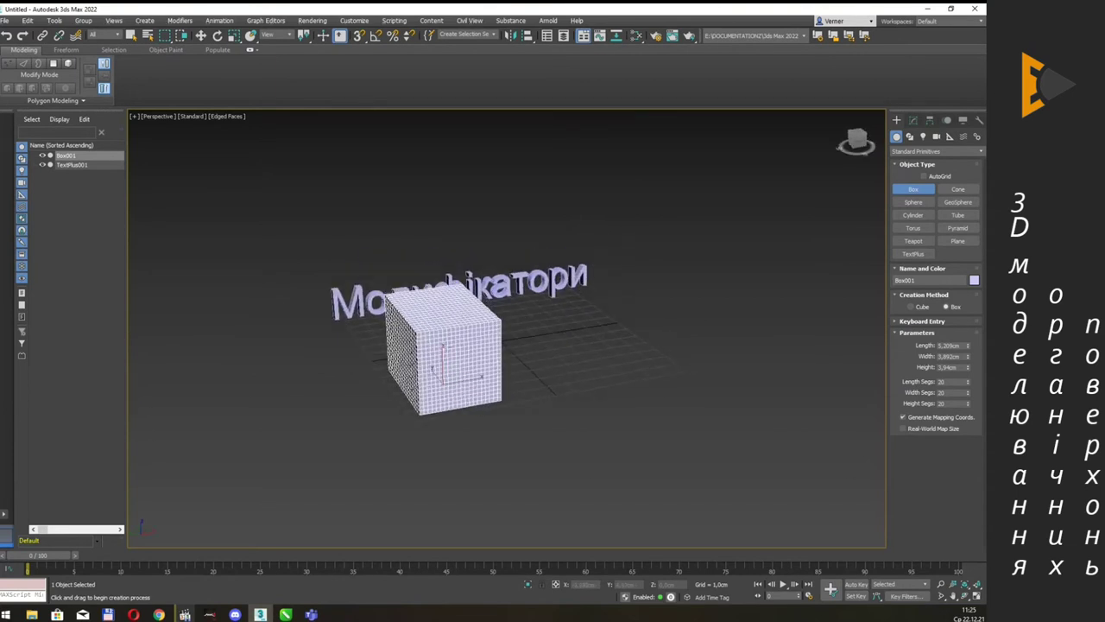
key(w)
drag(442, 378, 501, 435)
mouse_move(617, 357)
alt+middle_down()
mouse_move(626, 348)
mouse_move(580, 304)
mouse_move(560, 326)
alt+middle_up()
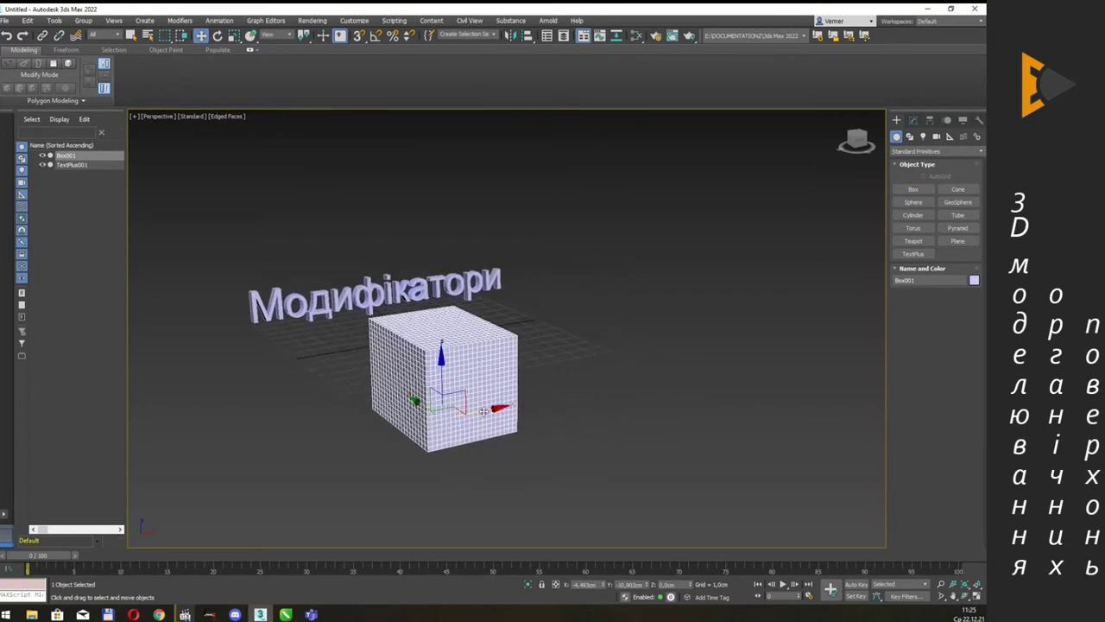
Copy the box 10 times in a row to its right.
shift+drag(484, 410, 632, 379)
double_click(508, 314)
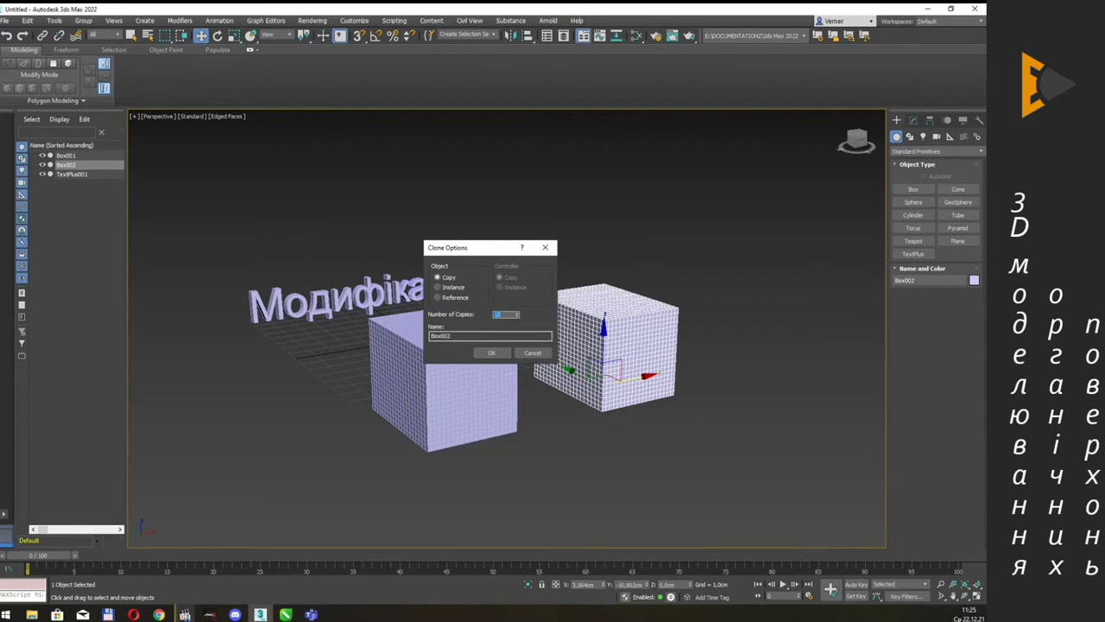
click(491, 353)
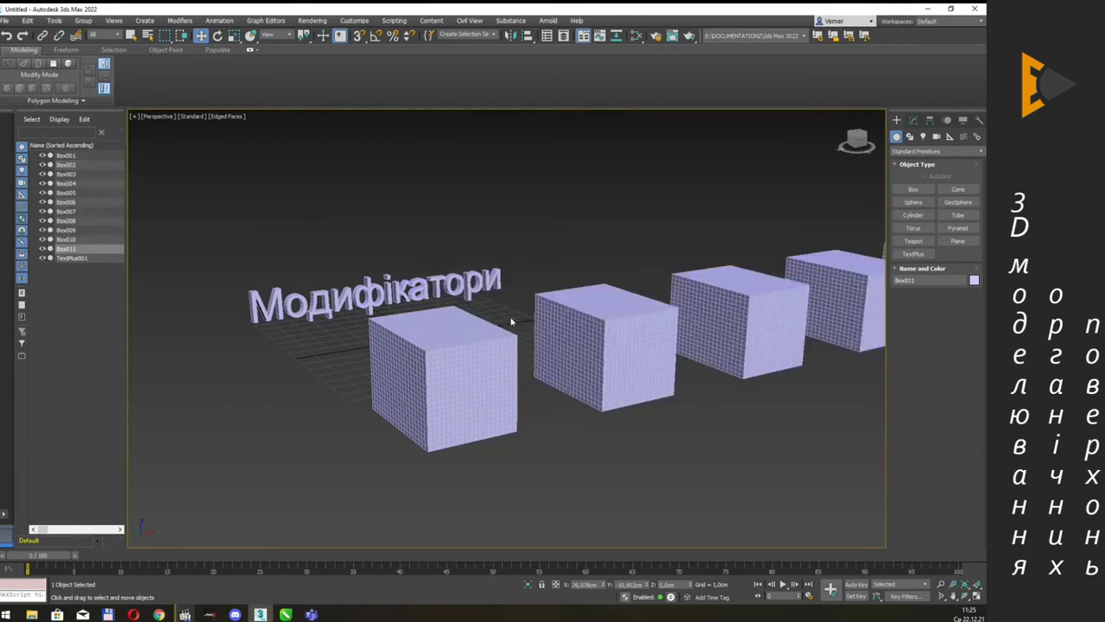
click(605, 311)
click(589, 231)
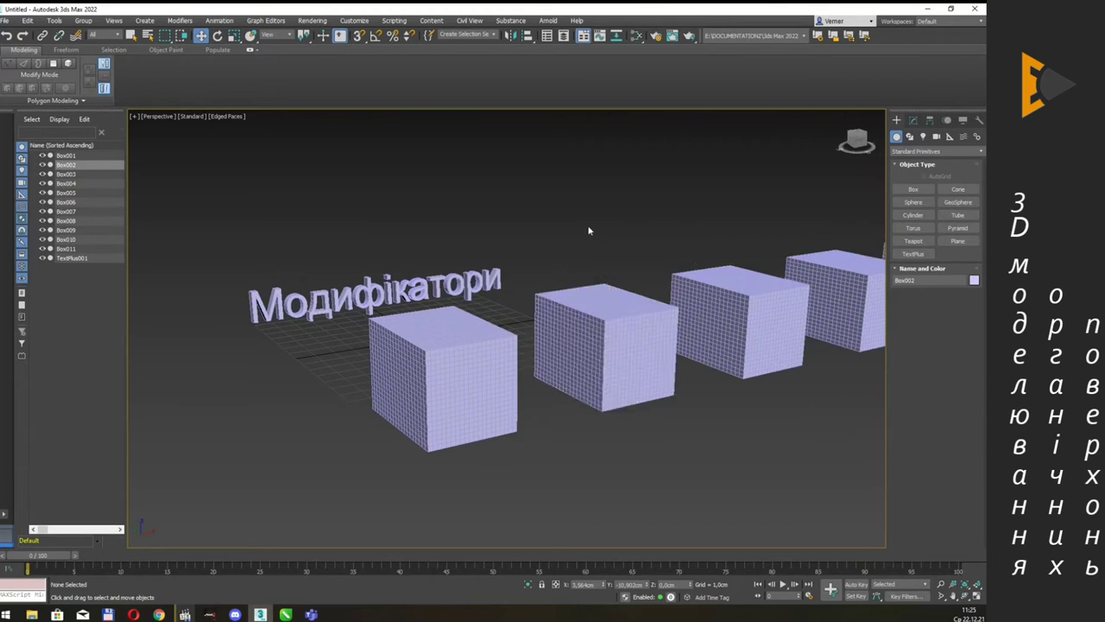
Make one copy of the Модифікатори text below the original.
middle_drag(538, 237, 553, 257)
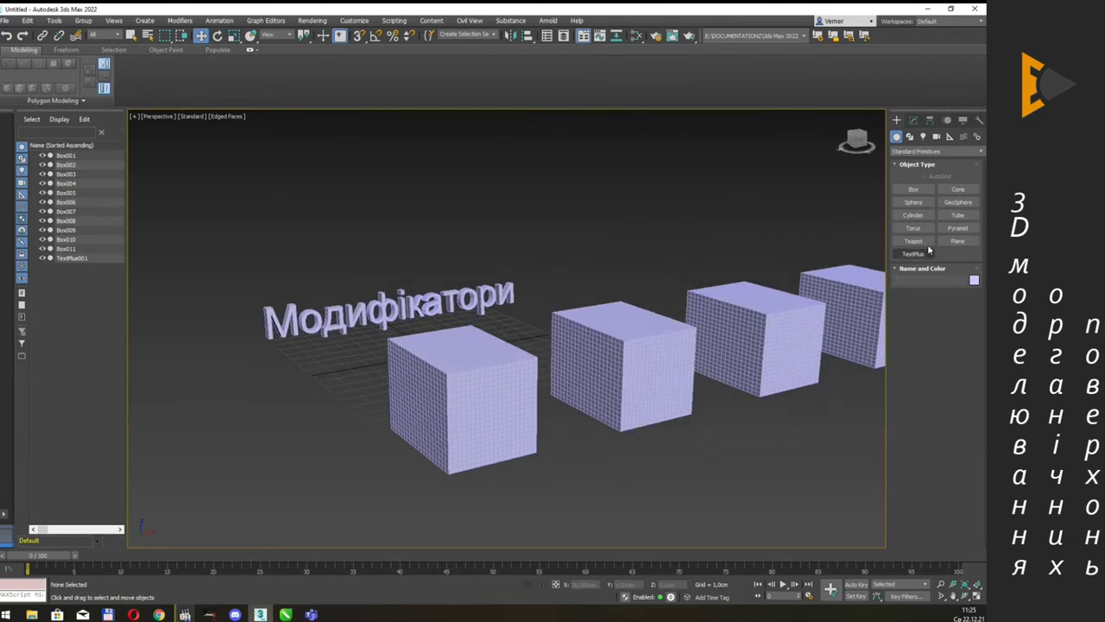
click(363, 311)
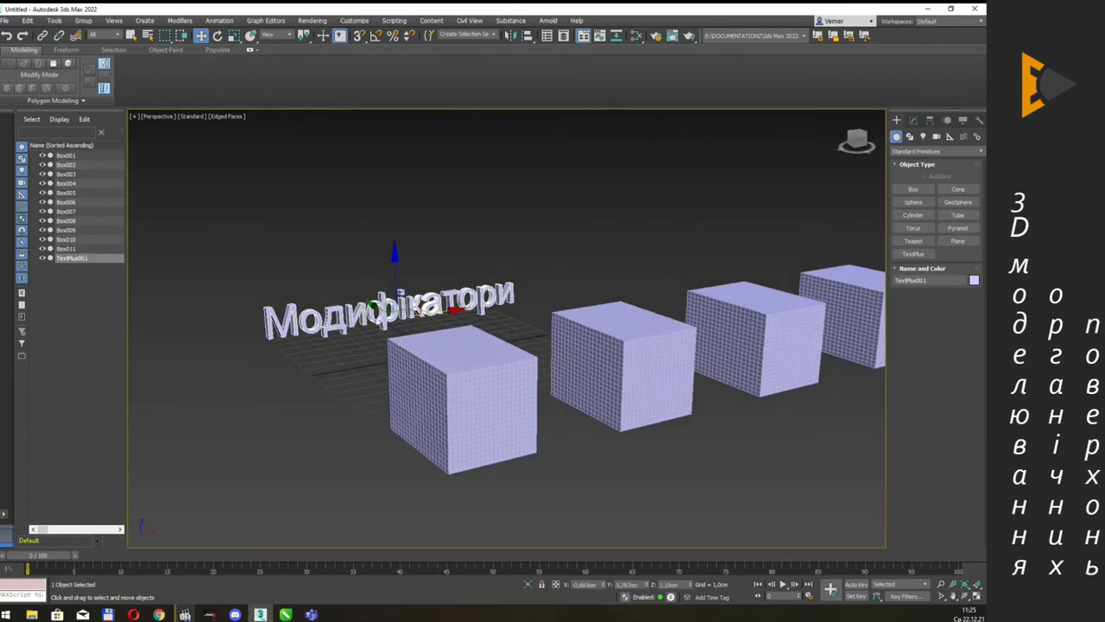
shift+drag(391, 316, 408, 334)
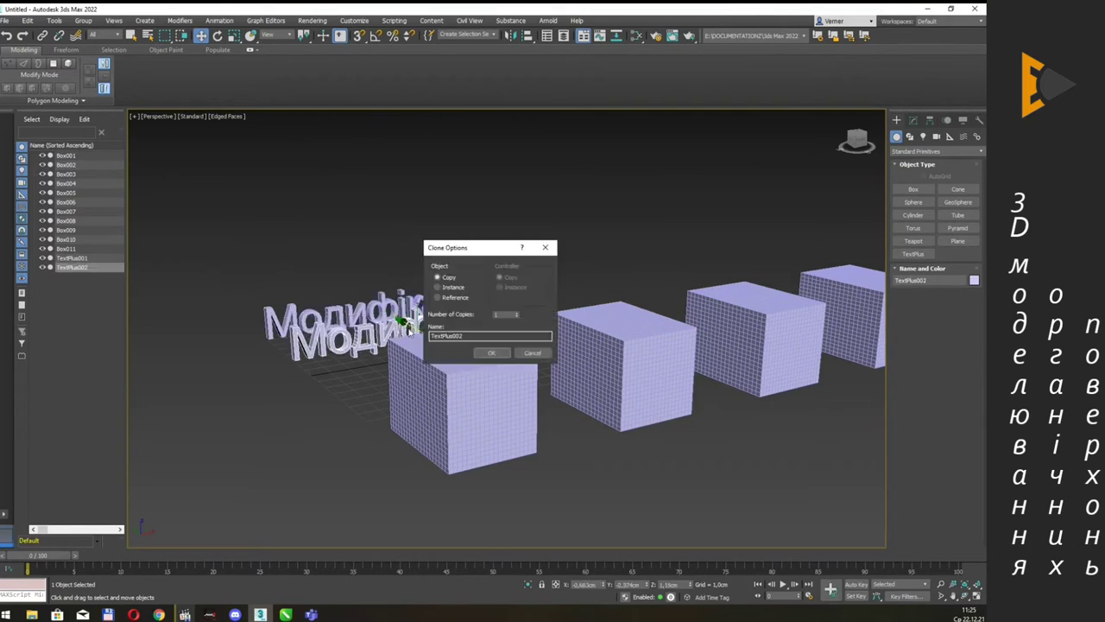
click(493, 353)
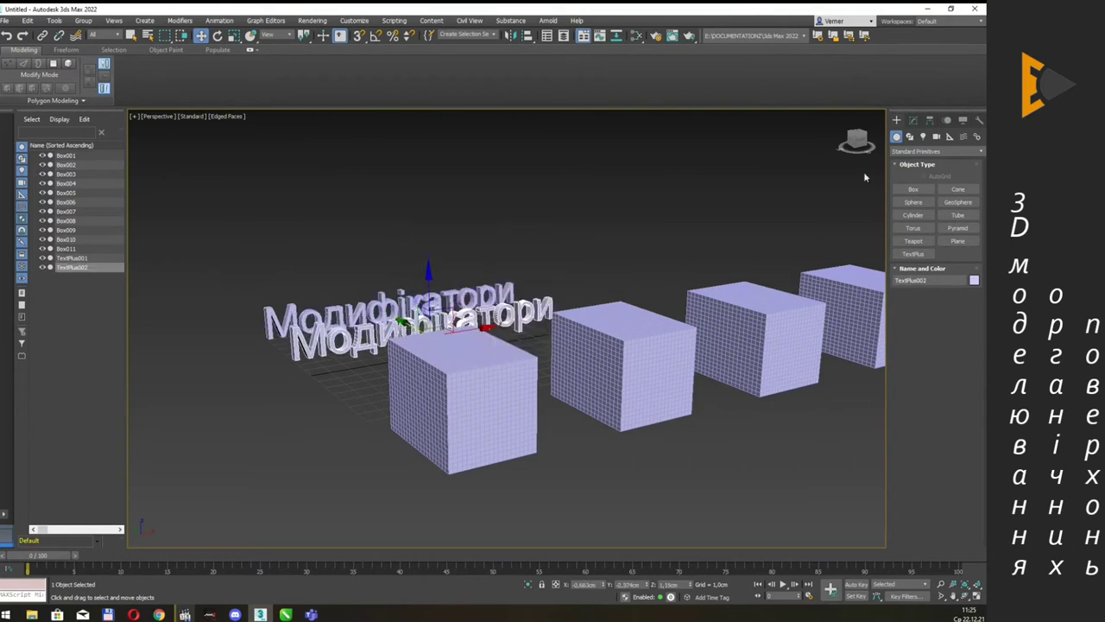
click(914, 121)
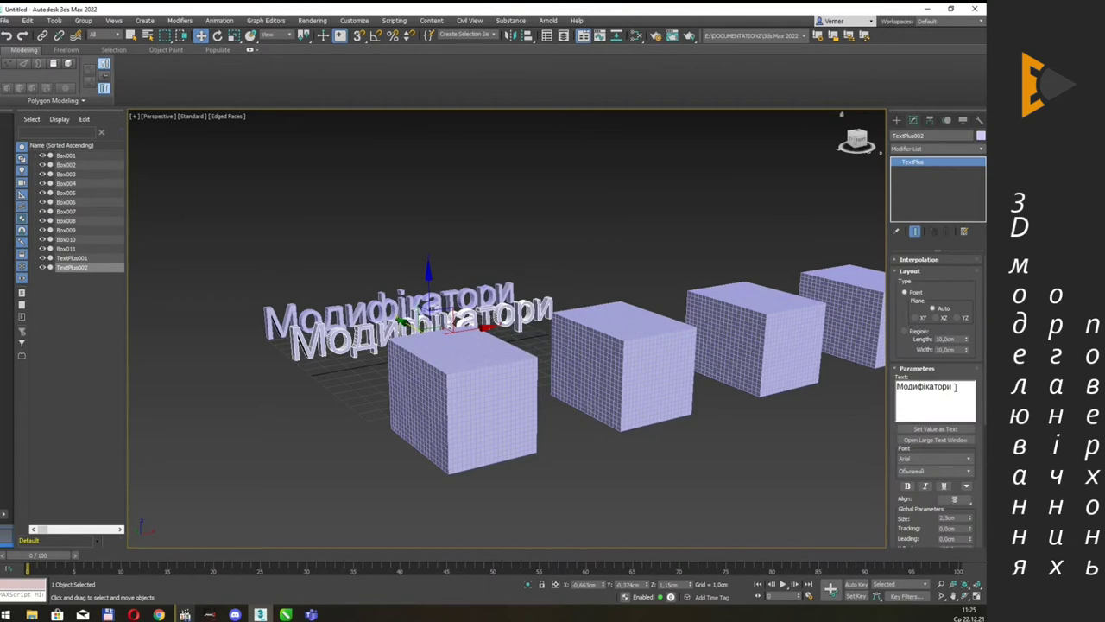
Replace the copied text with NOISE and shift it left under the title.
double_click(942, 386)
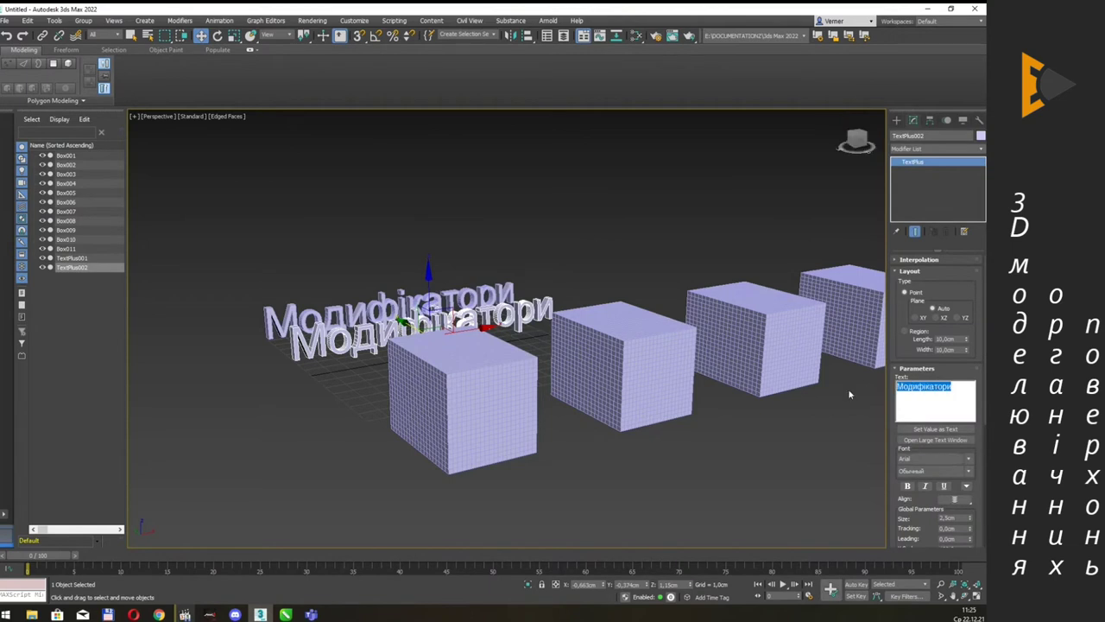
text(NOISE)
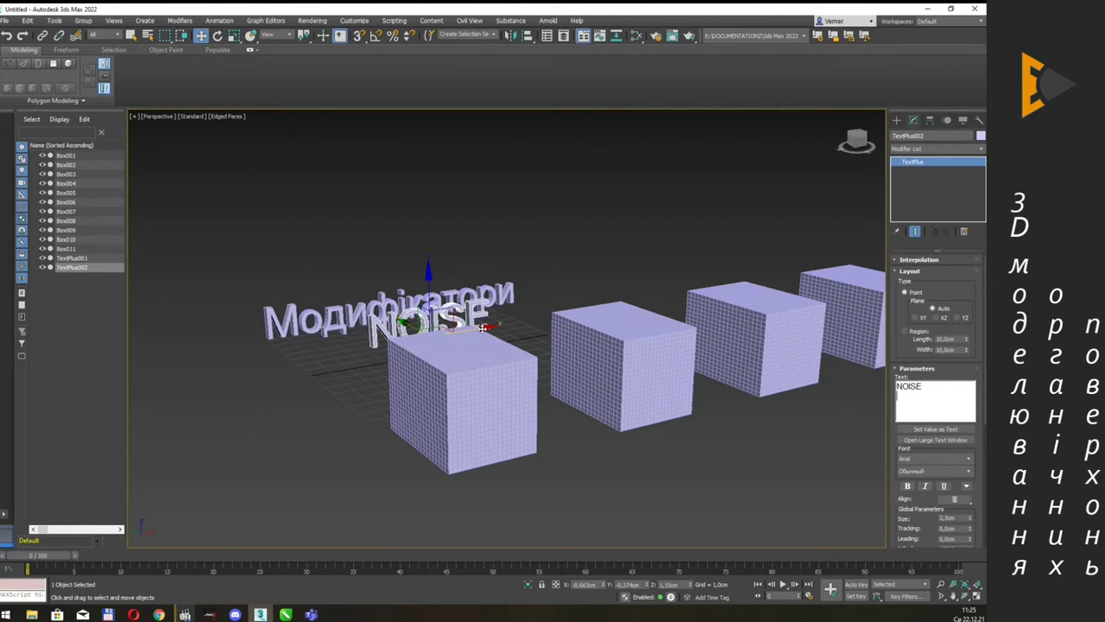
drag(484, 328, 428, 335)
mouse_move(552, 284)
middle_down()
mouse_move(530, 226)
mouse_move(618, 195)
mouse_move(501, 239)
mouse_move(501, 254)
mouse_move(575, 249)
middle_up()
scroll(531, 224, down, 3)
Copy the row of eleven boxes to create a second row.
alt+middle_drag(412, 223, 351, 193)
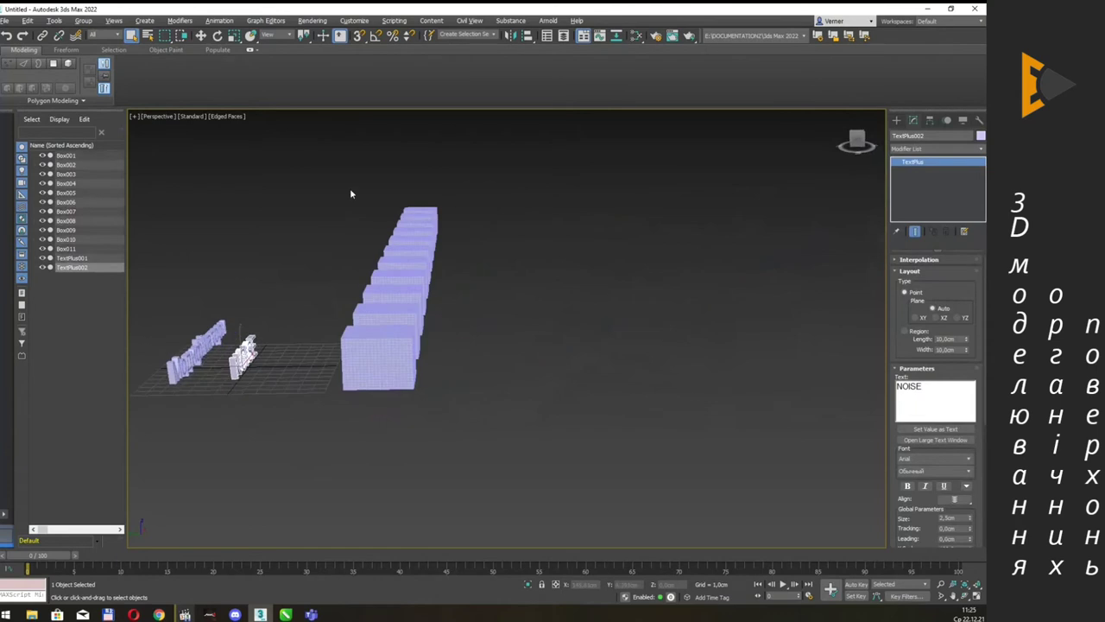
drag(320, 197, 586, 418)
key(w)
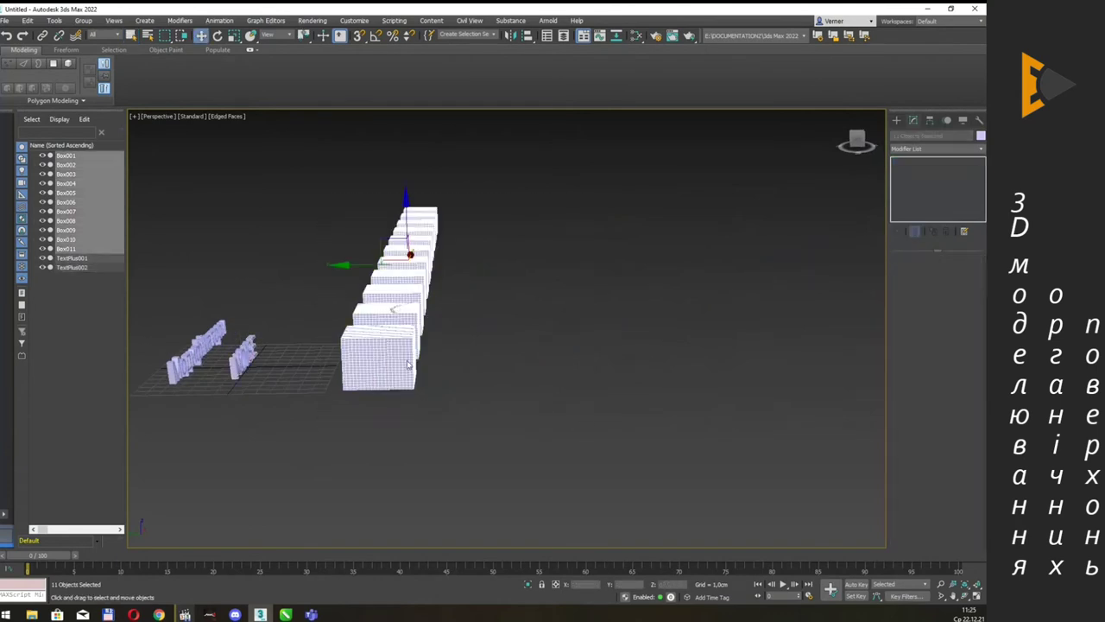
shift+drag(408, 365, 610, 362)
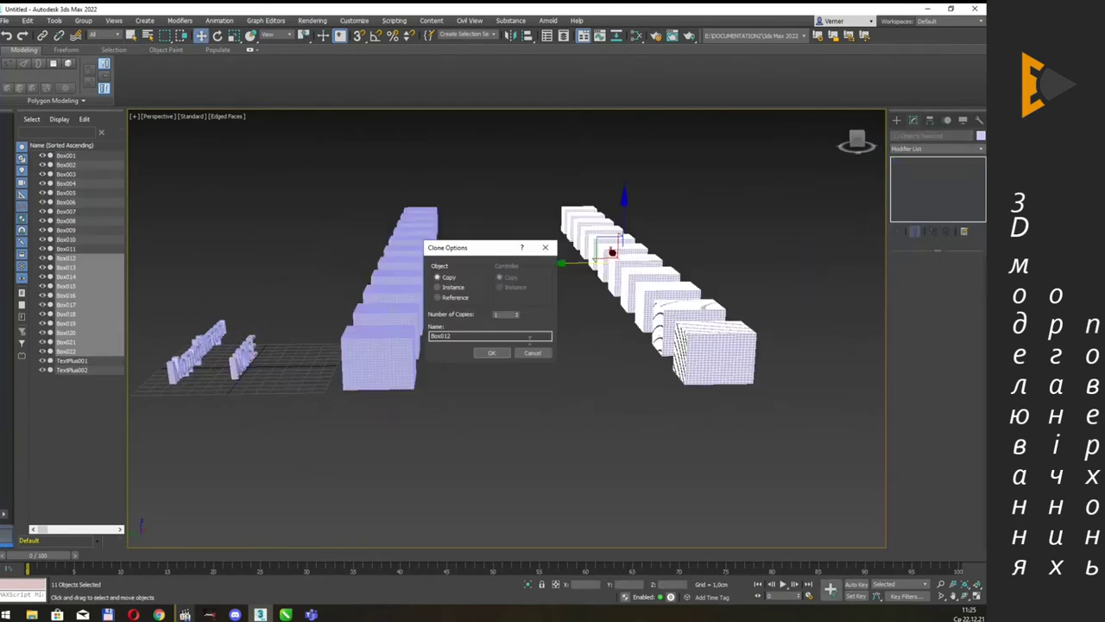
click(491, 353)
alt+middle_drag(738, 222, 507, 361)
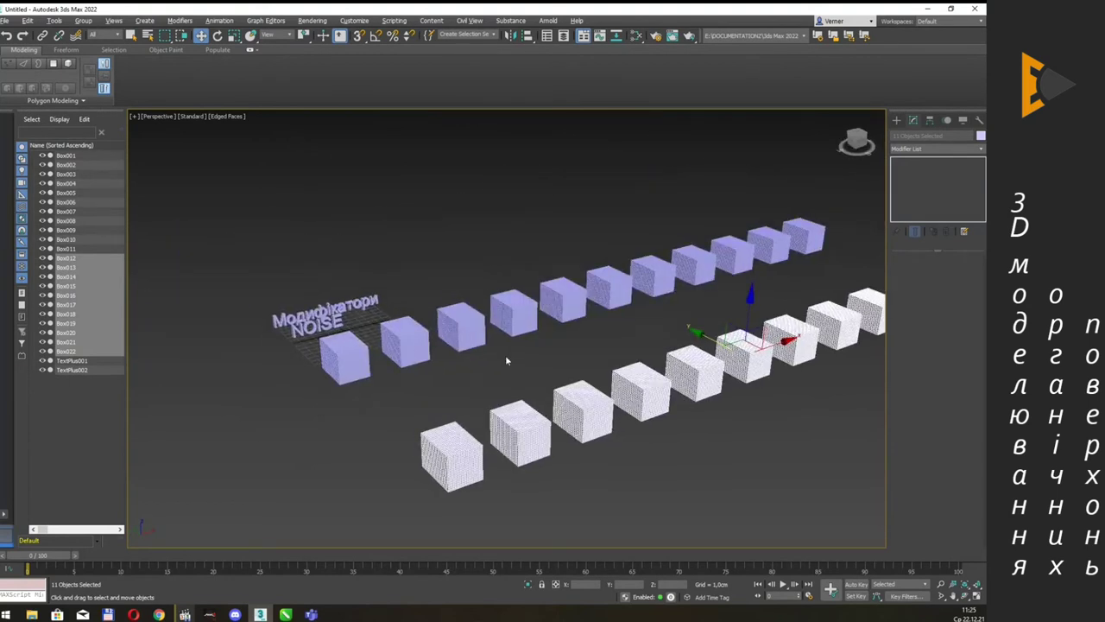
click(507, 360)
scroll(483, 359, down, 1)
scroll(424, 361, up, 4)
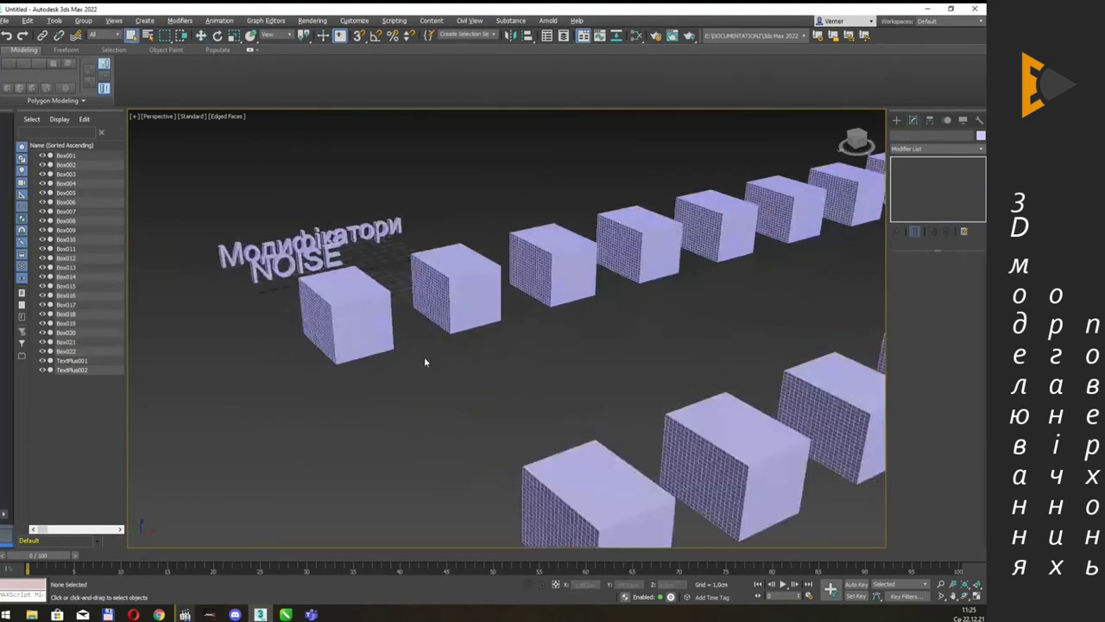
middle_drag(424, 363, 493, 299)
Move the NOISE text lower toward the first box, then select Box001.
click(350, 263)
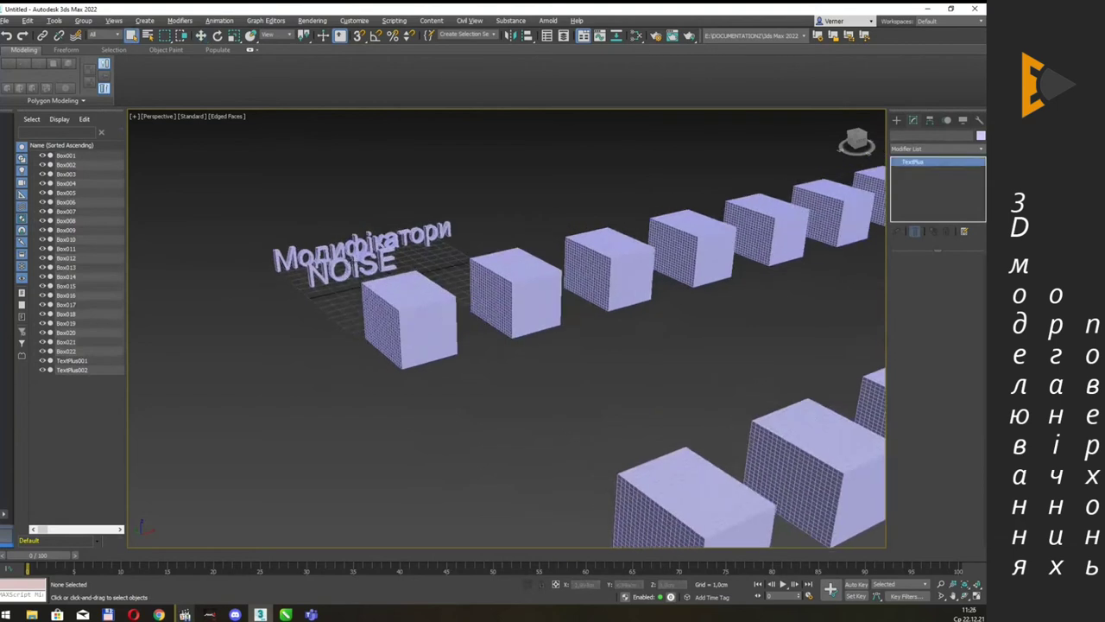
click(337, 287)
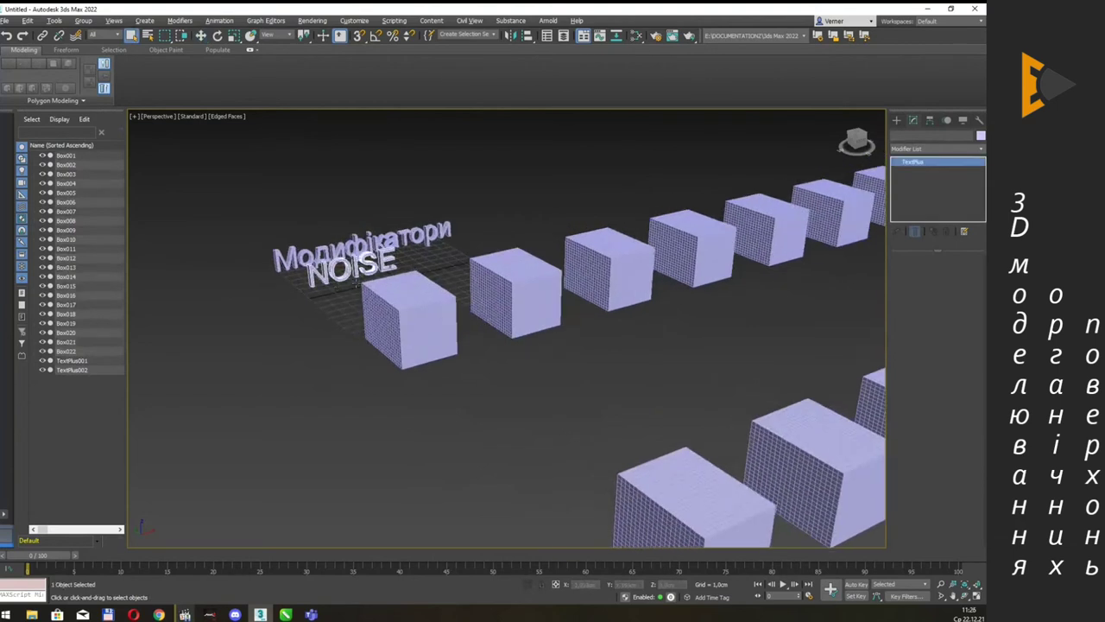
click(396, 285)
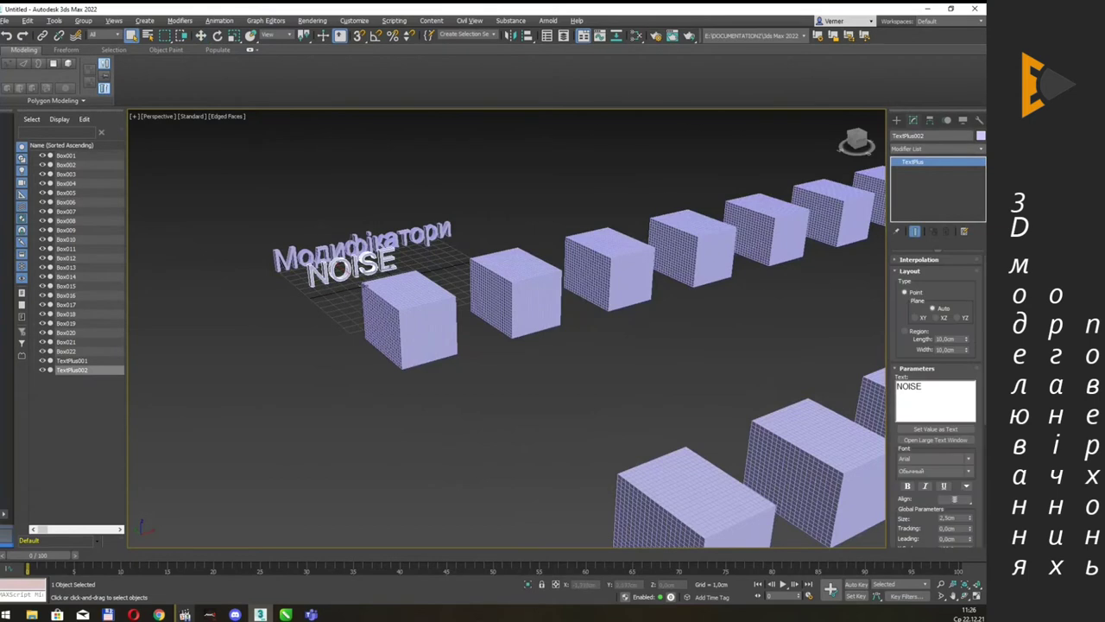
key(w)
mouse_move(417, 268)
mouse_down()
mouse_move(442, 291)
mouse_move(419, 288)
mouse_up()
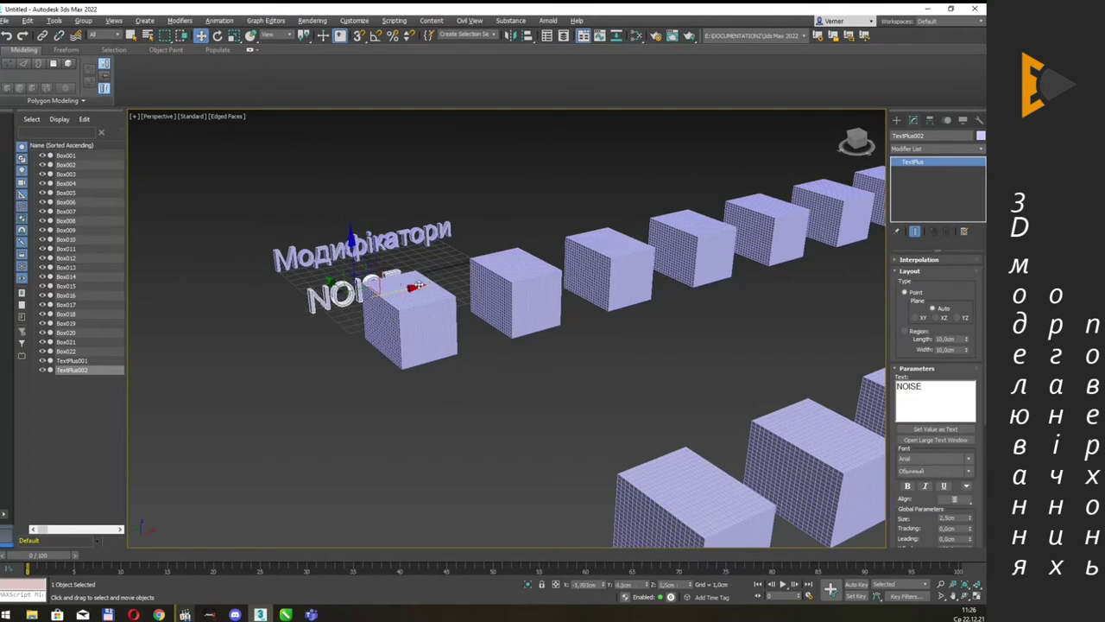
mouse_move(469, 308)
middle_down()
mouse_move(475, 321)
mouse_move(500, 306)
middle_up()
key(q)
click(469, 316)
scroll(466, 334, up, 2)
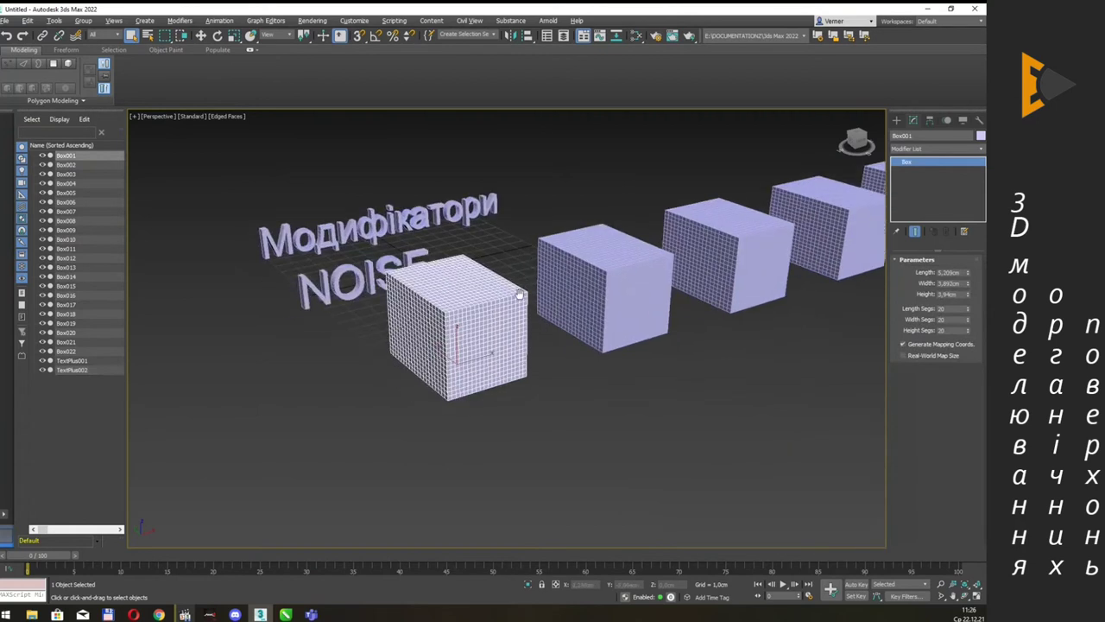
Apply the Noise modifier to Box001 from the Modifier List.
click(980, 151)
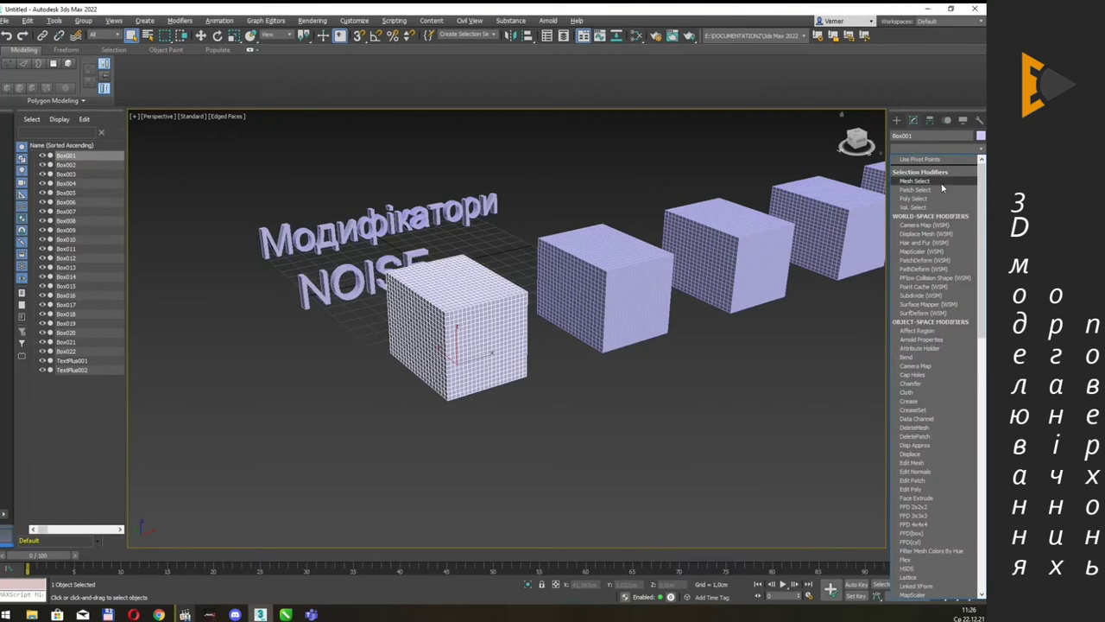
key(n)
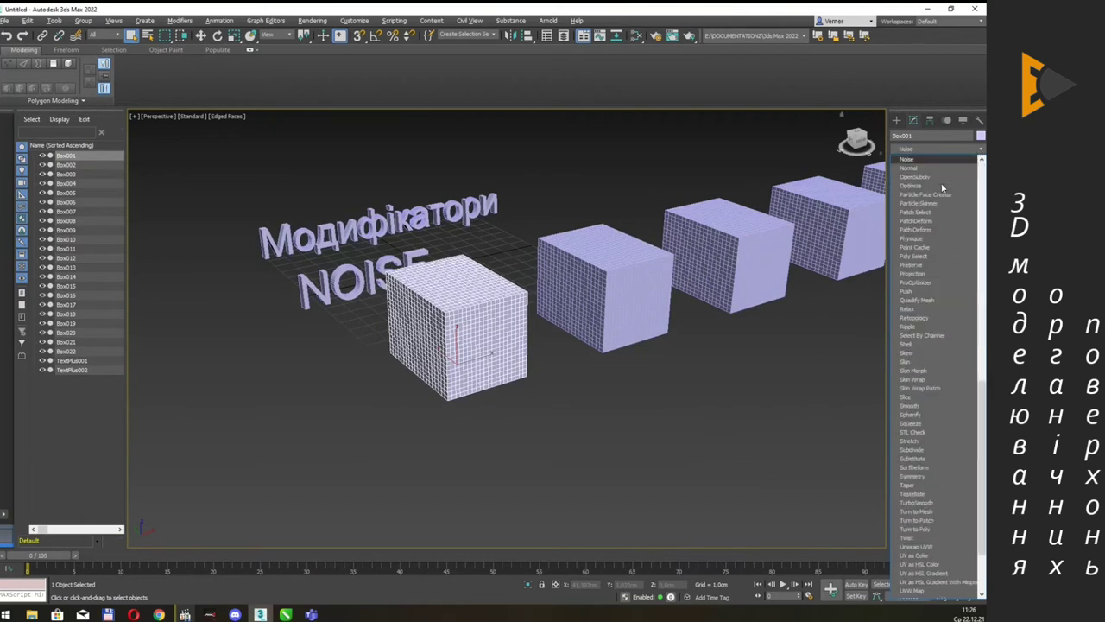
key(Return)
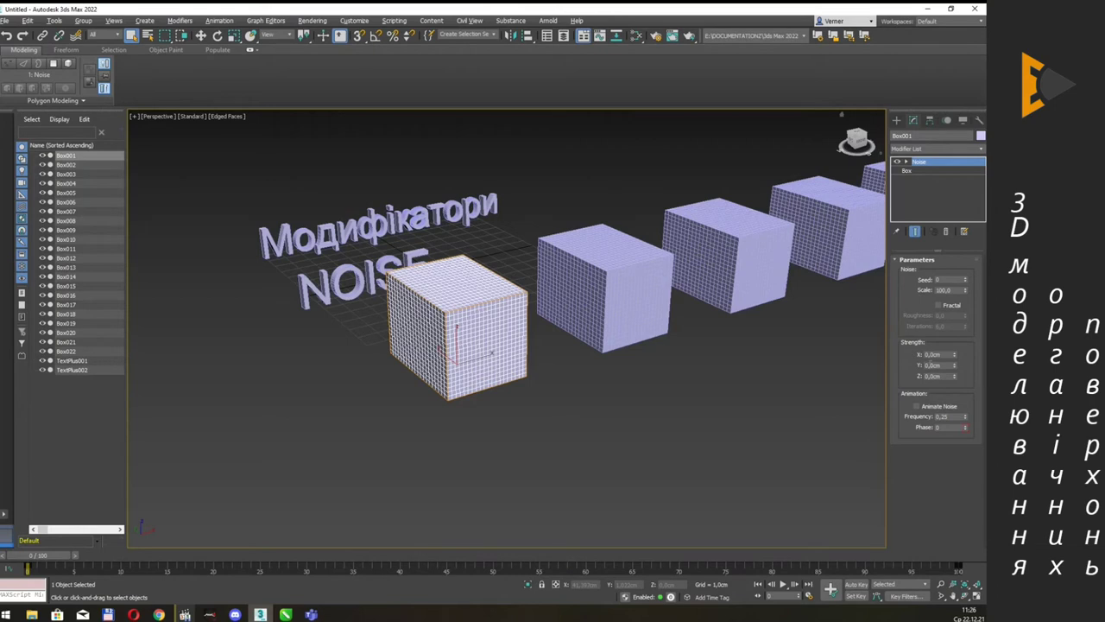
Set the Noise Strength Z to 22 cm and zoom in on the warped box.
double_click(941, 355)
key(alt+Tab)
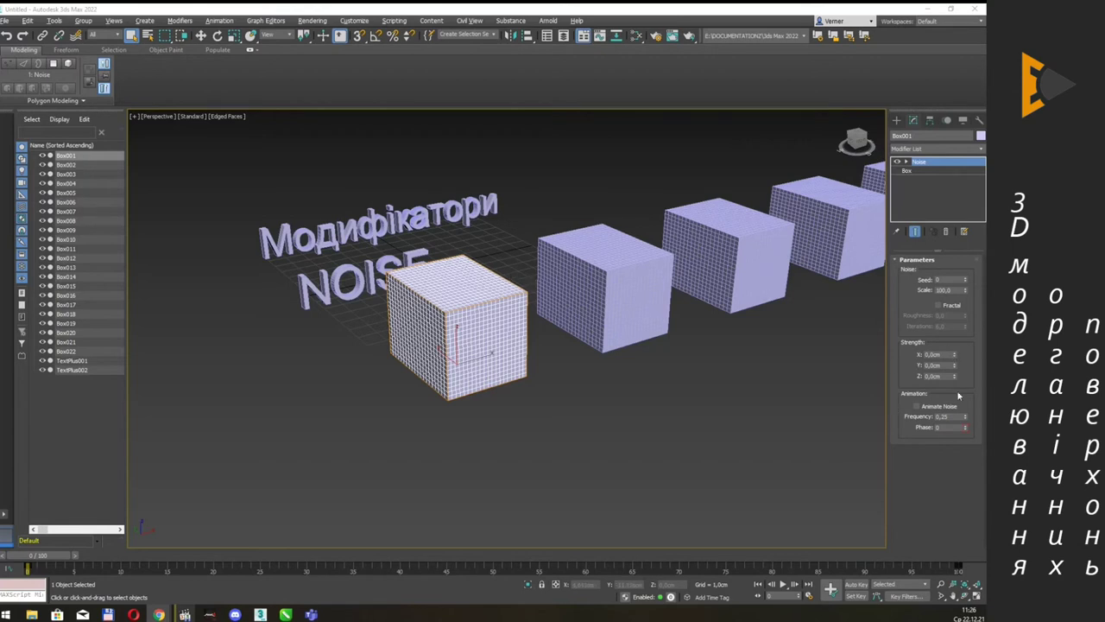
click(948, 376)
drag(955, 378, 966, 339)
text(22)
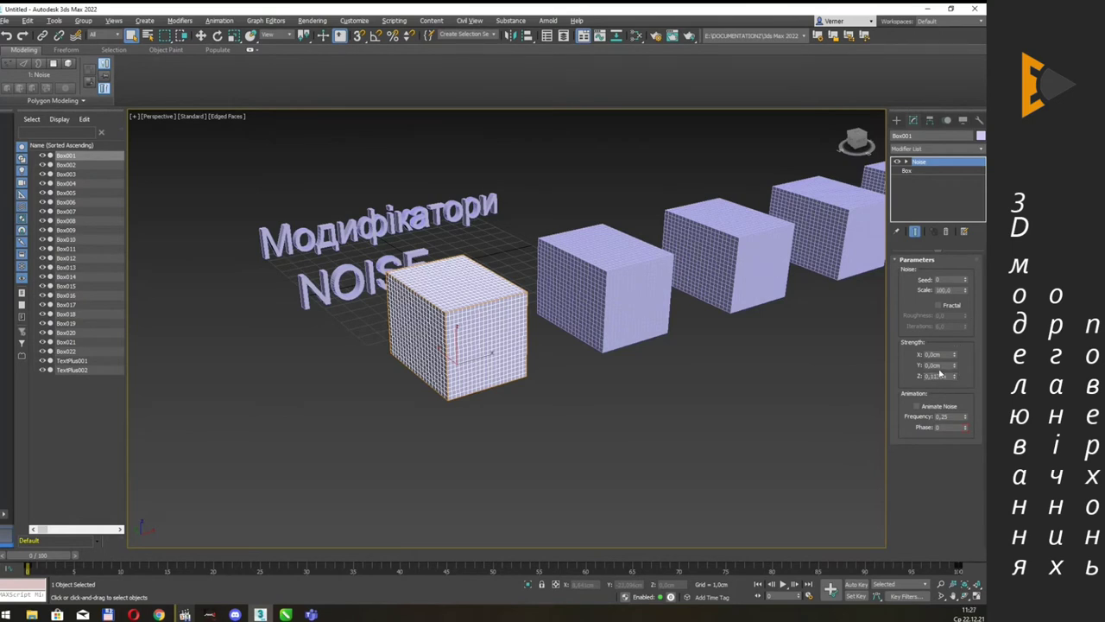
key(Return)
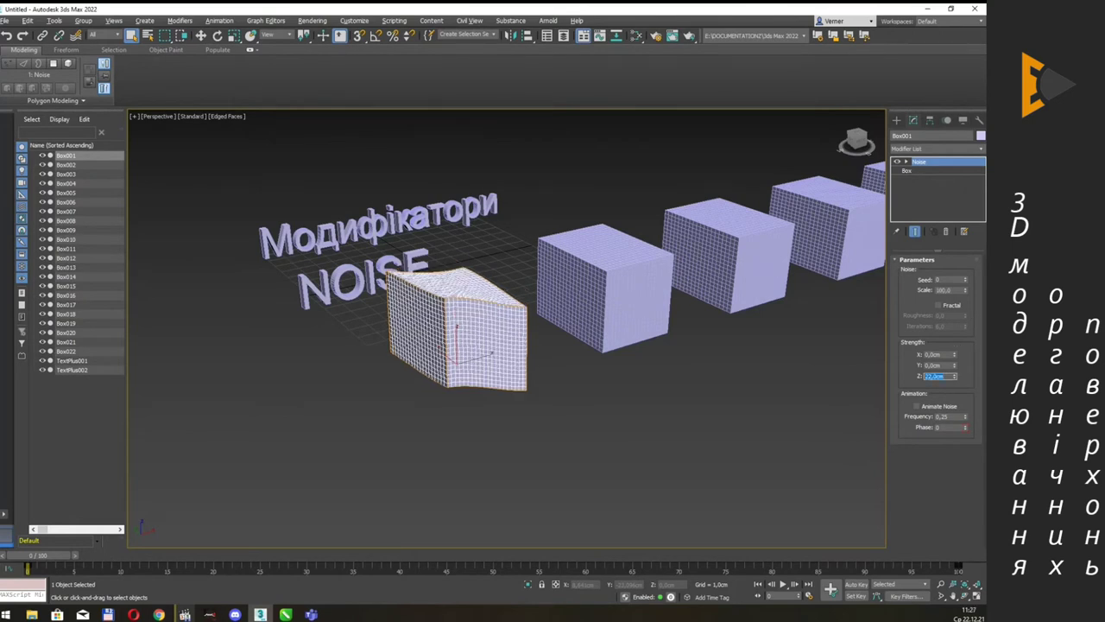
scroll(553, 354, up, 5)
mouse_move(538, 288)
middle_down()
mouse_move(606, 294)
mouse_move(607, 316)
middle_up()
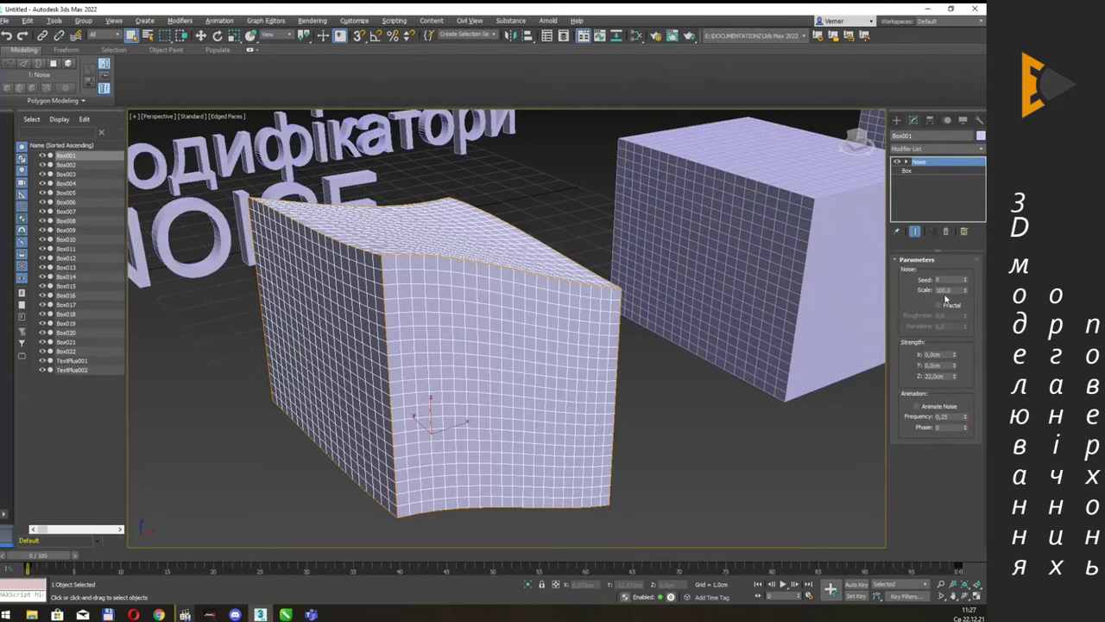
Step the Noise seed up to 10.
key(shift+Tab)
click(966, 279)
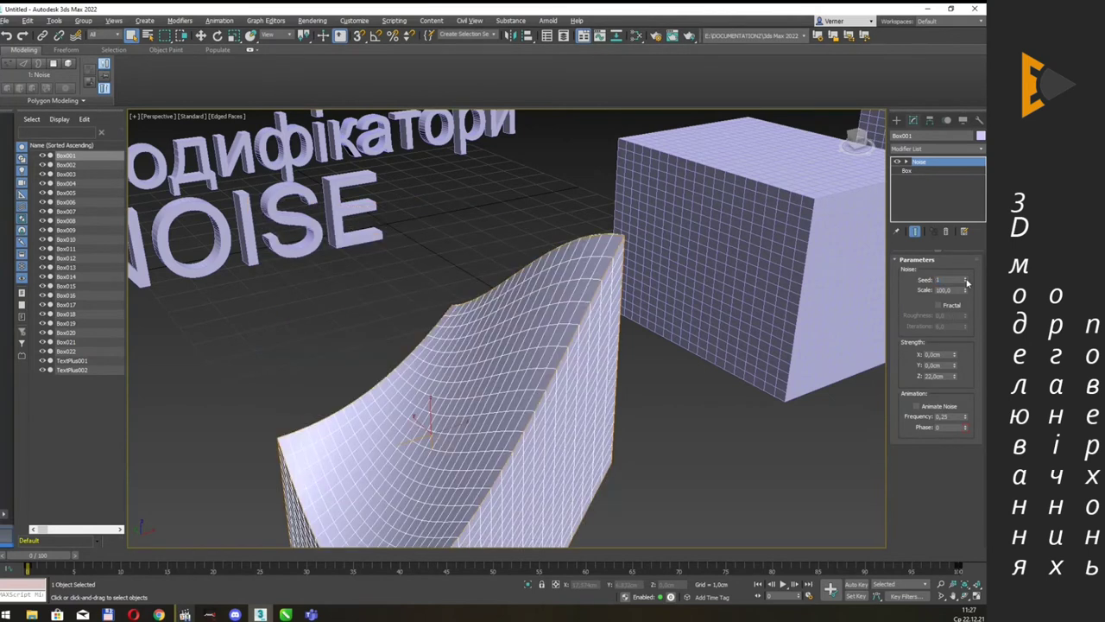
mouse_move(720, 313)
alt+middle_down()
mouse_move(708, 271)
mouse_move(920, 329)
alt+middle_up()
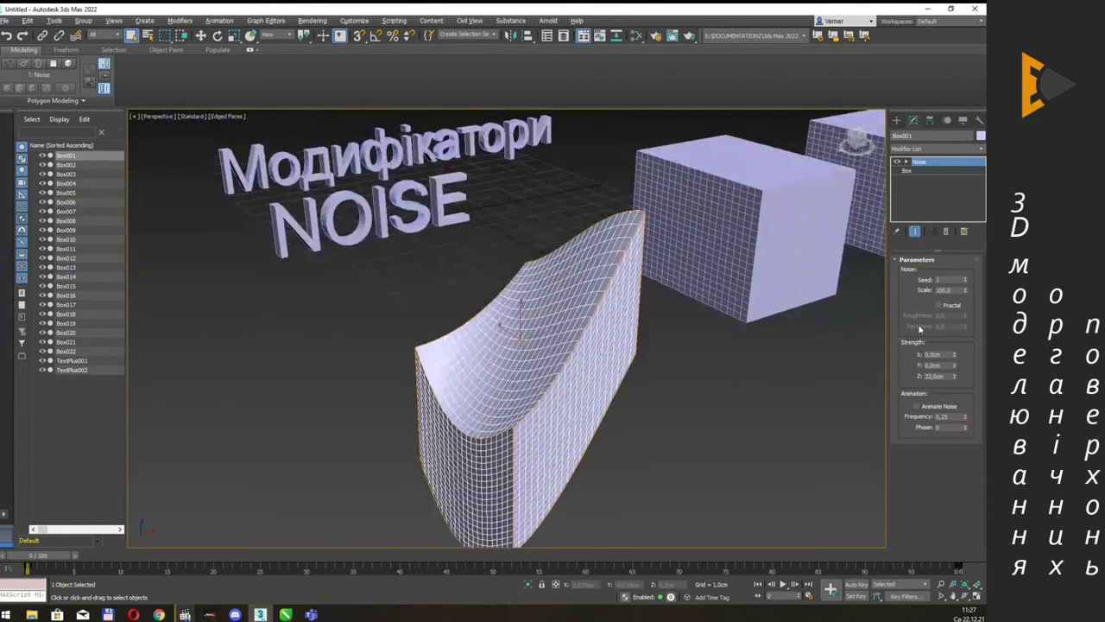
click(966, 283)
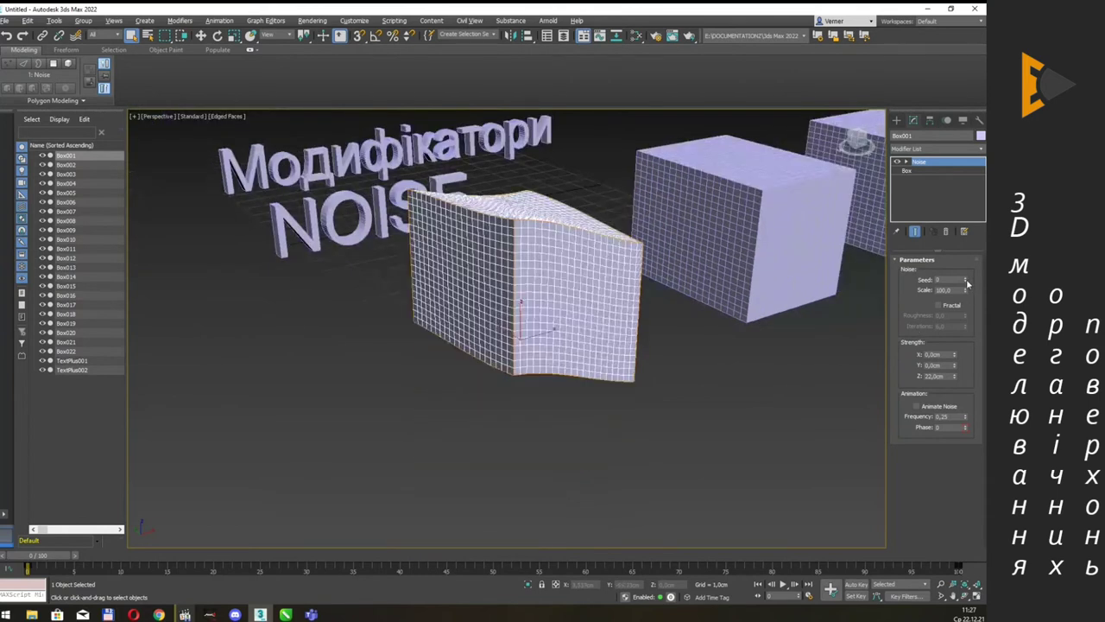
key(alt+Tab)
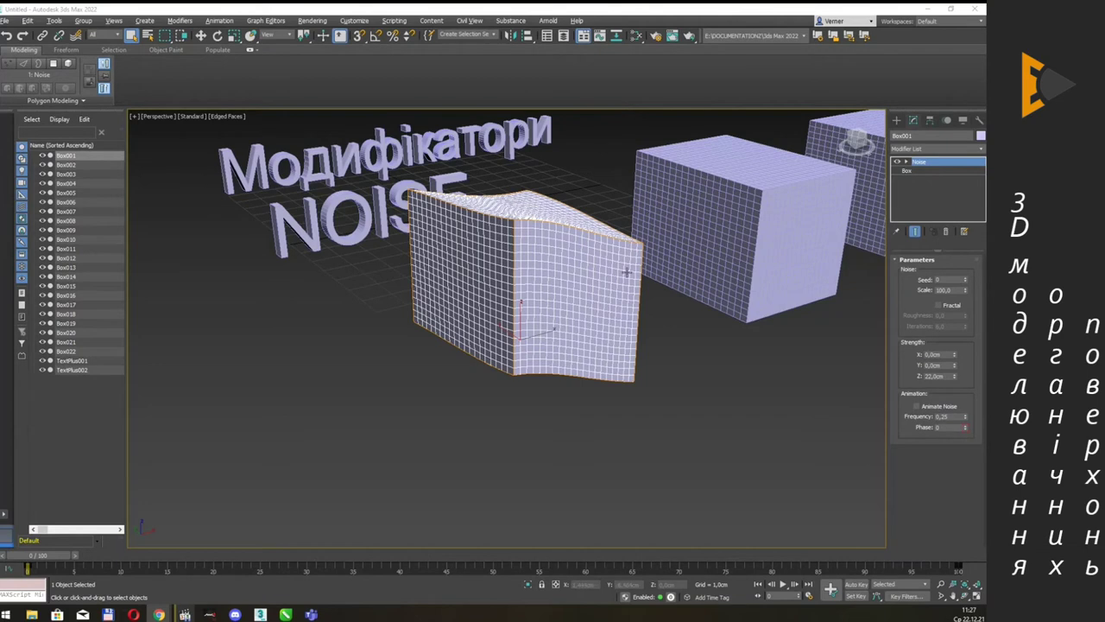
drag(965, 283, 967, 278)
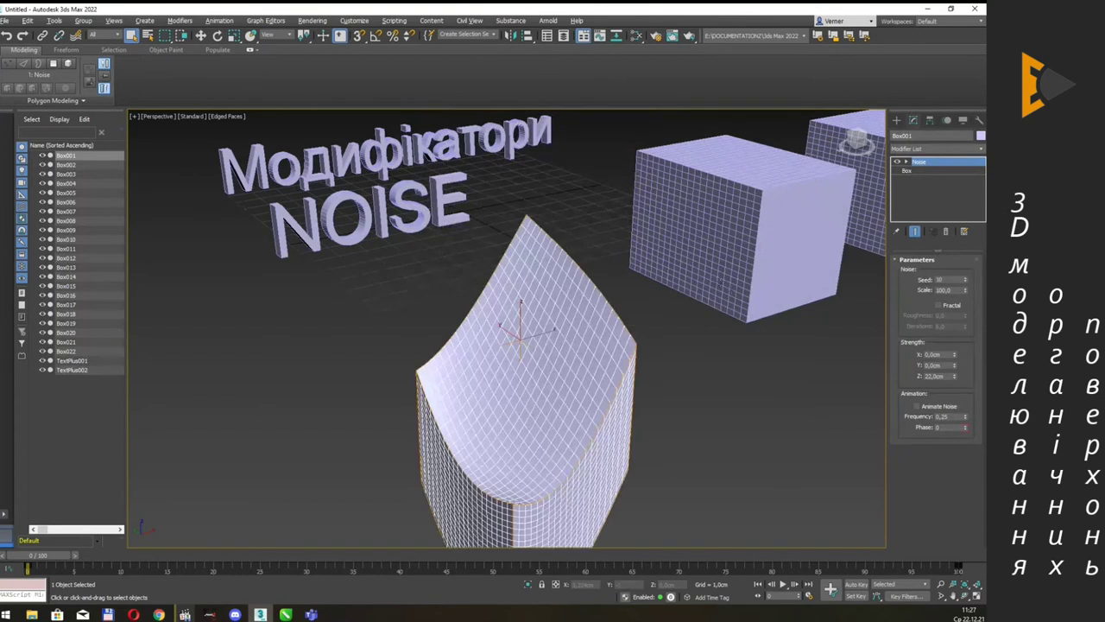
scroll(570, 346, down, 2)
scroll(570, 346, down, 3)
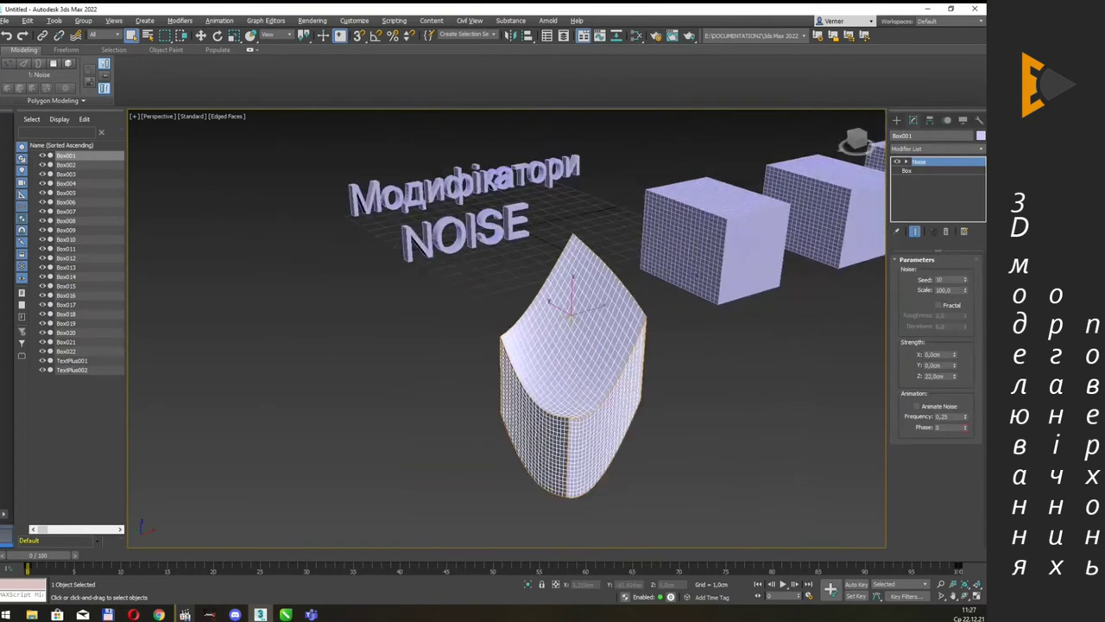
Raise the noise Scale and set Strength Z to 2 cm.
double_click(945, 291)
click(966, 288)
mouse_move(966, 287)
mouse_down()
mouse_move(7, 151)
mouse_move(147, 584)
mouse_move(213, 327)
mouse_up()
click(935, 375)
text(2)
key(Return)
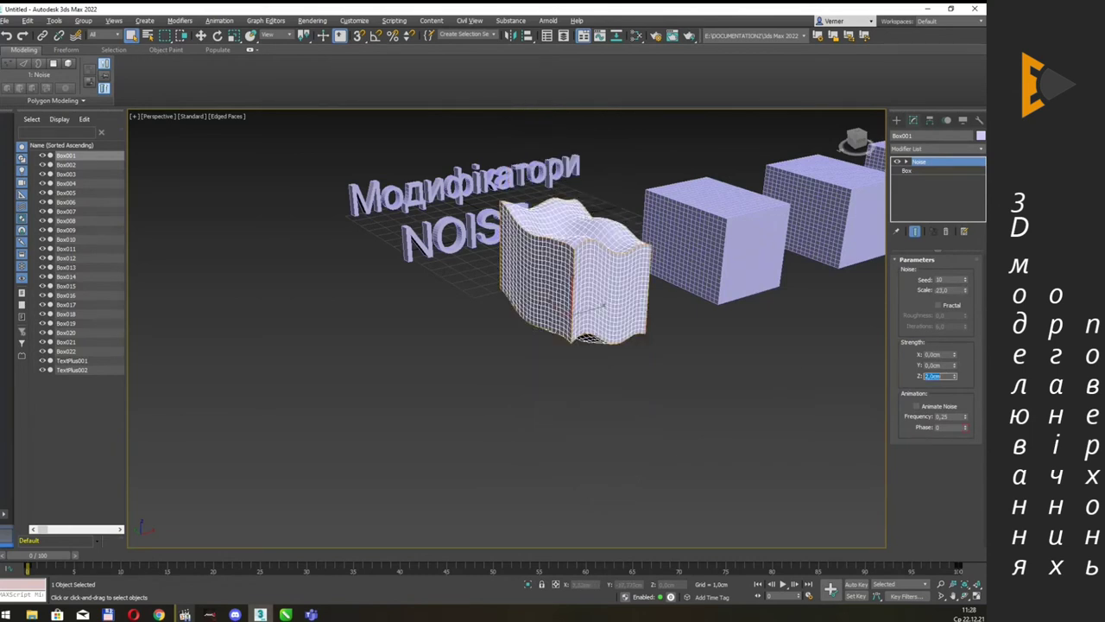
alt+middle_drag(686, 257, 666, 316)
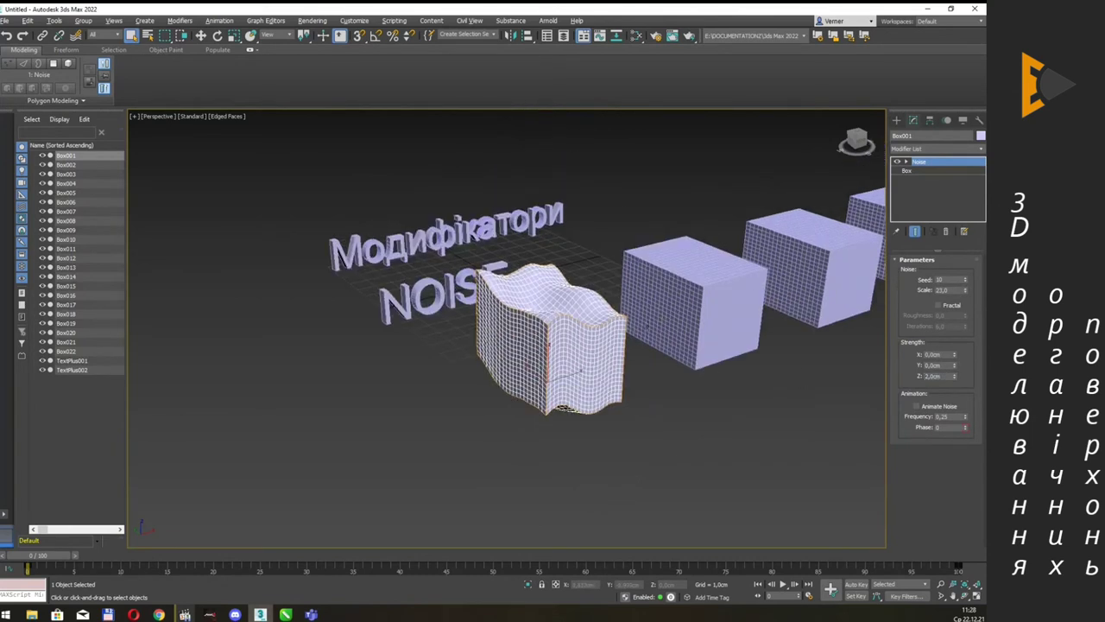
scroll(646, 325, up, 3)
alt+middle_drag(561, 293, 573, 303)
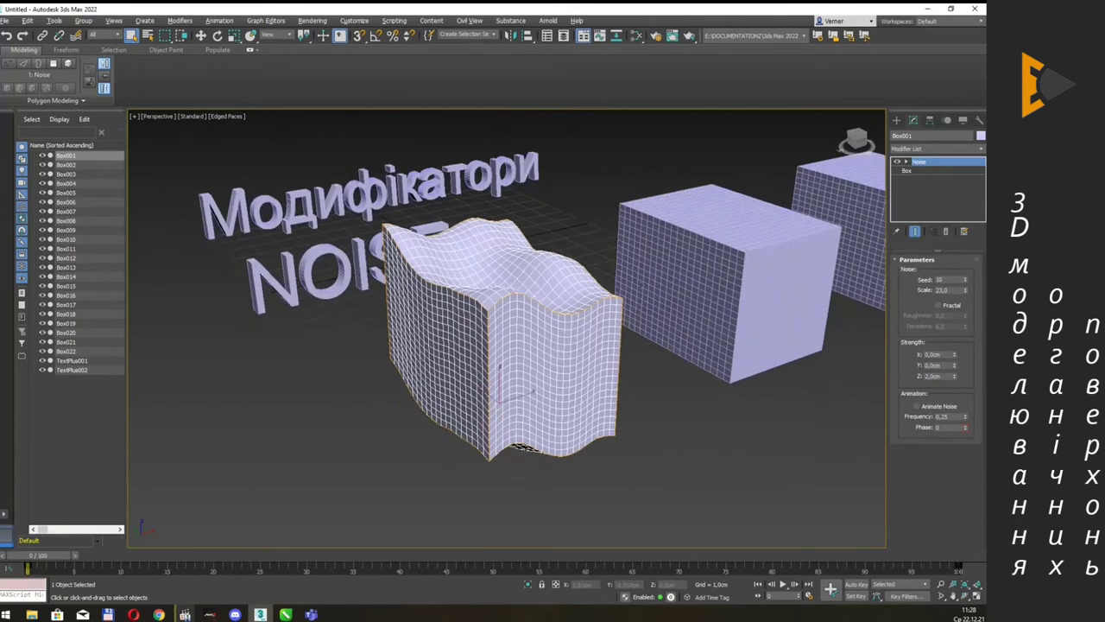
Try noise Scale values 100, 15 and 5, then raise it to about 26.
right_click(966, 292)
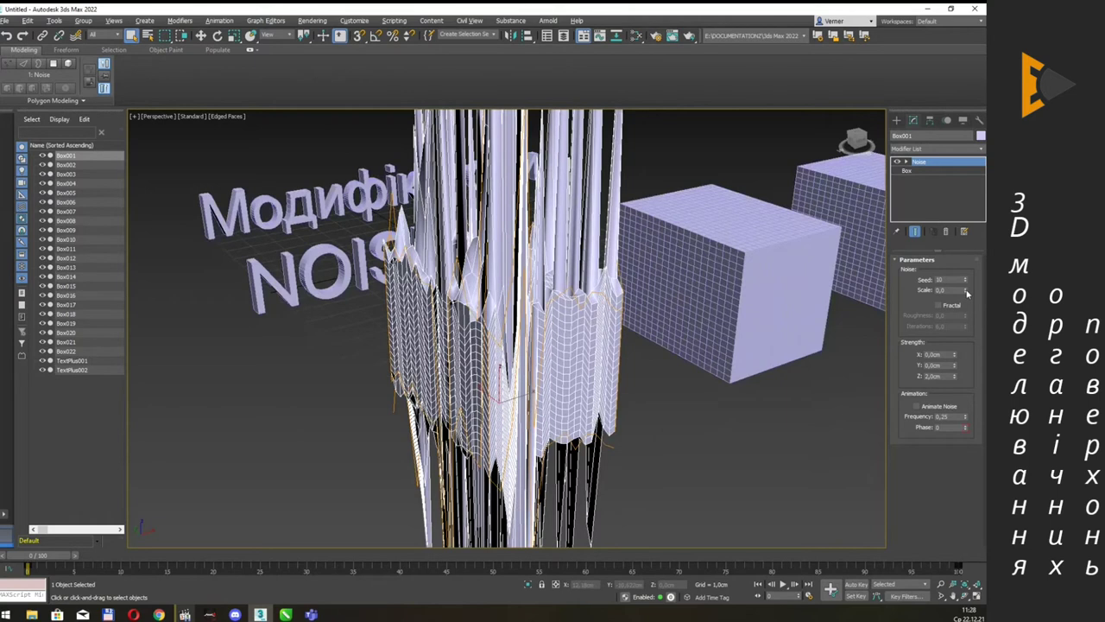
double_click(945, 290)
text(100)
key(Return)
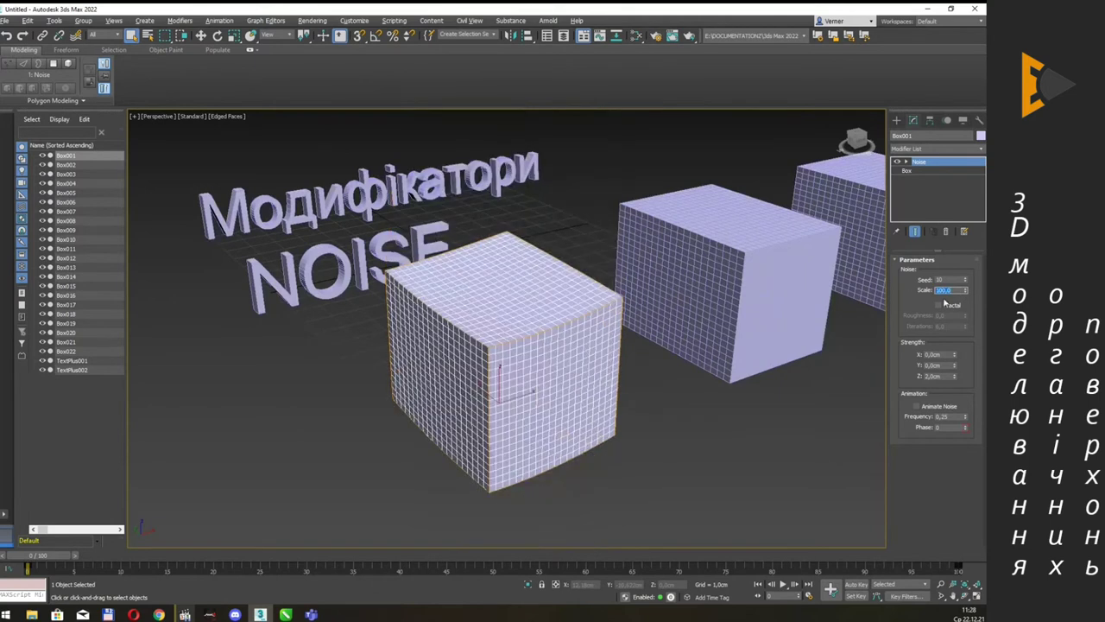
drag(966, 291, 979, 169)
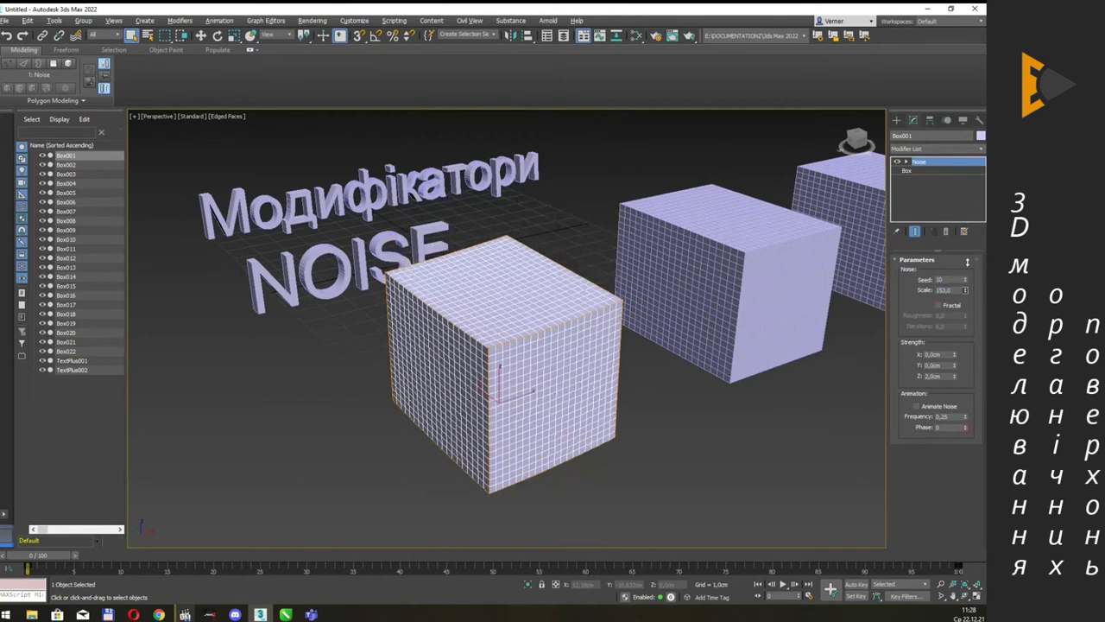
text(15)
key(Return)
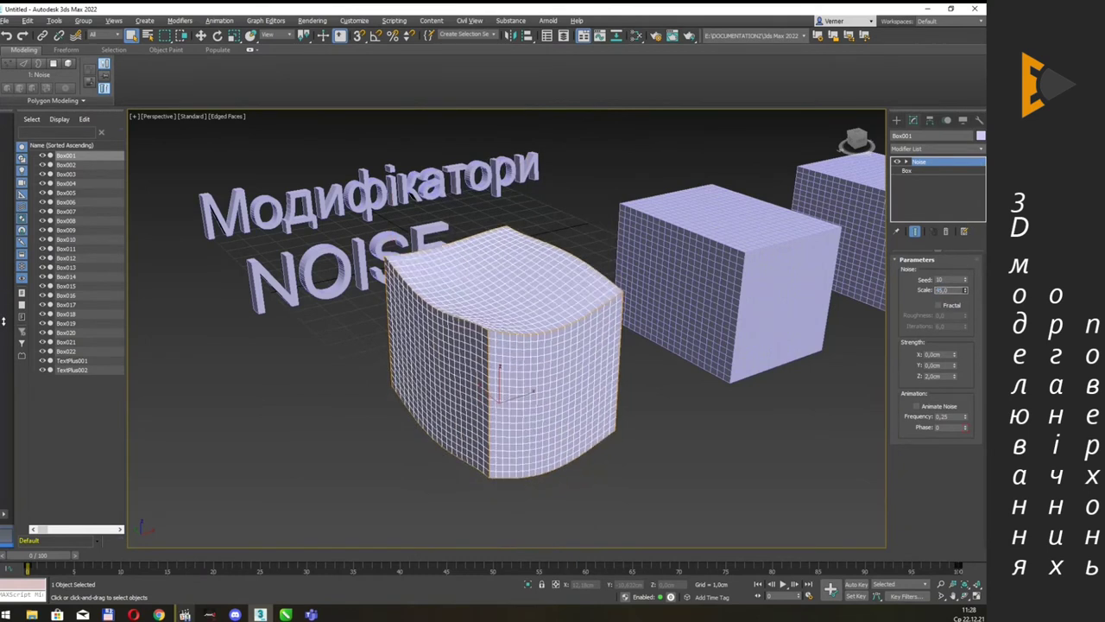
drag(9, 337, 20, 342)
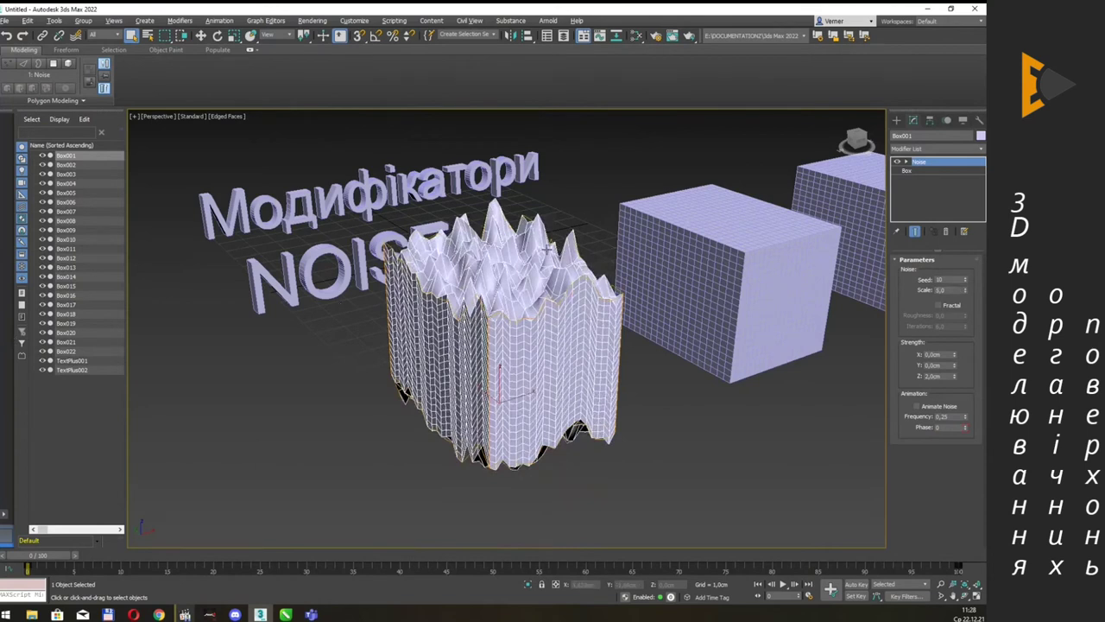
scroll(546, 250, up, 2)
mouse_move(547, 248)
alt+middle_down()
mouse_move(637, 216)
mouse_move(658, 243)
alt+middle_up()
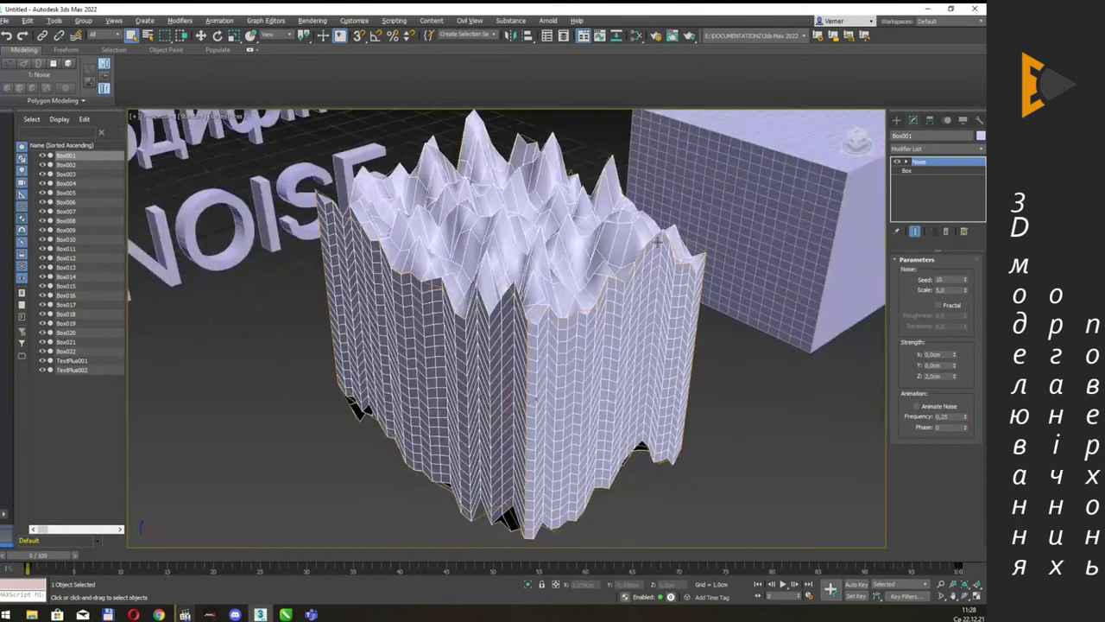
mouse_move(966, 291)
mouse_down()
mouse_move(966, 259)
mouse_move(965, 276)
mouse_move(981, 269)
mouse_move(978, 301)
mouse_up()
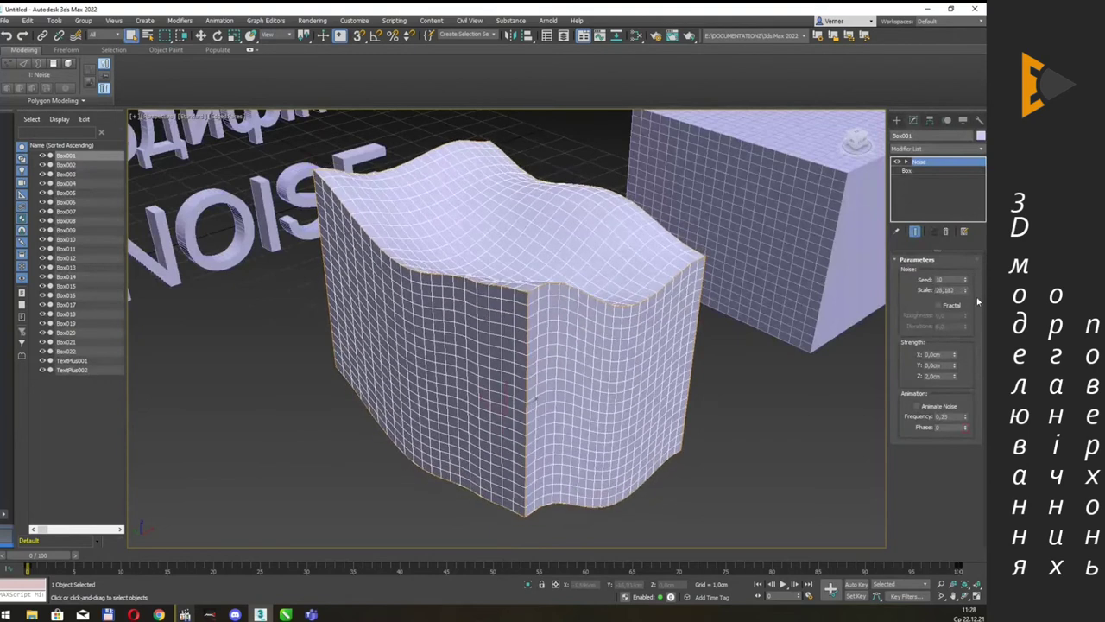
Set Noise Strength X to about 1,25 cm and nudge Z up to about 2,32 cm.
double_click(929, 354)
text(3)
key(Return)
mouse_move(954, 355)
mouse_down()
mouse_move(974, 284)
mouse_move(960, 339)
mouse_up()
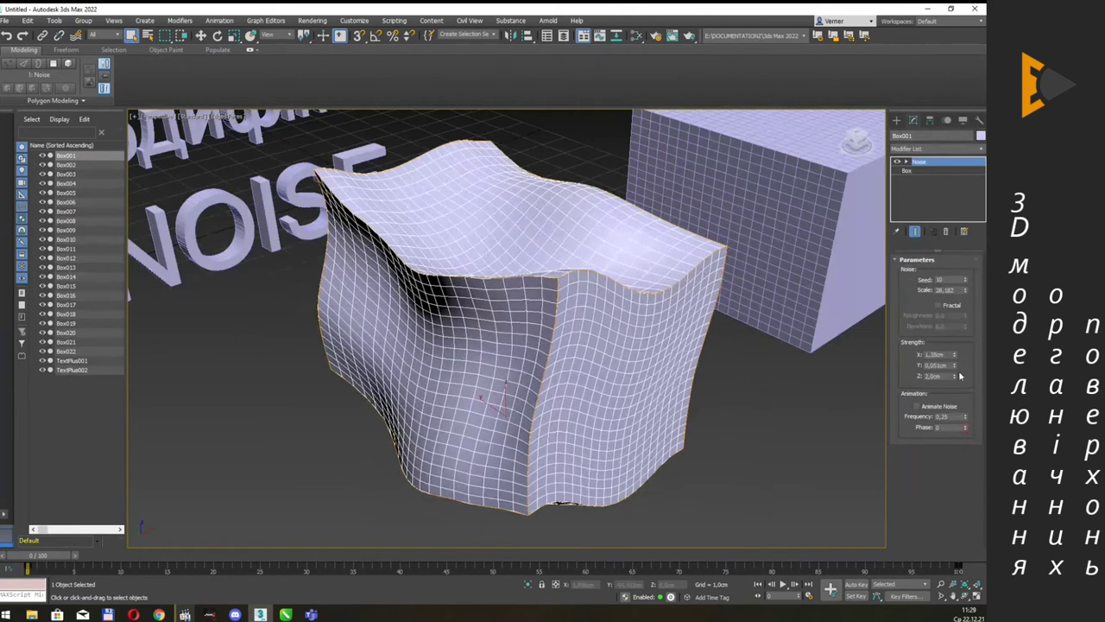
mouse_move(955, 377)
mouse_down()
mouse_move(957, 345)
mouse_move(960, 384)
mouse_up()
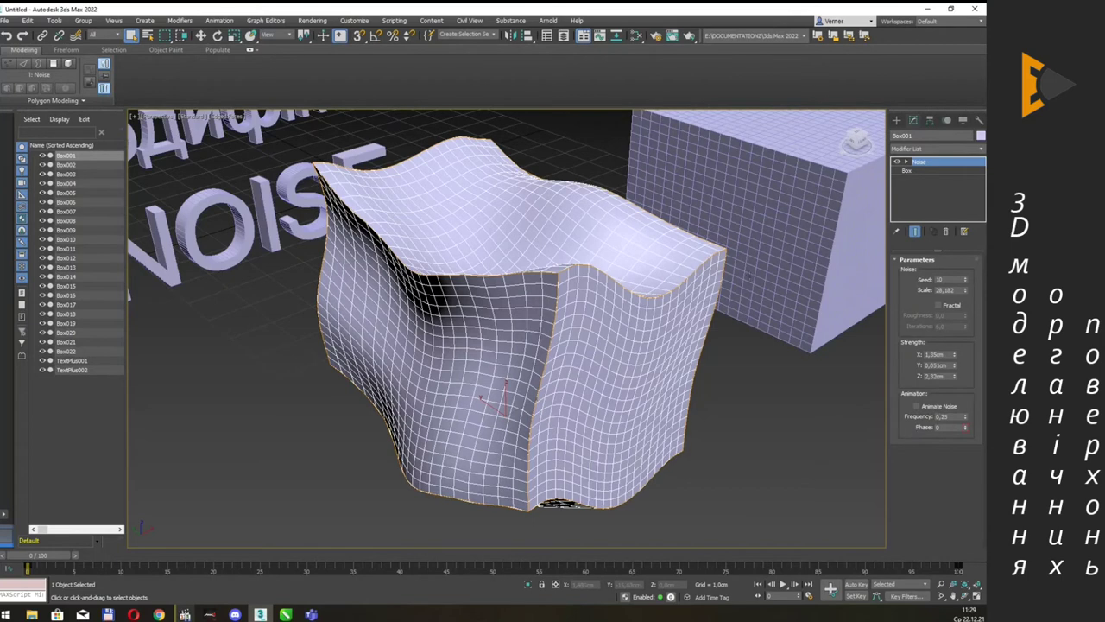
middle_drag(751, 278, 732, 276)
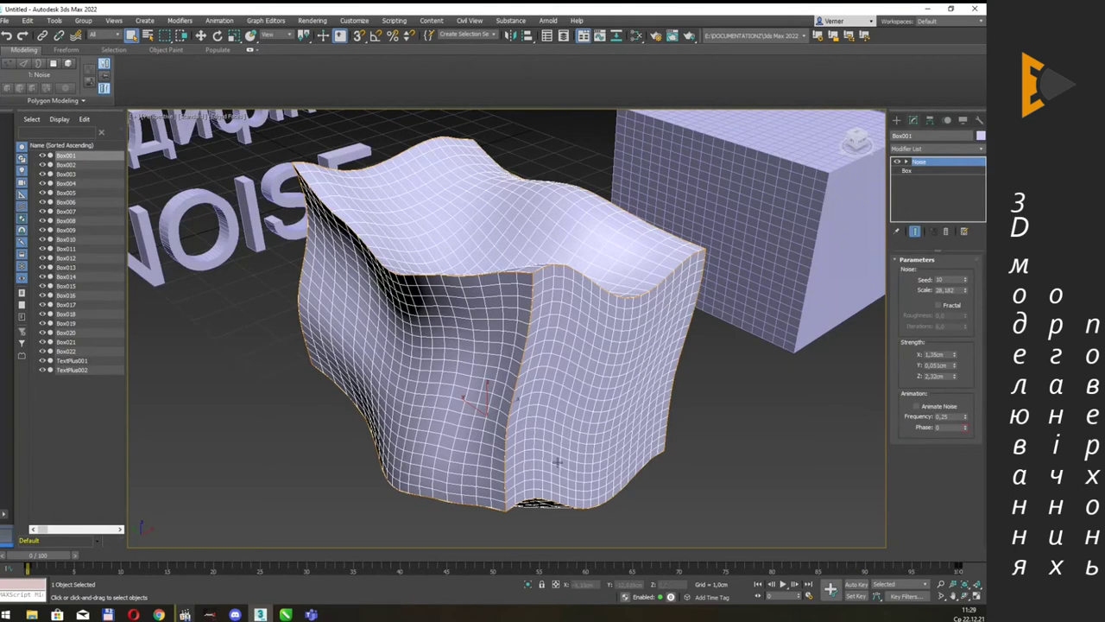
With Auto Key on, scrub the timeline and raise the noise frequency to 0,66.
click(858, 584)
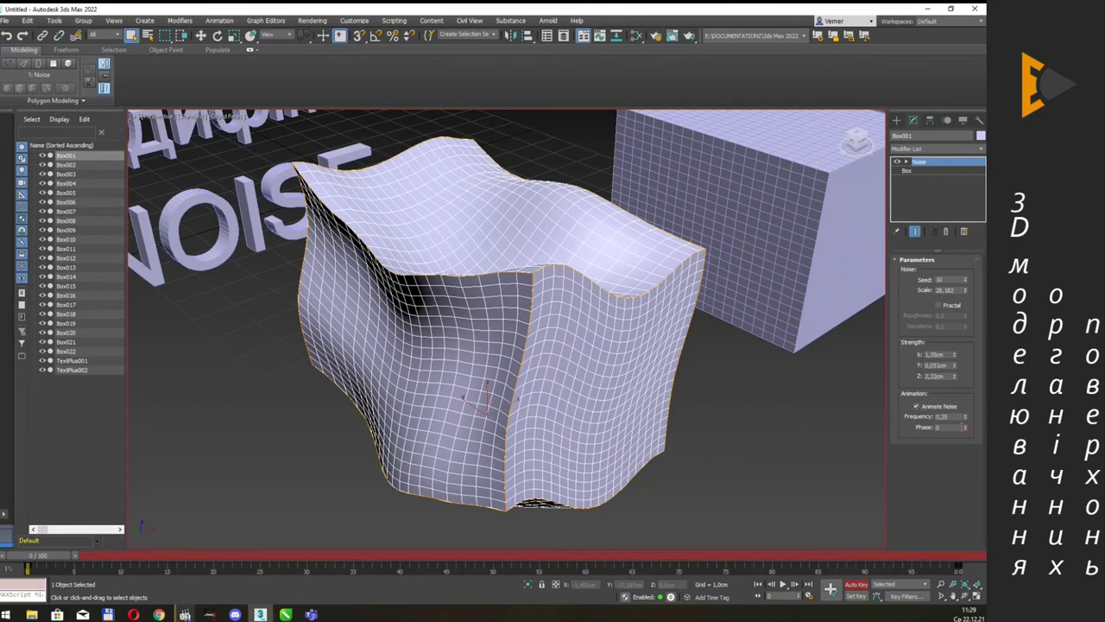
drag(54, 559, 921, 565)
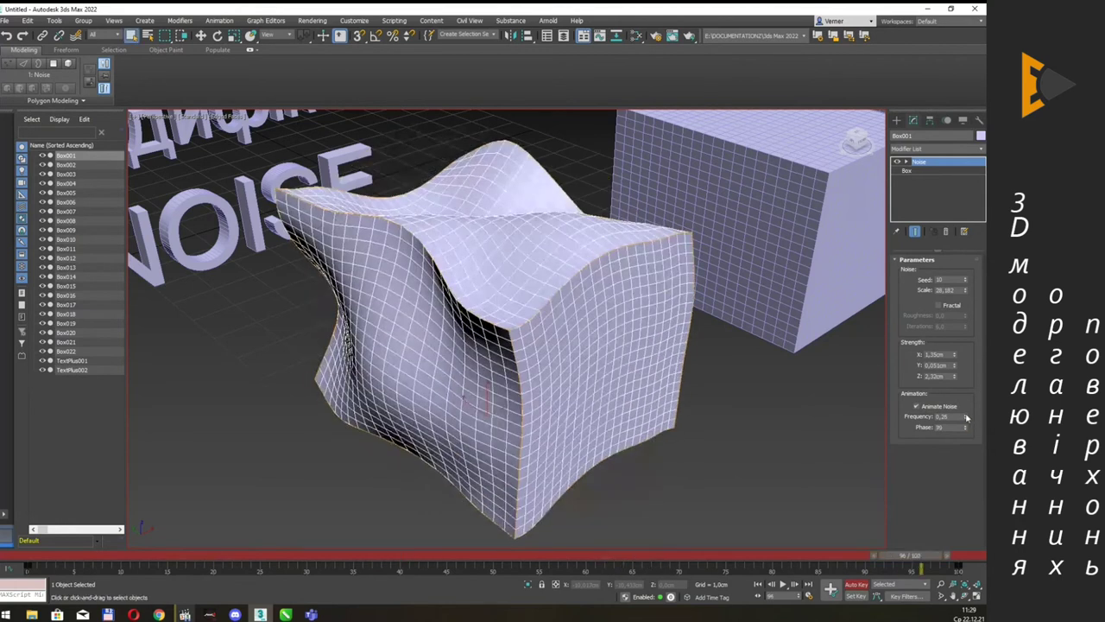
drag(968, 418, 968, 395)
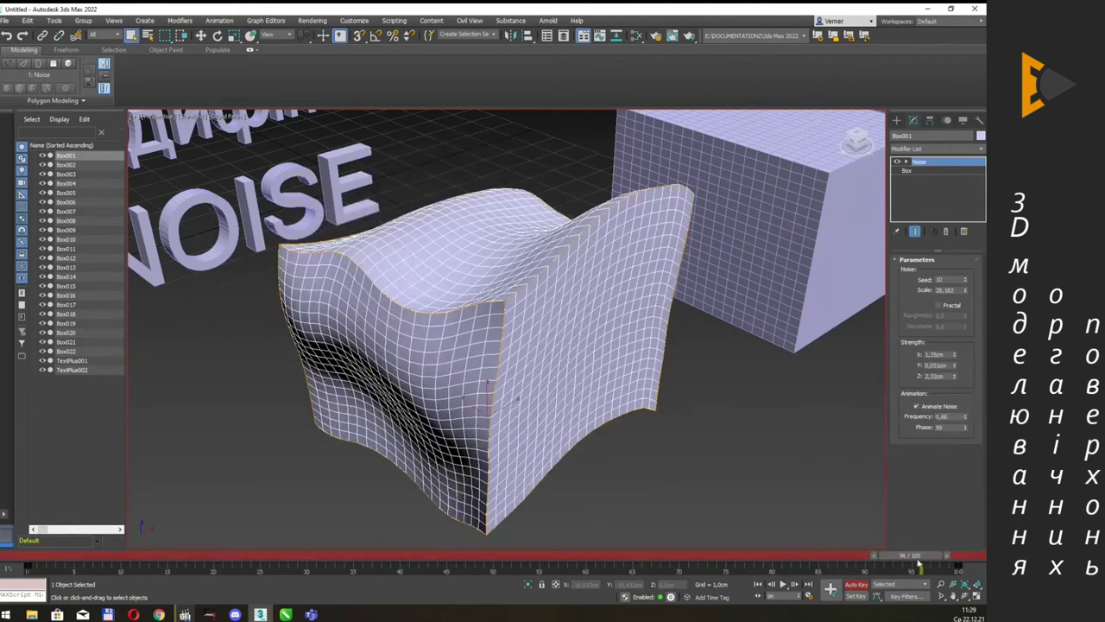
Play the noise animation, then rewind it to frame 0.
click(783, 584)
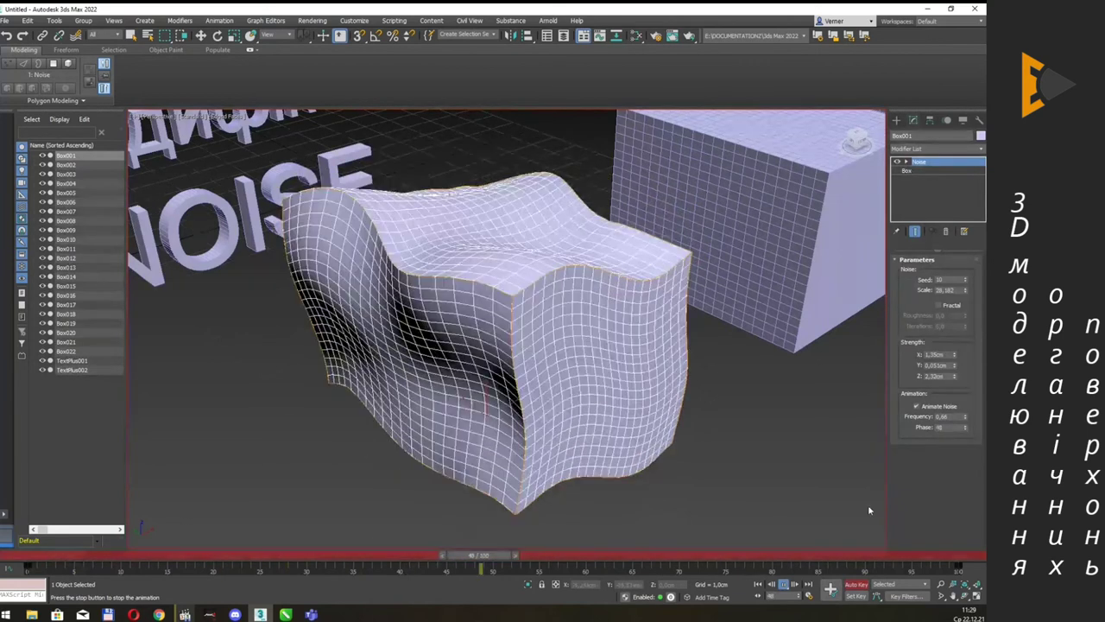
click(784, 584)
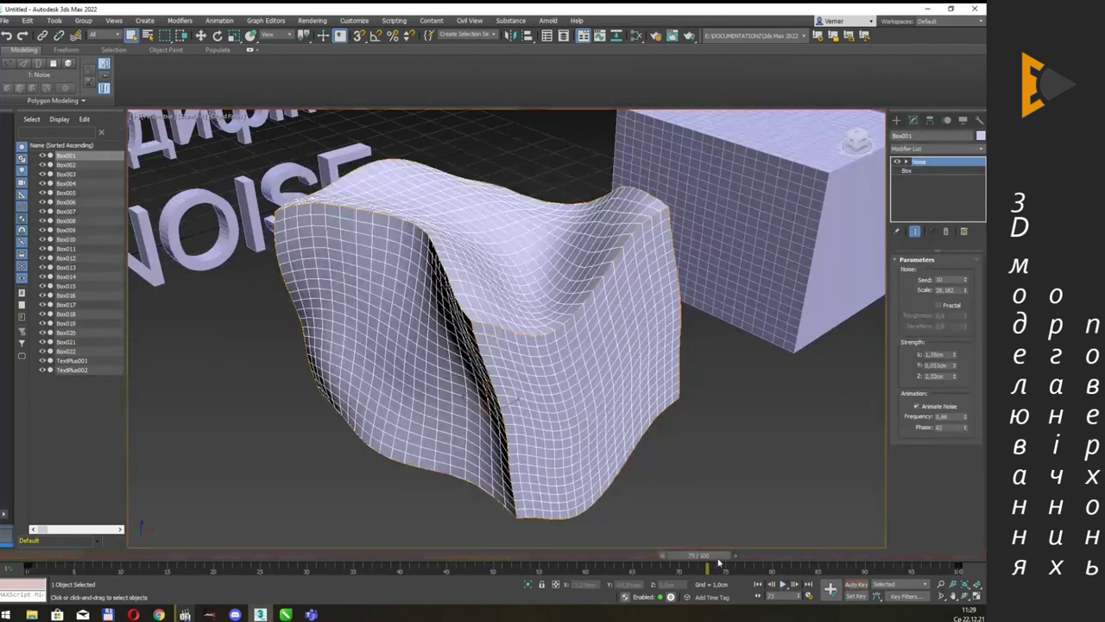
drag(708, 562, 36, 557)
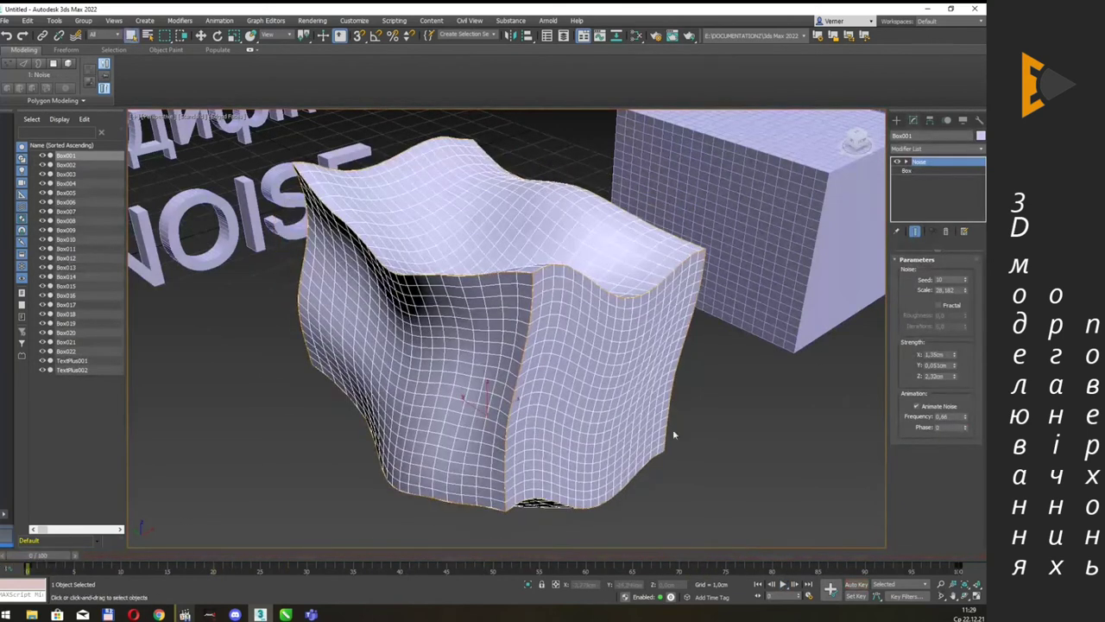
Turn off Animate Noise, enable Fractal, and lower the Noise Roughness and Iterations.
click(917, 406)
key(alt+Tab)
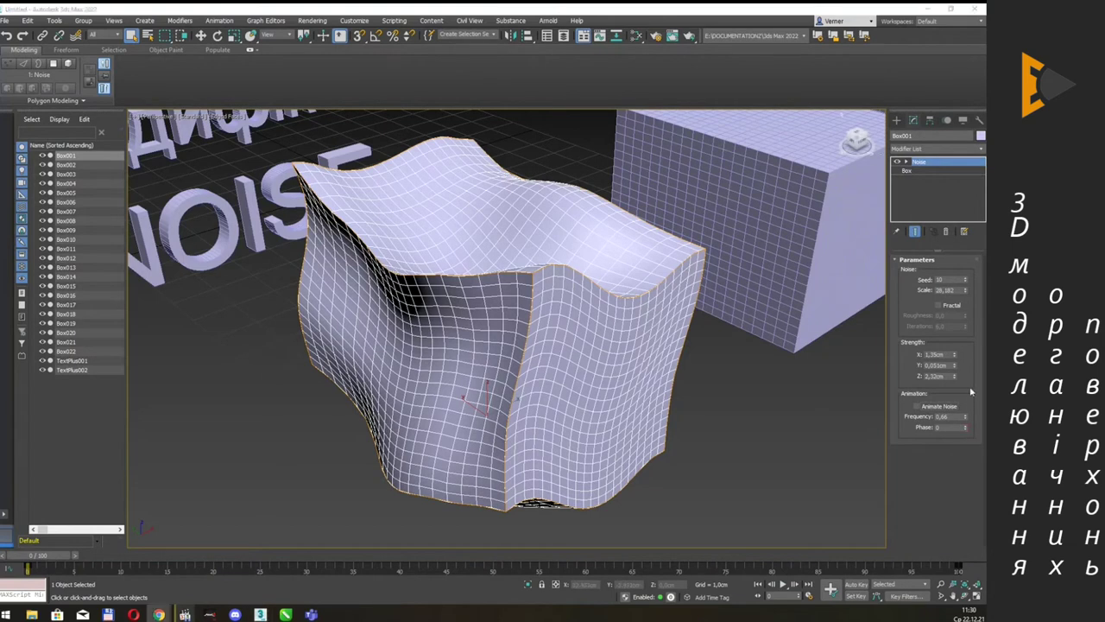
click(950, 308)
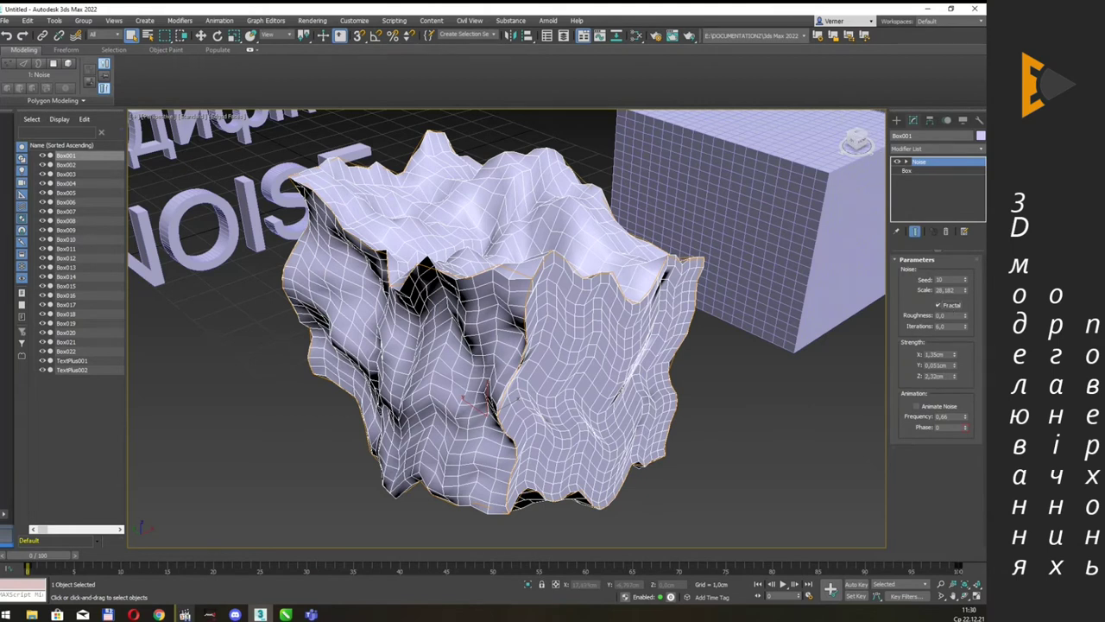
key(alt+Tab)
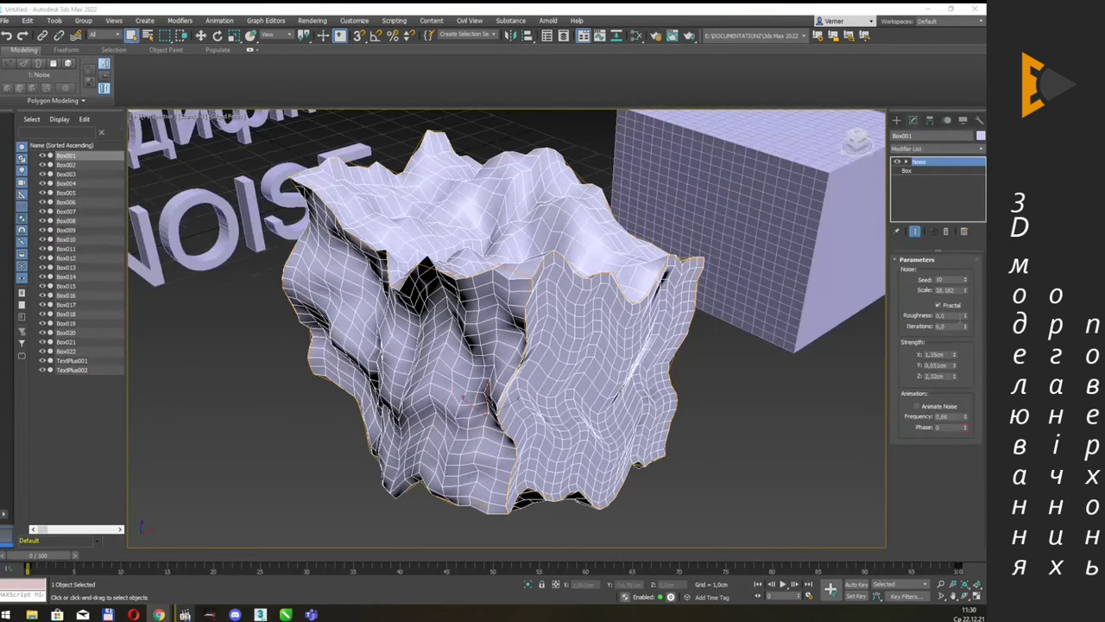
click(949, 315)
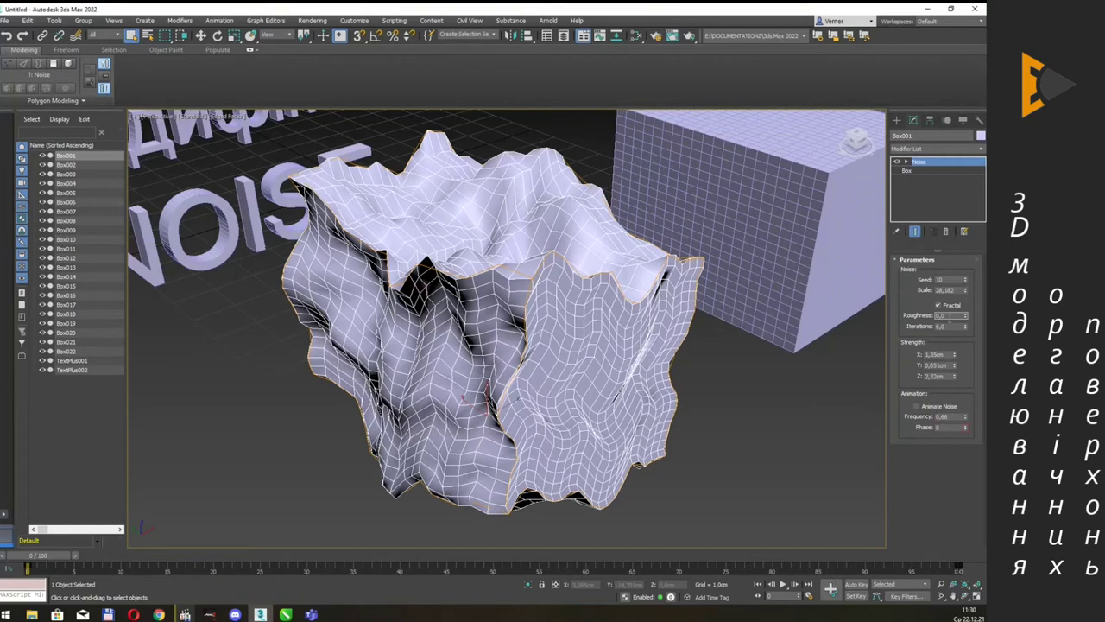
drag(967, 318, 979, 267)
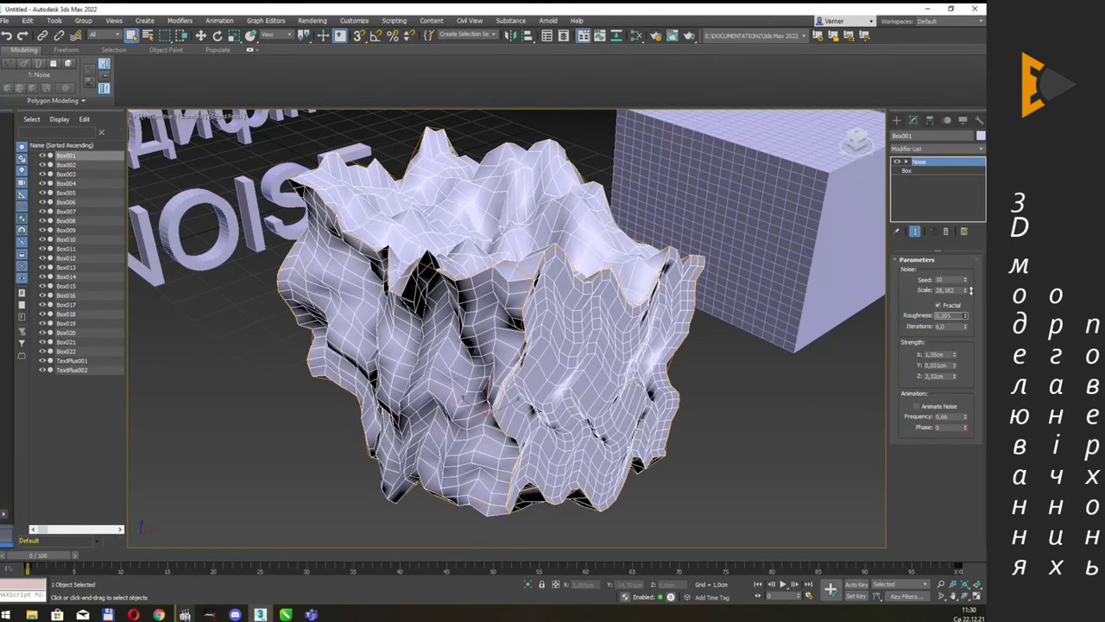
right_click(965, 315)
mouse_move(965, 326)
mouse_down()
mouse_move(968, 352)
mouse_move(972, 316)
mouse_move(965, 341)
mouse_up()
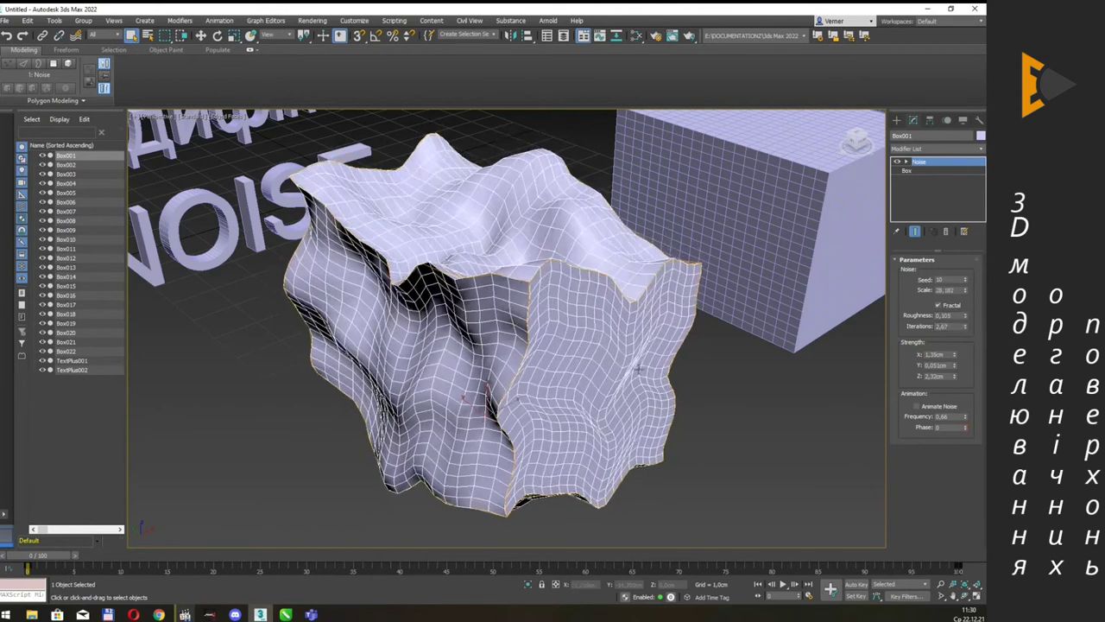
mouse_move(670, 312)
alt+middle_down()
mouse_move(659, 249)
mouse_move(640, 252)
mouse_move(627, 267)
mouse_move(639, 276)
mouse_move(658, 261)
mouse_move(618, 291)
alt+middle_up()
scroll(659, 249, down, 3)
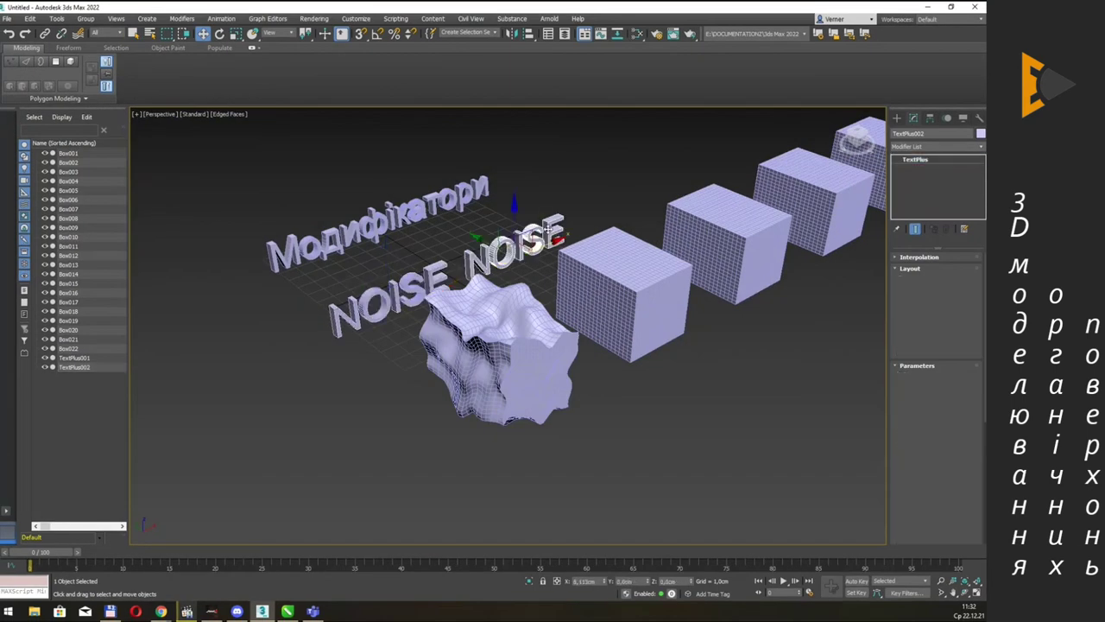
Clone the NOISE label and change the copy's text to Stretch.
click(493, 350)
text(цш)
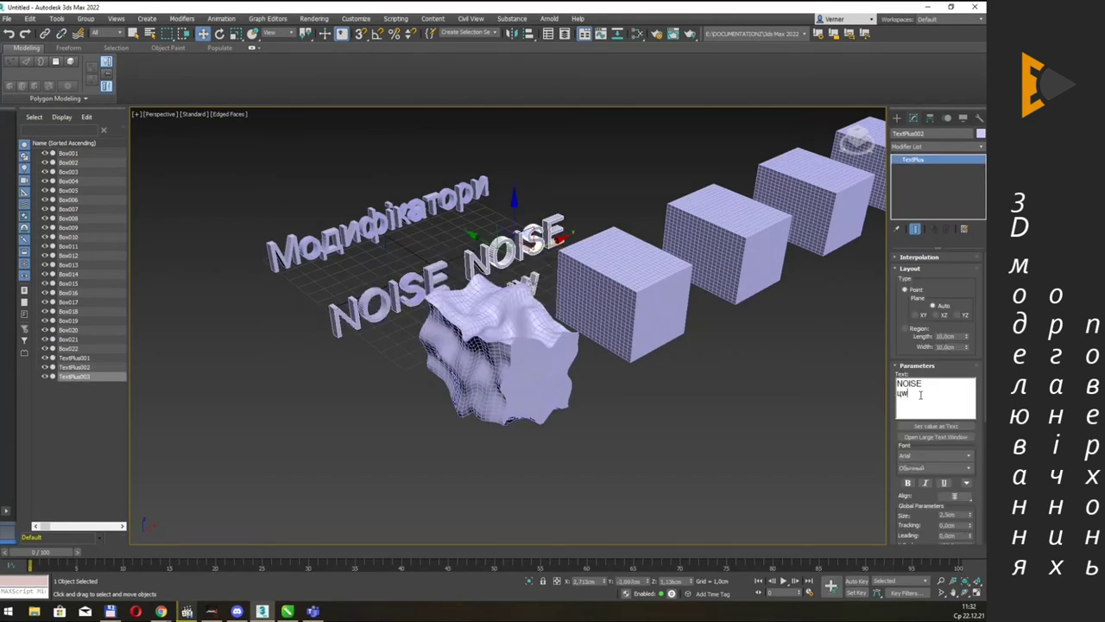
drag(929, 399, 866, 378)
text(Streych)
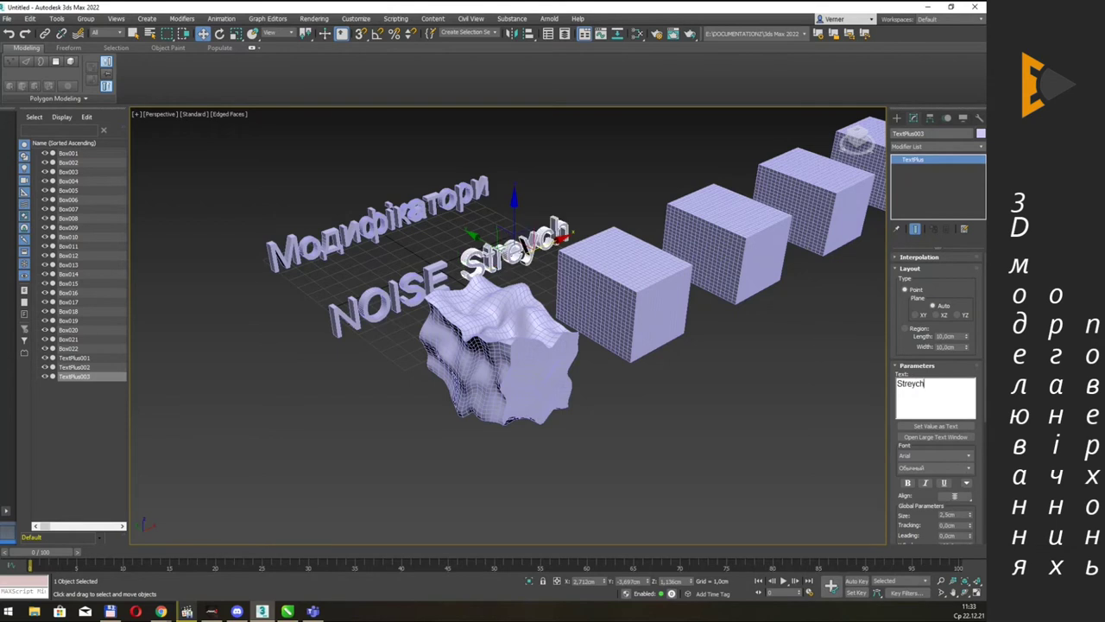
key(BackSpace)
text(t)
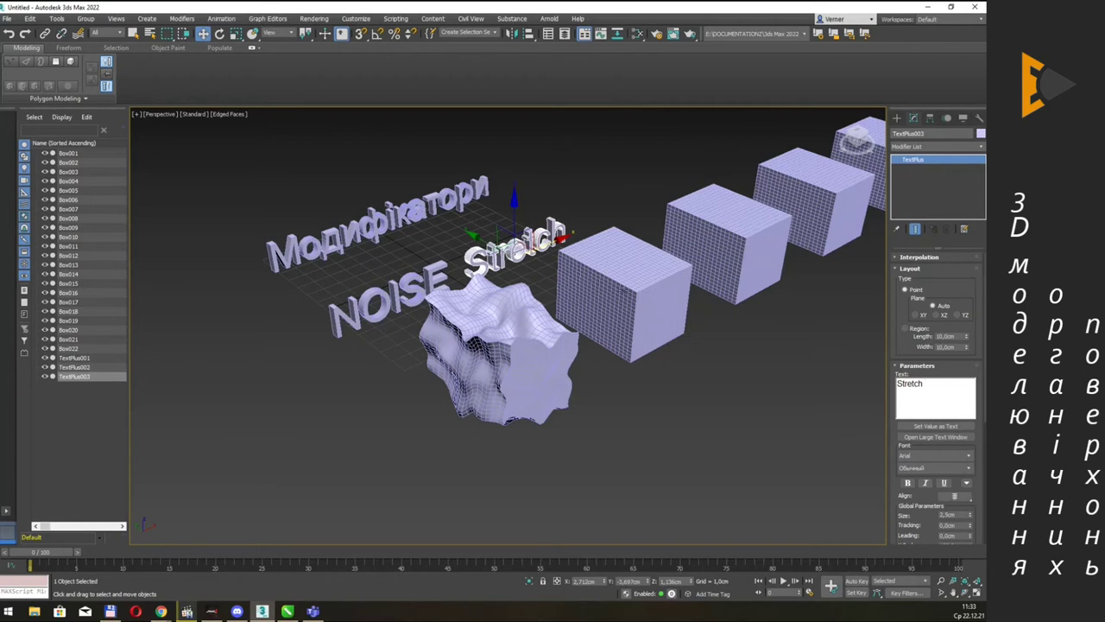
click(621, 290)
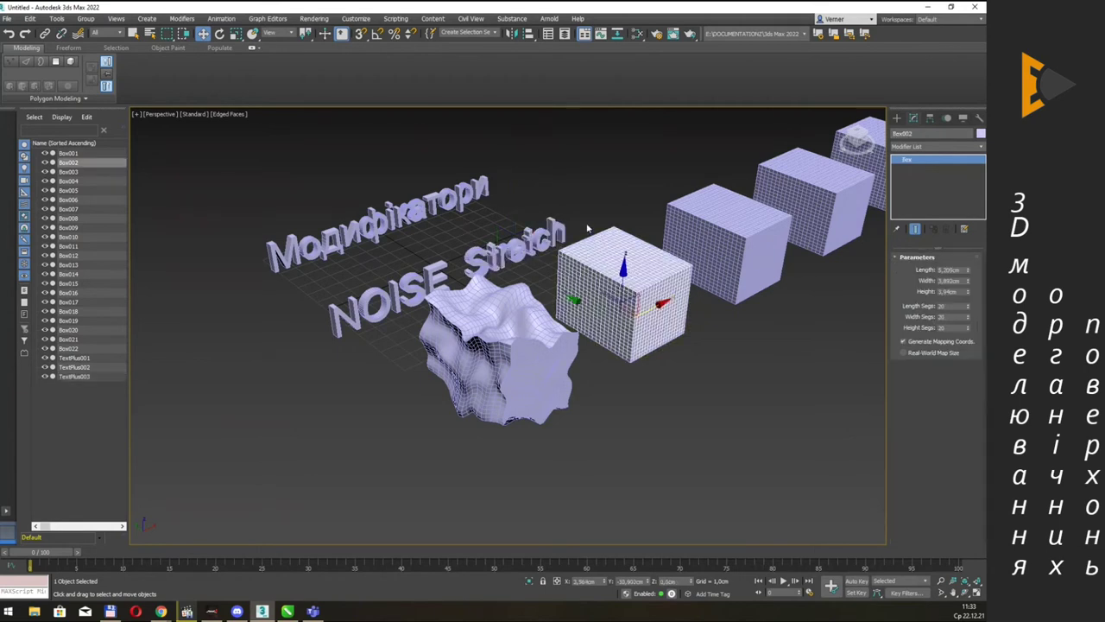
Add a Stretch modifier to Box002 and raise Stretch to 0,6 for an hourglass pinch.
click(981, 146)
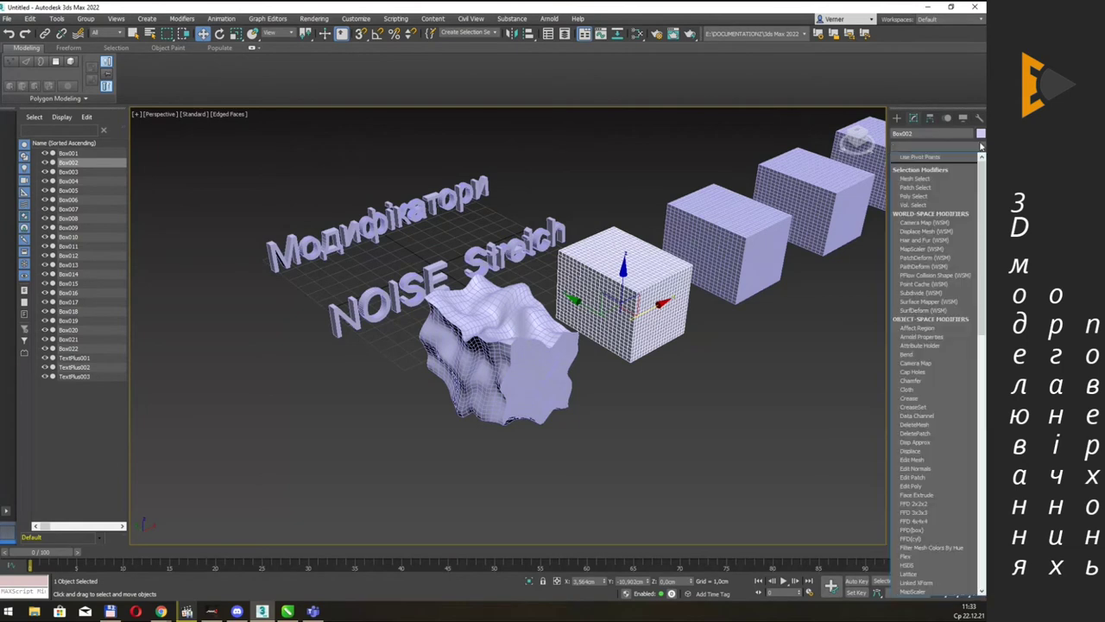
text(str)
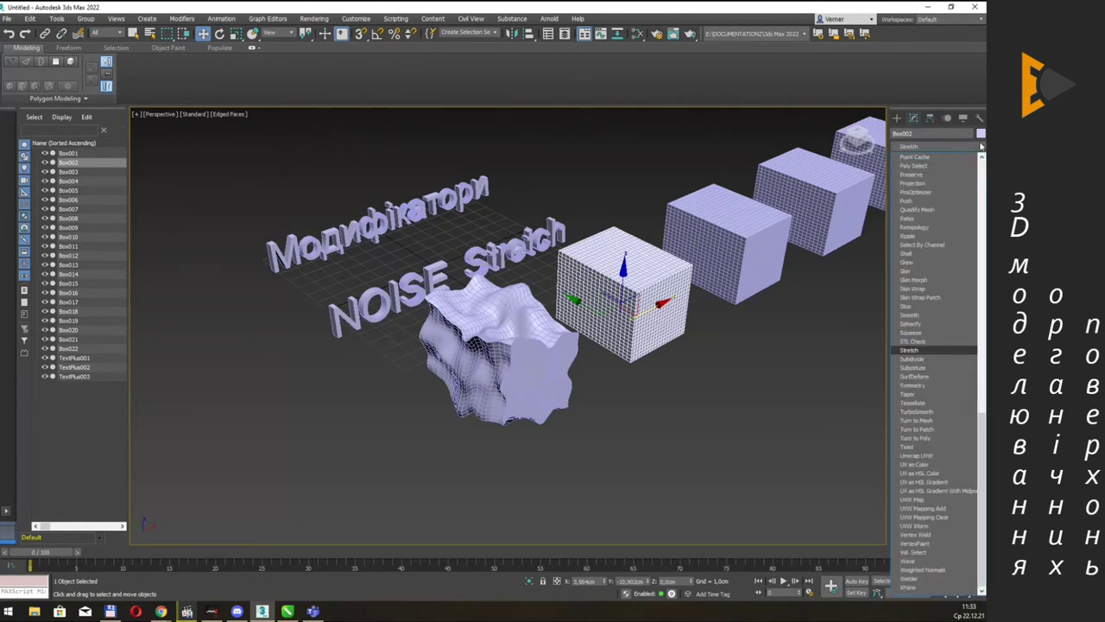
key(Return)
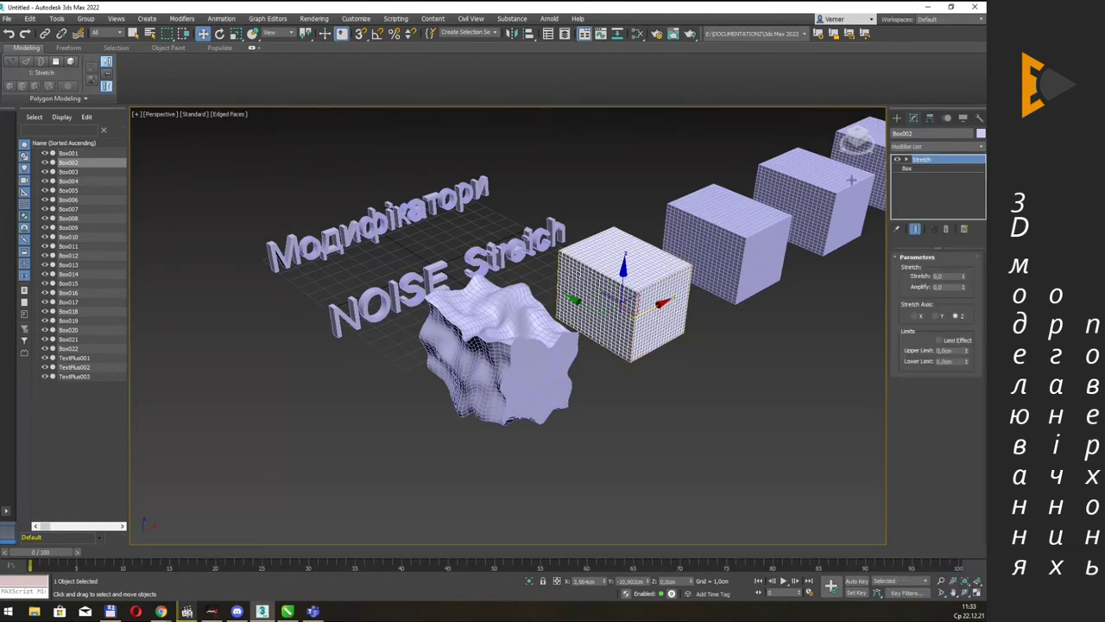
alt+middle_drag(660, 211, 649, 215)
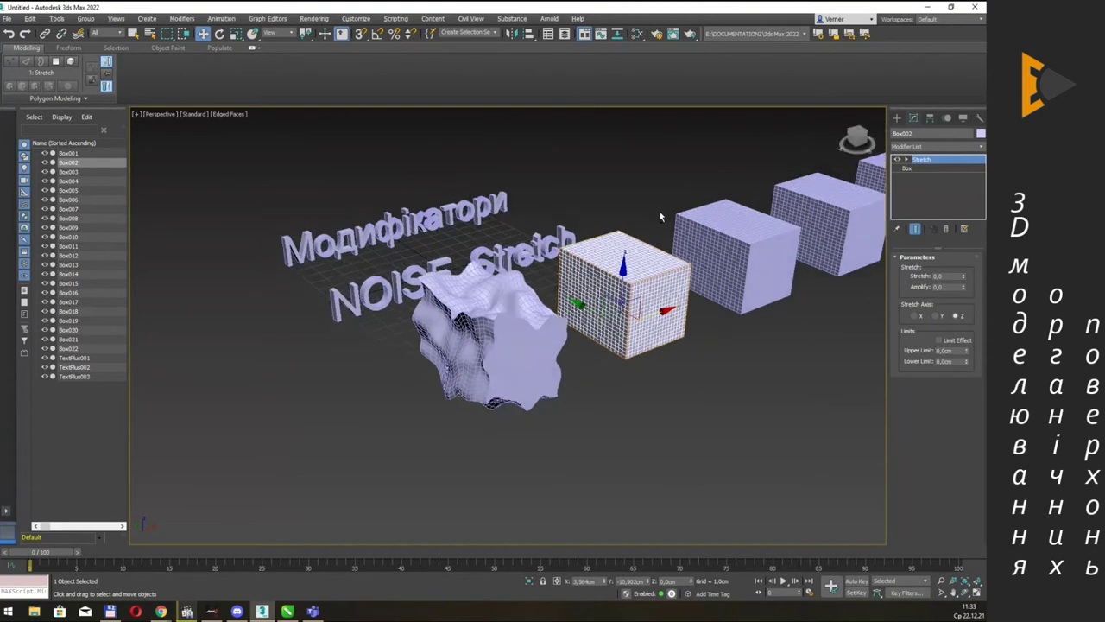
scroll(650, 215, up, 1)
scroll(637, 244, up, 3)
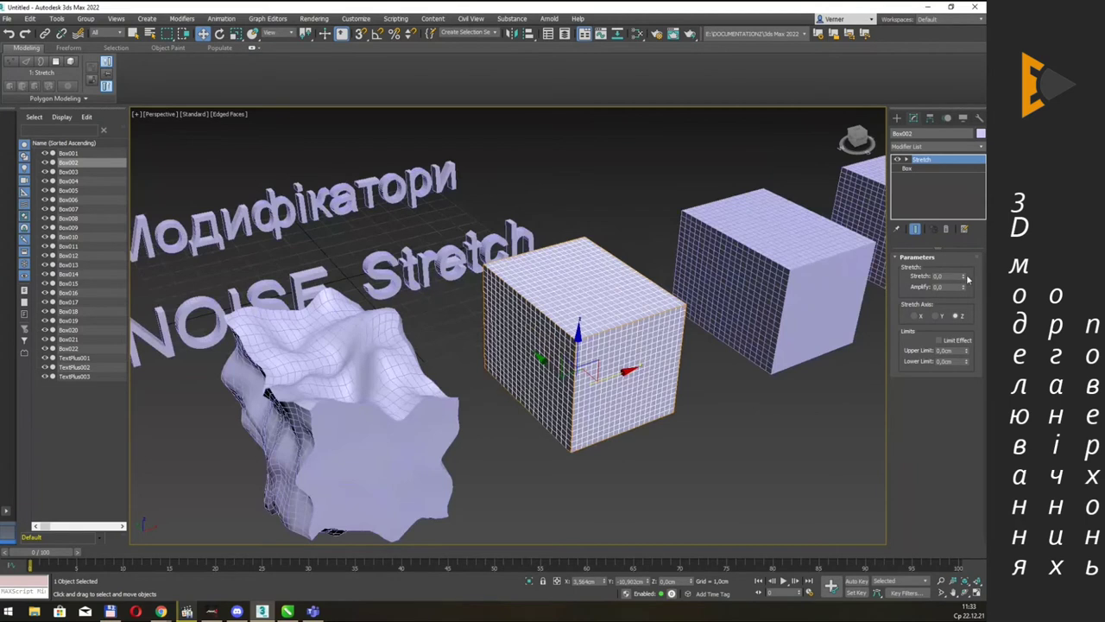
drag(965, 277, 965, 272)
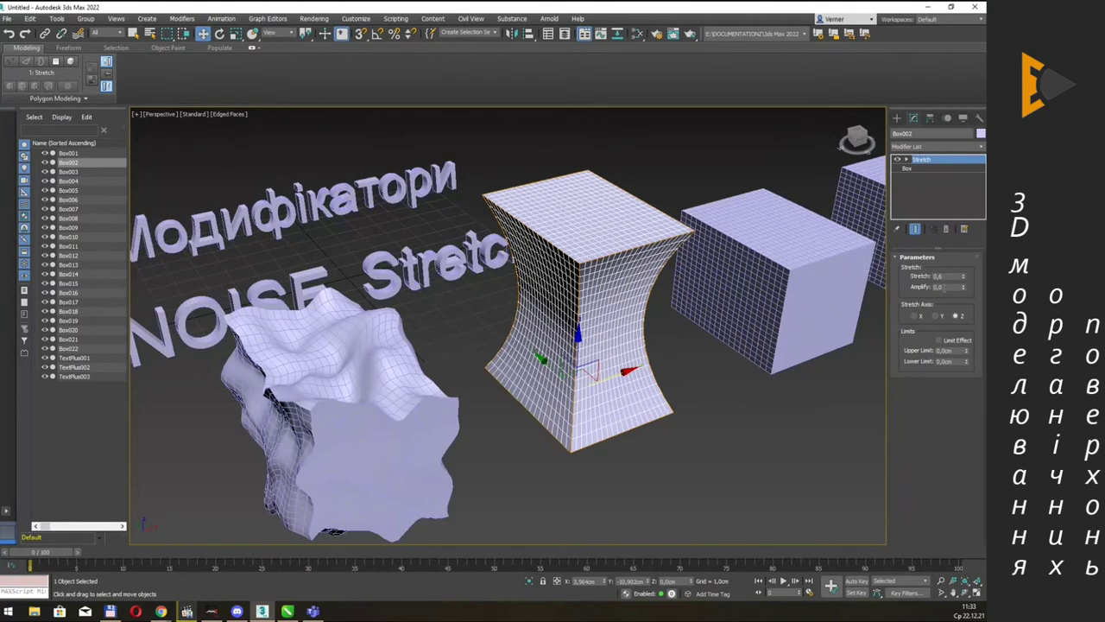
Set Stretch to 0,9 and Amplify to 5,7, keeping Z as the Stretch Axis.
click(945, 291)
mouse_move(965, 288)
mouse_down()
mouse_move(978, 339)
mouse_move(938, 486)
mouse_up()
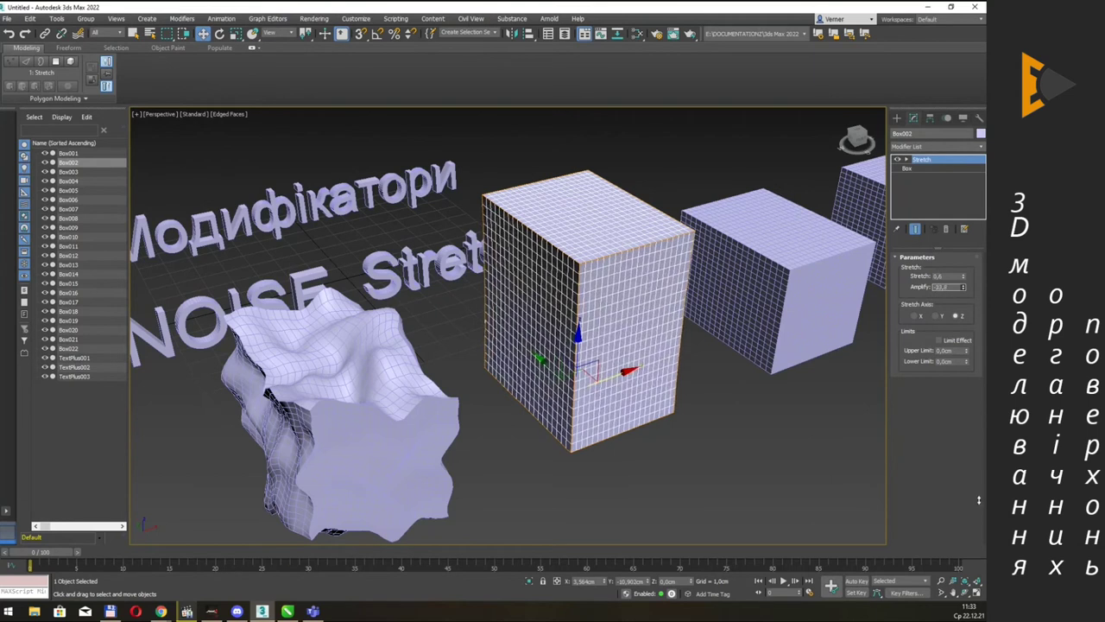
drag(938, 486, 969, 484)
mouse_move(963, 289)
mouse_down()
mouse_move(978, 332)
mouse_move(976, 271)
mouse_move(964, 278)
mouse_up()
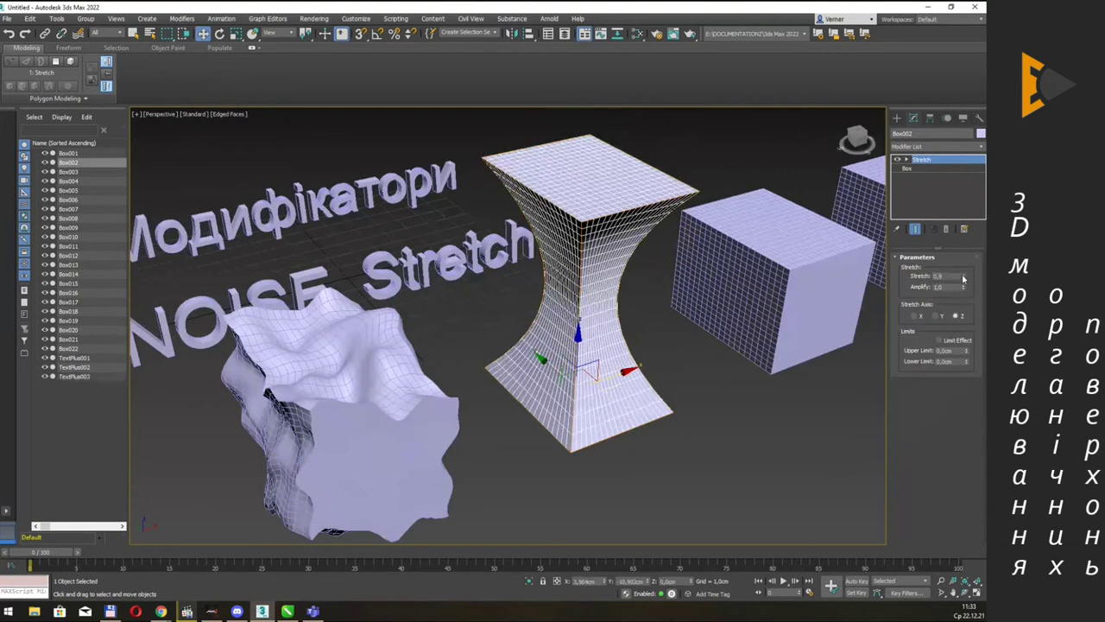
click(936, 317)
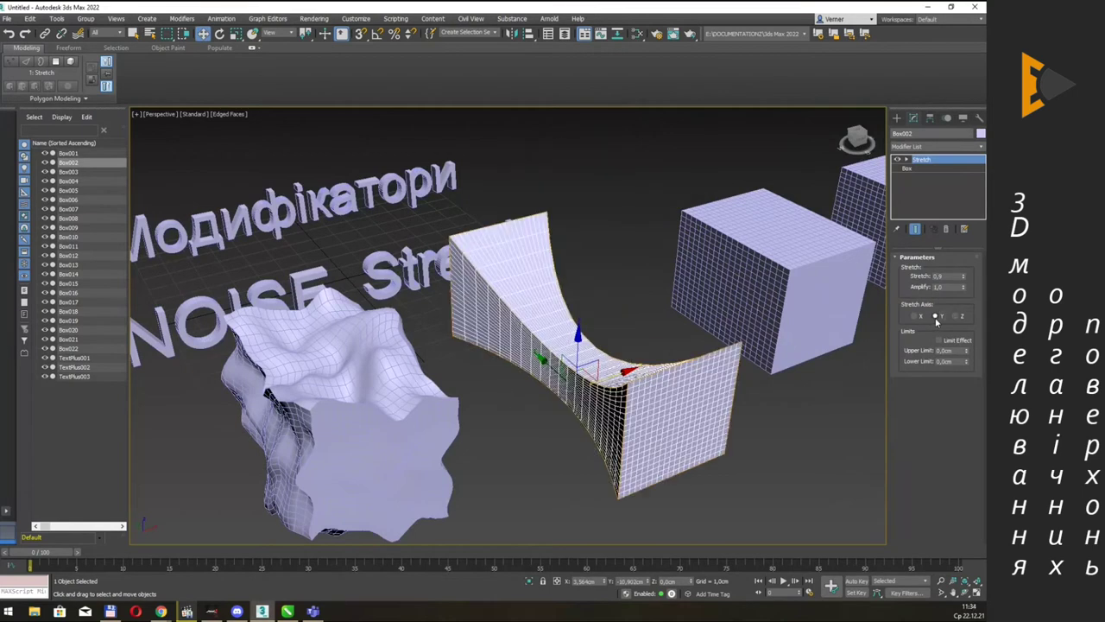
click(914, 316)
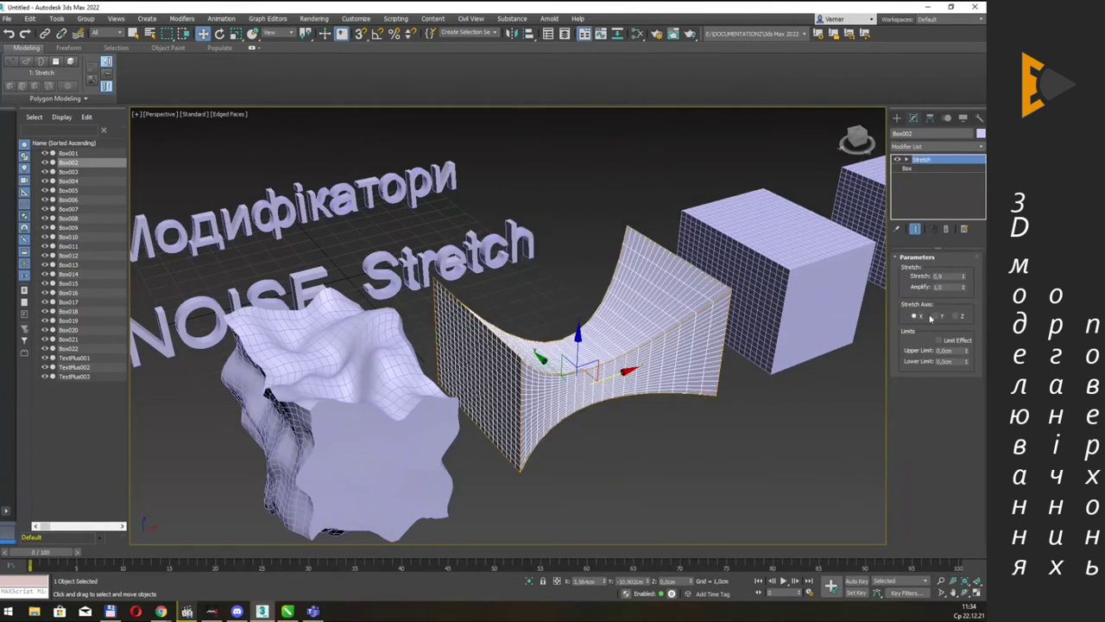
click(956, 317)
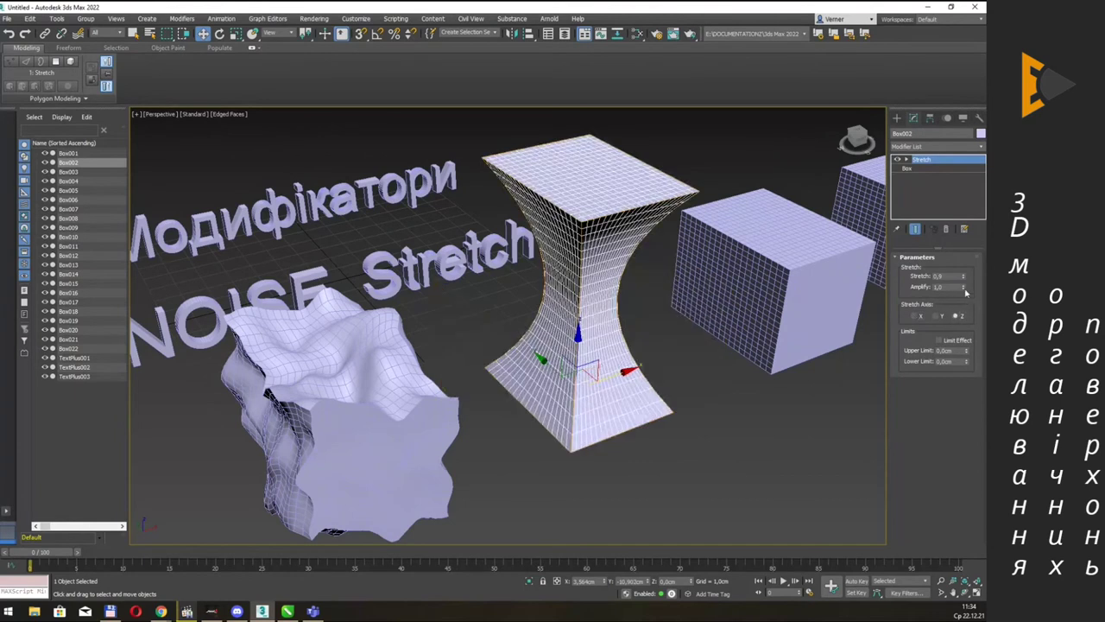
mouse_move(966, 293)
mouse_down()
mouse_move(101, 263)
mouse_move(100, 250)
mouse_up()
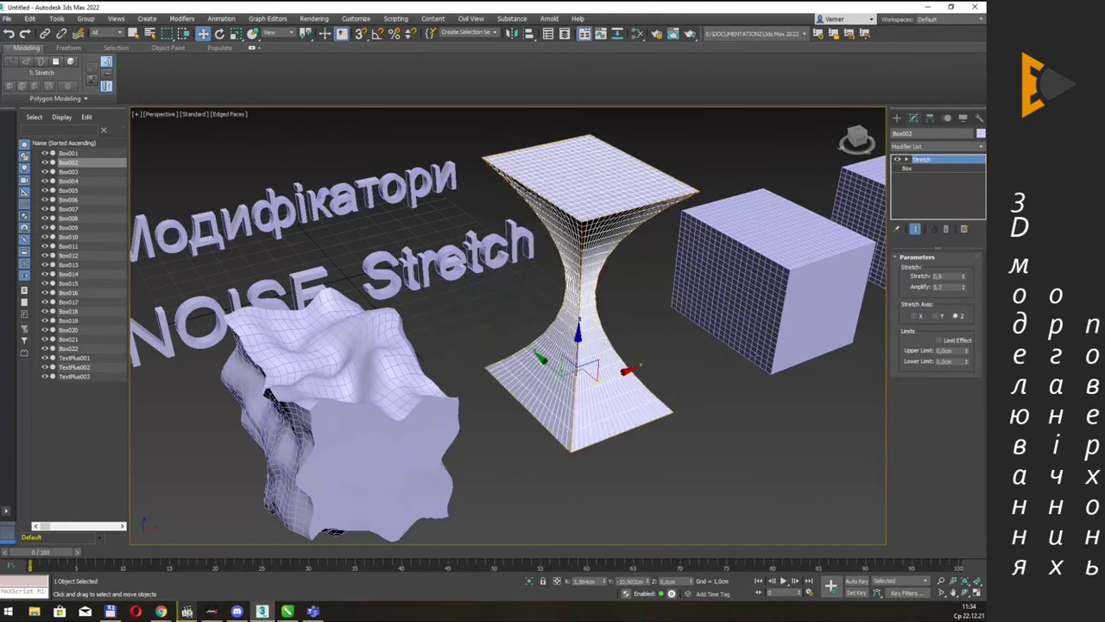
drag(963, 277, 961, 264)
Enable Limit Effect and set the stretch limits to −0,653cm and 2,435cm.
click(940, 341)
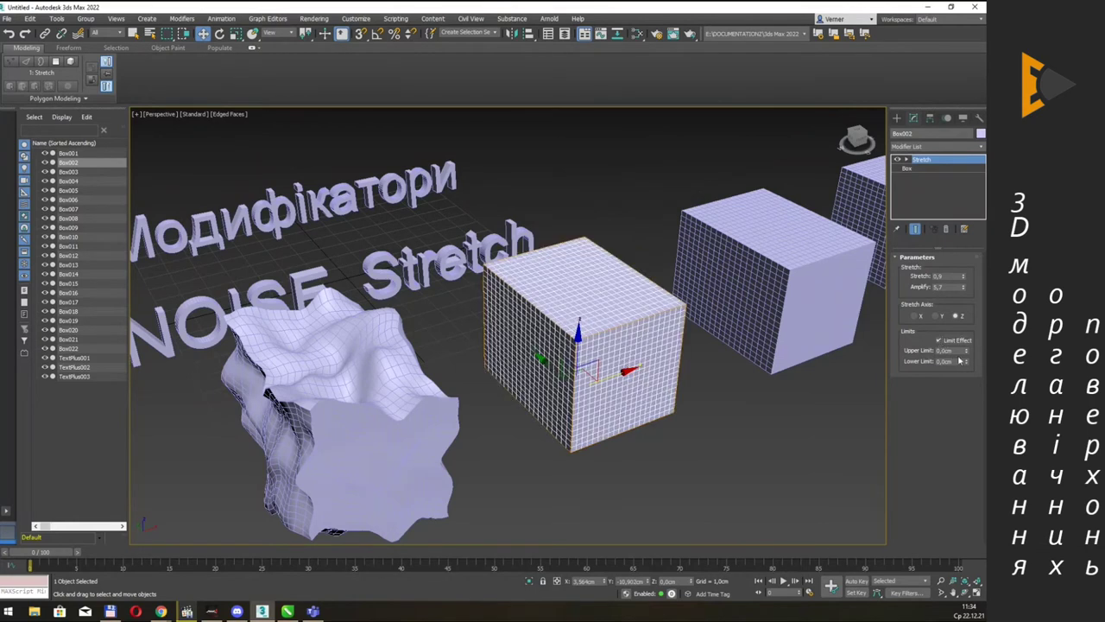
drag(967, 352, 969, 311)
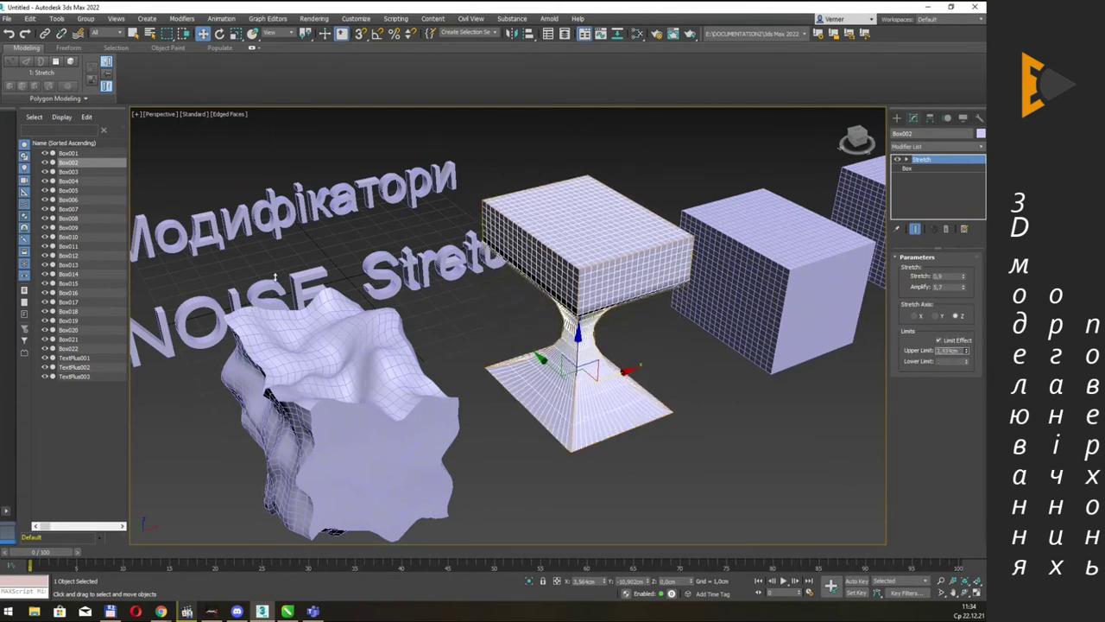
alt+middle_drag(653, 325, 654, 297)
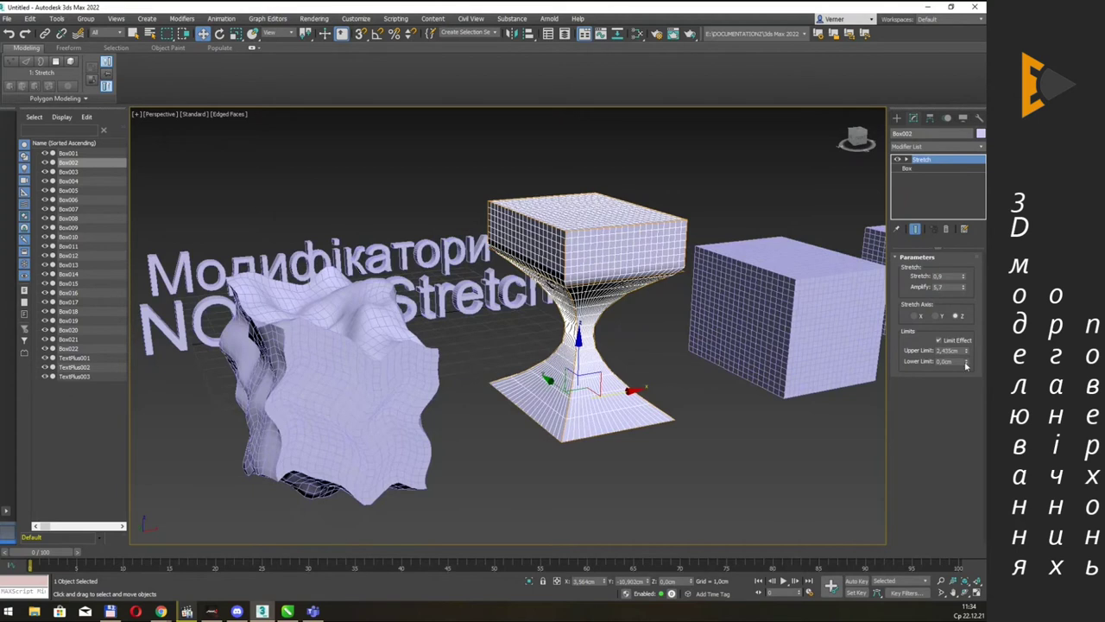
drag(967, 361, 981, 58)
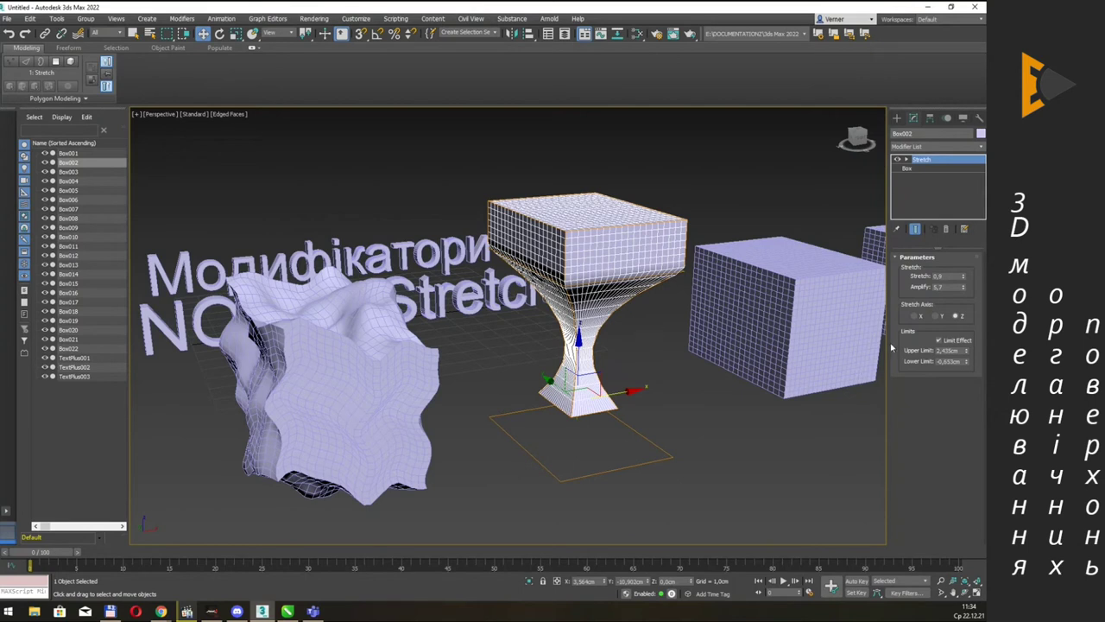
Move and rotate Box002's Stretch gizmo so the hourglass leans diagonally.
click(907, 160)
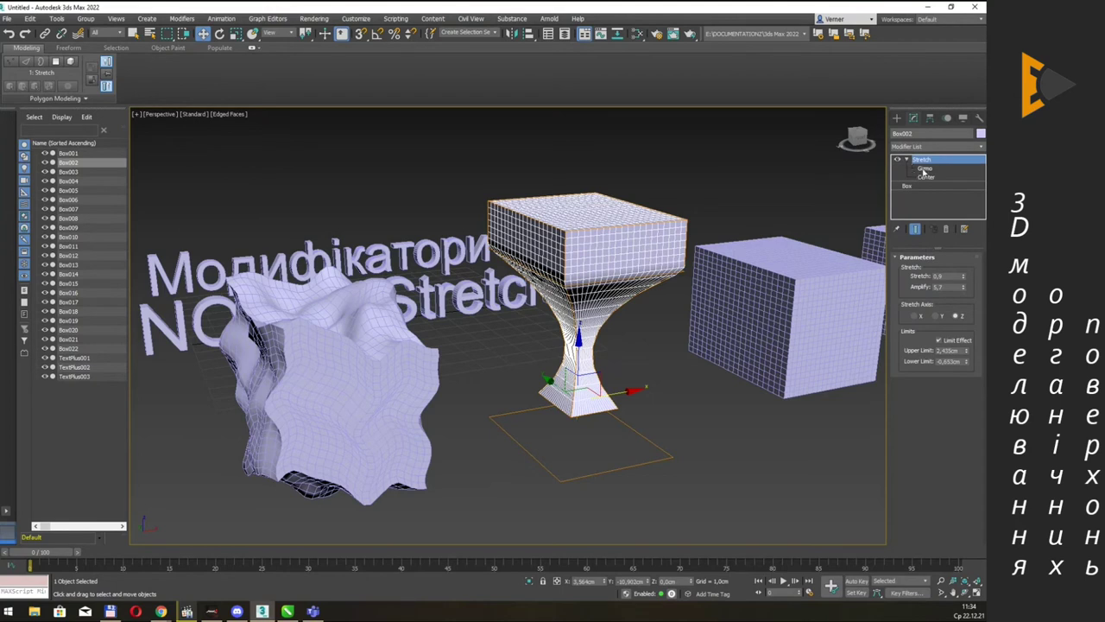
click(926, 169)
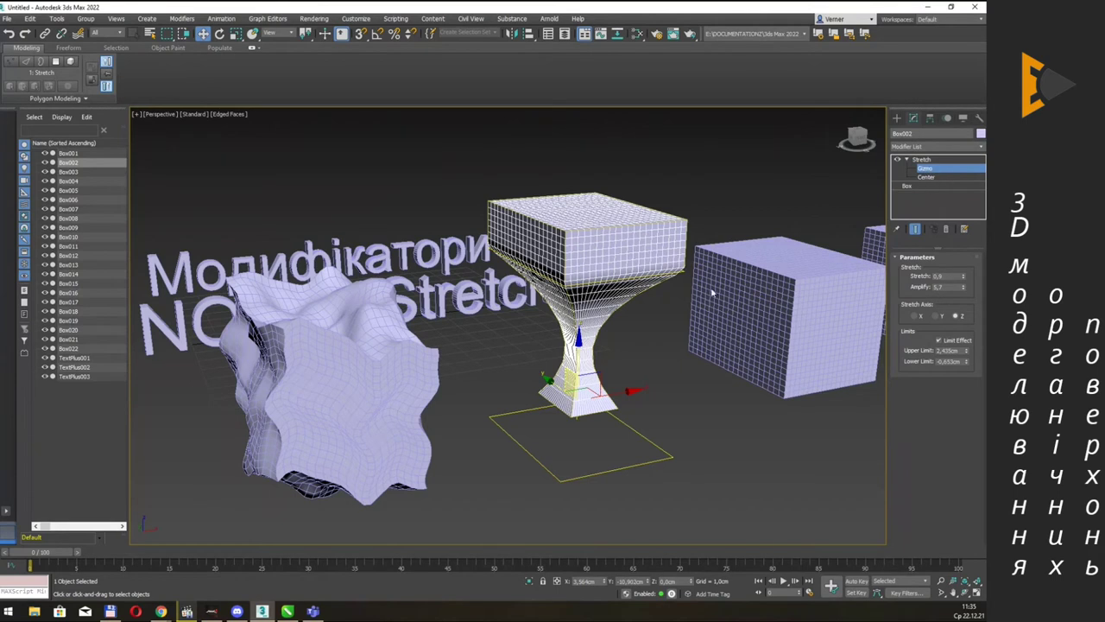
mouse_move(577, 337)
mouse_down()
mouse_move(605, 225)
mouse_move(610, 305)
mouse_up()
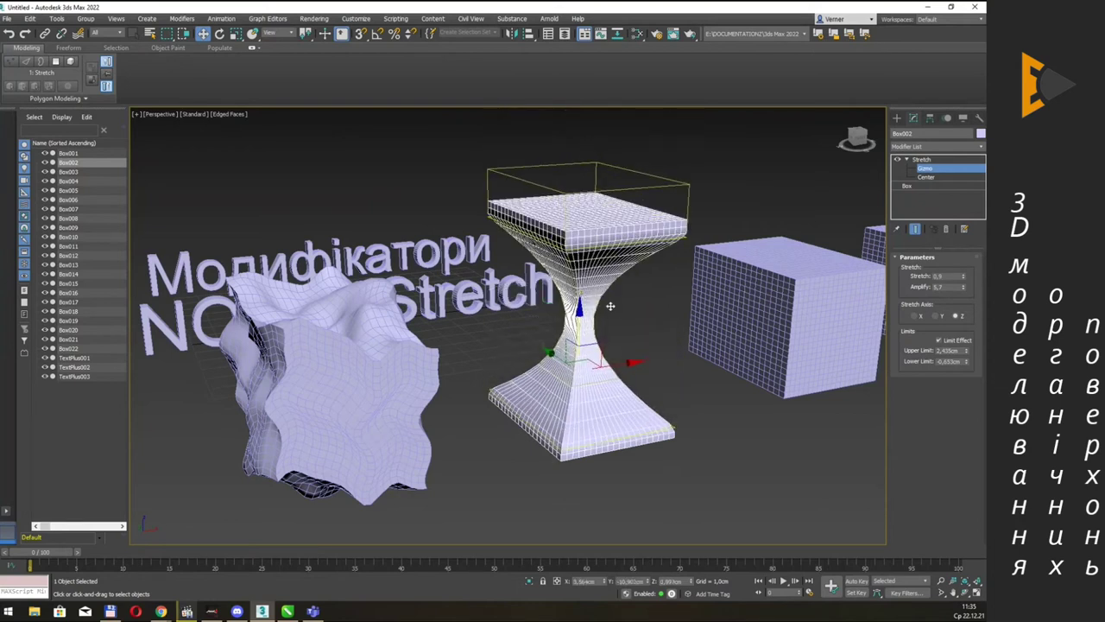
drag(581, 311, 582, 305)
key(e)
mouse_move(555, 331)
mouse_down()
mouse_move(604, 306)
mouse_move(548, 364)
mouse_up()
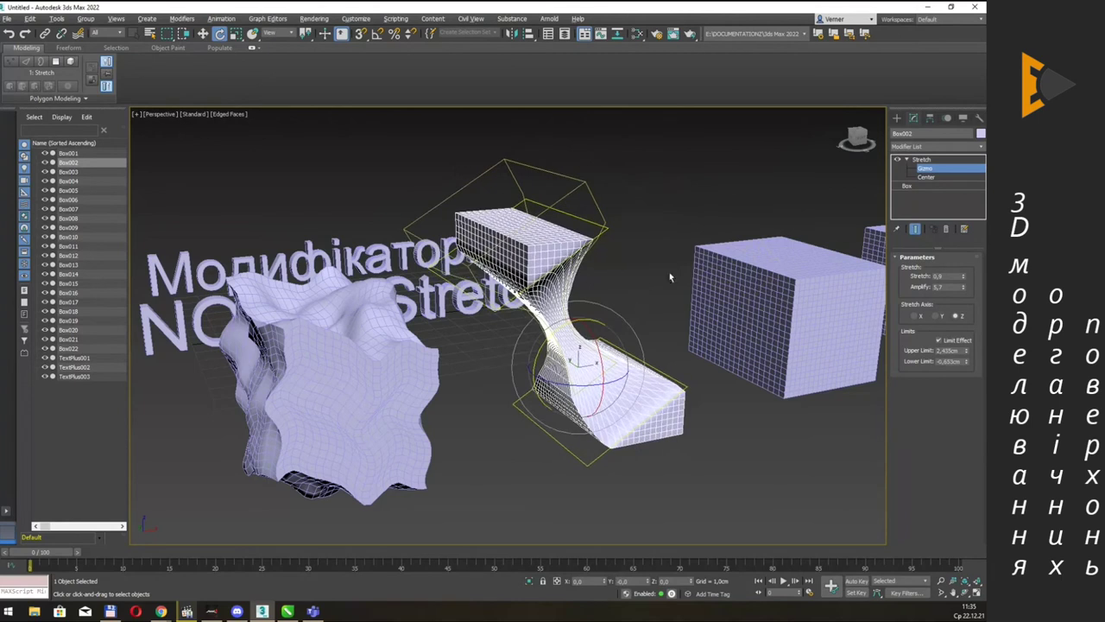
mouse_move(670, 272)
alt+middle_down()
mouse_move(634, 274)
mouse_move(660, 276)
alt+middle_up()
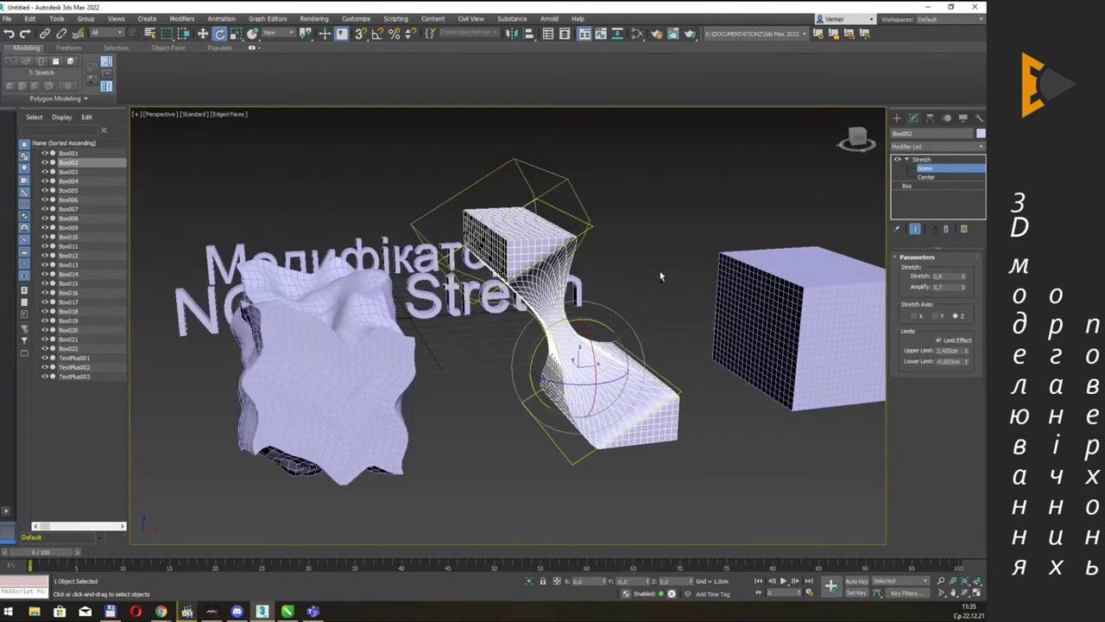
alt+middle_drag(649, 245, 903, 200)
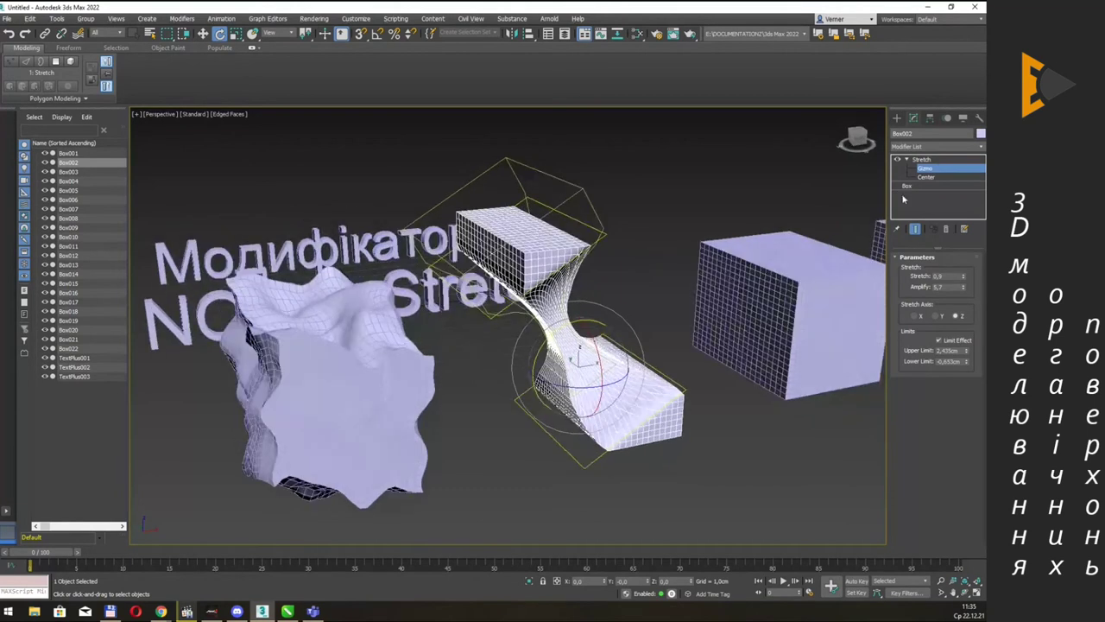
Select the noise blob Box001 and expand its Noise modifier.
click(939, 162)
alt+middle_drag(675, 218, 708, 208)
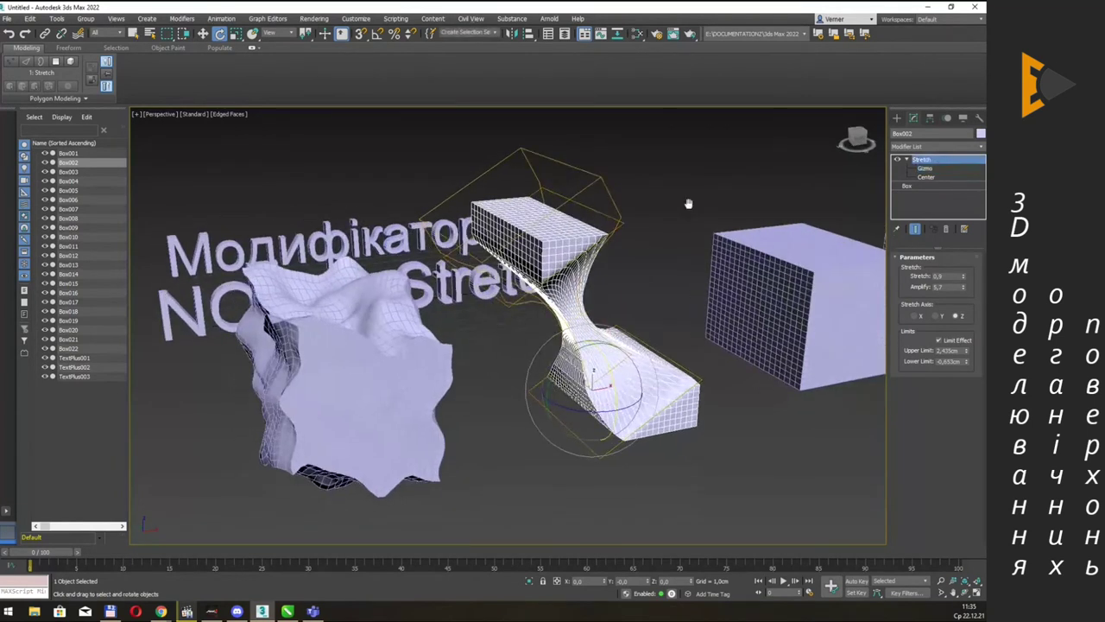
click(371, 372)
click(908, 159)
Rotate and shift Box001's Noise gizmo to change its wave pattern, then reselect Box002.
click(926, 169)
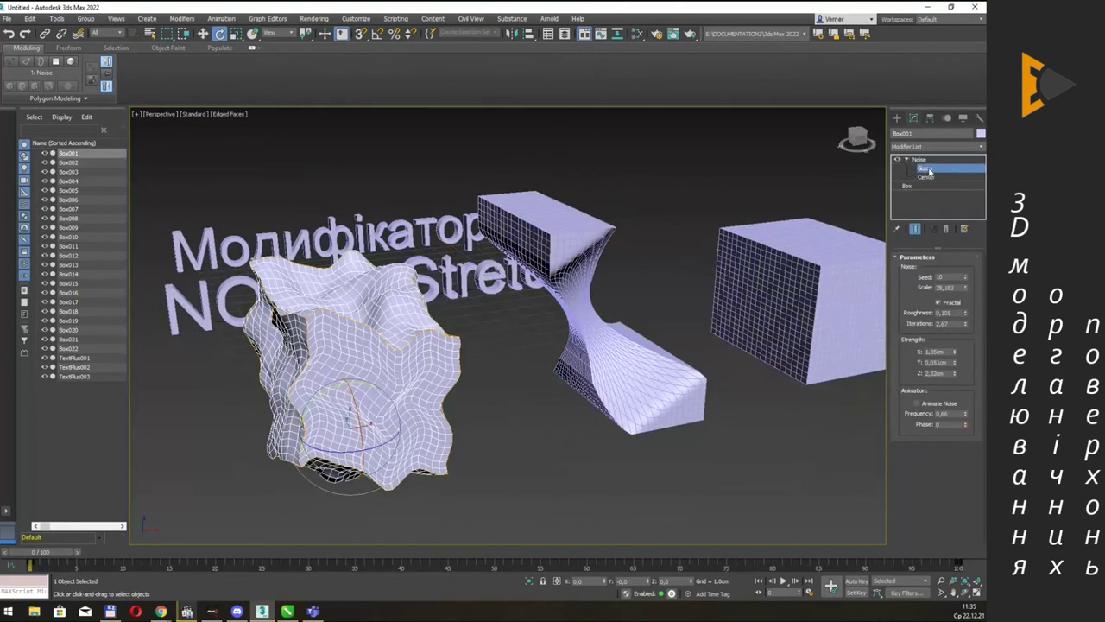
drag(333, 389, 329, 393)
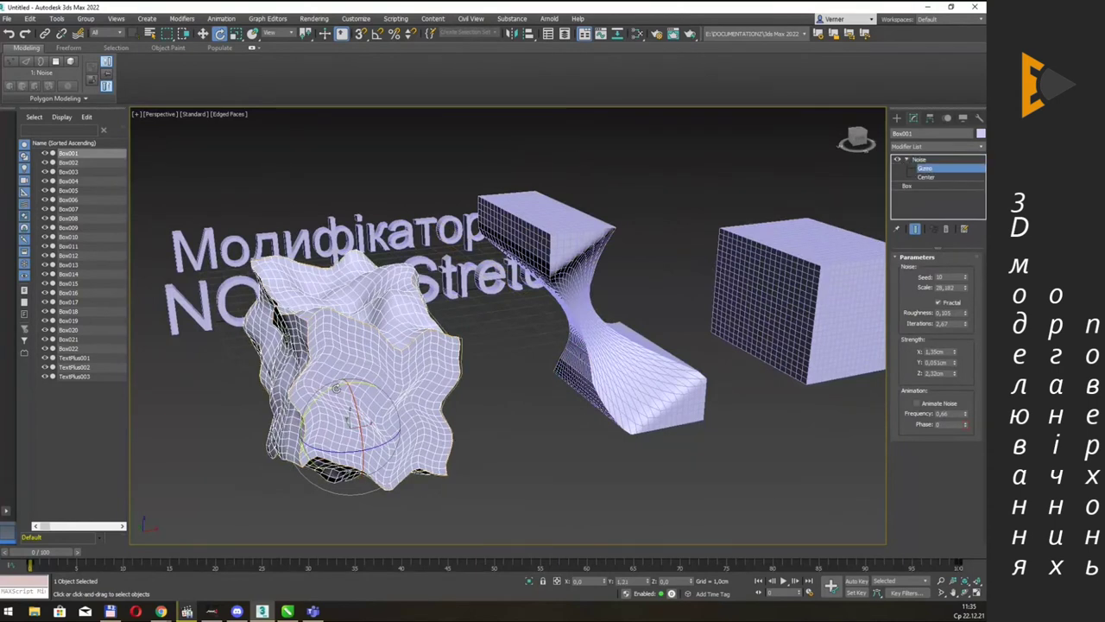
key(w)
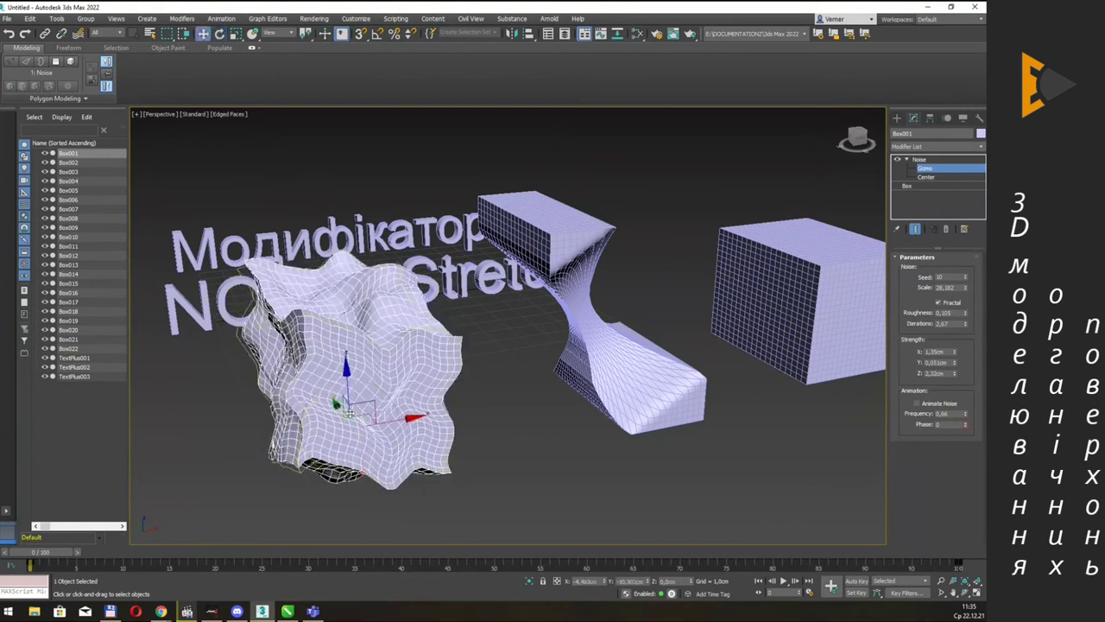
mouse_move(406, 464)
mouse_down()
mouse_move(348, 427)
mouse_move(262, 460)
mouse_move(458, 447)
mouse_move(413, 456)
mouse_up()
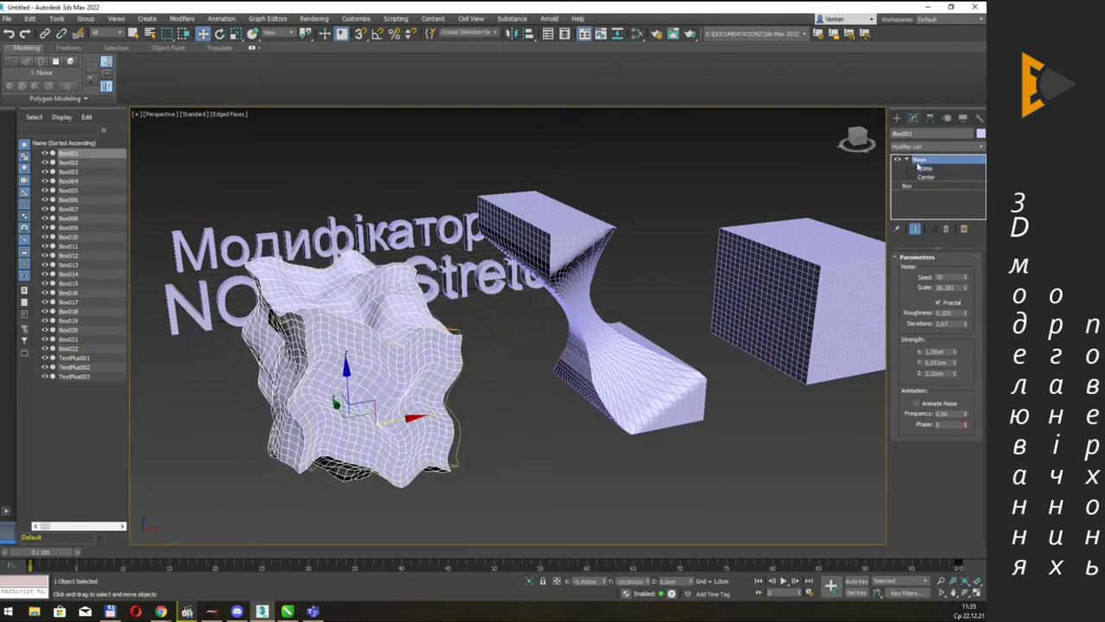
click(564, 247)
mouse_move(653, 206)
middle_down()
mouse_move(636, 239)
mouse_move(649, 261)
middle_up()
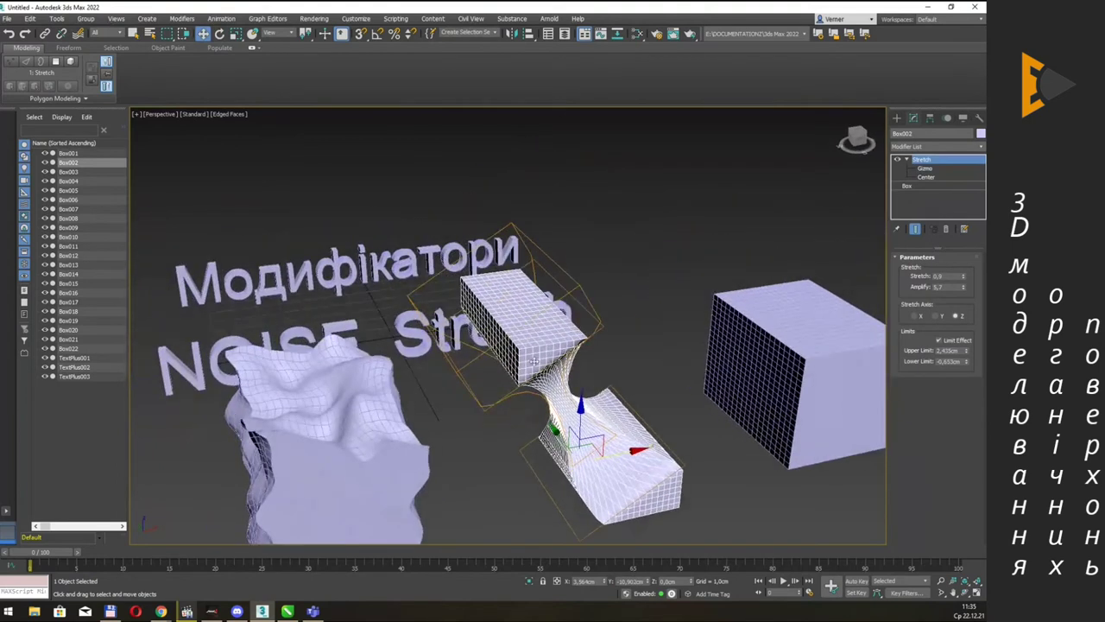
Clone the Stretch label to the upper right and change its text to Taper.
click(415, 331)
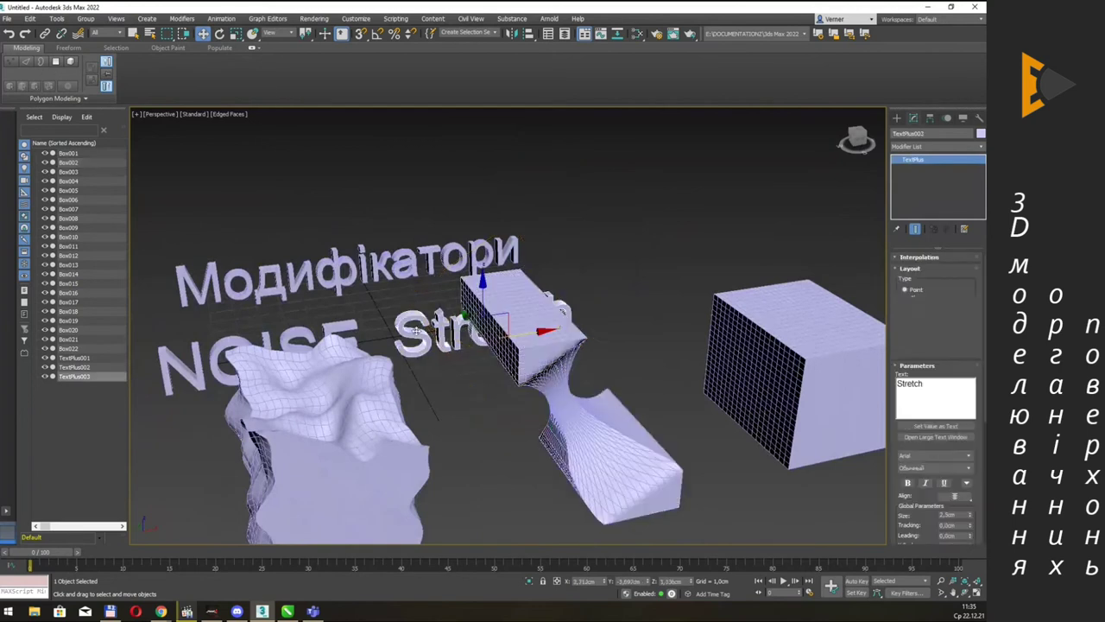
alt+middle_drag(594, 251, 616, 266)
shift+drag(537, 320, 734, 256)
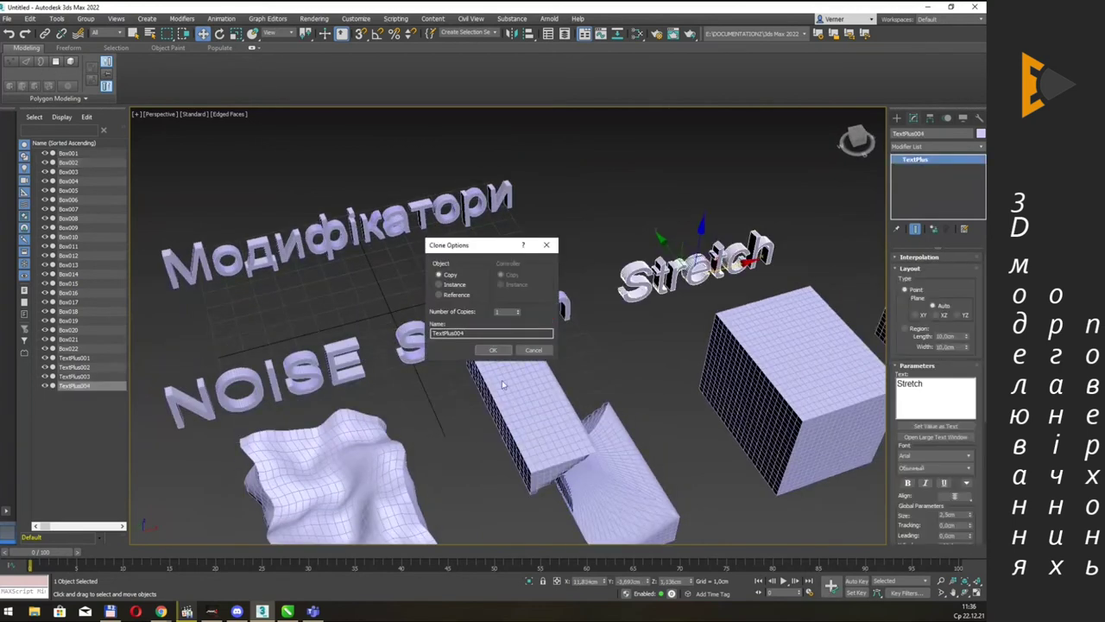
click(492, 350)
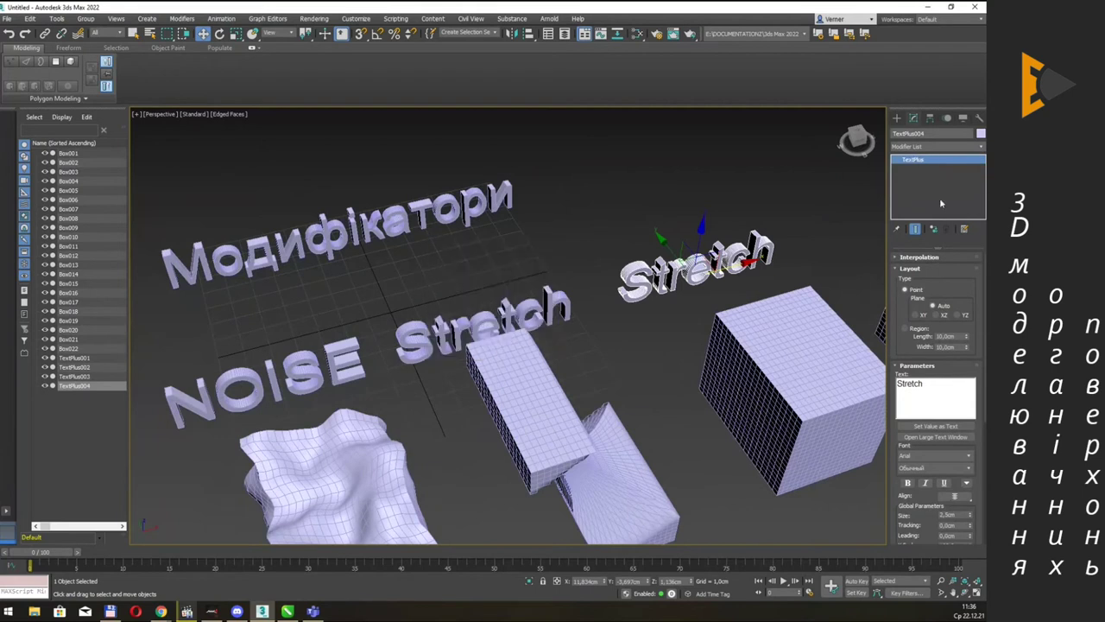
click(943, 396)
key(ctrl+a)
text(T)
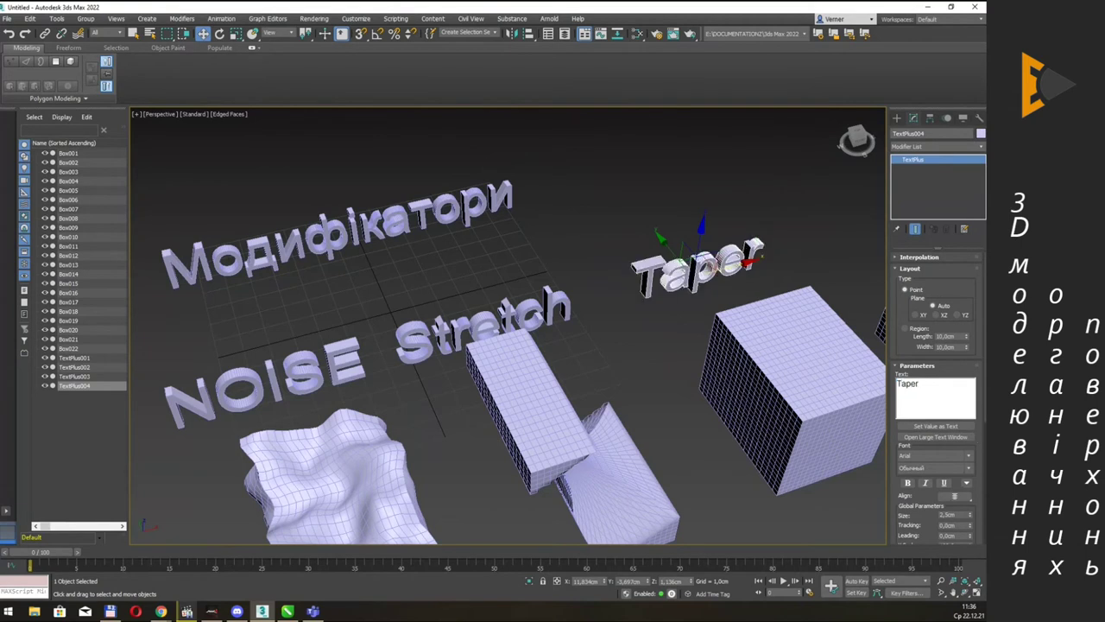
mouse_move(763, 272)
middle_down()
mouse_move(670, 217)
mouse_move(740, 234)
middle_up()
Select Box003 under the Taper label and add a Taper modifier.
click(741, 208)
click(713, 220)
click(972, 149)
text(Taper)
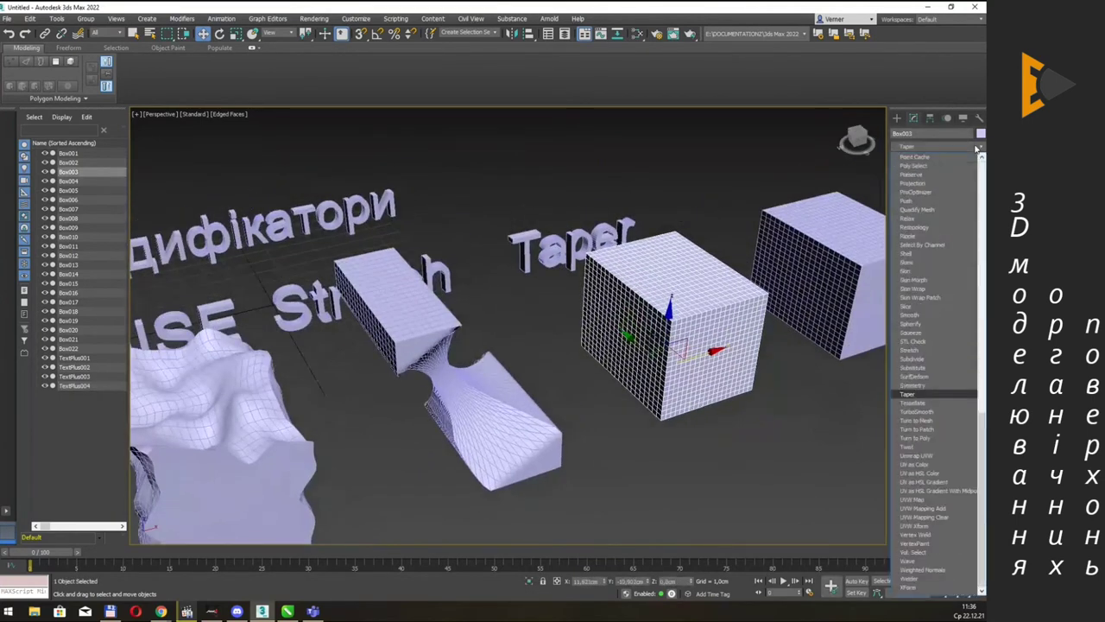
key(Return)
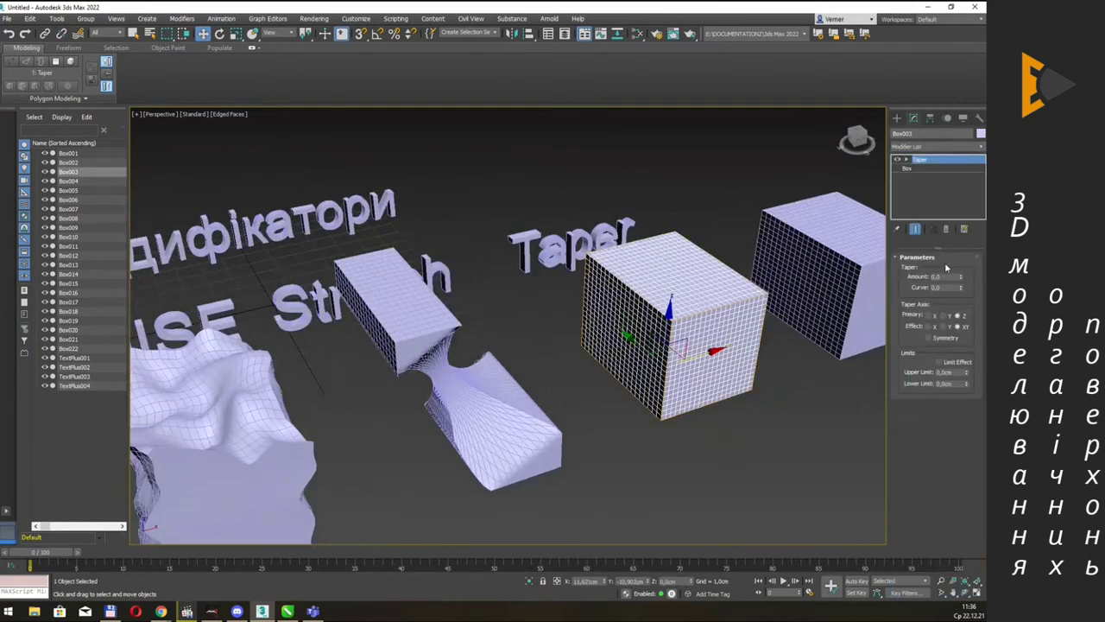
Set the Taper Amount to -0,53, trying other axes before keeping Z as primary.
mouse_move(961, 278)
mouse_down()
mouse_move(970, 259)
mouse_move(968, 302)
mouse_up()
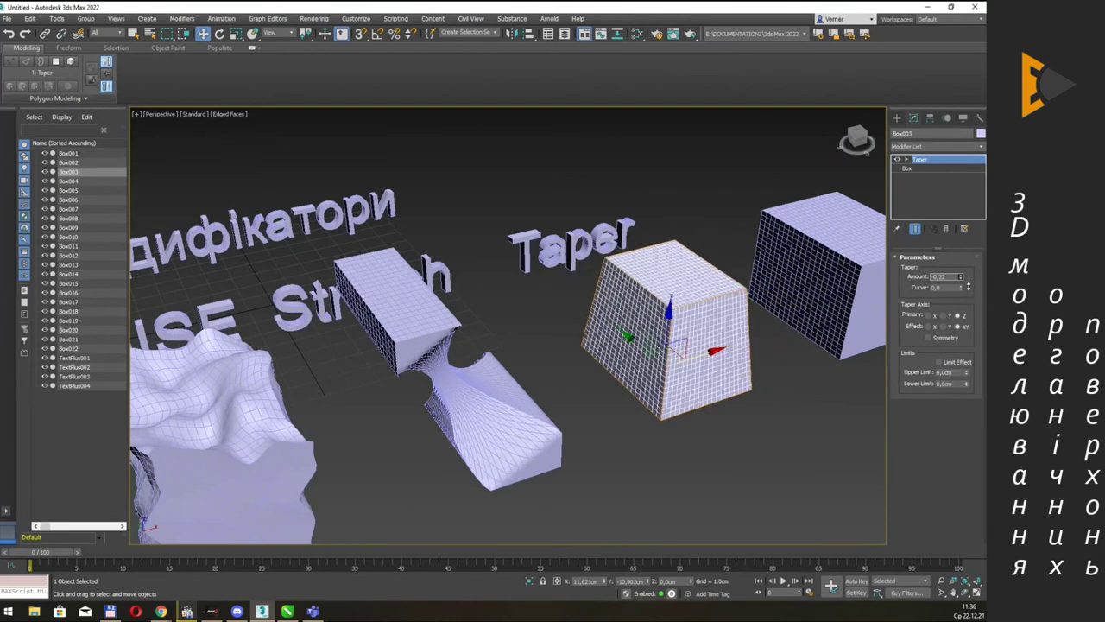
mouse_move(969, 302)
mouse_down()
mouse_move(973, 267)
mouse_move(968, 314)
mouse_move(977, 269)
mouse_move(976, 300)
mouse_up()
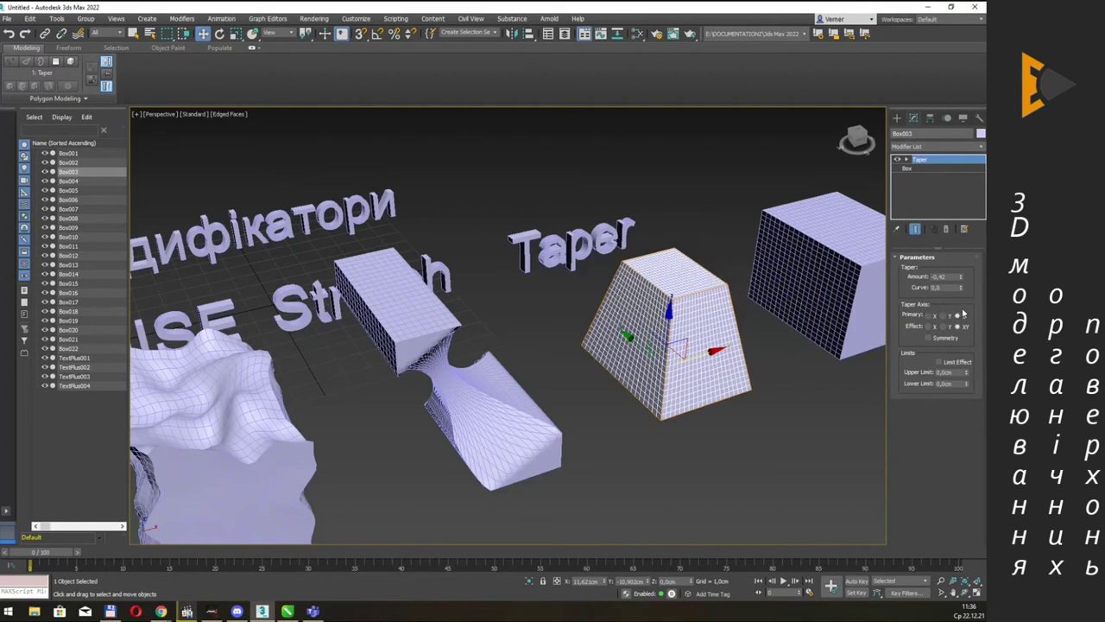
click(947, 316)
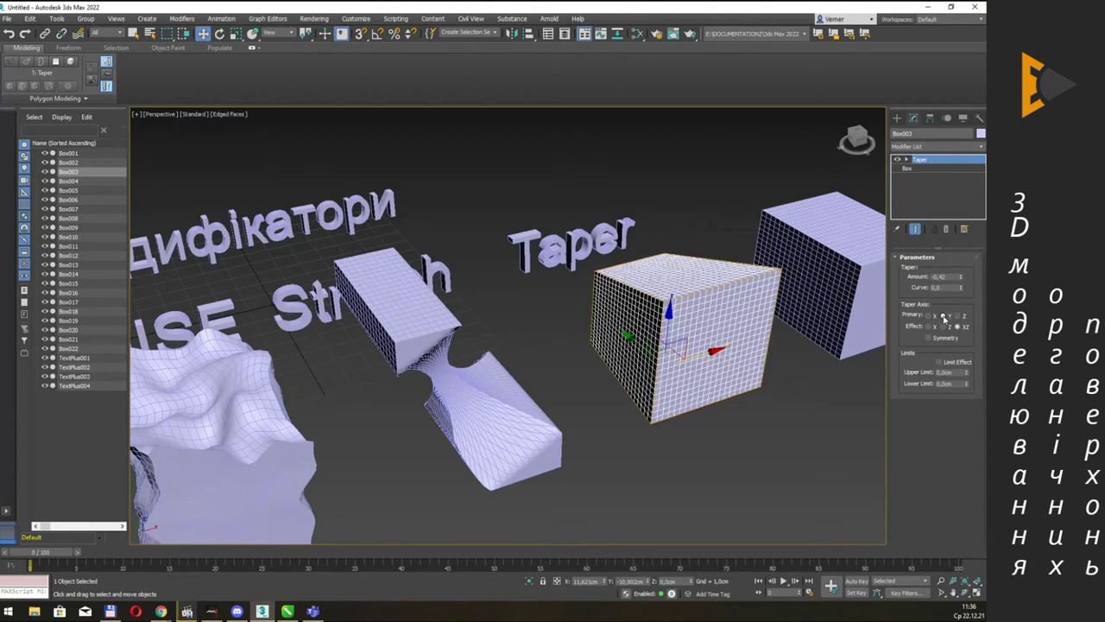
drag(961, 279, 962, 272)
click(929, 316)
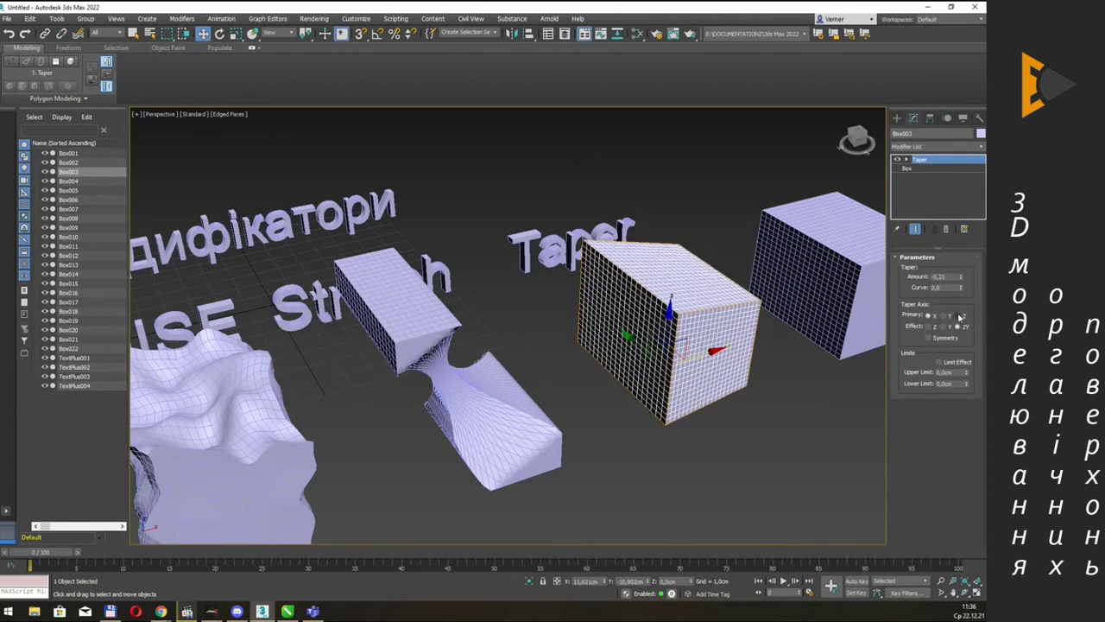
click(957, 316)
click(943, 327)
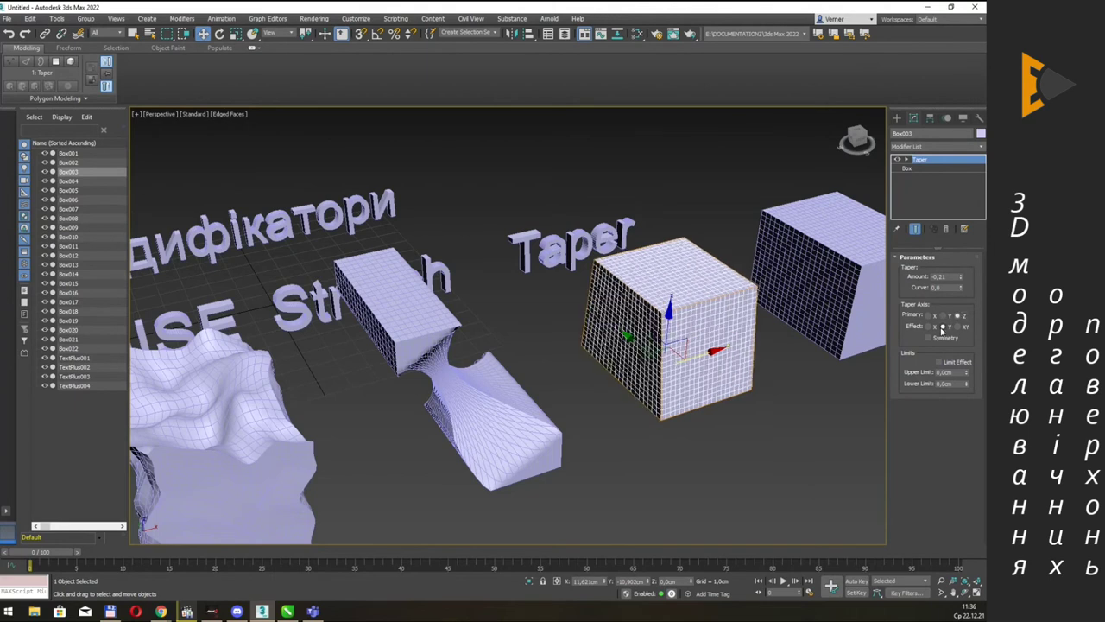
click(929, 327)
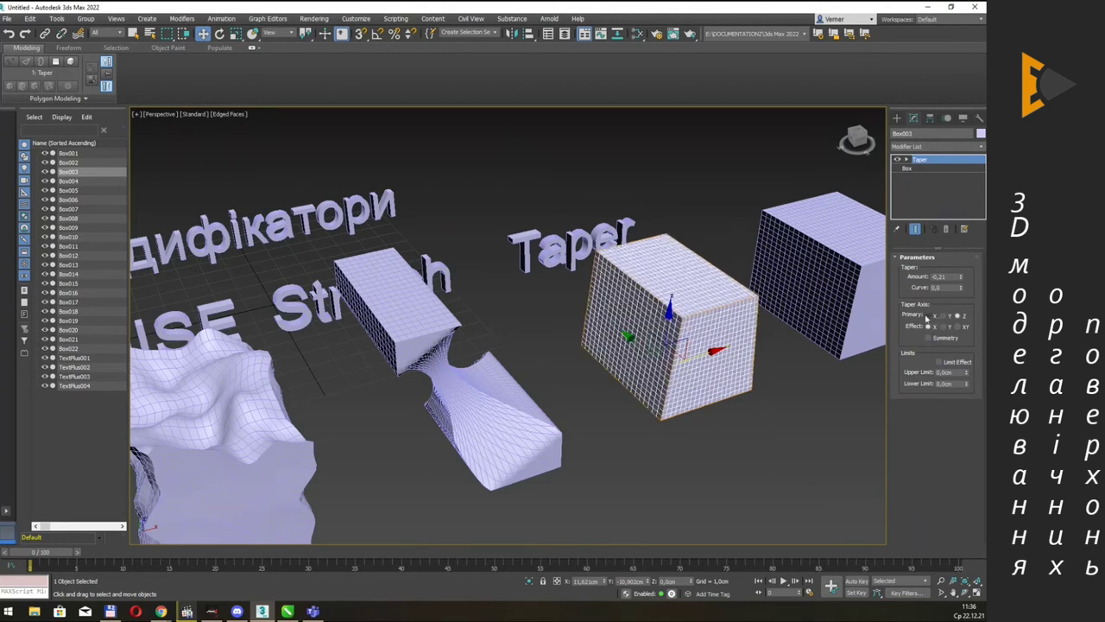
click(928, 316)
drag(960, 277, 963, 298)
click(955, 318)
click(955, 318)
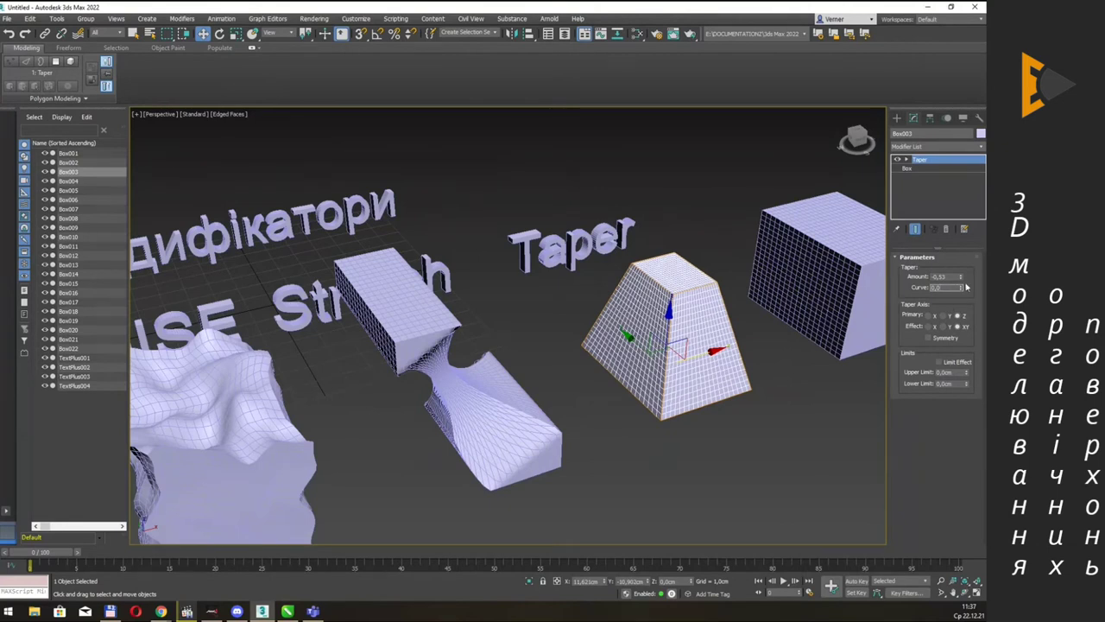
Give the Taper a Curve of 1,35 so the cube's sides bulge outward.
mouse_move(966, 287)
mouse_down()
mouse_move(978, 302)
mouse_move(981, 220)
mouse_move(978, 341)
mouse_up()
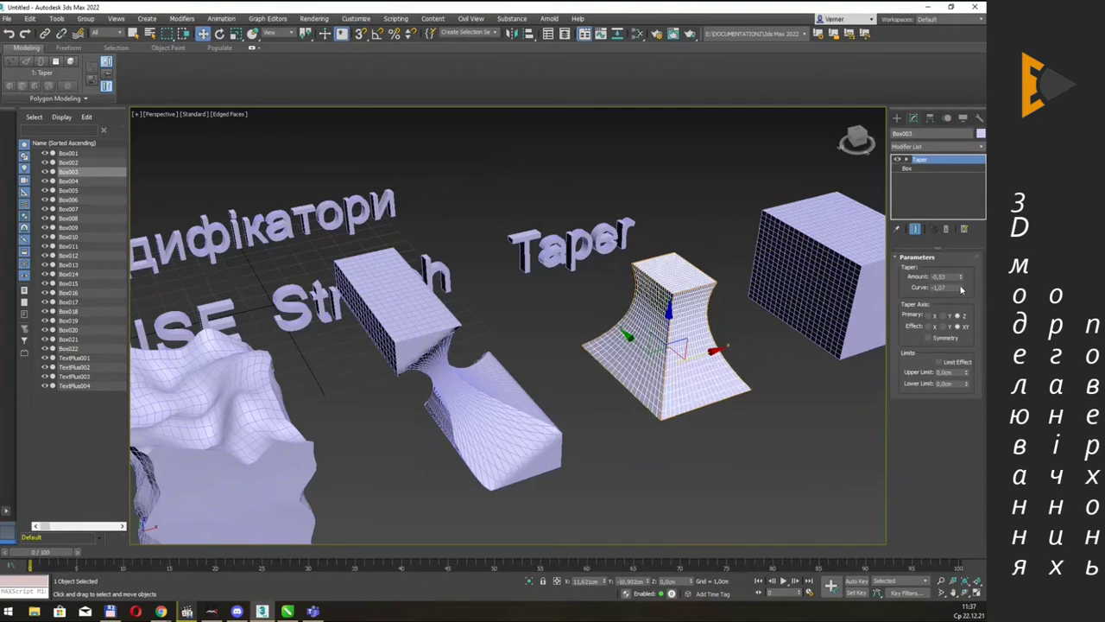
mouse_move(961, 287)
mouse_down()
mouse_move(982, 225)
mouse_move(12, 159)
mouse_move(52, 204)
mouse_up()
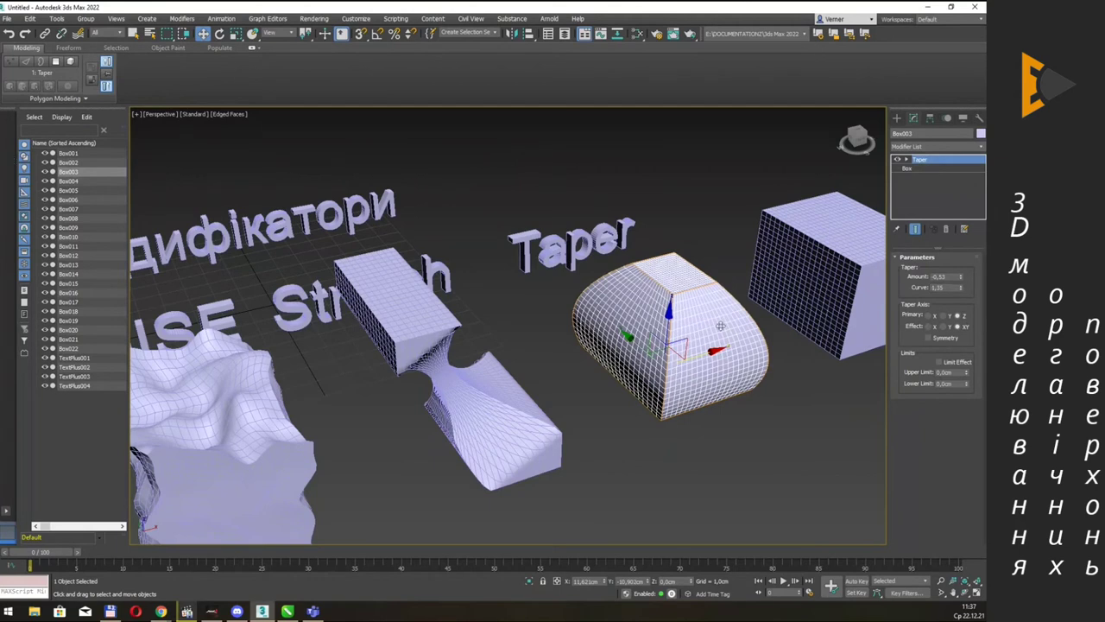
alt+middle_drag(735, 258, 753, 255)
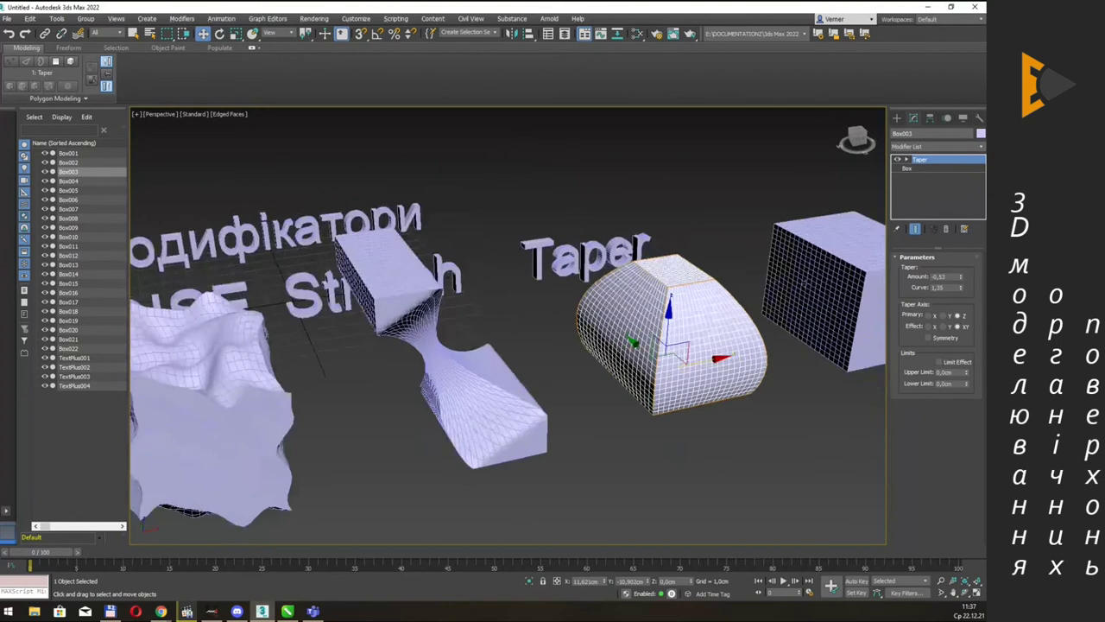
alt+middle_drag(756, 293, 735, 269)
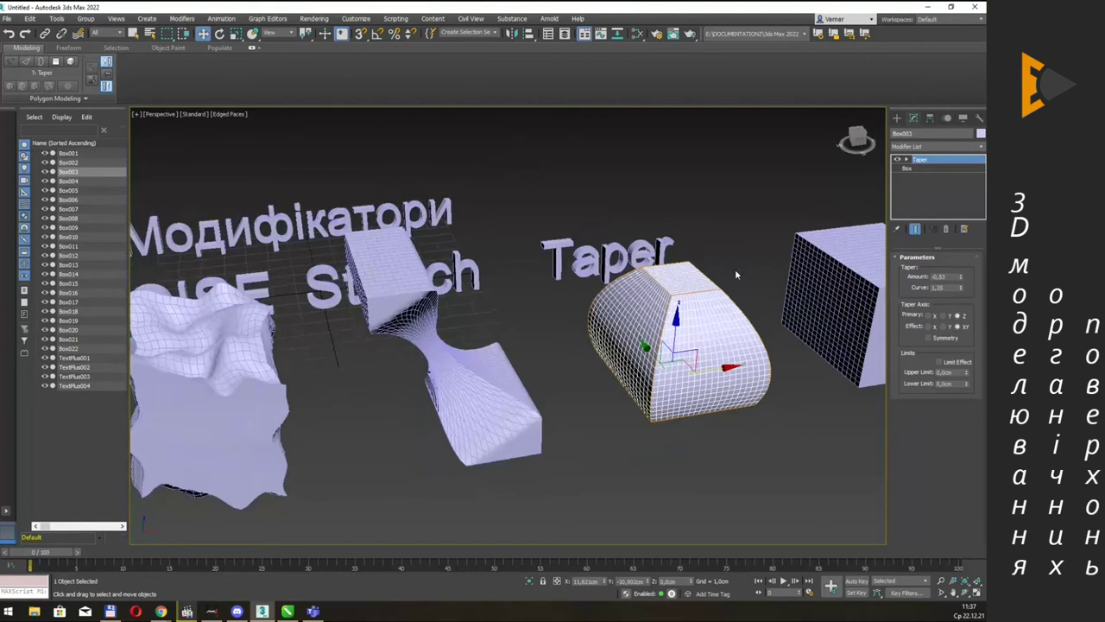
Enable Limit Effect on the Taper with Upper Limit 3,498cm and Lower Limit 1,22cm.
click(939, 362)
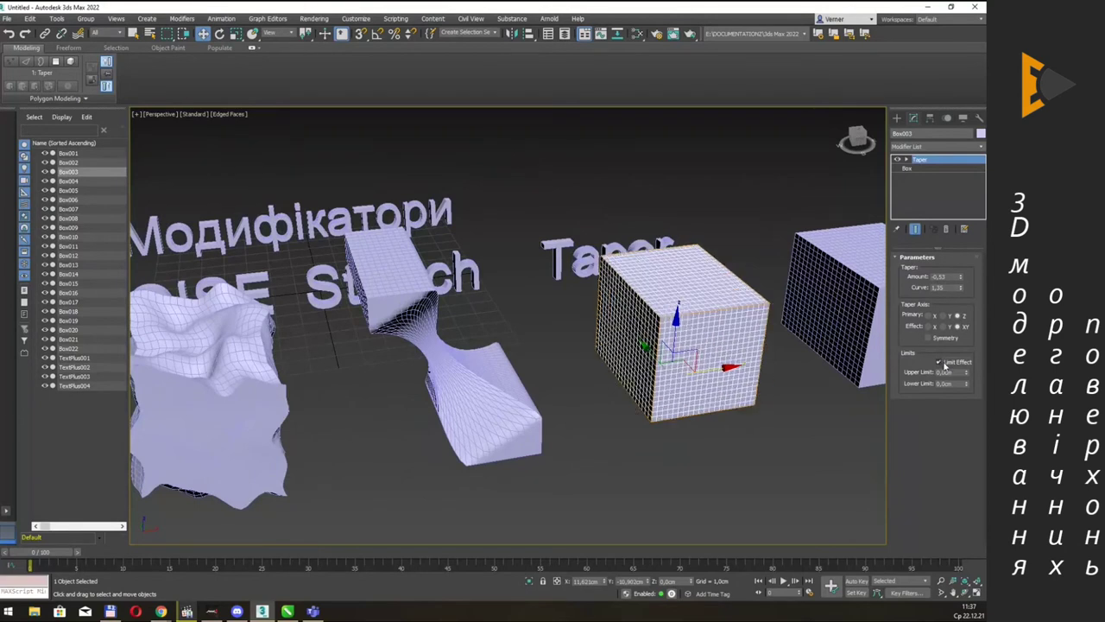
mouse_move(966, 375)
mouse_down()
mouse_move(966, 346)
mouse_move(971, 411)
mouse_move(981, 323)
mouse_up()
drag(967, 377, 969, 354)
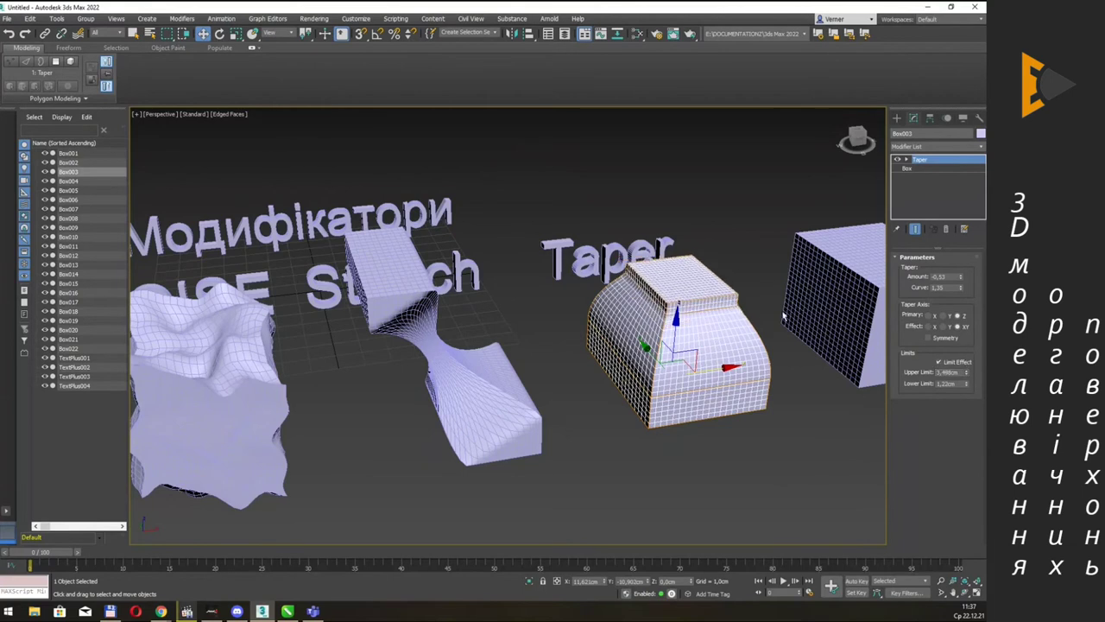
alt+middle_drag(783, 317, 792, 309)
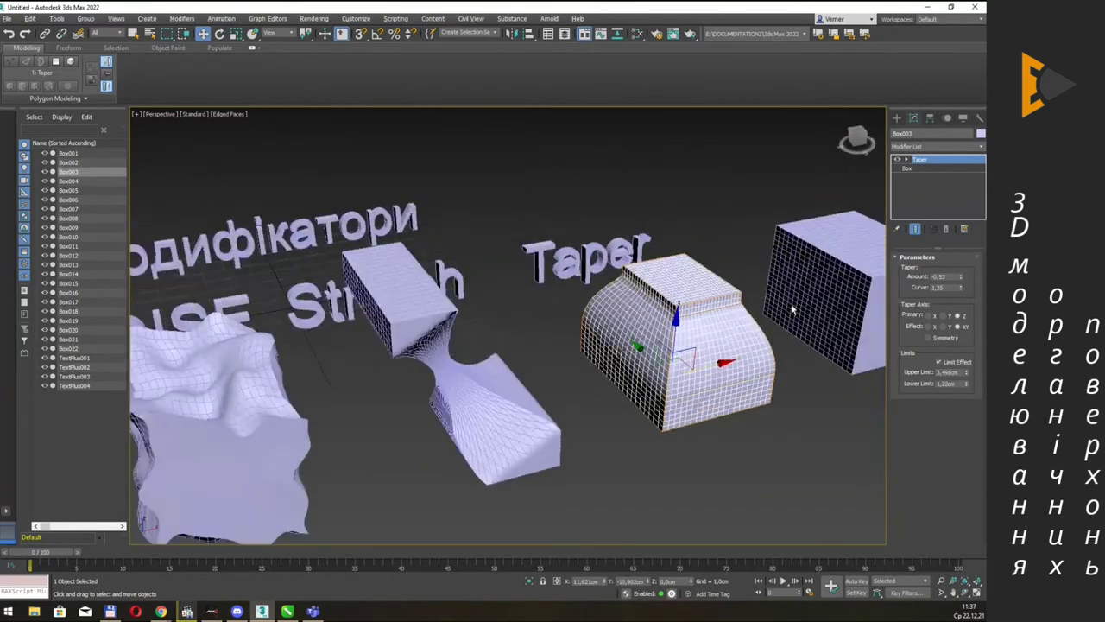
alt+middle_drag(792, 309, 750, 271)
Move and tilt the Taper gizmo so Box003's base flares out, then deselect it.
click(908, 160)
click(922, 169)
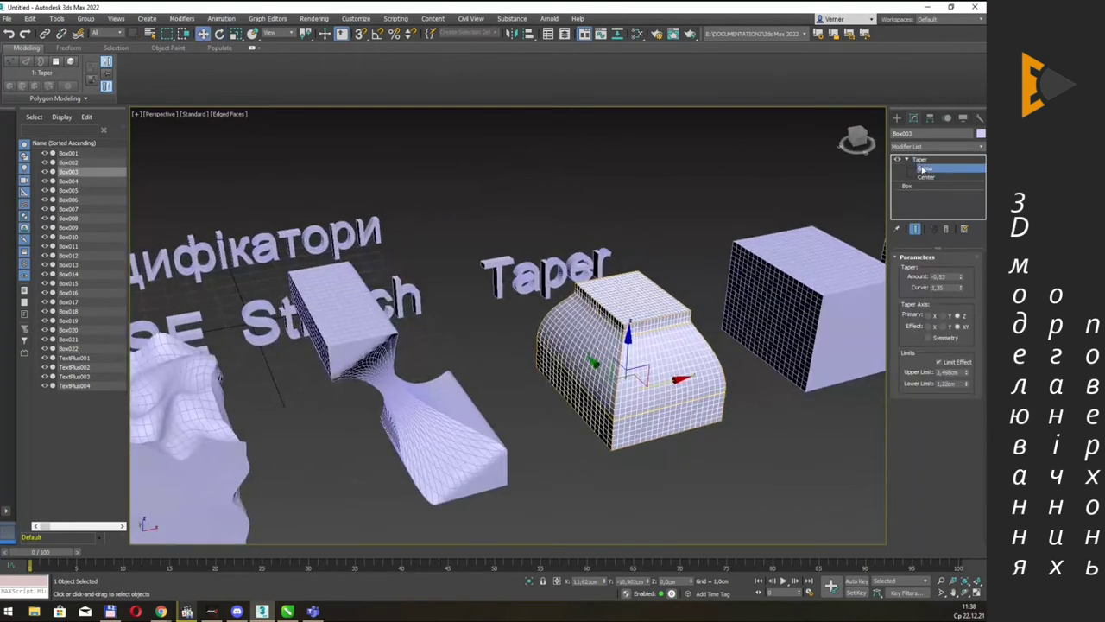
mouse_move(629, 354)
mouse_down()
mouse_move(632, 264)
mouse_move(632, 403)
mouse_move(640, 368)
mouse_up()
key(e)
drag(602, 396, 600, 425)
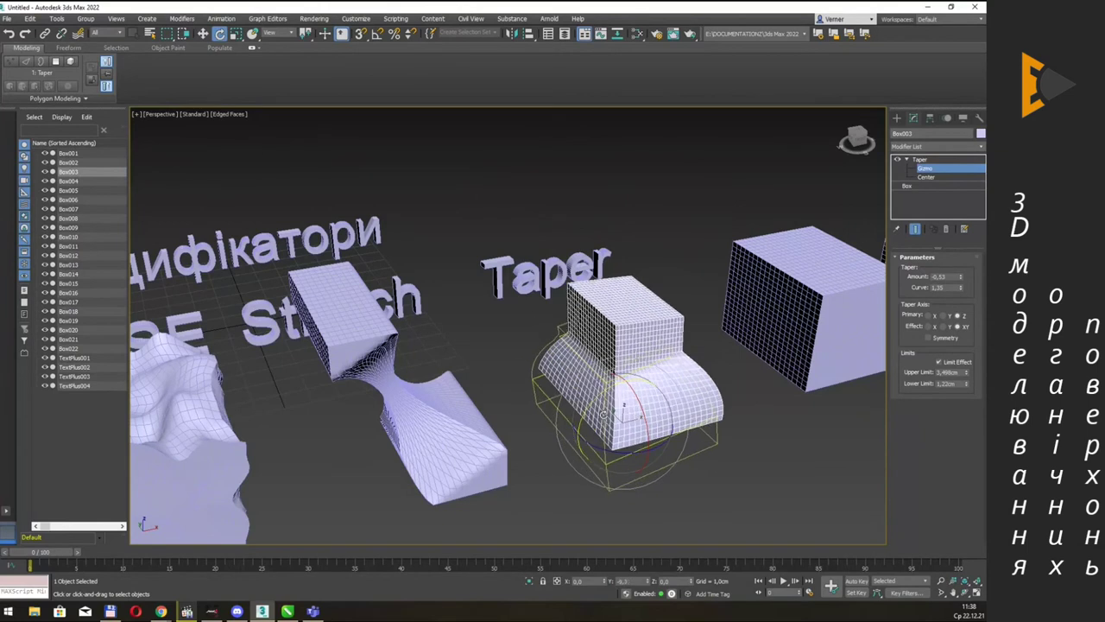
mouse_move(691, 329)
alt+middle_down()
mouse_move(705, 337)
mouse_move(728, 283)
alt+middle_up()
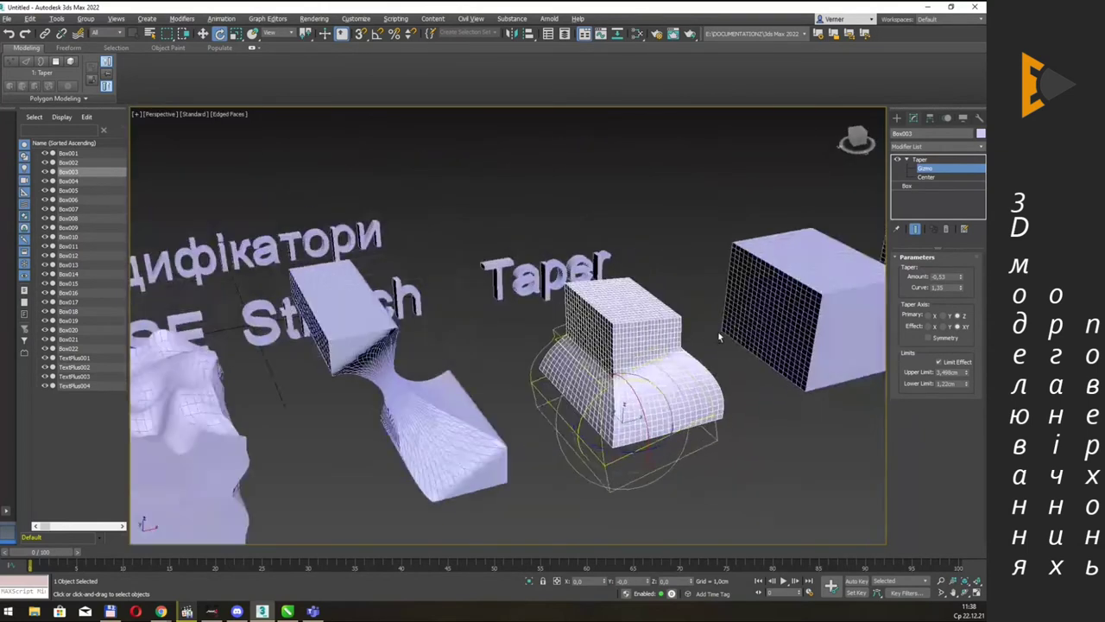
click(929, 166)
mouse_move(679, 249)
alt+middle_down()
mouse_move(654, 246)
mouse_move(660, 234)
mouse_move(655, 247)
alt+middle_up()
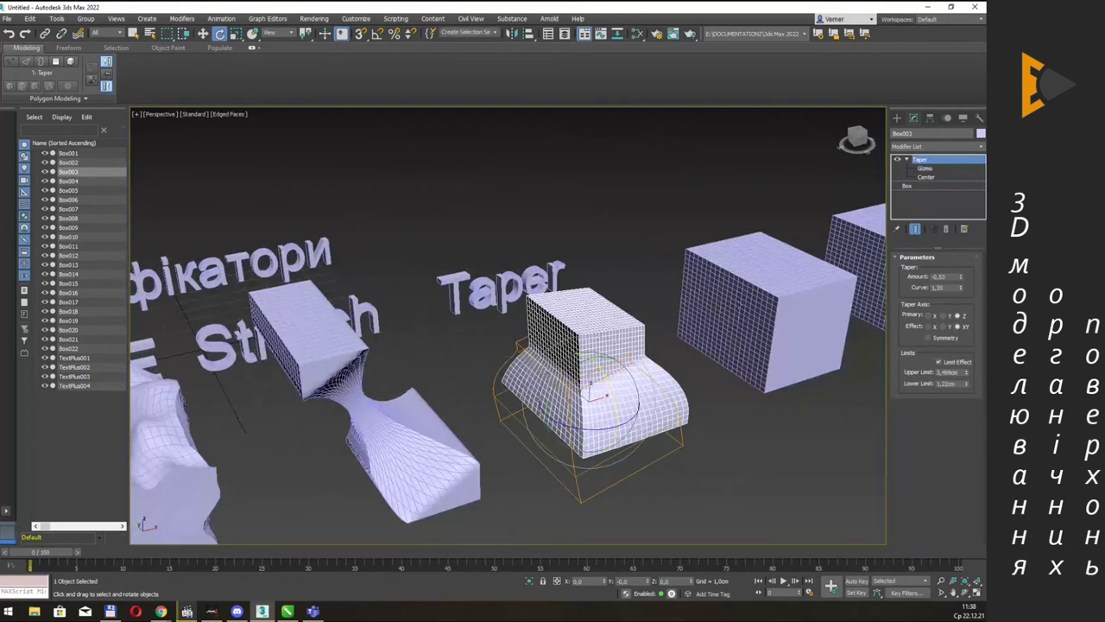
click(521, 283)
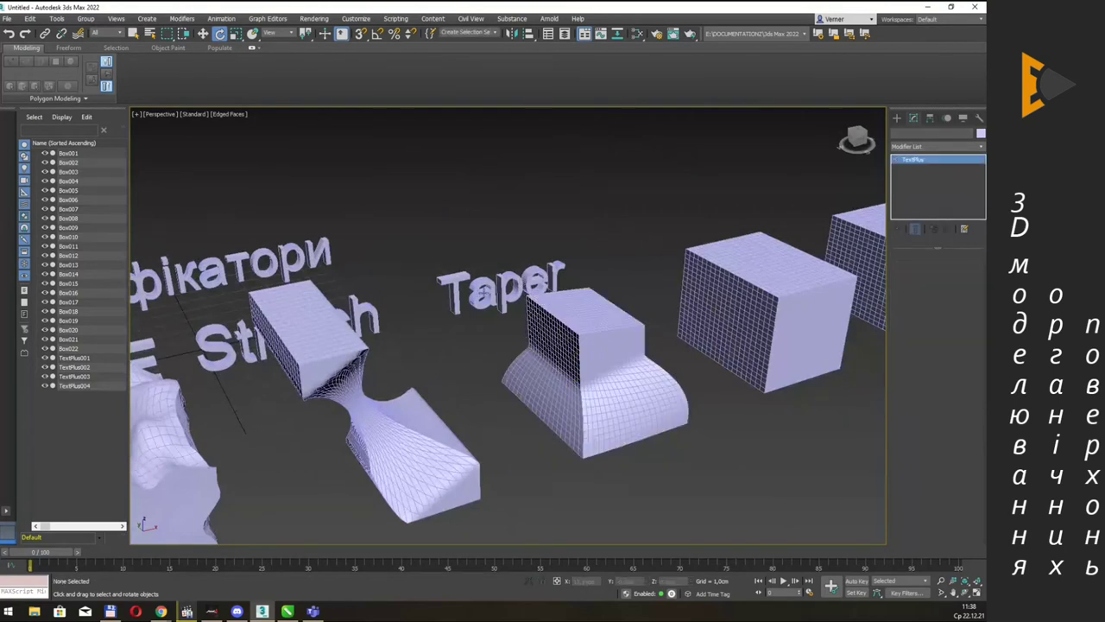
Clone the Taper label to the right and change its text to 'Twist'.
alt+middle_drag(574, 245, 572, 264)
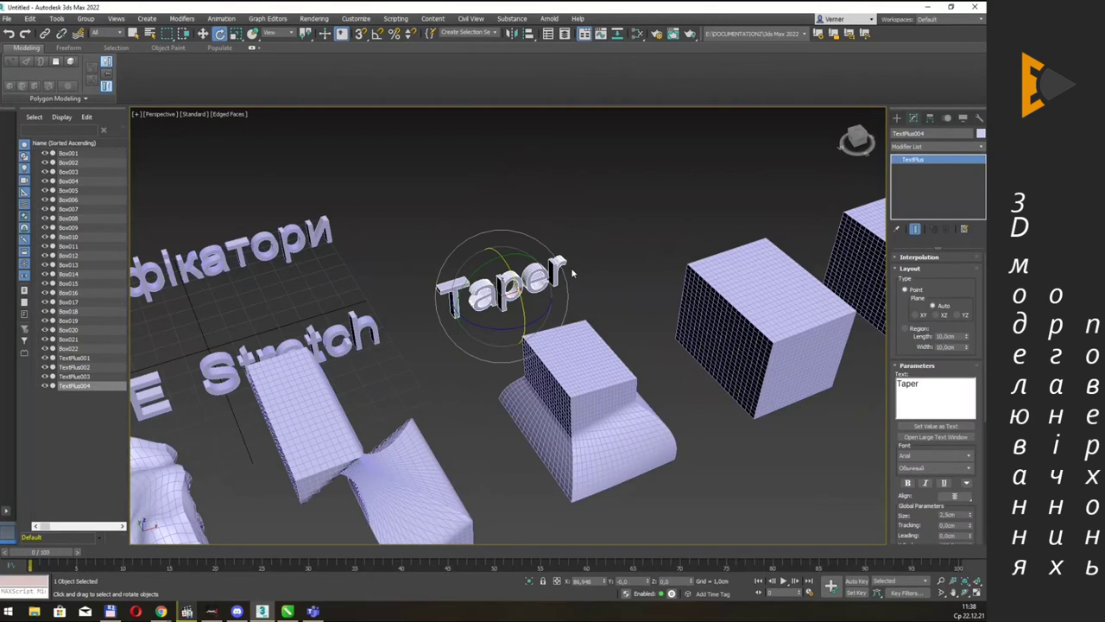
key(w)
shift+drag(557, 272, 723, 217)
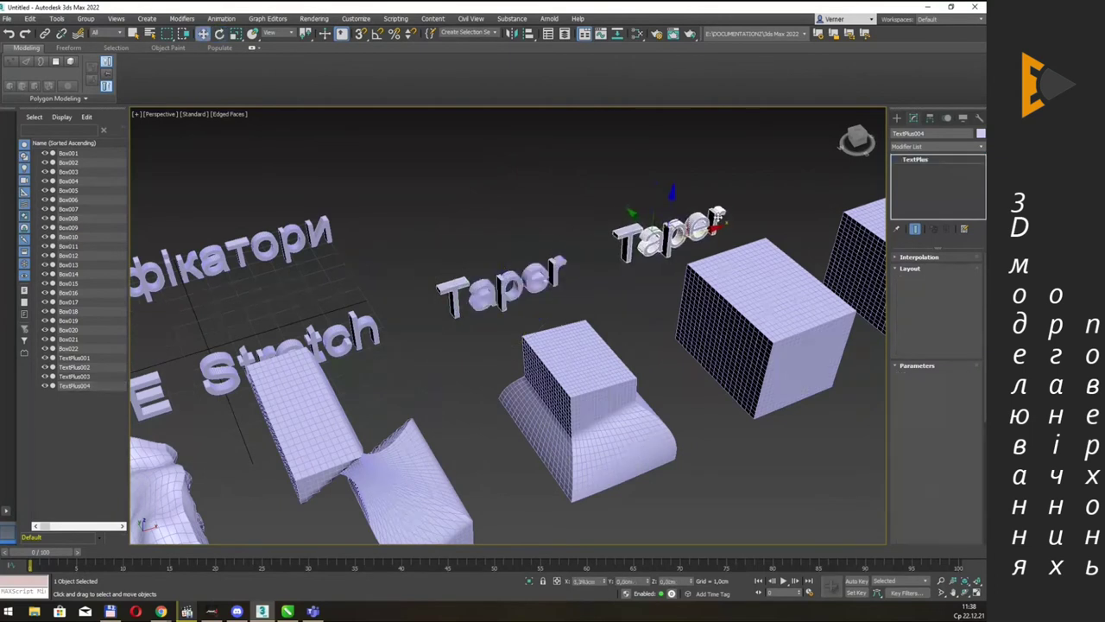
click(494, 352)
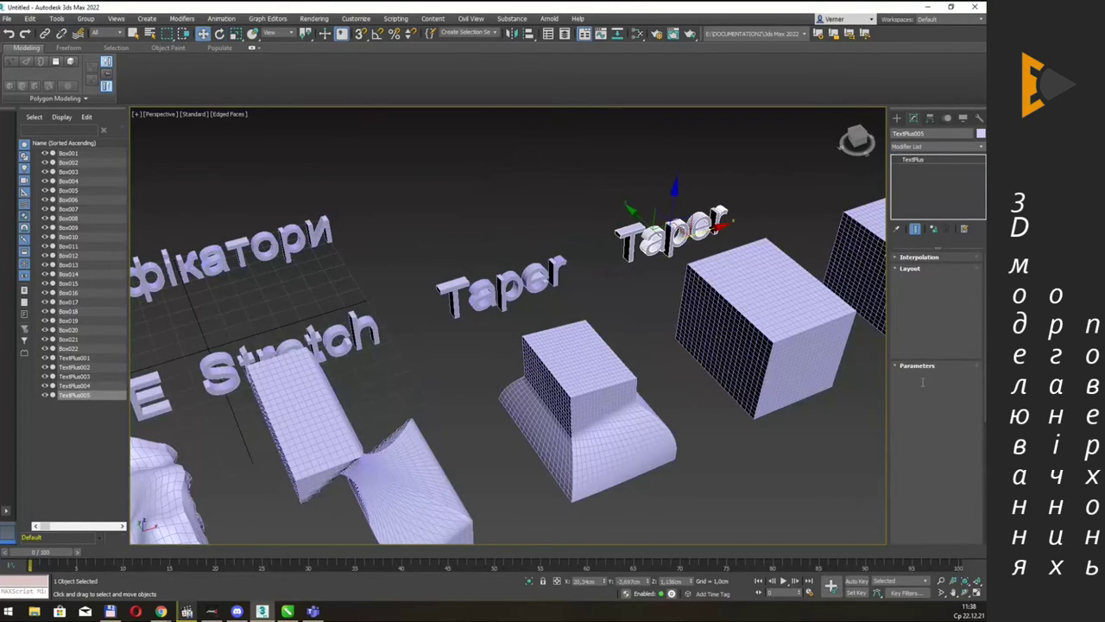
drag(922, 383, 861, 386)
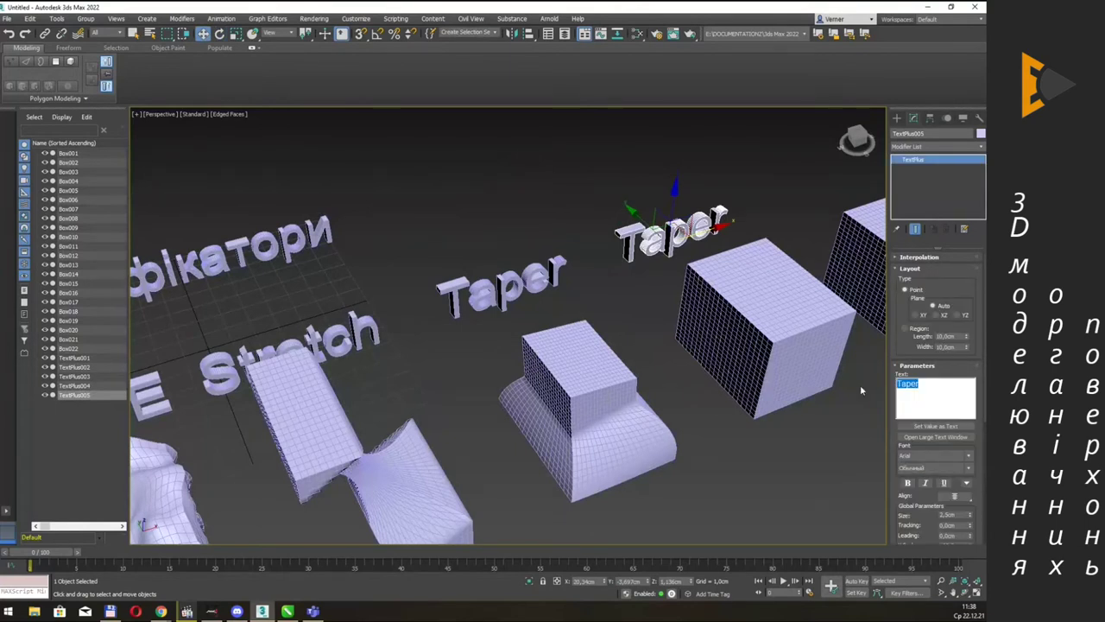
text(Twi)
text(st)
Raise the height of Box004, beside the new label, to about 7,131cm.
mouse_move(788, 264)
alt+middle_down()
mouse_move(739, 240)
mouse_move(741, 228)
alt+middle_up()
click(731, 274)
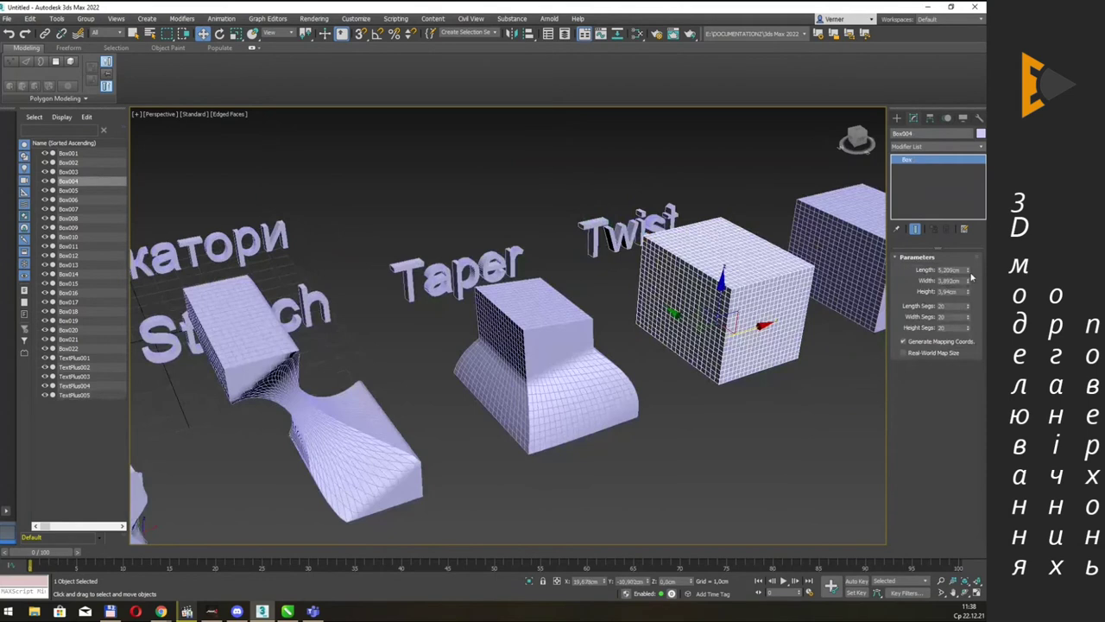
drag(968, 294, 968, 259)
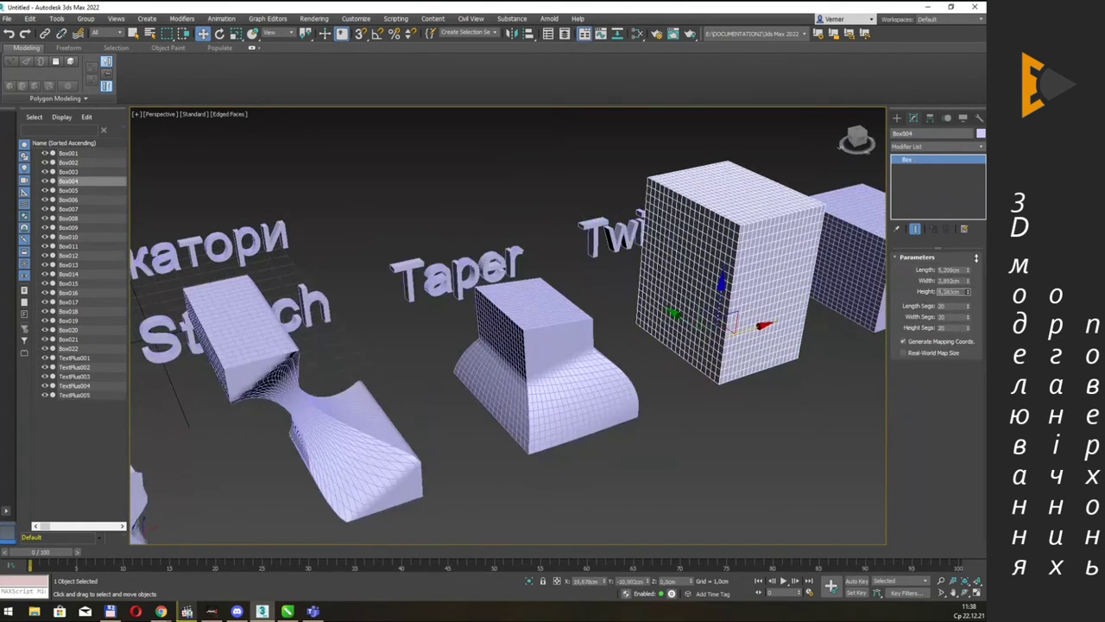
mouse_move(771, 232)
middle_down()
mouse_move(756, 244)
mouse_move(754, 210)
middle_up()
Add a Twist modifier (tw) to Box004 and raise its Angle to about 374,5.
key(q)
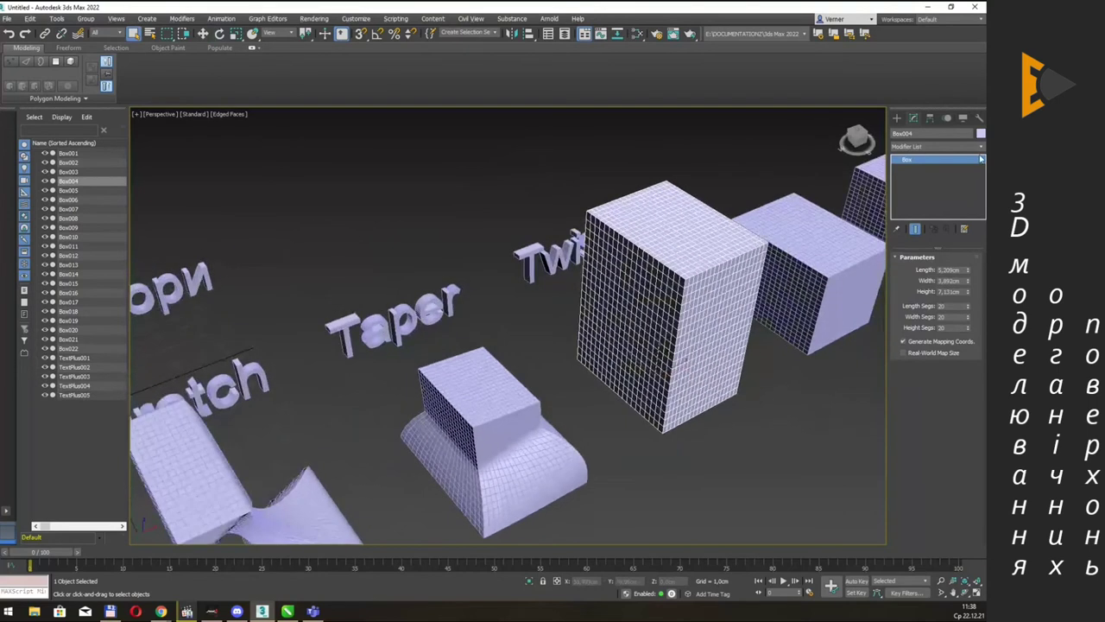
click(981, 152)
text(tw)
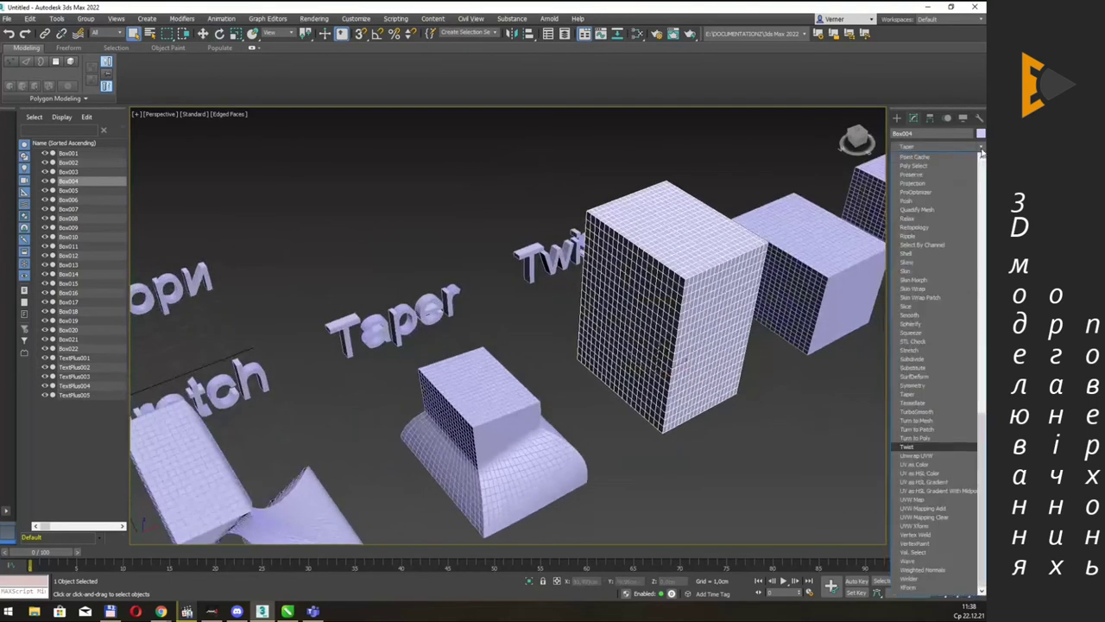
key(Return)
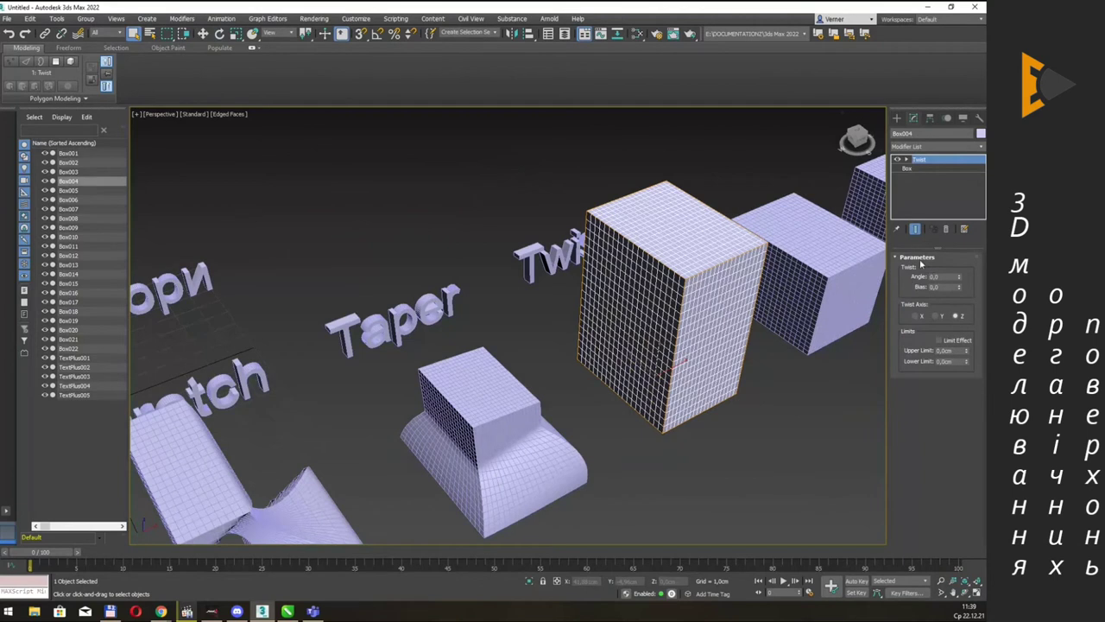
double_click(945, 277)
drag(960, 277, 980, 173)
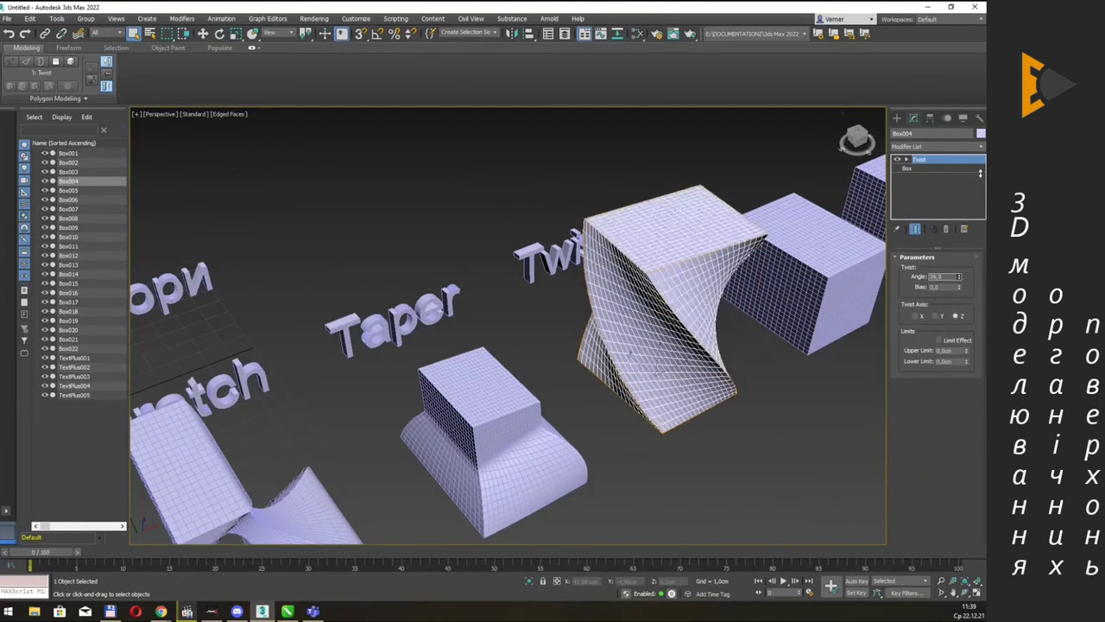
drag(981, 173, 980, 52)
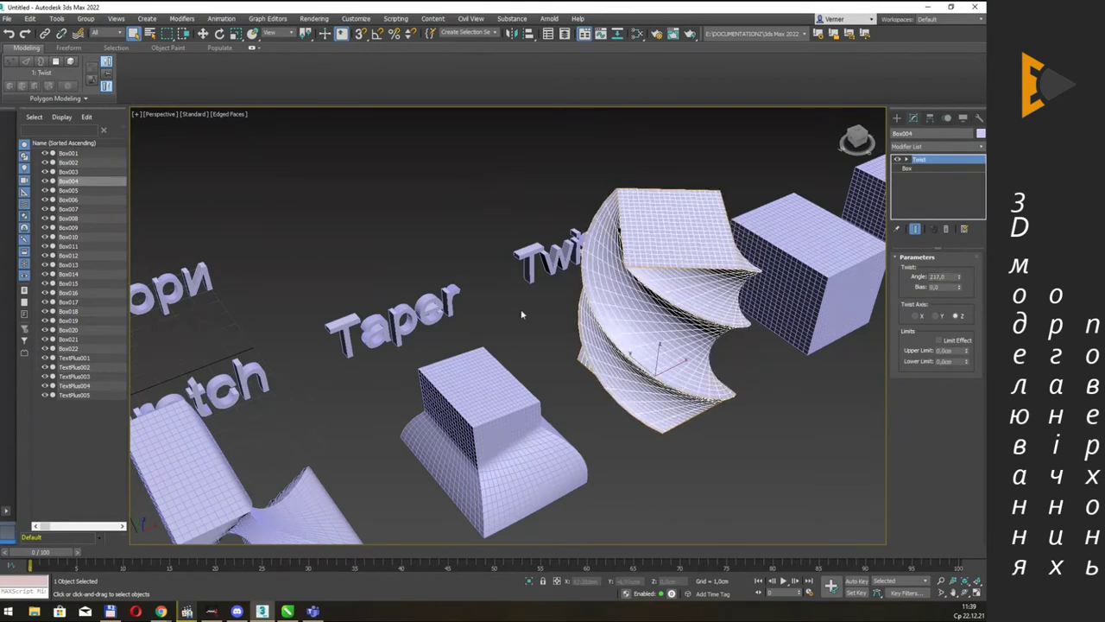
mouse_move(963, 283)
mouse_down()
mouse_move(982, 476)
mouse_move(116, 271)
mouse_move(472, 484)
mouse_move(498, 524)
mouse_up()
Raise the Twist Bias on Box004 to 64,0, crowding the turns toward the top.
alt+middle_drag(719, 380, 730, 352)
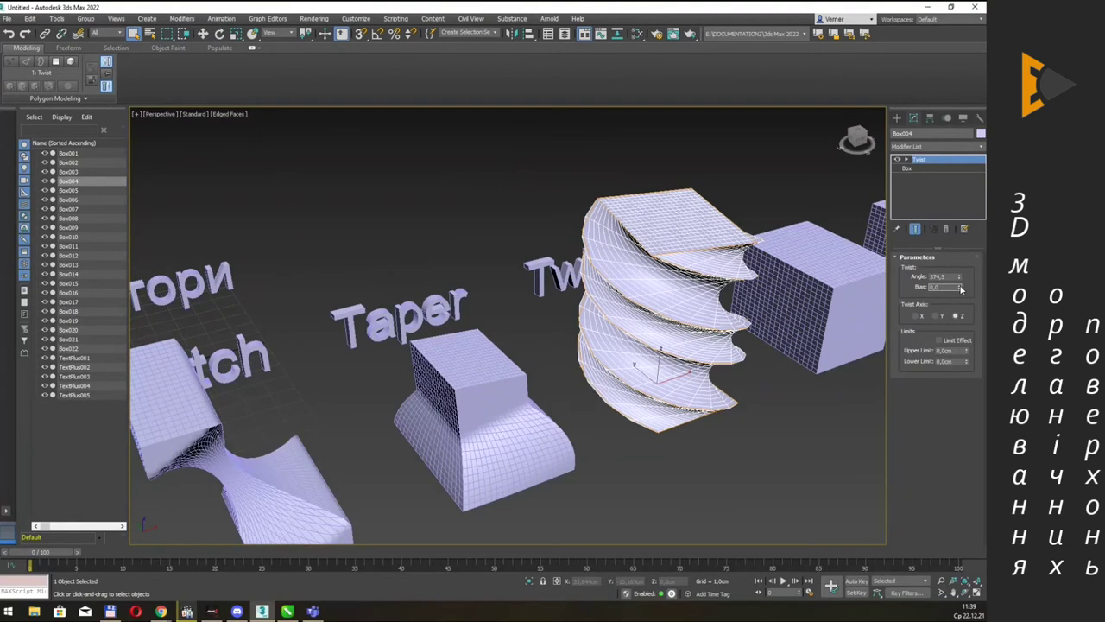
drag(961, 289, 958, 326)
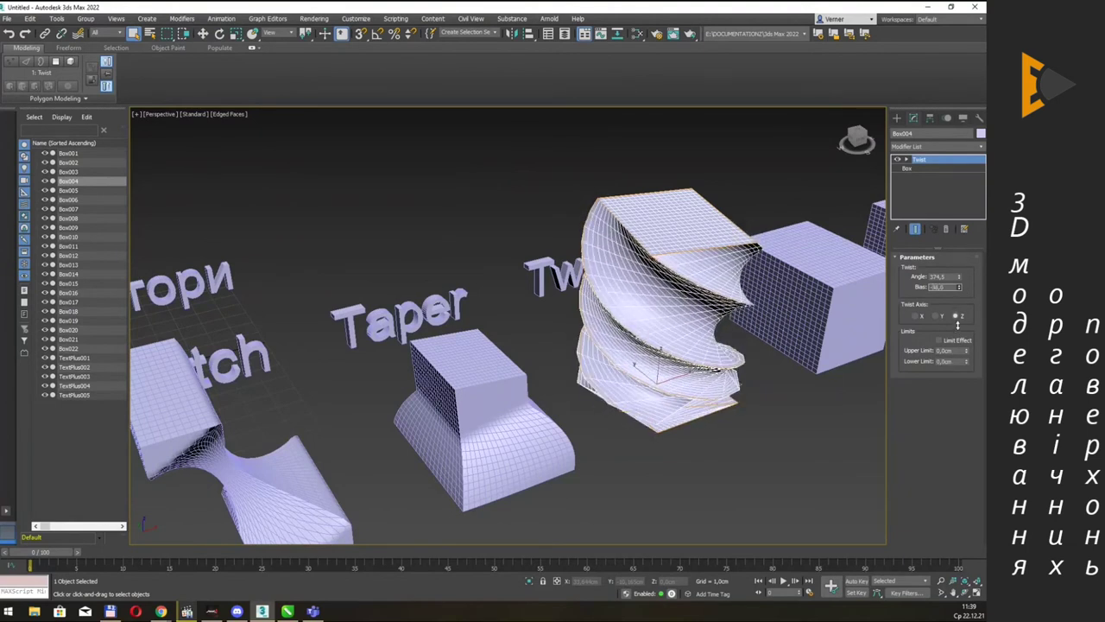
alt+middle_drag(829, 311, 884, 312)
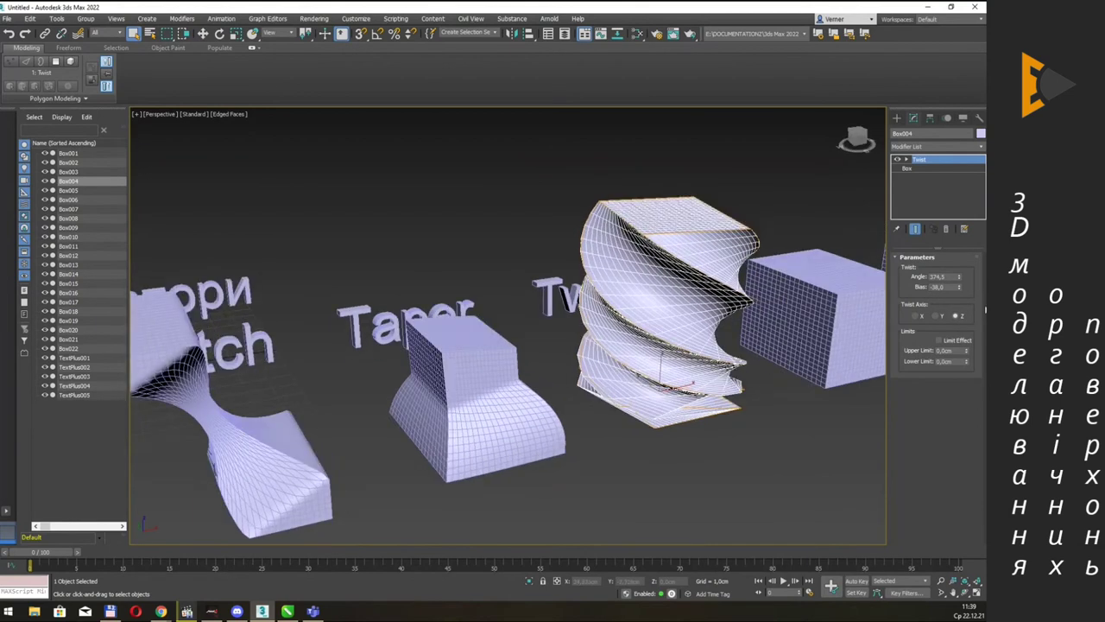
mouse_move(960, 294)
mouse_down()
mouse_move(978, 223)
mouse_move(109, 370)
mouse_up()
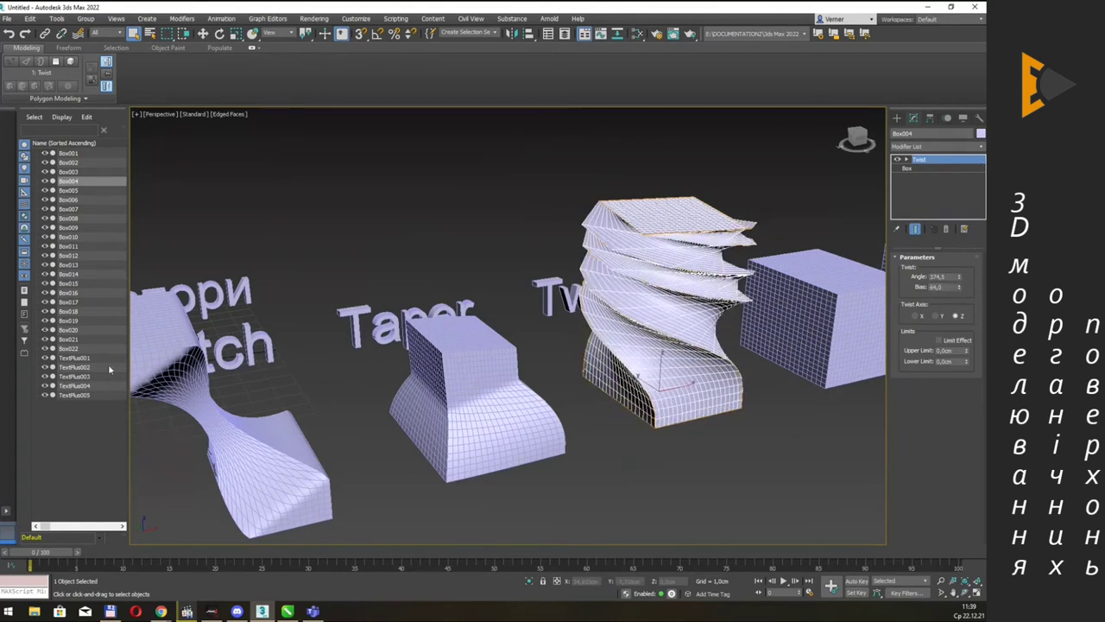
Try the Y and X twist axes, set Angle to 754, and return to Z.
click(937, 317)
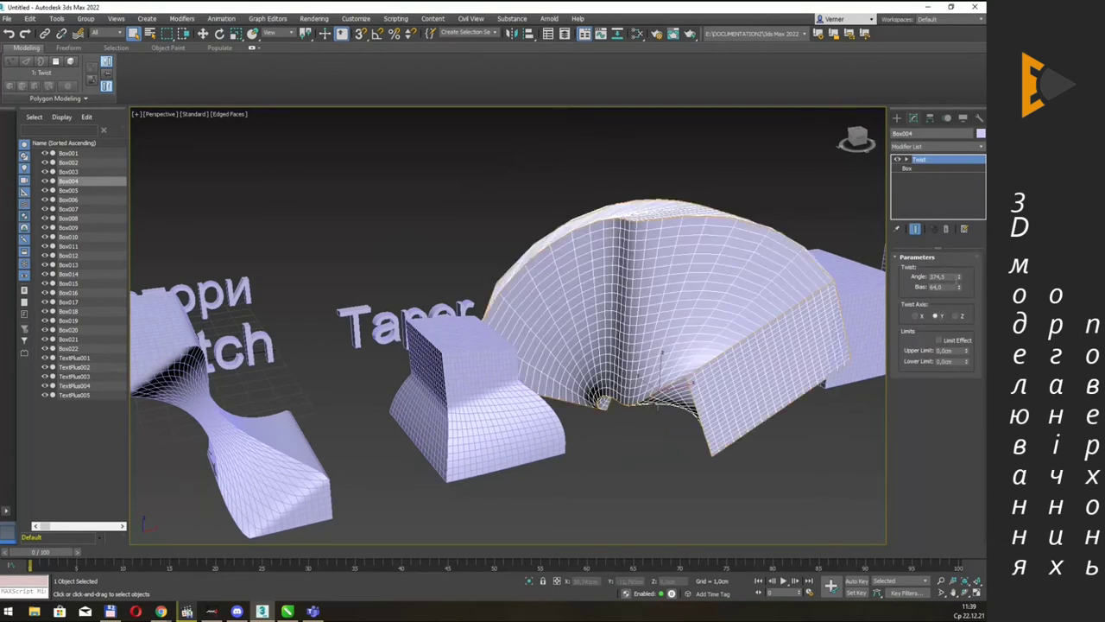
drag(958, 278, 177, 477)
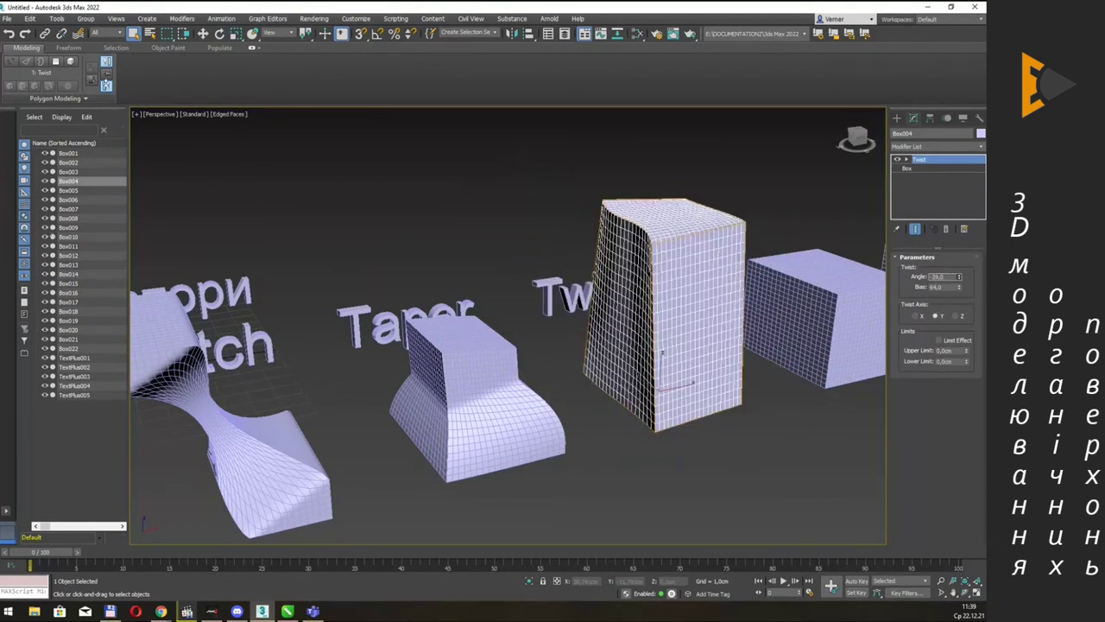
click(917, 317)
alt+middle_drag(639, 294, 959, 324)
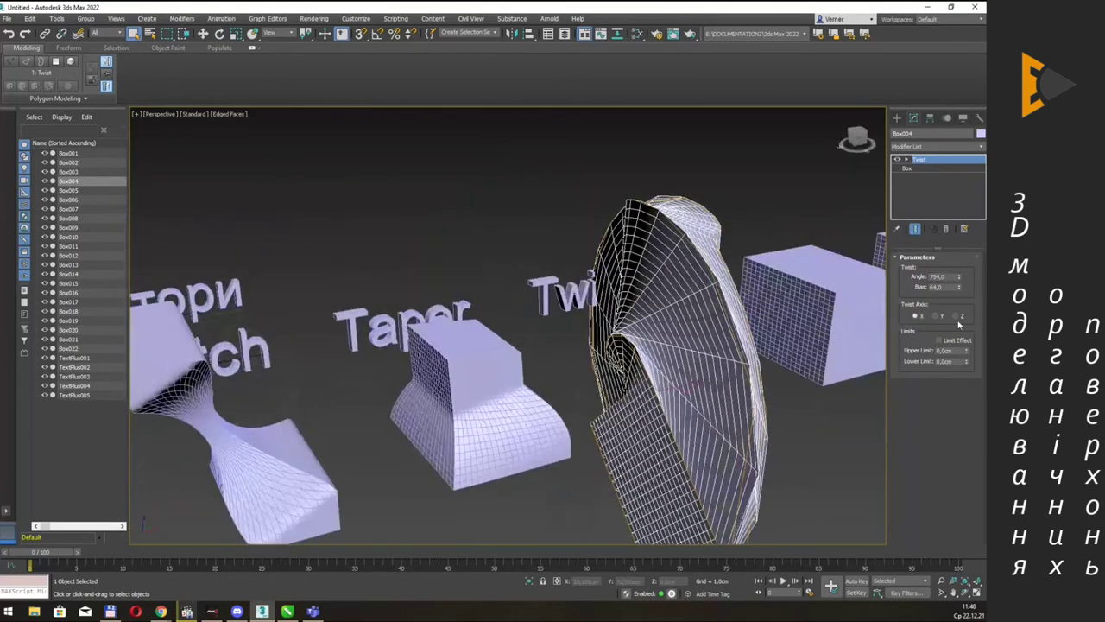
click(959, 317)
alt+middle_drag(833, 335, 874, 329)
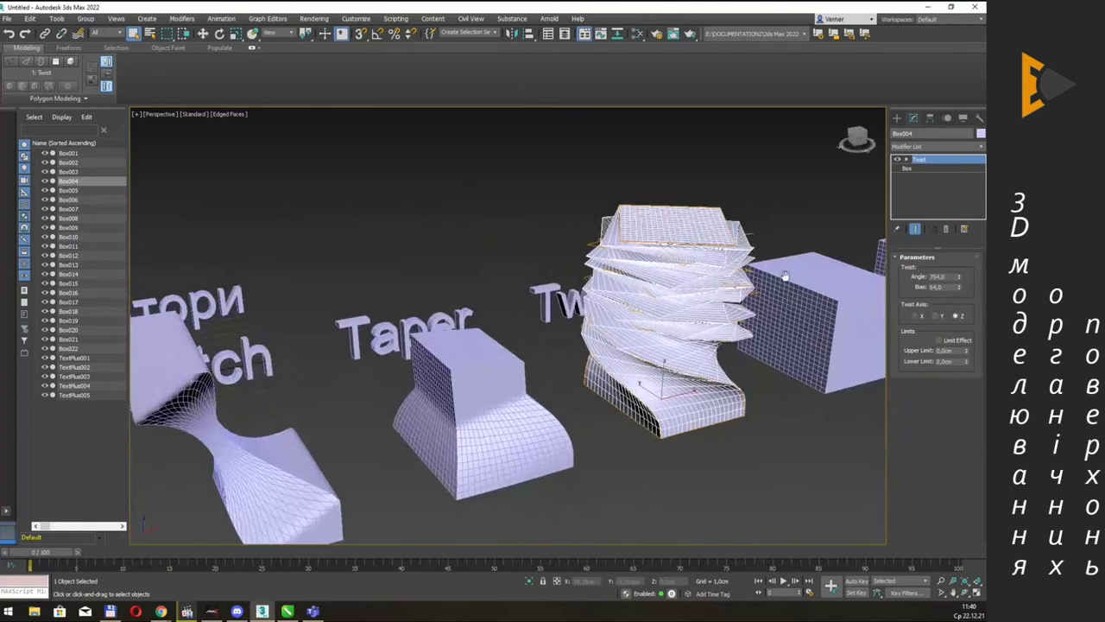
Turn on Limit Effect and set the twist limits to 1,29–4,42cm.
click(953, 341)
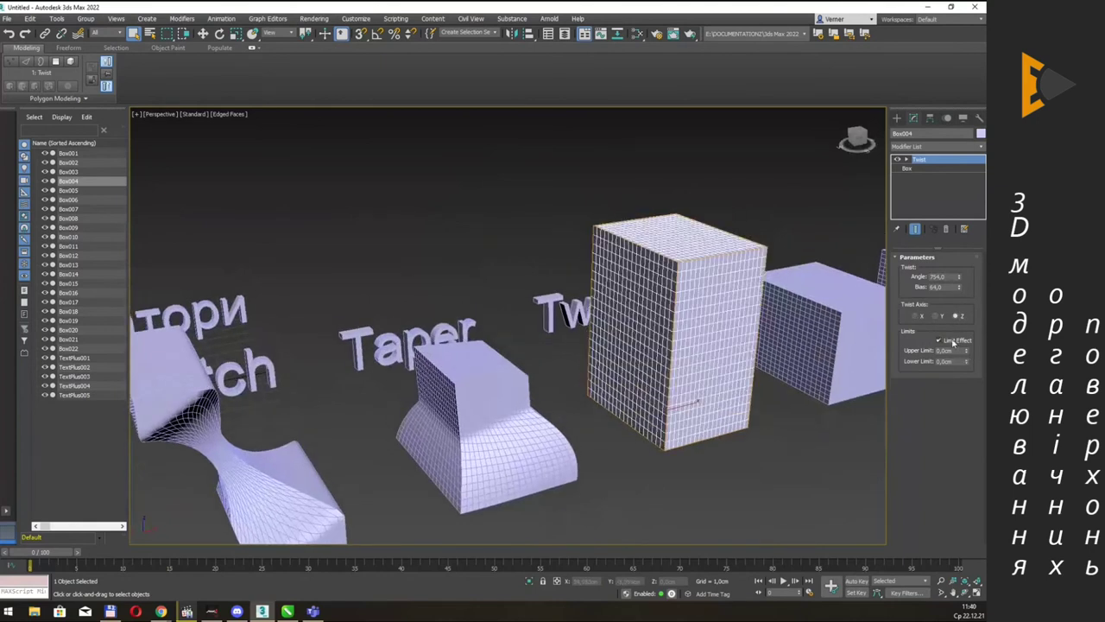
mouse_move(967, 351)
mouse_down()
mouse_move(3, 147)
mouse_move(27, 125)
mouse_move(27, 147)
mouse_up()
mouse_move(967, 363)
mouse_down()
mouse_move(974, 279)
mouse_move(962, 325)
mouse_up()
Turn off the twist limits and move the Twist gizmo up toward the box's middle.
click(956, 341)
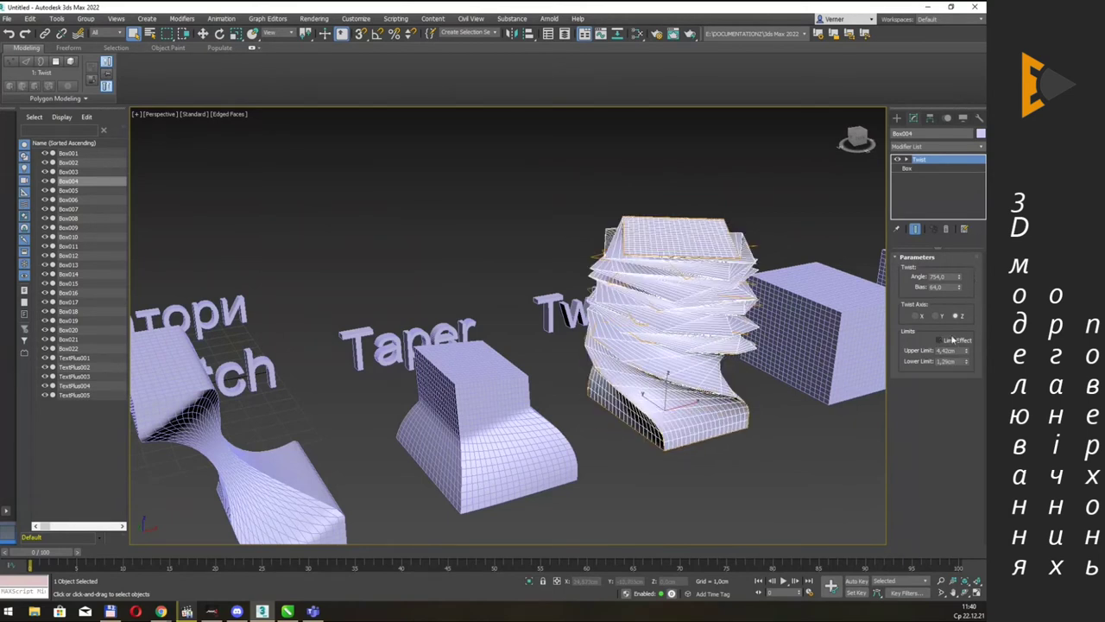
click(906, 162)
click(924, 168)
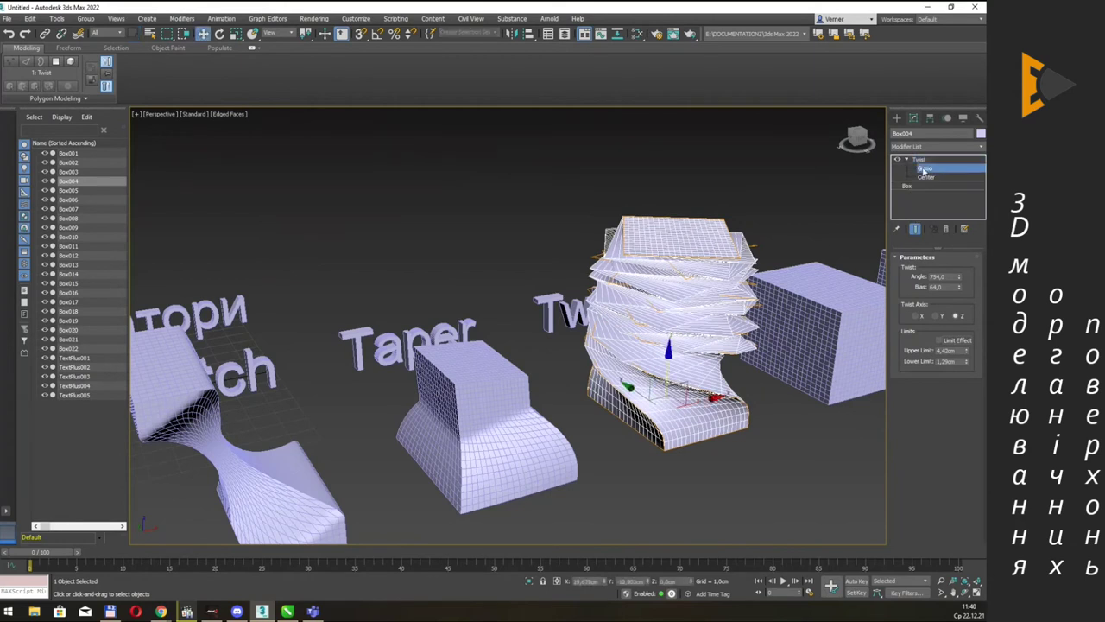
mouse_move(718, 407)
mouse_down()
mouse_move(725, 376)
mouse_move(678, 368)
mouse_move(735, 104)
mouse_move(753, 406)
mouse_up()
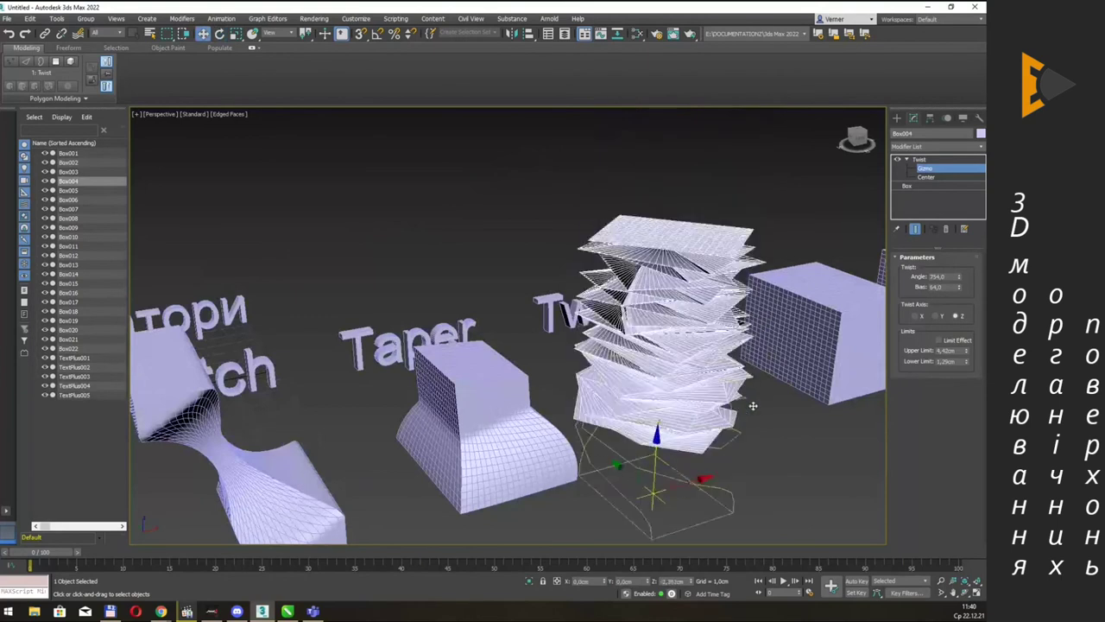
drag(753, 406, 789, 309)
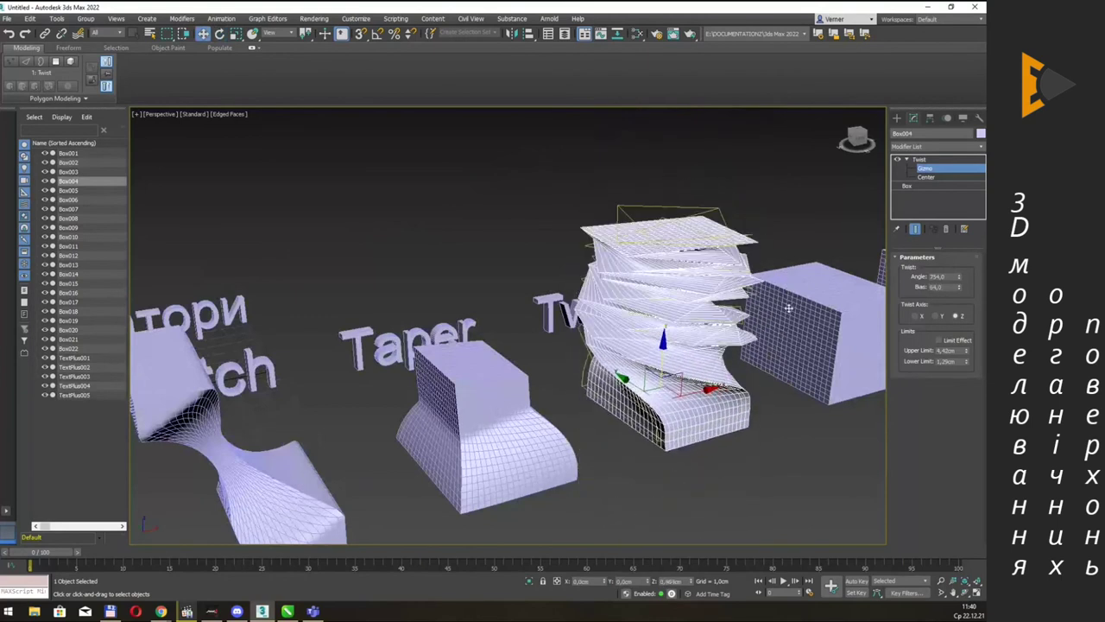
Tilt the Twist gizmo off-axis, then exit gizmo level and deselect the box.
key(ctrl+z)
key(e)
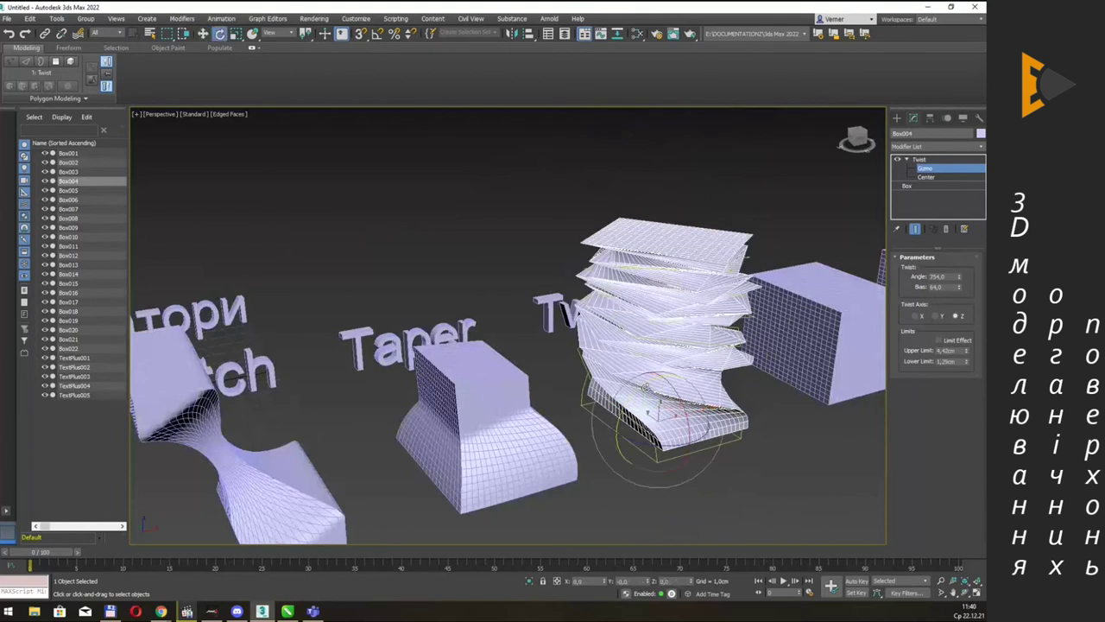
drag(599, 422, 652, 383)
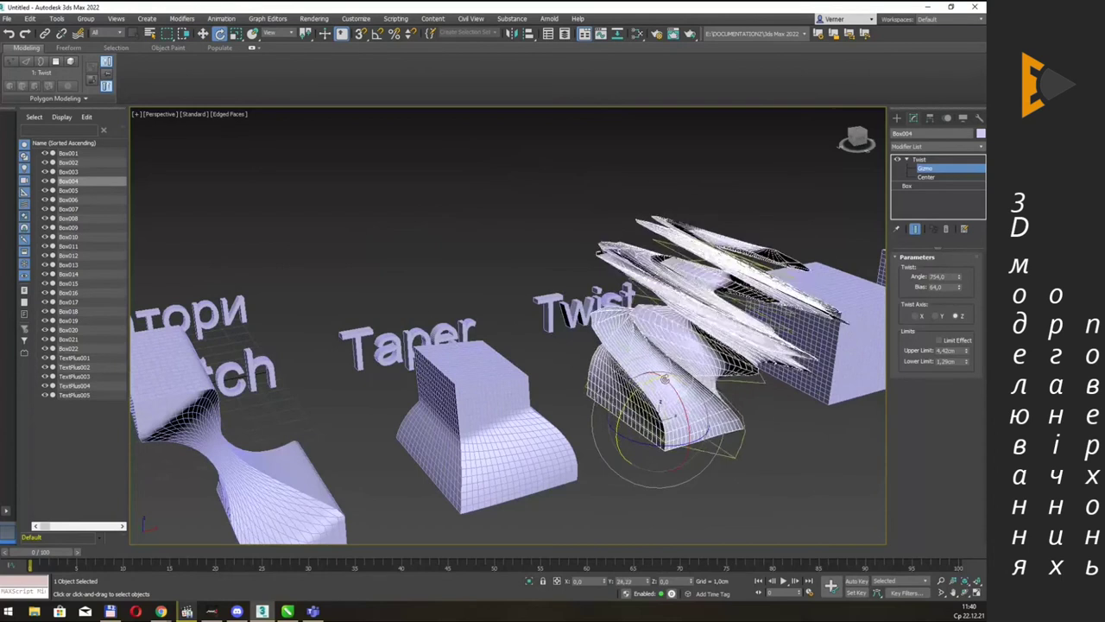
alt+middle_drag(653, 382, 705, 366)
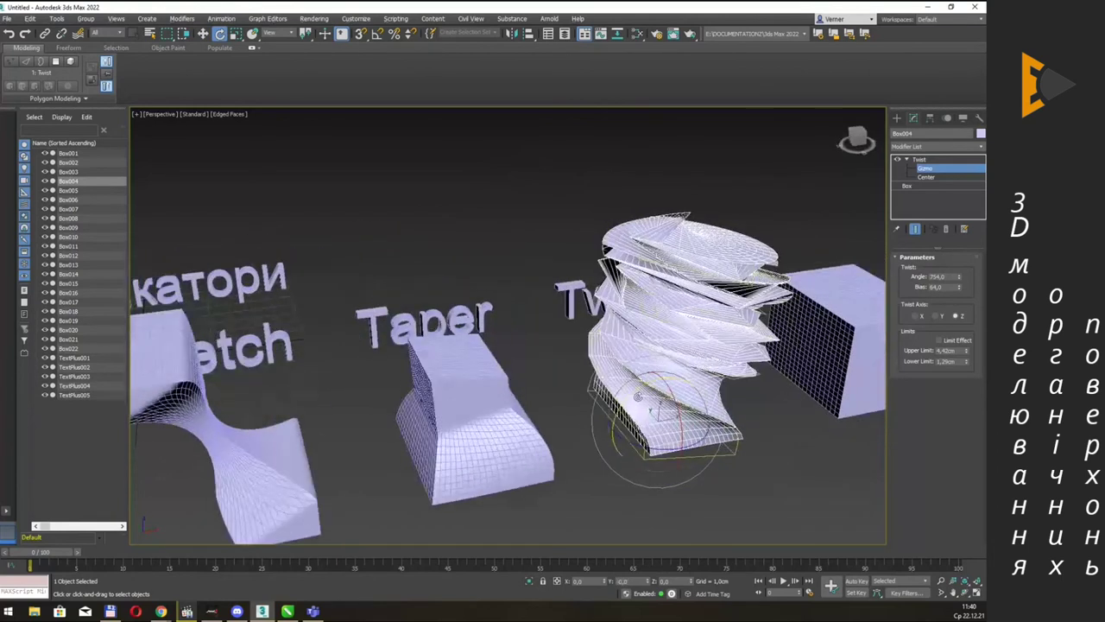
drag(639, 390, 646, 394)
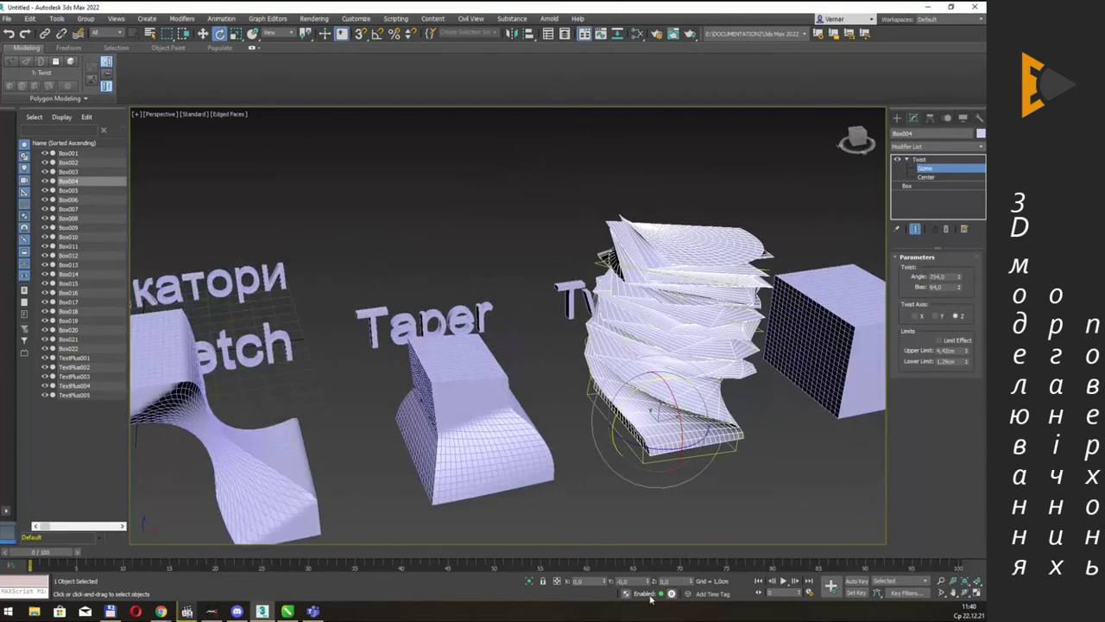
click(919, 160)
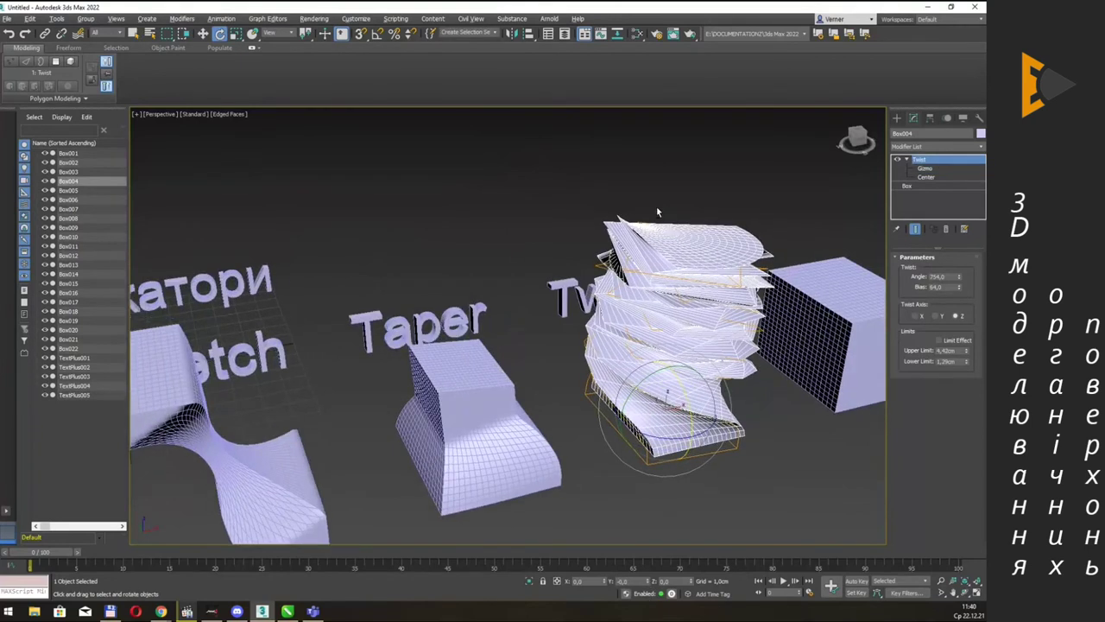
mouse_move(654, 208)
middle_down()
mouse_move(635, 301)
mouse_move(646, 313)
middle_up()
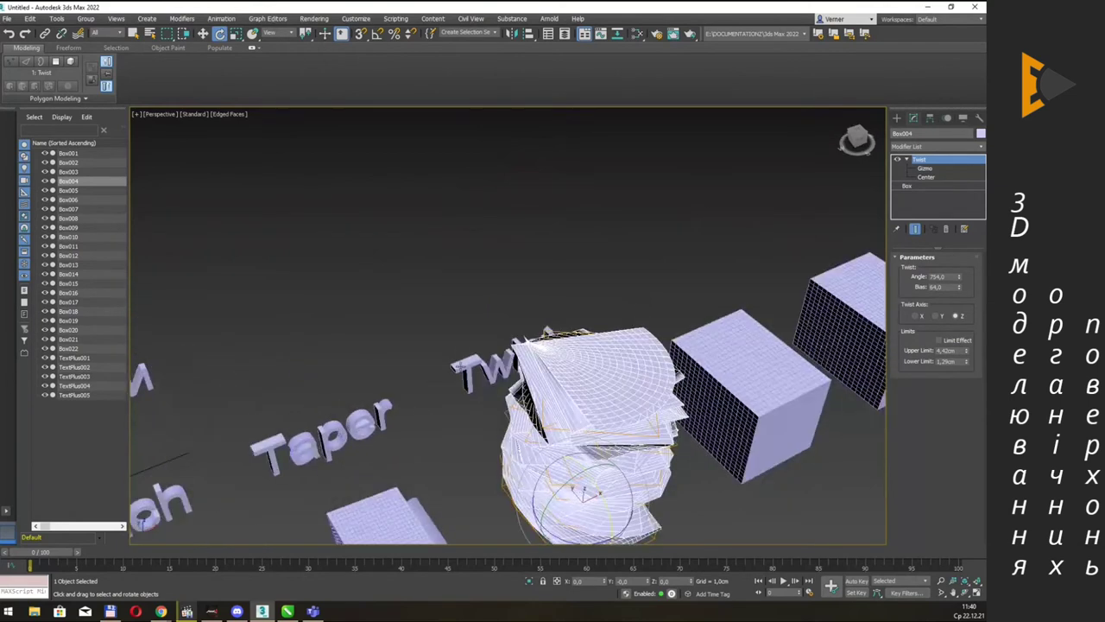
key(w)
click(476, 369)
Make a copy of the Twist label up and to the right of it.
click(476, 369)
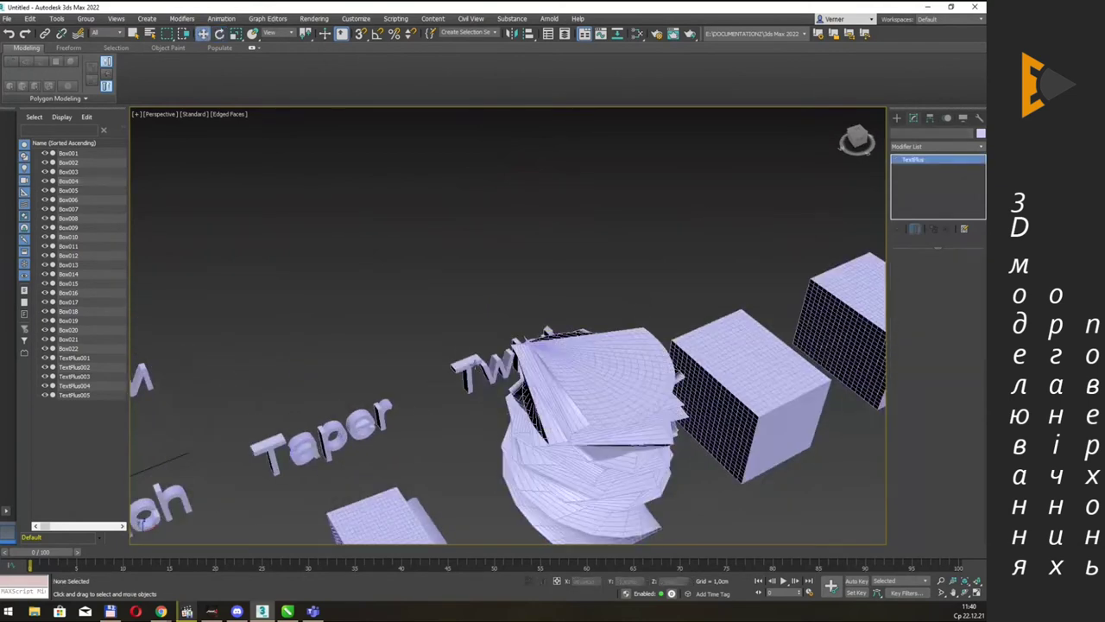
alt+middle_drag(476, 369, 548, 344)
shift+drag(547, 344, 661, 290)
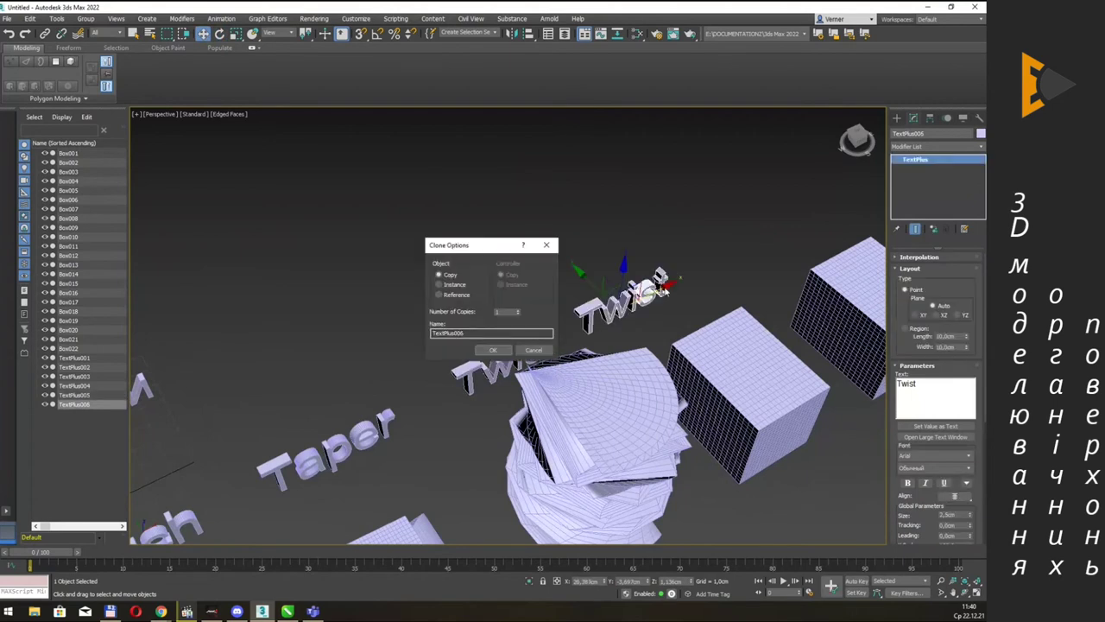
click(493, 350)
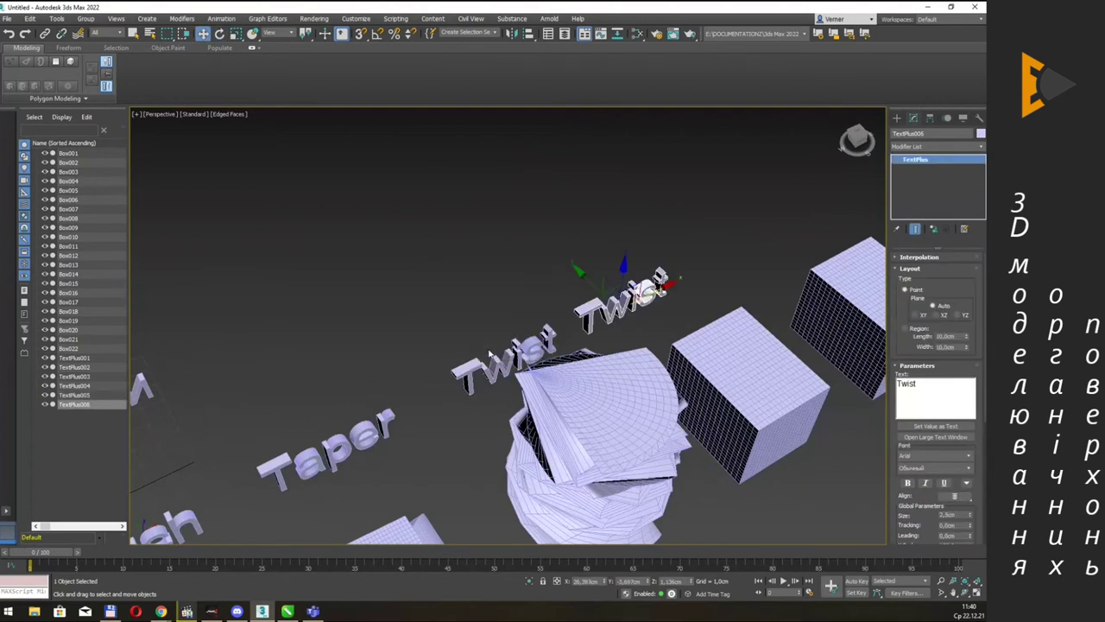
Change the copied label's text to 'Skew', nudge it into place, and select the neighbouring box.
click(929, 386)
key(ctrl+a)
text(Skew)
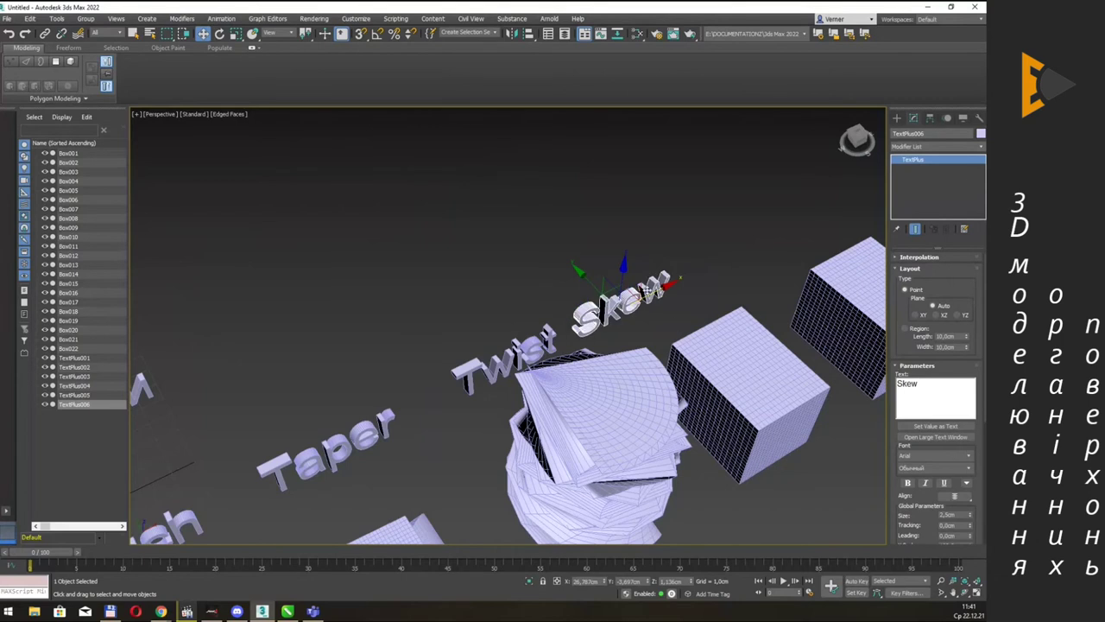
drag(652, 294, 696, 273)
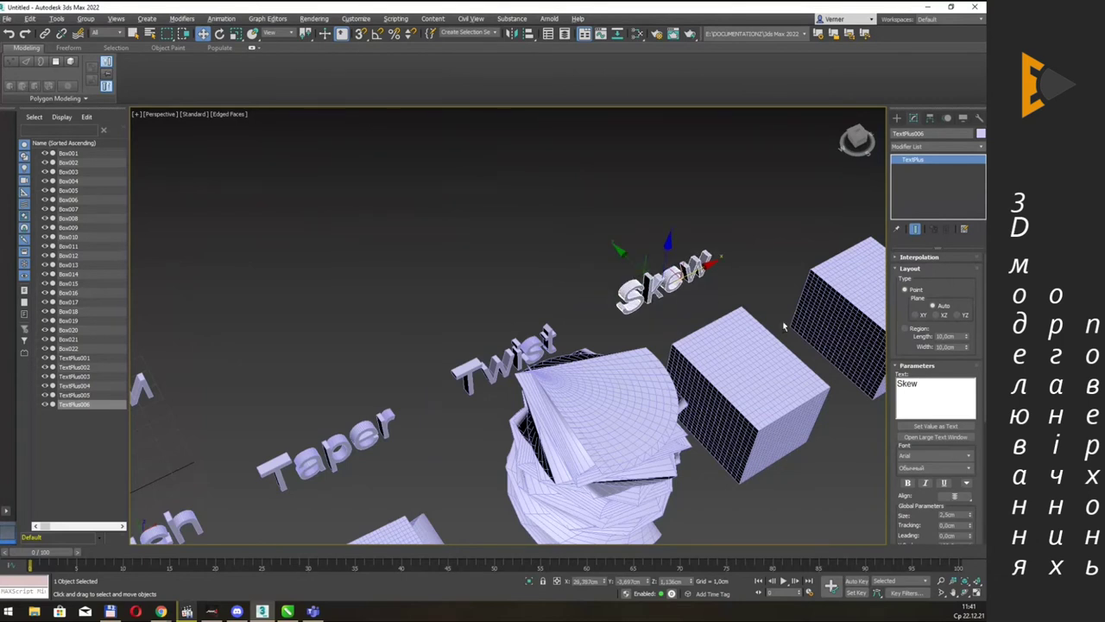
alt+middle_drag(784, 327, 769, 302)
click(732, 338)
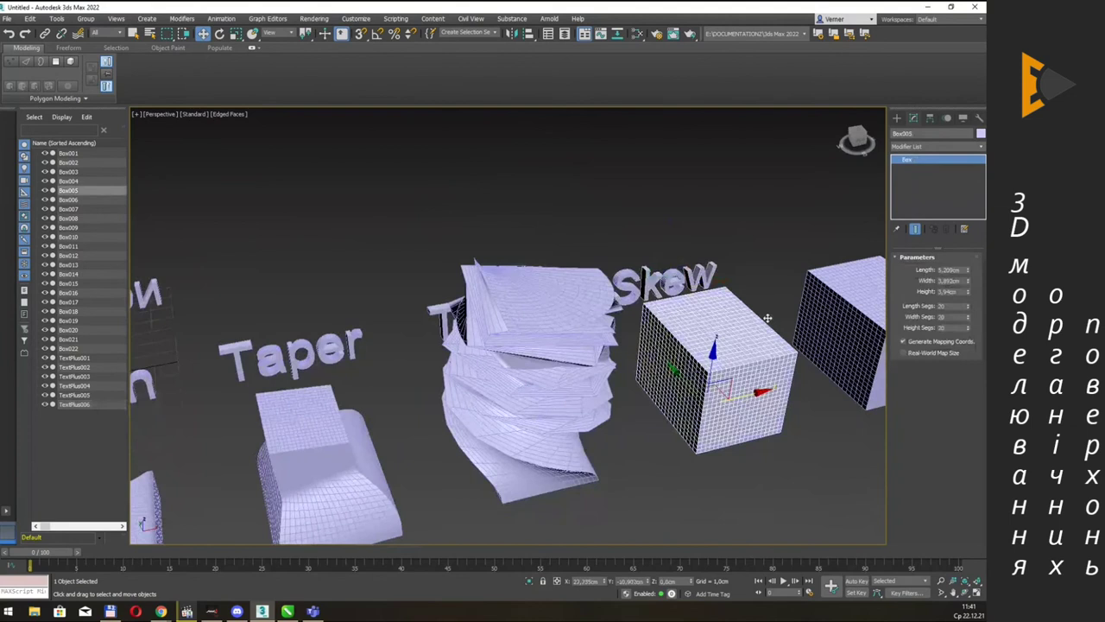
Add a Skew modifier (sk) to Box005.
click(980, 148)
text(sk)
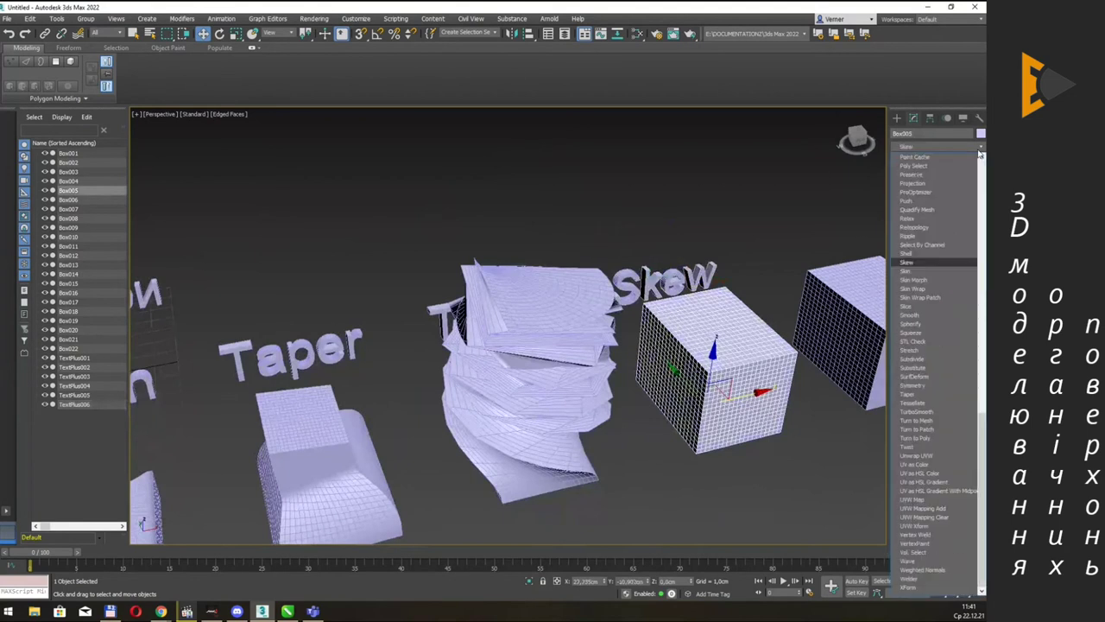
key(Return)
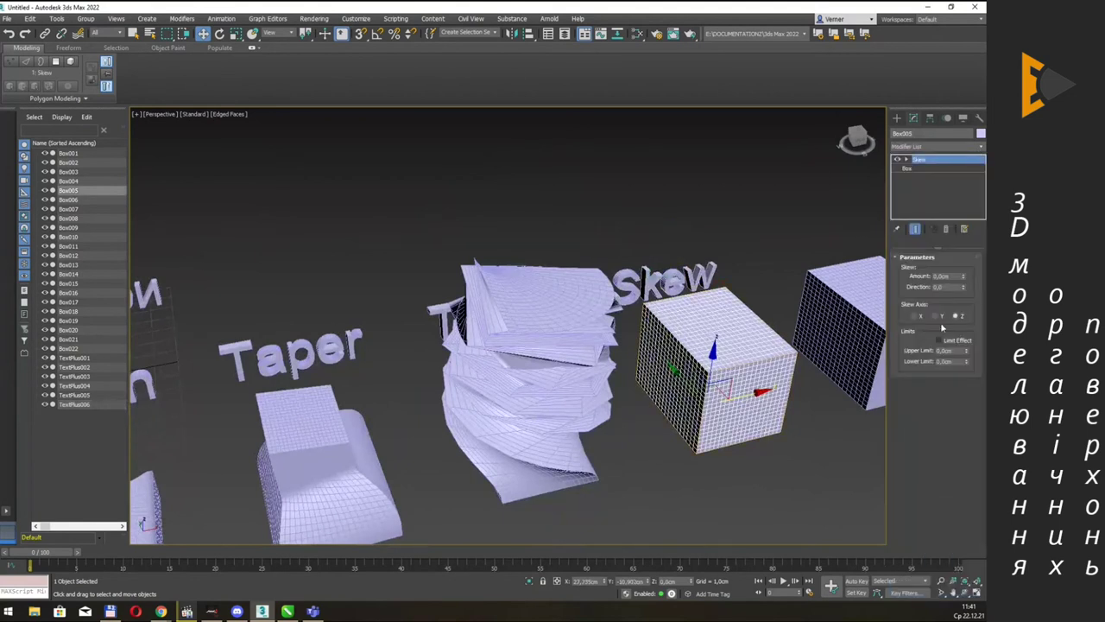
scroll(864, 328, up, 1)
scroll(820, 302, up, 1)
scroll(760, 276, up, 2)
scroll(714, 253, up, 2)
alt+middle_drag(714, 253, 722, 269)
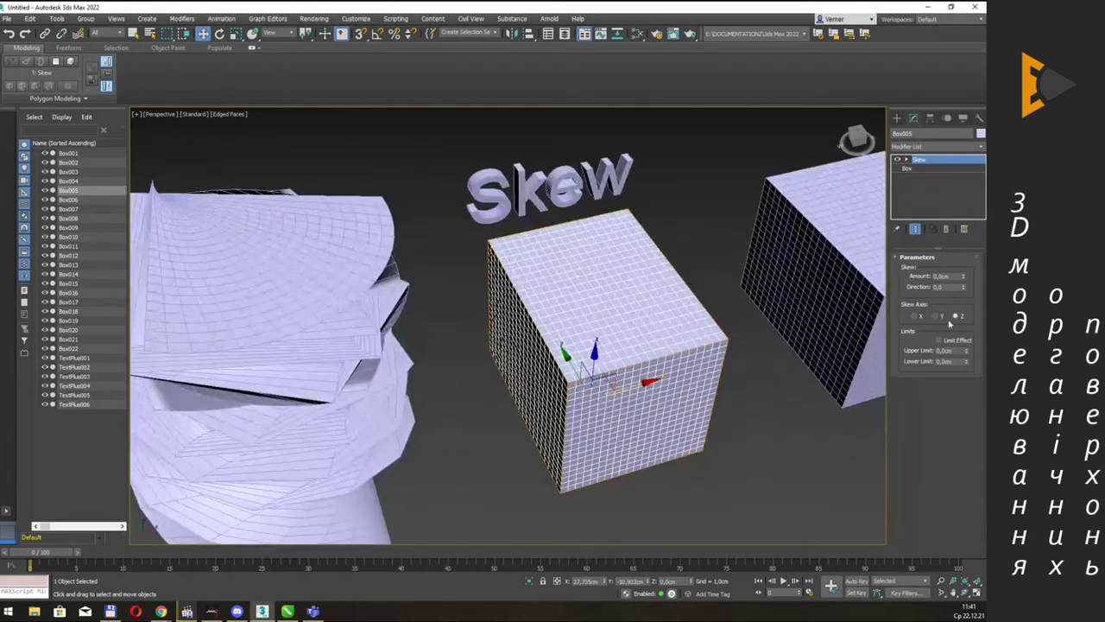
key(q)
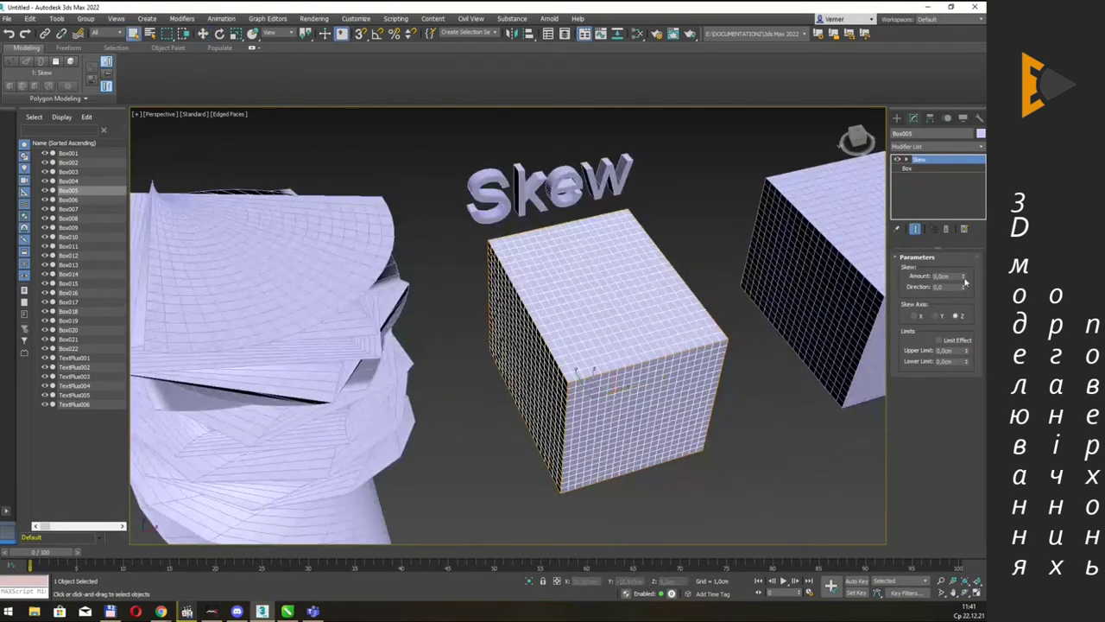
Increase the Skew Amount so the box shears into a slanted block.
mouse_move(964, 276)
mouse_down()
mouse_move(964, 225)
mouse_move(964, 285)
mouse_up()
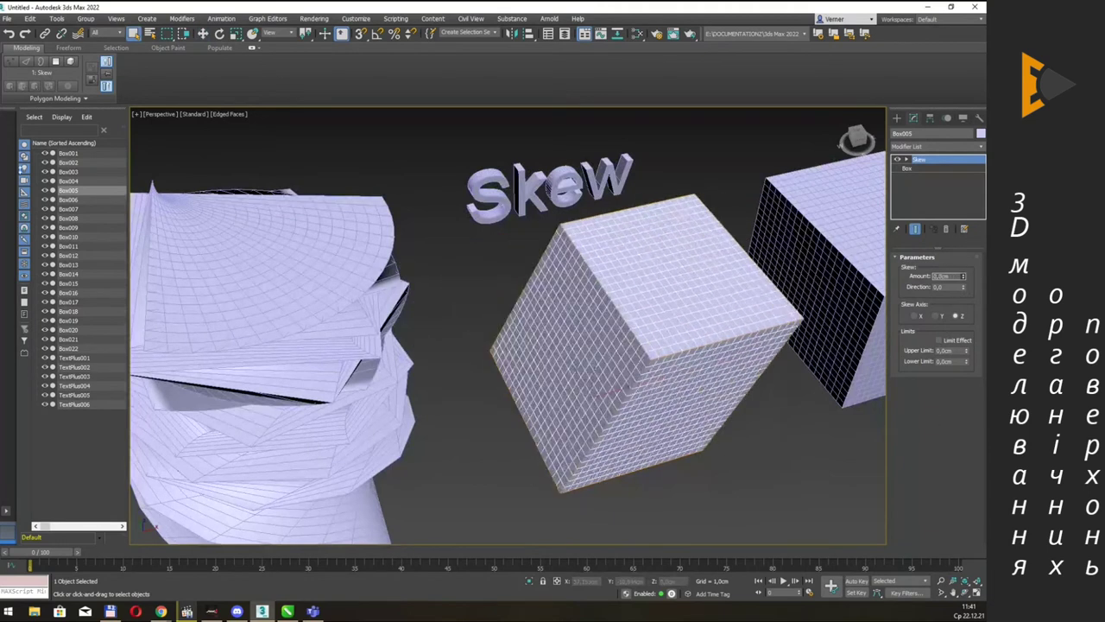
alt+middle_drag(157, 206, 224, 206)
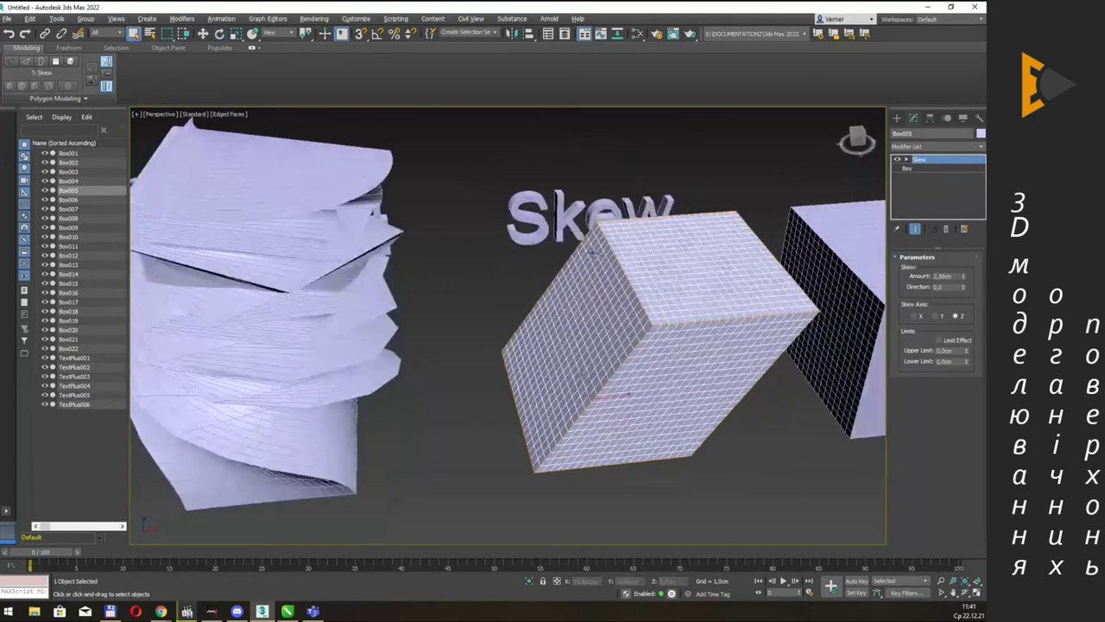
alt+middle_drag(594, 252, 648, 264)
drag(964, 276, 947, 328)
Try Skew axes Y and X, then settle on Z with Amount about 2,079cm.
click(939, 317)
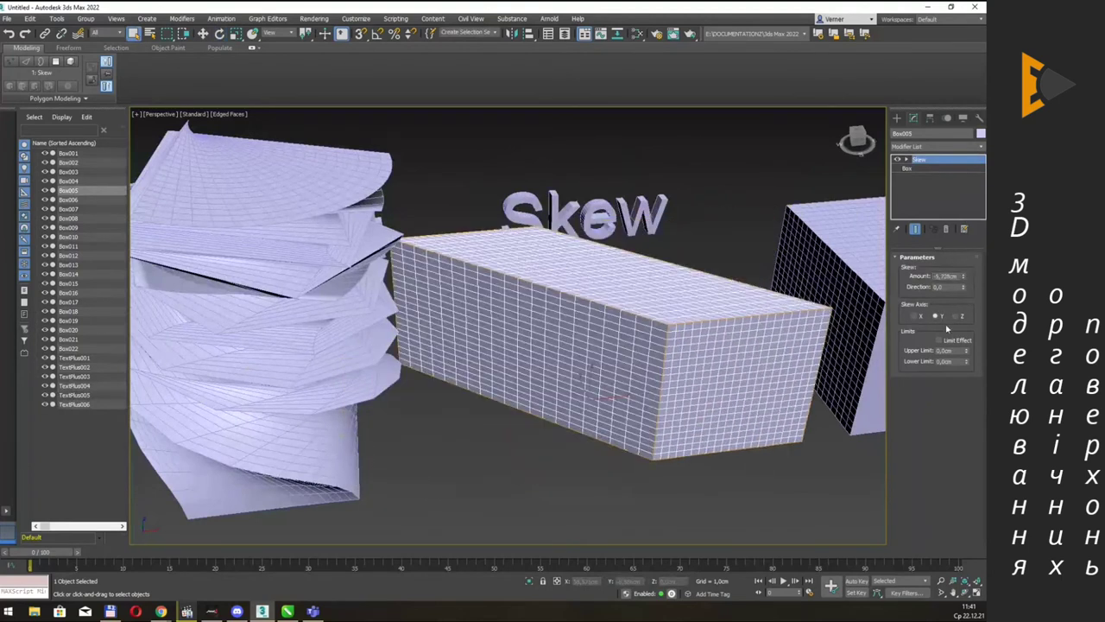
click(917, 316)
drag(964, 276, 961, 276)
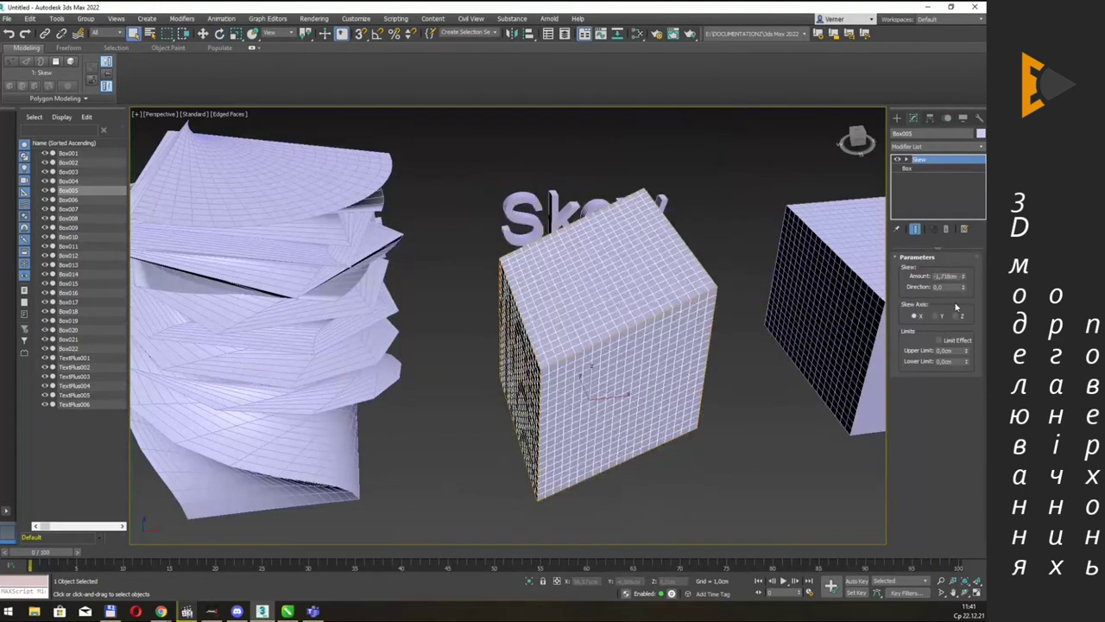
click(956, 317)
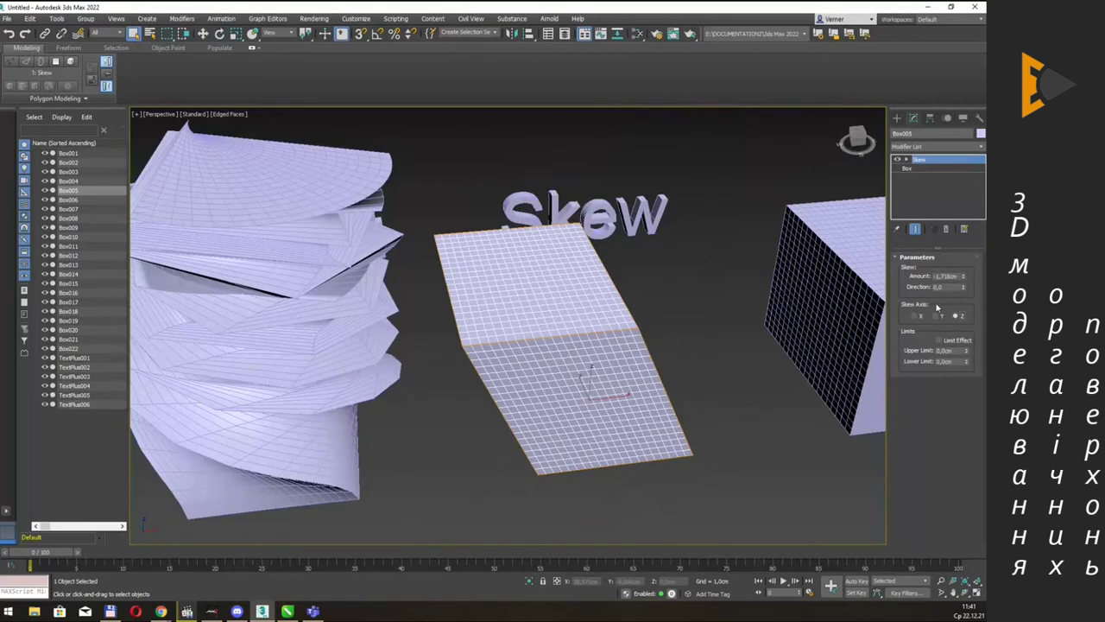
drag(966, 277, 7, 195)
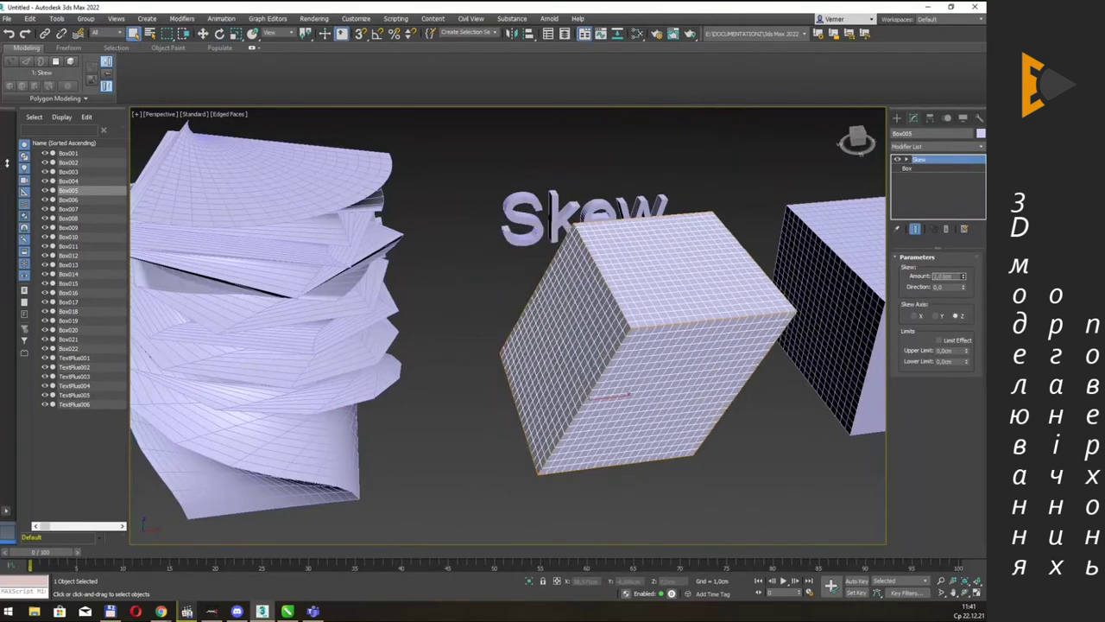
alt+middle_drag(500, 294, 514, 298)
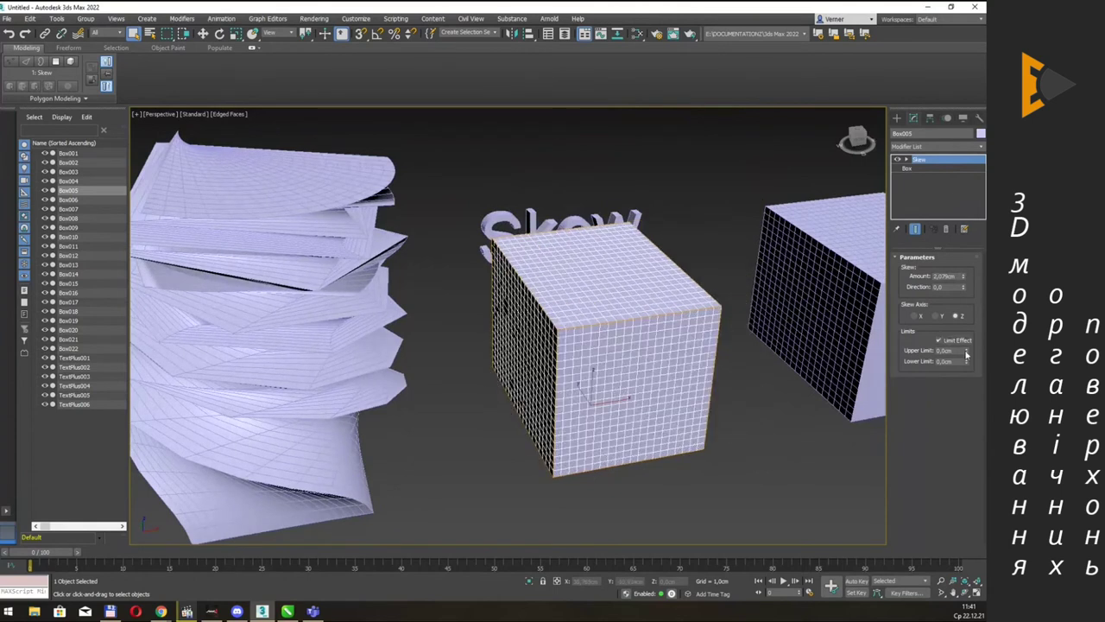
Set skew limits of −0,655 to 3,526cm, then turn Limit Effect off again.
click(939, 339)
drag(967, 351, 966, 337)
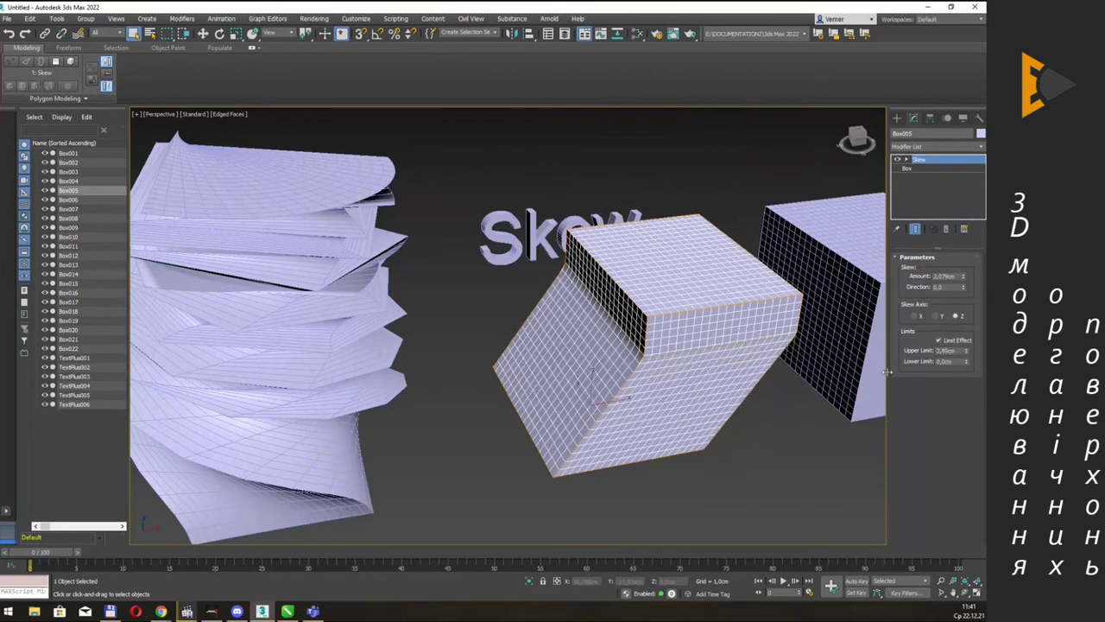
mouse_move(967, 361)
mouse_down()
mouse_move(980, 400)
mouse_move(971, 349)
mouse_move(977, 380)
mouse_move(4, 270)
mouse_up()
drag(966, 361, 883, 357)
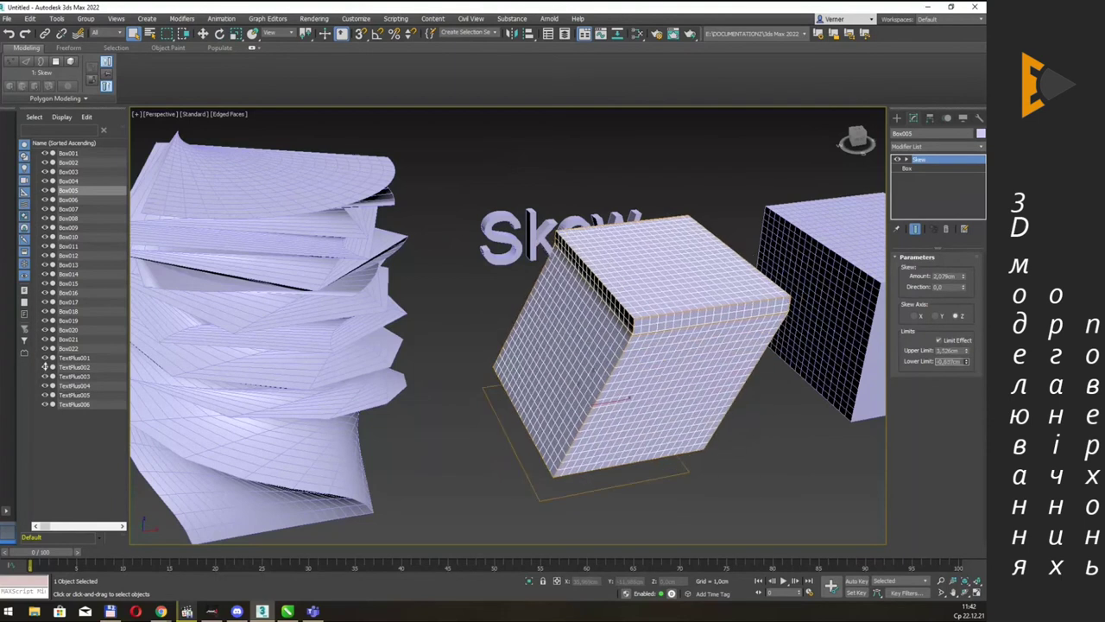
click(939, 340)
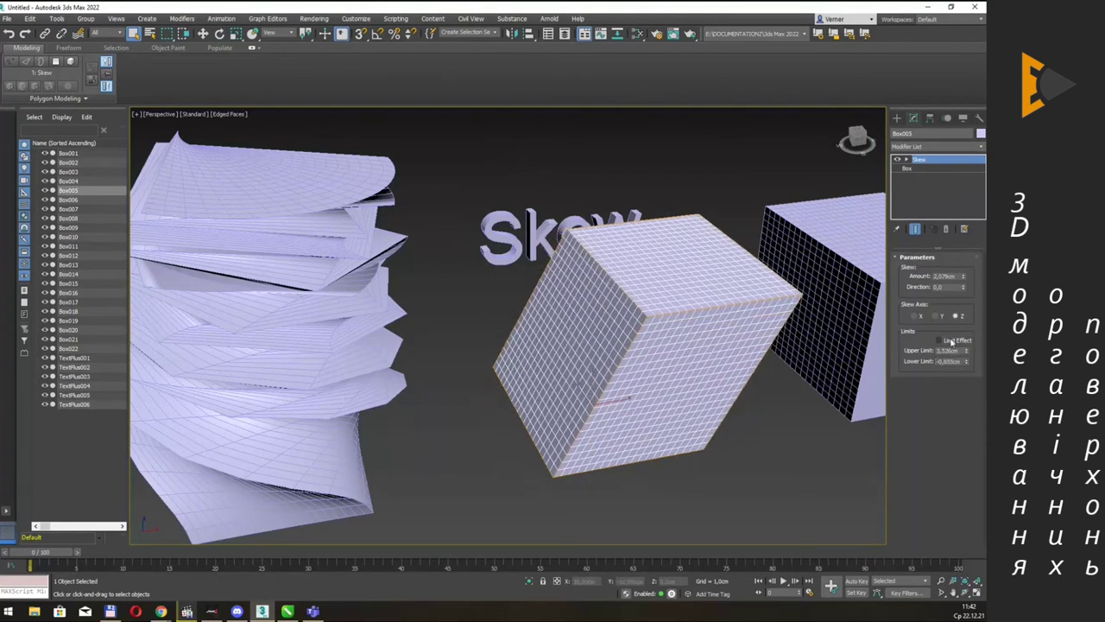
Enter the Skew gizmo level and shift the gizmo left of the box centre.
click(907, 160)
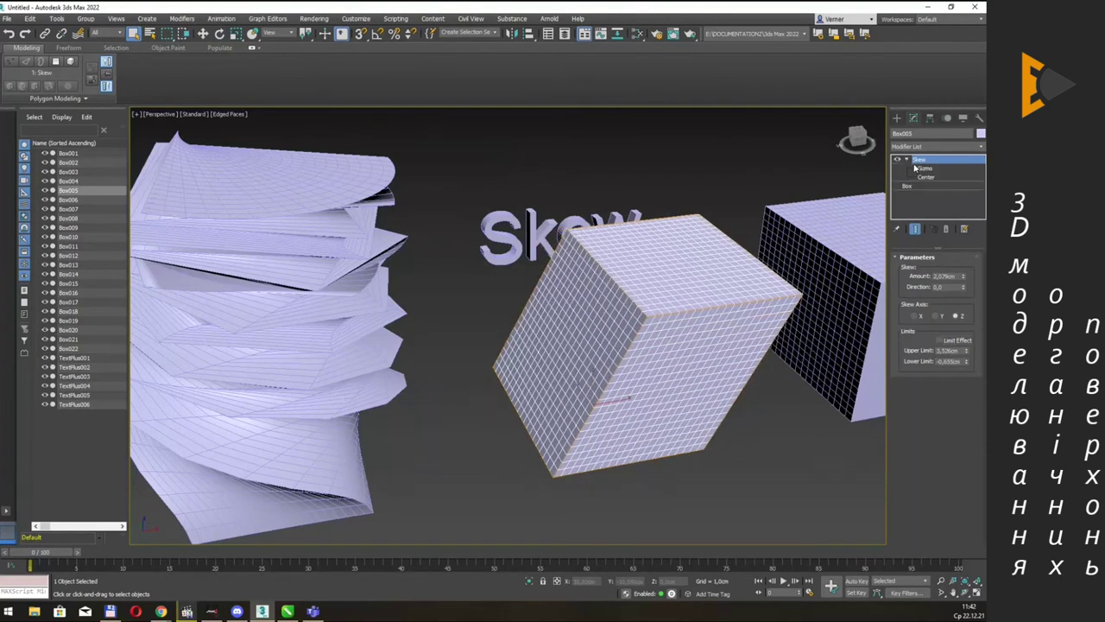
click(924, 171)
mouse_move(611, 390)
mouse_down()
mouse_move(510, 400)
mouse_move(619, 305)
mouse_move(623, 357)
mouse_up()
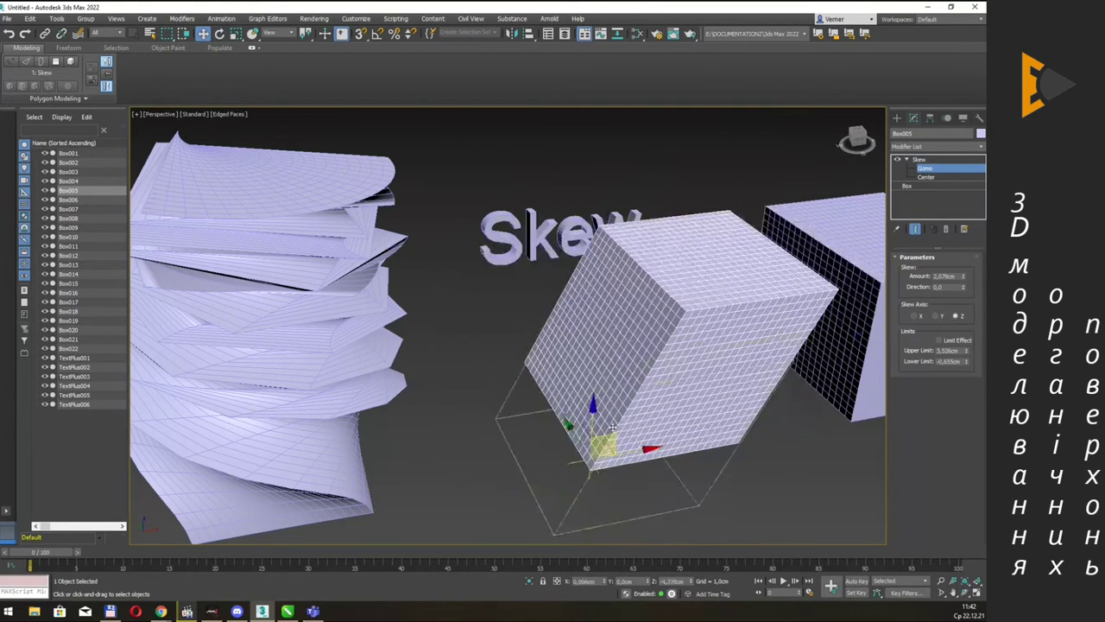
Undo the gizmo move, rotate the Skew gizmo to a new slant, then exit gizmo level.
key(ctrl+z)
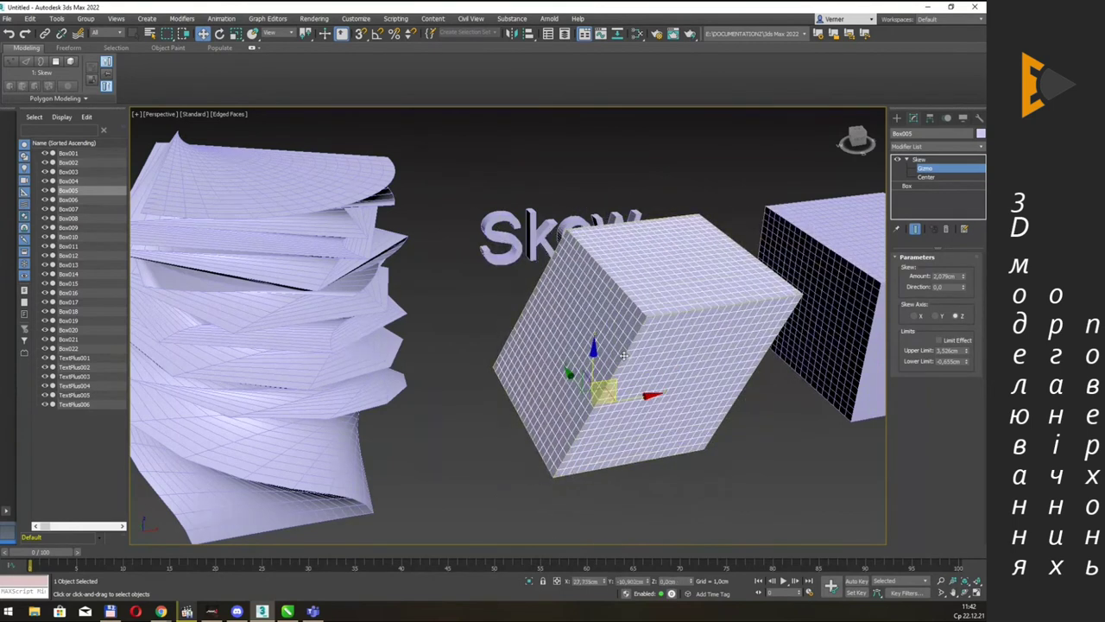
key(e)
mouse_move(596, 449)
mouse_down()
mouse_move(522, 454)
mouse_move(516, 479)
mouse_up()
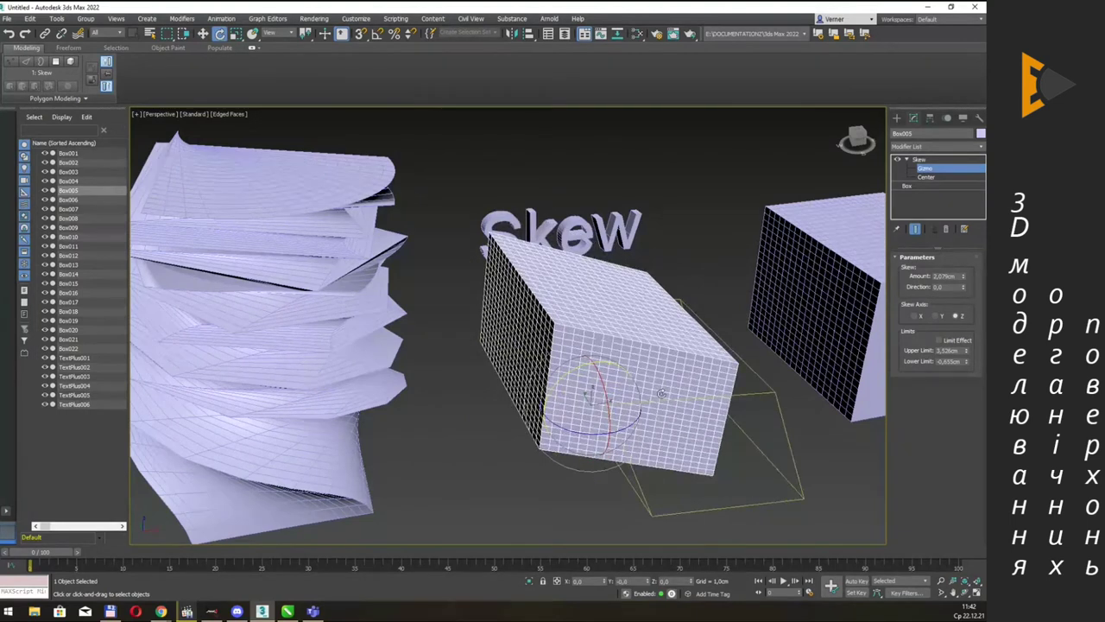
alt+middle_drag(688, 270, 674, 301)
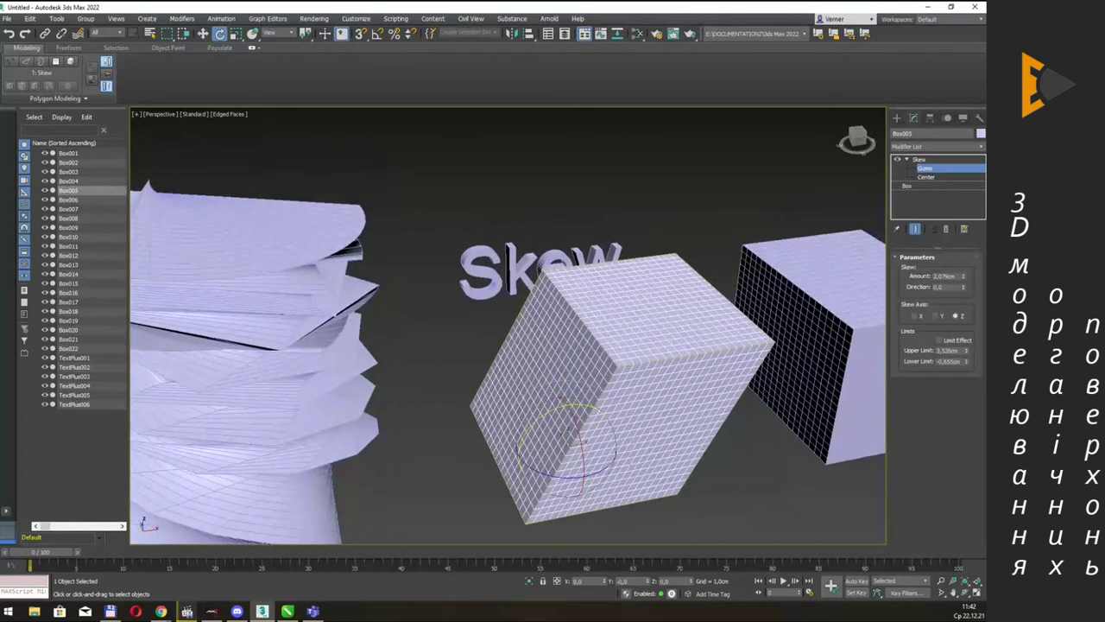
click(161, 612)
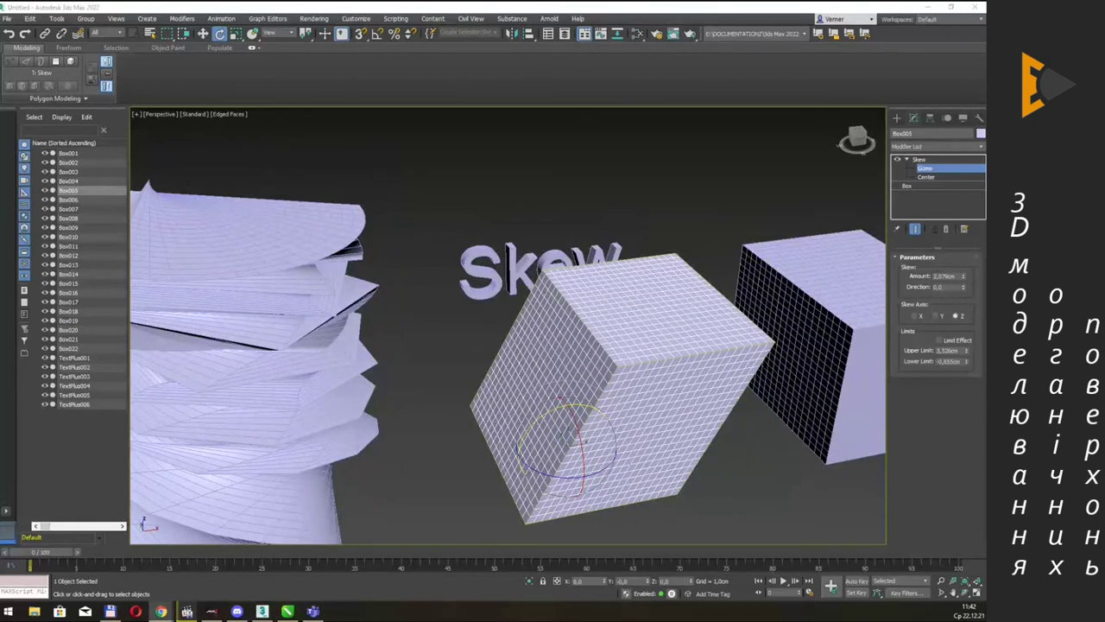
mouse_move(706, 183)
middle_down()
mouse_move(567, 167)
mouse_move(601, 178)
mouse_move(589, 201)
middle_up()
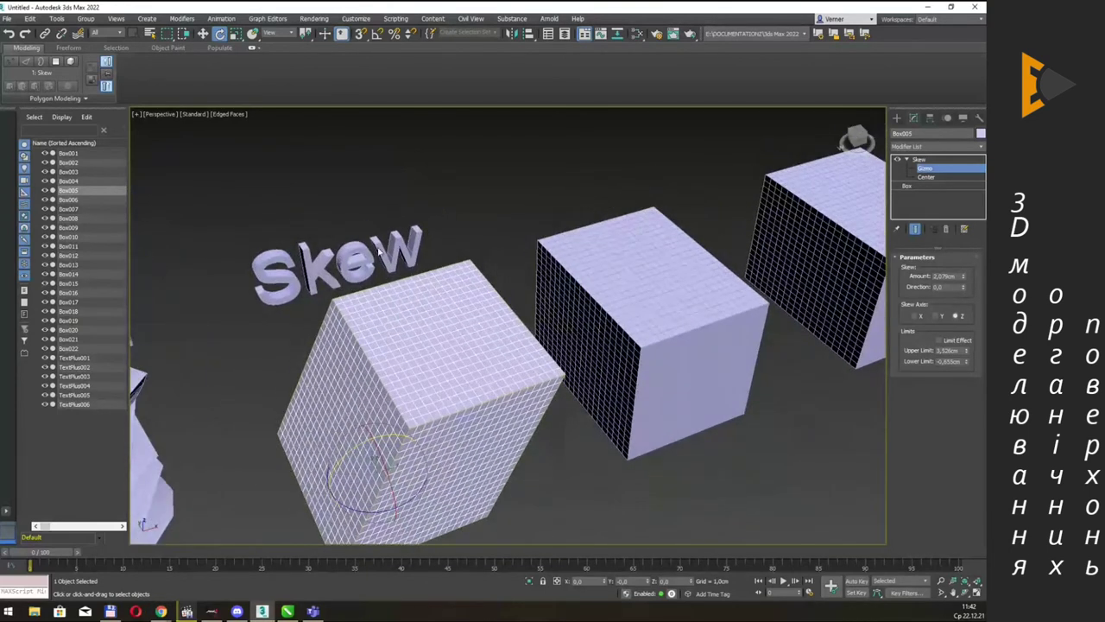
click(931, 168)
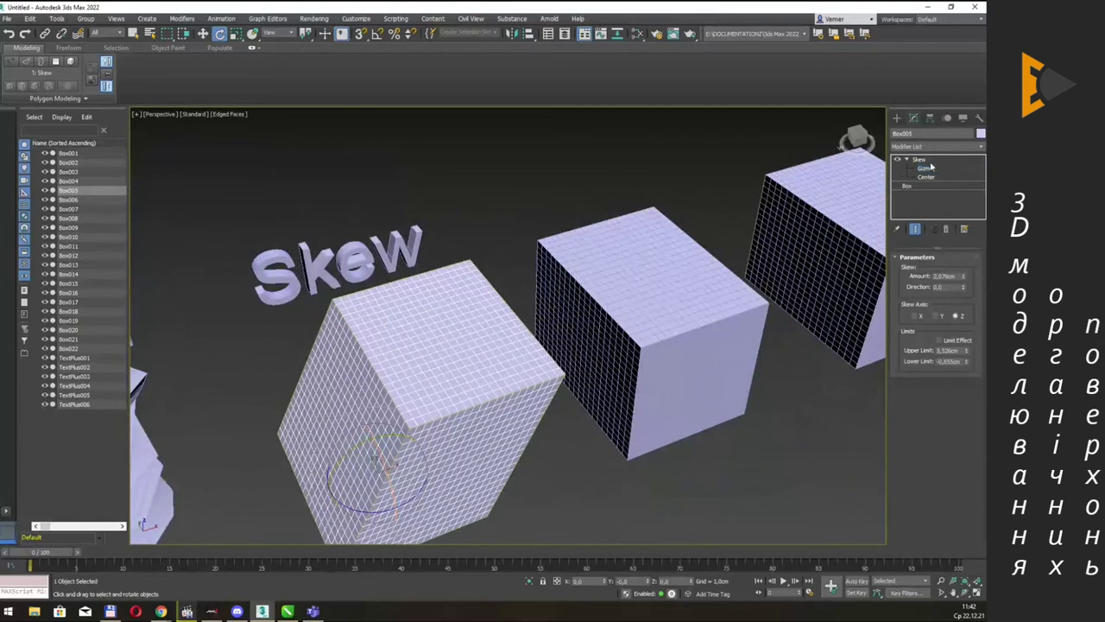
click(374, 249)
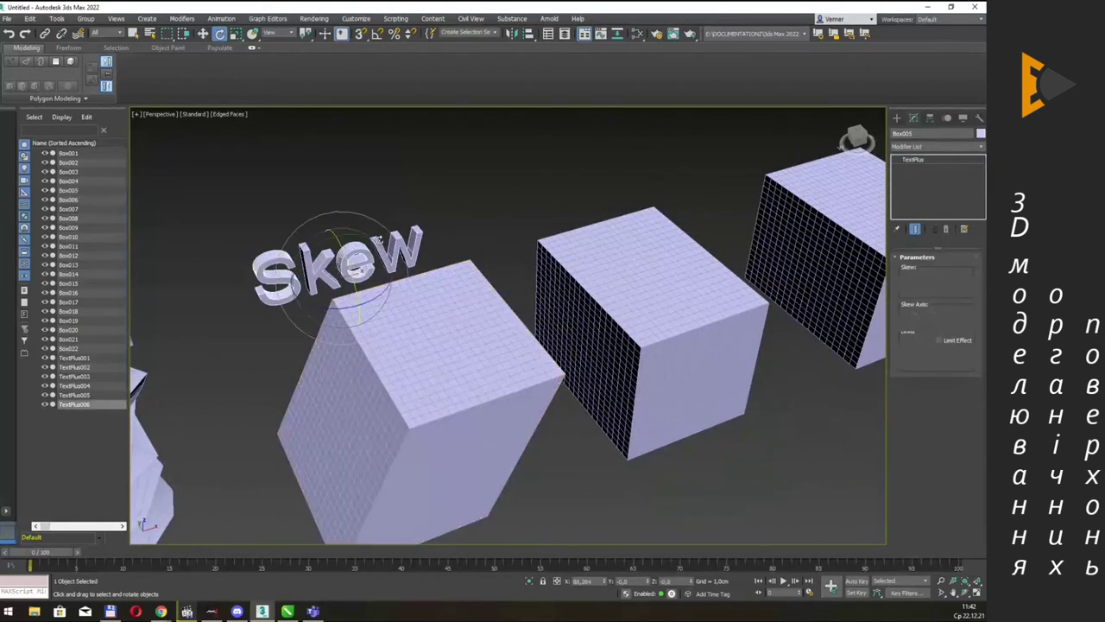
key(w)
shift+drag(385, 244, 624, 191)
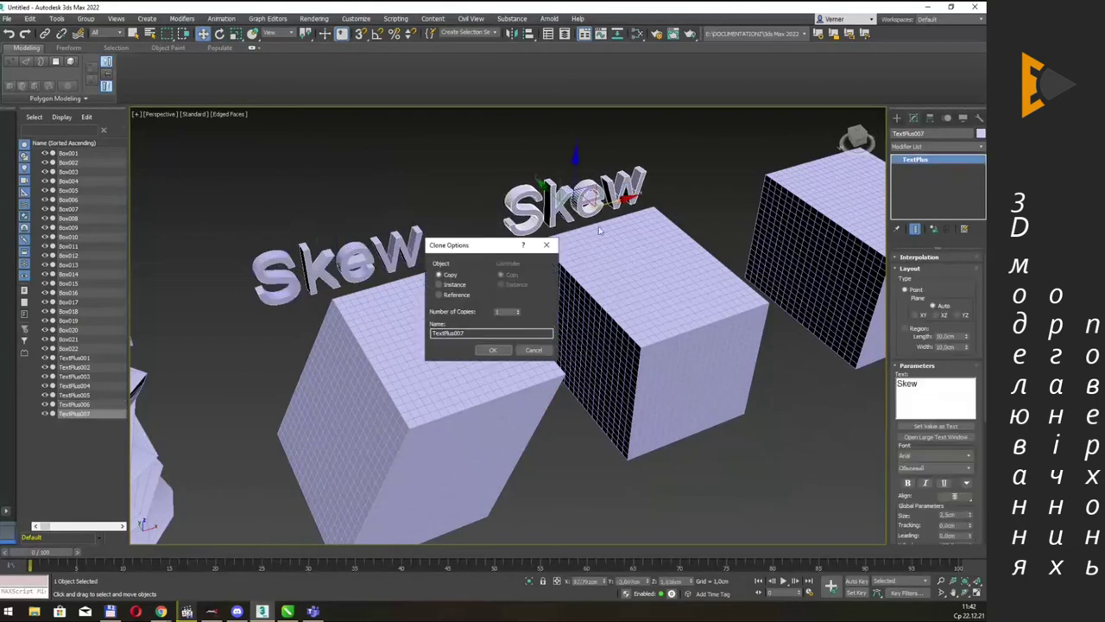
click(495, 351)
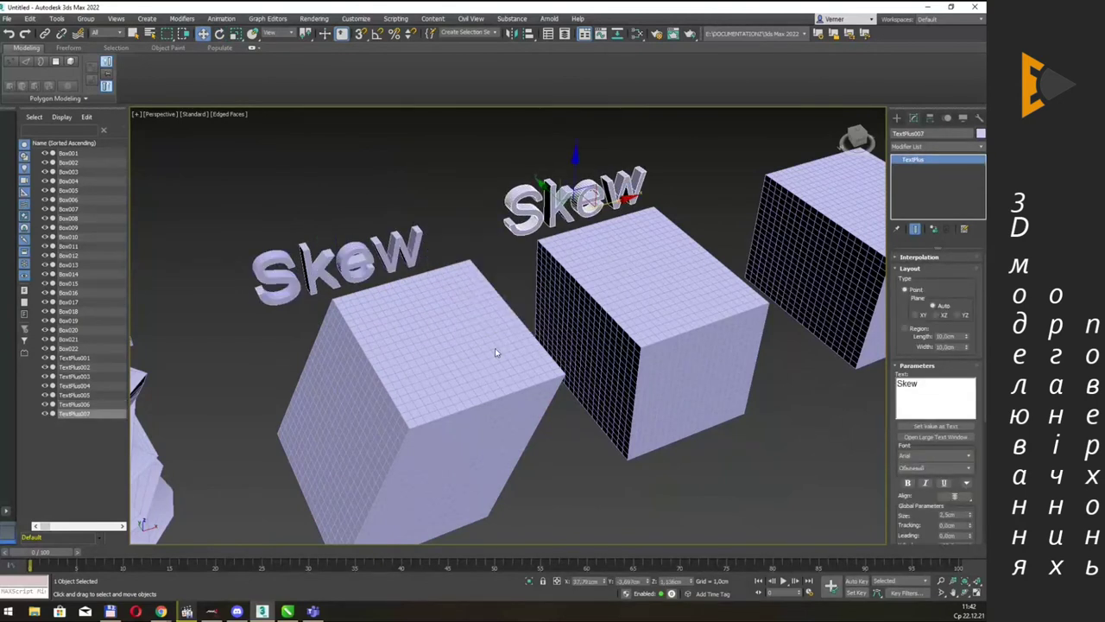
text(q)
drag(940, 386, 870, 389)
text(Sphe)
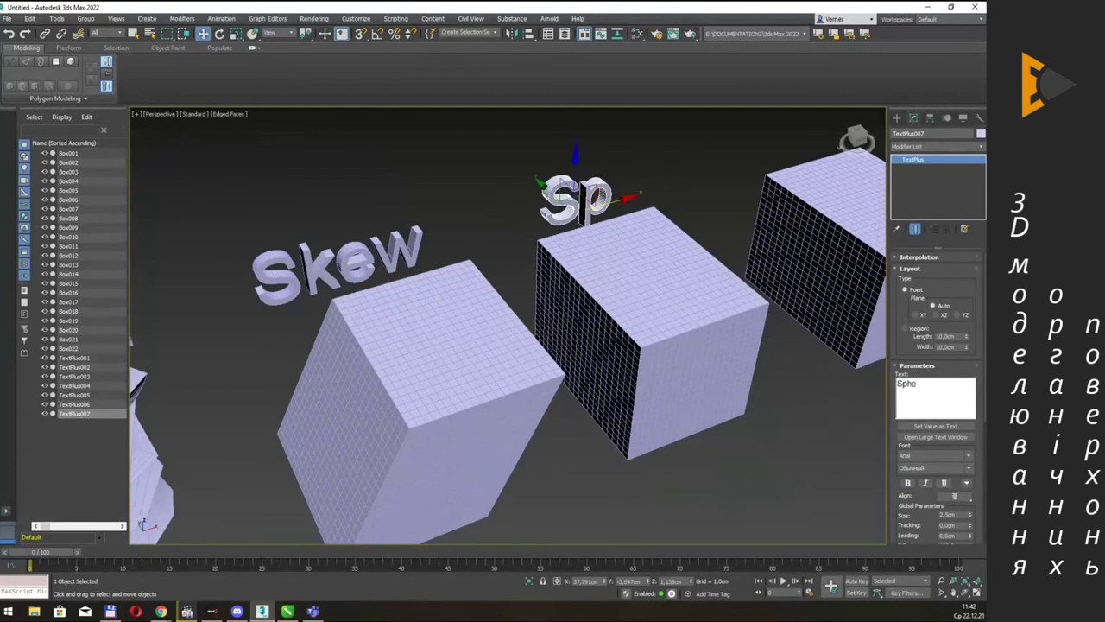
text(r)
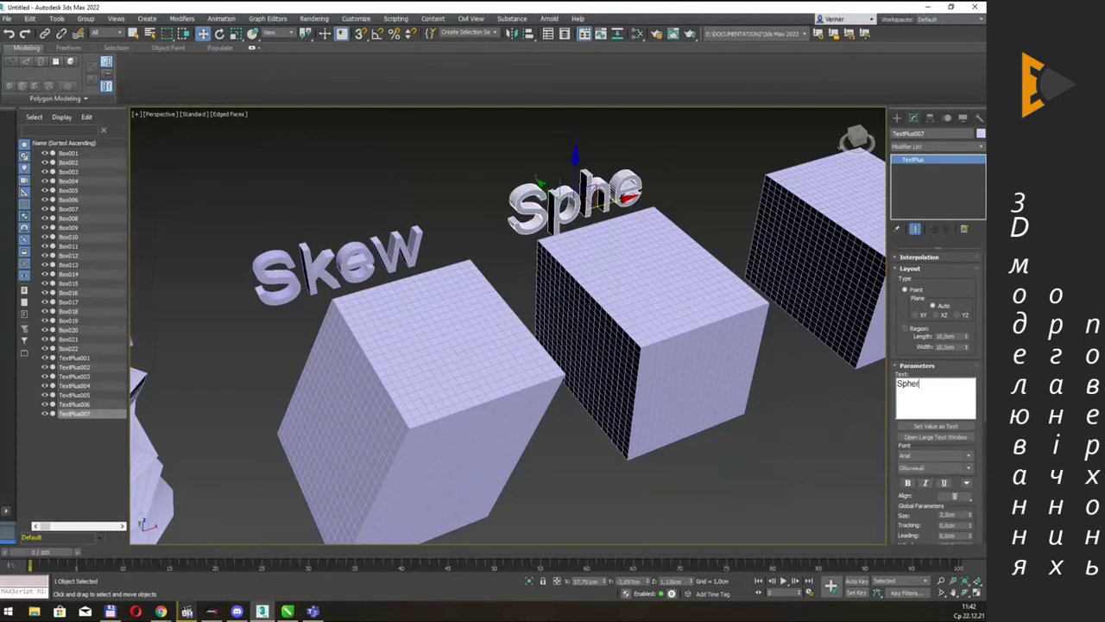
text(ify)
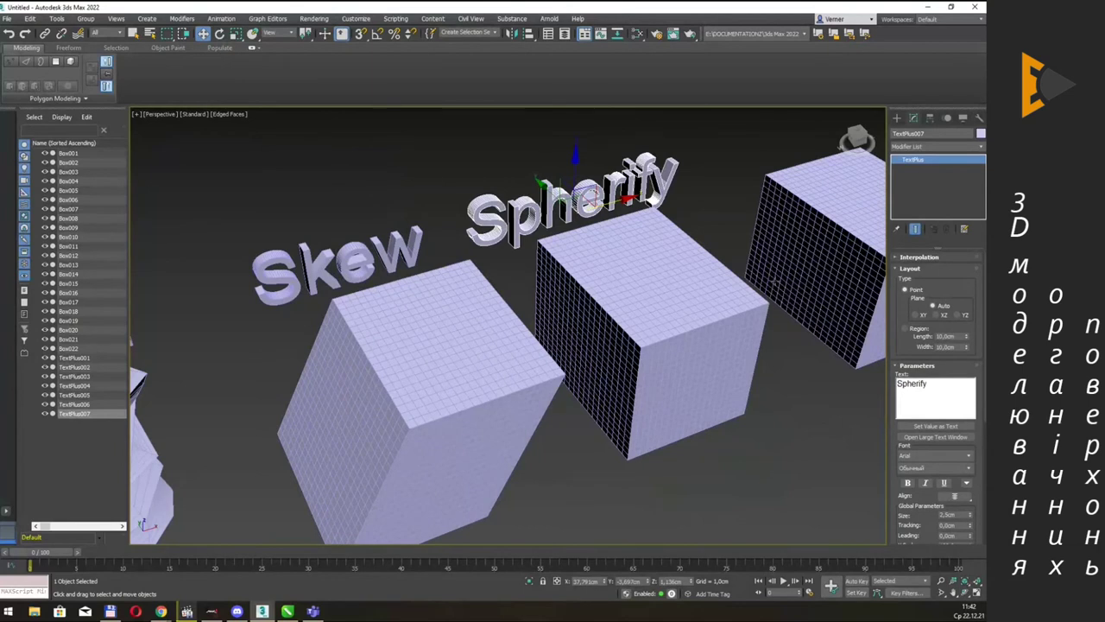
alt+middle_drag(716, 233, 702, 236)
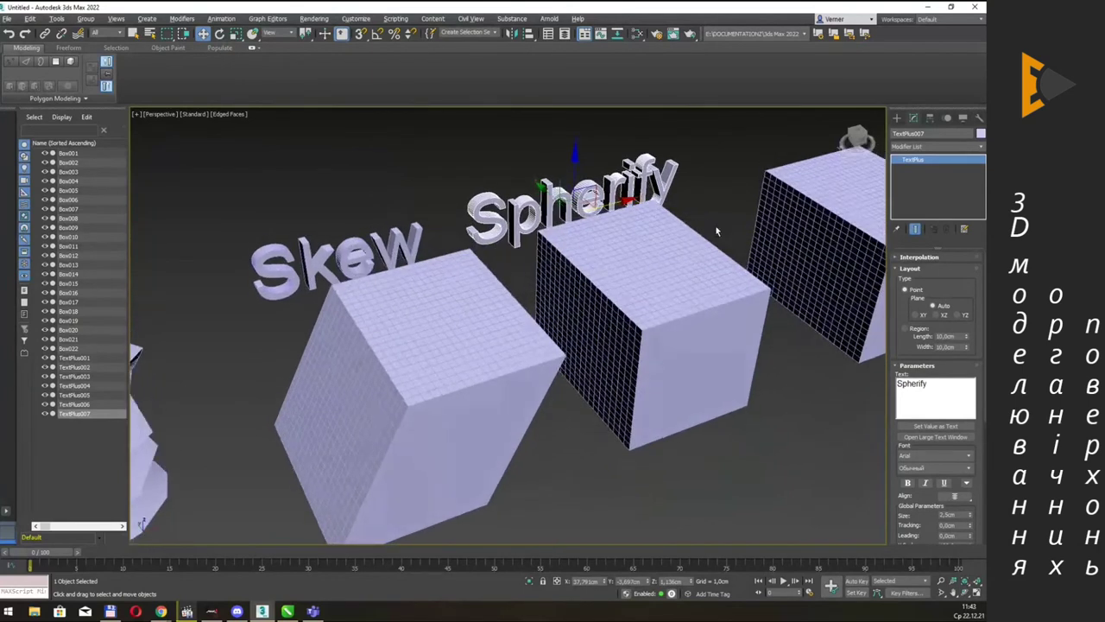
middle_drag(701, 236, 625, 240)
key(q)
scroll(704, 242, down, 2)
scroll(675, 255, down, 2)
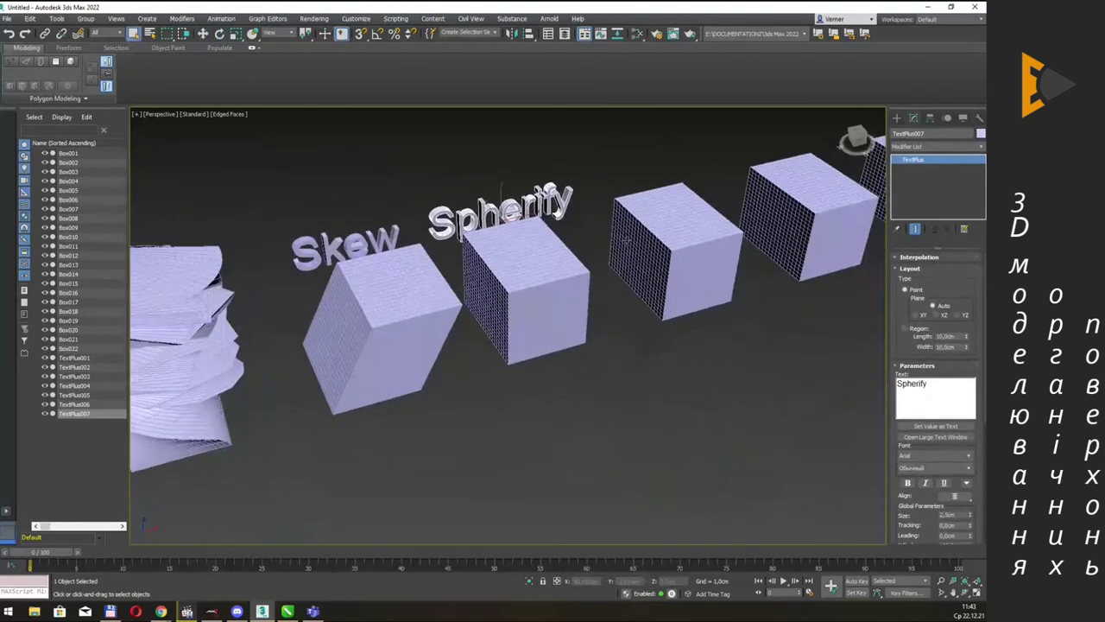
Draw a standard Sphere in front of the row of boxes near the Spherify label.
click(897, 119)
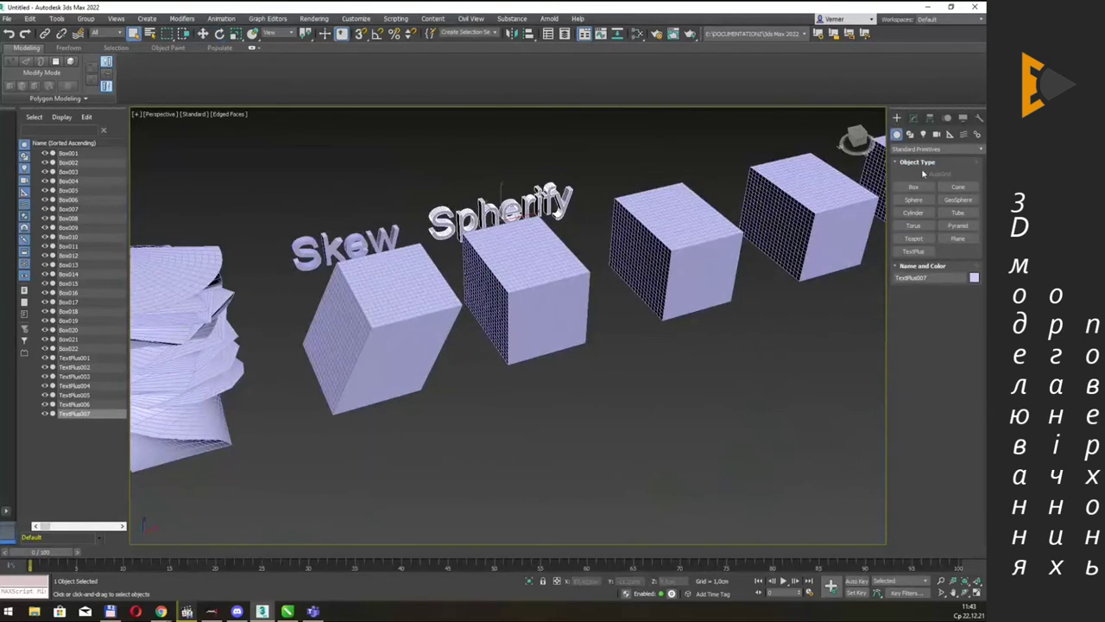
click(913, 200)
drag(616, 421, 691, 463)
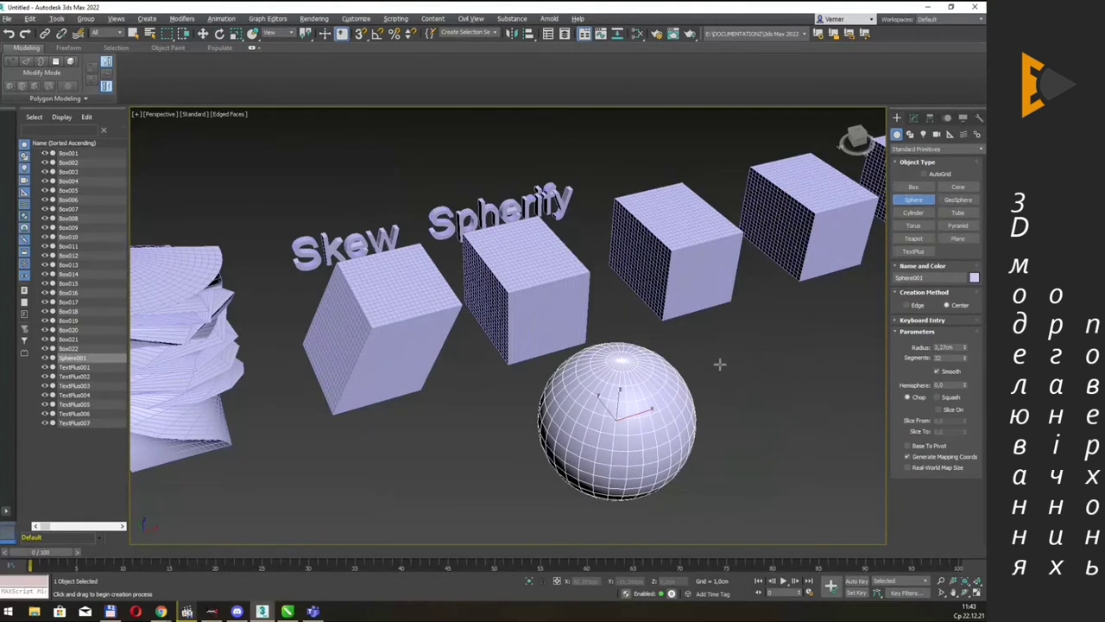
alt+middle_drag(720, 365, 726, 364)
drag(720, 366, 727, 364)
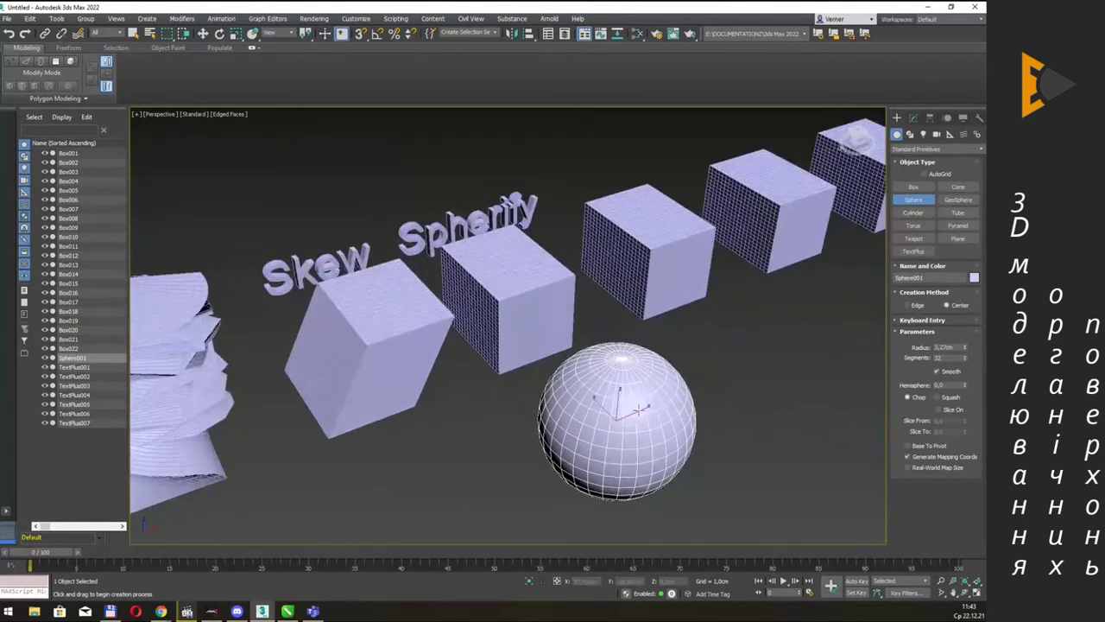
scroll(639, 410, up, 2)
scroll(613, 335, up, 2)
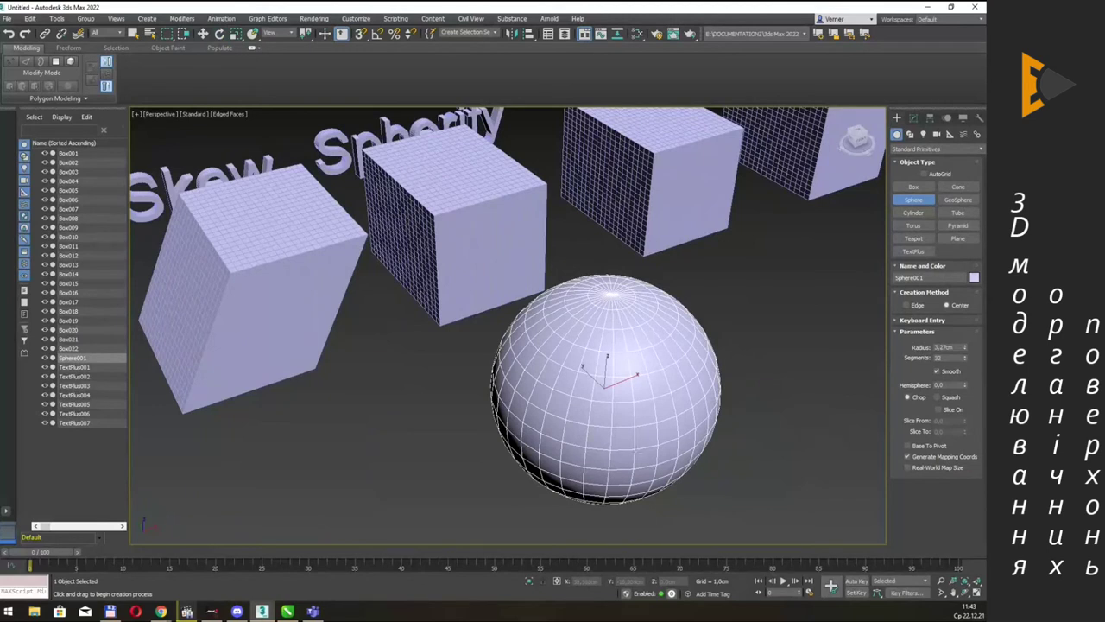
scroll(625, 305, up, 2)
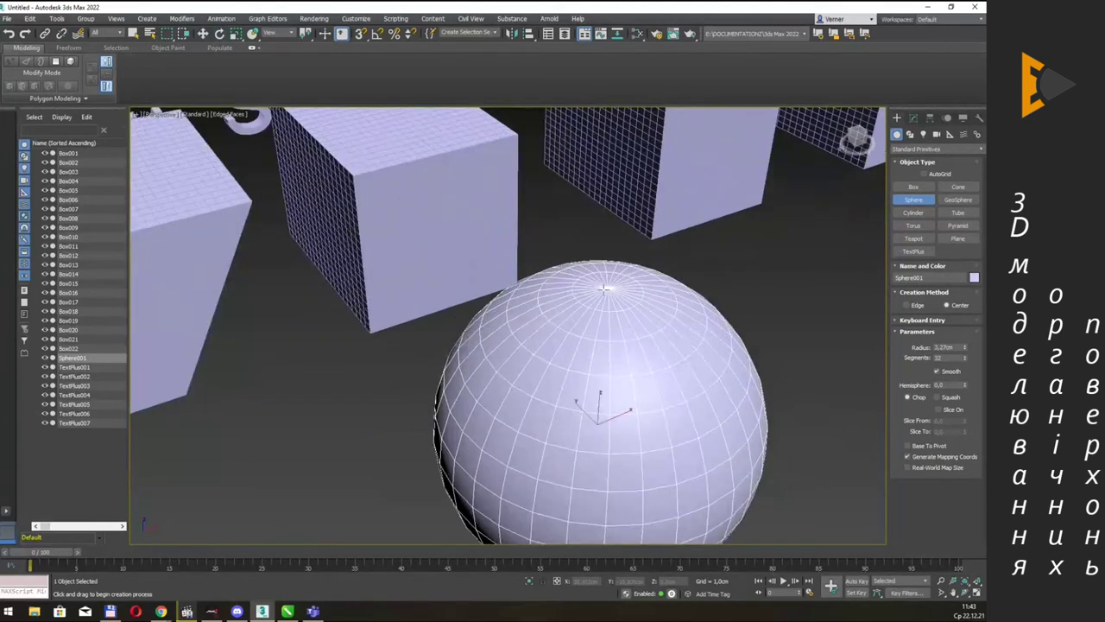
scroll(624, 298, up, 3)
scroll(623, 292, up, 2)
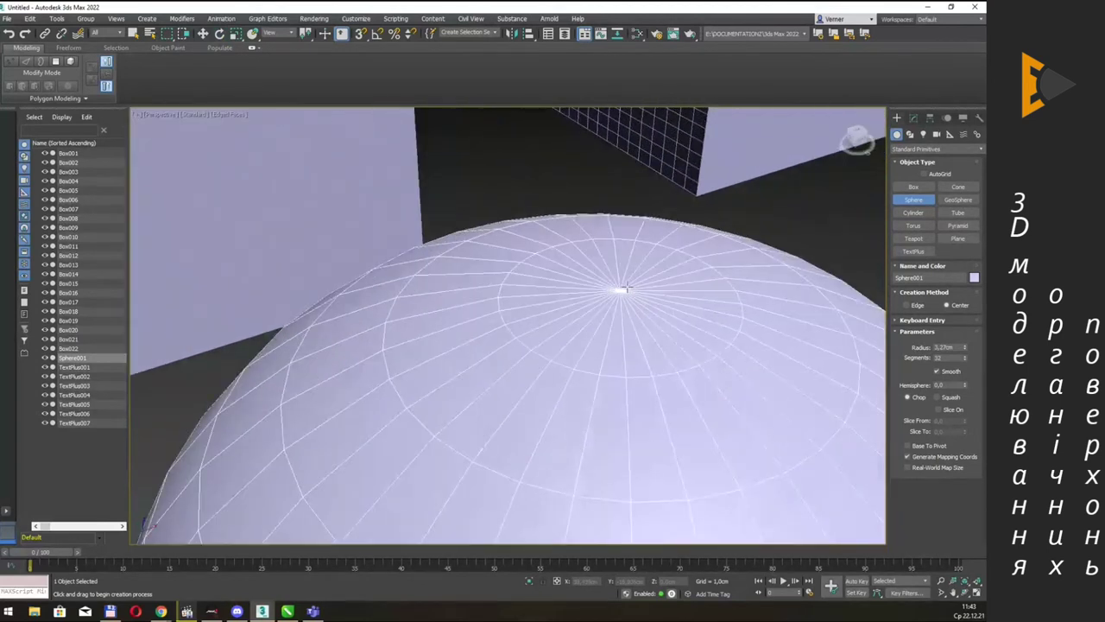
scroll(625, 289, down, 2)
scroll(625, 291, down, 3)
scroll(624, 291, down, 2)
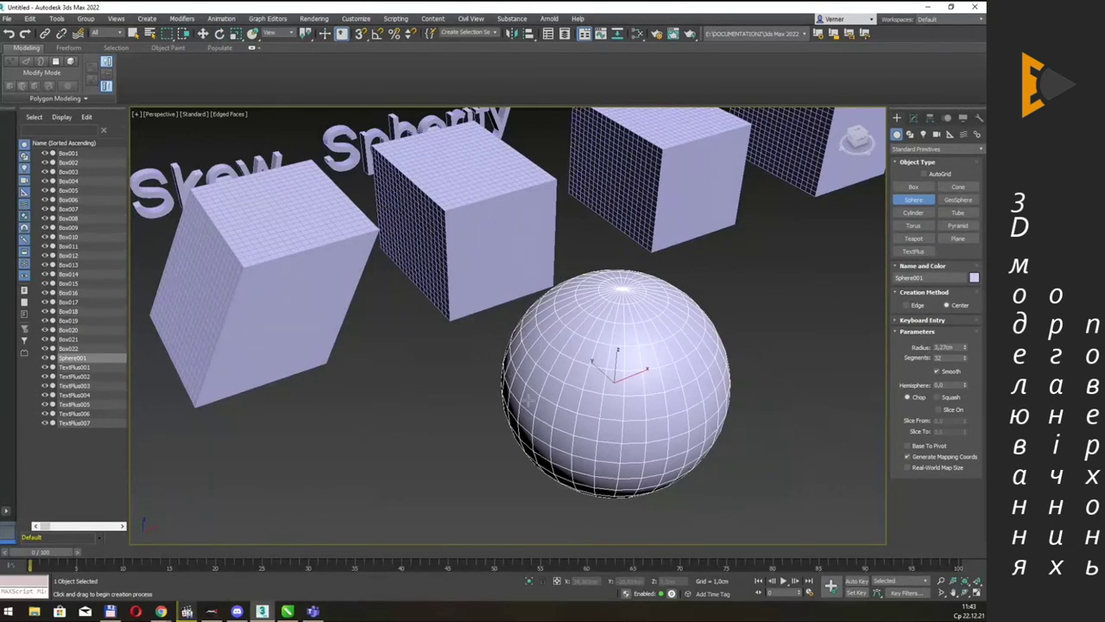
alt+middle_drag(701, 403, 648, 375)
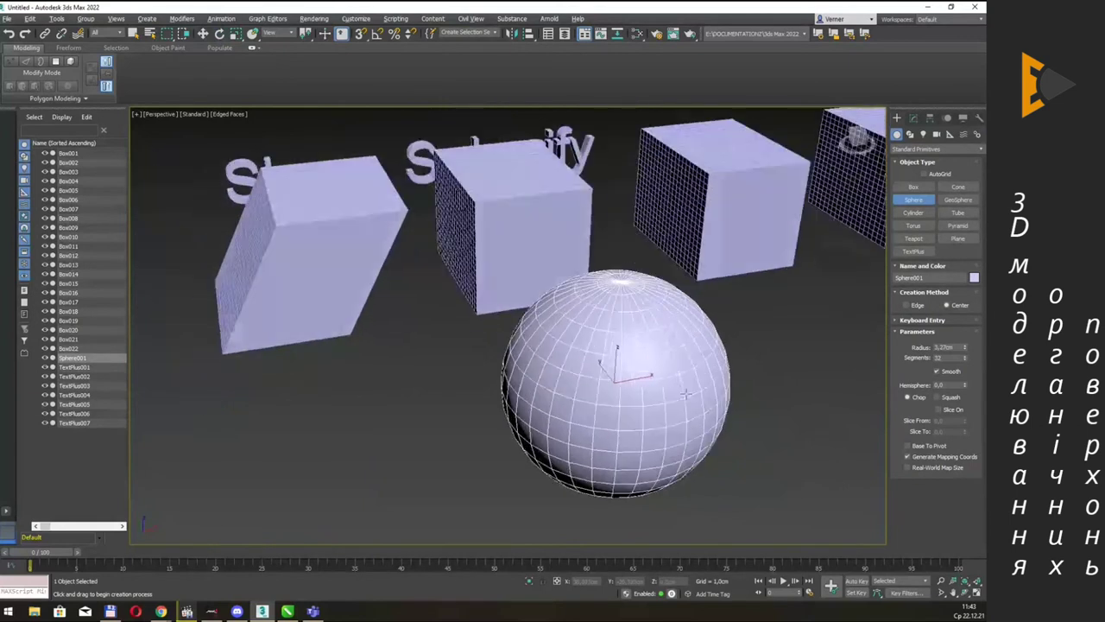
scroll(648, 375, up, 2)
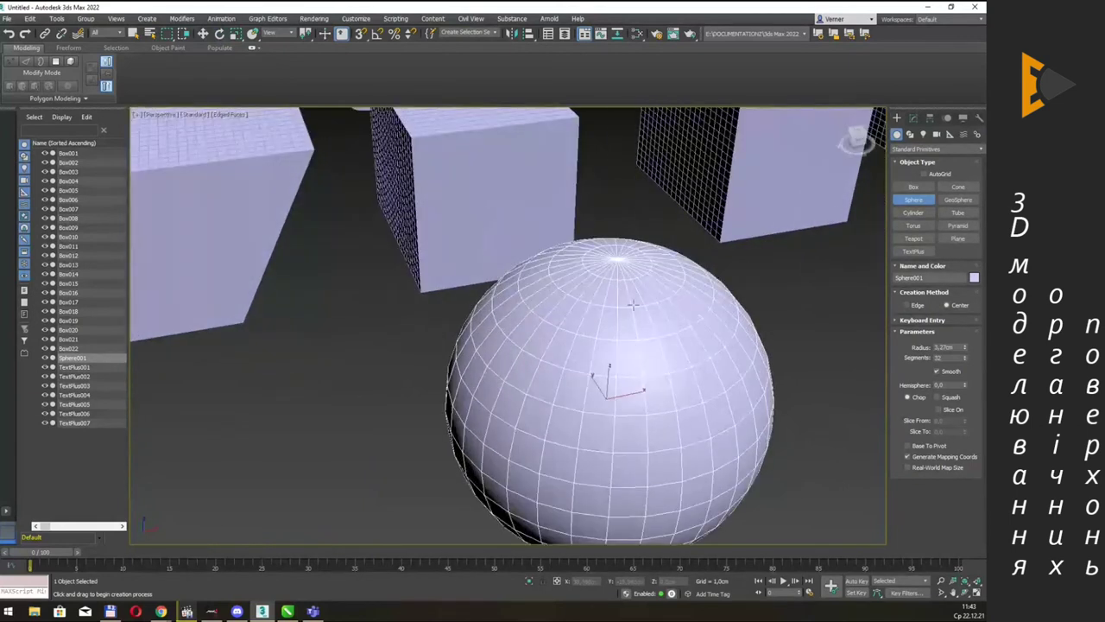
scroll(627, 259, up, 3)
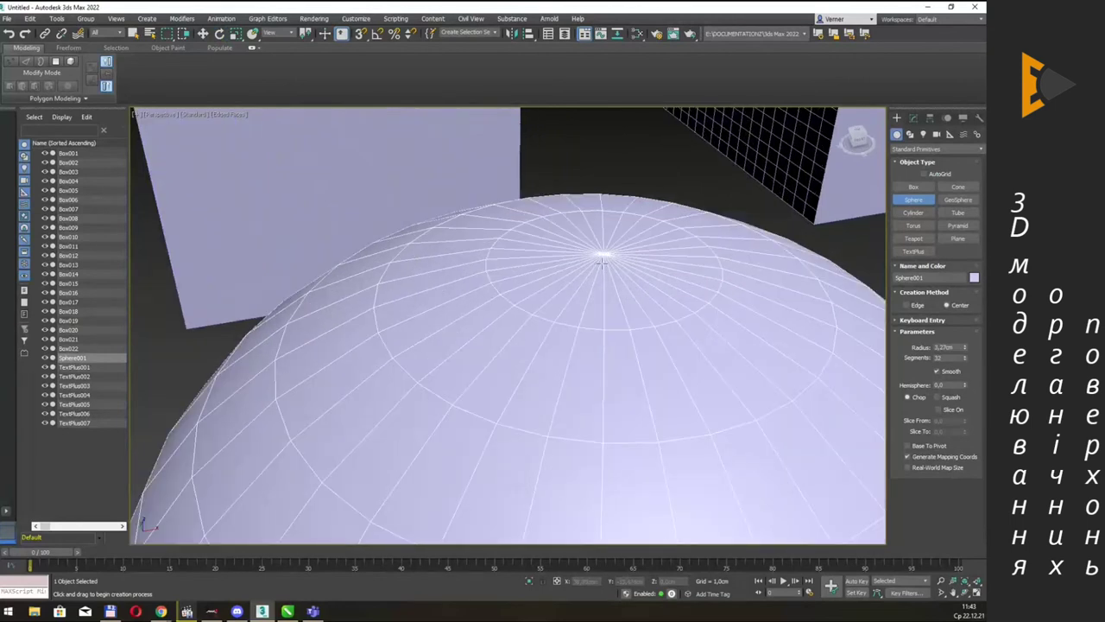
scroll(602, 313, down, 3)
scroll(602, 317, down, 2)
scroll(654, 303, down, 1)
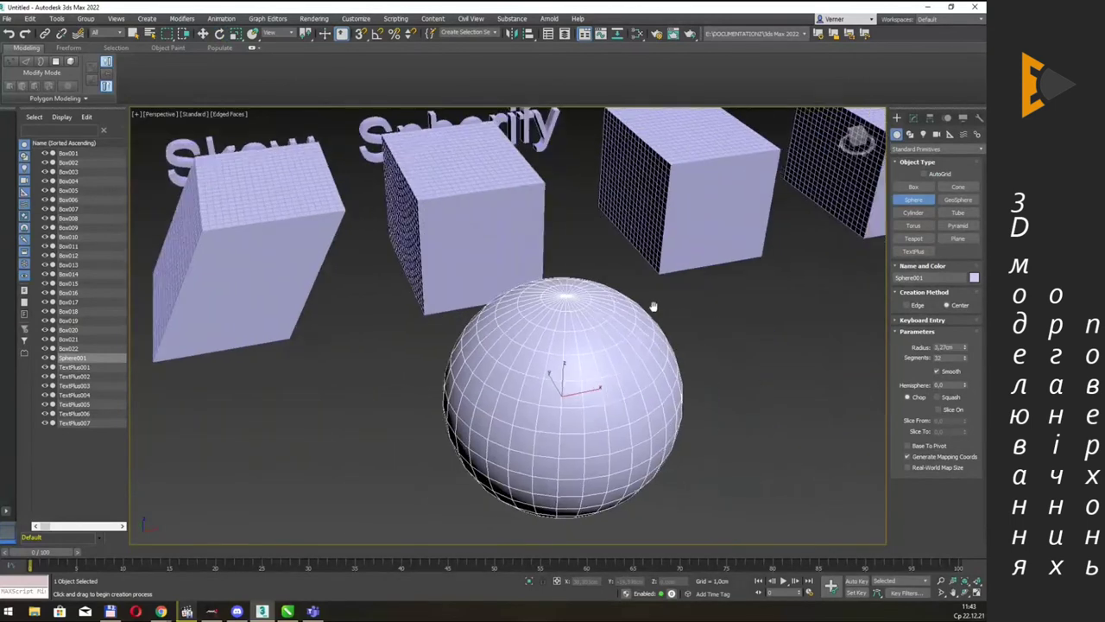
scroll(637, 304, down, 2)
middle_drag(674, 298, 639, 310)
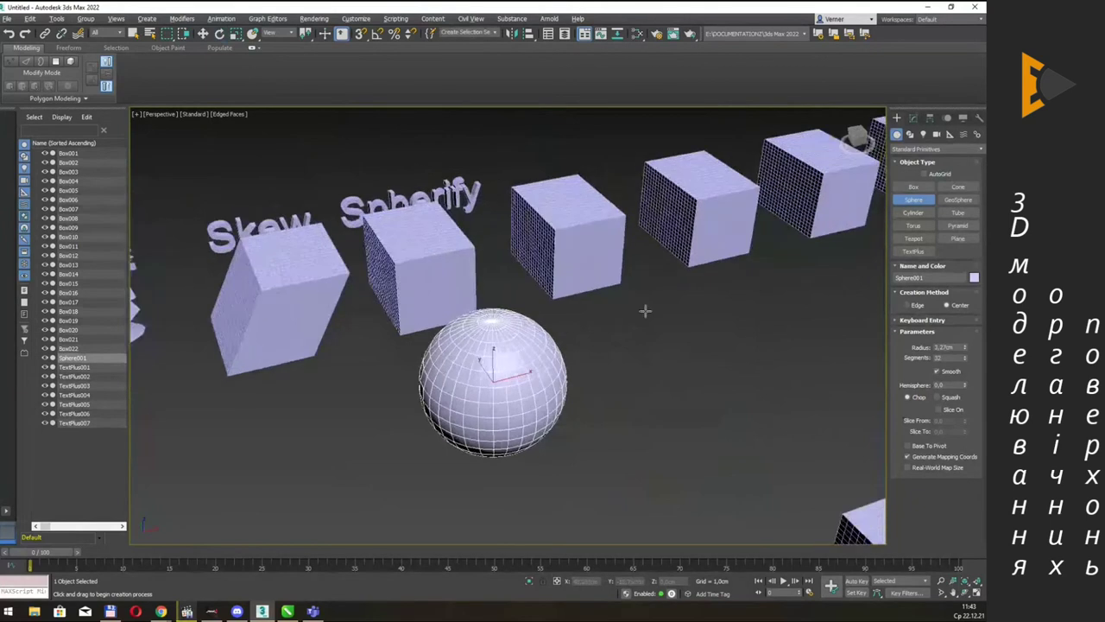
Draw a trial GeoSphere beside it, delete it, and reselect Sphere001.
click(958, 200)
drag(662, 361, 748, 363)
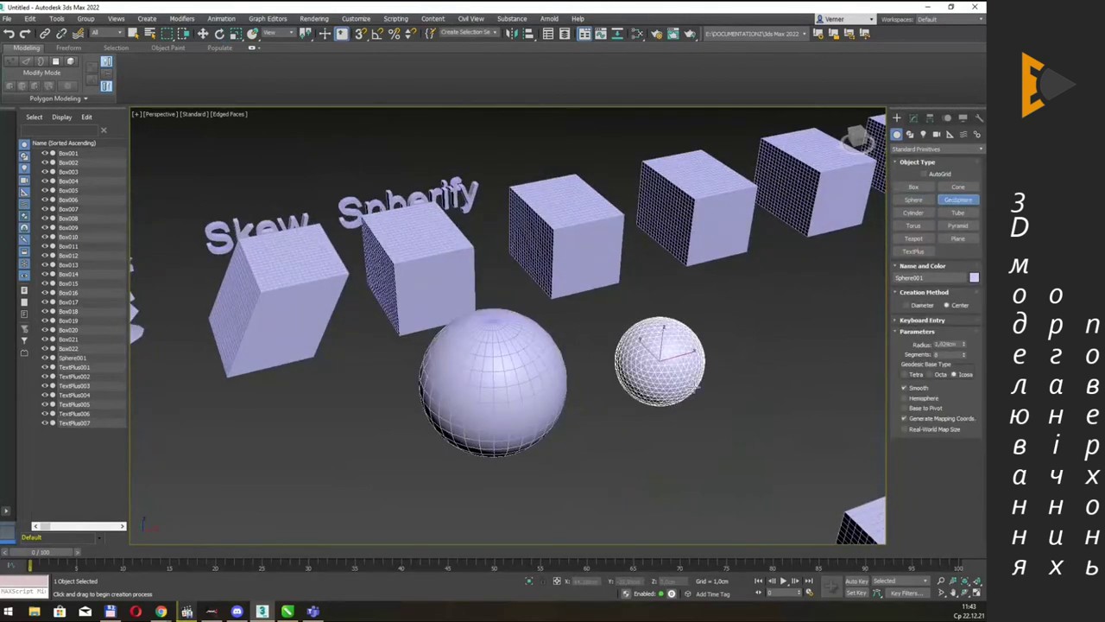
scroll(686, 321, up, 4)
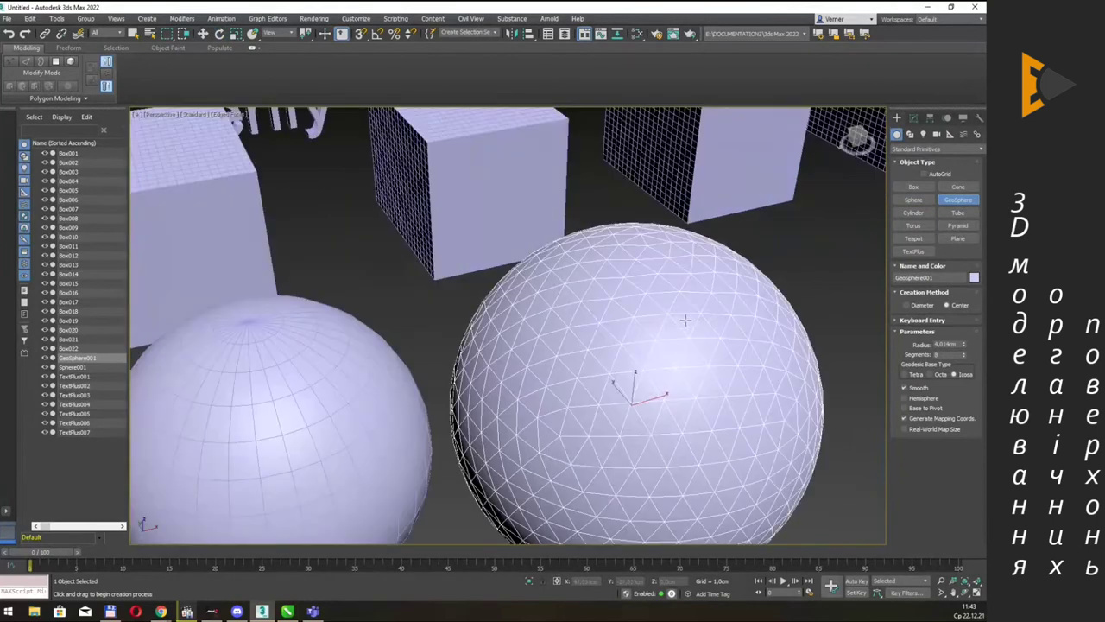
scroll(610, 317, down, 3)
scroll(610, 317, down, 3)
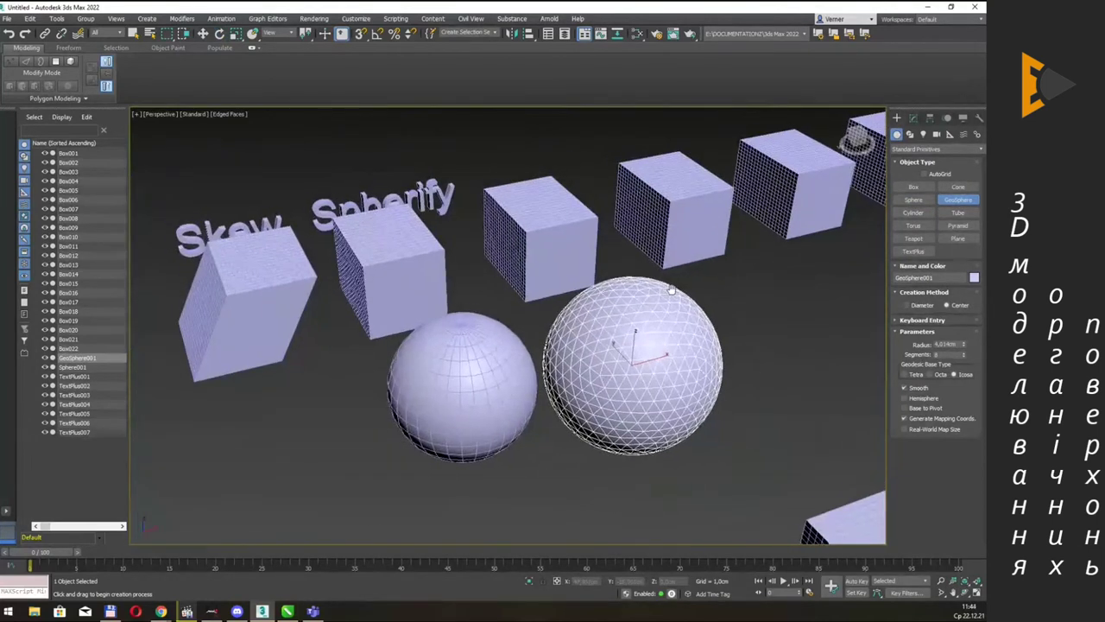
key(Delete)
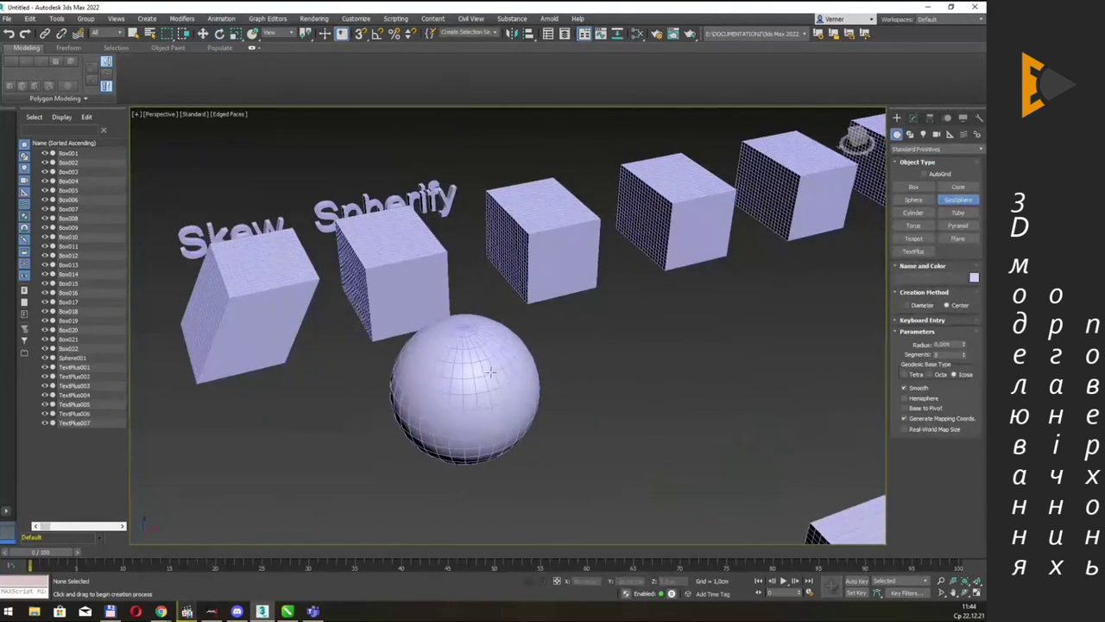
right_click(480, 372)
click(478, 373)
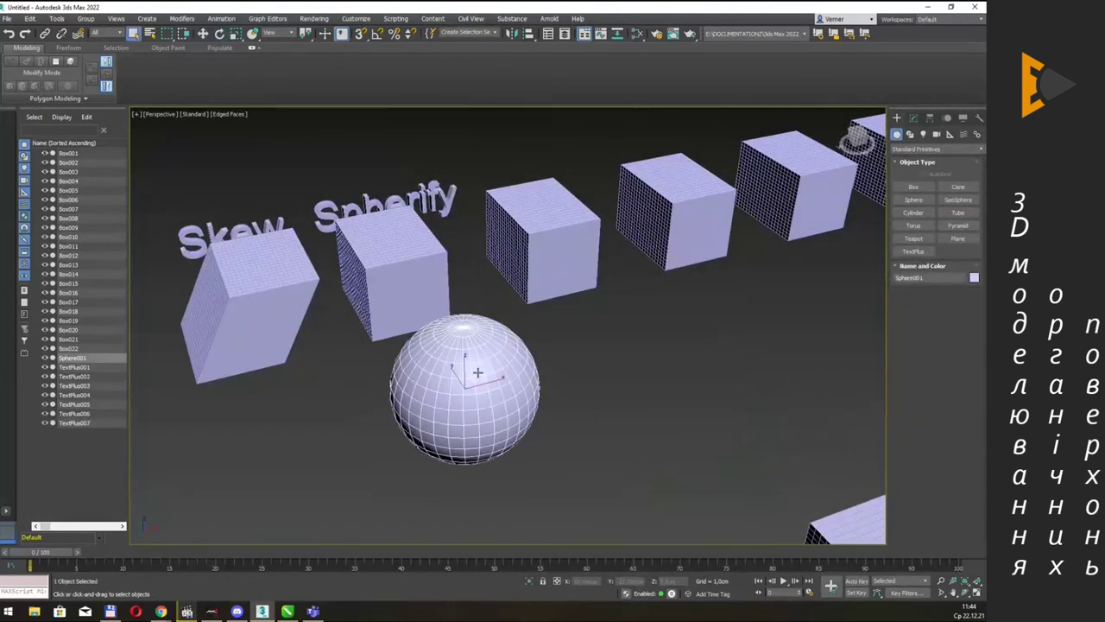
Delete Sphere001 and select Box006 under the Spherify label.
key(Delete)
middle_drag(559, 262, 601, 283)
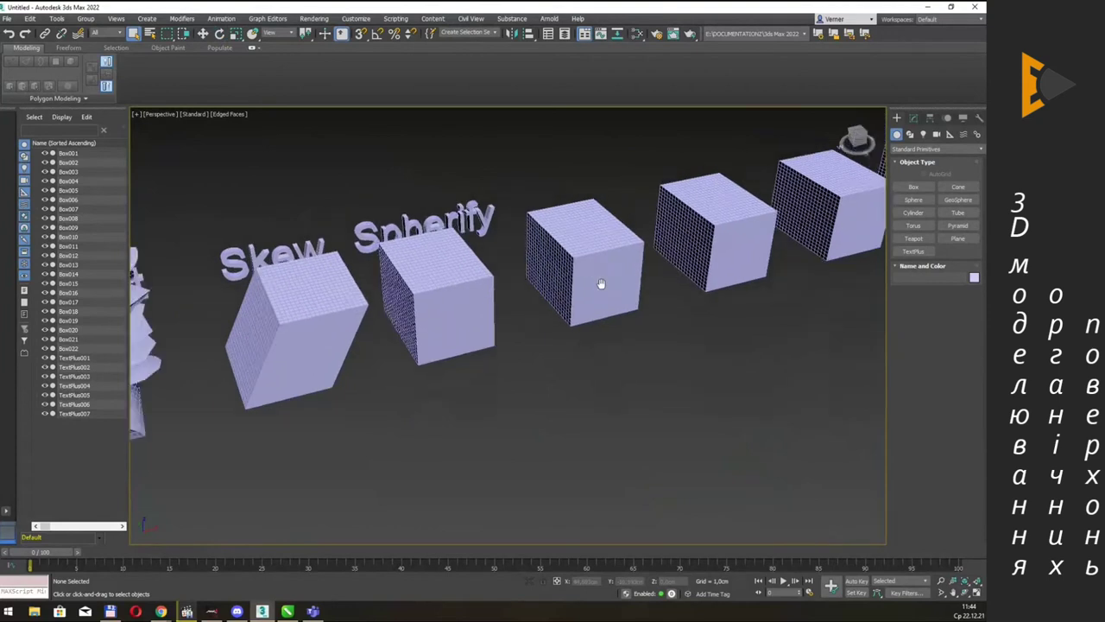
scroll(601, 283, up, 1)
scroll(467, 287, up, 1)
scroll(493, 285, up, 1)
scroll(556, 261, up, 1)
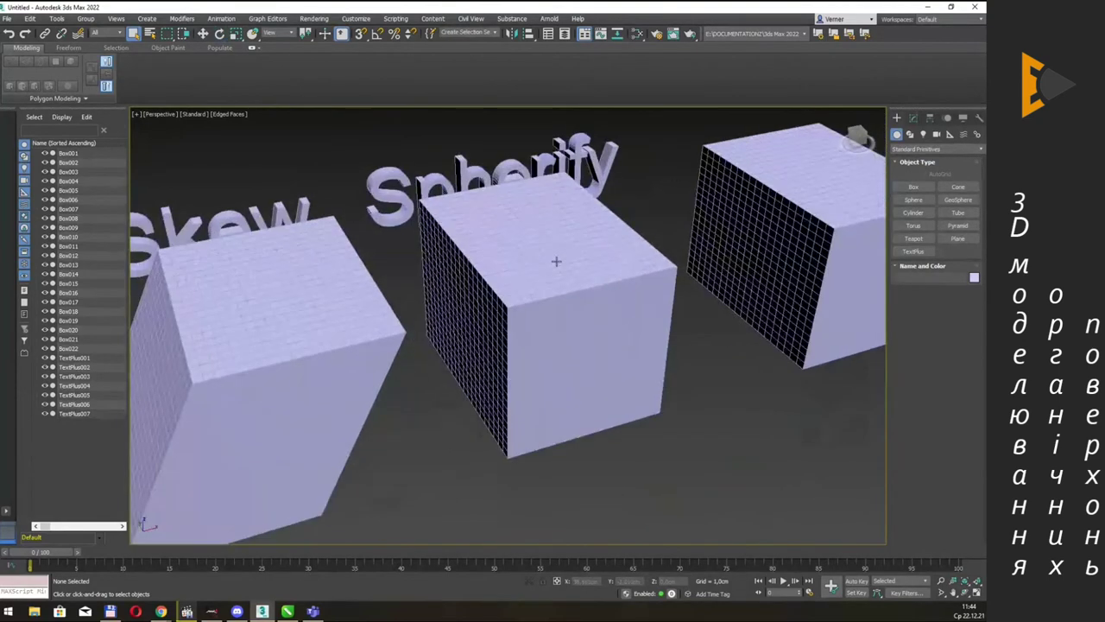
click(556, 261)
scroll(580, 255, up, 1)
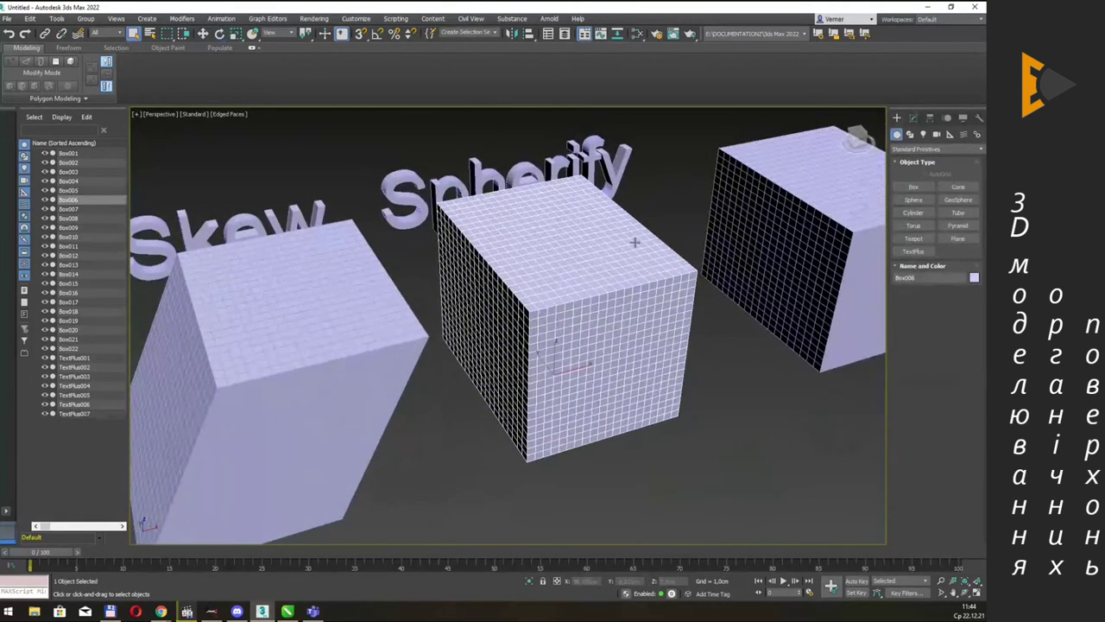
middle_drag(635, 243, 599, 239)
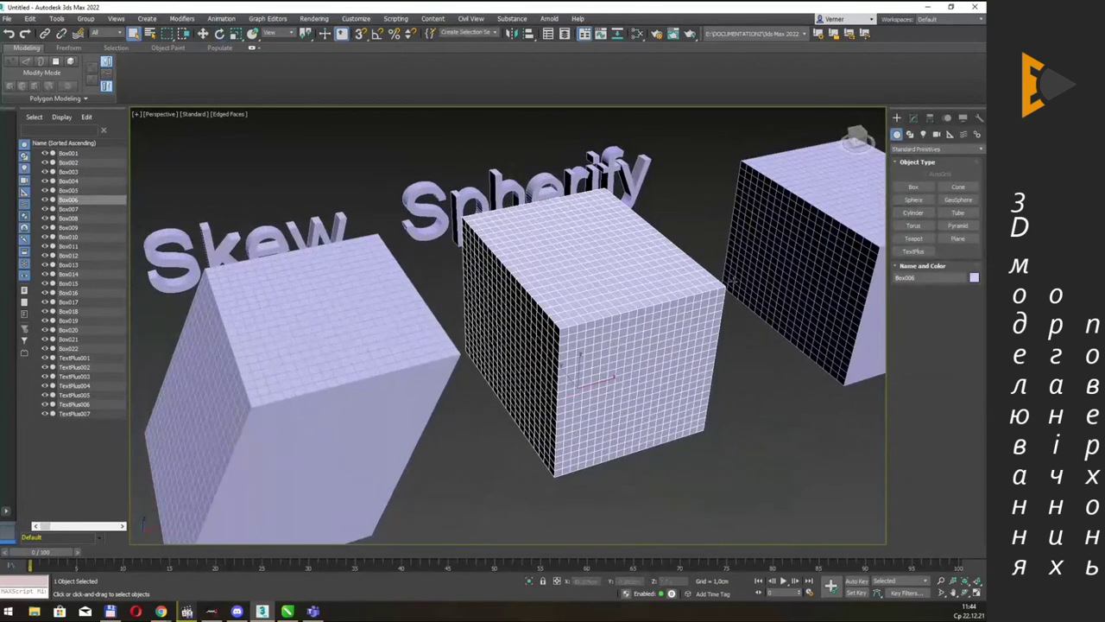
Add a Spherify modifier to Box006, test the Percent, and leave it at 100.
click(915, 117)
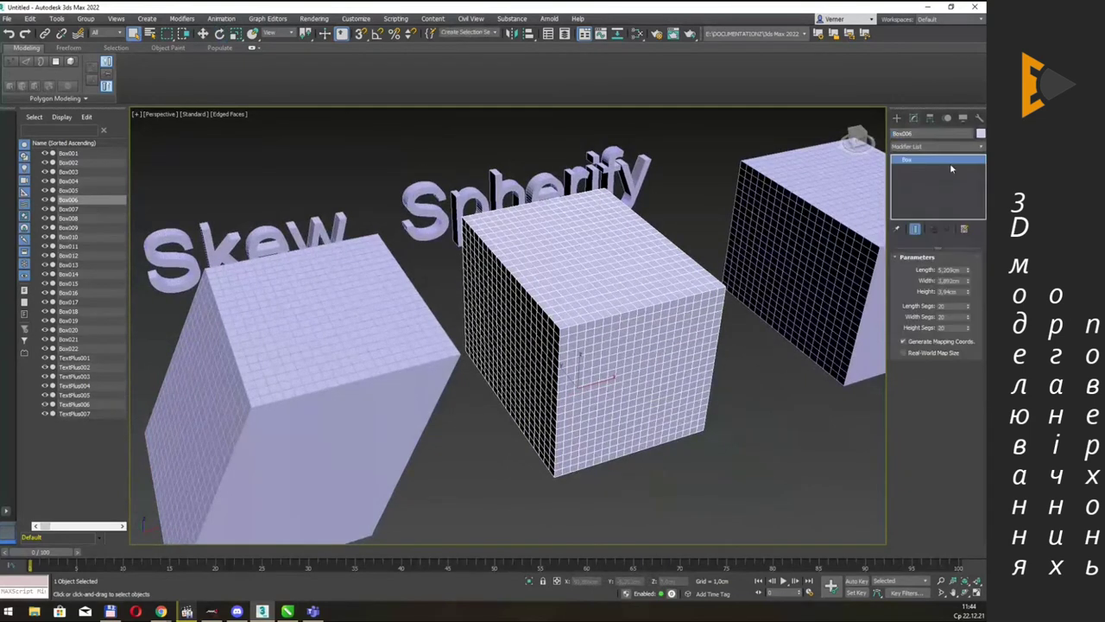
click(981, 150)
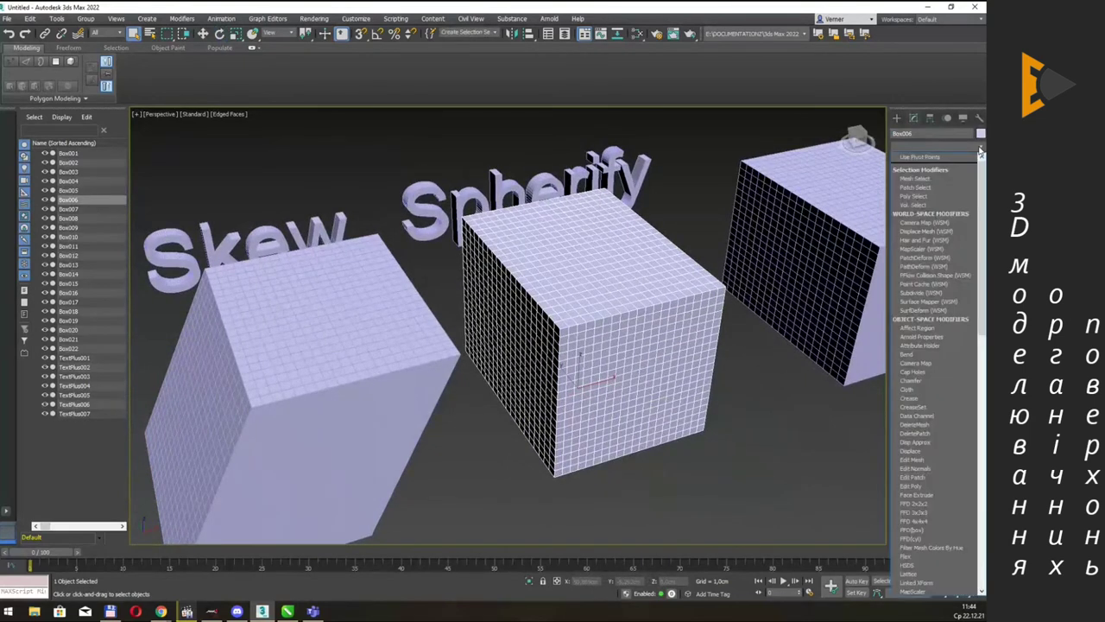
text(sh)
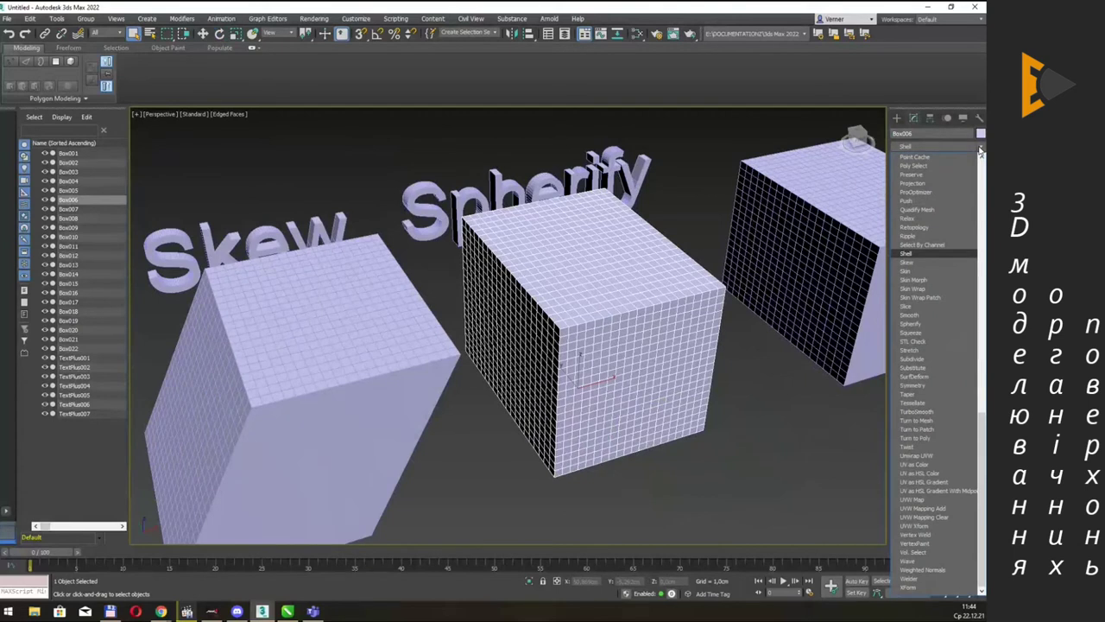
text(sp)
key(Return)
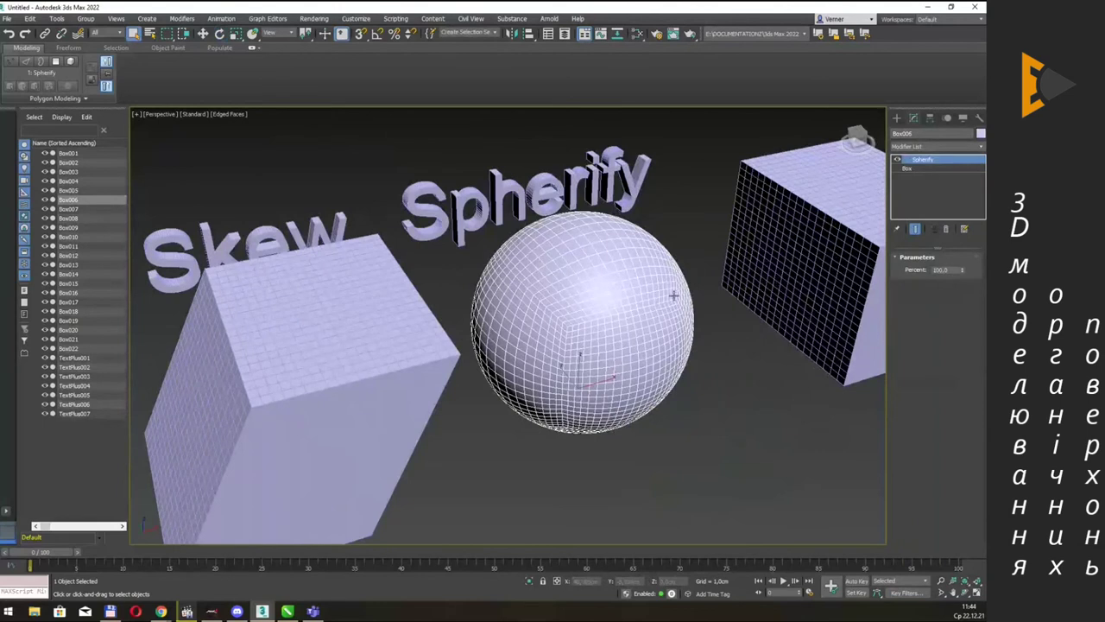
alt+middle_drag(649, 284, 643, 286)
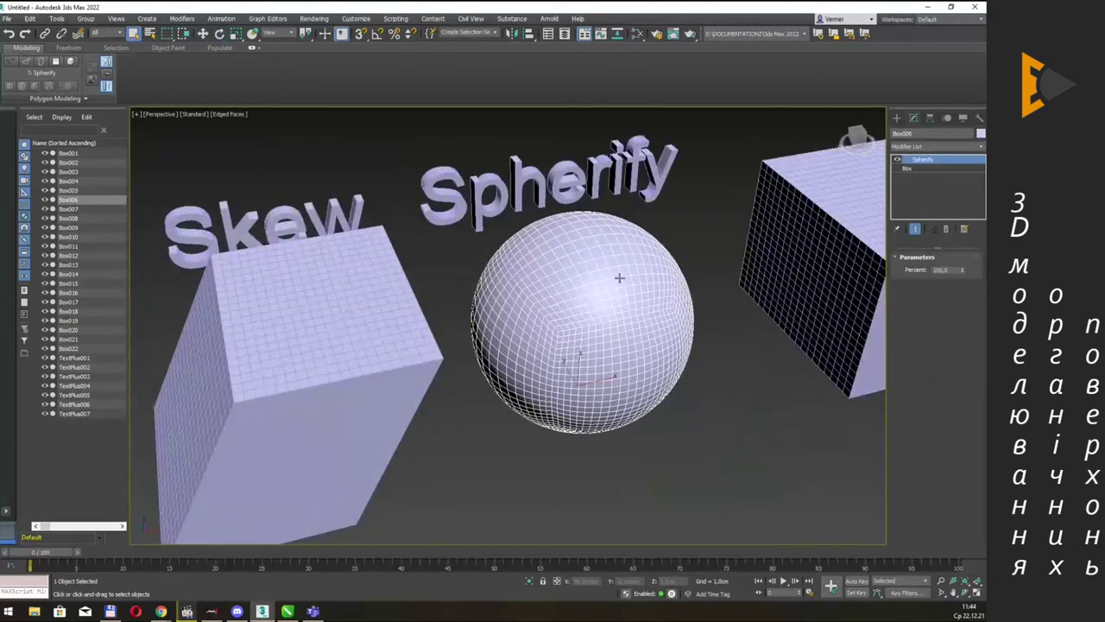
scroll(619, 277, up, 2)
mouse_move(629, 300)
alt+middle_down()
mouse_move(600, 328)
mouse_move(513, 311)
mouse_move(616, 311)
mouse_move(629, 198)
mouse_move(602, 289)
mouse_move(610, 302)
mouse_move(603, 281)
mouse_move(630, 279)
mouse_move(604, 316)
mouse_move(599, 259)
mouse_move(617, 267)
alt+middle_up()
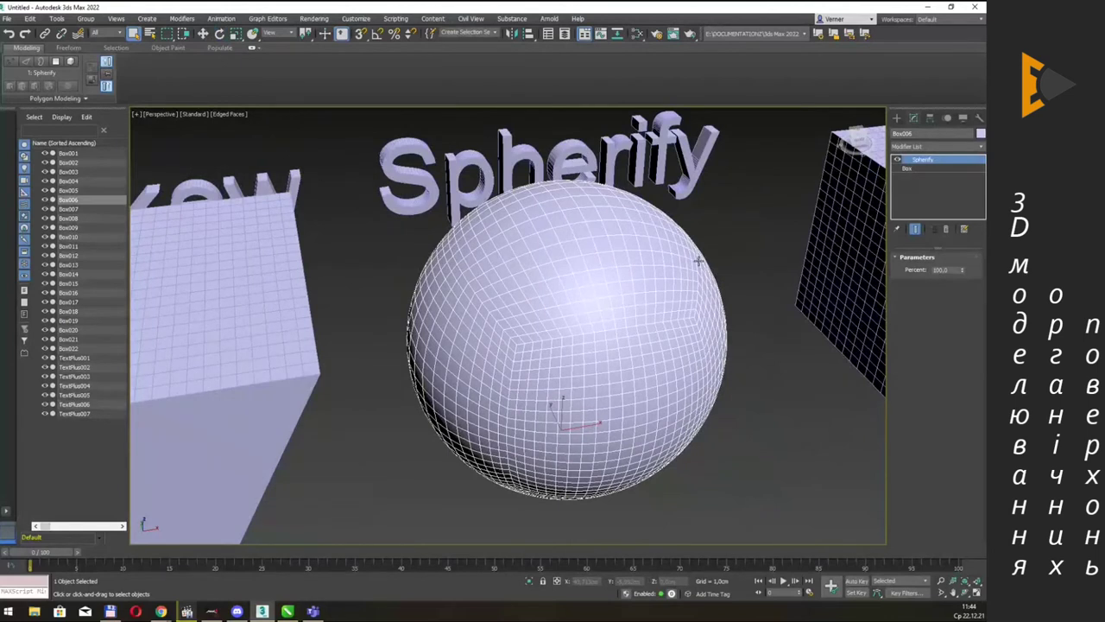
mouse_move(962, 275)
mouse_down()
mouse_move(964, 316)
mouse_move(968, 275)
mouse_up()
mouse_move(729, 282)
alt+middle_down()
mouse_move(745, 239)
mouse_move(635, 280)
alt+middle_up()
scroll(748, 252, down, 3)
key(alt+Tab)
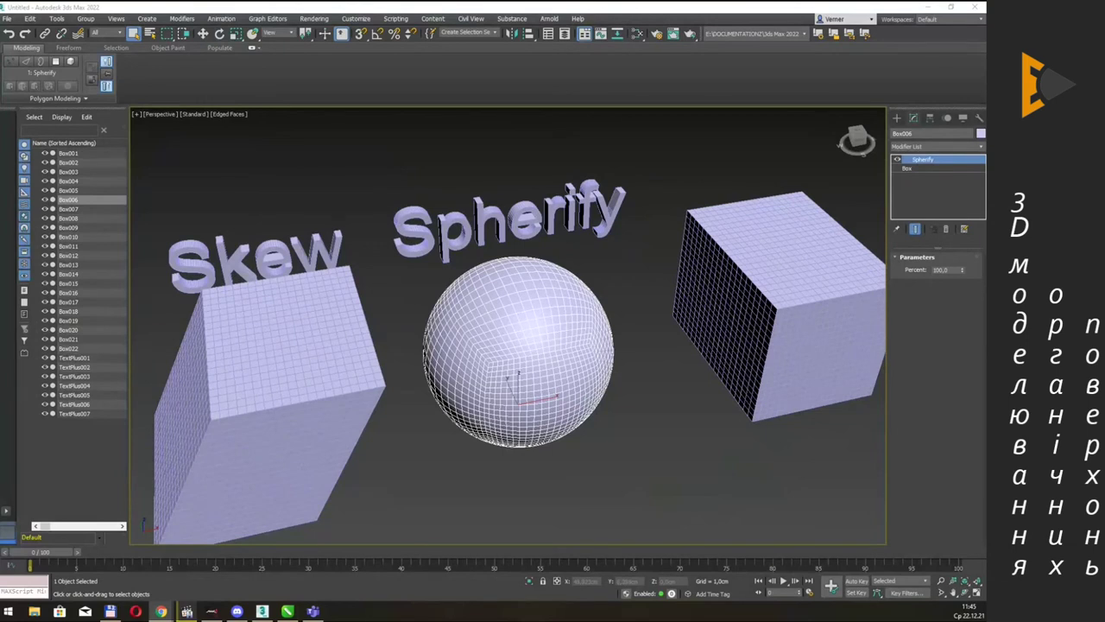
Remove the stray trailing 'w' from the Spherify text label.
alt+middle_drag(567, 215, 442, 252)
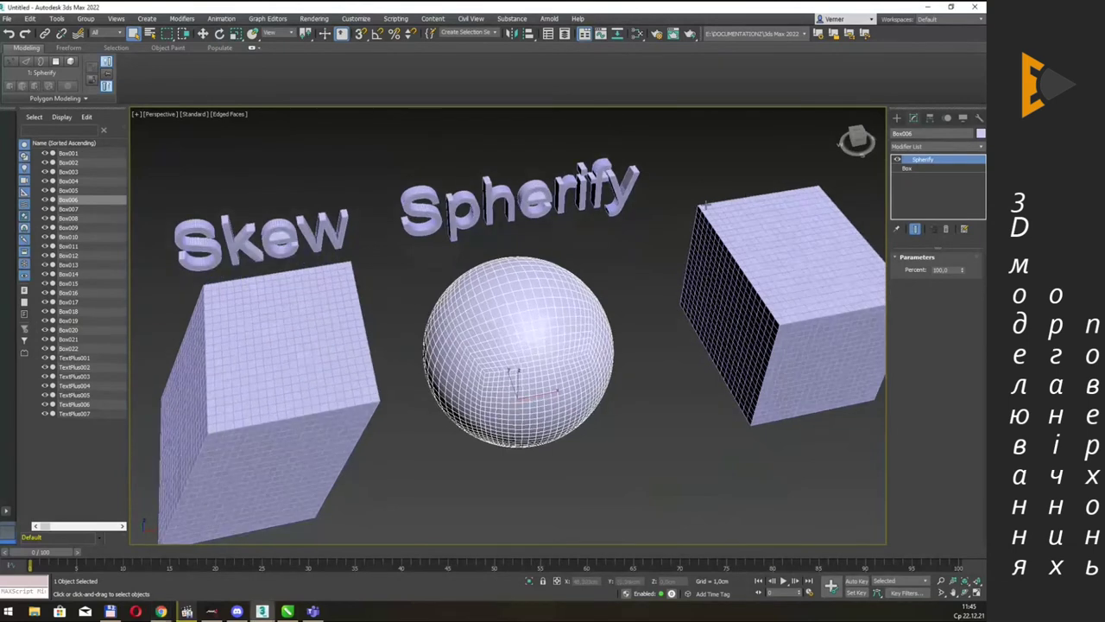
click(446, 240)
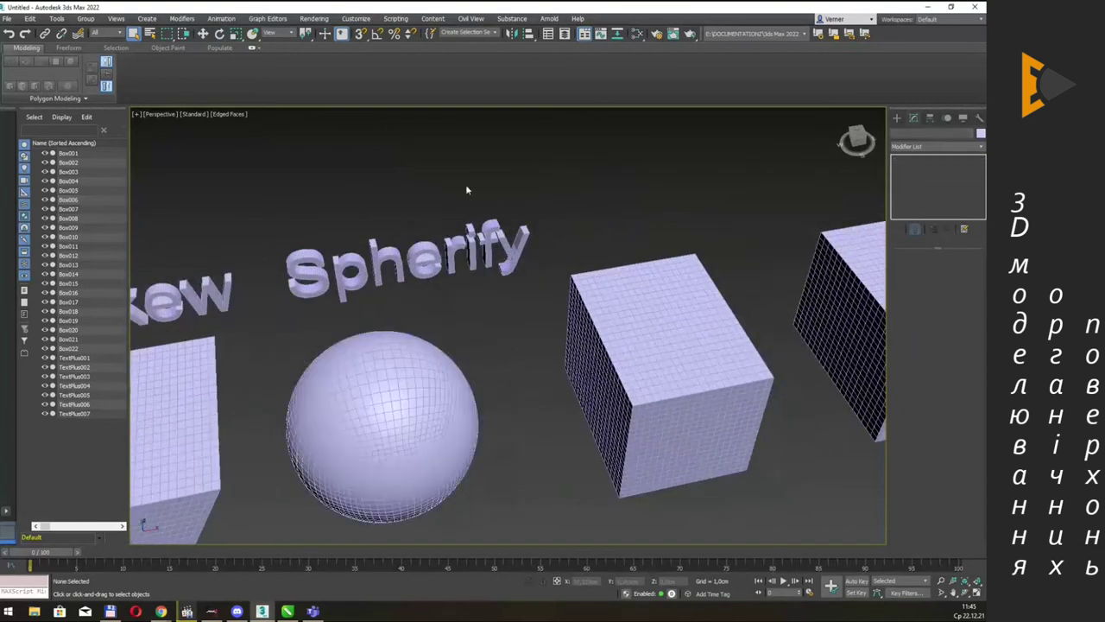
click(482, 269)
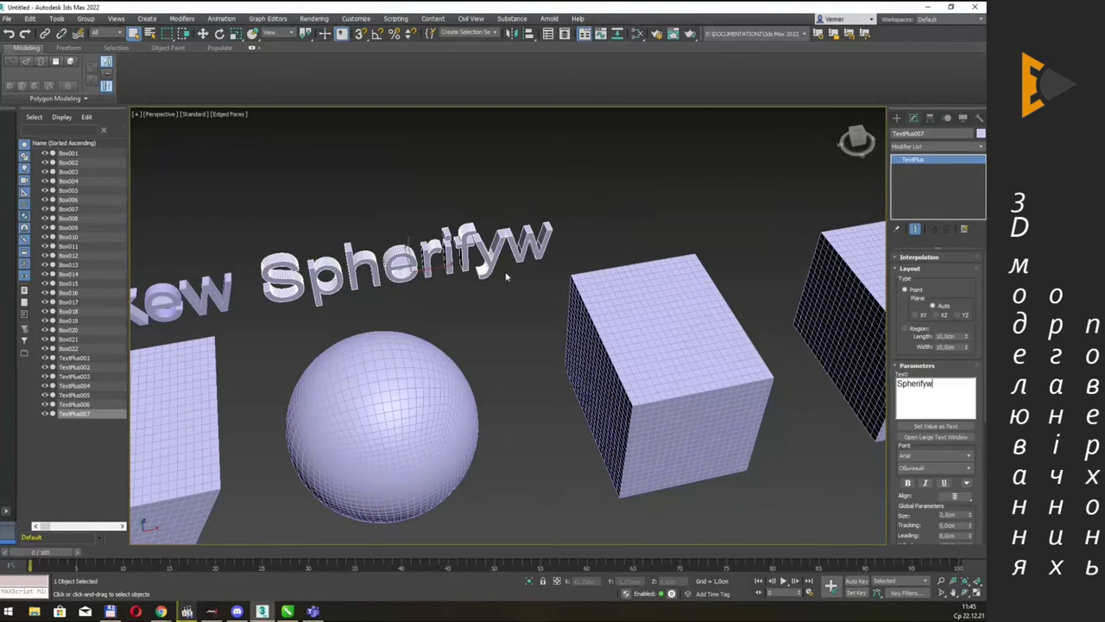
key(BackSpace)
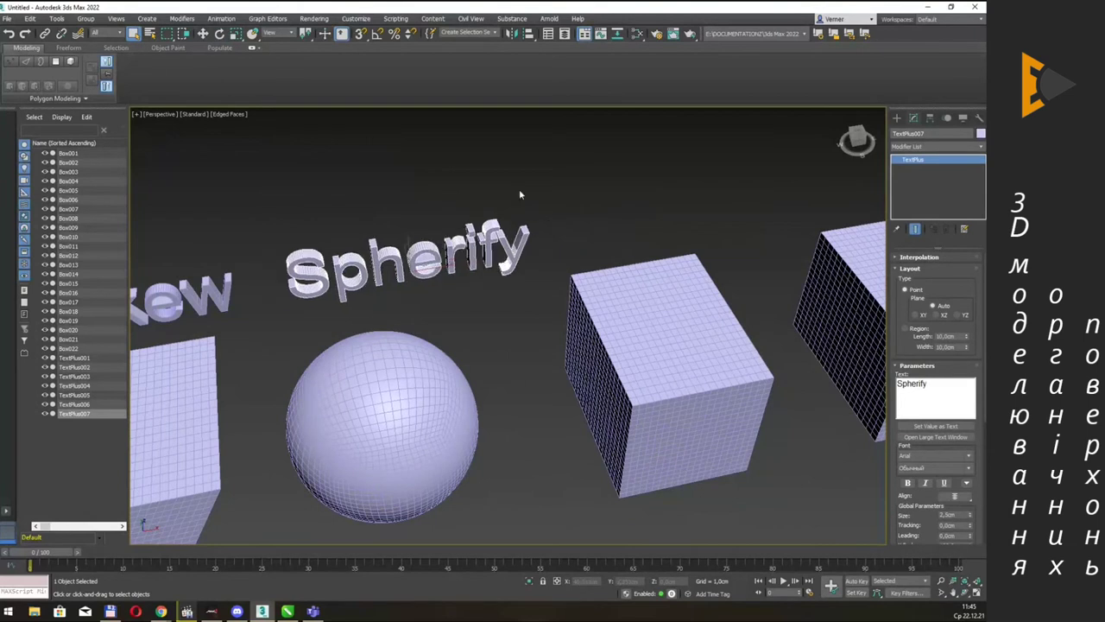
middle_drag(492, 173, 500, 178)
Clone the Spherify label up and to the right, change the copy to 'Lattice', and select Box007.
key(w)
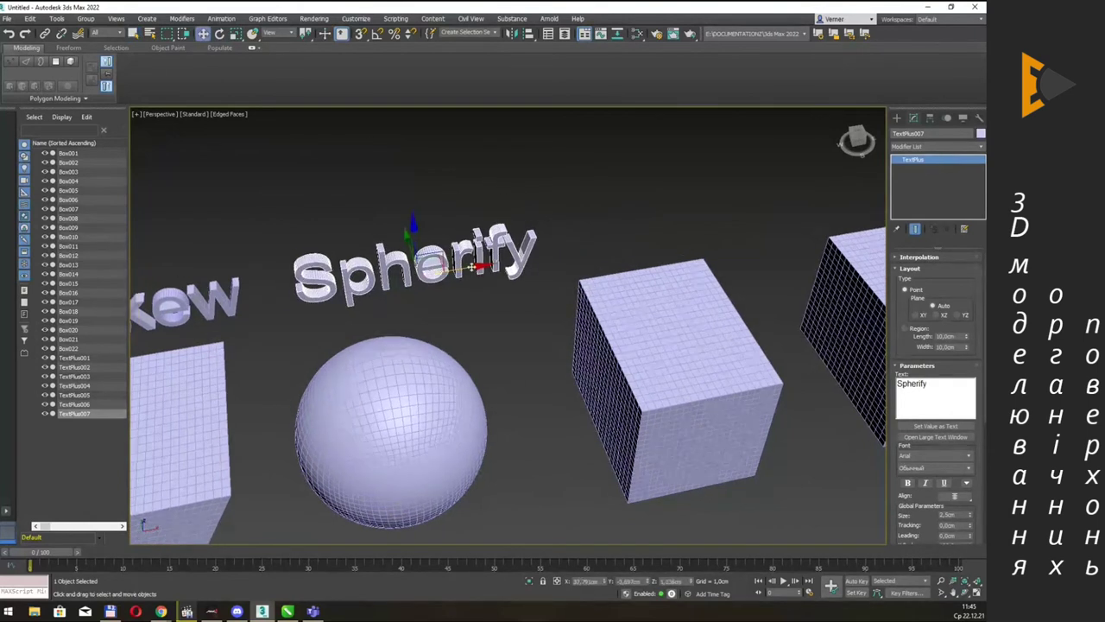
shift+drag(481, 285, 747, 246)
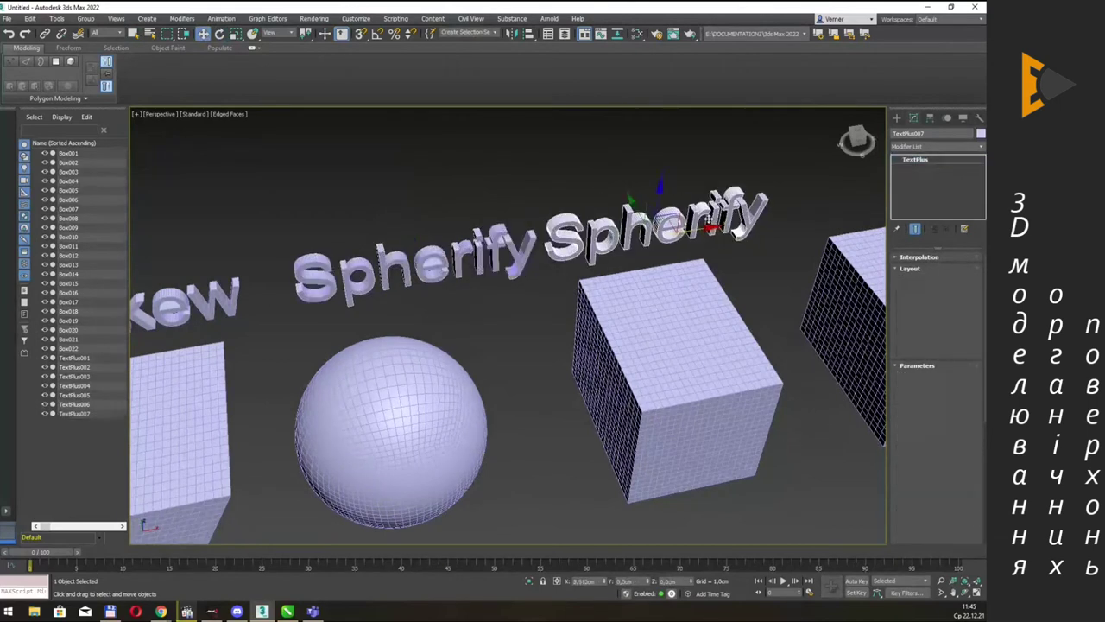
click(493, 350)
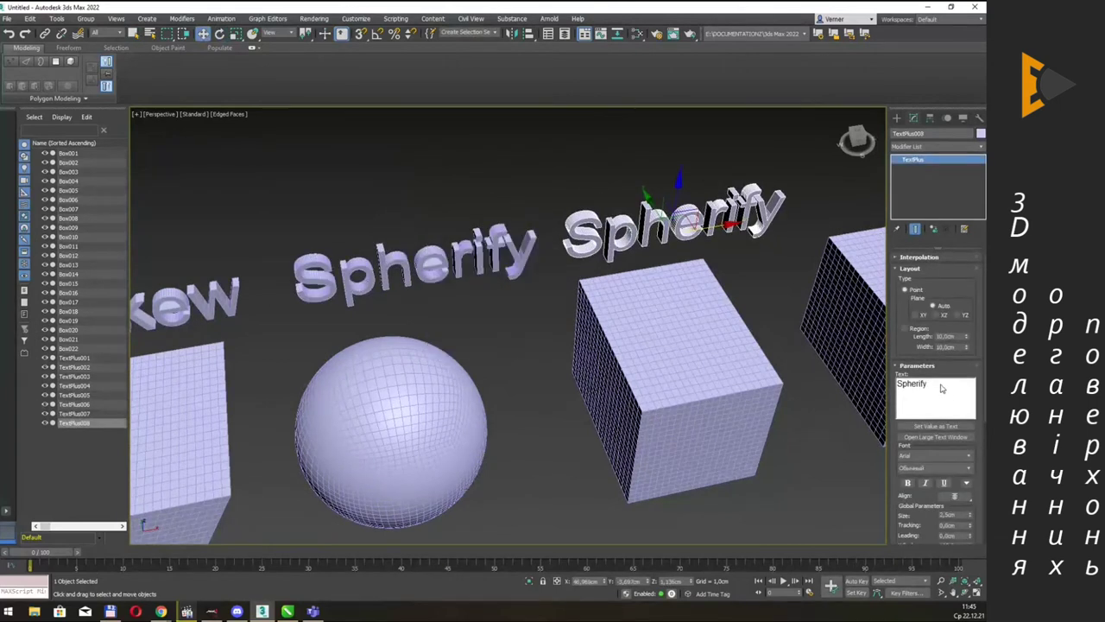
drag(929, 385, 868, 386)
text(L)
text(attice)
click(959, 425)
middle_drag(723, 304, 737, 318)
click(707, 341)
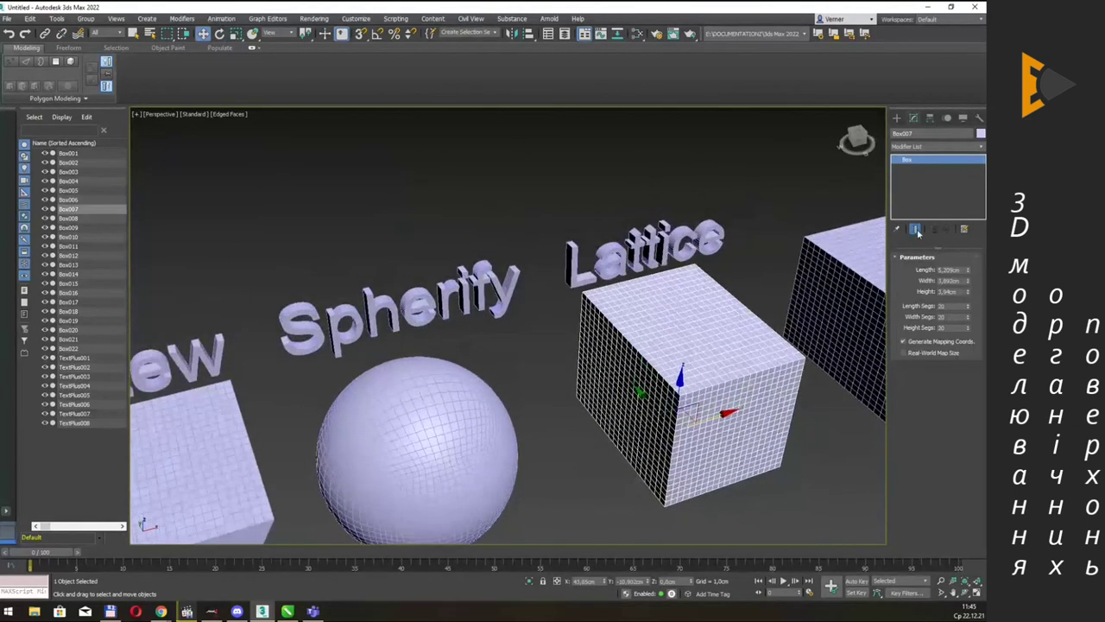
Apply a Lattice modifier to Box007 and reset the joint radius to zero.
click(981, 148)
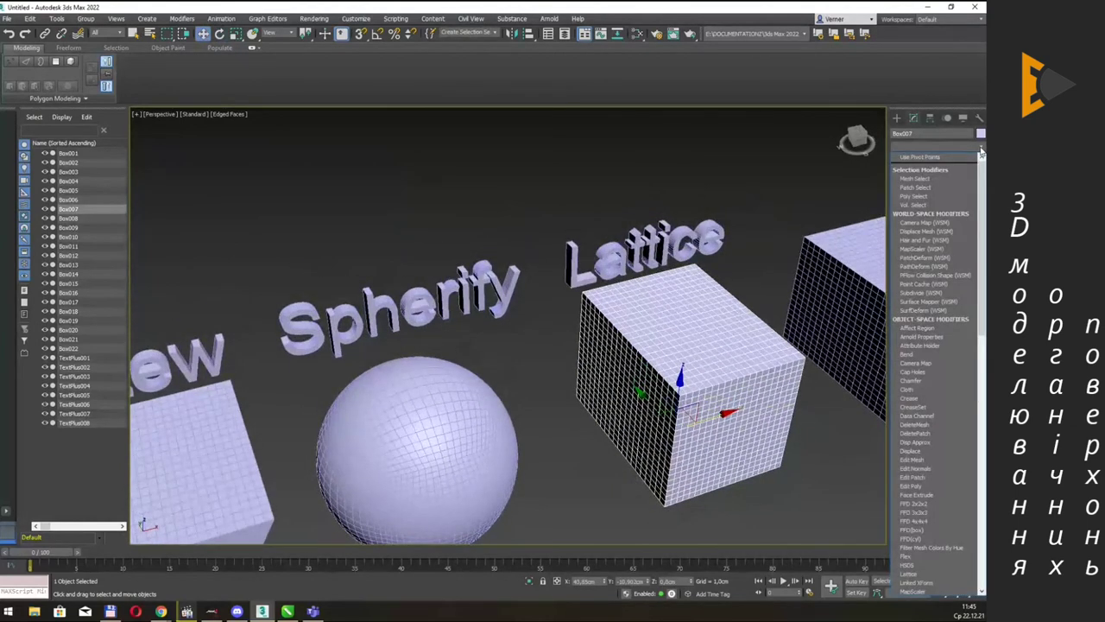
text(l)
key(Return)
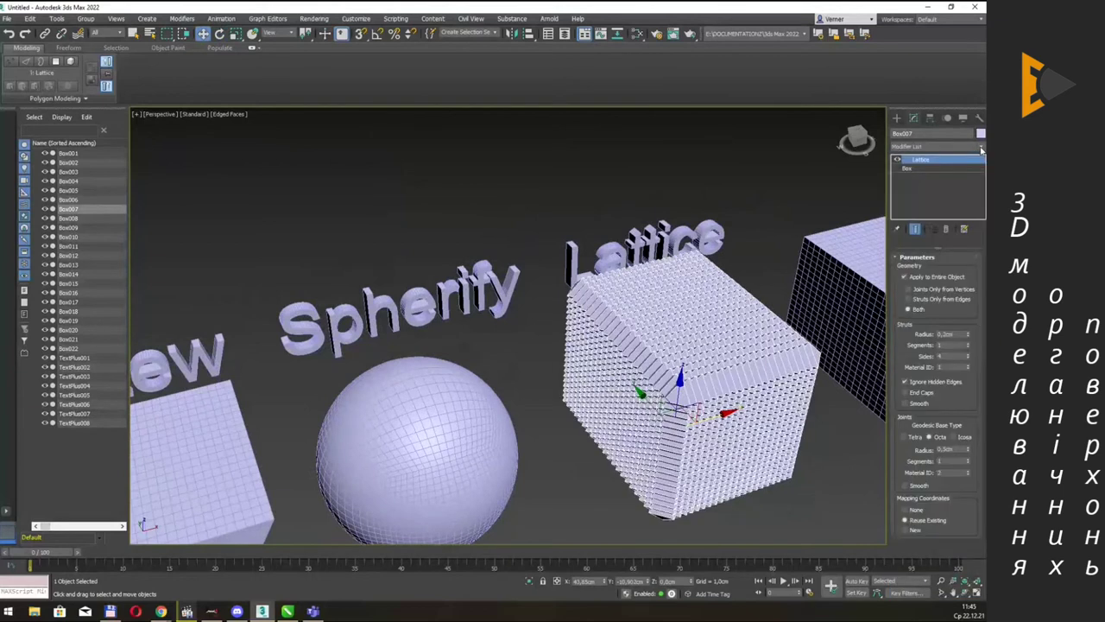
alt+middle_drag(750, 324, 687, 273)
scroll(686, 273, up, 2)
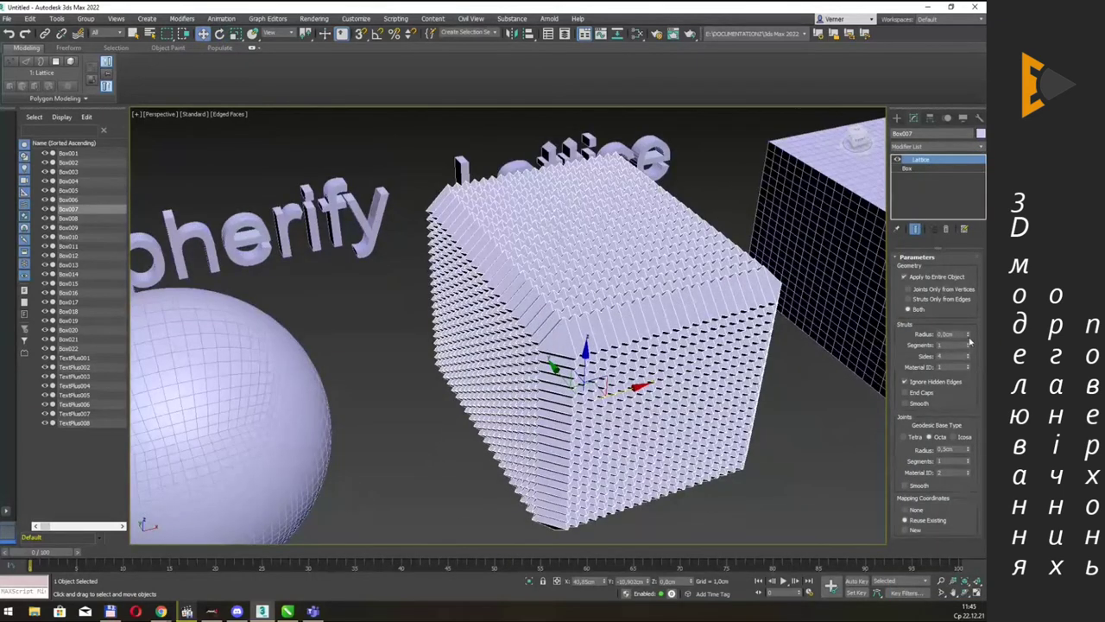
right_click(968, 452)
mouse_move(708, 287)
alt+middle_down()
mouse_move(721, 275)
mouse_move(713, 322)
alt+middle_up()
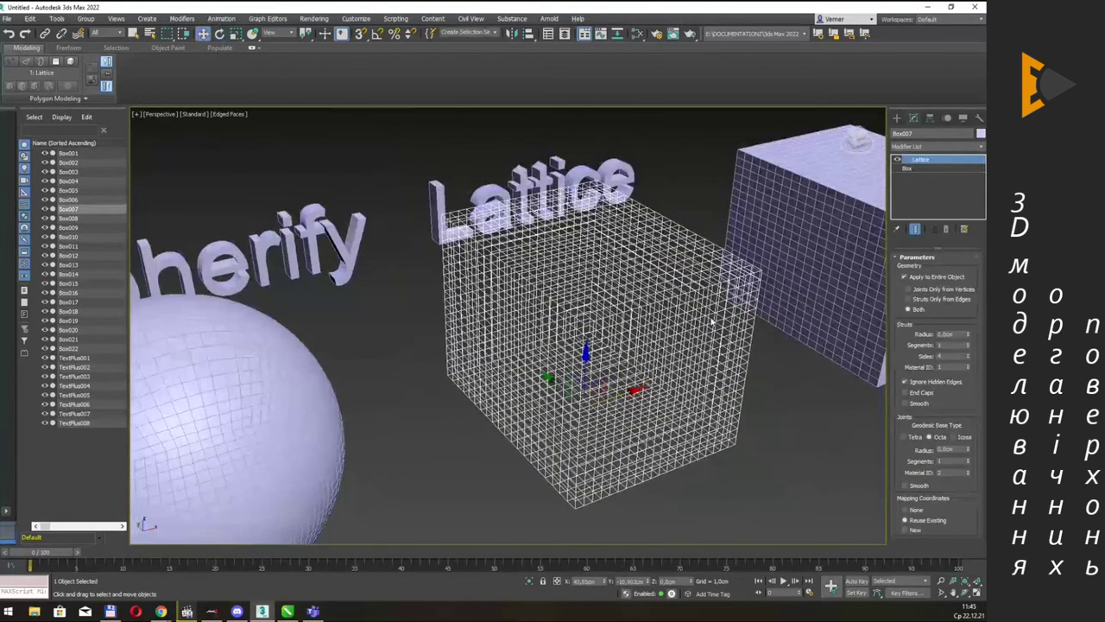
scroll(713, 322, up, 3)
middle_drag(657, 282, 494, 231)
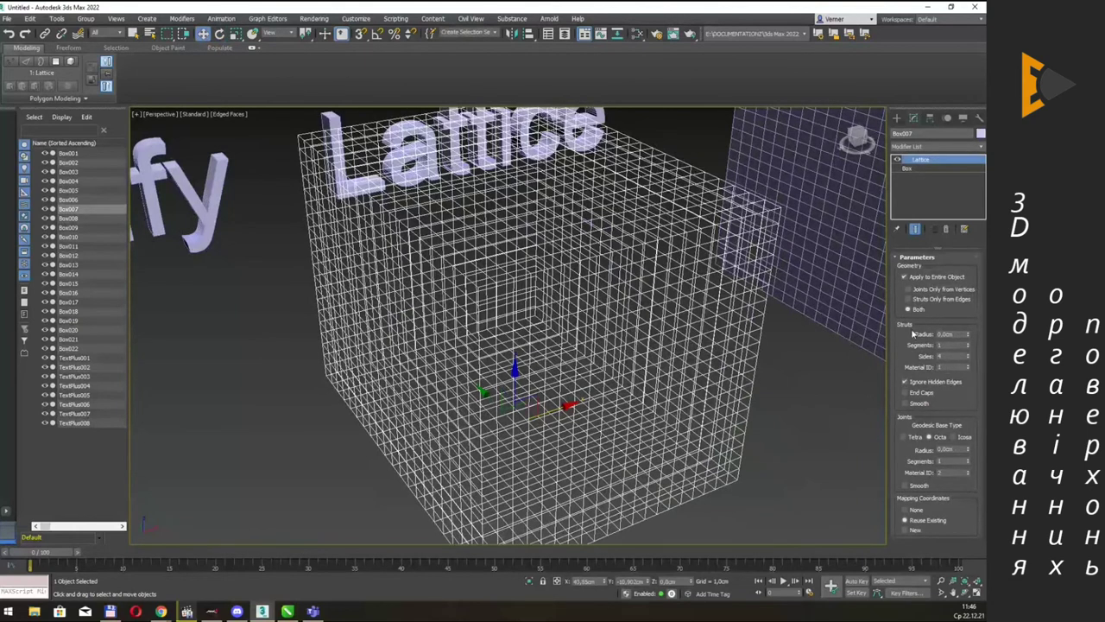
Try a 0.05 cm strut radius, then set it to 0.01 cm.
click(969, 333)
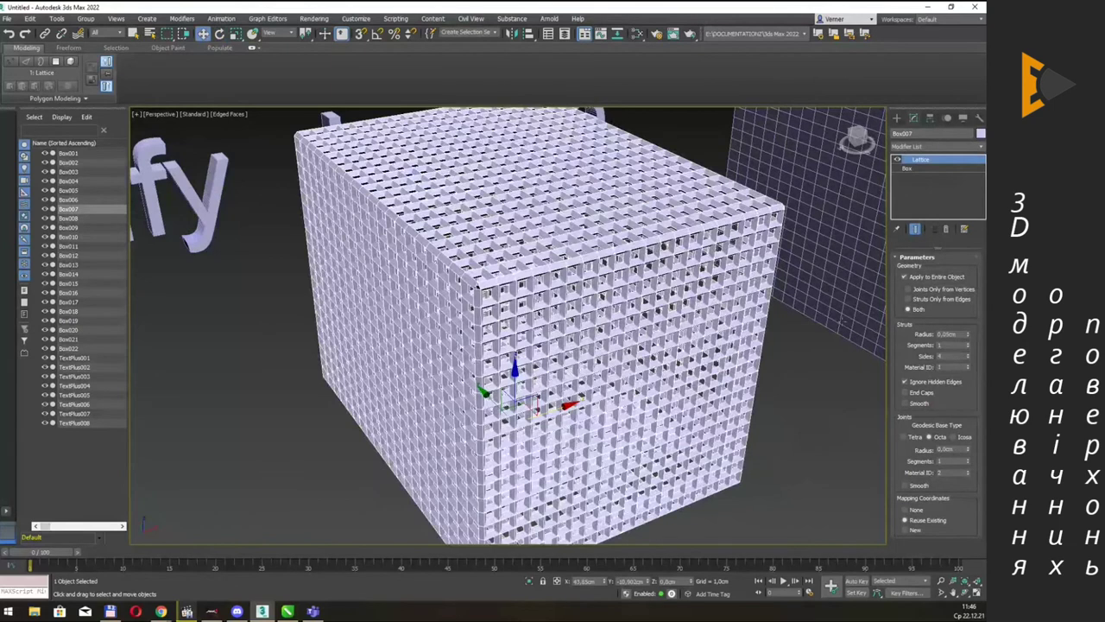
double_click(949, 334)
text(0,01)
key(Return)
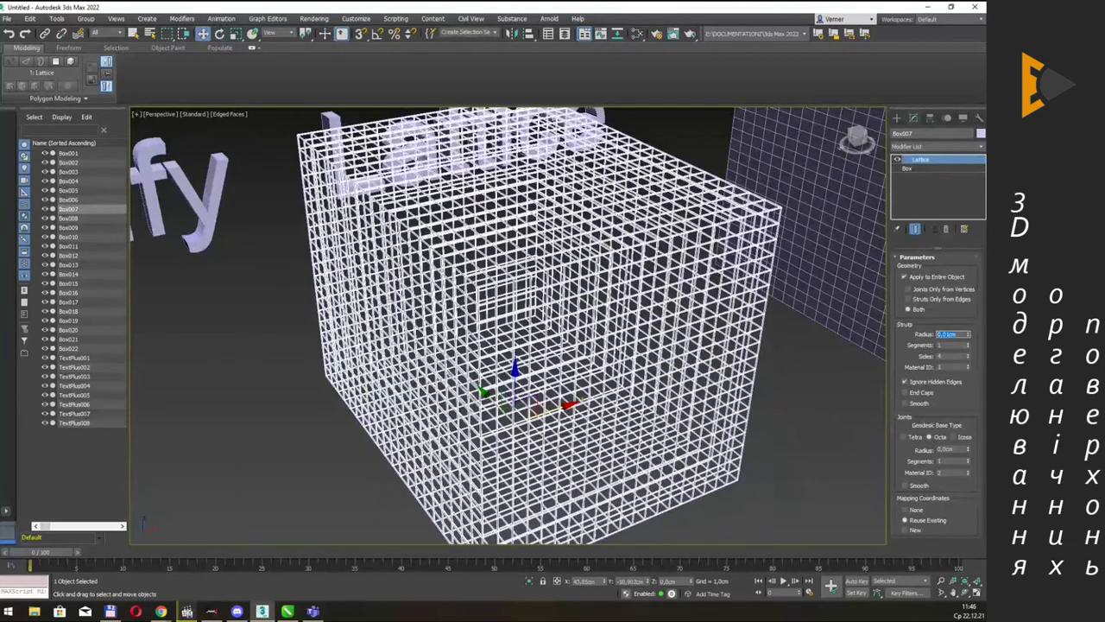
scroll(697, 259, up, 5)
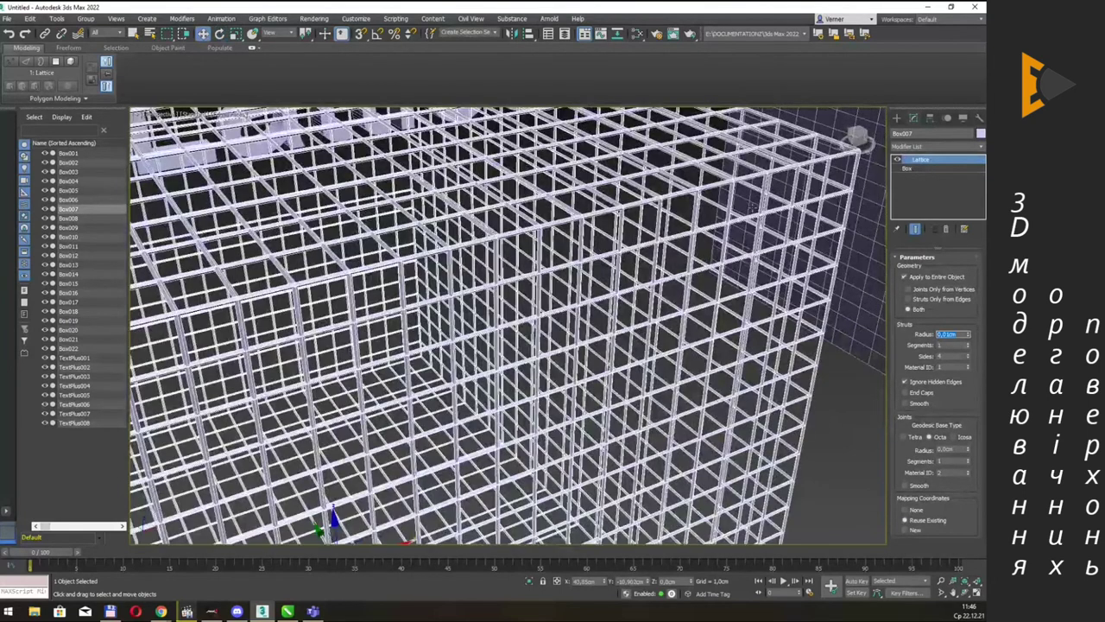
alt+middle_drag(759, 220, 726, 221)
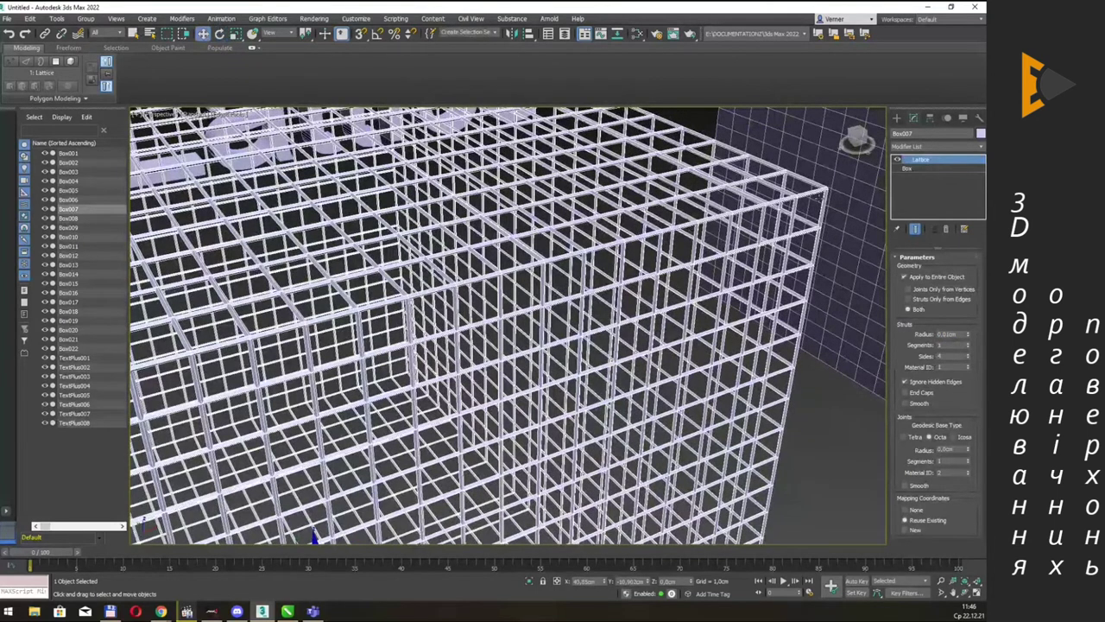
Raise the strut sides to about 9, then bring them back down to 4.
double_click(940, 356)
scroll(738, 224, up, 2)
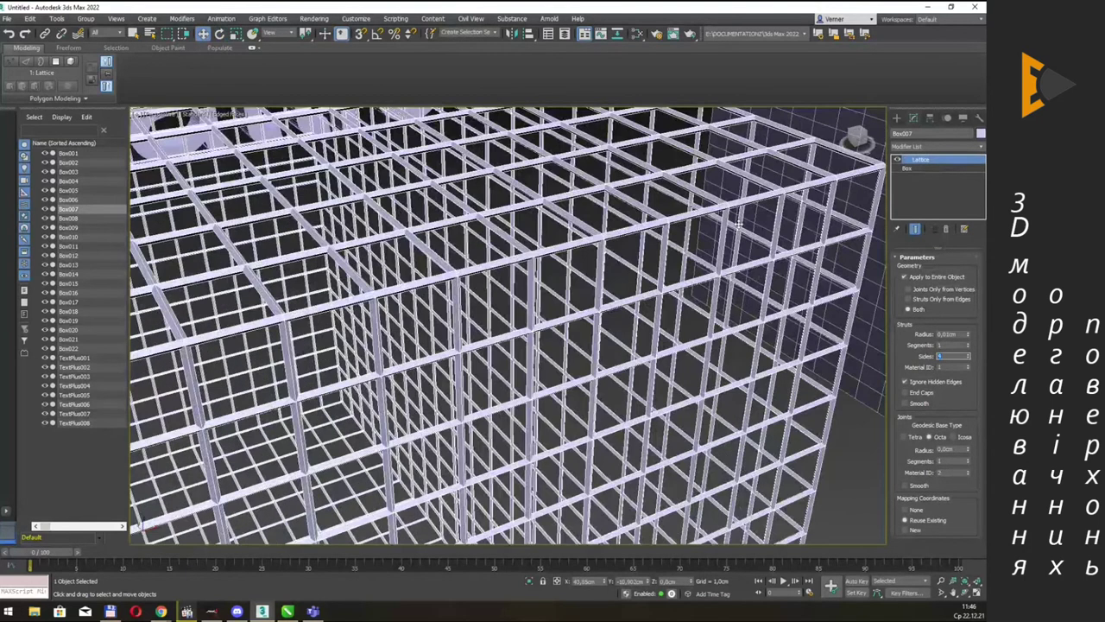
scroll(738, 224, up, 2)
click(967, 358)
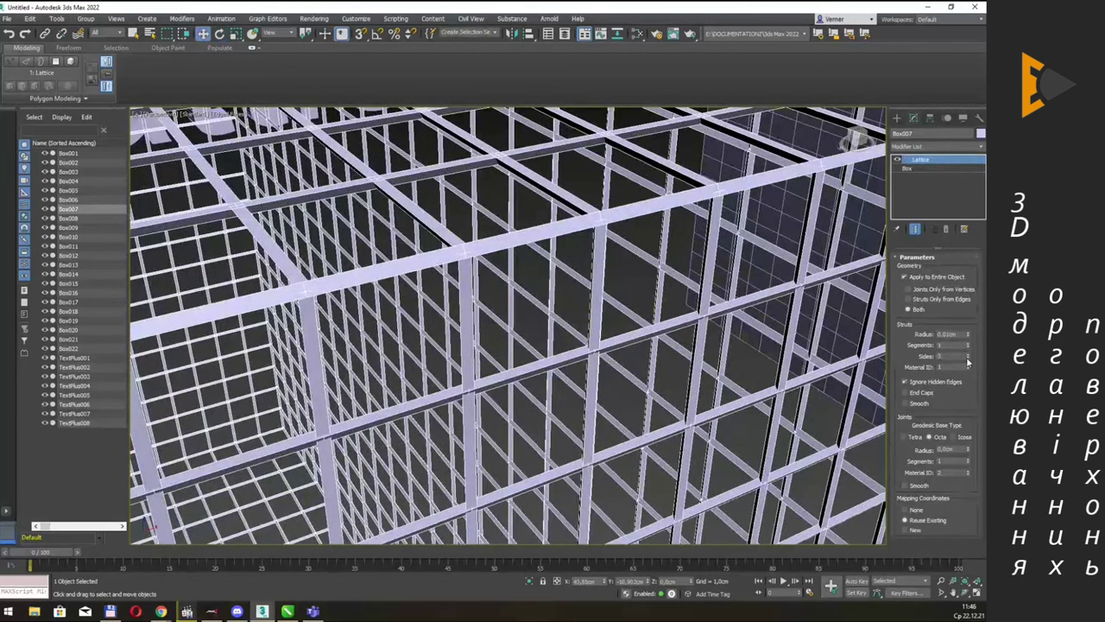
click(969, 358)
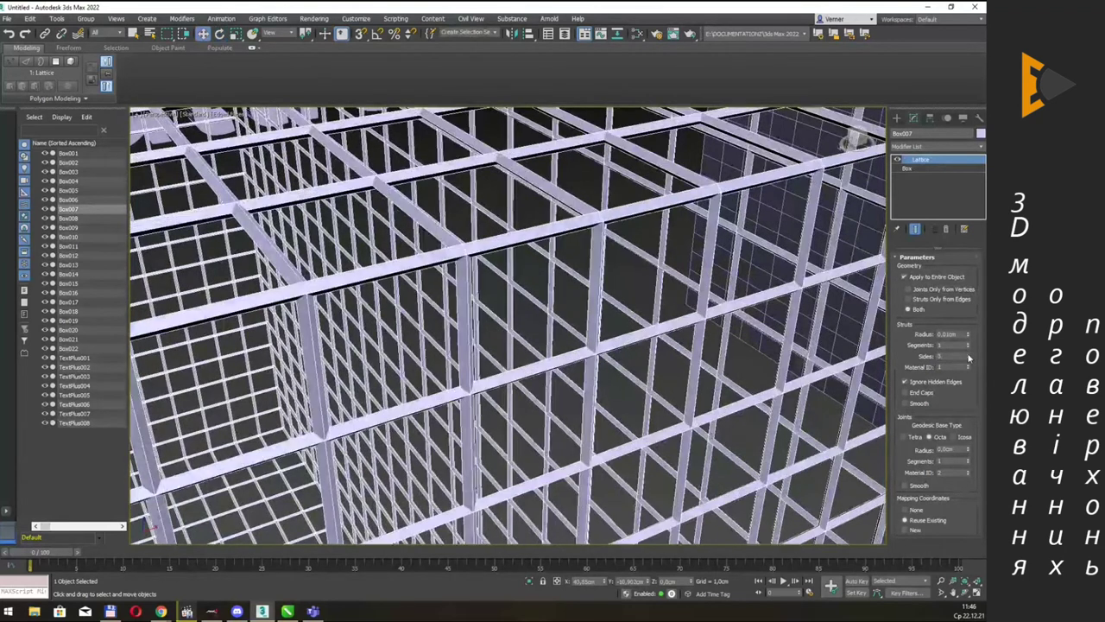
click(968, 357)
click(969, 357)
click(969, 357)
click(968, 357)
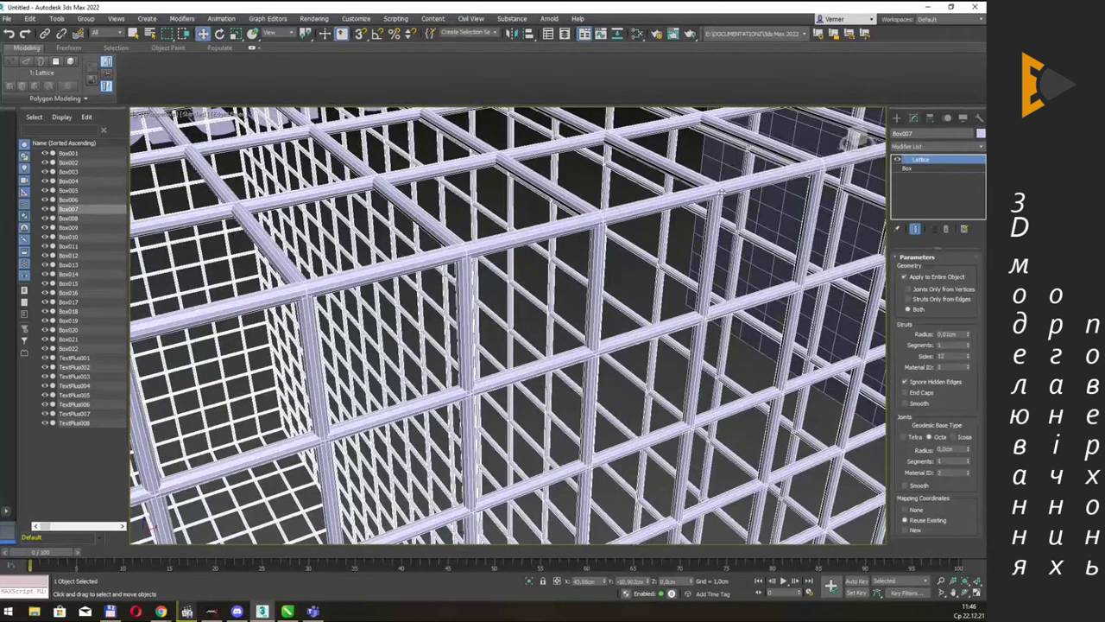
click(968, 359)
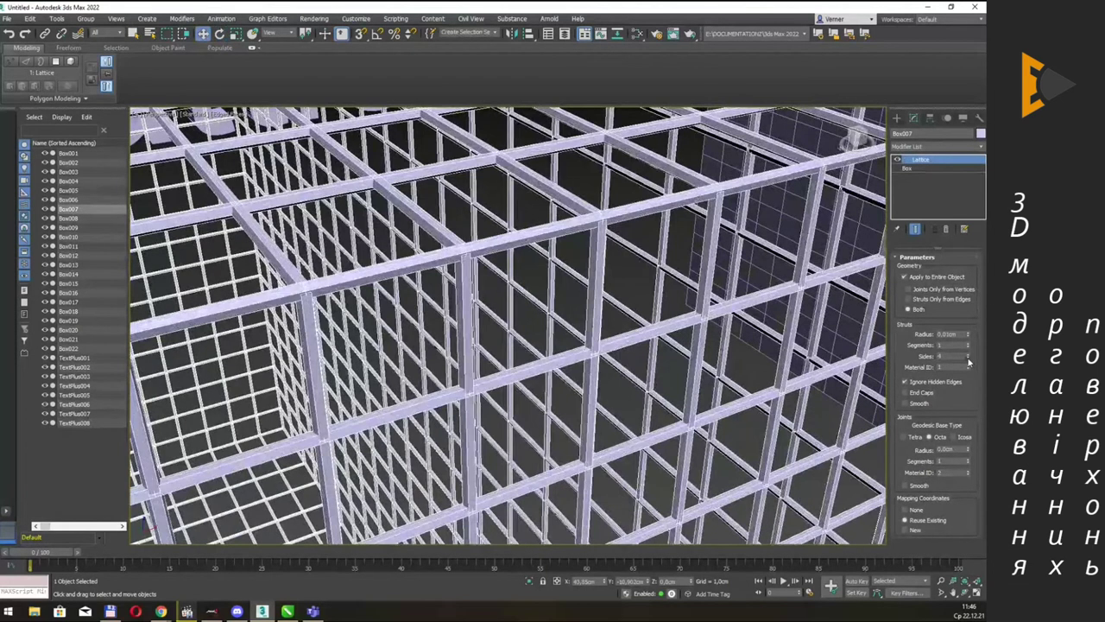
click(968, 360)
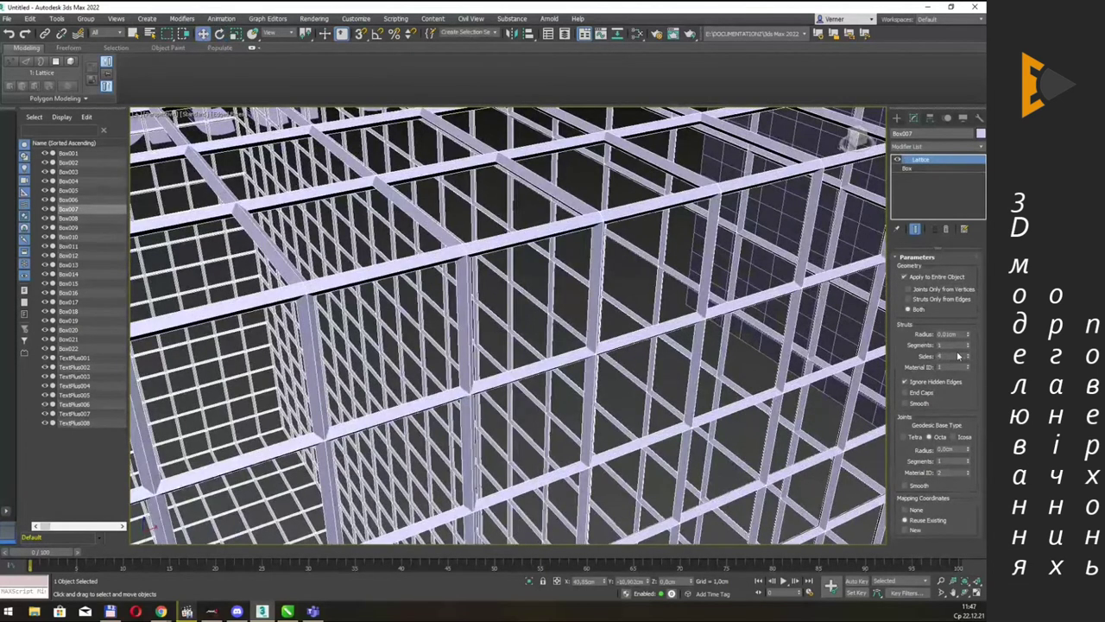
Test thicker strut radii around 0.25 cm, then undo back to a thin 0.03 cm radius.
double_click(947, 334)
click(969, 336)
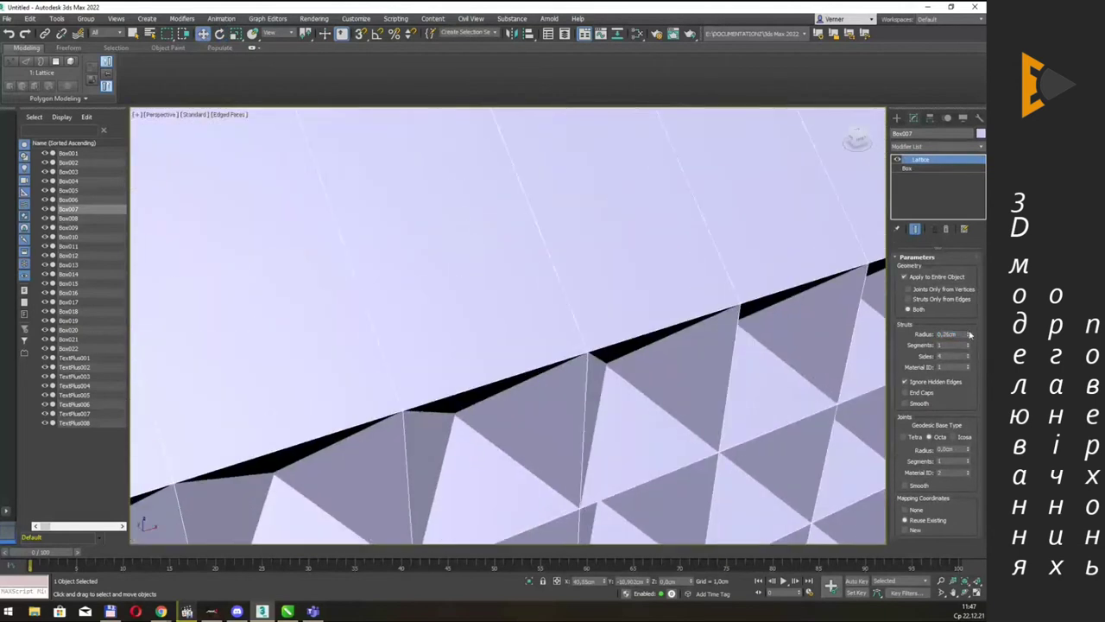
click(969, 336)
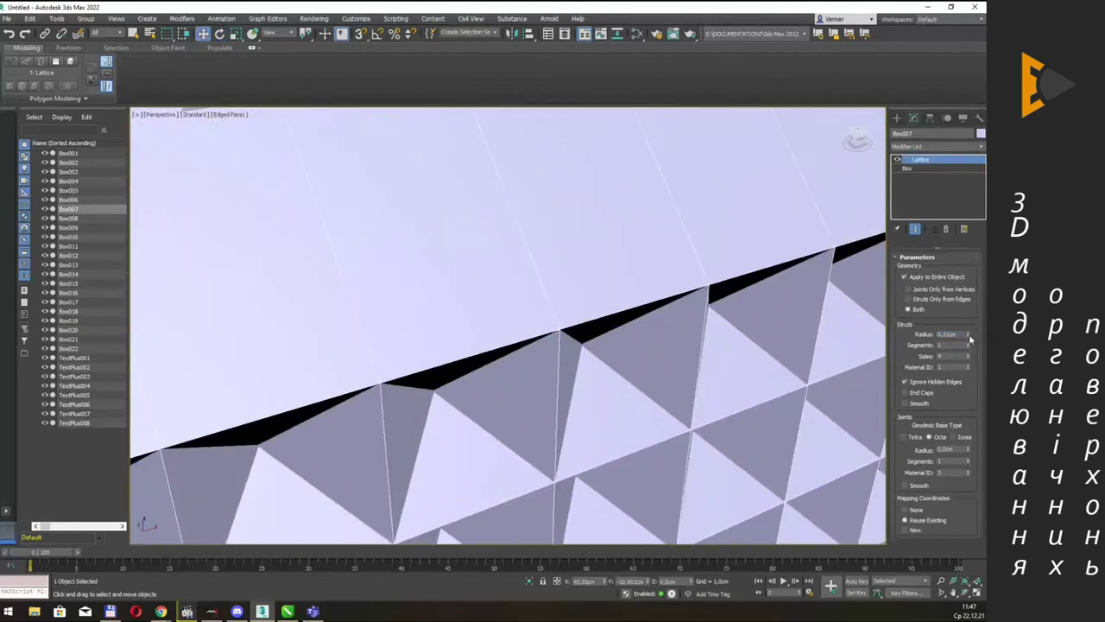
click(969, 336)
key(ctrl+z)
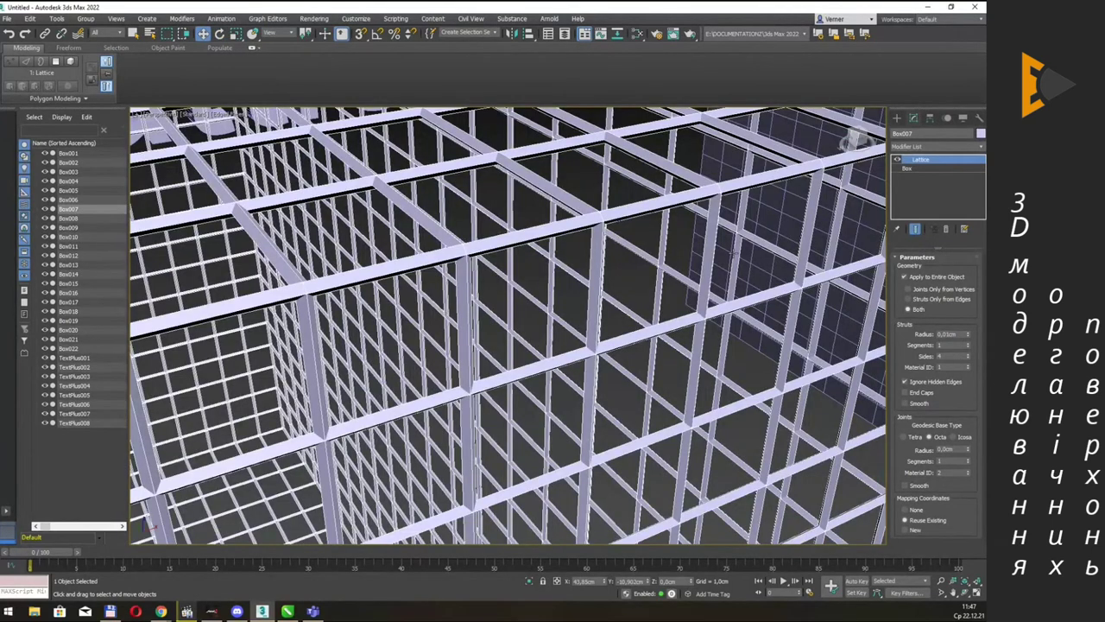
alt+middle_drag(656, 227, 690, 222)
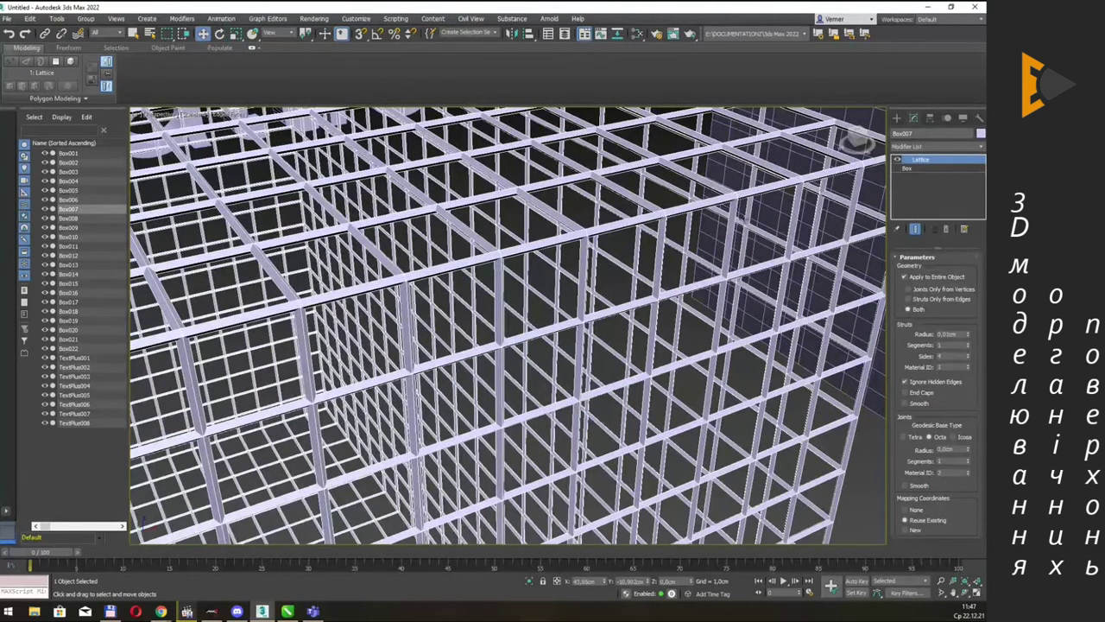
Set the joint radius to 0,3cm, then lower it to about 0,05cm.
double_click(950, 449)
text(0,3)
key(Return)
click(970, 450)
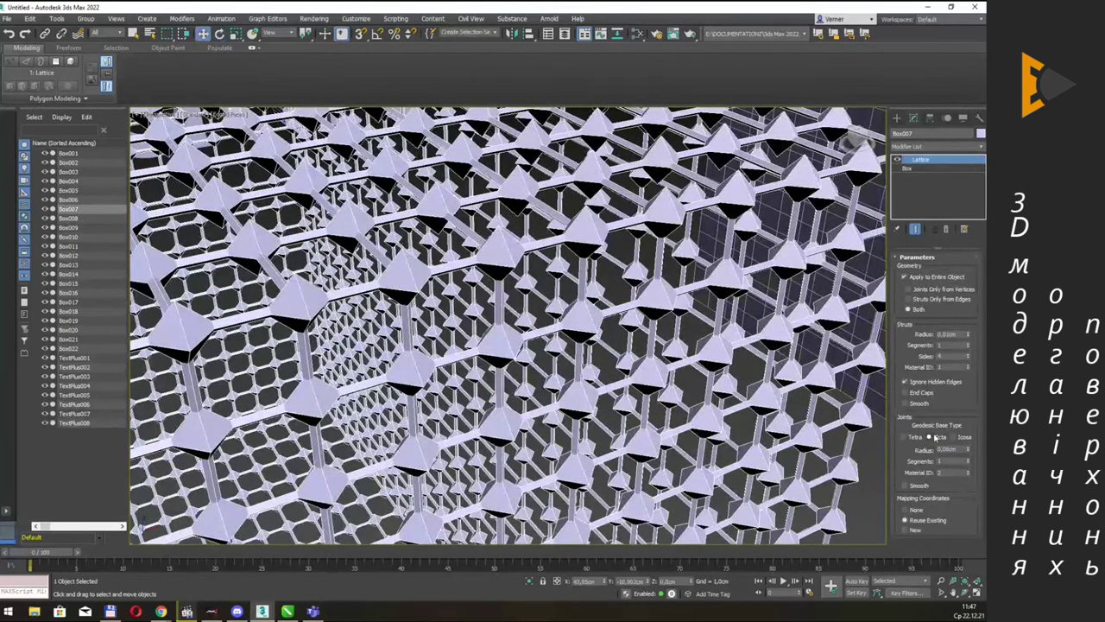
Try geodesic and tetrahedral joints with 2–5 segments, resetting segments to 1 each time.
click(969, 463)
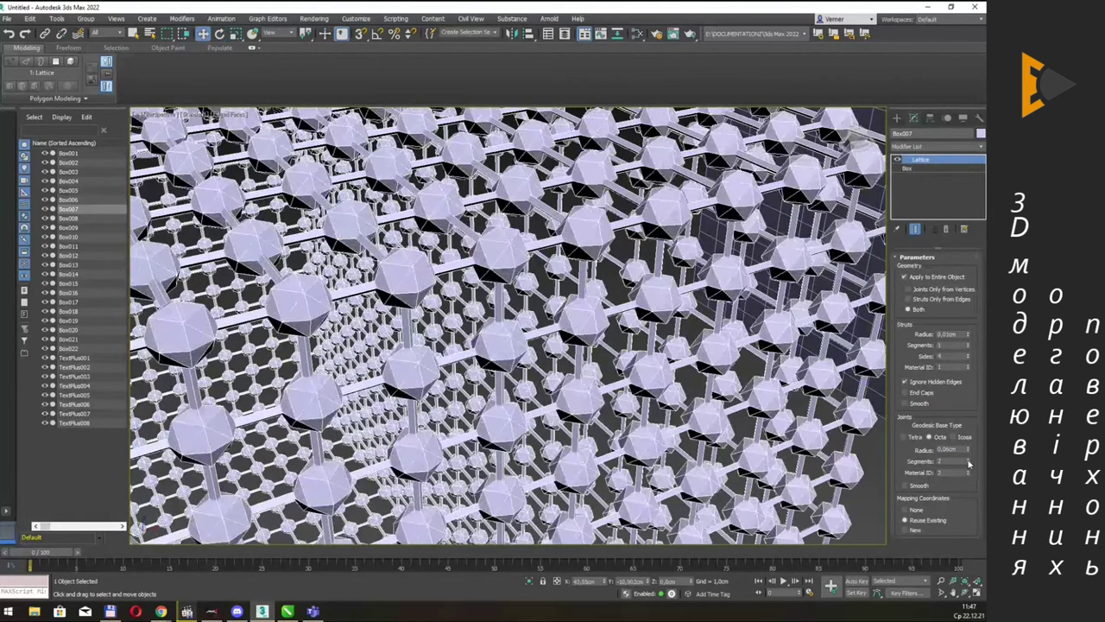
click(969, 460)
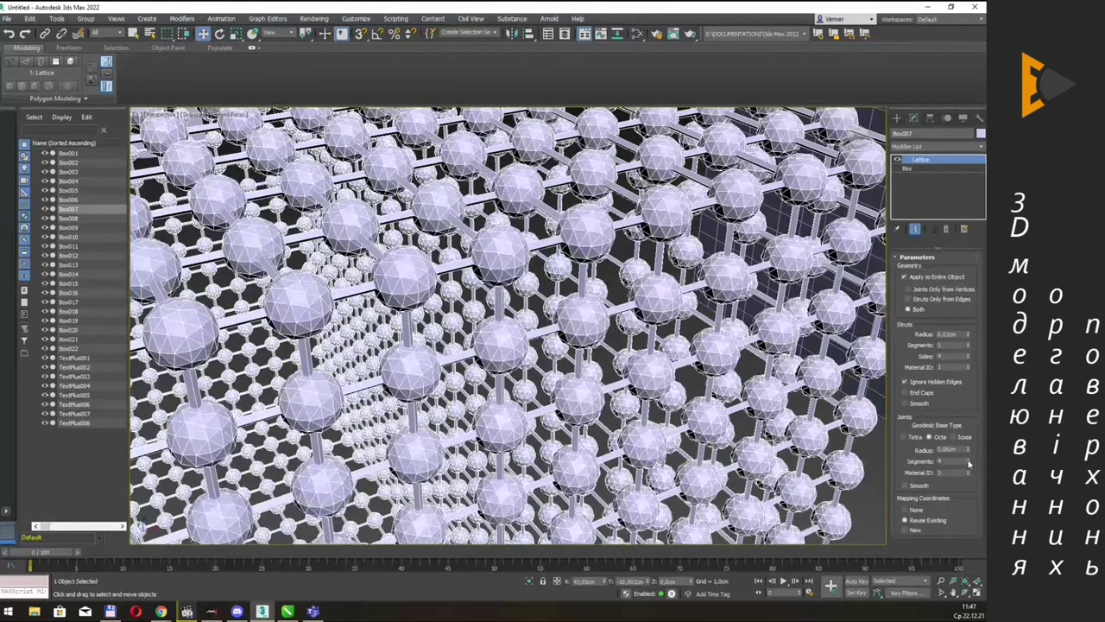
click(969, 461)
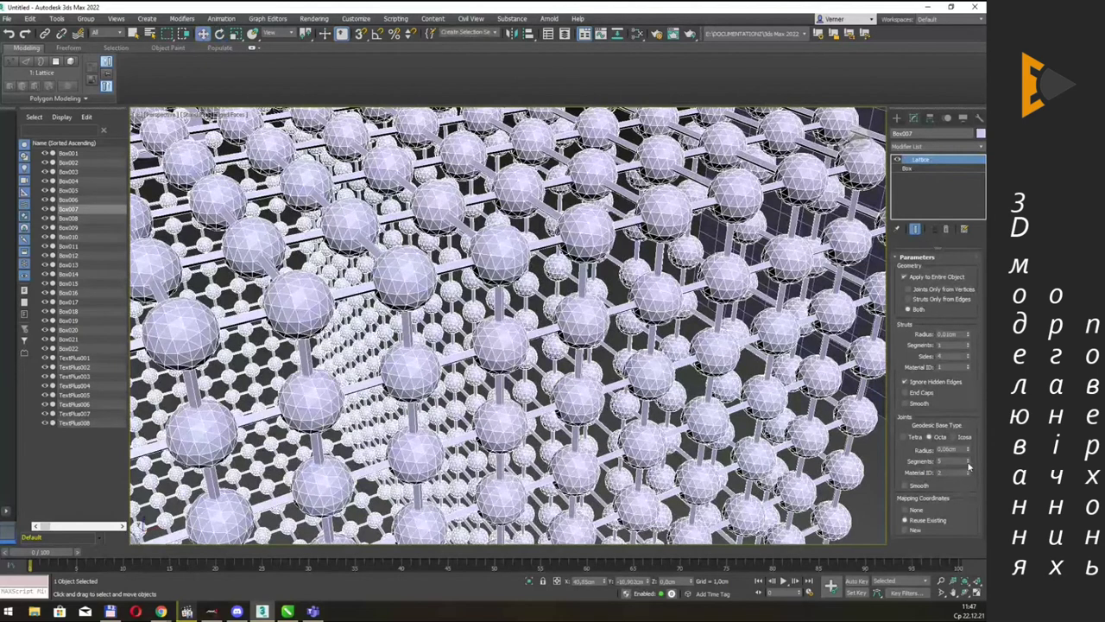
right_click(969, 467)
click(915, 437)
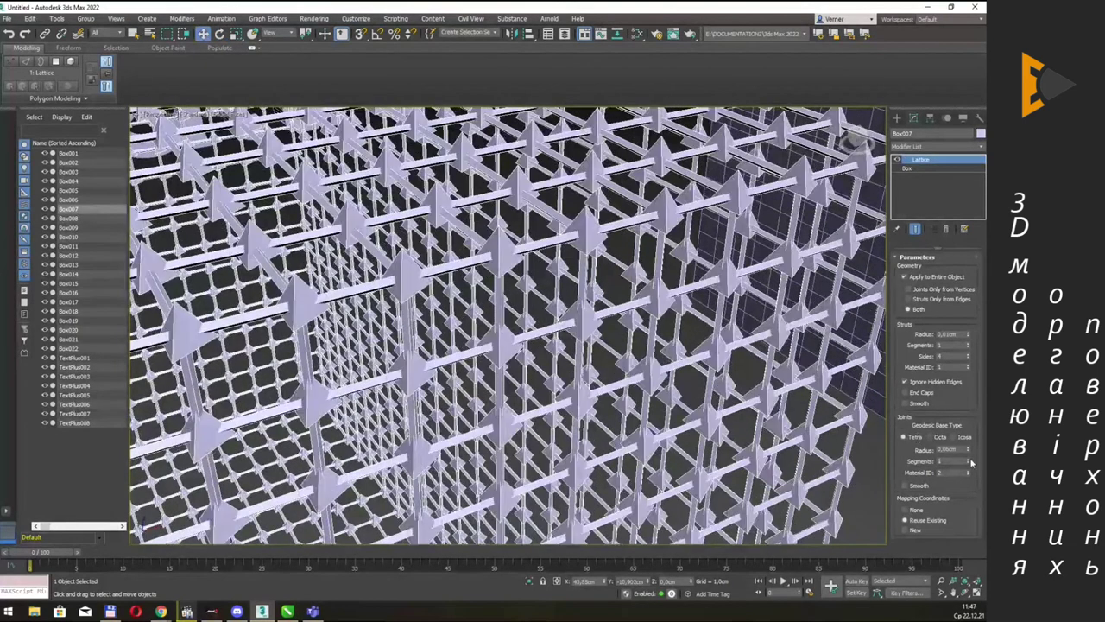
click(970, 461)
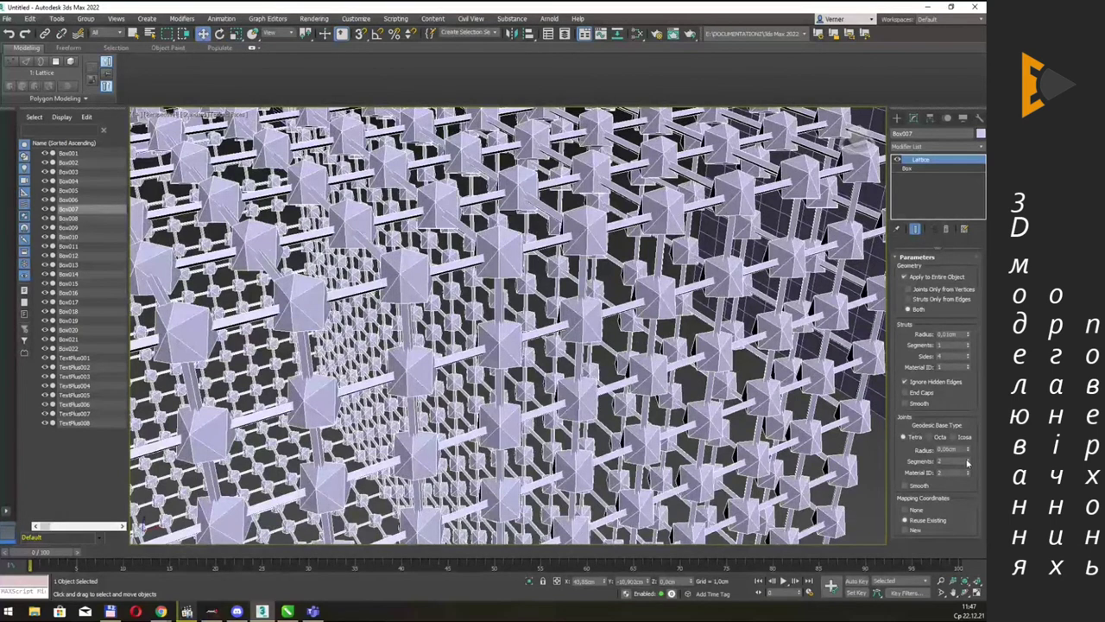
click(968, 461)
click(968, 461)
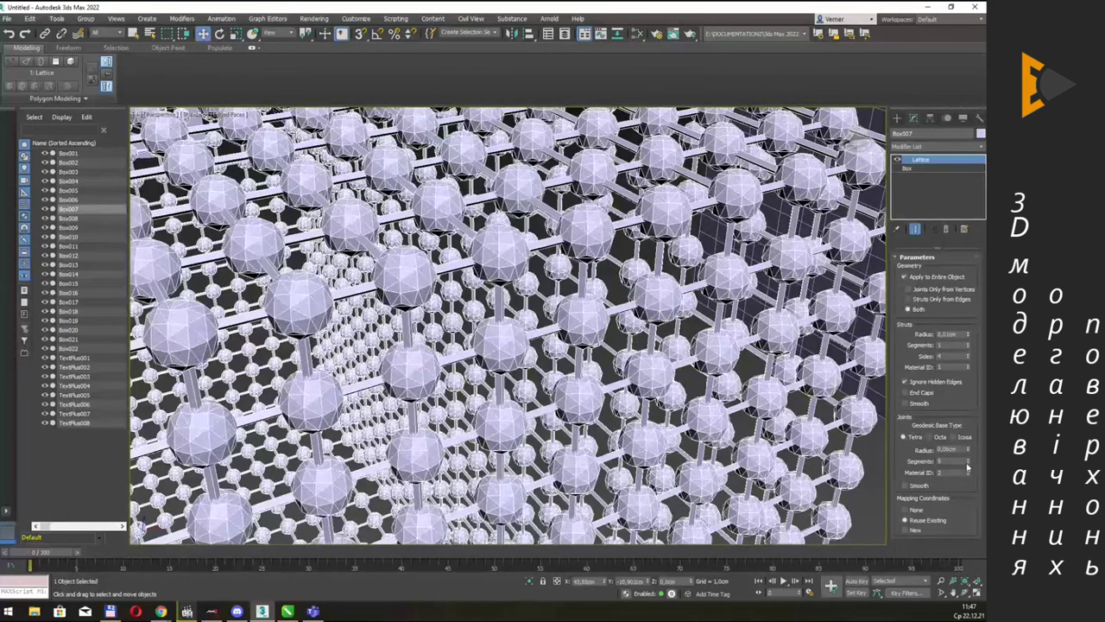
right_click(969, 465)
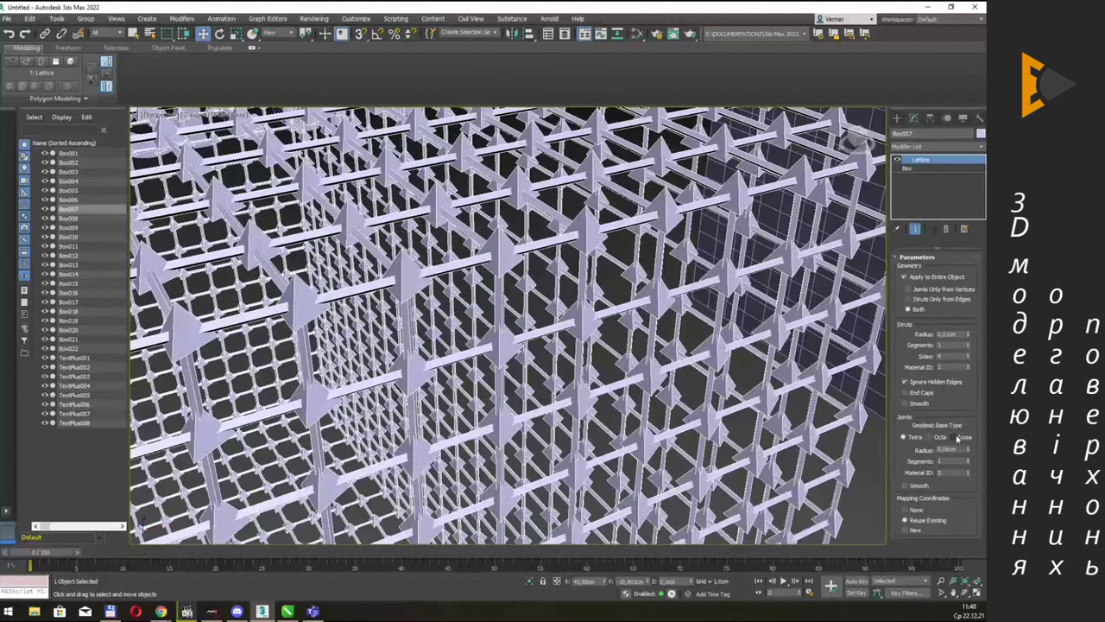
Switch joints from icosahedra to octahedra and shrink the joint radius toward 0,04cm.
click(955, 437)
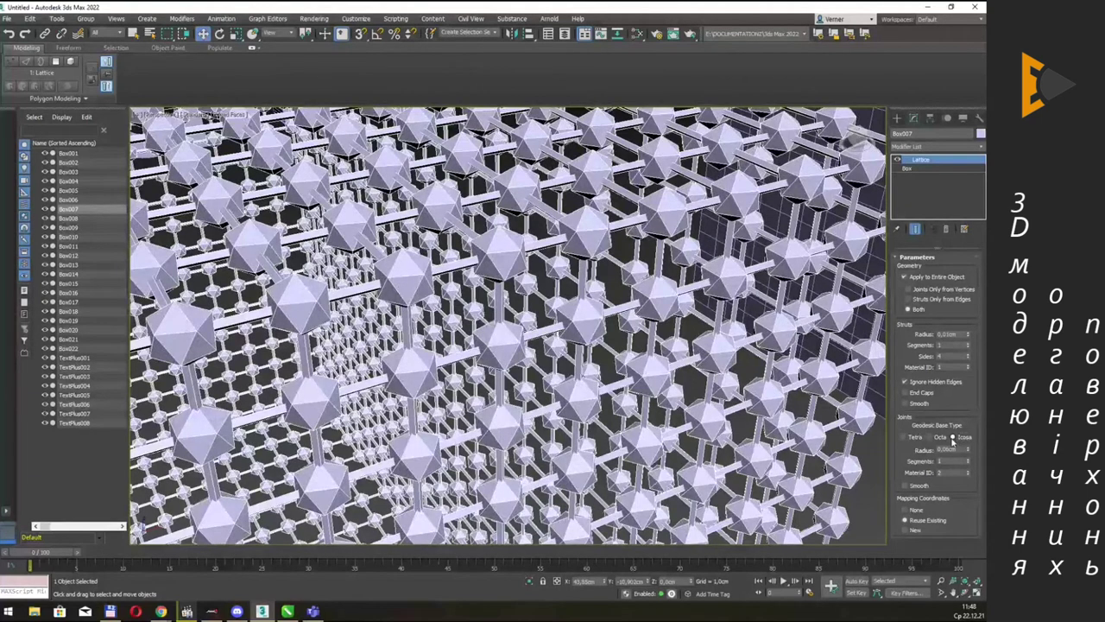
click(930, 437)
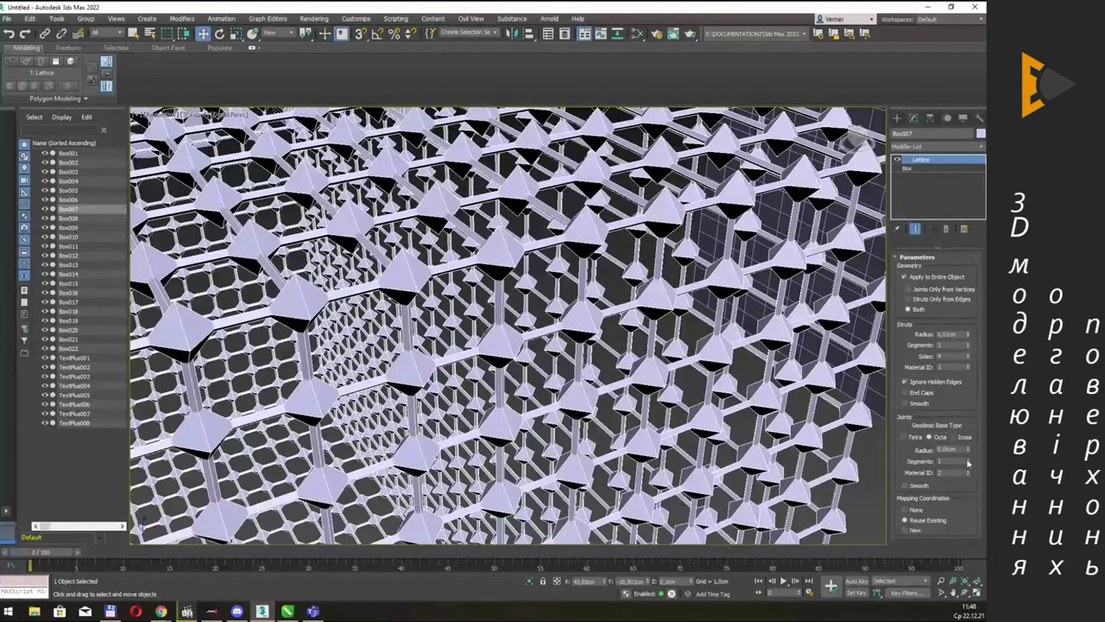
click(968, 452)
click(968, 452)
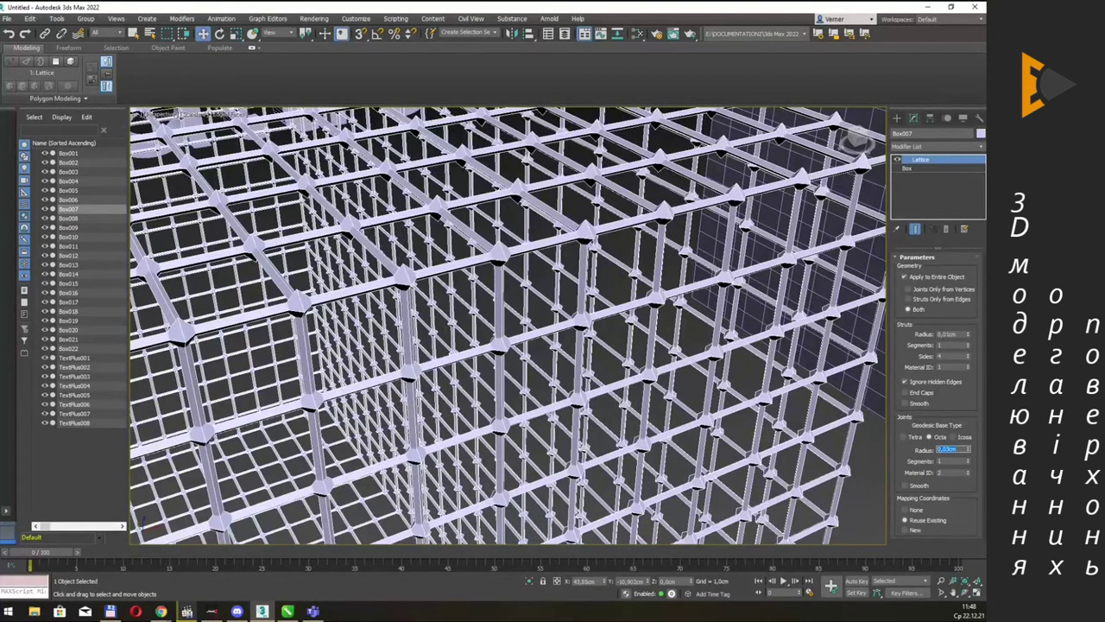
Orbit and zoom around the lattice cube and its labels to inspect the fine joints.
alt+middle_drag(602, 254, 618, 240)
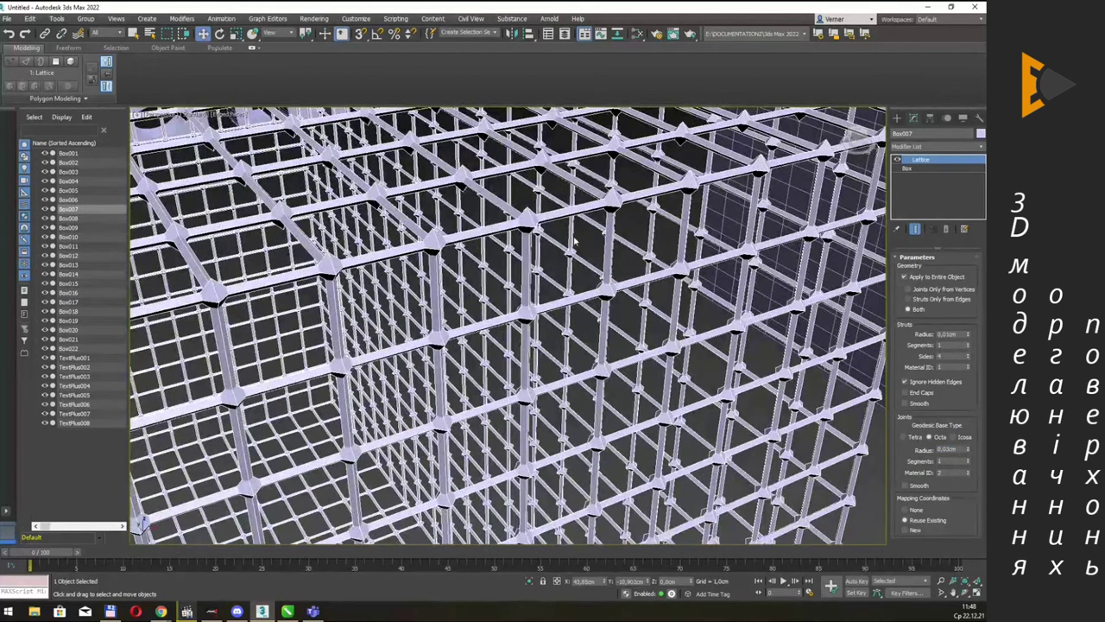
scroll(573, 241, down, 5)
scroll(575, 240, down, 5)
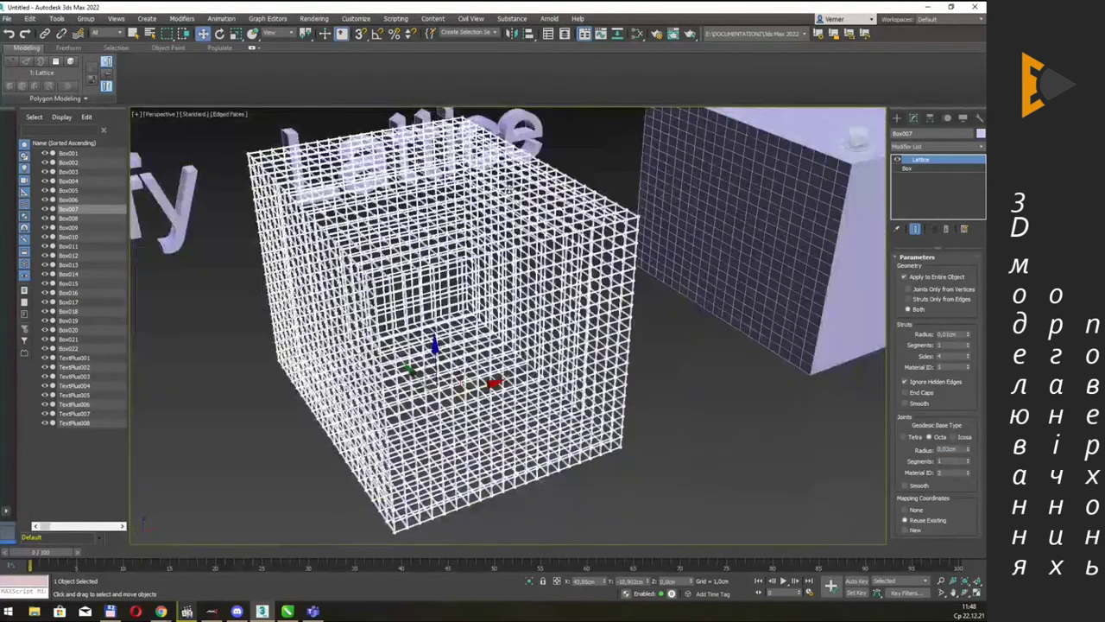
mouse_move(511, 190)
alt+middle_down()
mouse_move(535, 183)
mouse_move(515, 200)
alt+middle_up()
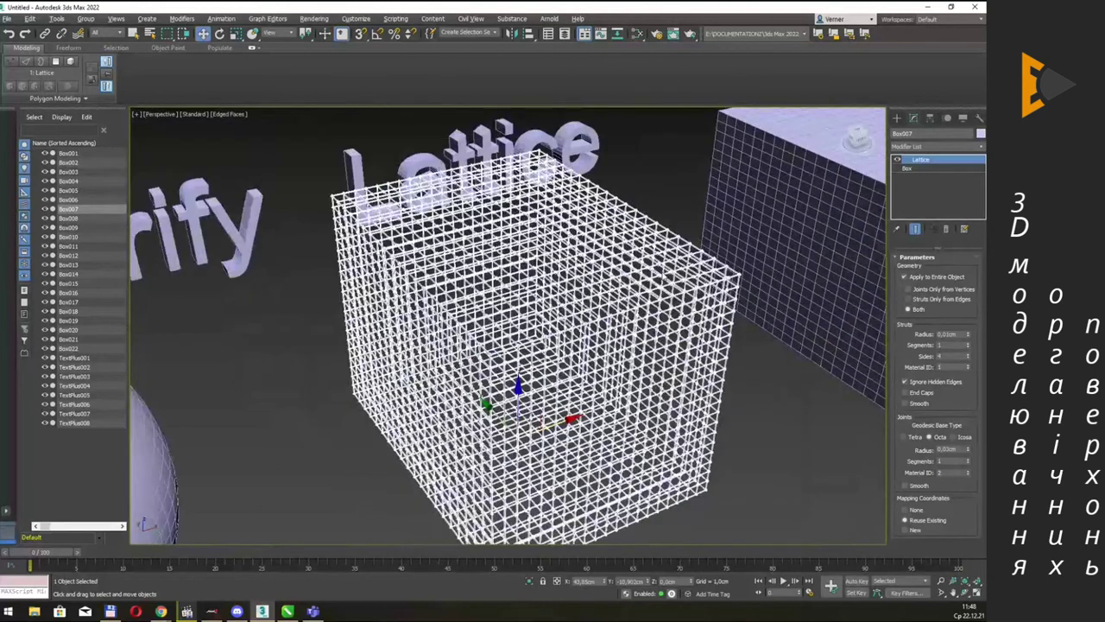
scroll(529, 327, up, 3)
alt+middle_drag(695, 270, 698, 276)
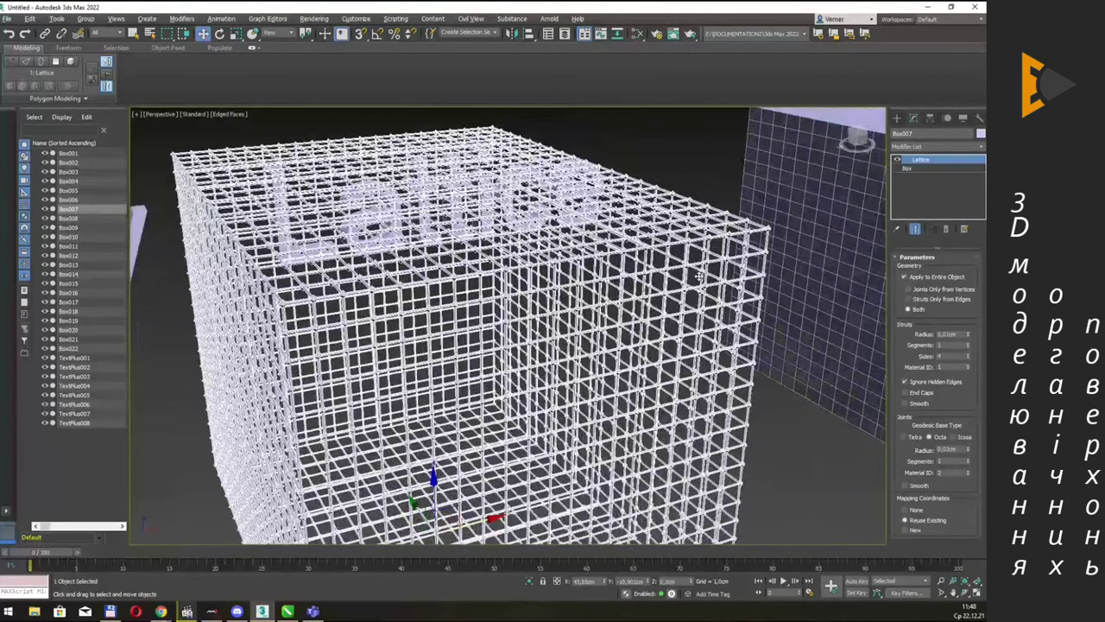
double_click(950, 449)
mouse_move(706, 393)
alt+middle_down()
mouse_move(611, 231)
mouse_move(594, 258)
alt+middle_up()
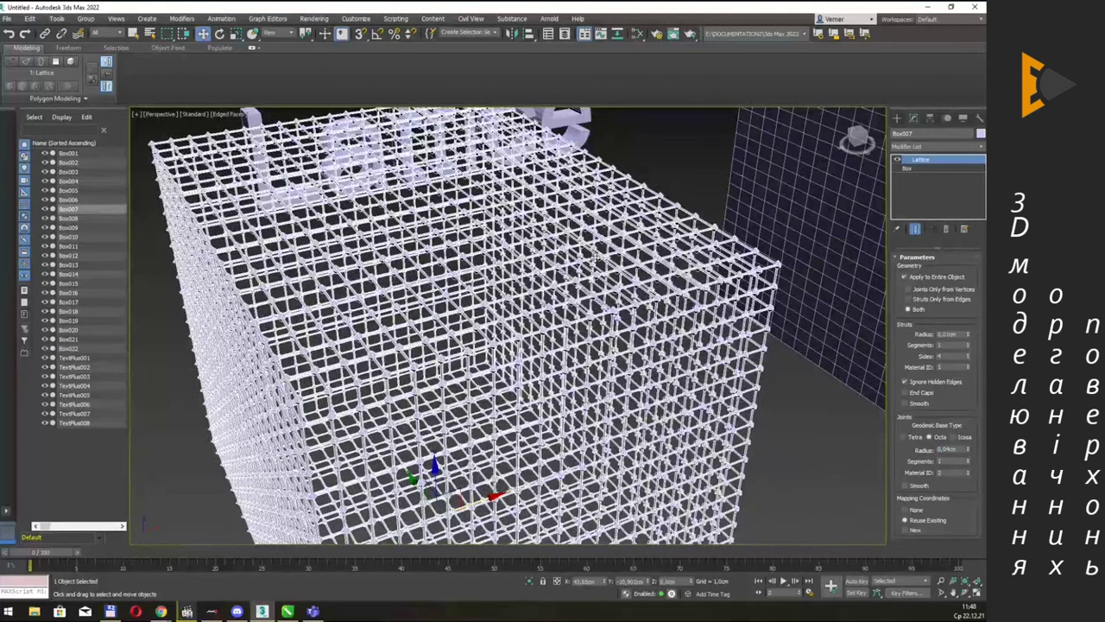
scroll(596, 257, down, 3)
scroll(640, 200, down, 3)
alt+middle_drag(640, 192, 605, 262)
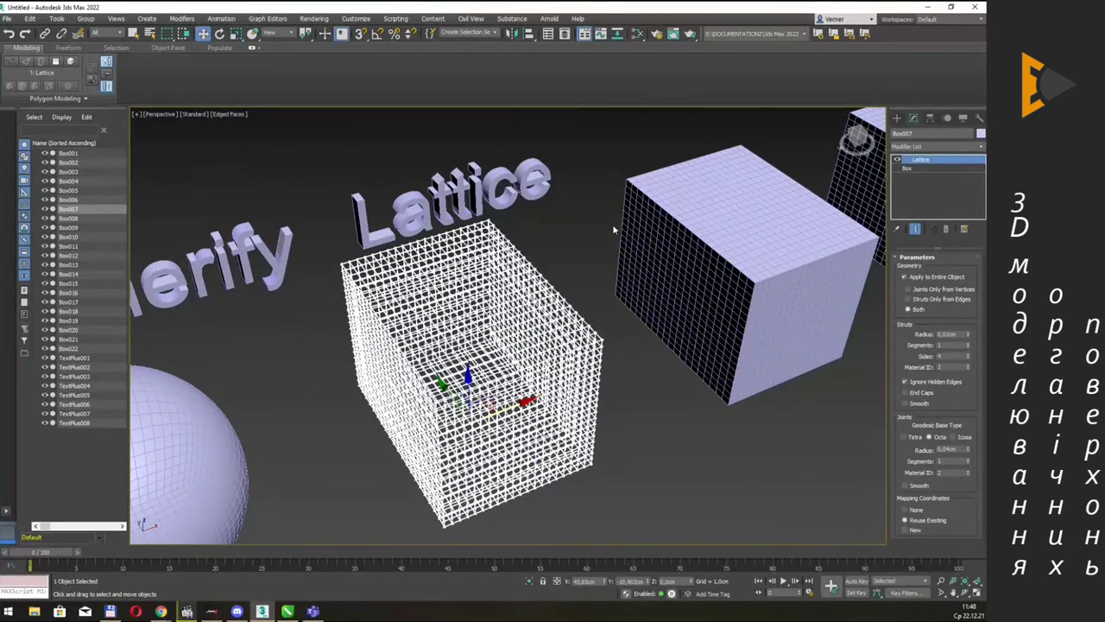
alt+middle_drag(578, 162, 564, 220)
Clone the Lattice label and move the copy beside the original.
click(487, 211)
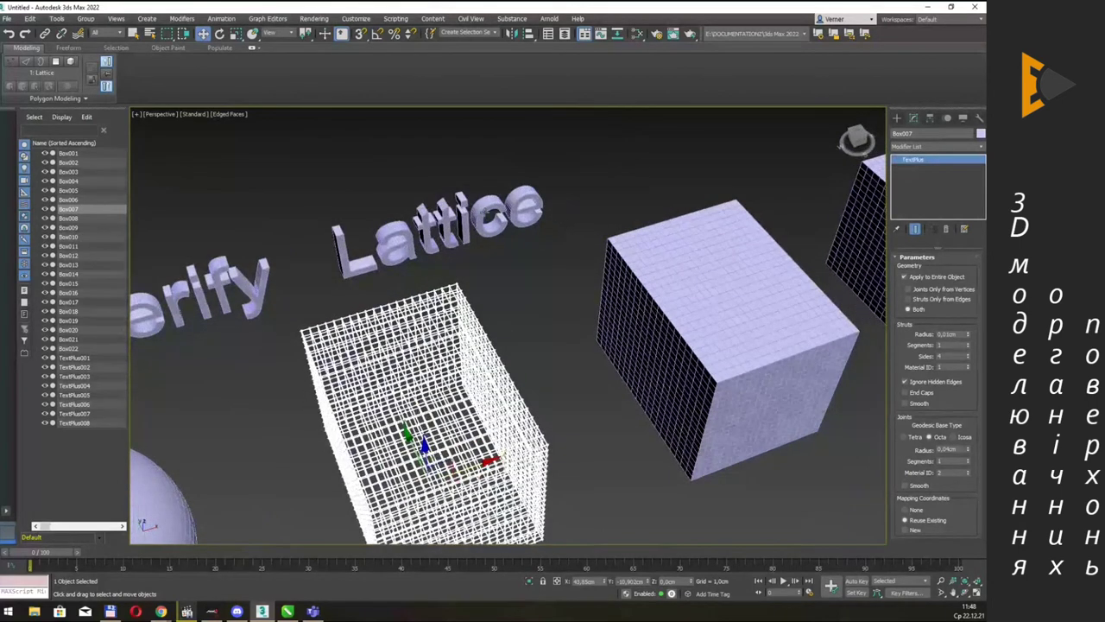
click(486, 211)
drag(409, 194, 397, 172)
shift+drag(473, 178, 617, 153)
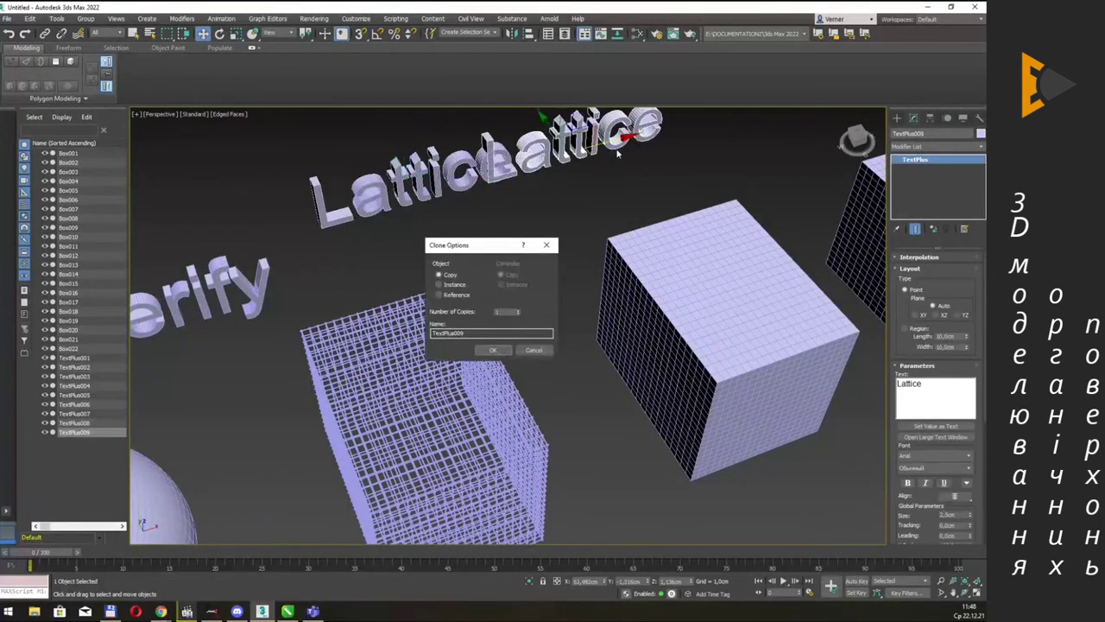
click(497, 350)
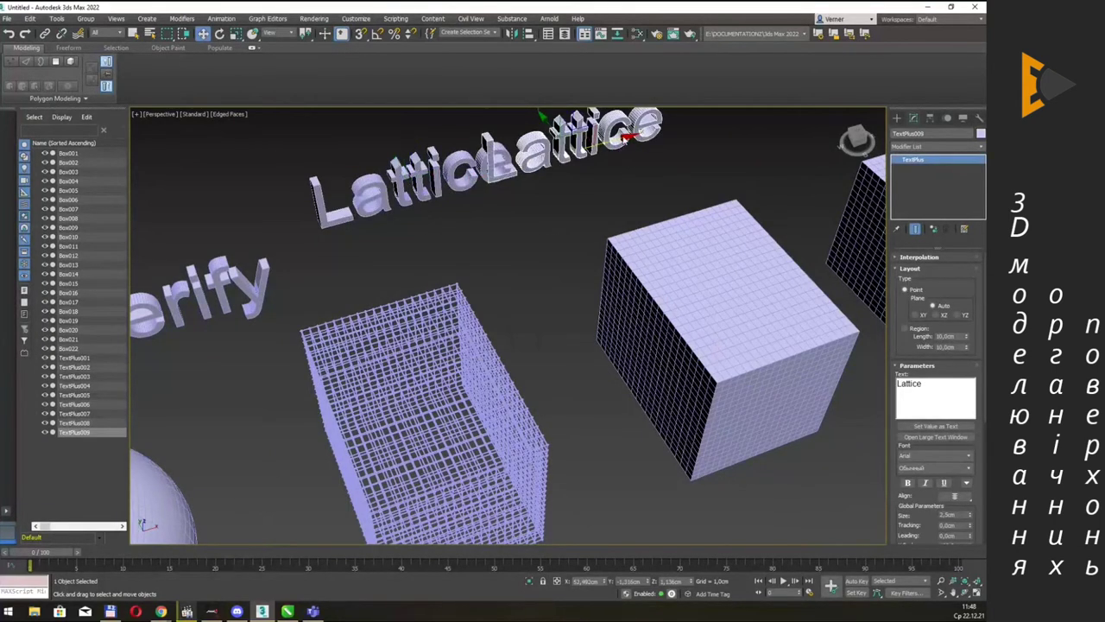
middle_drag(663, 235, 661, 225)
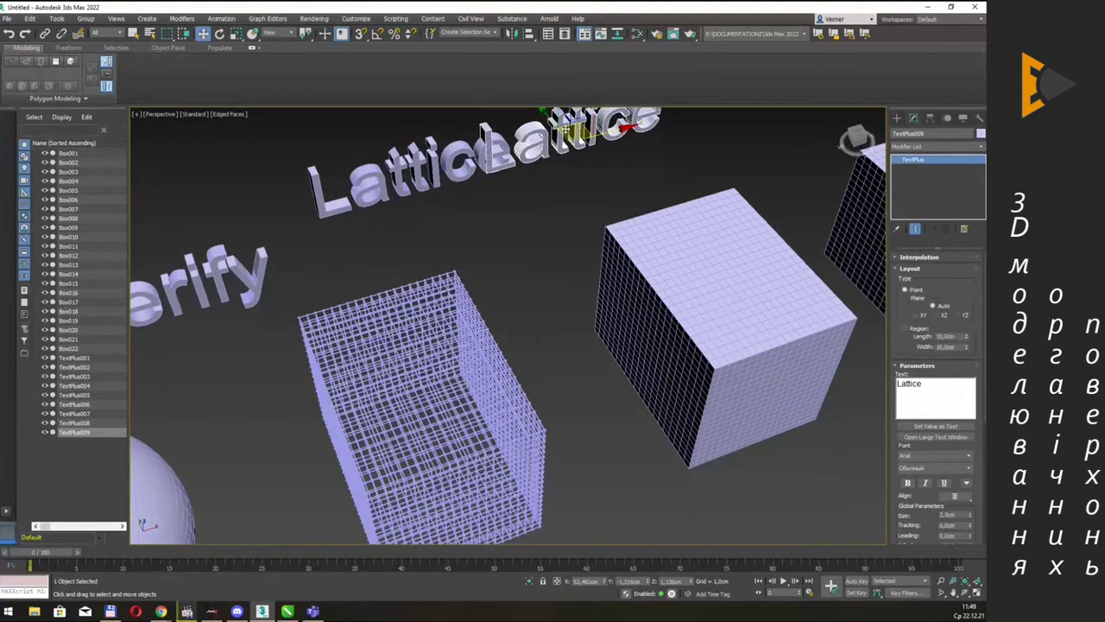
middle_drag(553, 108, 548, 138)
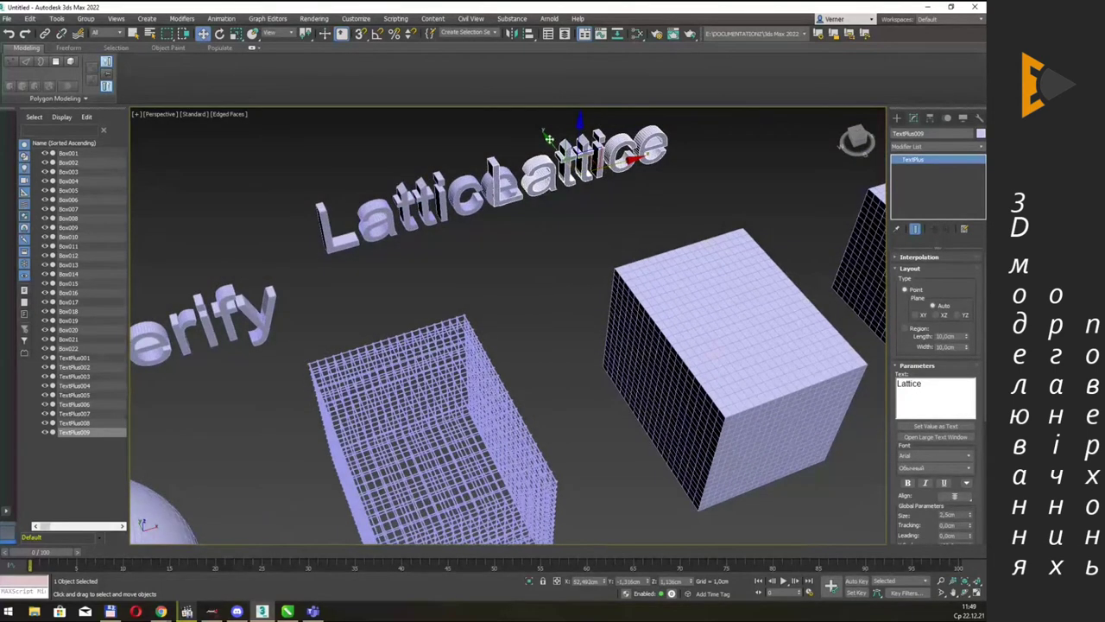
drag(548, 138, 591, 197)
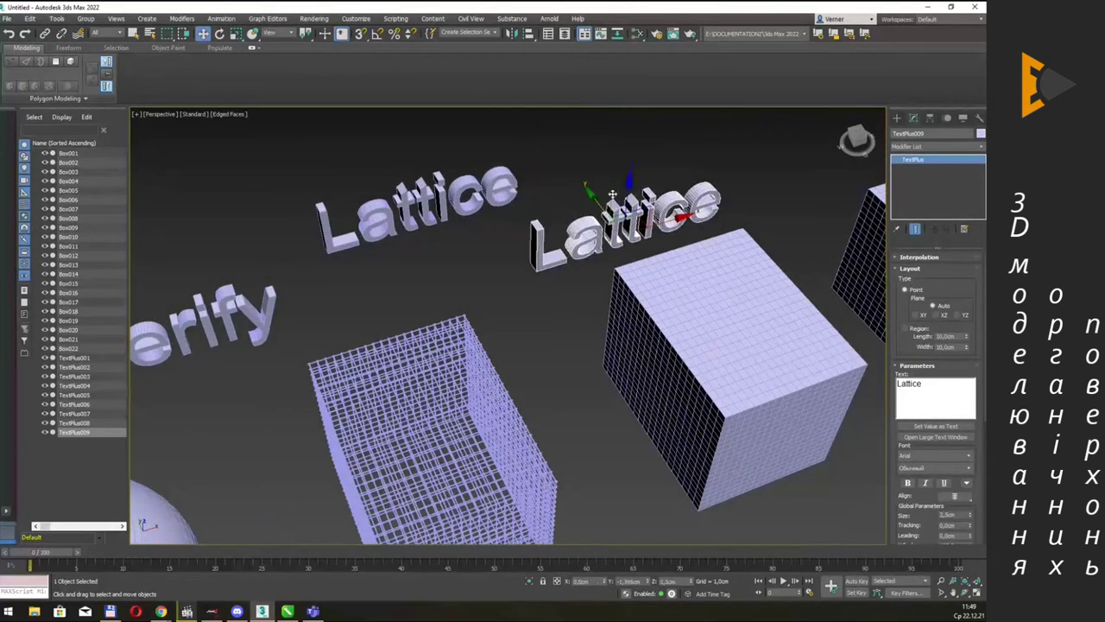
Change the copy's text to 'Free Form Deform' with 'FFD' on a second line.
double_click(947, 393)
text(Free Form Defor)
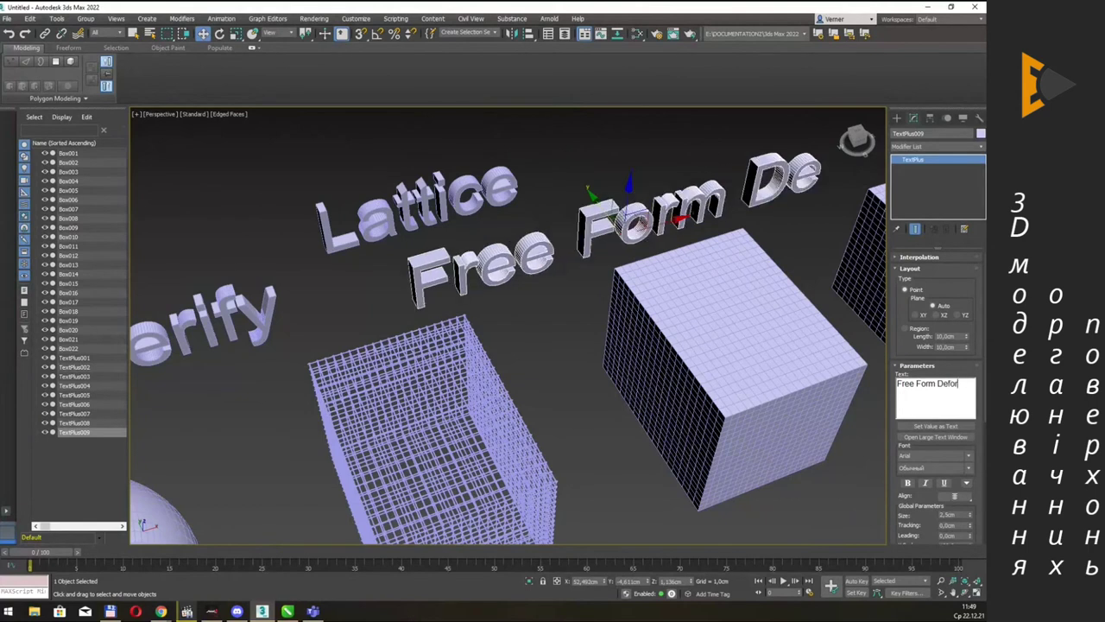
text(m)
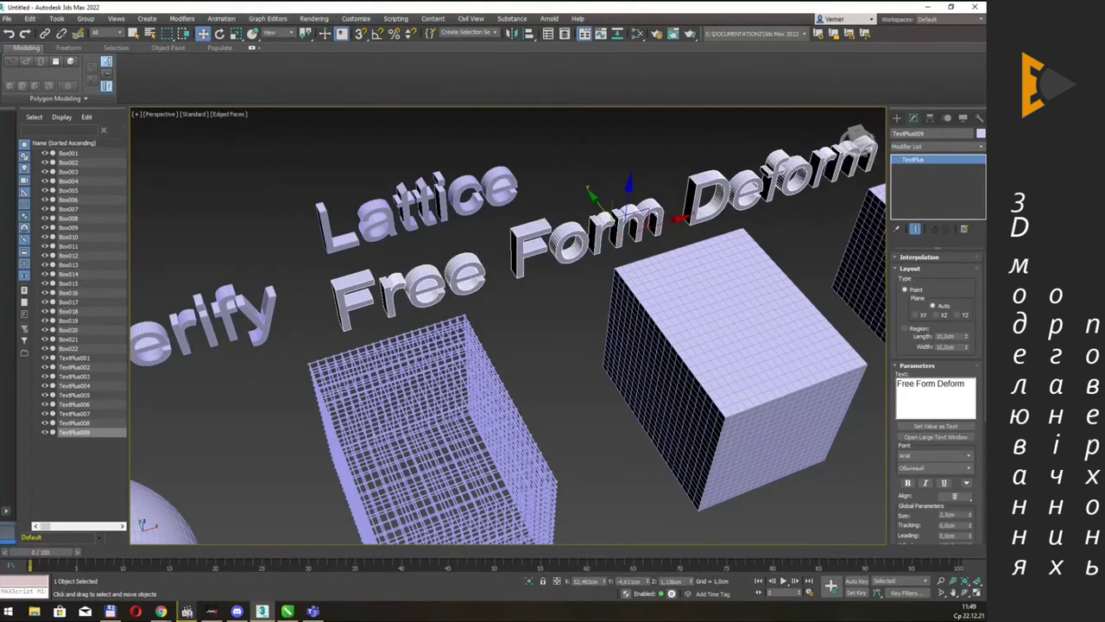
middle_drag(731, 284, 724, 274)
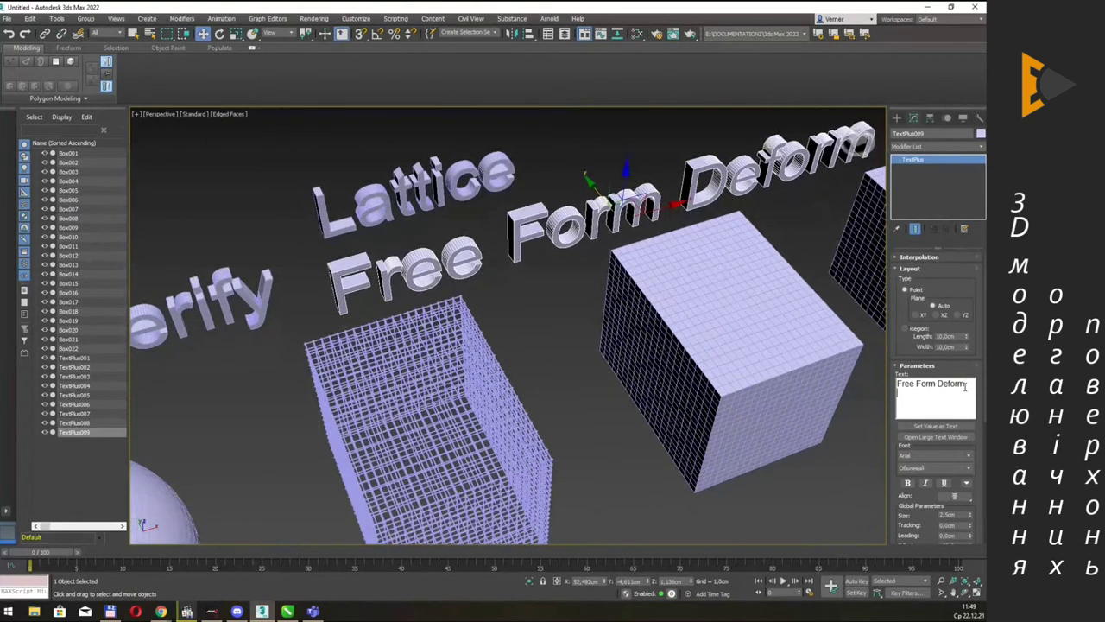
text(FFD)
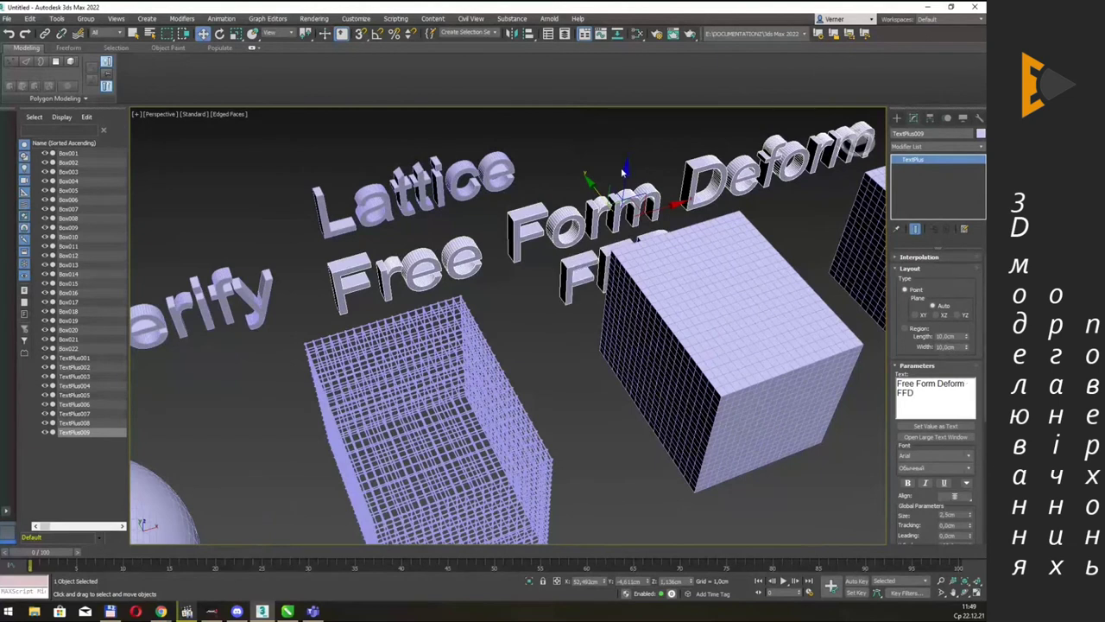
mouse_move(623, 173)
alt+middle_down()
mouse_move(703, 231)
mouse_move(725, 205)
mouse_move(703, 205)
alt+middle_up()
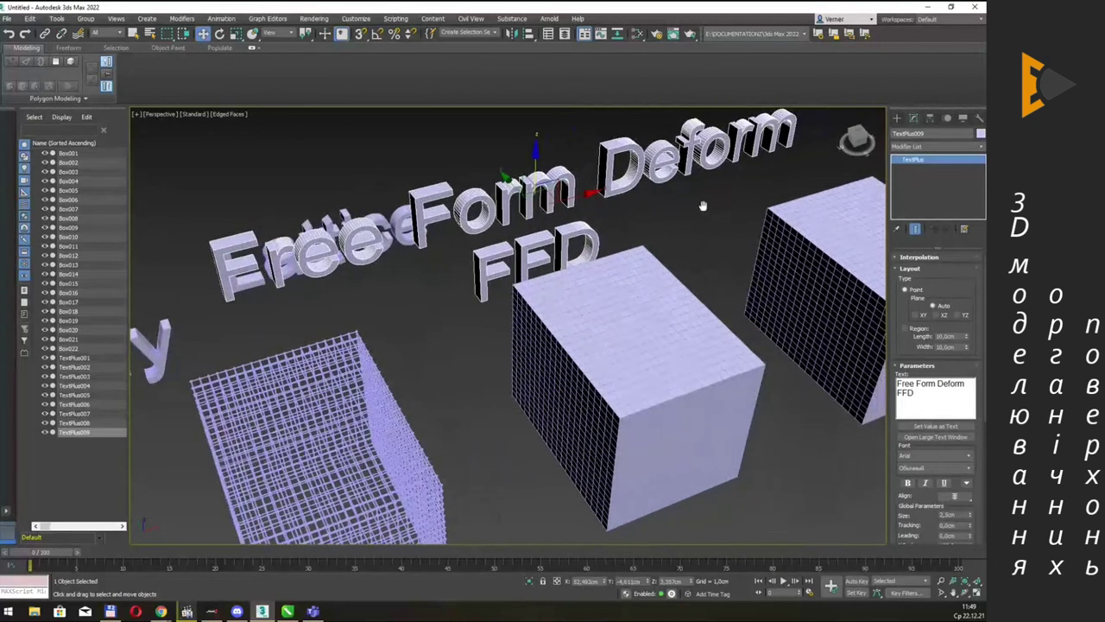
click(678, 336)
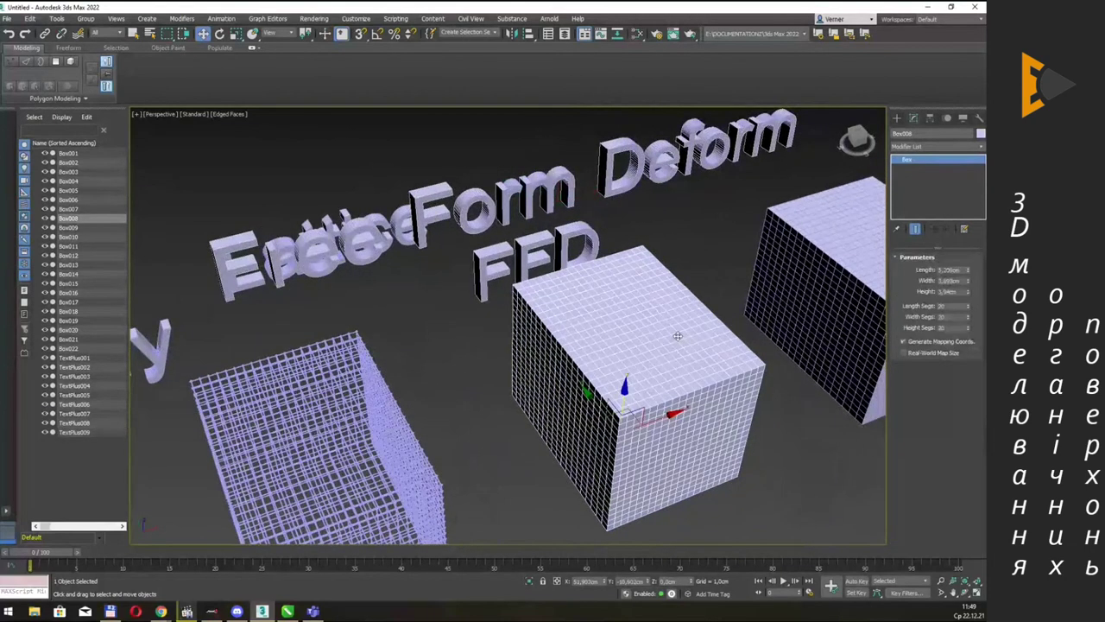
Add an FFD 2x2x2 modifier to Box008 and enter its Control Points level.
click(982, 148)
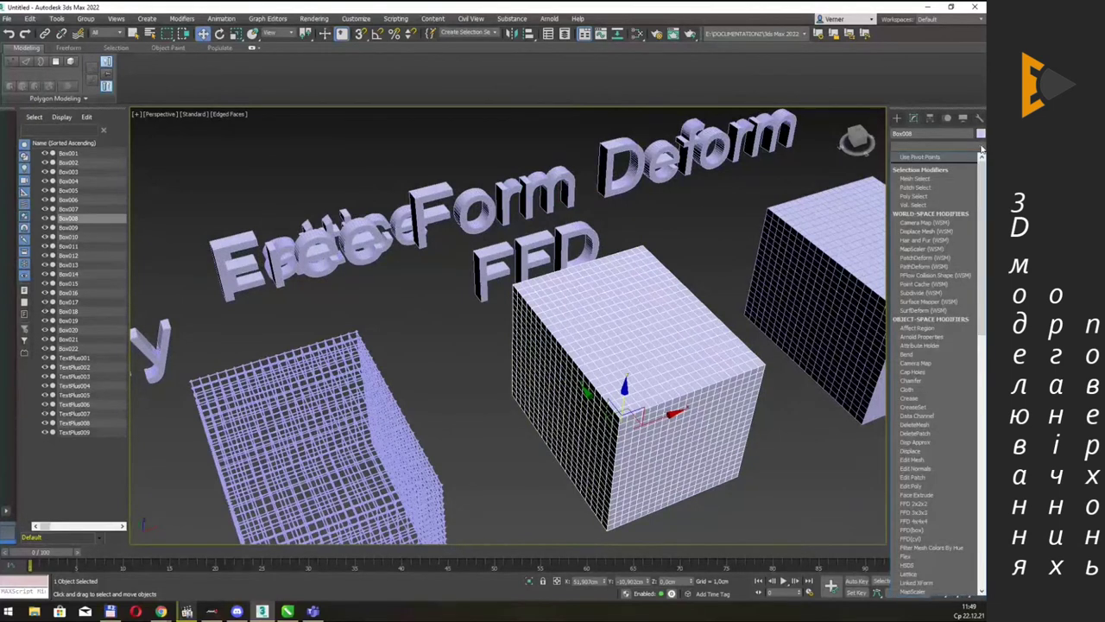
scroll(982, 150, down, 10)
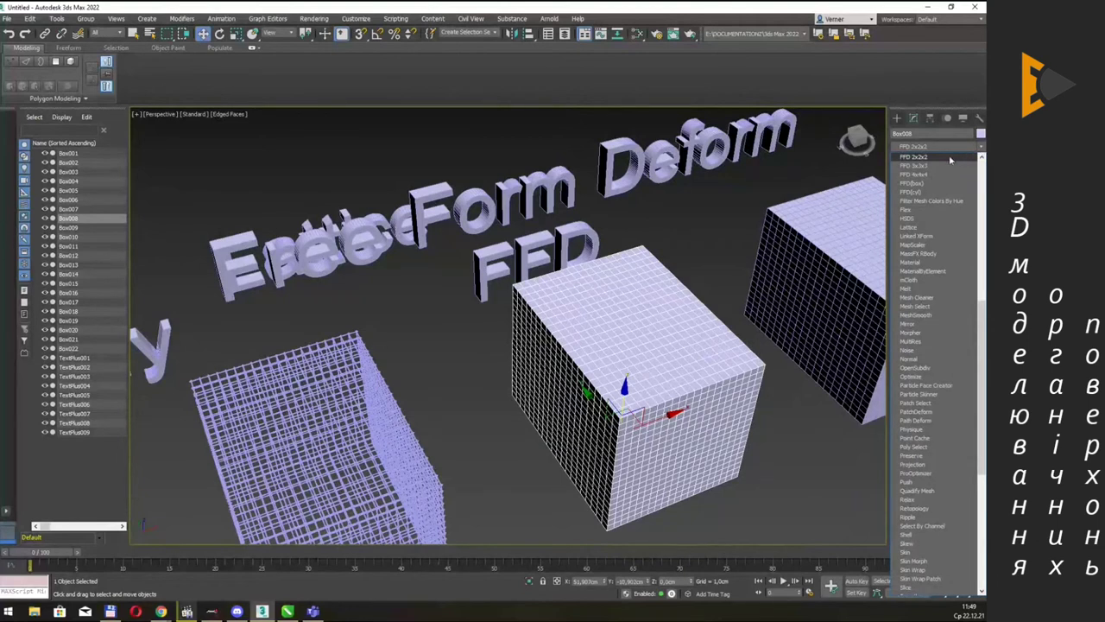
click(950, 159)
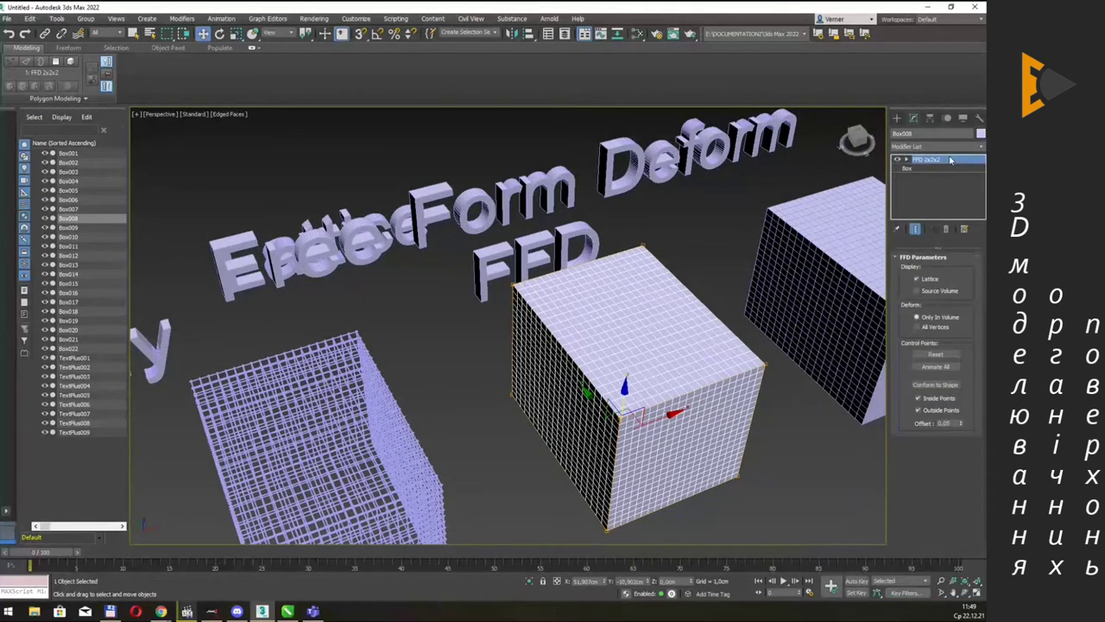
click(906, 161)
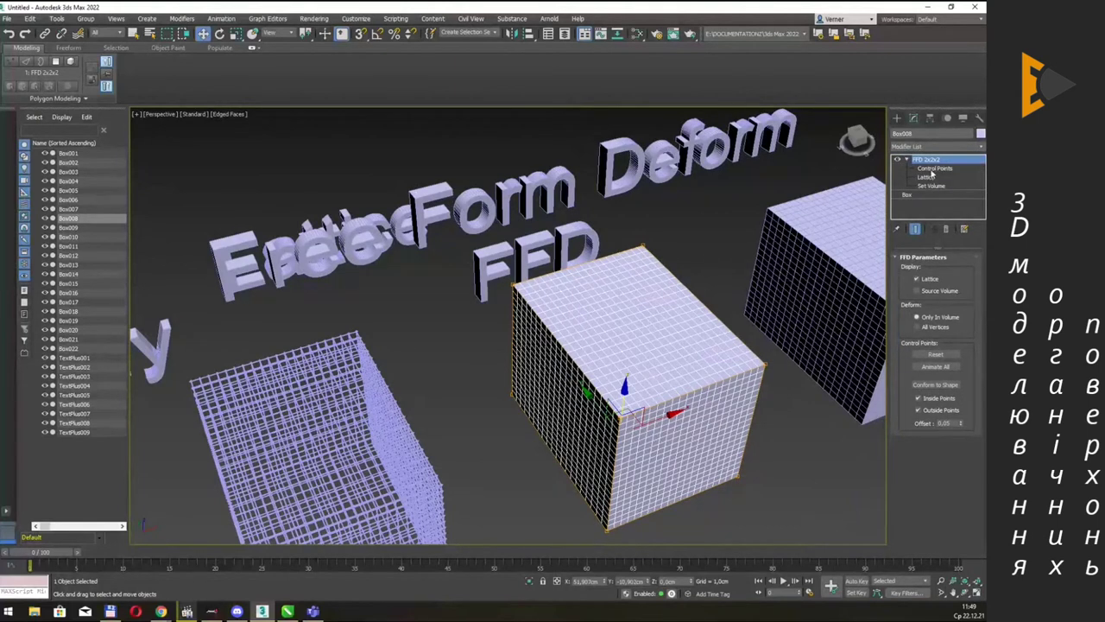
click(931, 171)
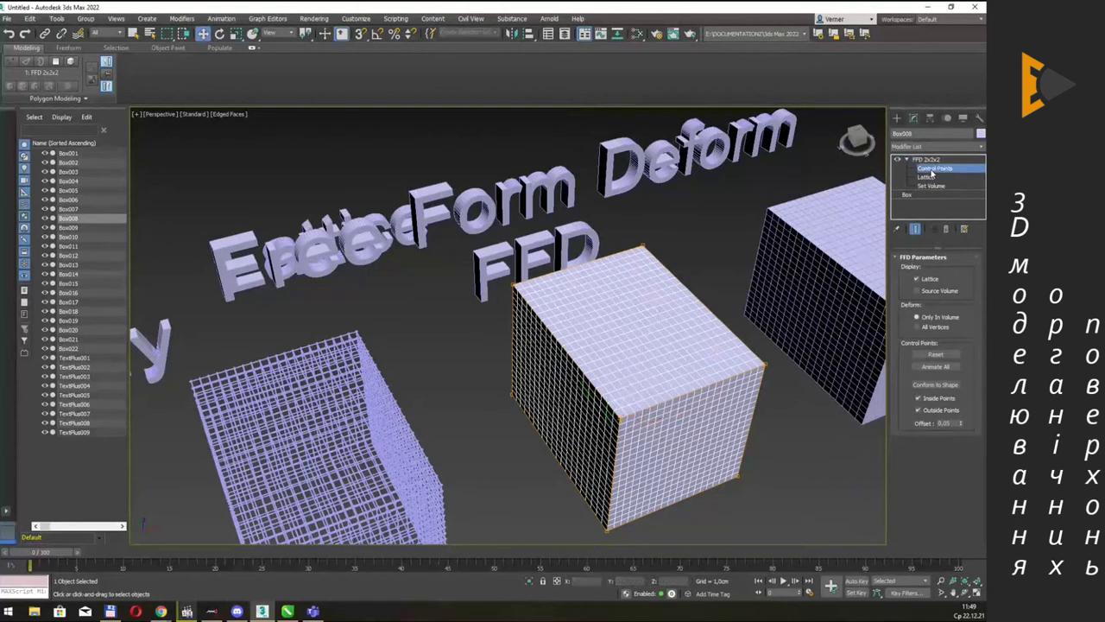
Drag individual control points to test deforming the cube, undoing the first pull.
alt+middle_drag(823, 235, 809, 223)
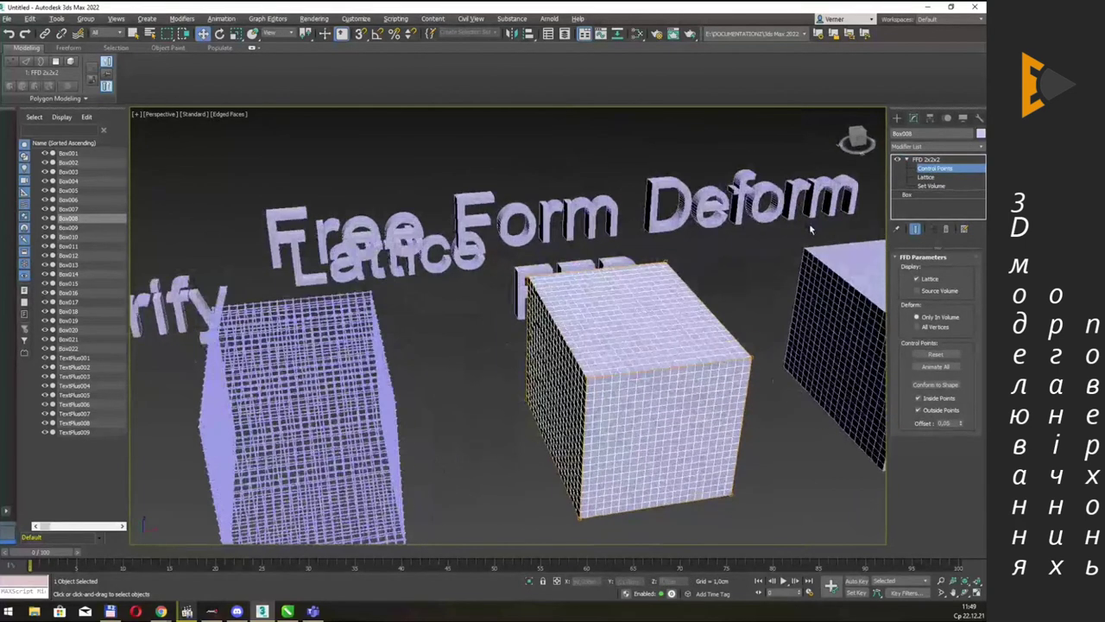
click(615, 413)
drag(628, 373, 721, 356)
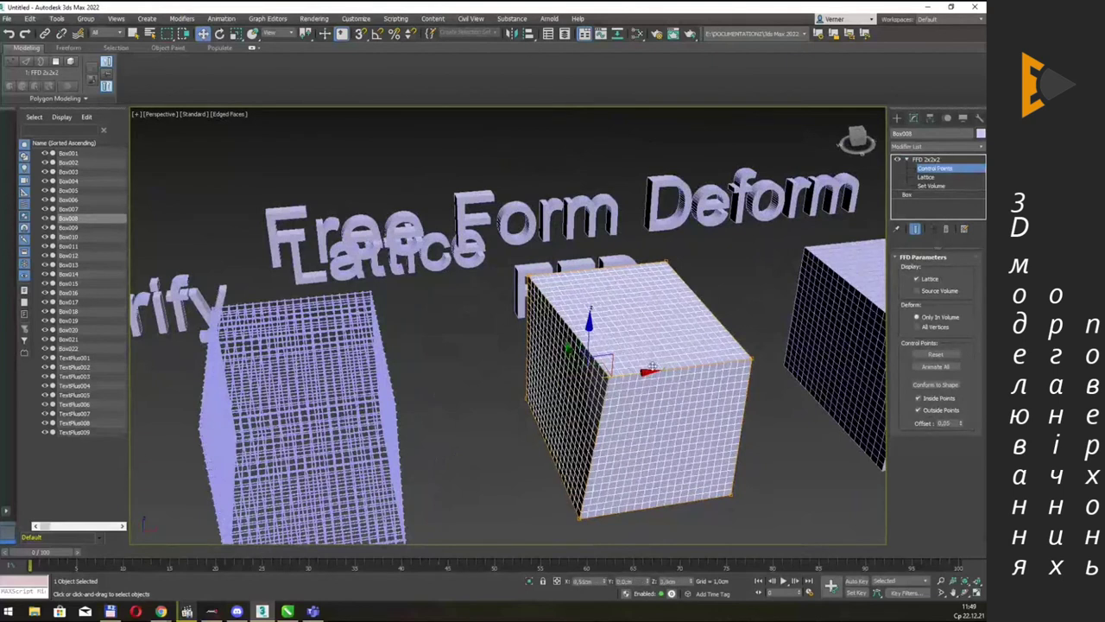
key(ctrl+z)
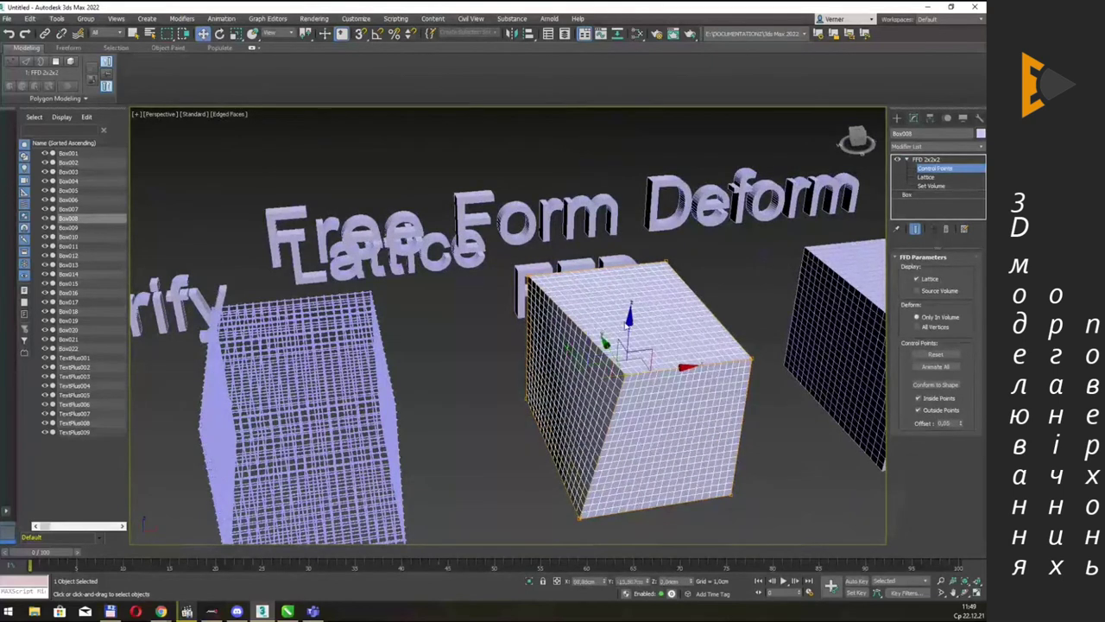
mouse_move(630, 317)
mouse_down()
mouse_move(596, 390)
mouse_move(675, 326)
mouse_up()
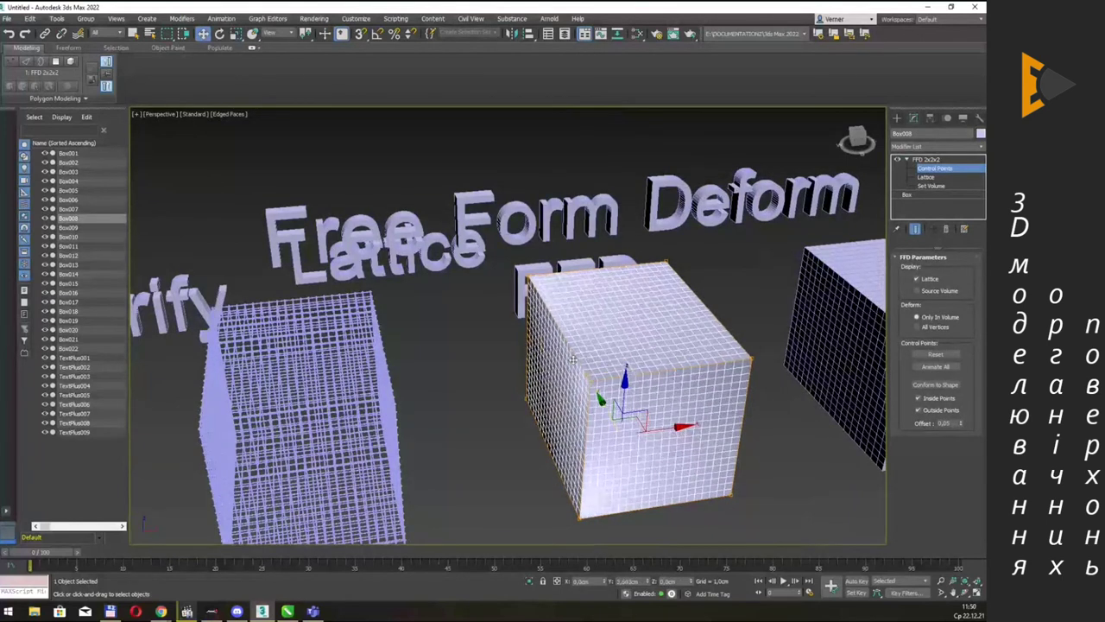
Rotate the top control points to twist the cube, undo it, and right-click FFD 2x2x2 in the stack.
alt+middle_drag(675, 326, 506, 269)
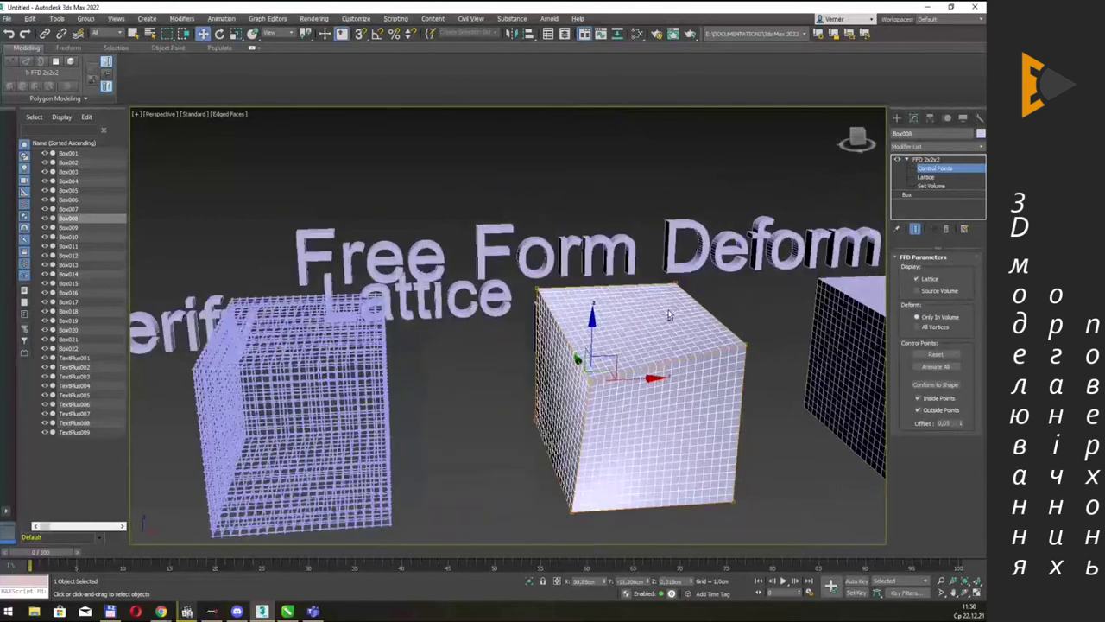
drag(506, 269, 758, 396)
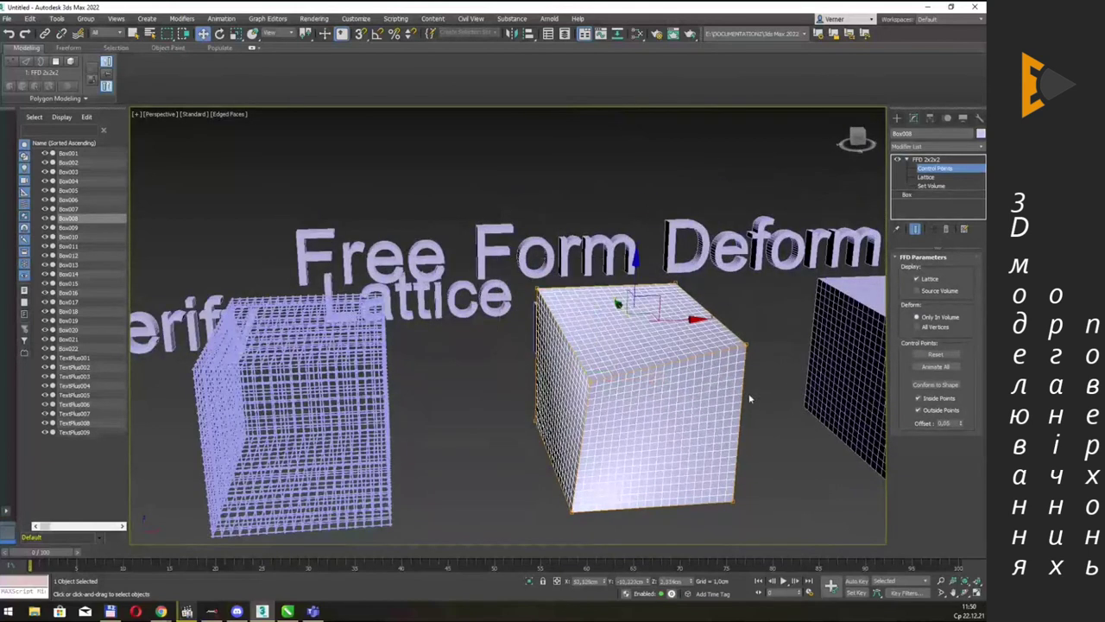
key(e)
mouse_move(658, 343)
mouse_down()
mouse_move(459, 343)
mouse_move(705, 327)
mouse_up()
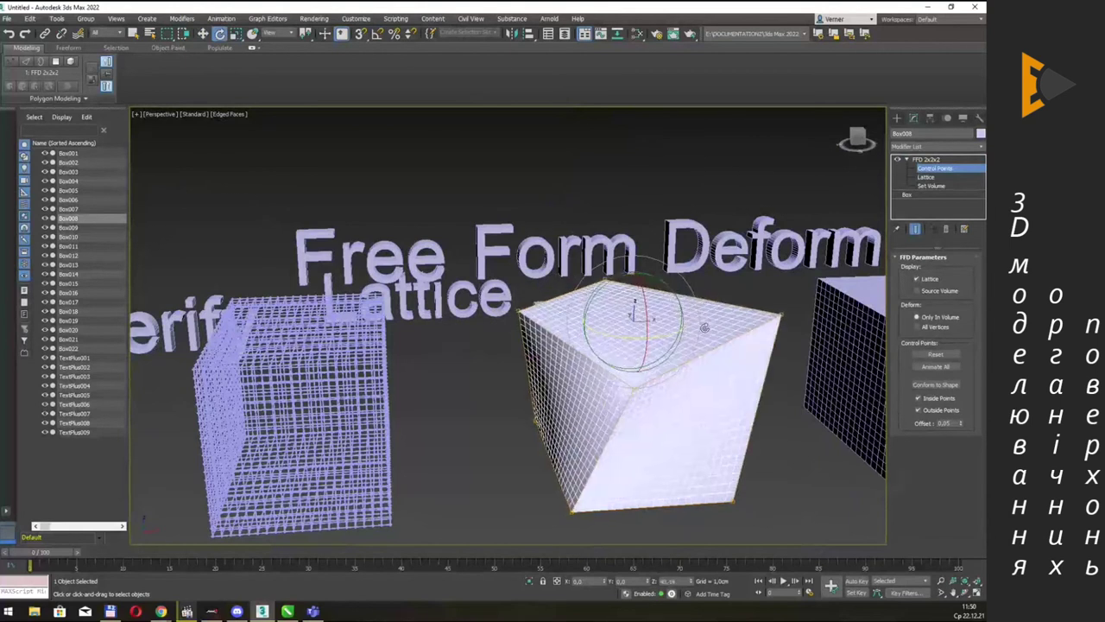
drag(594, 302, 637, 273)
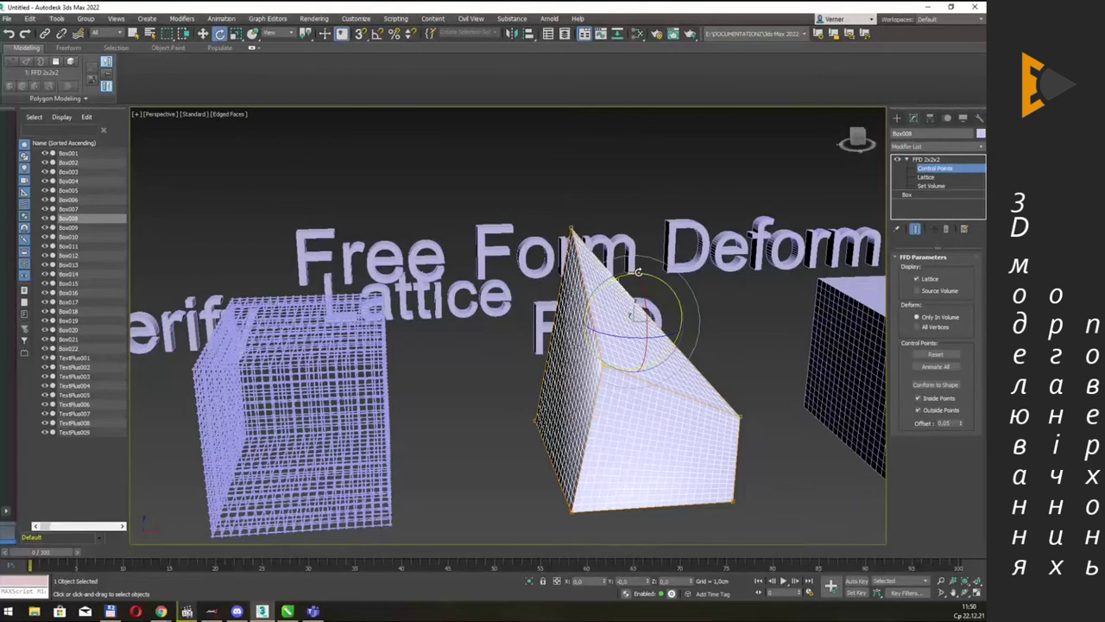
key(ctrl+z)
click(929, 160)
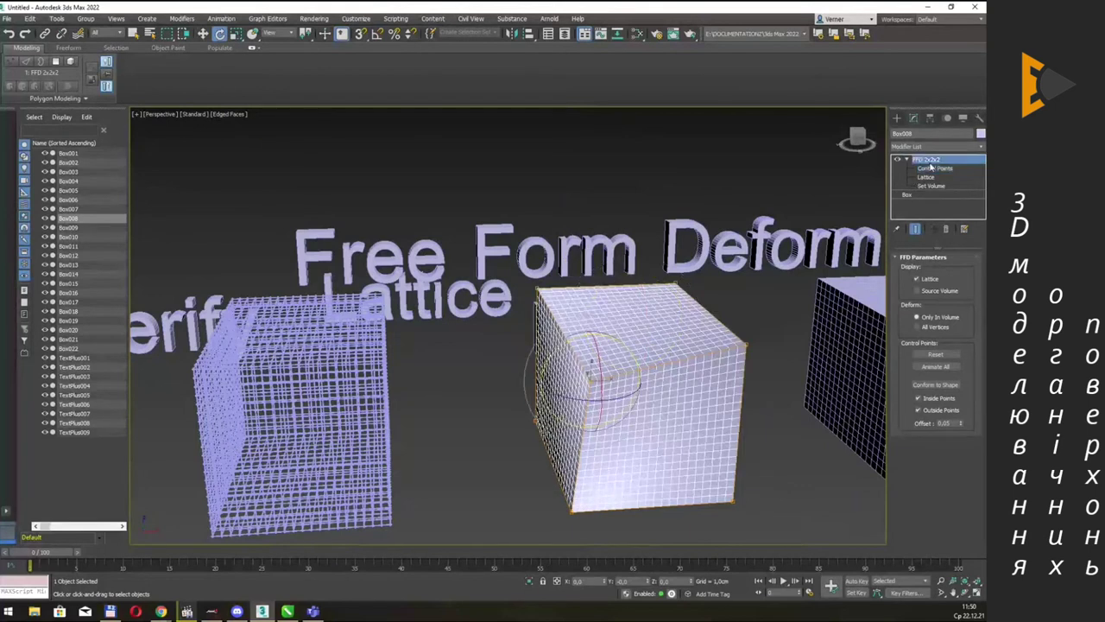
right_click(930, 164)
Delete the FFD 2x2x2 modifier and add FFD(box) to the cube instead.
click(913, 178)
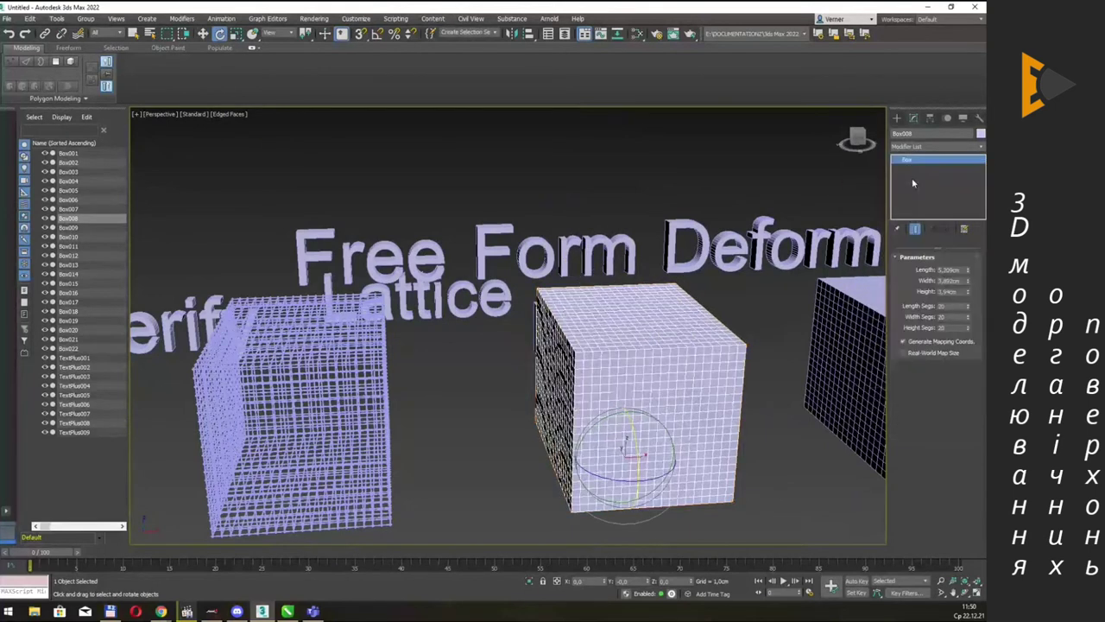
click(981, 146)
text(f)
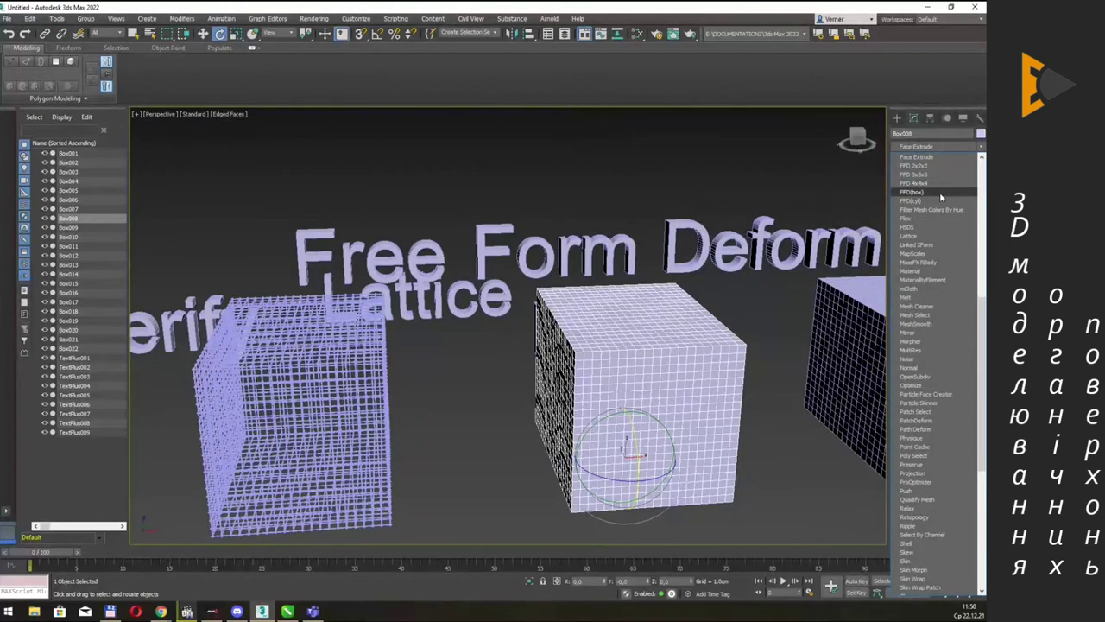
click(941, 193)
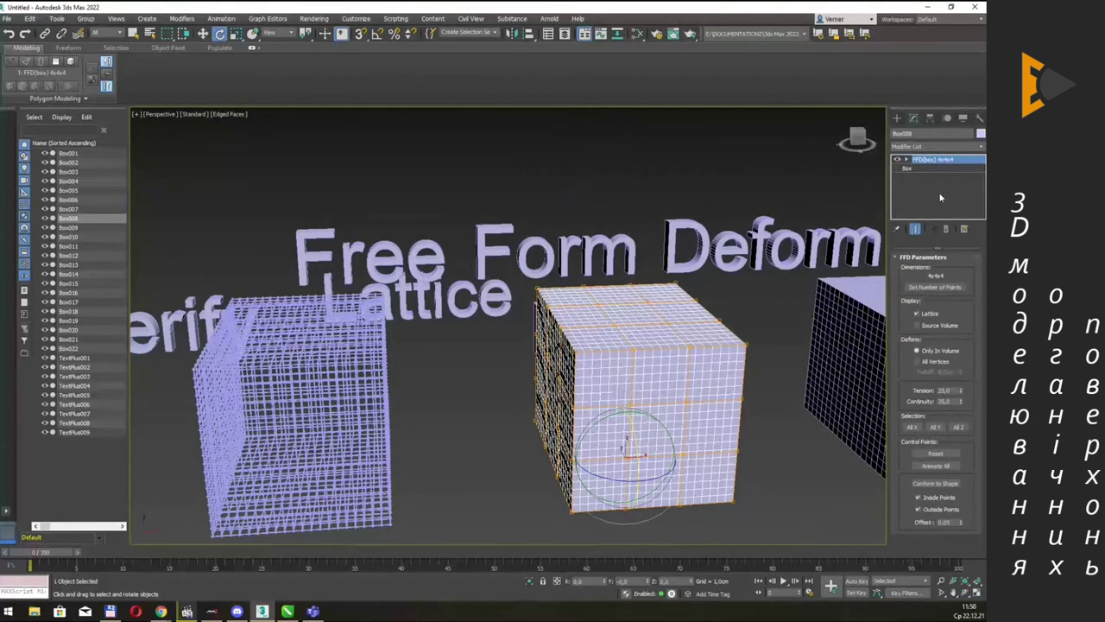
Set the FFD(box) lattice to 8 points in length, width and height.
click(937, 287)
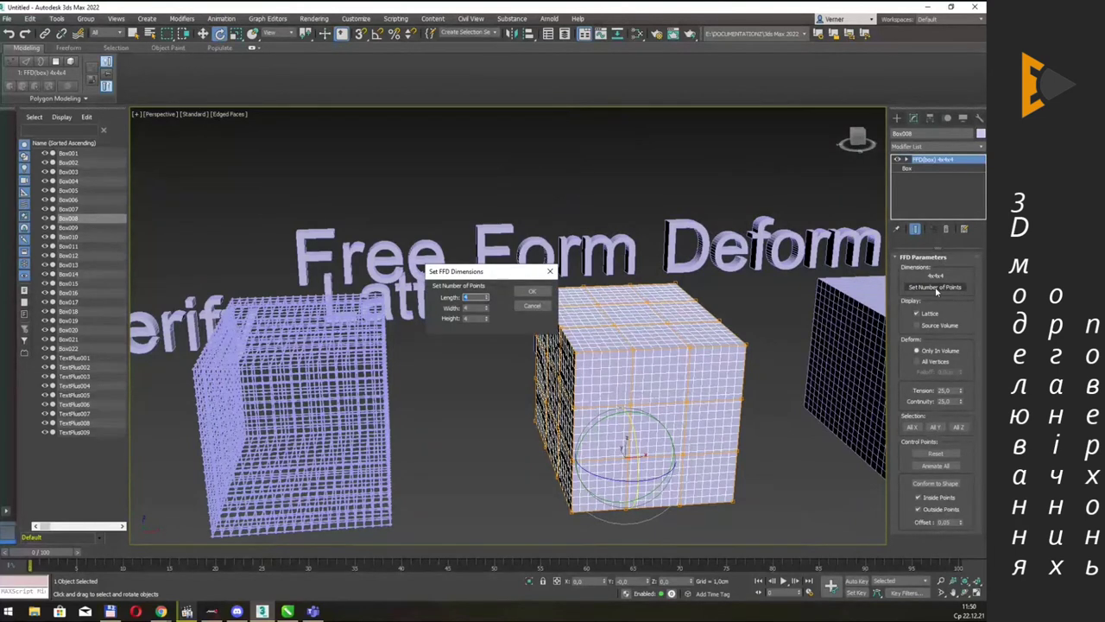
drag(492, 276, 734, 196)
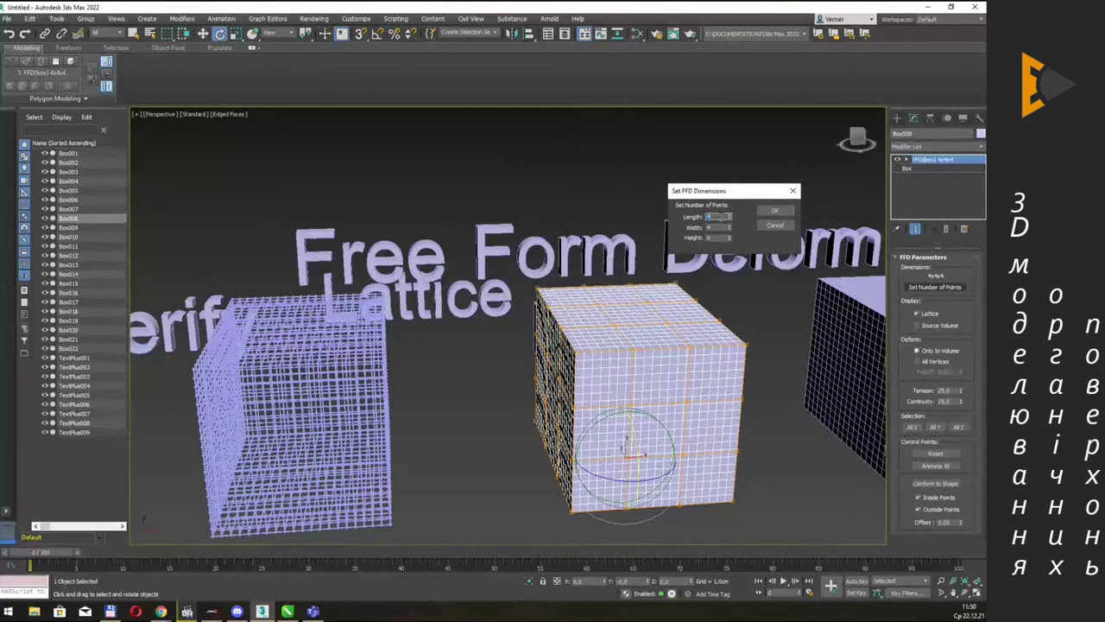
click(717, 228)
click(716, 239)
text(8)
click(774, 210)
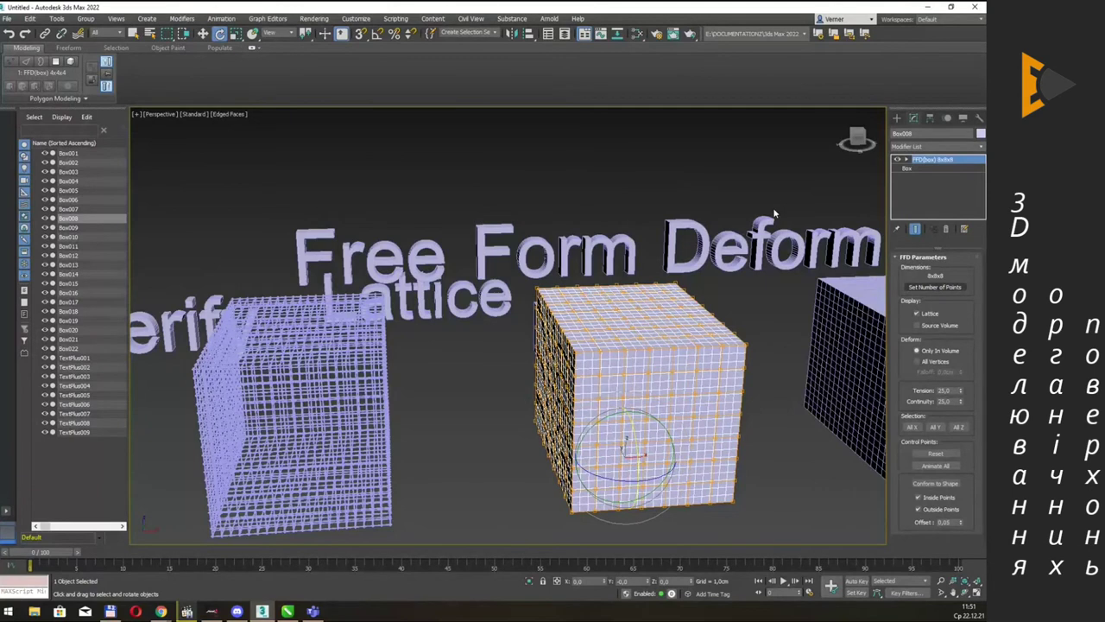
At the FFD Control Points level, pull the cube's top-left lattice points up and left to bend it.
middle_drag(667, 251, 675, 250)
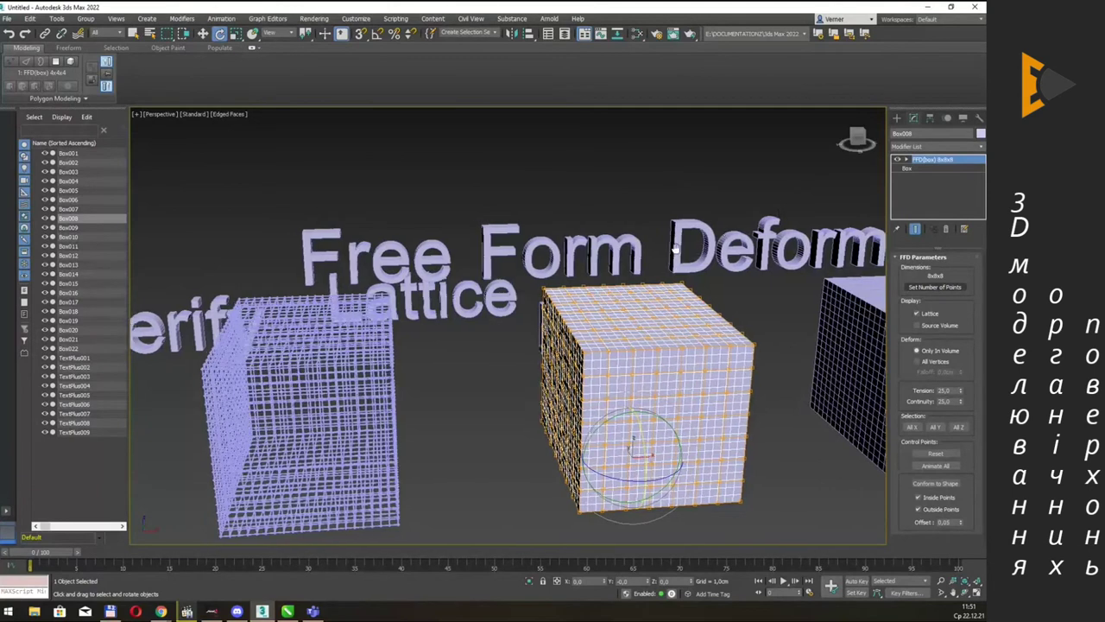
alt+middle_drag(597, 290, 612, 277)
click(906, 161)
click(934, 168)
drag(501, 267, 586, 345)
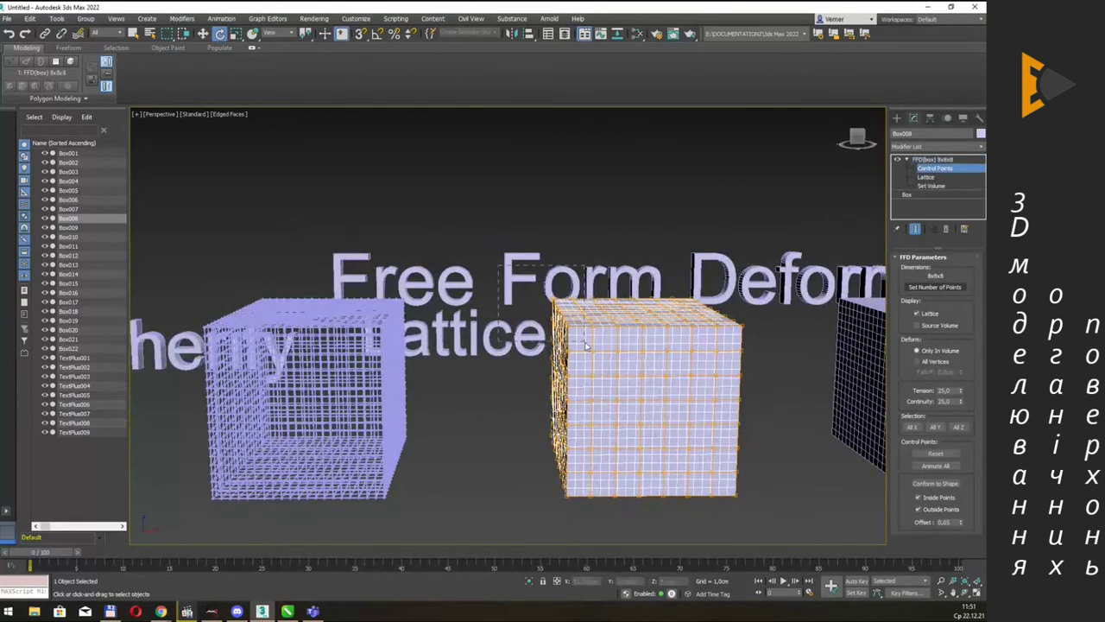
key(w)
drag(584, 298, 452, 131)
mouse_move(695, 236)
alt+middle_down()
mouse_move(673, 240)
mouse_move(725, 261)
alt+middle_up()
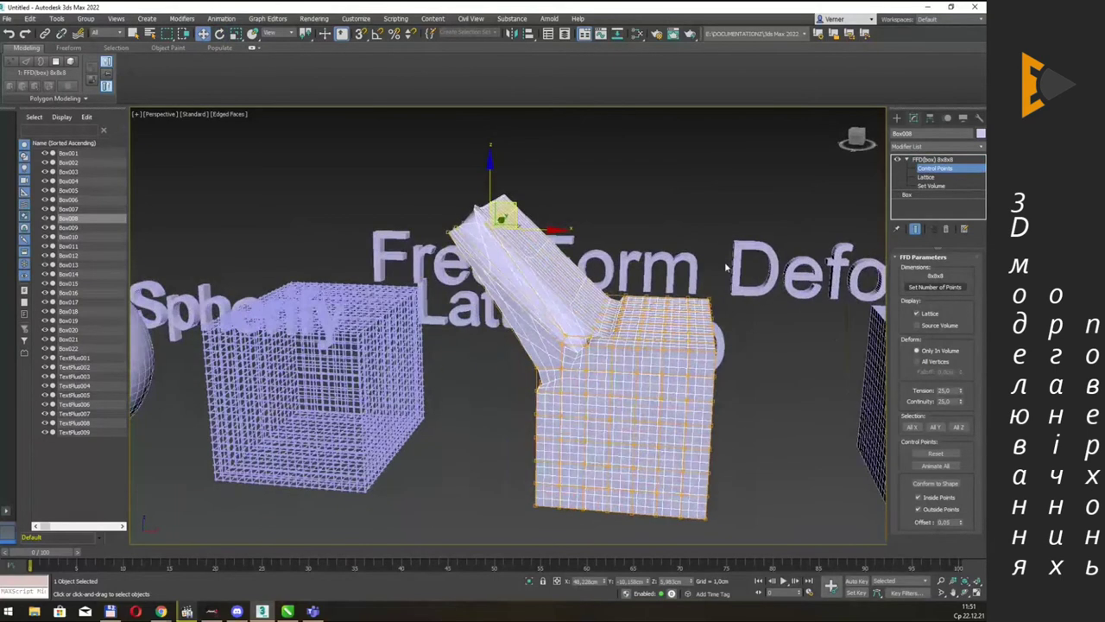
Rotate a second group of lattice points to tilt the cube's top part.
alt+middle_drag(660, 346, 452, 186)
drag(452, 186, 781, 370)
alt+middle_drag(784, 377, 686, 358)
key(e)
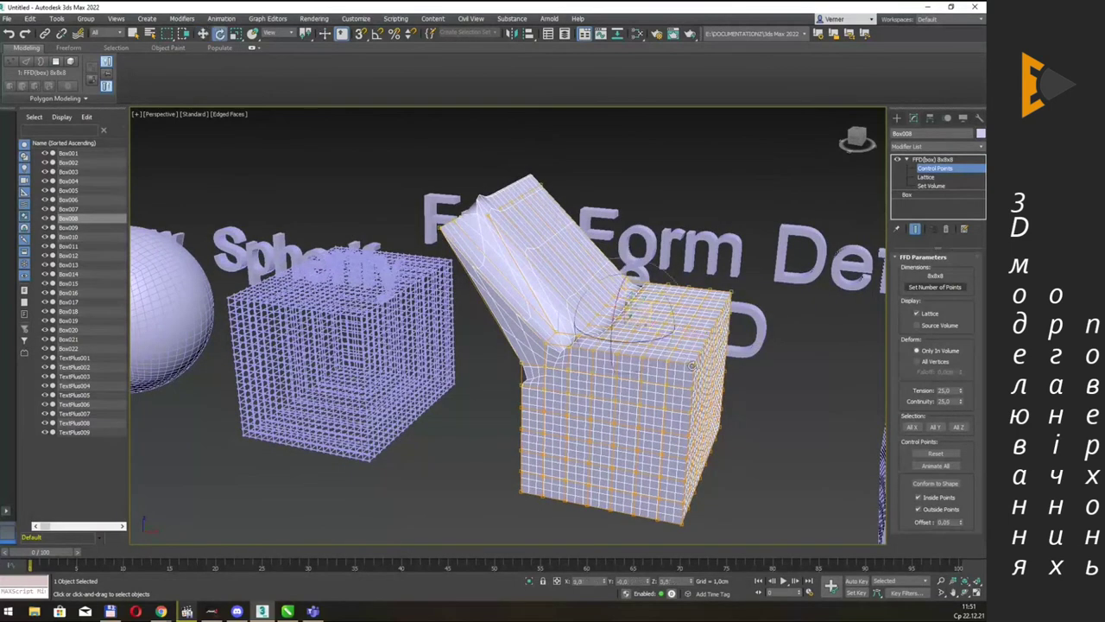
drag(649, 340, 606, 342)
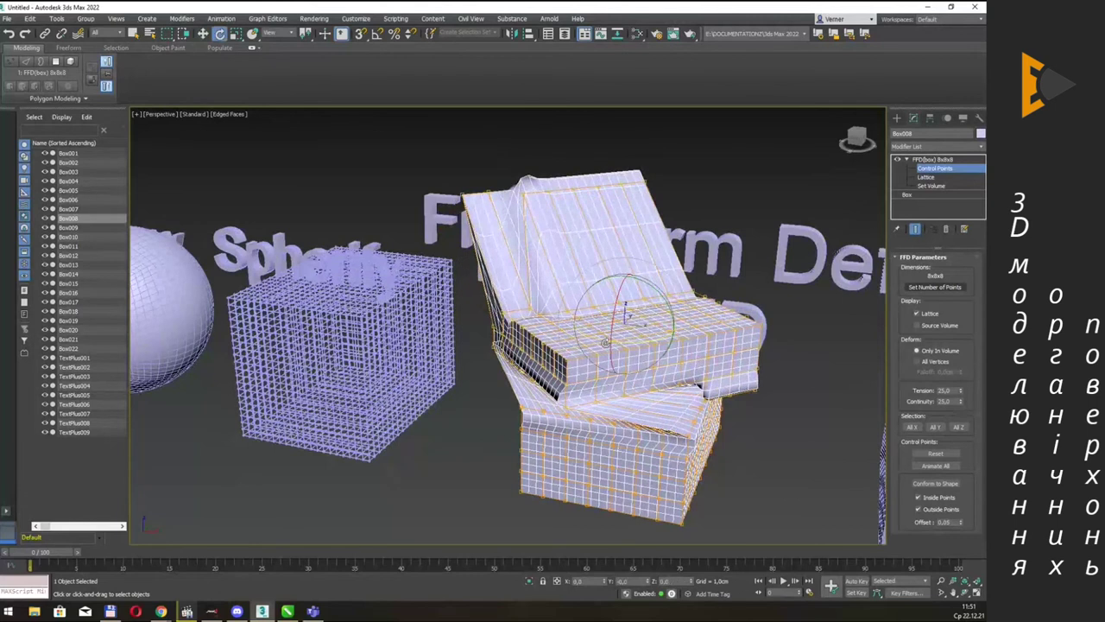
Scale up the points at the top of the bent part to flare that section.
alt+middle_drag(606, 343, 479, 224)
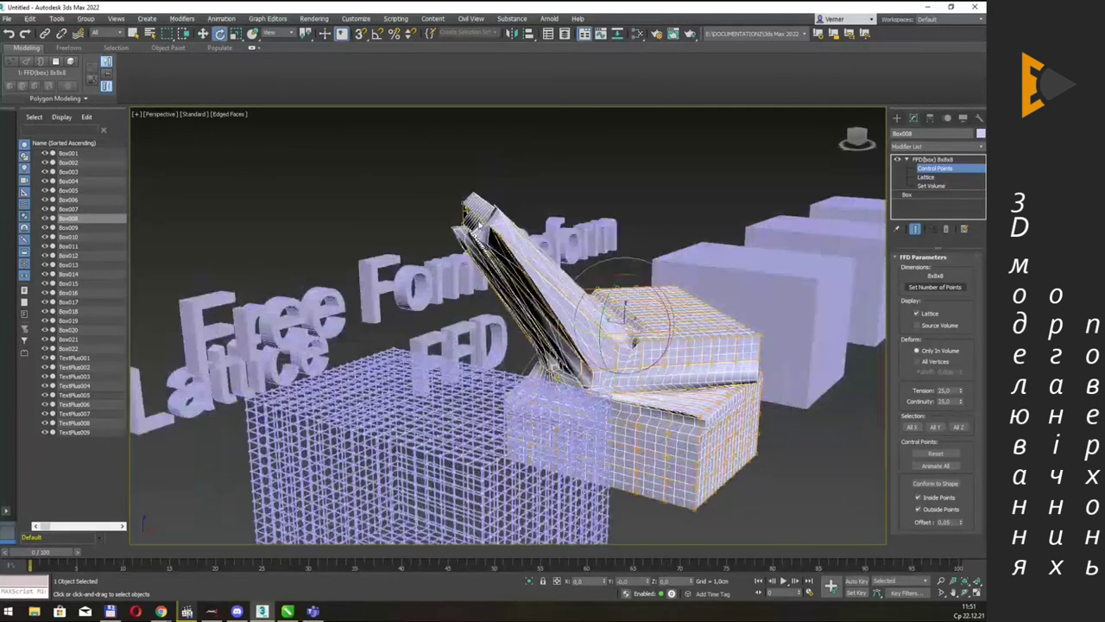
drag(394, 178, 537, 268)
key(r)
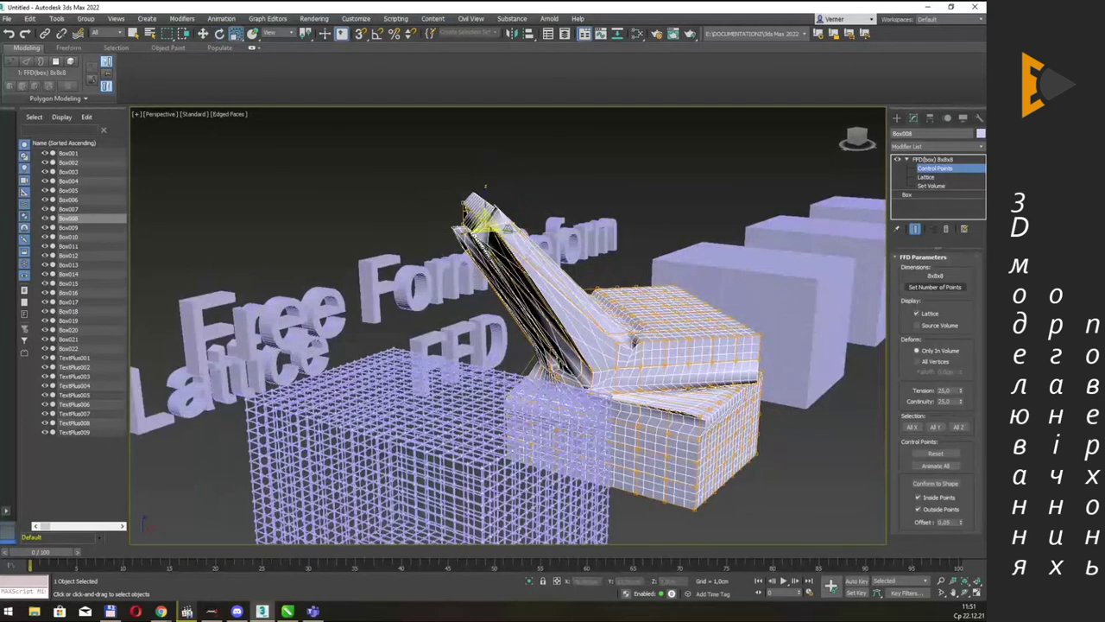
drag(490, 223, 534, 144)
mouse_move(535, 144)
alt+middle_down()
mouse_move(650, 255)
mouse_move(685, 373)
mouse_move(627, 422)
alt+middle_up()
scroll(649, 256, up, 3)
scroll(649, 256, up, 2)
scroll(649, 256, down, 4)
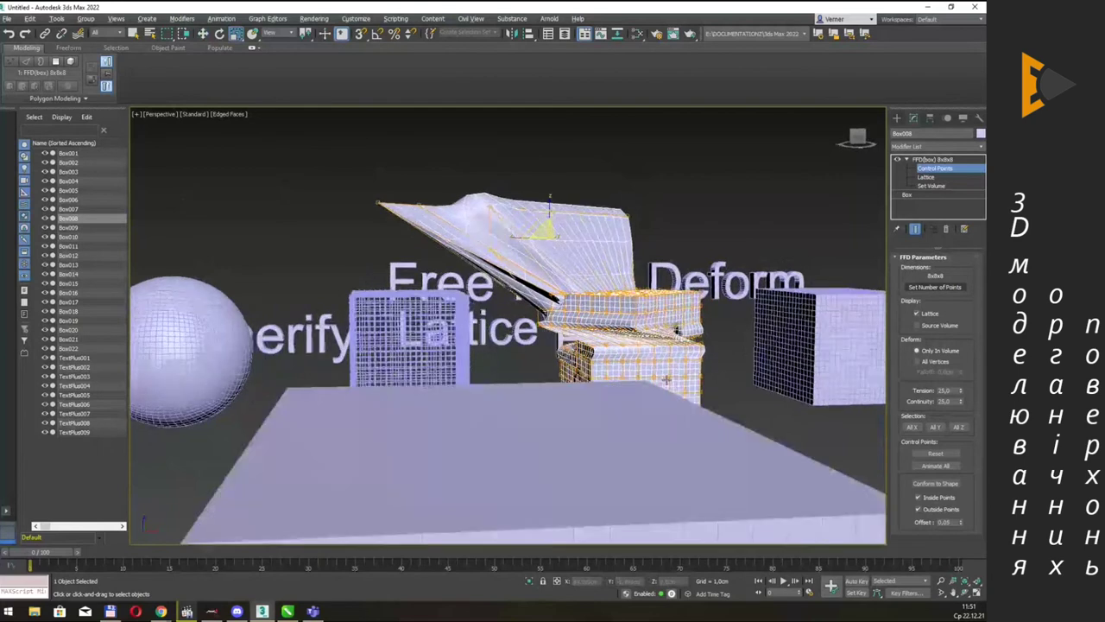
Move the lattice's bottom edge points to flatten the base and stretch it downward into a flare.
drag(627, 422, 717, 381)
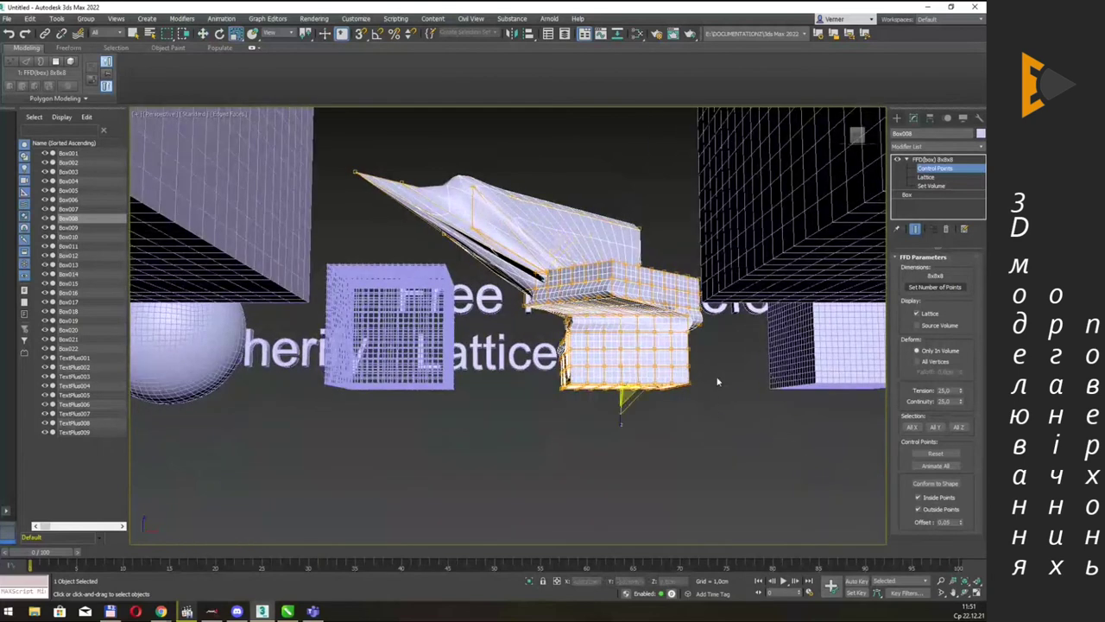
alt+middle_drag(701, 386, 712, 368)
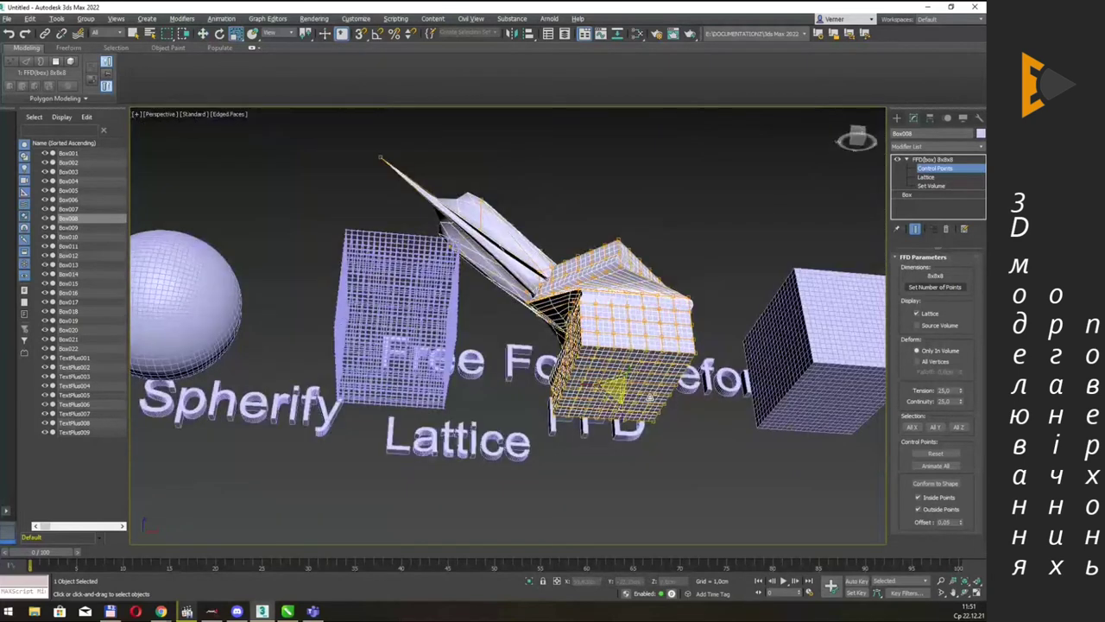
drag(621, 380, 671, 271)
mouse_move(671, 271)
alt+middle_down()
mouse_move(674, 315)
mouse_move(656, 337)
alt+middle_up()
key(w)
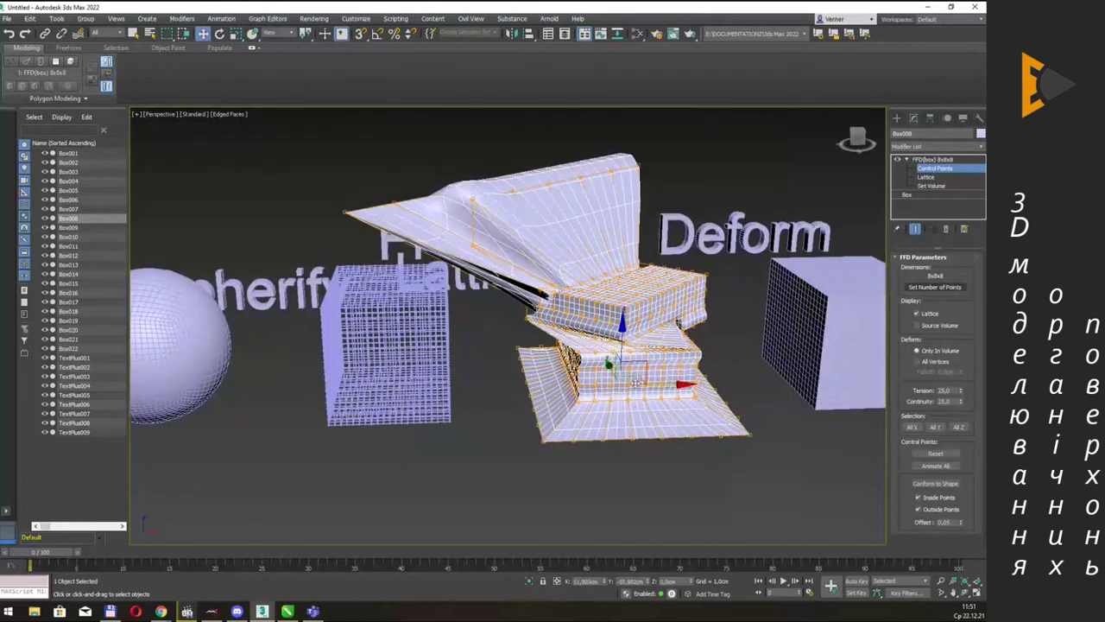
drag(623, 338, 635, 373)
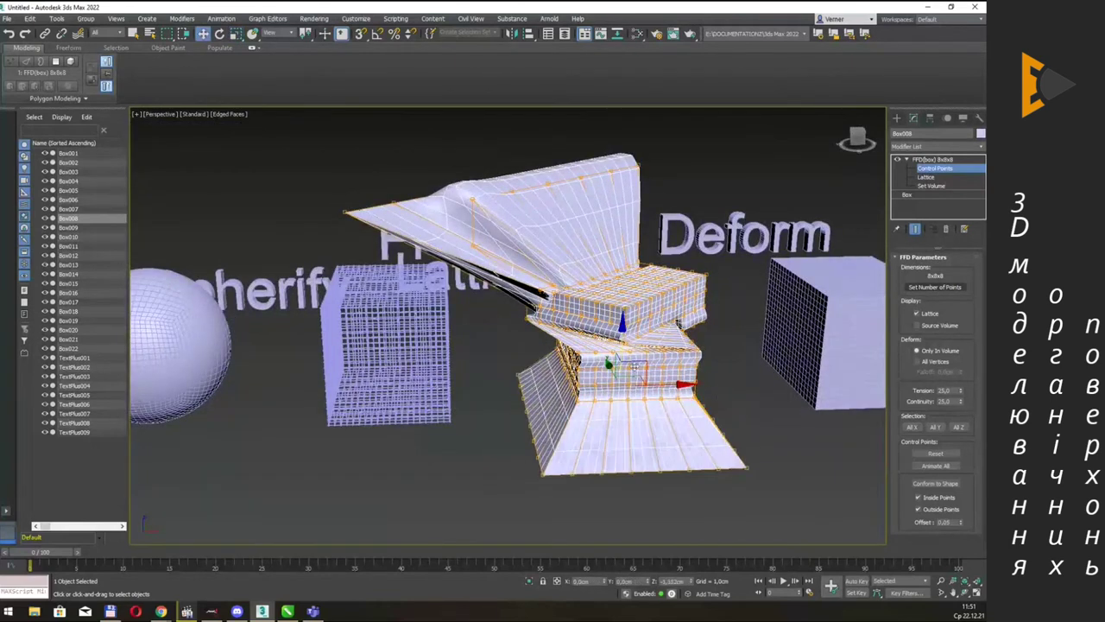
Rotate the lower lattice points to reshape the bottom flare.
alt+middle_drag(636, 374, 720, 321)
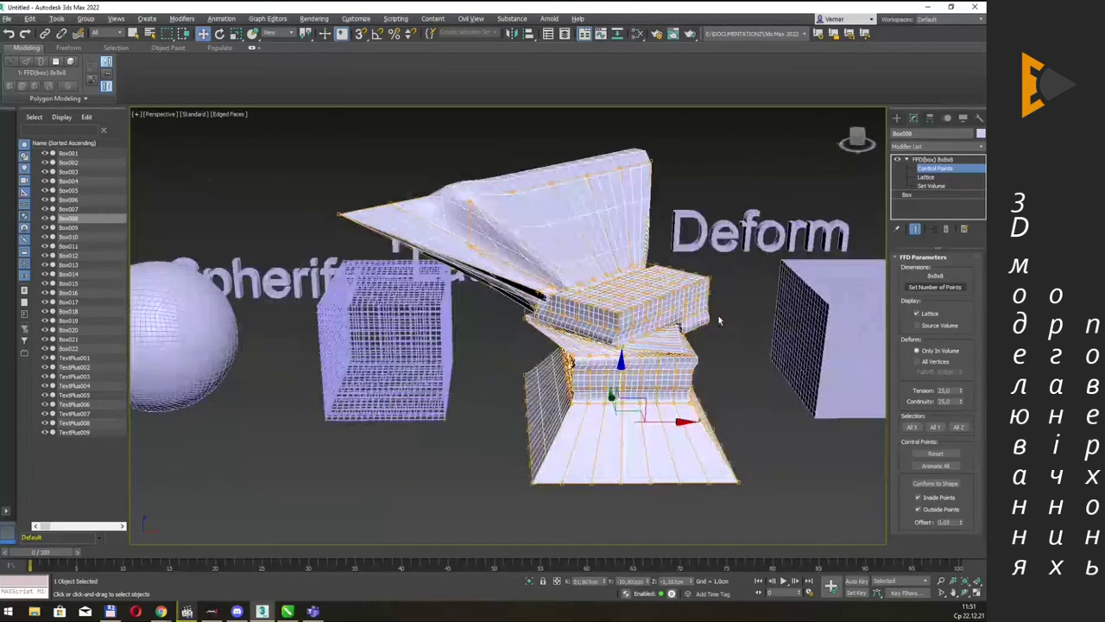
key(e)
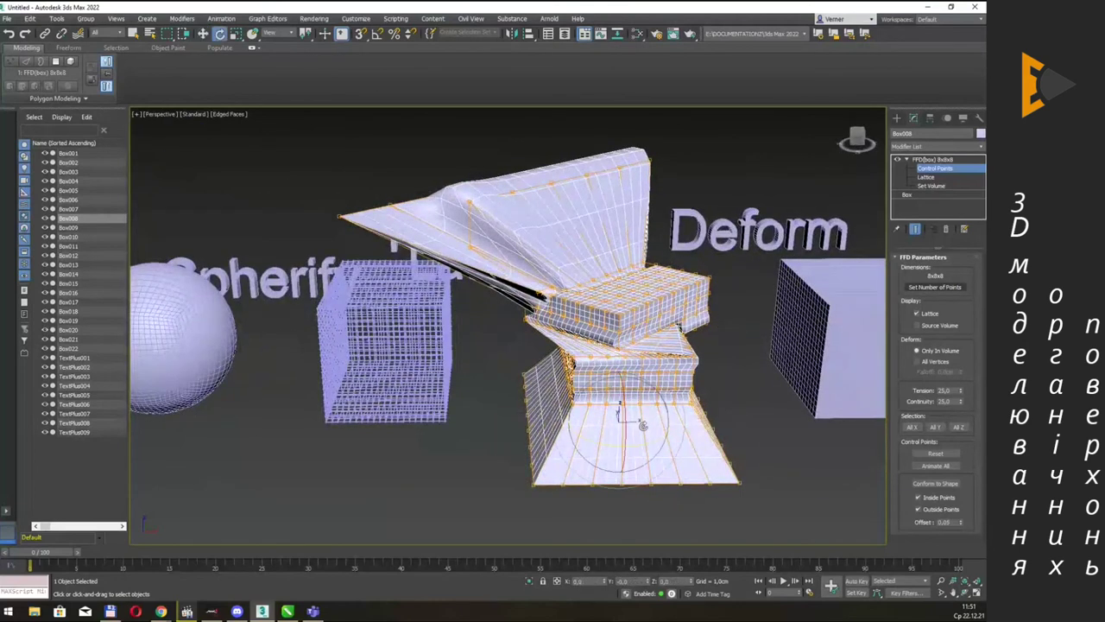
drag(641, 440, 648, 443)
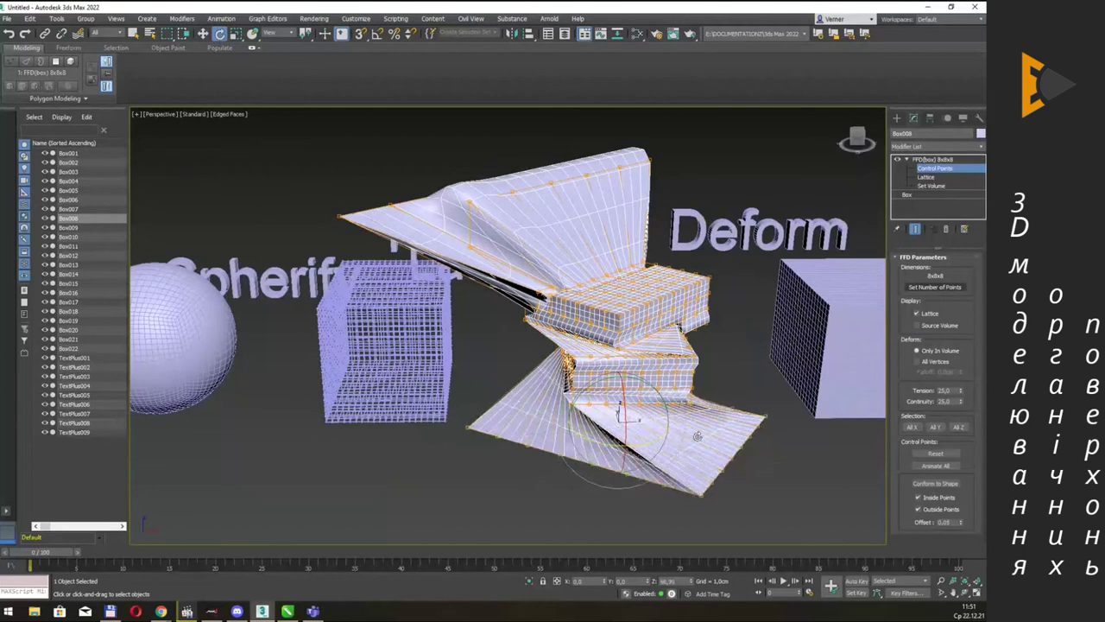
mouse_move(667, 443)
alt+middle_down()
mouse_move(669, 333)
mouse_move(769, 332)
alt+middle_up()
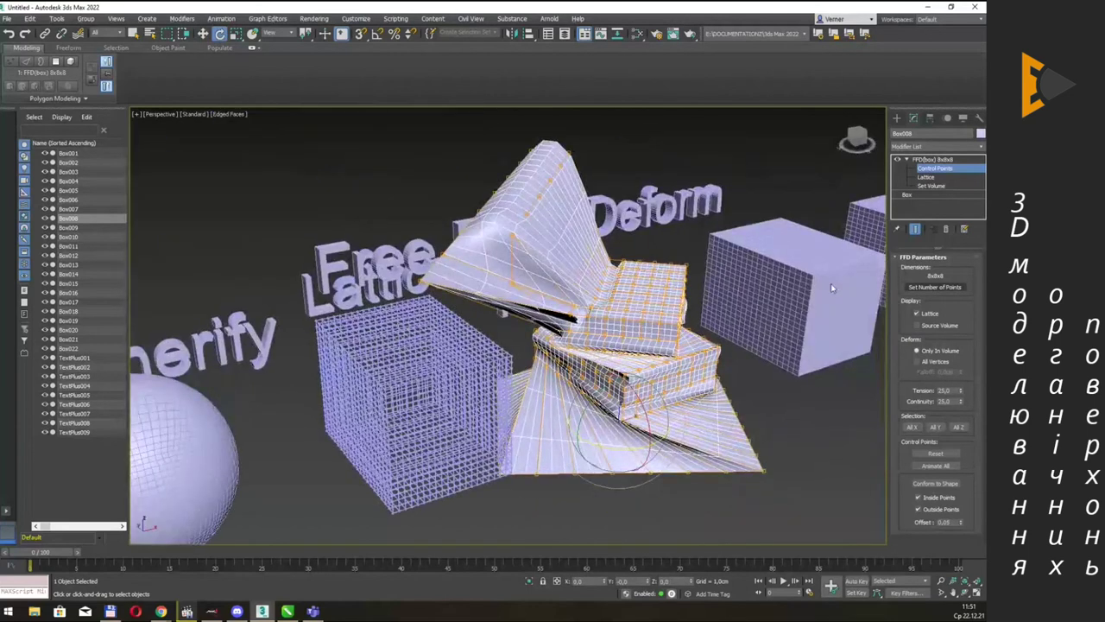
Exit control-point editing and review the twisted FFD box without adding another modifier.
click(929, 161)
alt+middle_drag(710, 231, 633, 238)
click(973, 151)
click(974, 151)
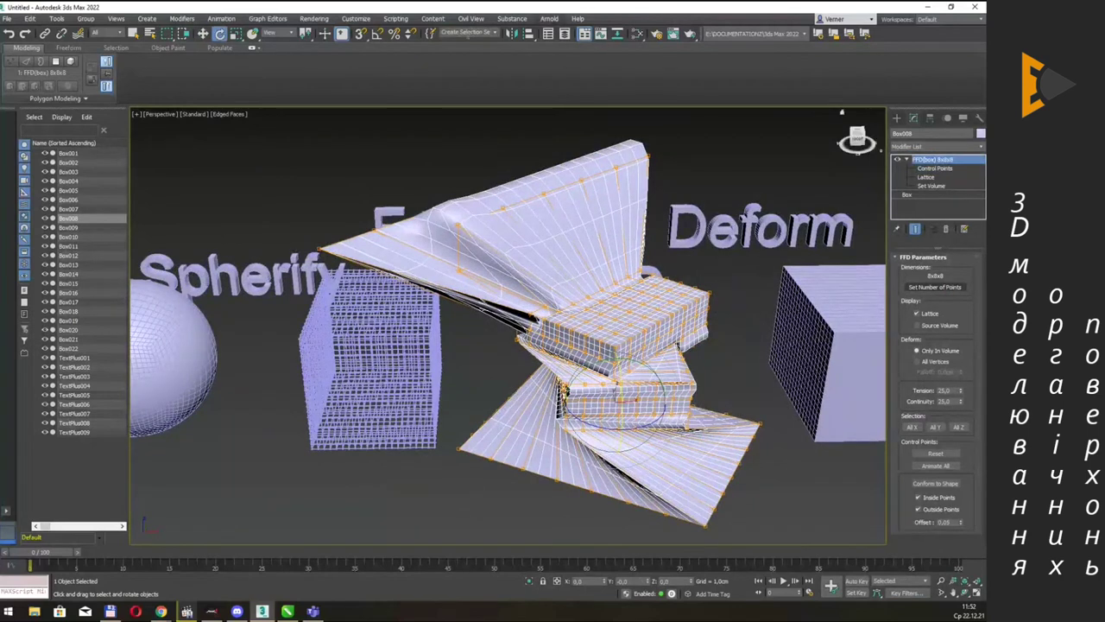
key(alt+Tab)
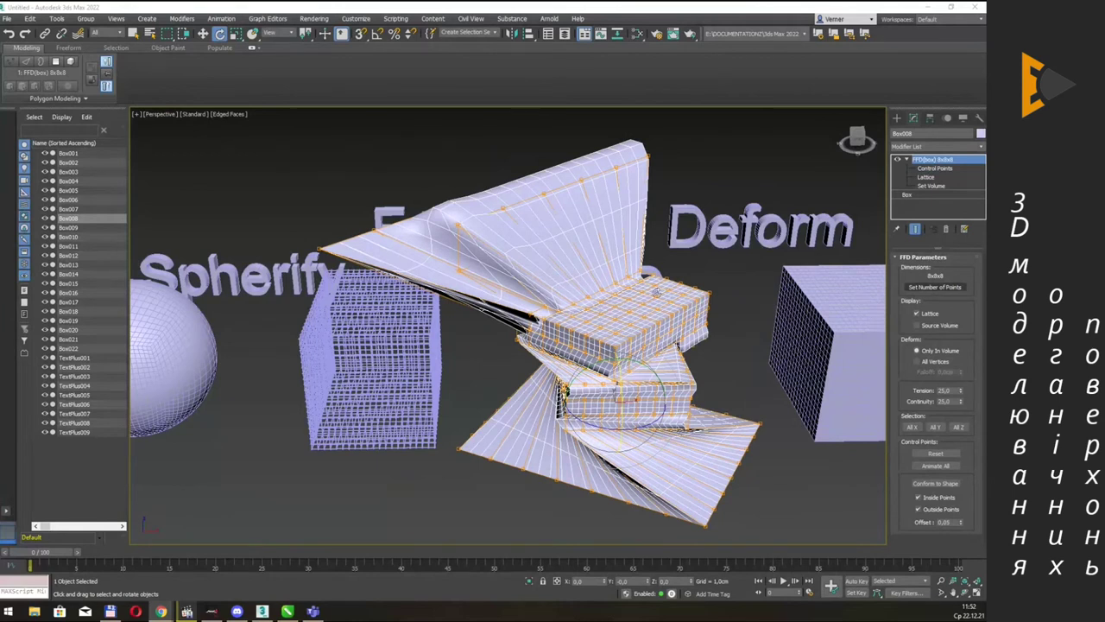
scroll(677, 185, down, 3)
scroll(677, 185, down, 2)
scroll(679, 191, down, 1)
scroll(604, 205, down, 1)
scroll(526, 221, down, 3)
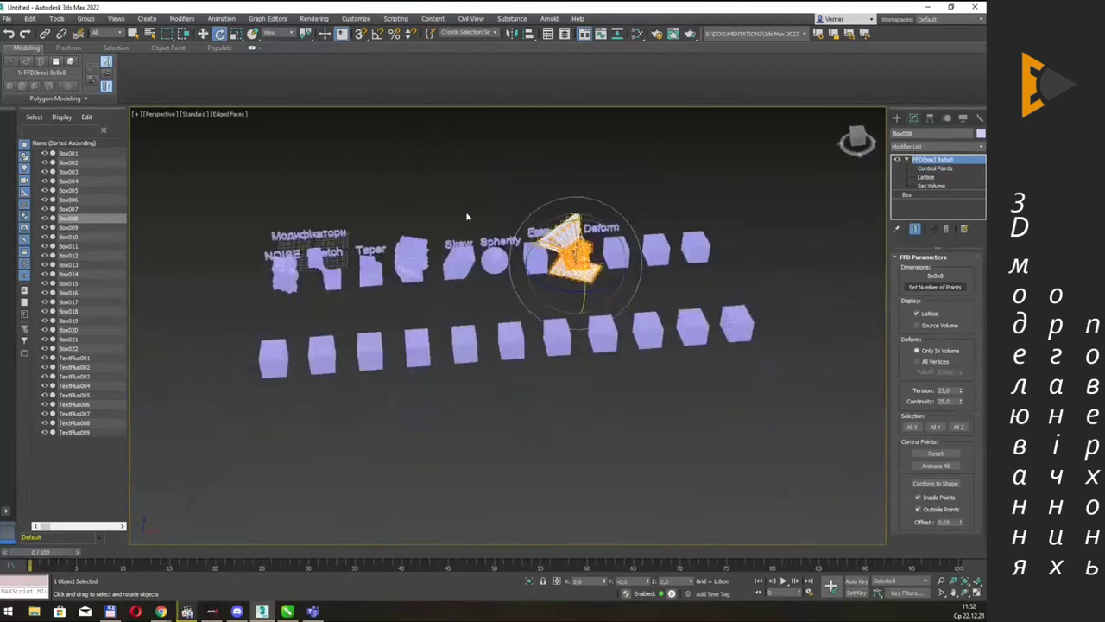
Shift-drag a copy of the Spherify label over beside the Deform label.
scroll(544, 211, up, 2)
scroll(562, 214, up, 2)
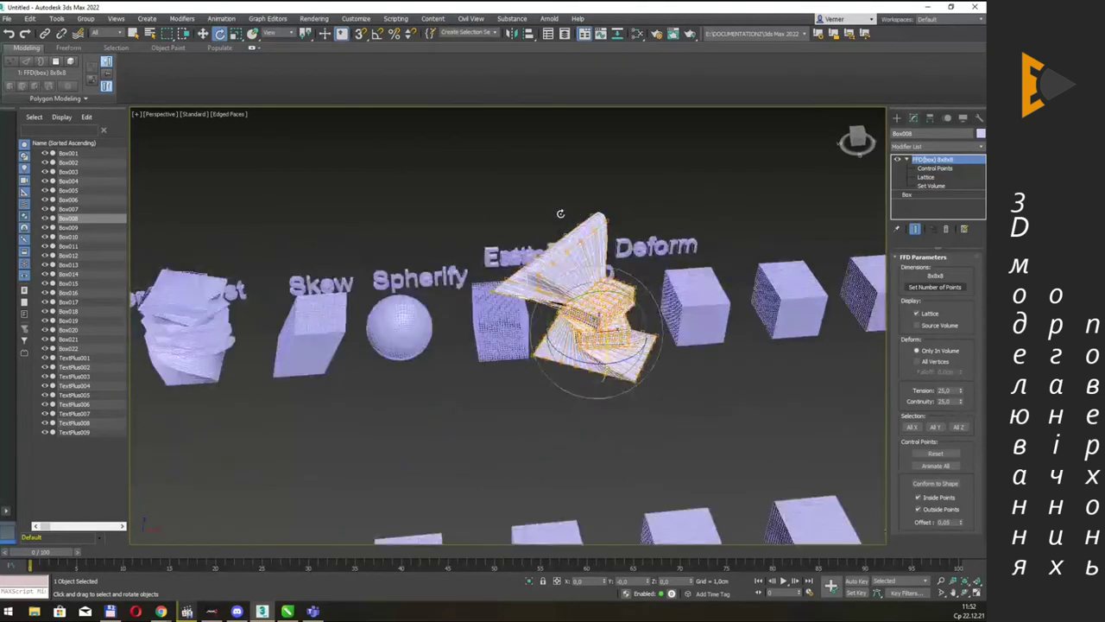
scroll(563, 215, up, 2)
alt+middle_drag(562, 214, 370, 327)
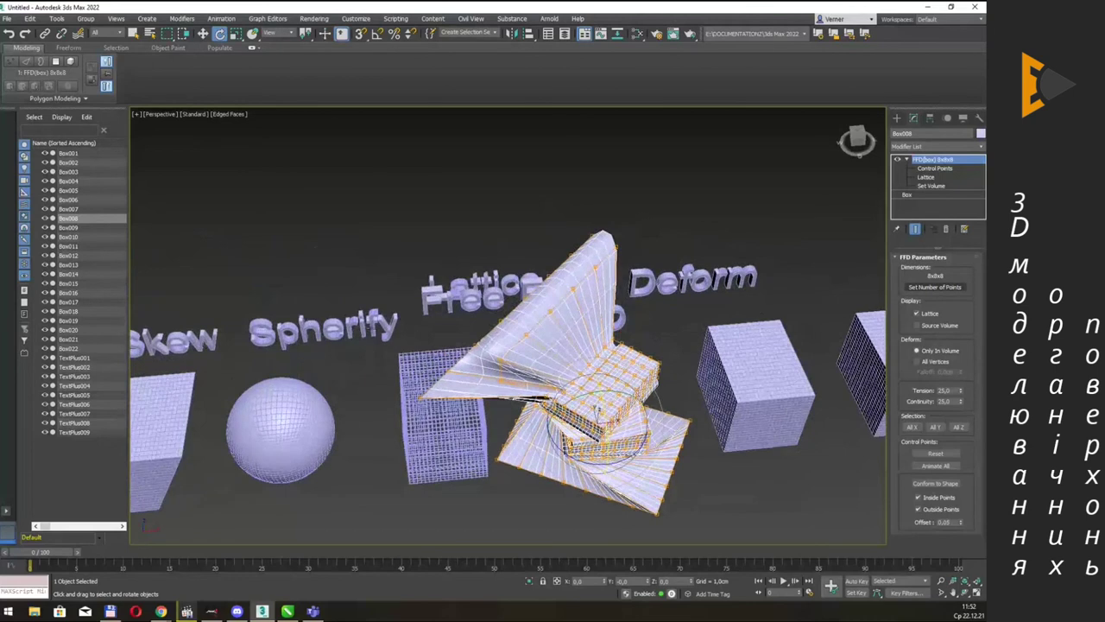
click(368, 321)
key(w)
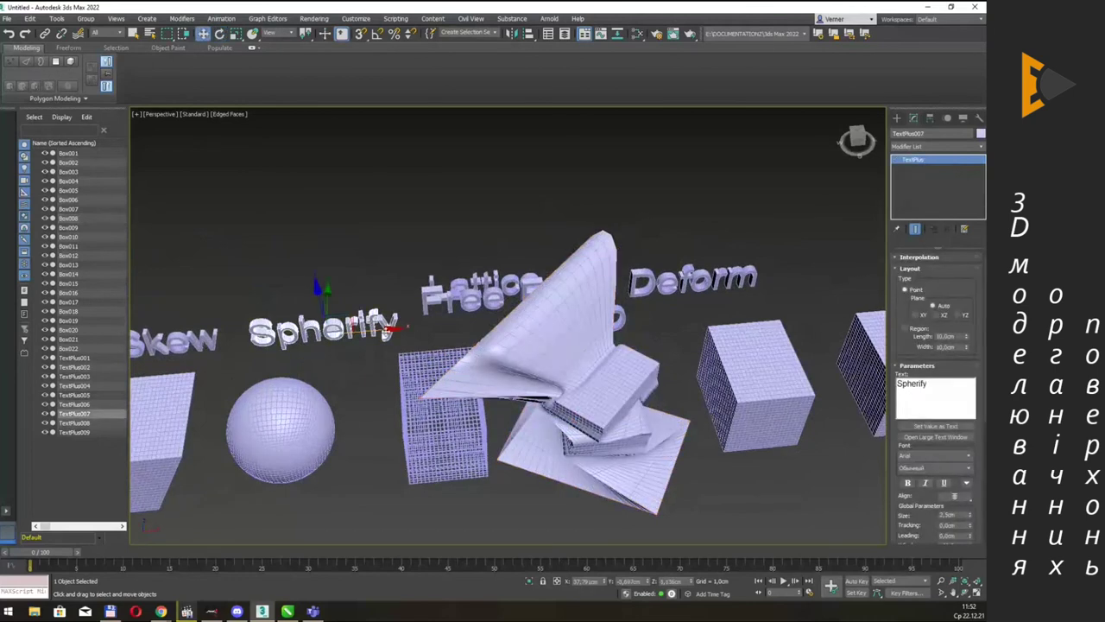
shift+drag(371, 328, 866, 300)
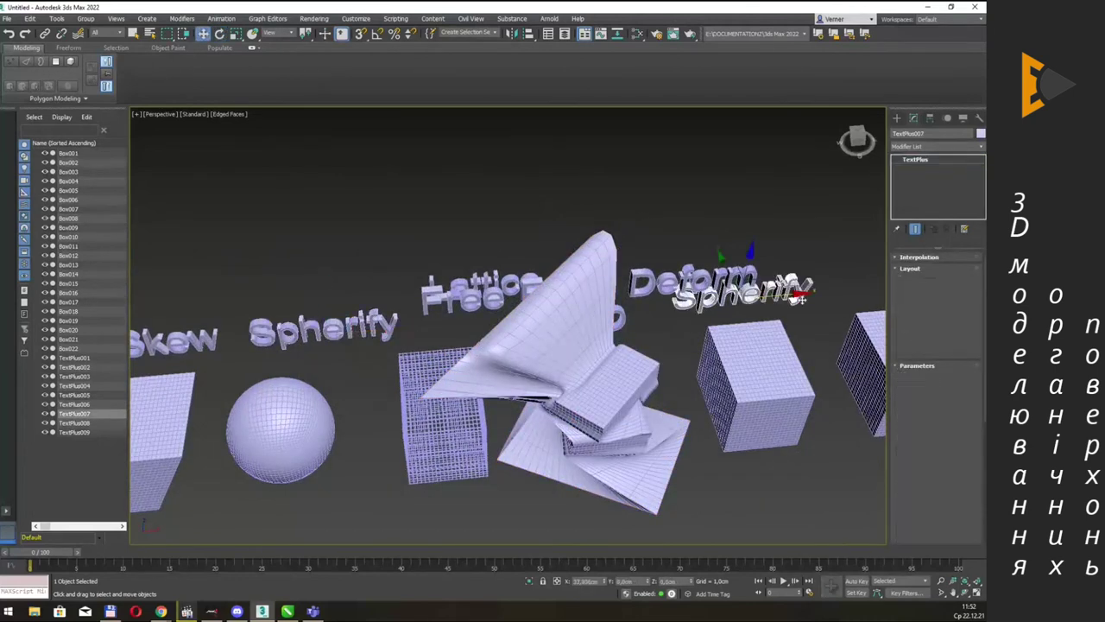
click(493, 349)
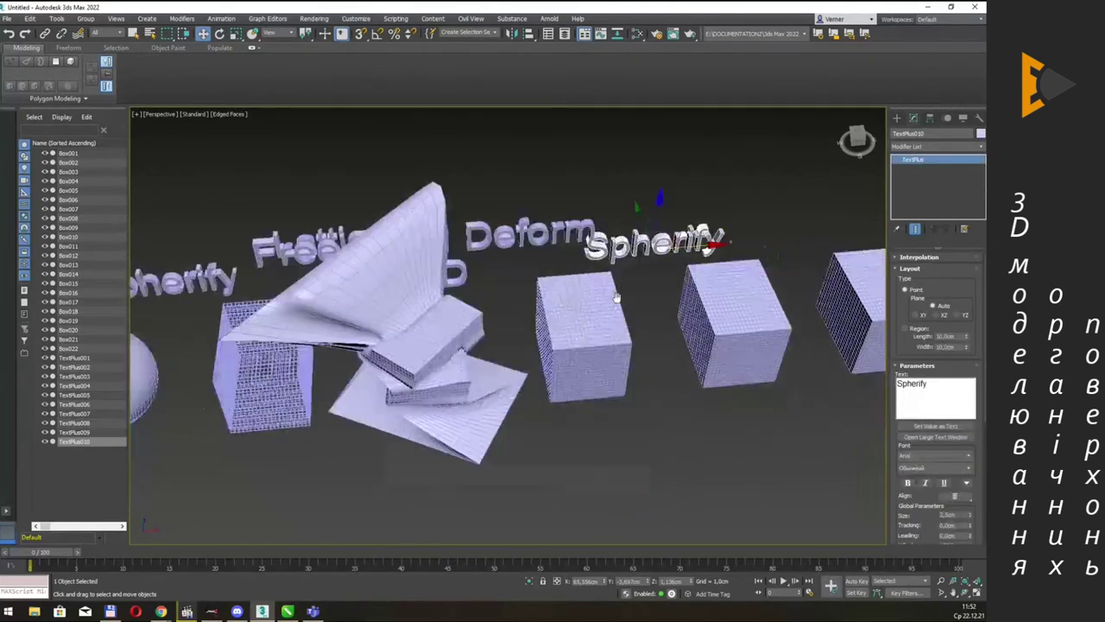
Move the four remaining boxes in the row further to the right.
alt+middle_drag(740, 326, 795, 196)
drag(794, 196, 506, 398)
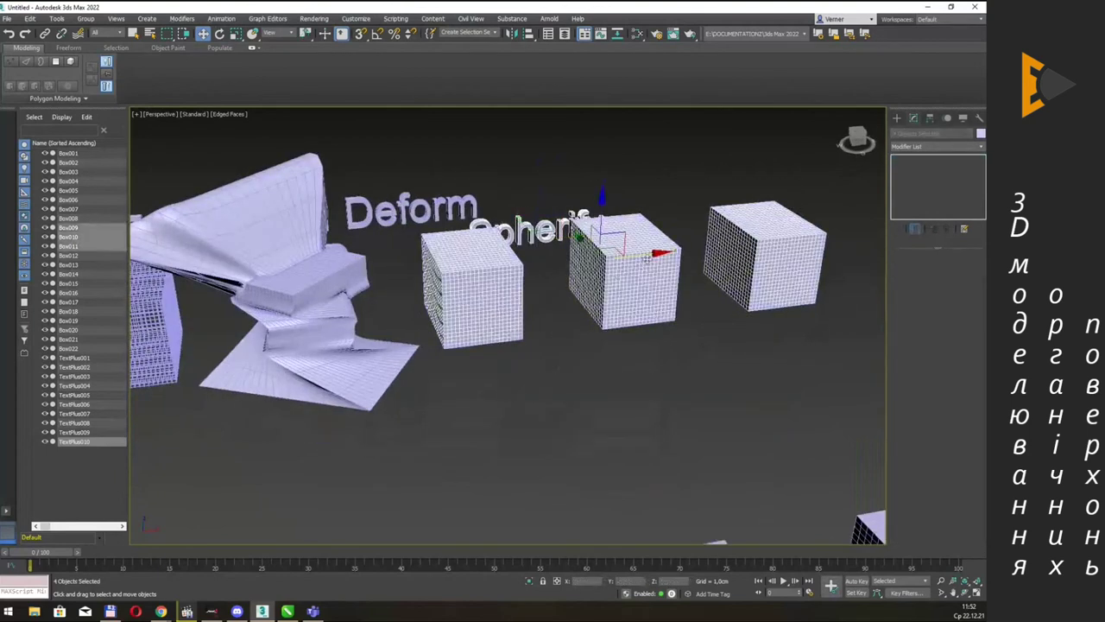
drag(617, 273, 654, 278)
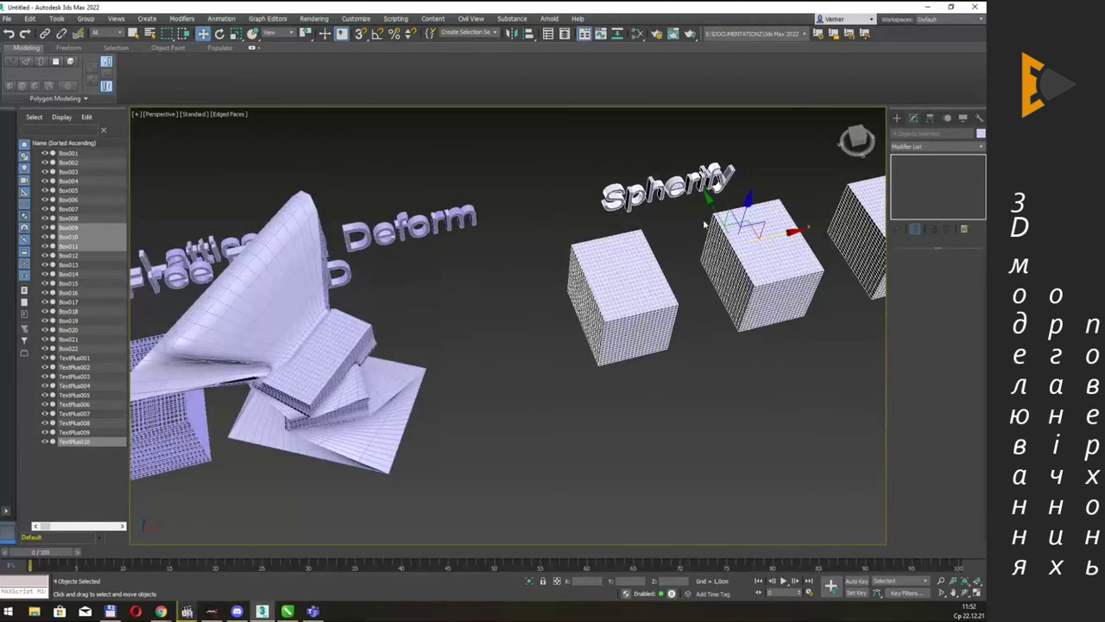
Place the copied label above the next box, change its text to Bend, and select Box009.
click(677, 195)
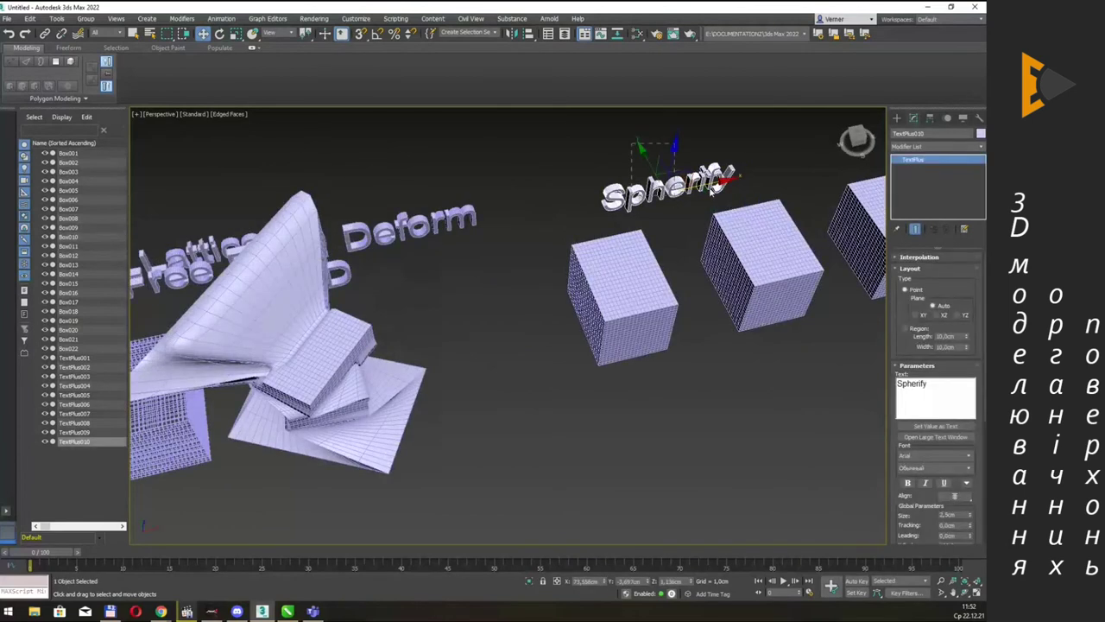
drag(669, 172, 596, 188)
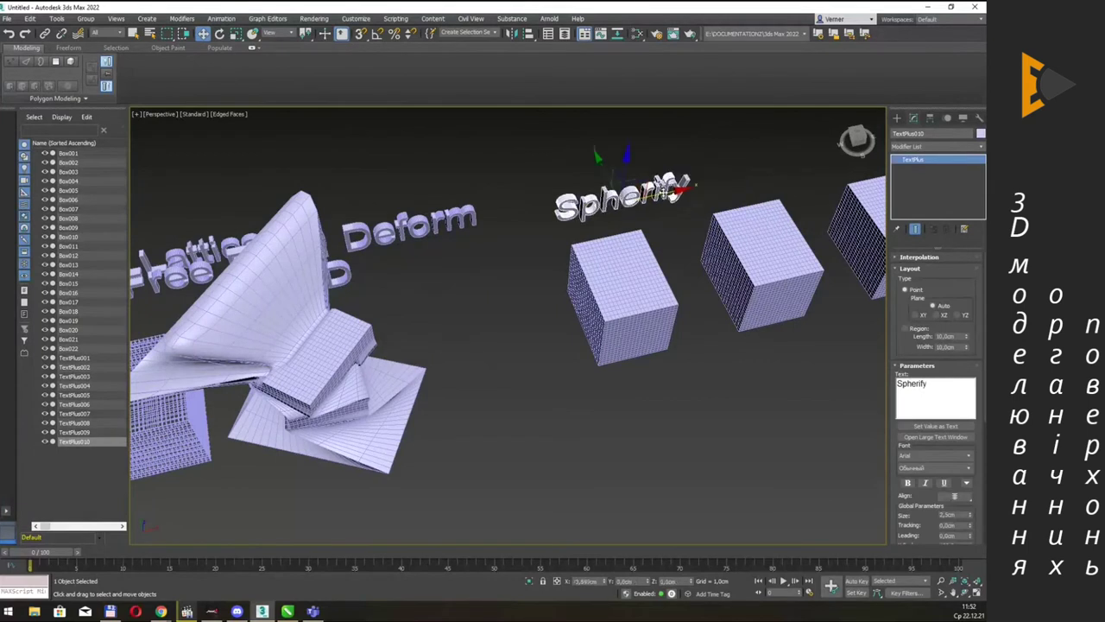
text(Bend)
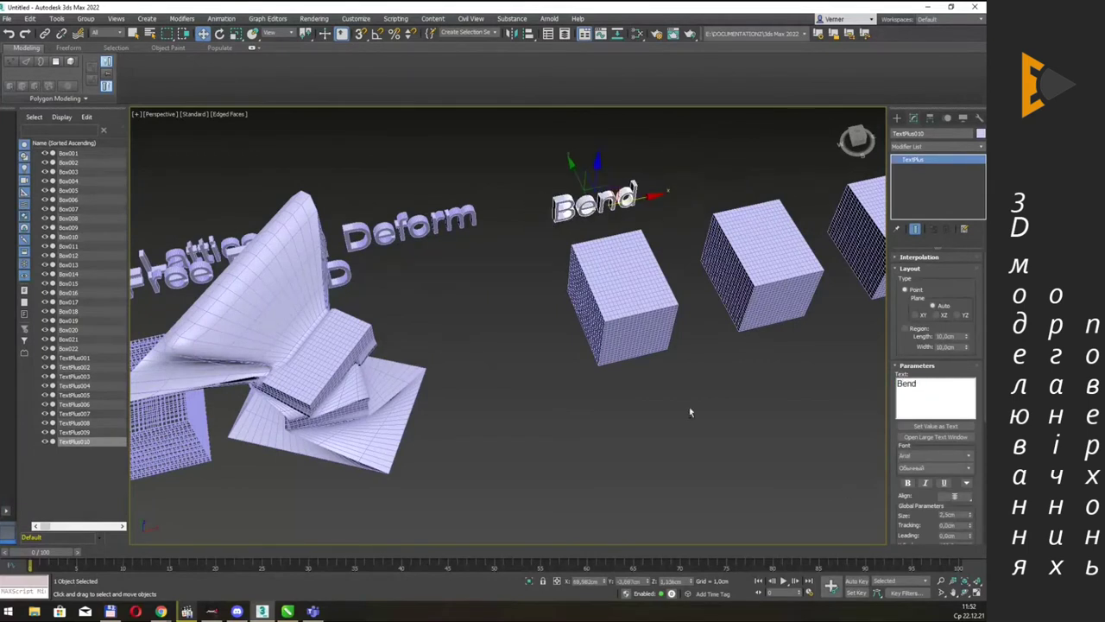
scroll(668, 289, up, 3)
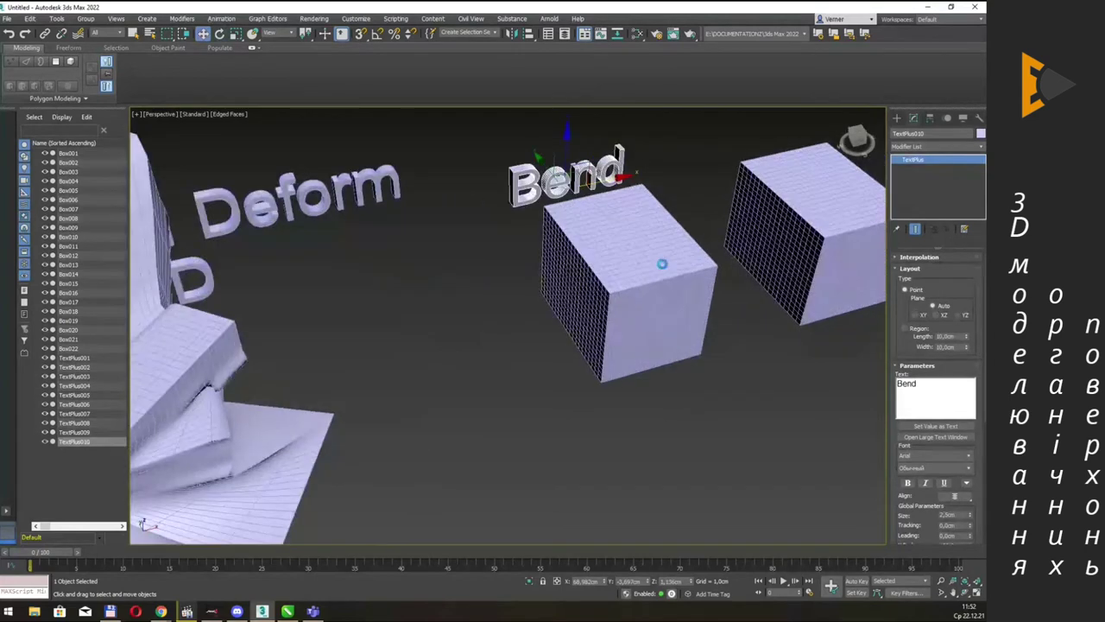
click(663, 264)
Add a Bend modifier to Box009 and try an initial bend angle.
click(980, 148)
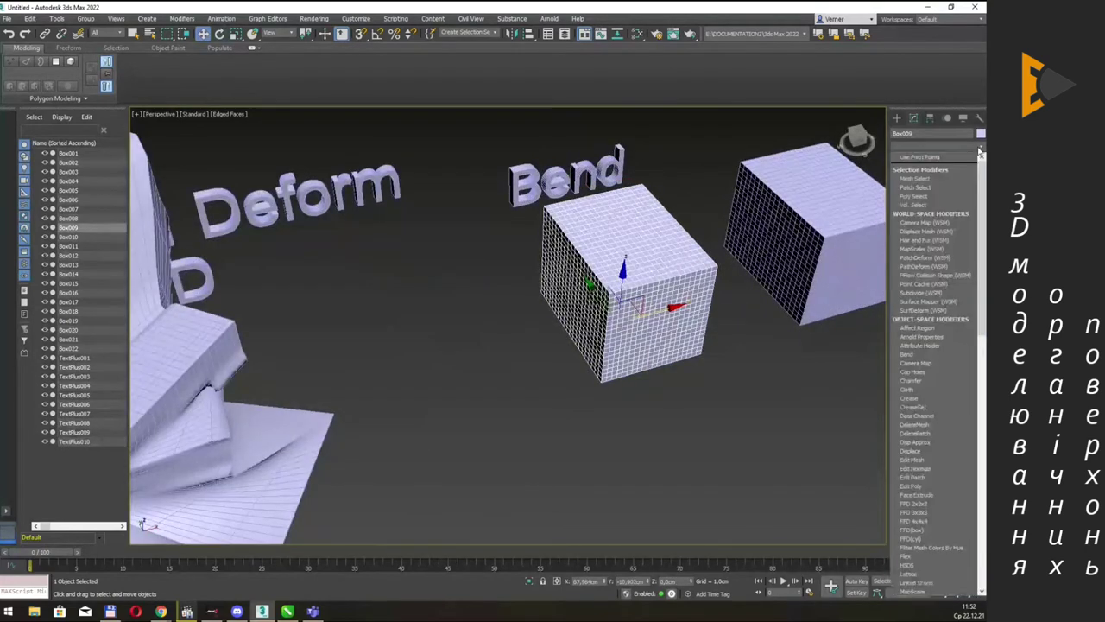
key(b)
key(Return)
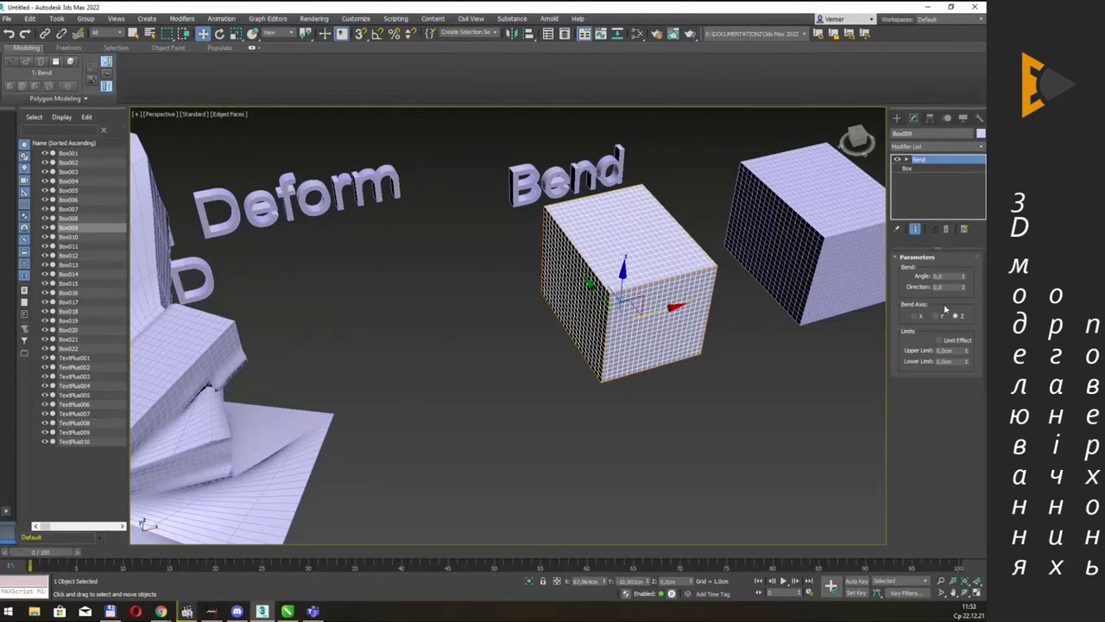
mouse_move(965, 278)
mouse_down()
mouse_move(953, 315)
mouse_move(979, 240)
mouse_up()
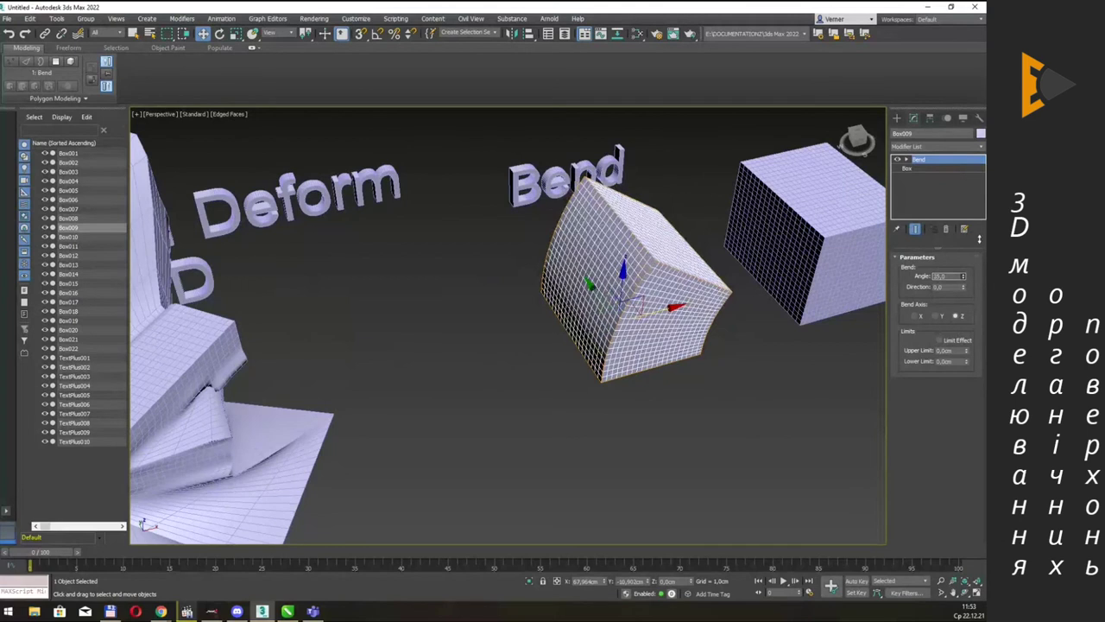
Raise the box's base Height to 6.698.
click(907, 168)
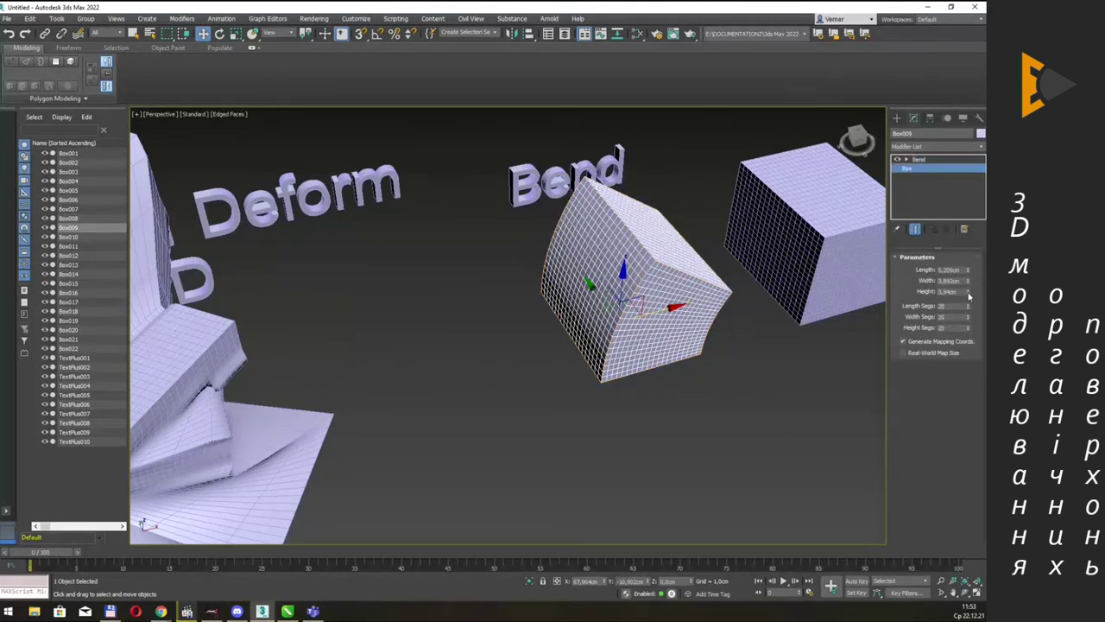
drag(967, 297, 967, 277)
mouse_move(777, 235)
alt+middle_down()
mouse_move(745, 266)
mouse_move(760, 256)
alt+middle_up()
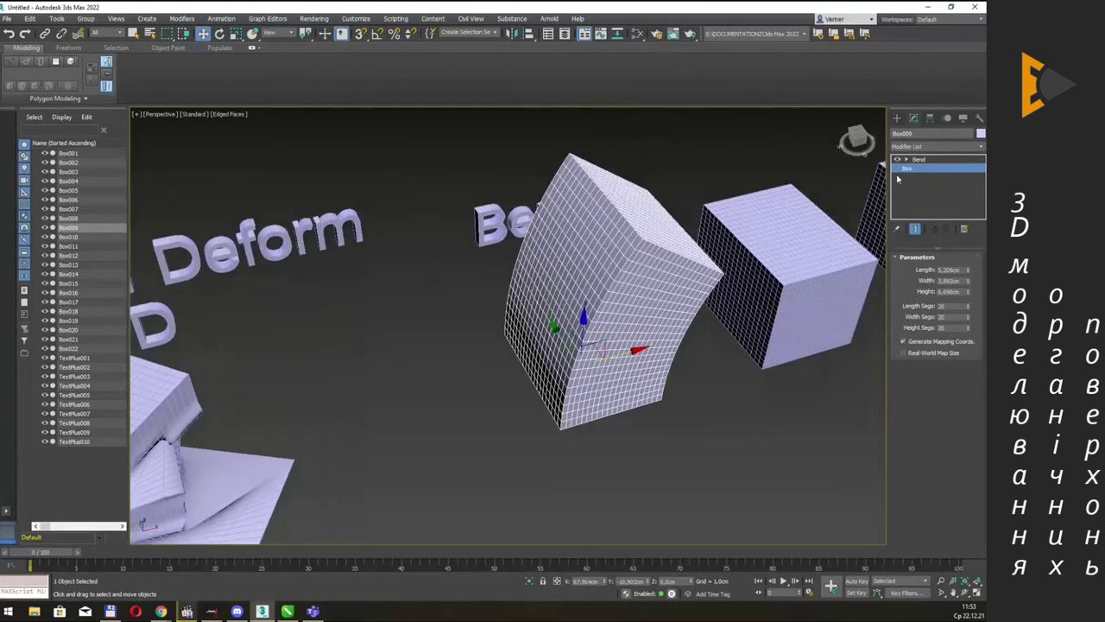
Set the Bend angle to 40.5 and experiment with the bend direction.
click(917, 160)
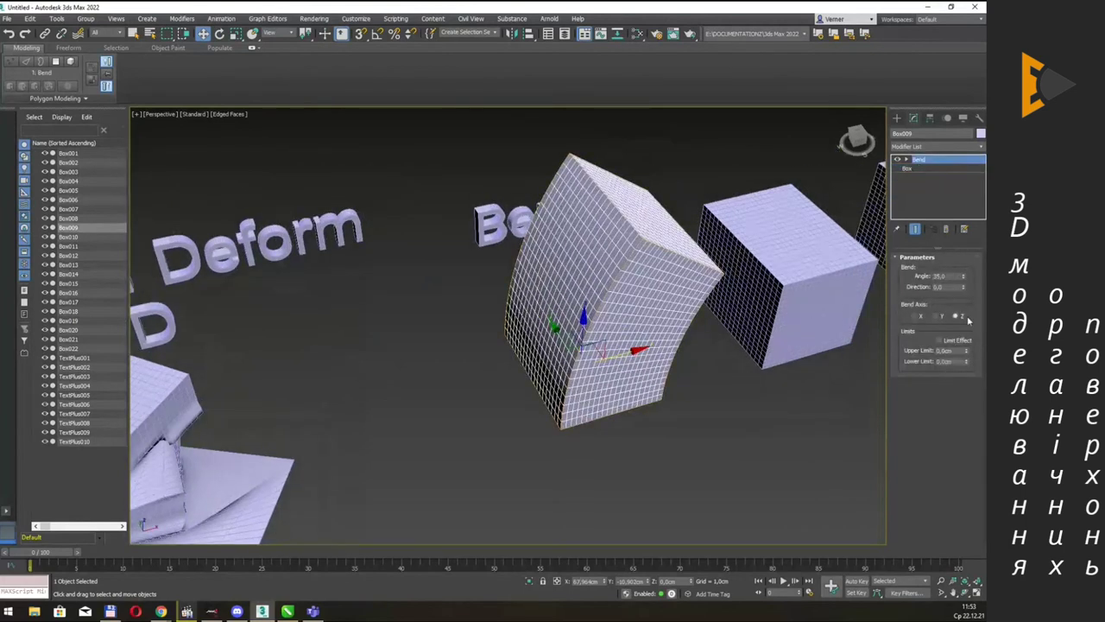
drag(965, 277, 965, 264)
key(q)
mouse_move(733, 273)
alt+middle_down()
mouse_move(706, 292)
mouse_move(669, 261)
alt+middle_up()
scroll(706, 292, up, 3)
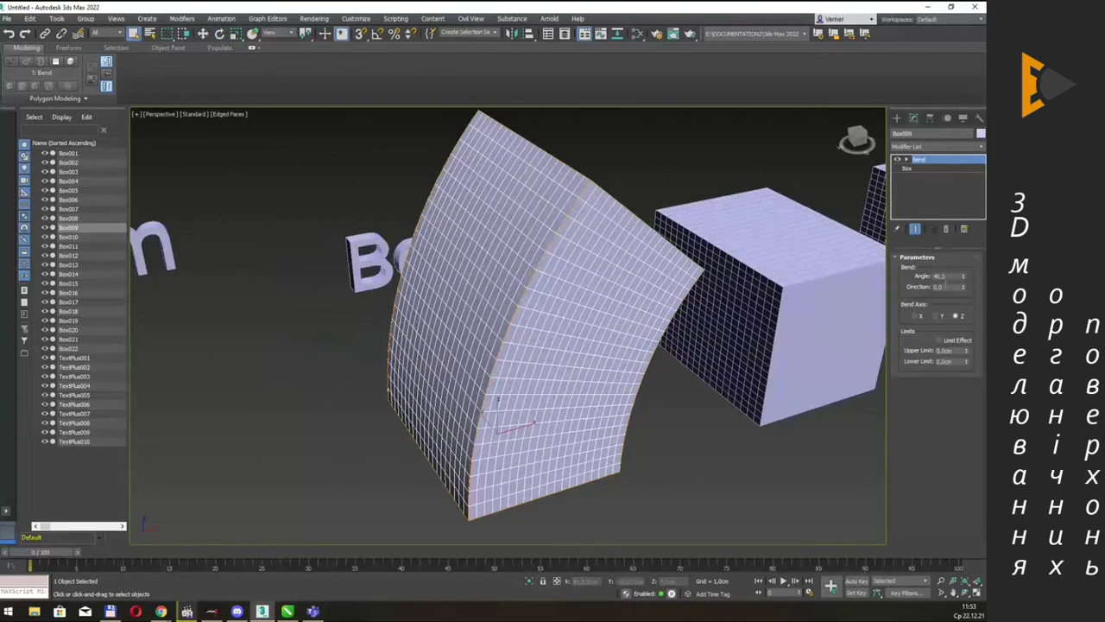
double_click(950, 276)
mouse_move(963, 287)
mouse_down()
mouse_move(4, 222)
mouse_move(62, 49)
mouse_move(176, 598)
mouse_move(211, 246)
mouse_move(242, 173)
mouse_move(250, 276)
mouse_up()
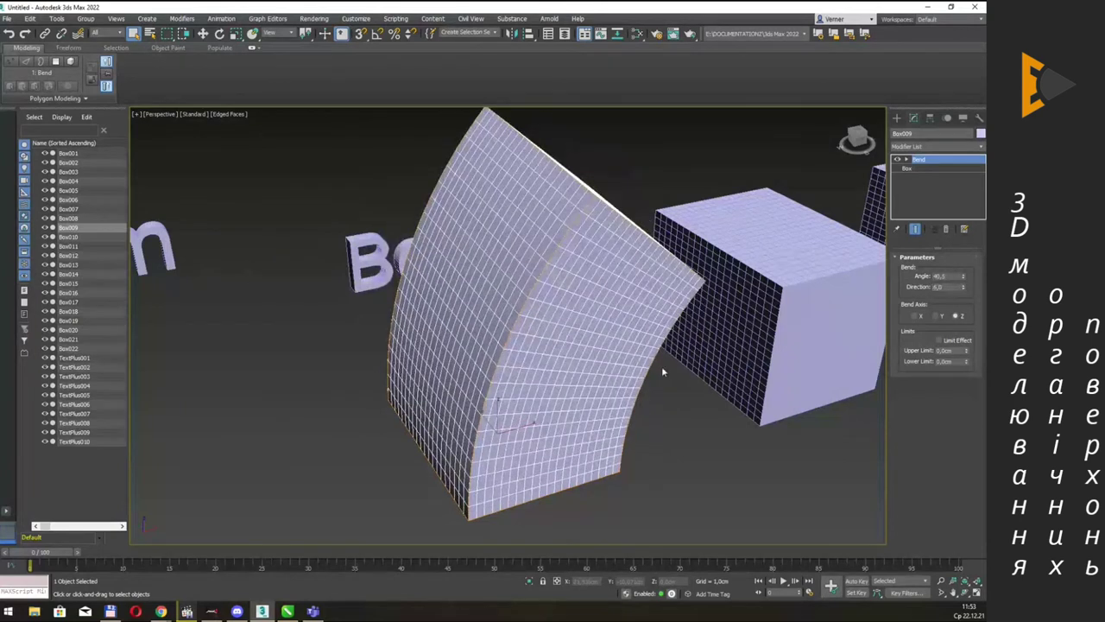
Switch the Bend axis to Y and adjust the bend angle.
click(935, 317)
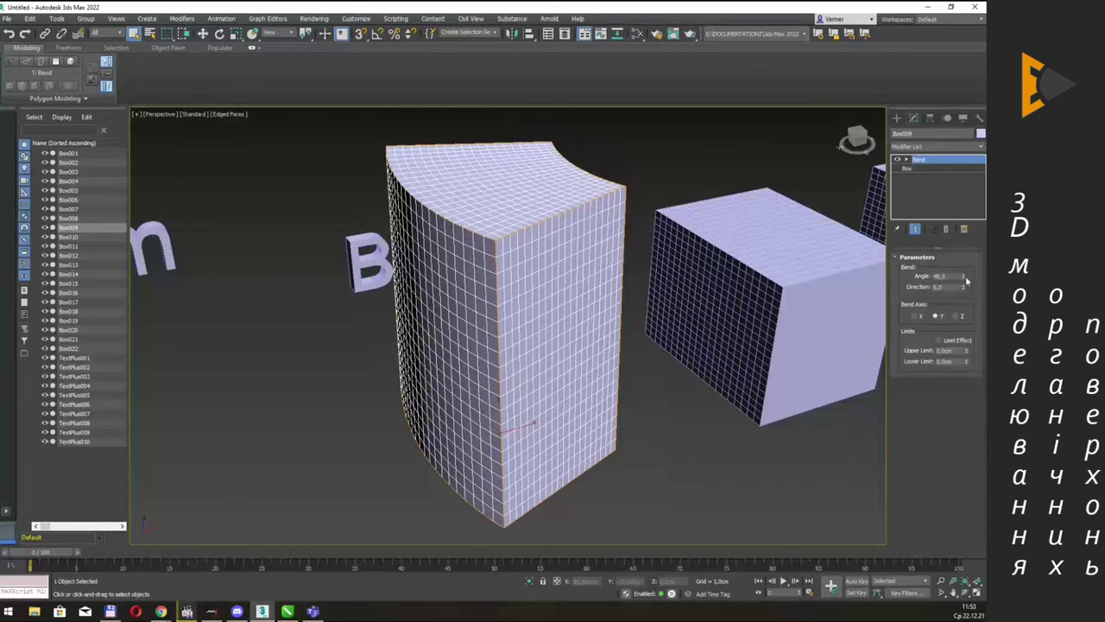
right_click(964, 296)
click(963, 288)
click(963, 287)
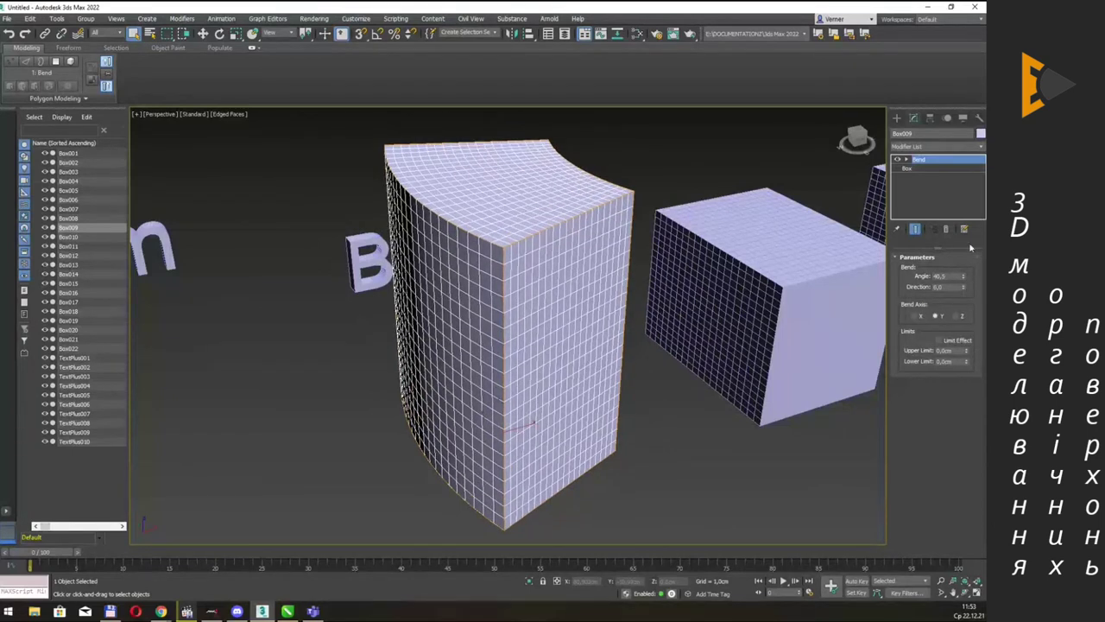
click(967, 257)
click(946, 257)
drag(963, 277, 980, 240)
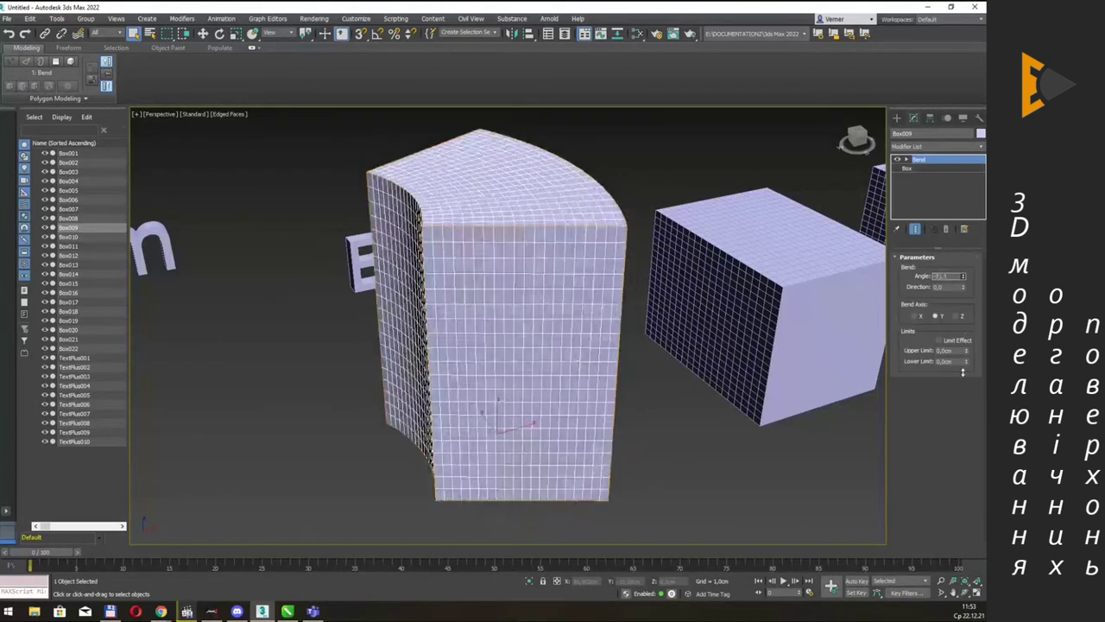
Try the X axis, then settle on a Z-axis bend with a 58.5 angle.
click(915, 317)
mouse_move(966, 277)
mouse_down()
mouse_move(971, 302)
mouse_move(35, 259)
mouse_move(283, 373)
mouse_up()
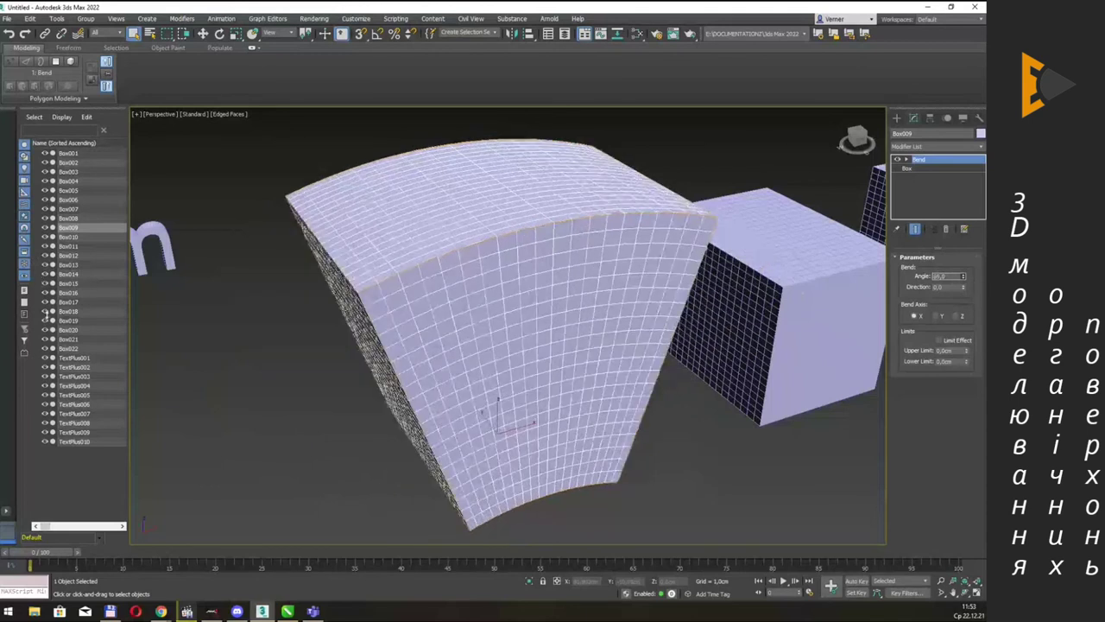
click(955, 316)
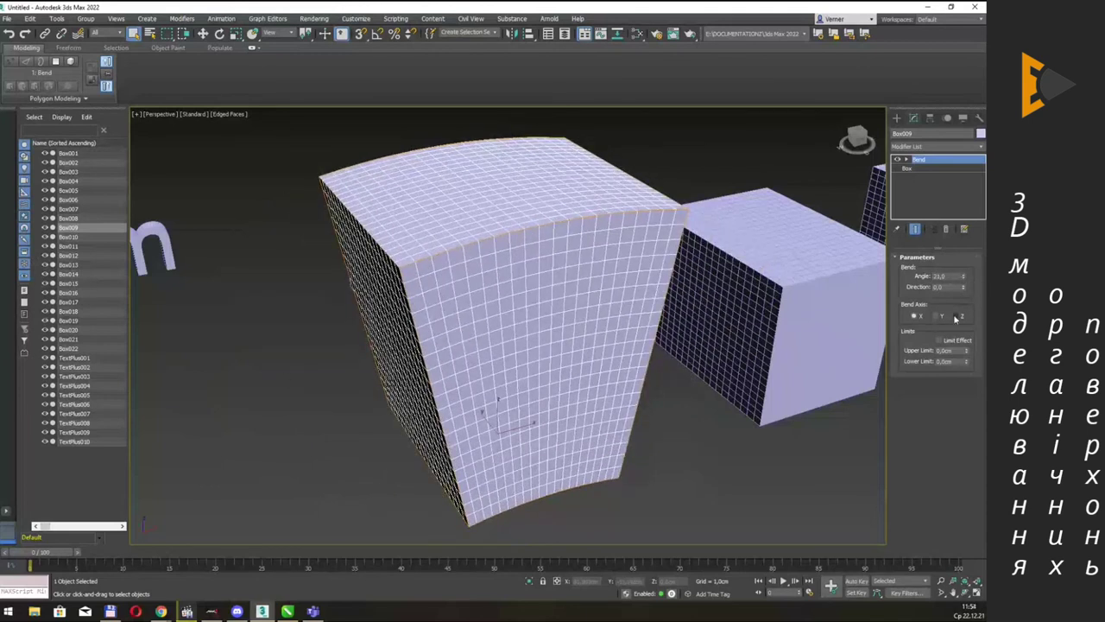
drag(965, 276, 965, 224)
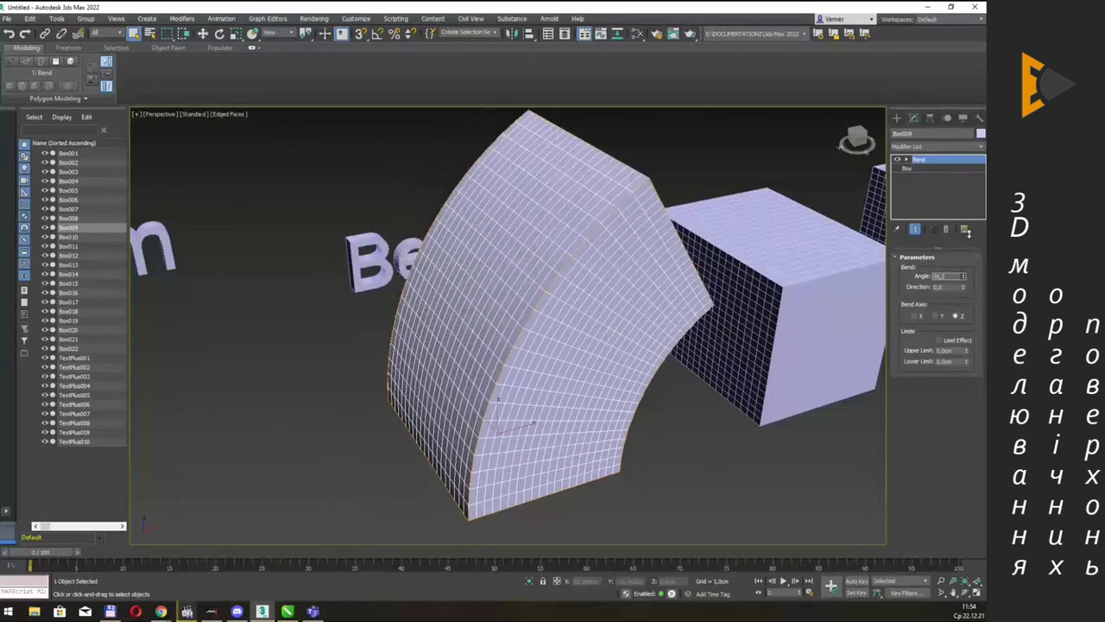
Enable Limit Effect with a 5.5 cm upper and 0 cm lower limit, then disable it.
click(938, 340)
mouse_move(967, 353)
mouse_down()
mouse_move(967, 330)
mouse_move(14, 186)
mouse_move(109, 98)
mouse_up()
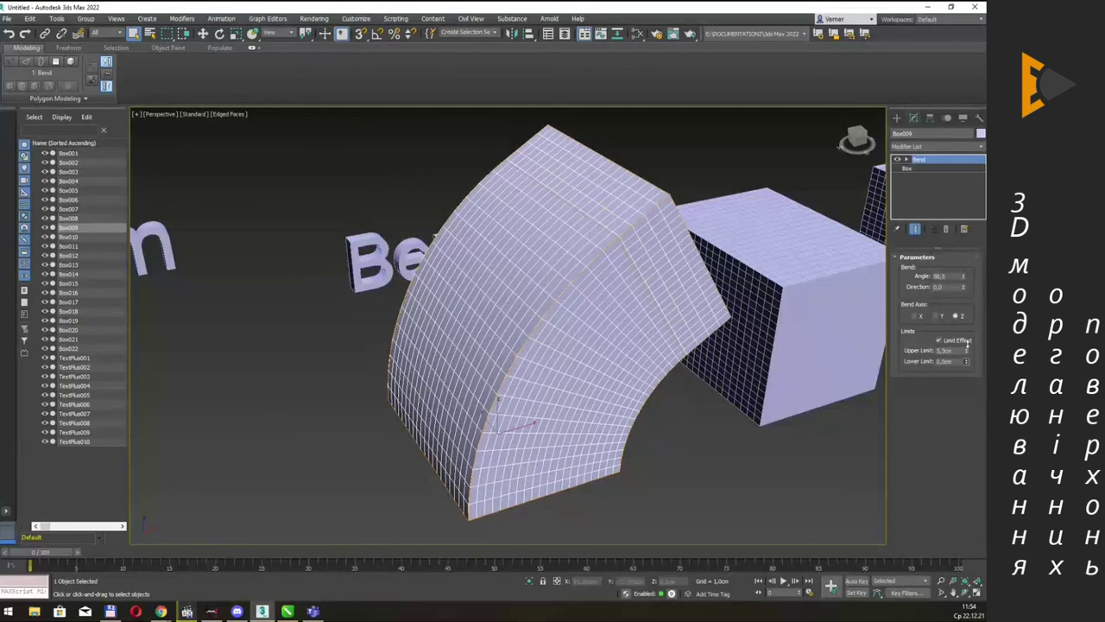
drag(967, 361, 45, 312)
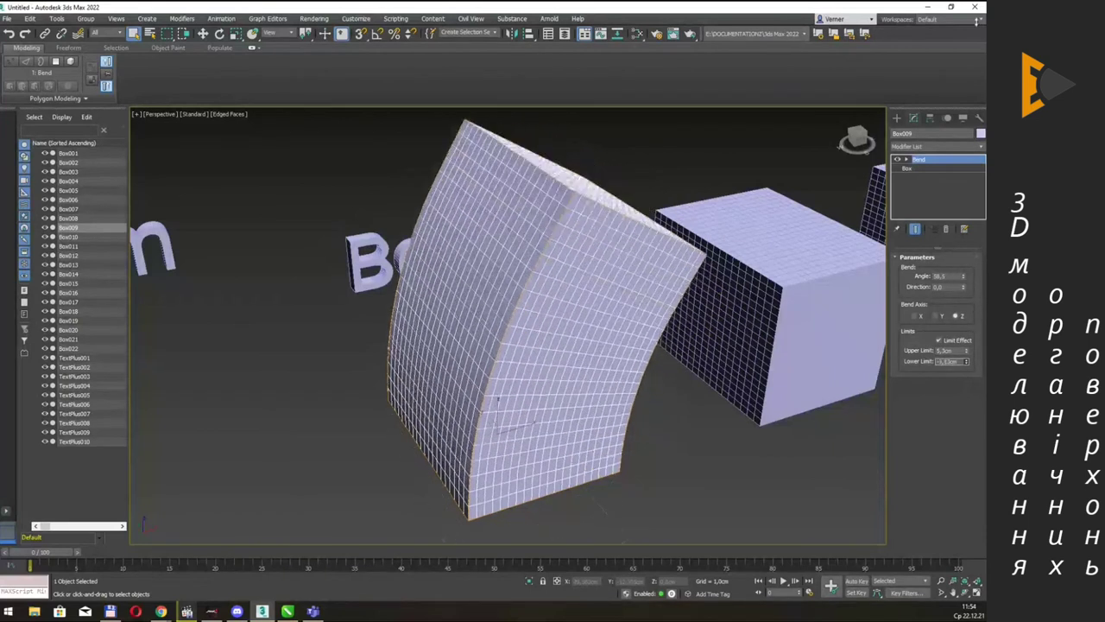
drag(966, 361, 966, 328)
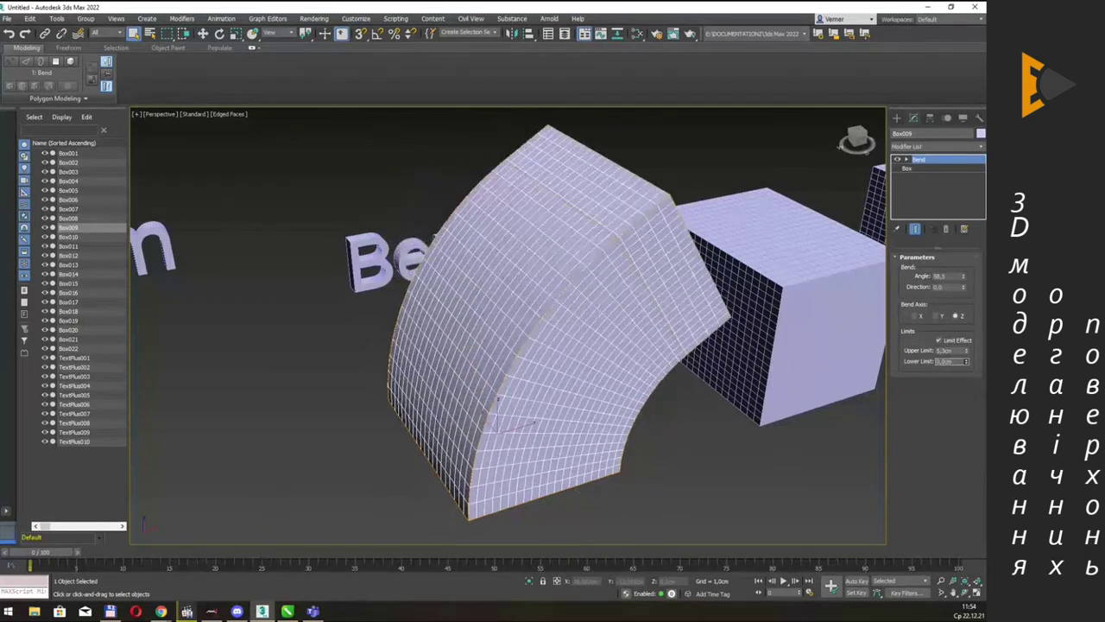
click(967, 341)
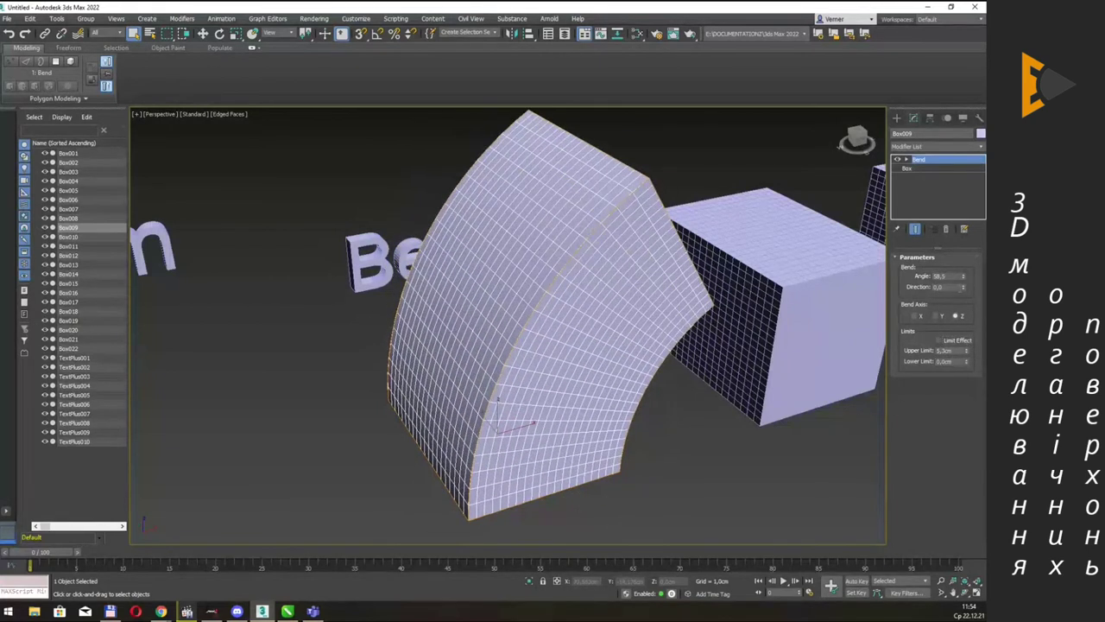
click(907, 159)
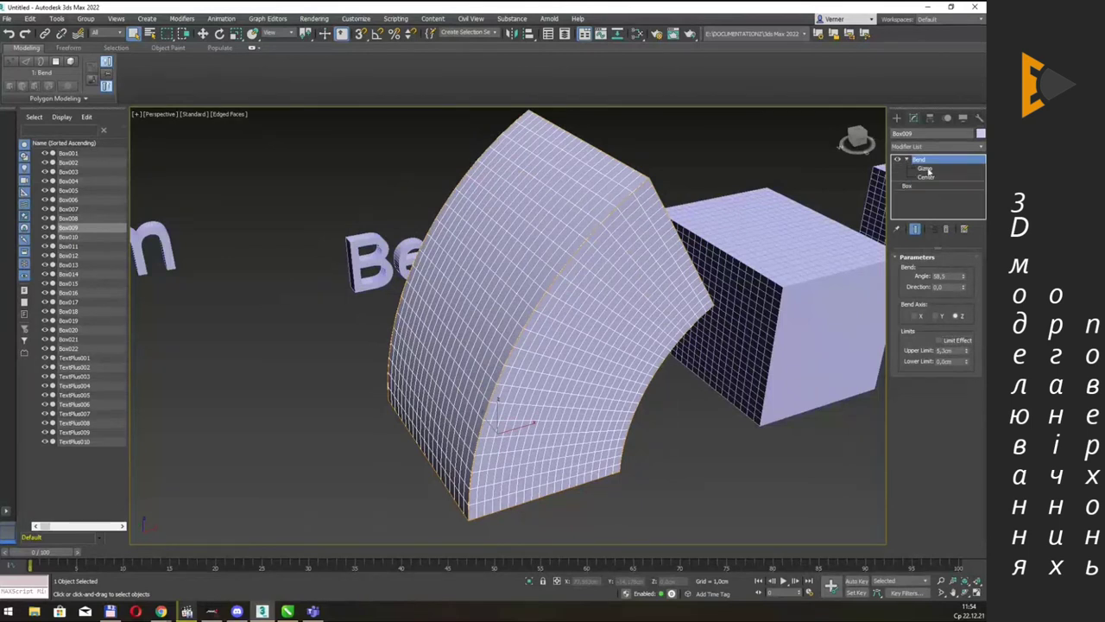
Move and rotate the Bend gizmo on Box009 to reshape the arc.
click(931, 170)
key(w)
alt+middle_drag(686, 282, 525, 426)
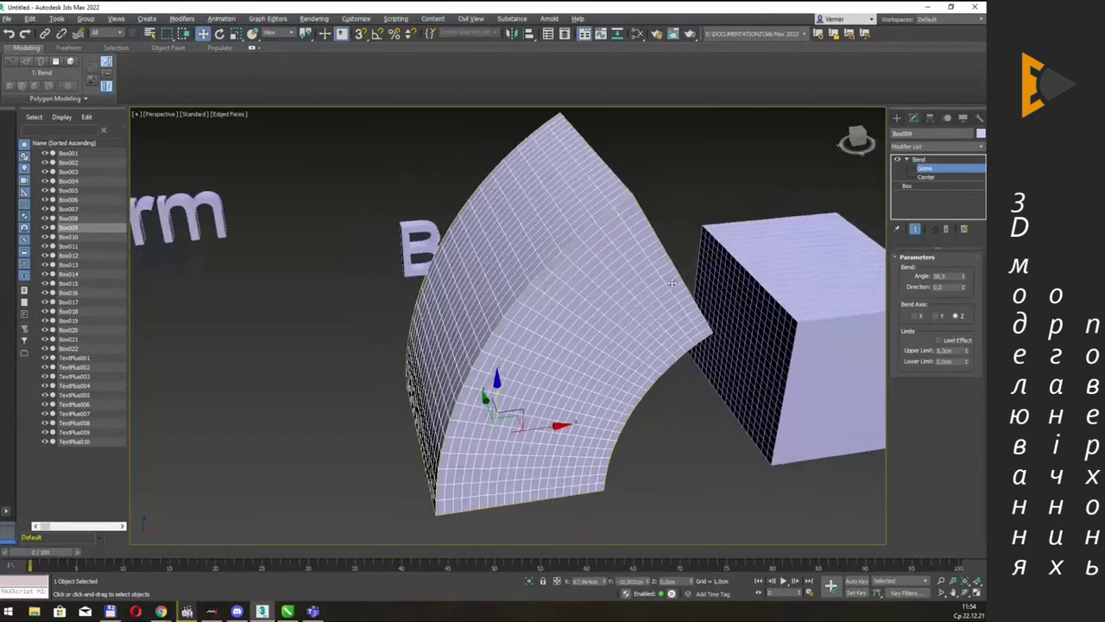
mouse_move(525, 426)
mouse_down()
mouse_move(576, 285)
mouse_move(486, 320)
mouse_move(544, 302)
mouse_move(410, 321)
mouse_move(511, 278)
mouse_move(522, 284)
mouse_up()
key(e)
alt+middle_drag(574, 208, 605, 313)
key(w)
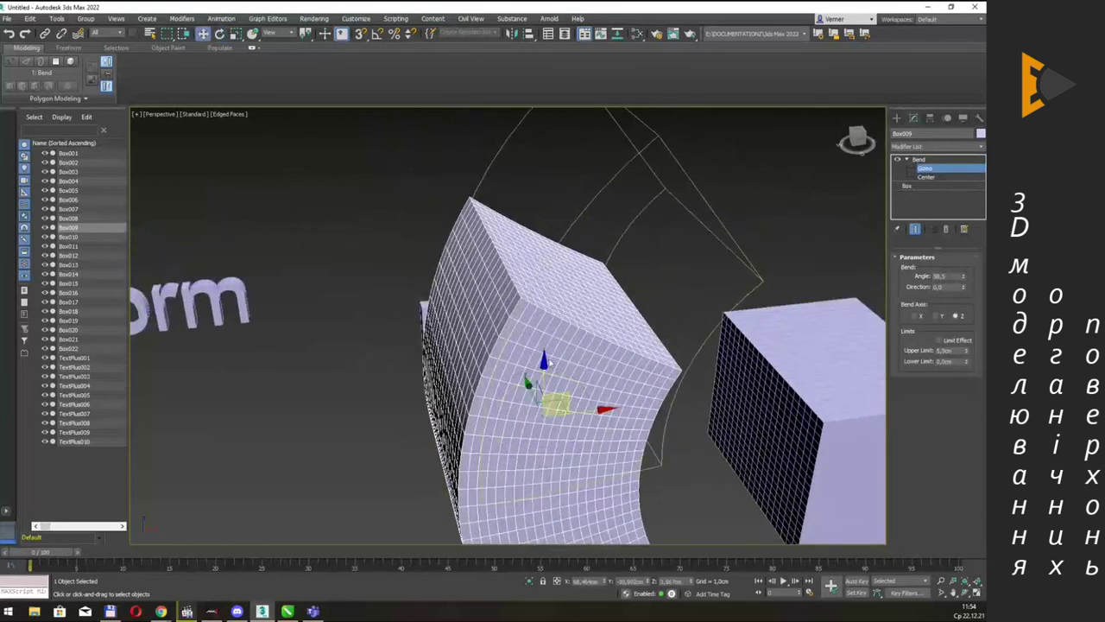
drag(546, 361, 543, 80)
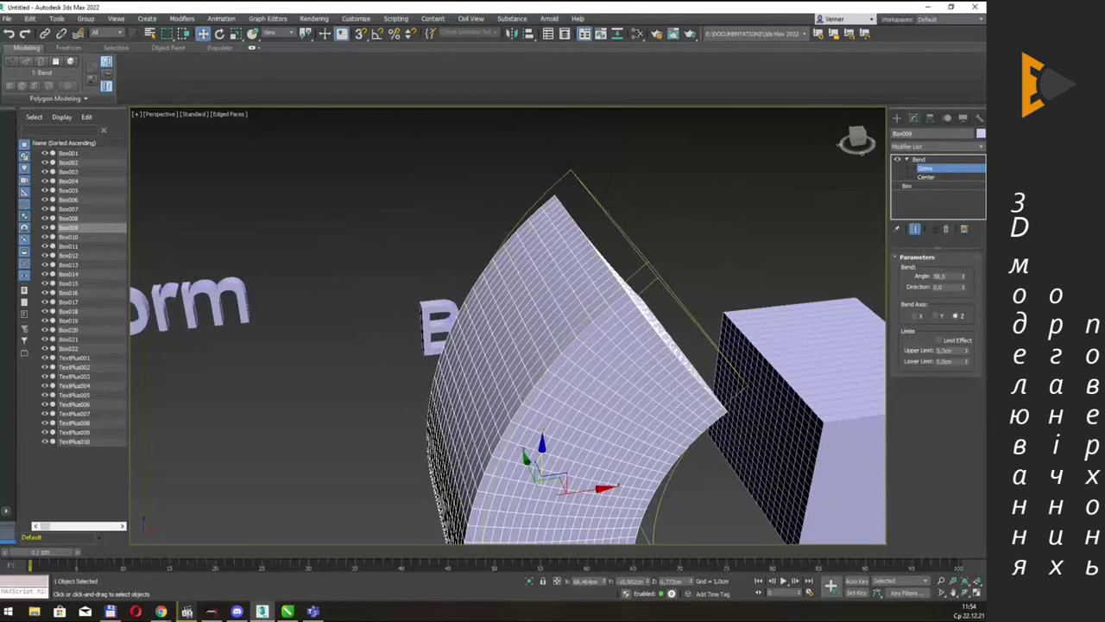
Exit the Bend gizmo level after viewing the boxes from above.
click(161, 611)
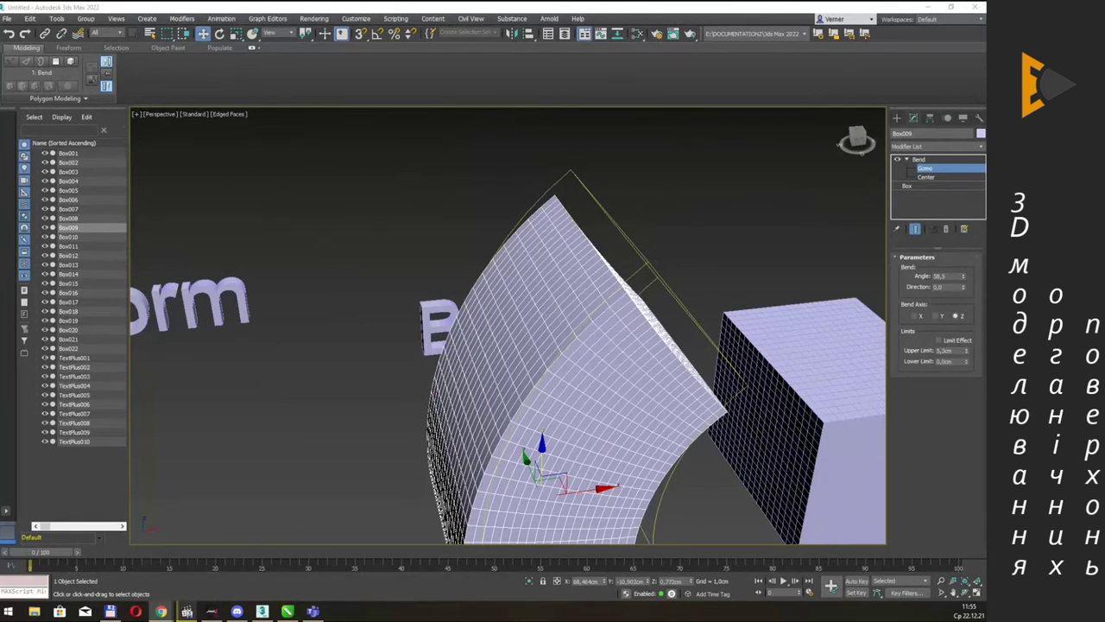
scroll(659, 217, down, 1)
scroll(659, 220, down, 1)
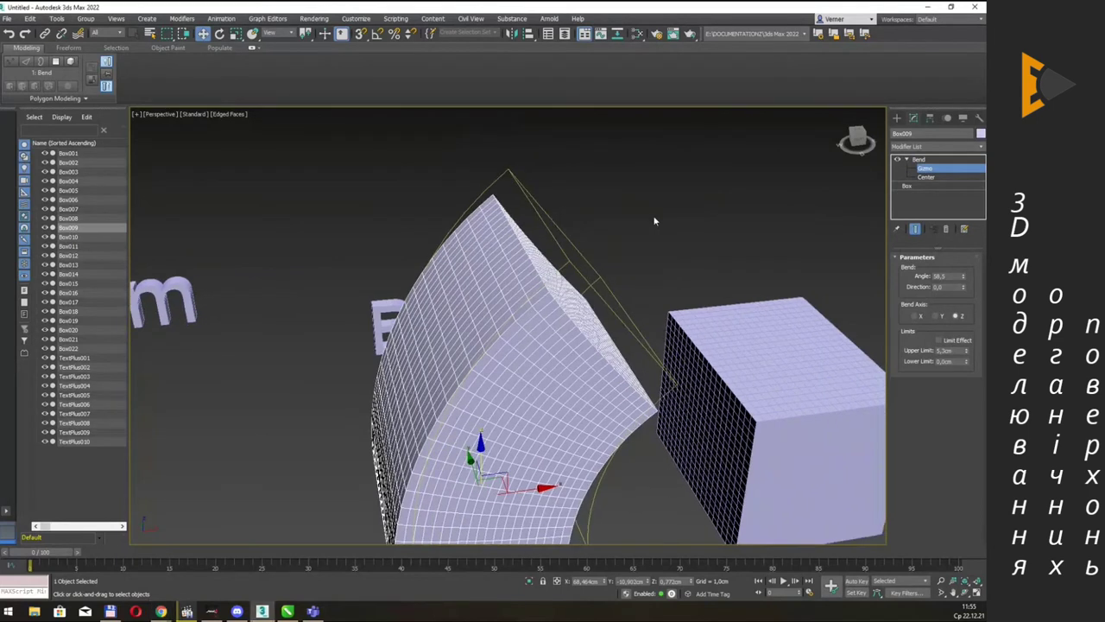
scroll(548, 281, down, 3)
mouse_move(547, 264)
alt+middle_down()
mouse_move(562, 275)
mouse_move(552, 245)
alt+middle_up()
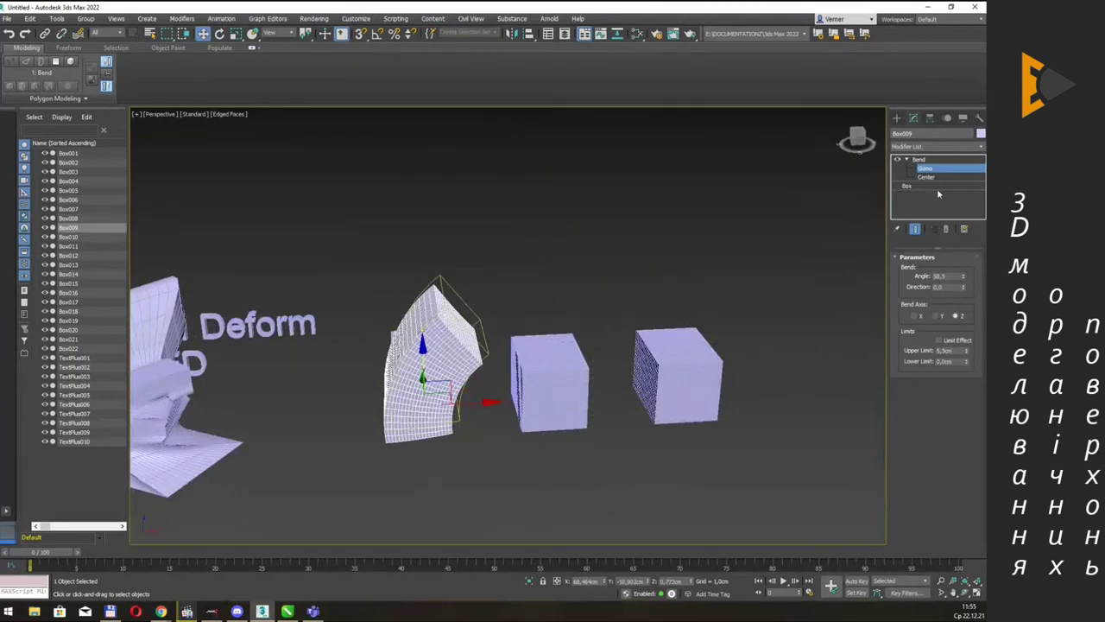
key(ctrl+b)
Move the two plain boxes further to the right.
drag(545, 482, 539, 478)
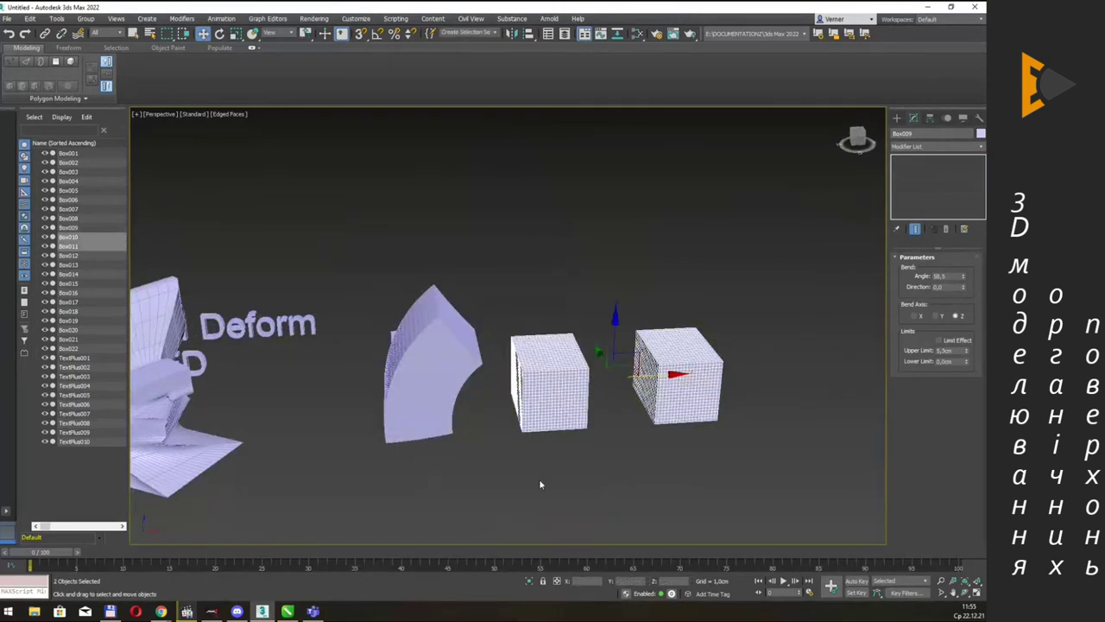
drag(636, 377, 691, 343)
mouse_move(691, 343)
alt+middle_down()
mouse_move(634, 254)
mouse_move(625, 263)
alt+middle_up()
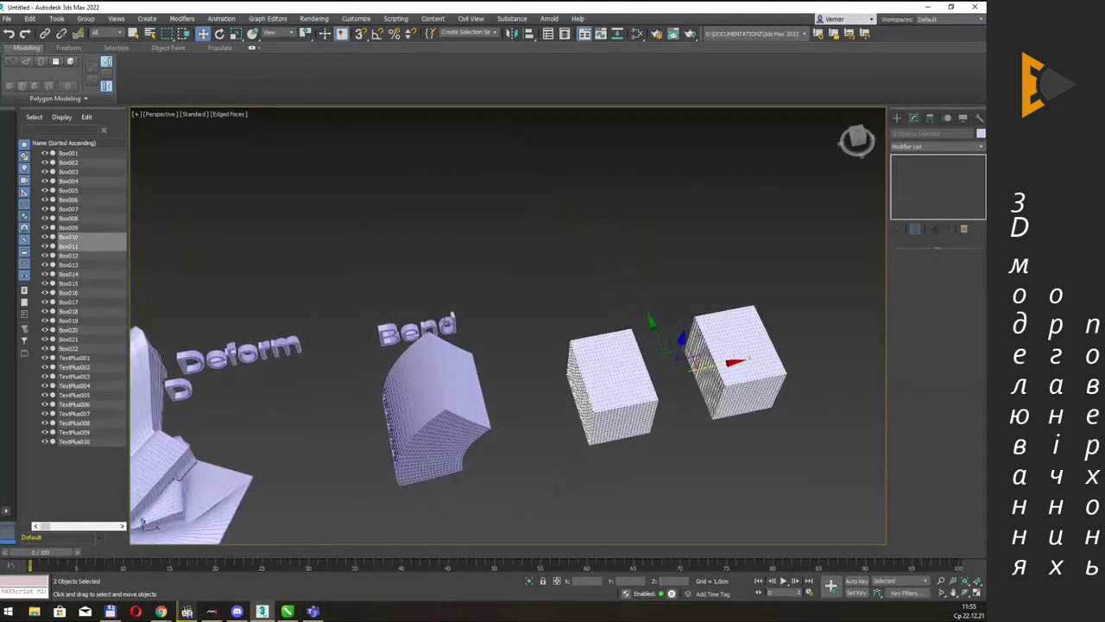
Clone the Bend label and change the copy's text to Shell.
click(445, 323)
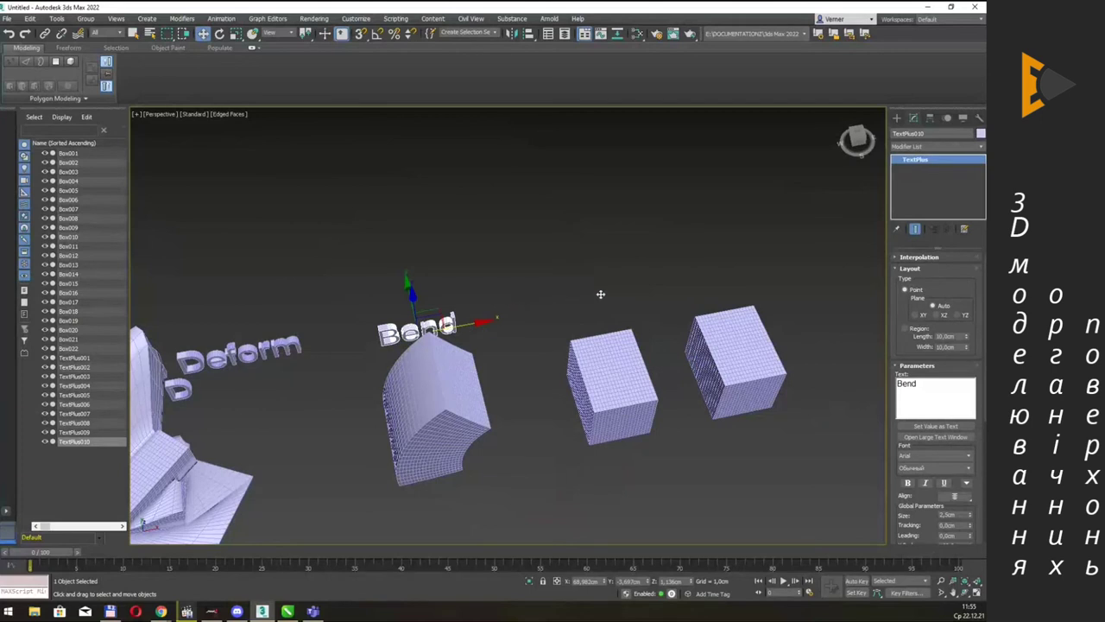
shift+drag(415, 324, 551, 298)
click(499, 345)
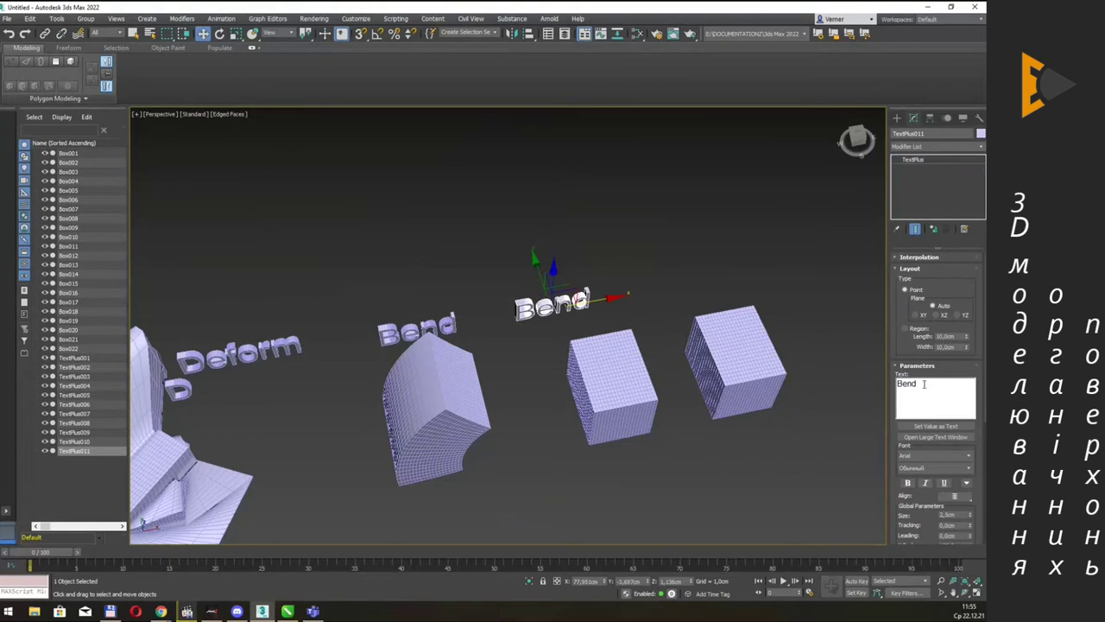
drag(920, 385, 850, 386)
text(Shell)
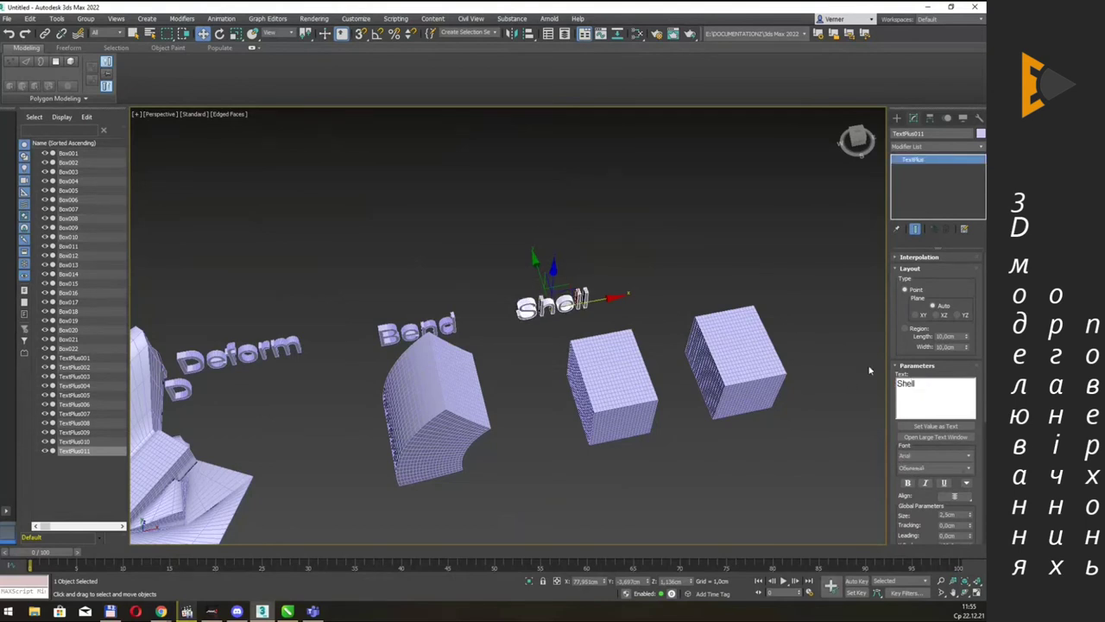
Place the Shell label above the middle box and select that box.
drag(607, 299, 621, 294)
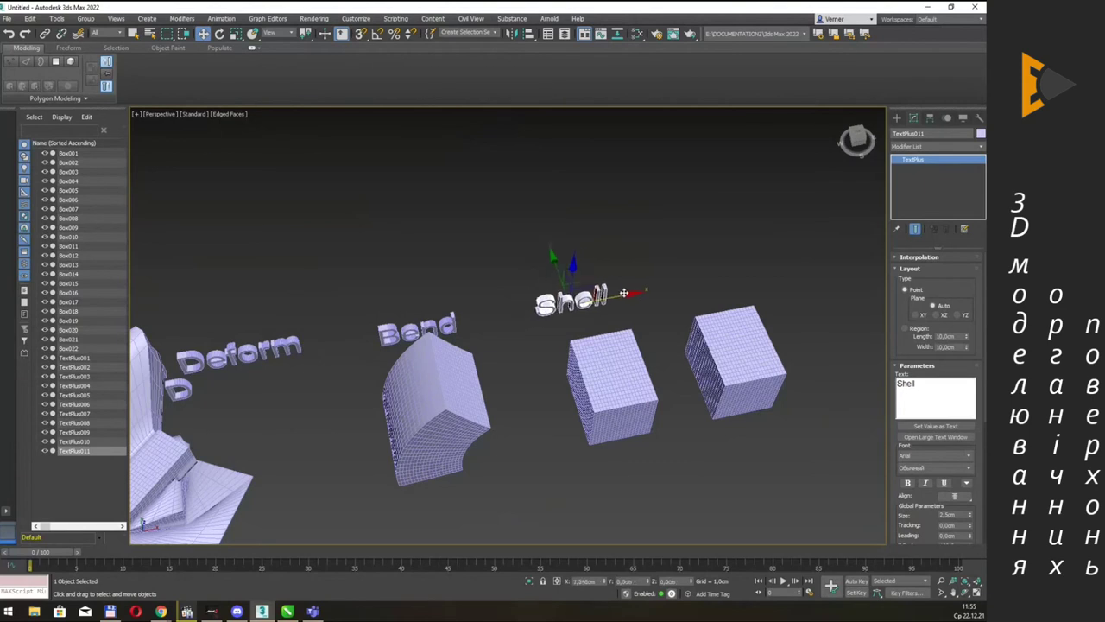
alt+middle_drag(657, 302, 680, 296)
key(q)
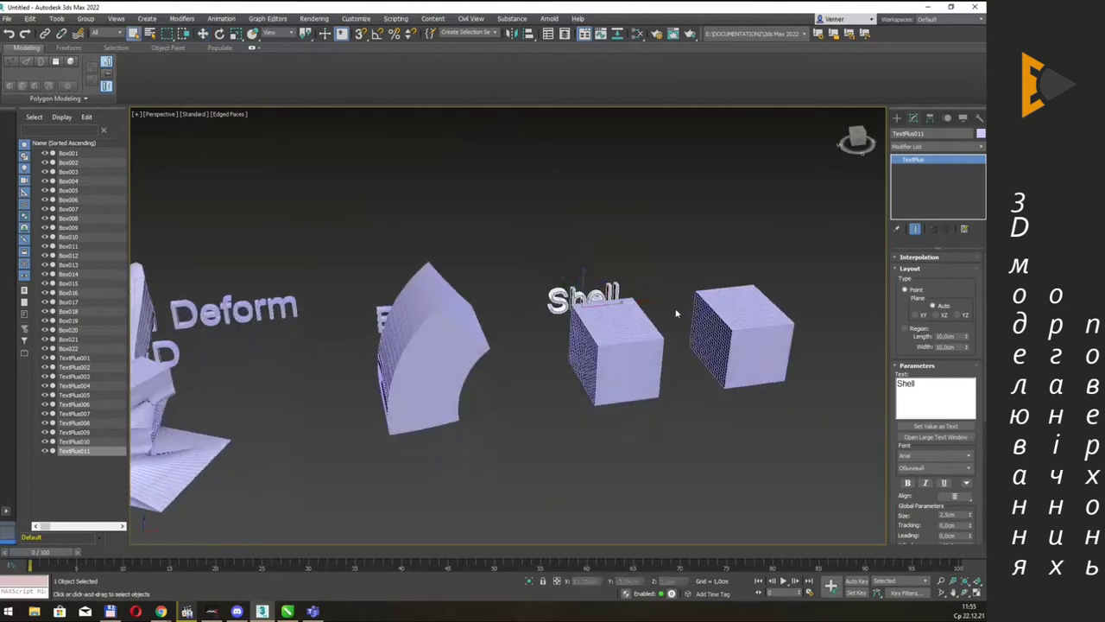
scroll(649, 315, up, 3)
click(600, 318)
Convert the middle box Box010 to an Editable Poly at Polygon level.
right_click(600, 318)
mouse_move(618, 422)
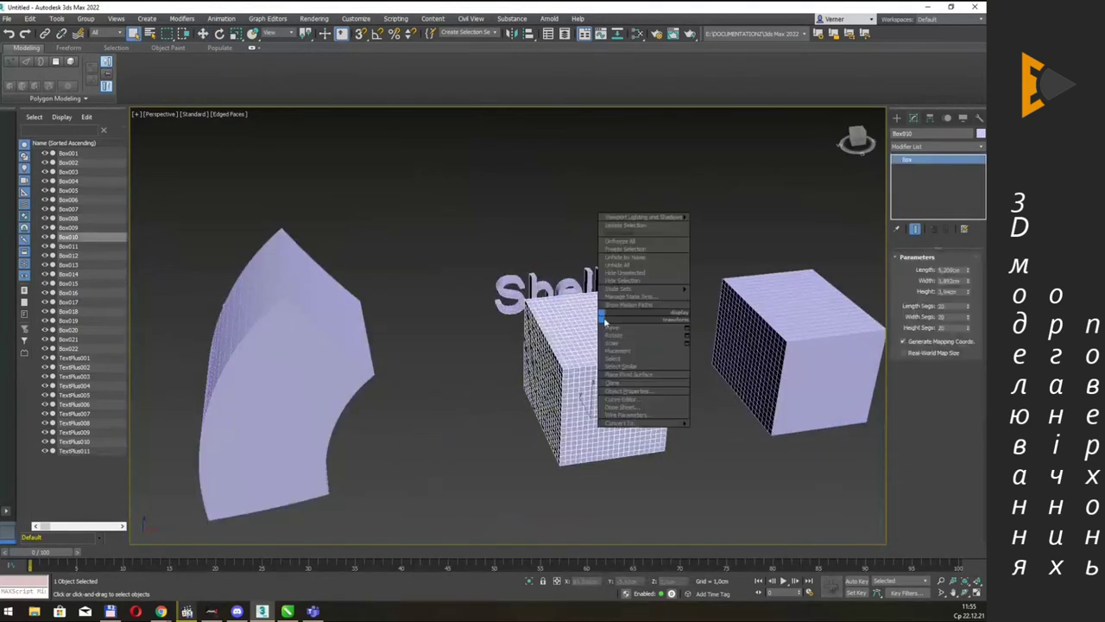
click(727, 430)
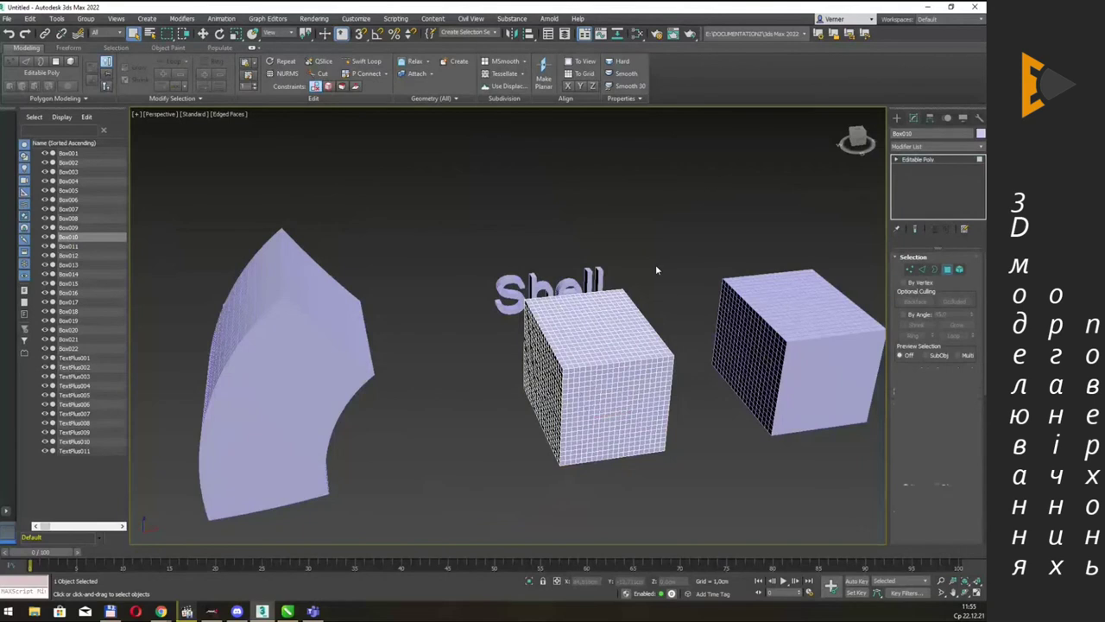
key(4)
Delete the front corner polygons to open a notch, then return to object level.
alt+middle_drag(660, 283, 641, 257)
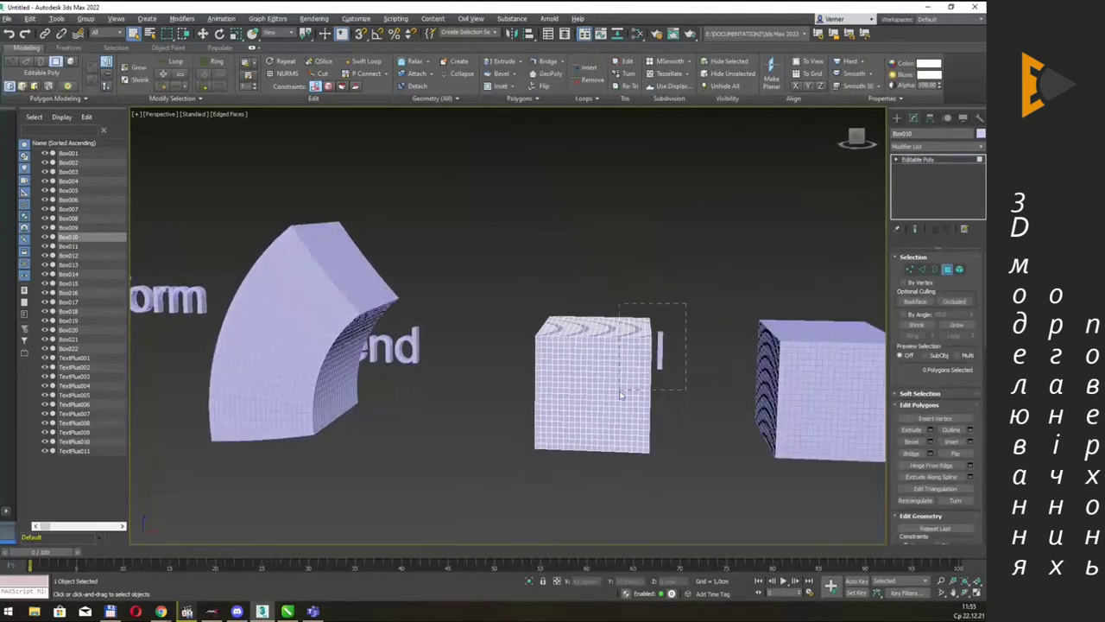
drag(620, 394, 607, 399)
key(Delete)
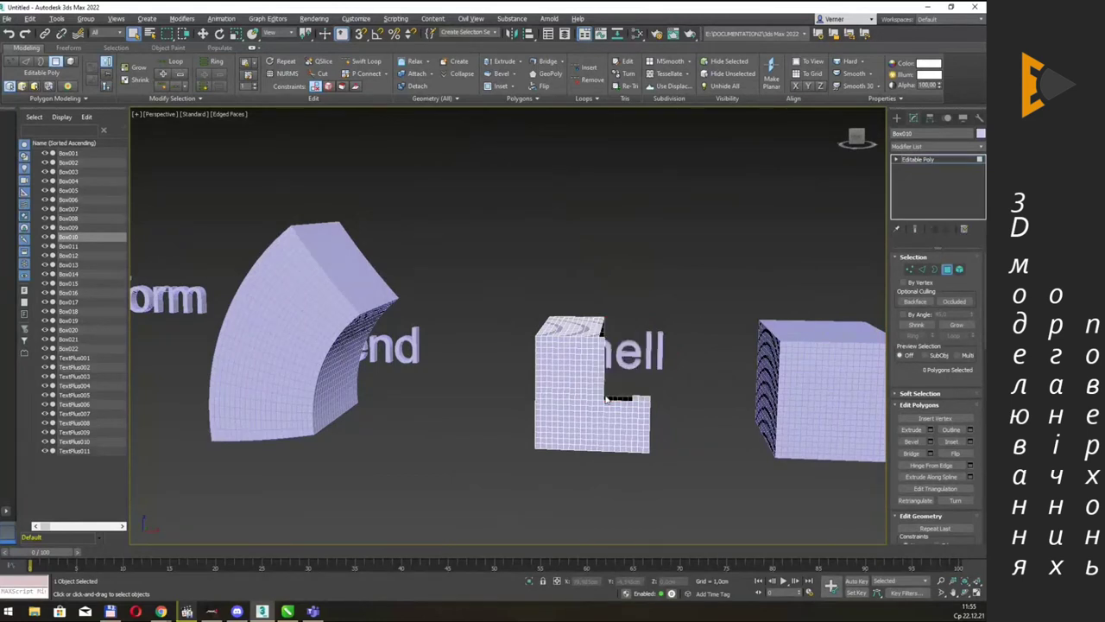
mouse_move(607, 399)
alt+middle_down()
mouse_move(612, 328)
mouse_move(672, 334)
mouse_move(640, 352)
alt+middle_up()
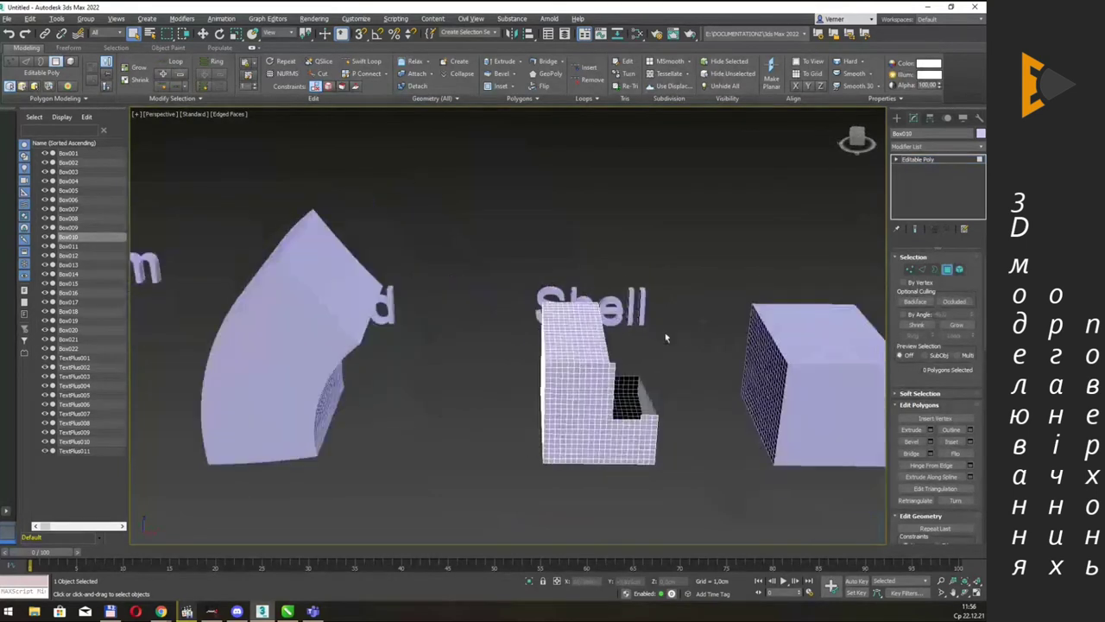
click(577, 350)
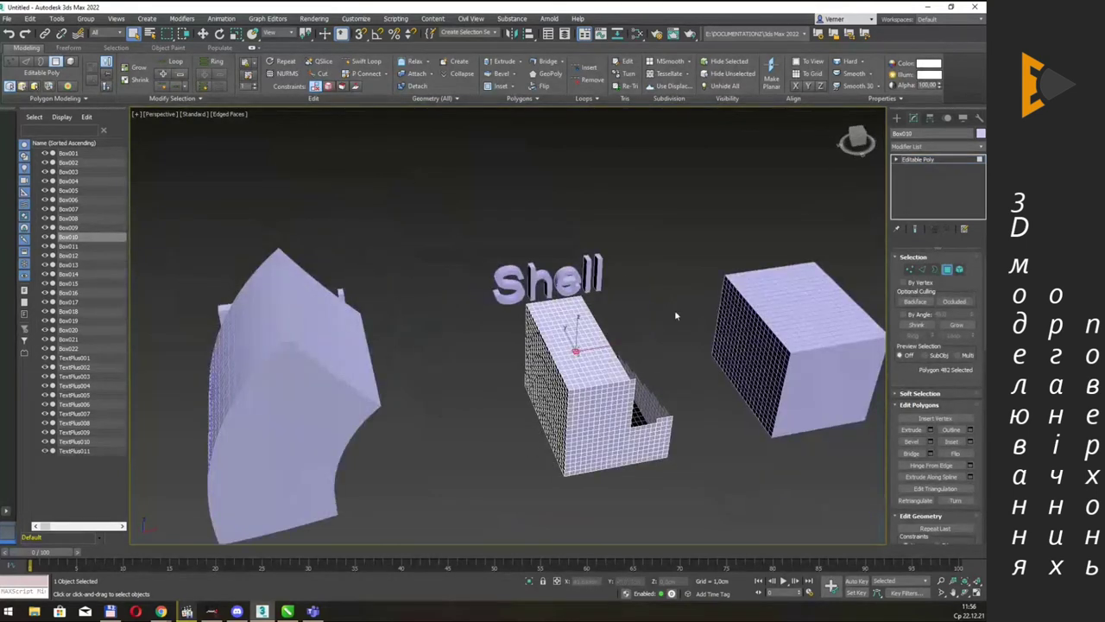
click(950, 160)
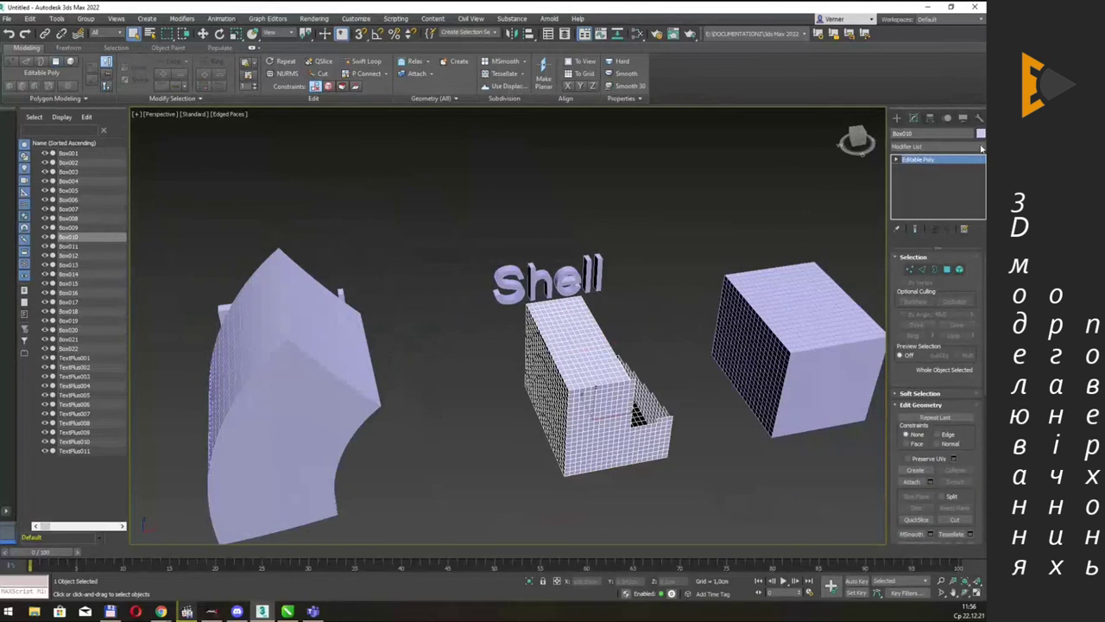
click(980, 147)
Add a Noise modifier to the notched box with a higher Seed, Scale 20 and increased X/Y/Z Strength.
key(n)
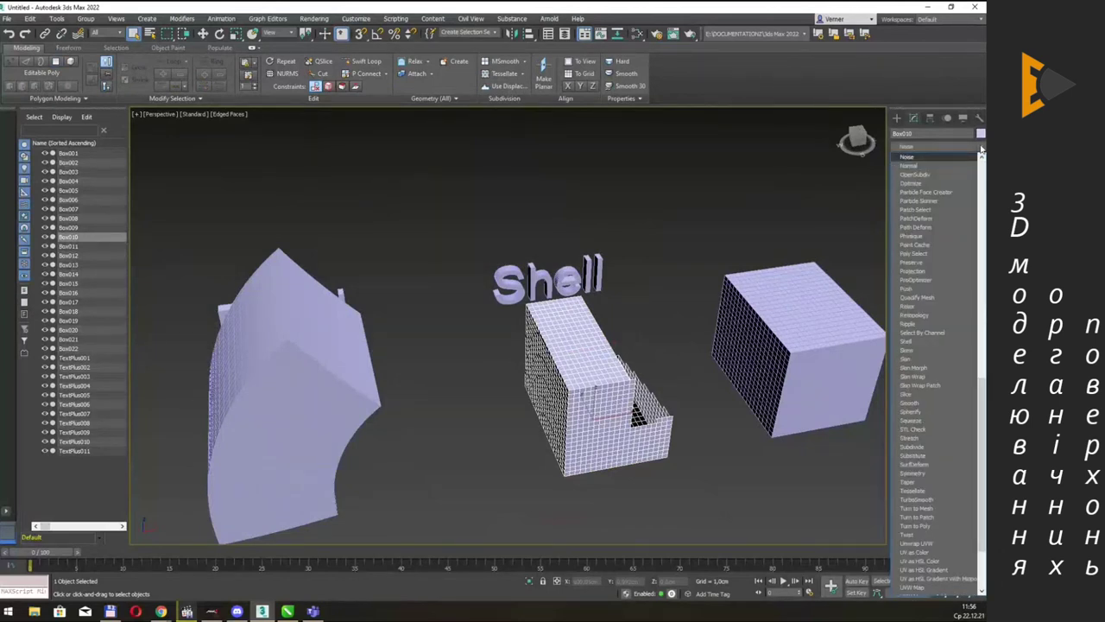
key(Return)
drag(966, 277, 967, 240)
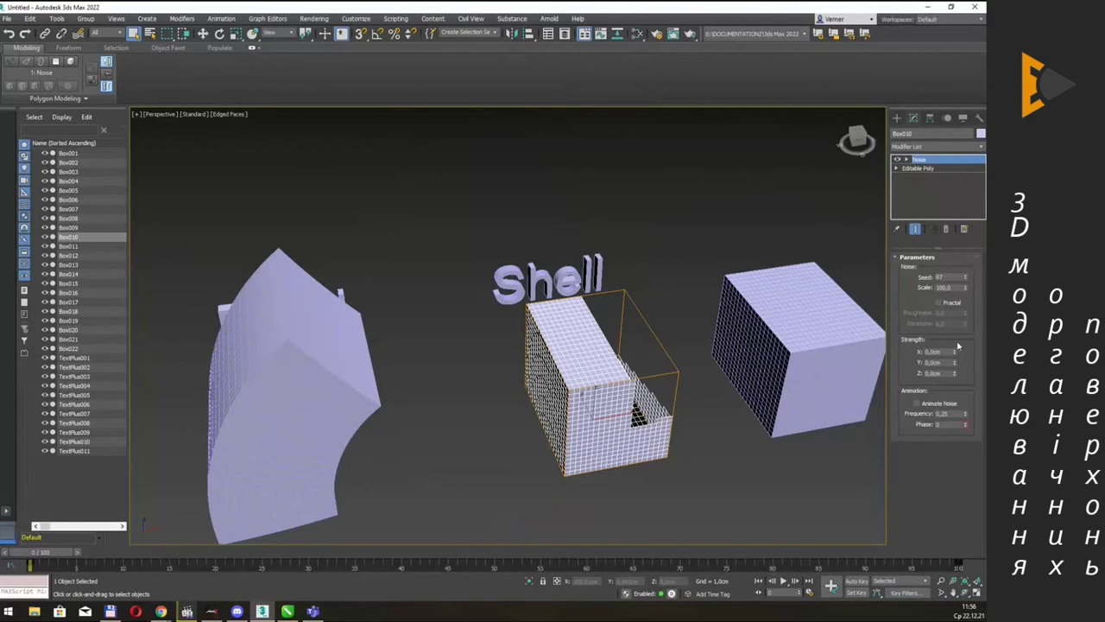
mouse_move(954, 351)
mouse_down()
mouse_move(976, 264)
mouse_move(983, 394)
mouse_up()
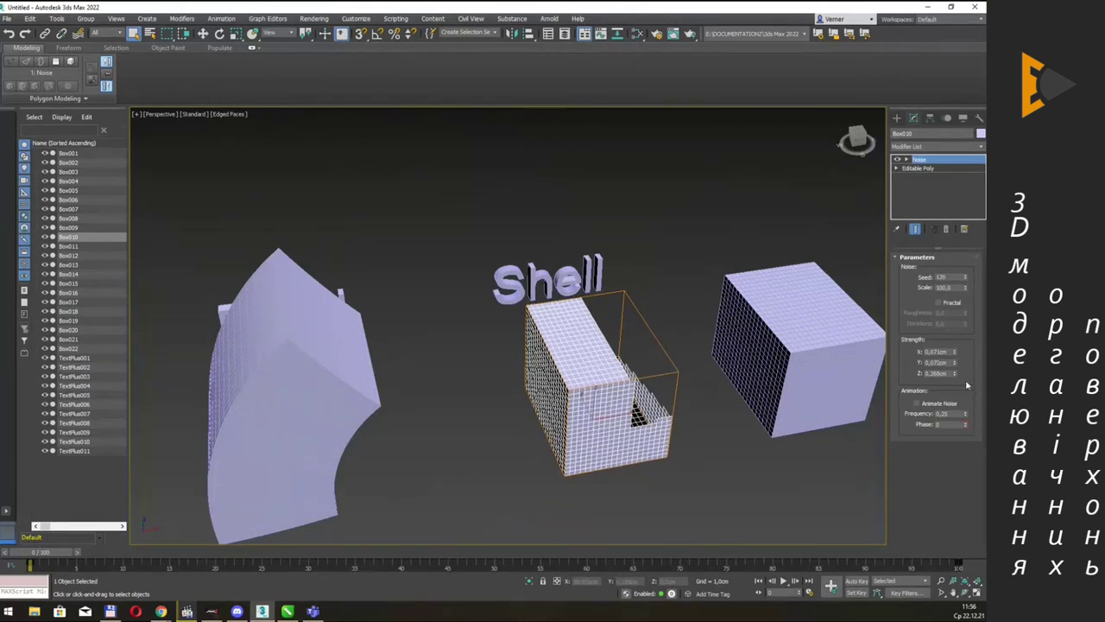
drag(967, 288, 967, 302)
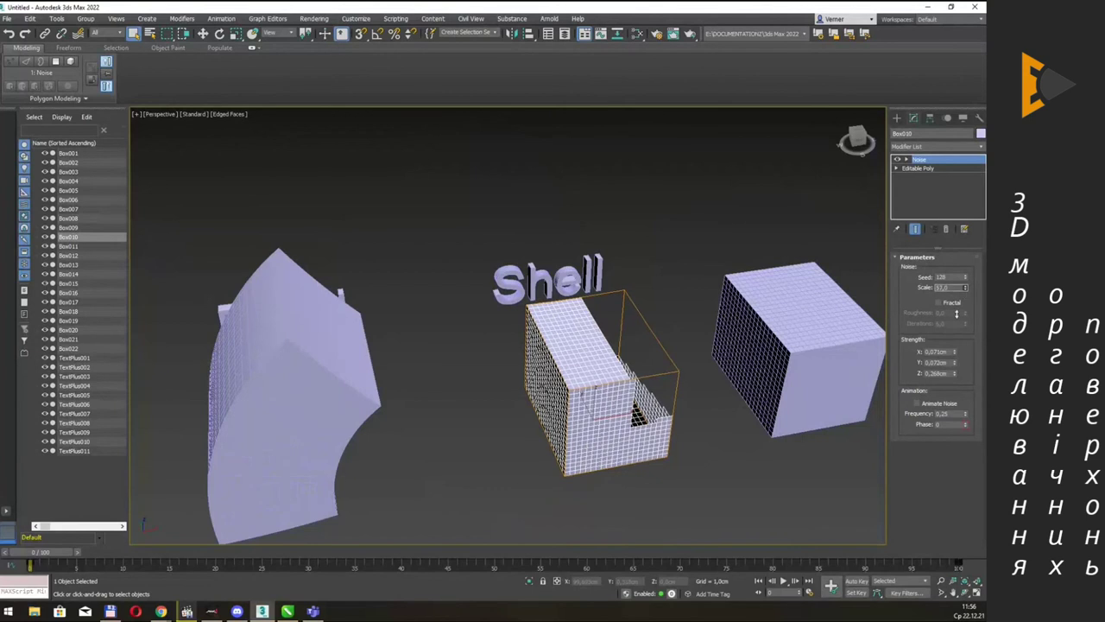
mouse_move(954, 363)
mouse_down()
mouse_move(4, 261)
mouse_move(10, 336)
mouse_move(227, 372)
mouse_up()
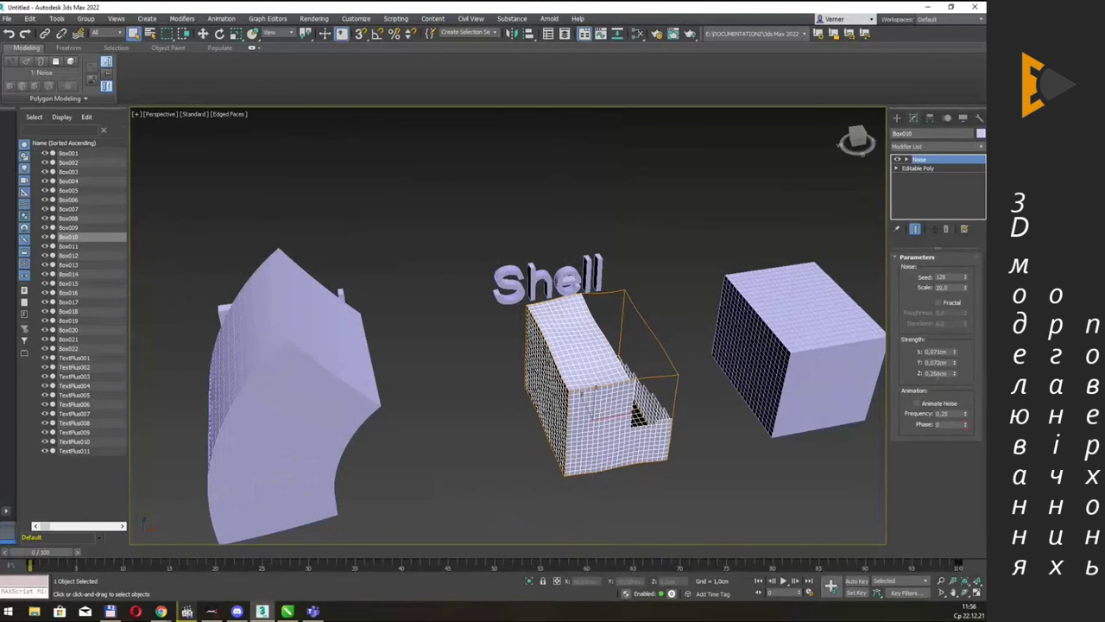
mouse_move(954, 352)
mouse_down()
mouse_move(959, 329)
mouse_move(968, 363)
mouse_move(957, 350)
mouse_up()
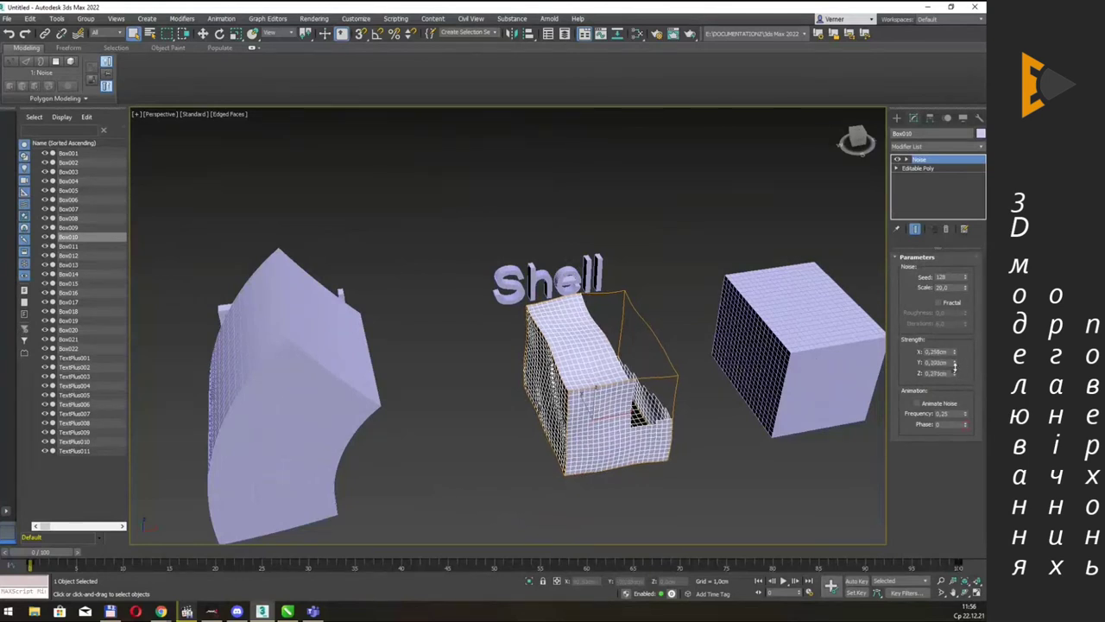
alt+middle_drag(691, 309, 586, 335)
Convert the wavy box to an Editable Poly, inspect its thin notch walls, and reselect it.
right_click(585, 335)
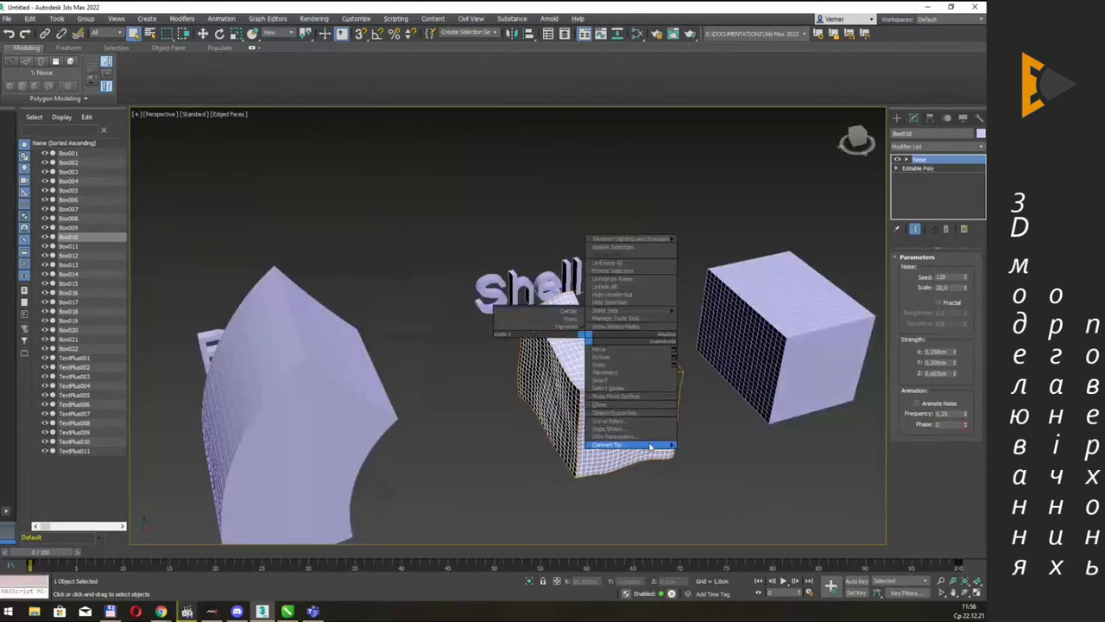
click(717, 453)
click(655, 269)
alt+middle_drag(661, 253, 627, 247)
scroll(565, 382, up, 3)
mouse_move(564, 382)
alt+middle_down()
mouse_move(553, 346)
mouse_move(568, 336)
mouse_move(518, 321)
mouse_move(538, 323)
mouse_move(523, 239)
alt+middle_up()
scroll(526, 369, up, 3)
mouse_move(540, 362)
alt+middle_down()
mouse_move(557, 344)
mouse_move(576, 363)
mouse_move(652, 320)
mouse_move(619, 282)
mouse_move(563, 279)
mouse_move(597, 261)
mouse_move(496, 285)
alt+middle_up()
scroll(658, 316, down, 2)
click(493, 285)
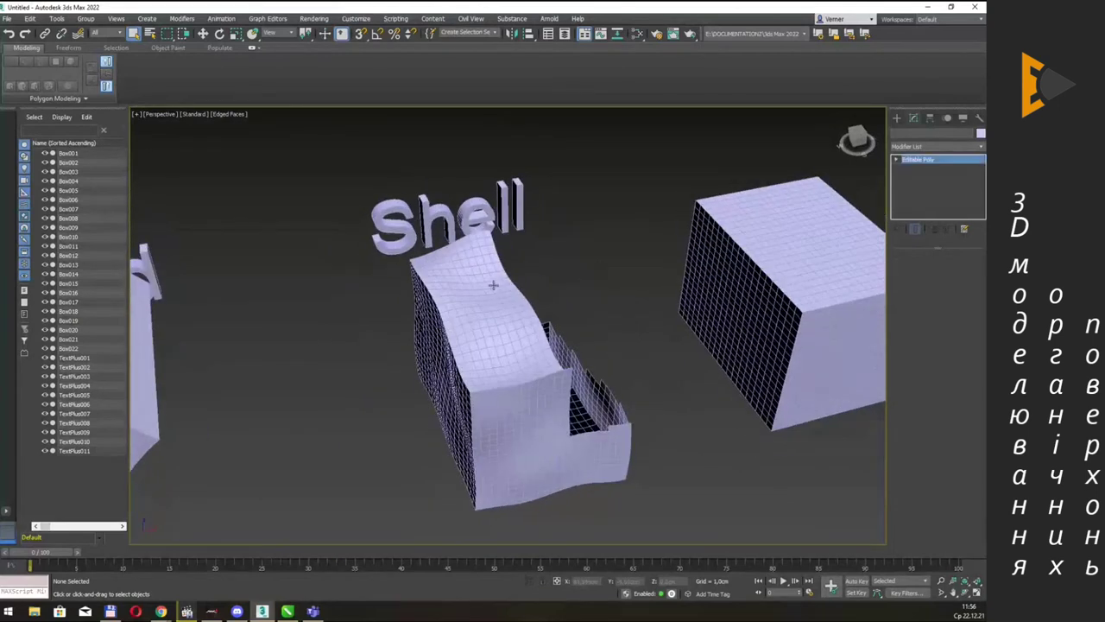
Add a Shell modifier to the wavy box using the modifier list search.
click(976, 149)
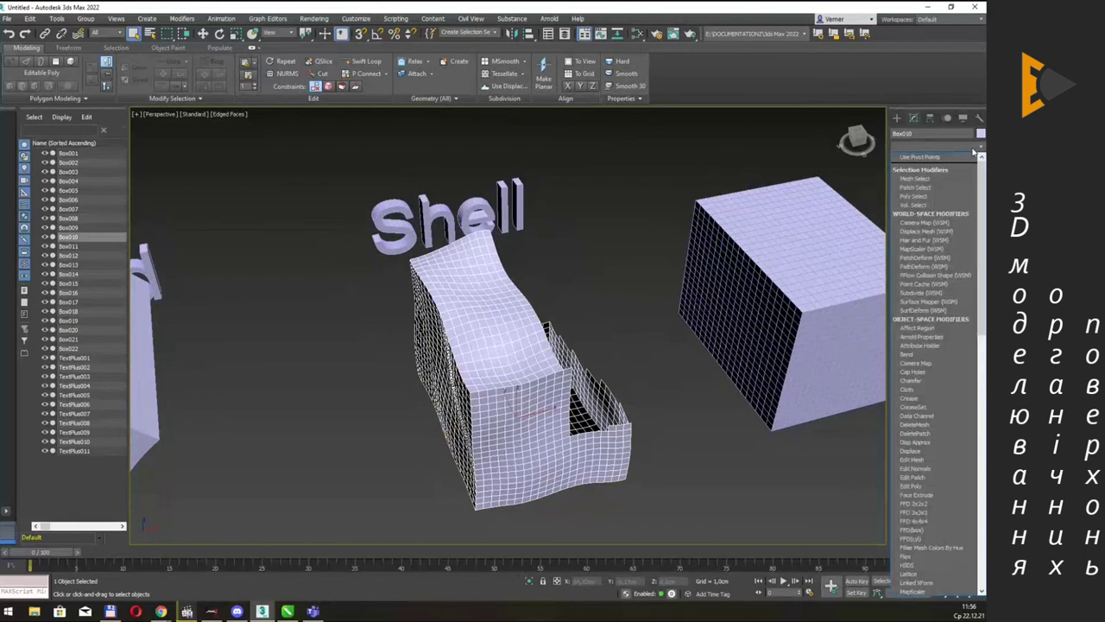
text(shell)
key(Return)
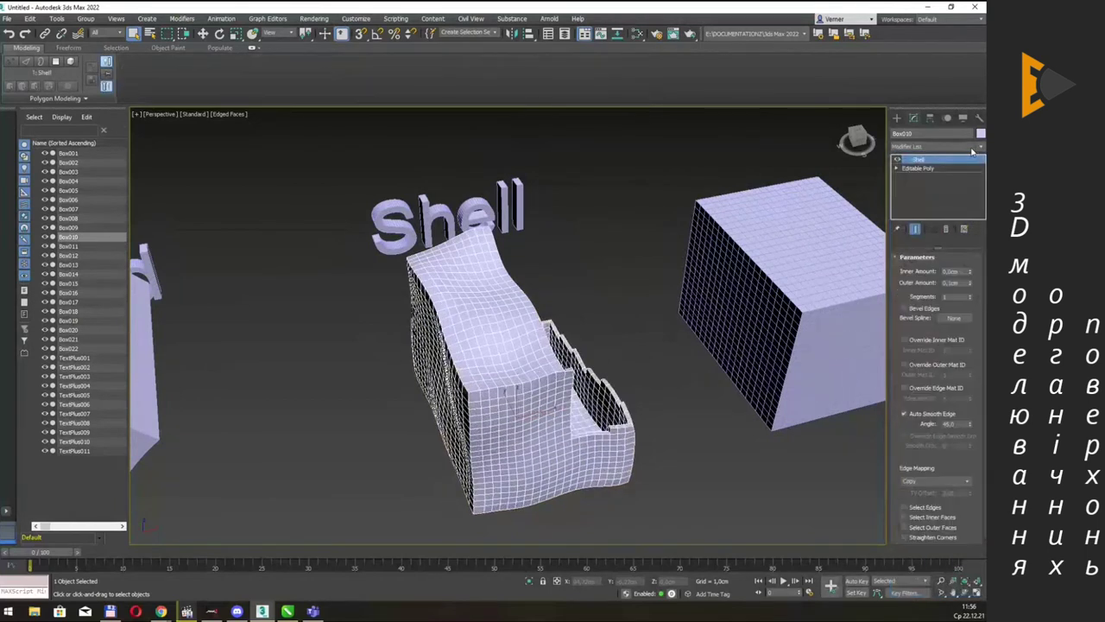
mouse_move(582, 431)
alt+middle_down()
mouse_move(608, 311)
mouse_move(587, 326)
alt+middle_up()
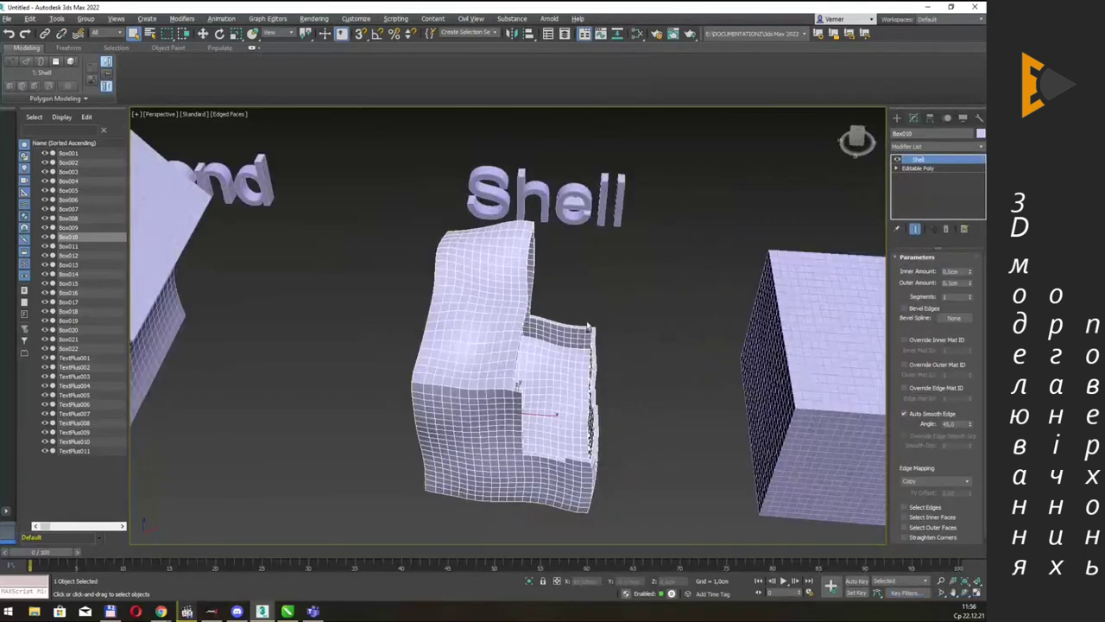
scroll(589, 353, up, 3)
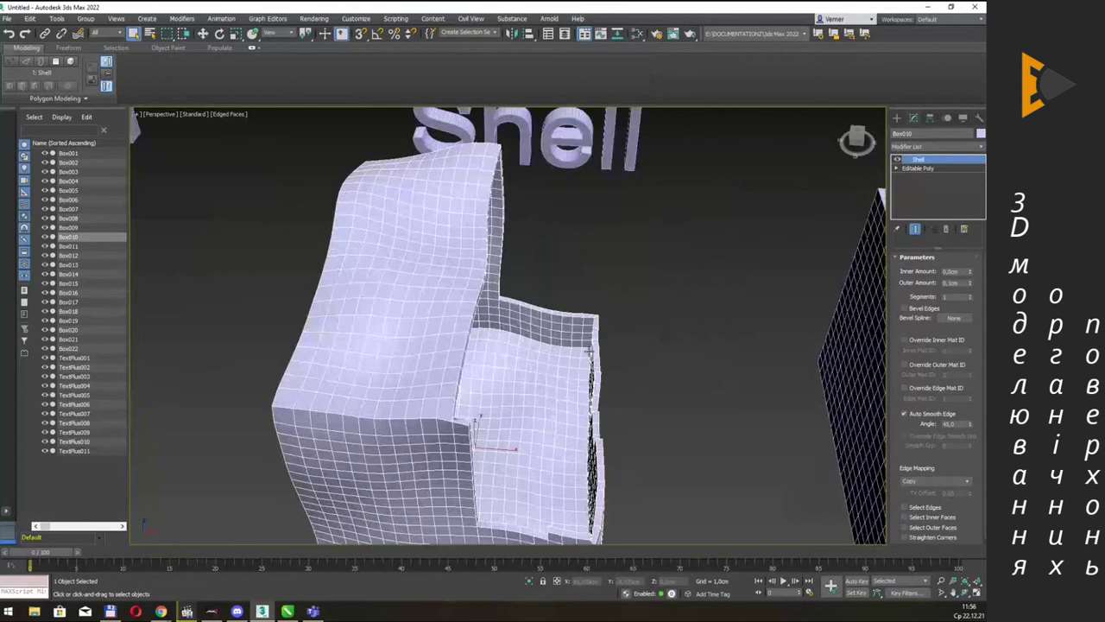
Set the Shell's Inner Amount to 0 and its Outer Amount to about 0.32cm.
click(968, 285)
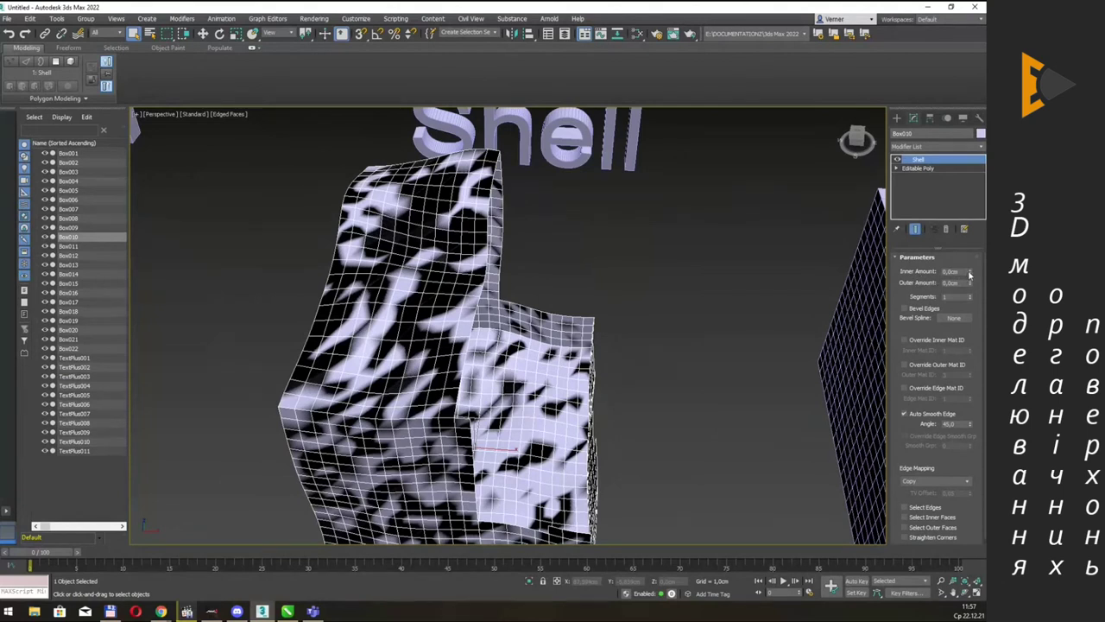
drag(970, 273, 970, 251)
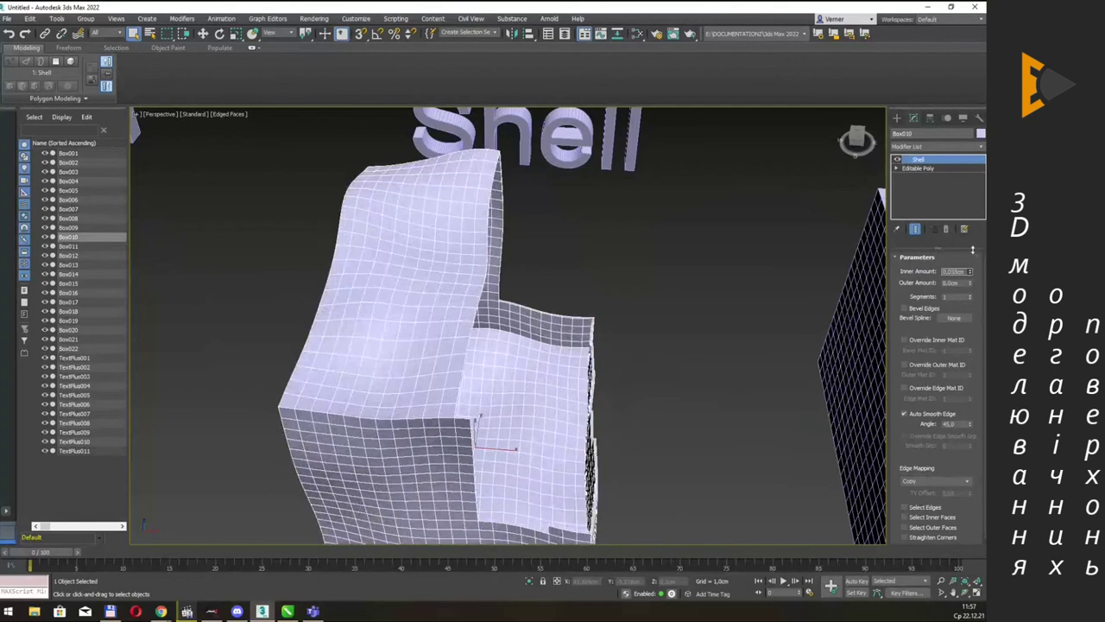
drag(3, 204, 17, 256)
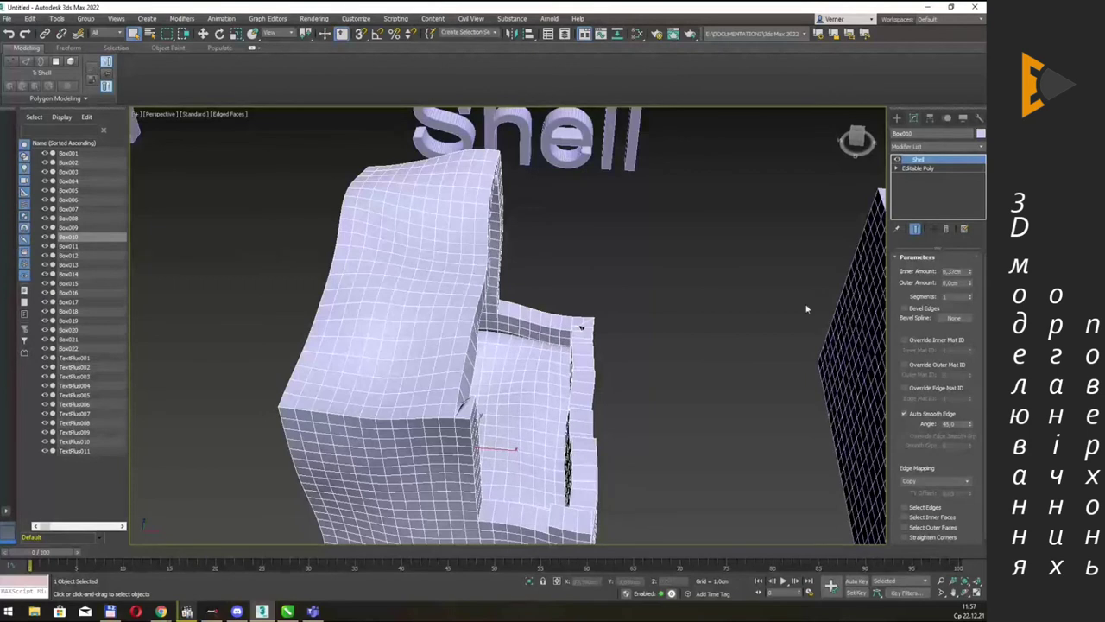
right_click(970, 271)
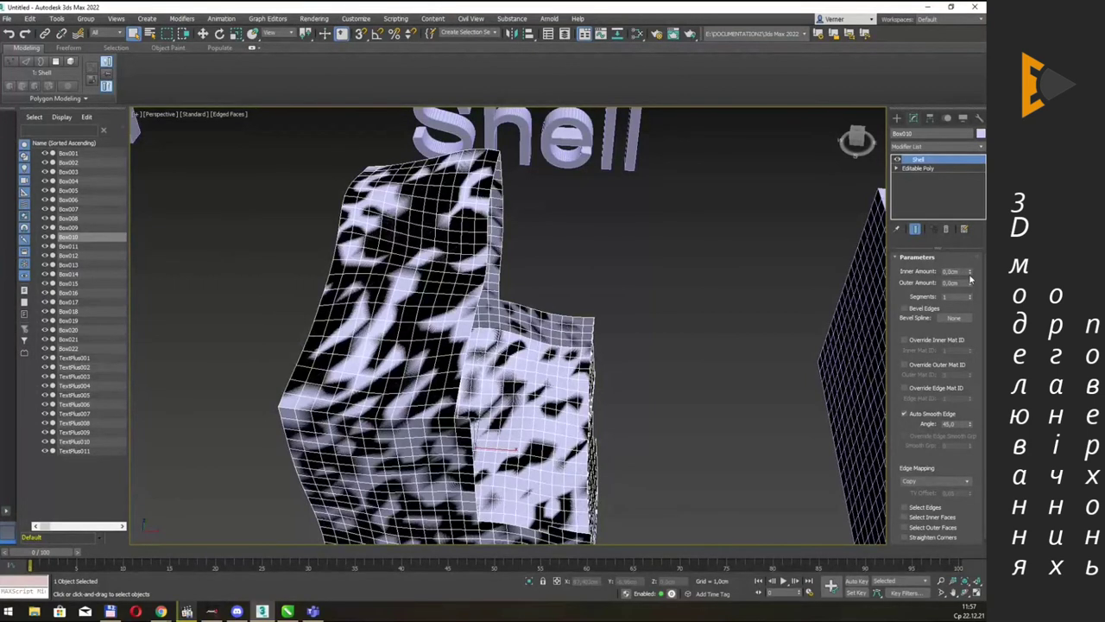
mouse_move(969, 285)
mouse_down()
mouse_move(980, 263)
mouse_move(981, 275)
mouse_up()
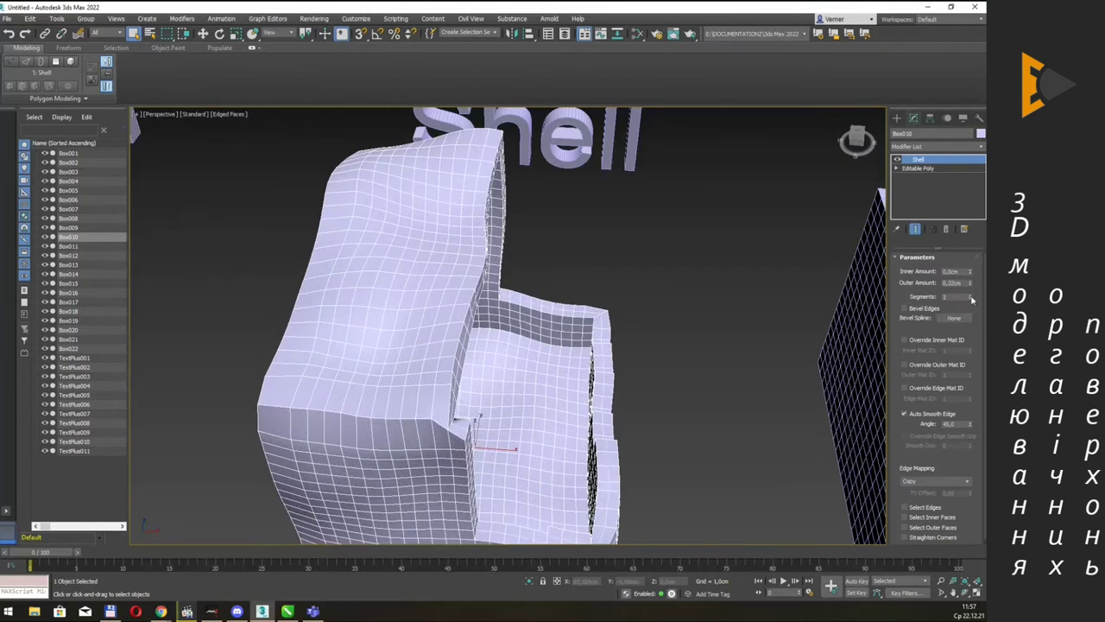
scroll(523, 315, up, 3)
scroll(522, 315, up, 1)
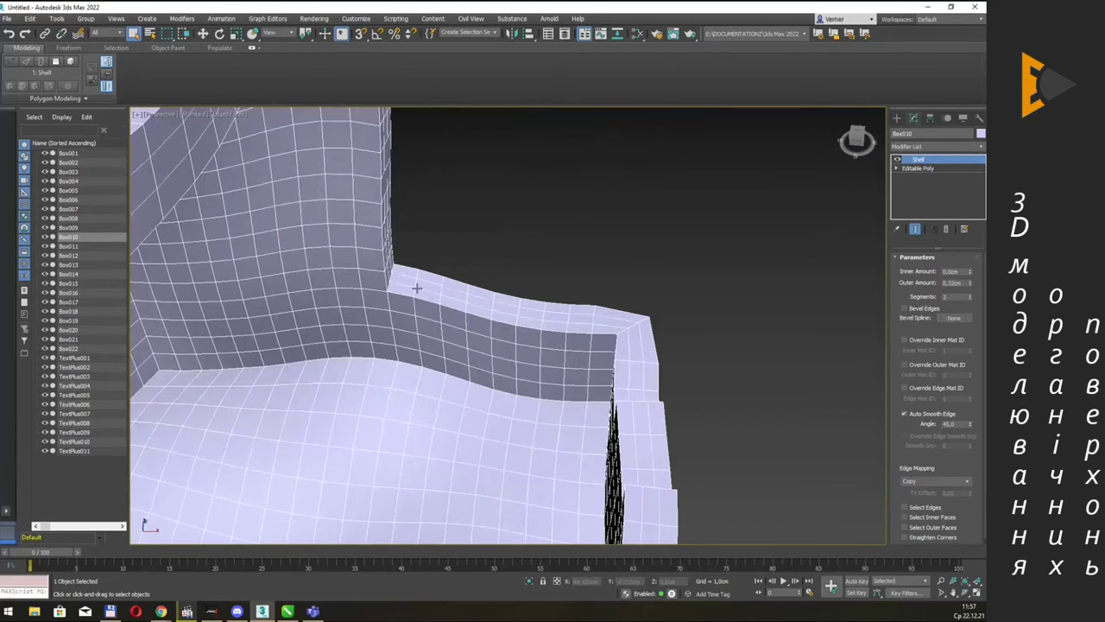
Return Shell Segments to 1 and leave Select Edge, Inner and Outer Faces unchecked.
click(969, 294)
double_click(968, 301)
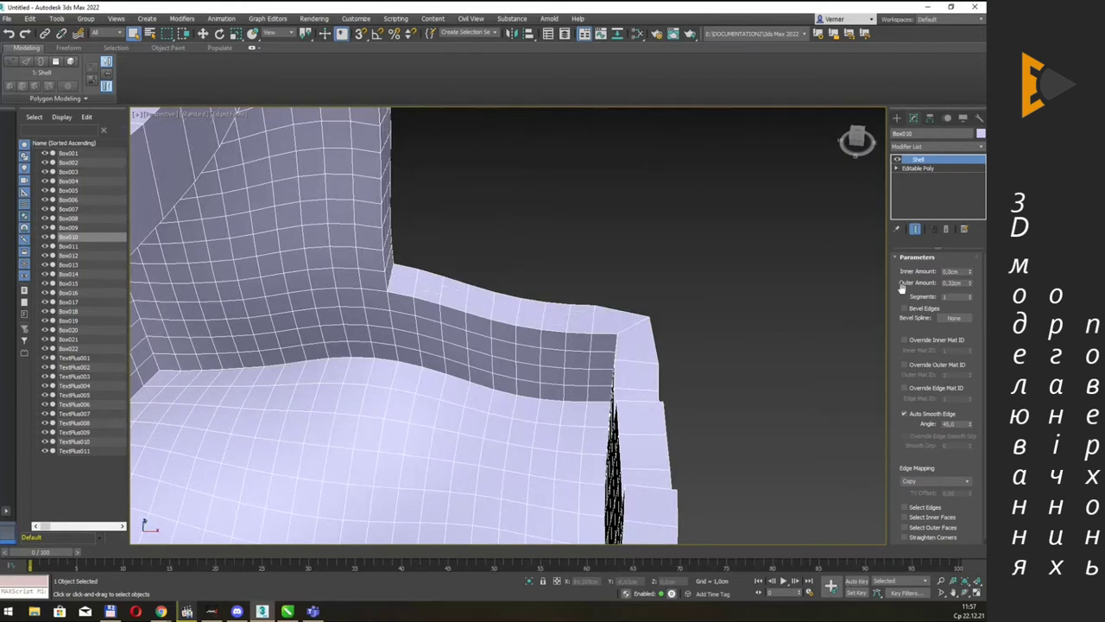
alt+middle_drag(613, 298, 594, 274)
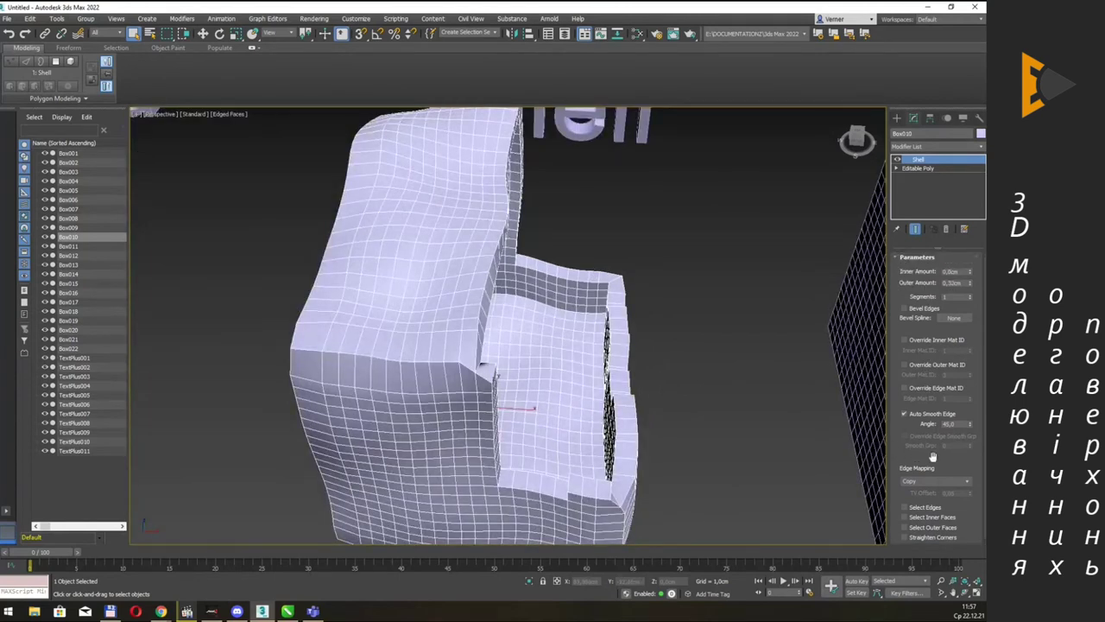
click(929, 509)
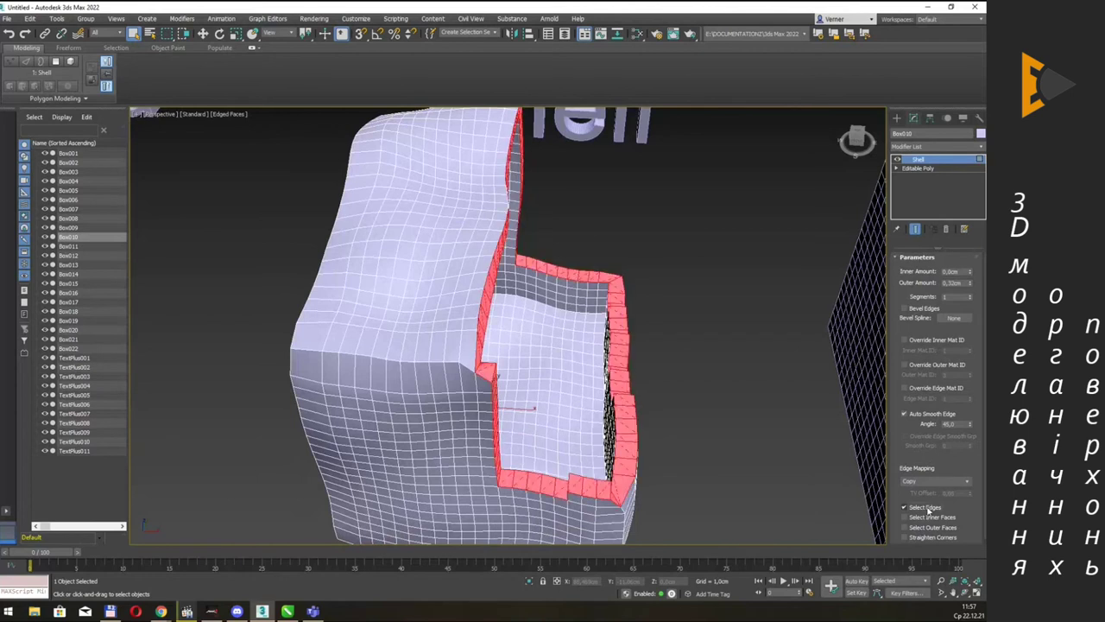
click(930, 509)
click(929, 517)
click(929, 516)
click(929, 527)
click(928, 528)
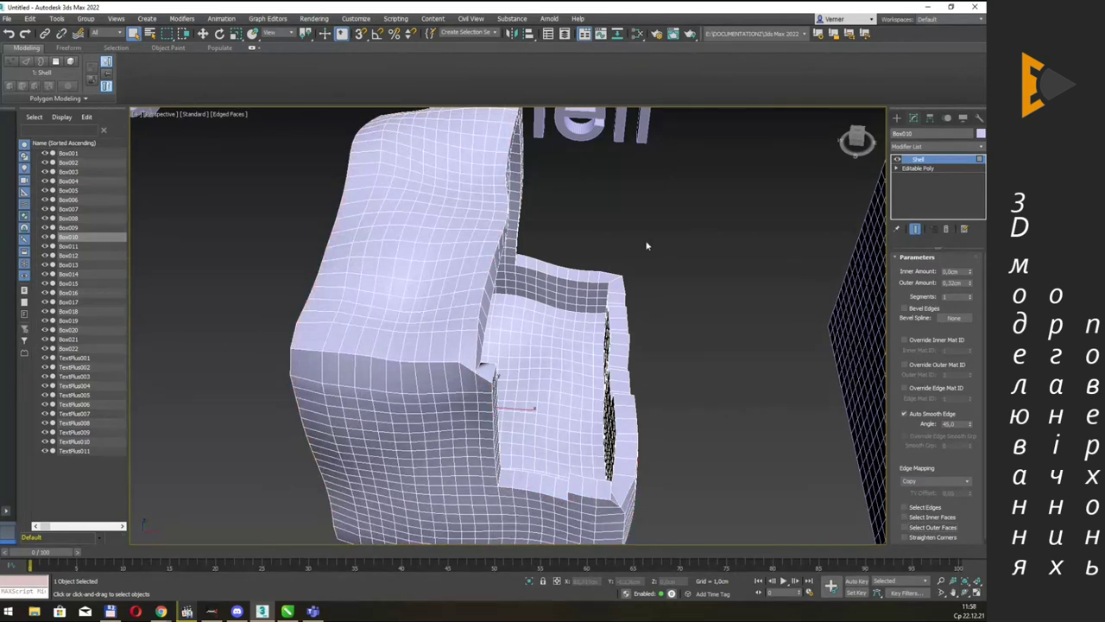
scroll(647, 246, down, 5)
mouse_move(657, 286)
middle_down()
mouse_move(671, 245)
mouse_move(656, 216)
mouse_move(615, 261)
mouse_move(644, 220)
middle_up()
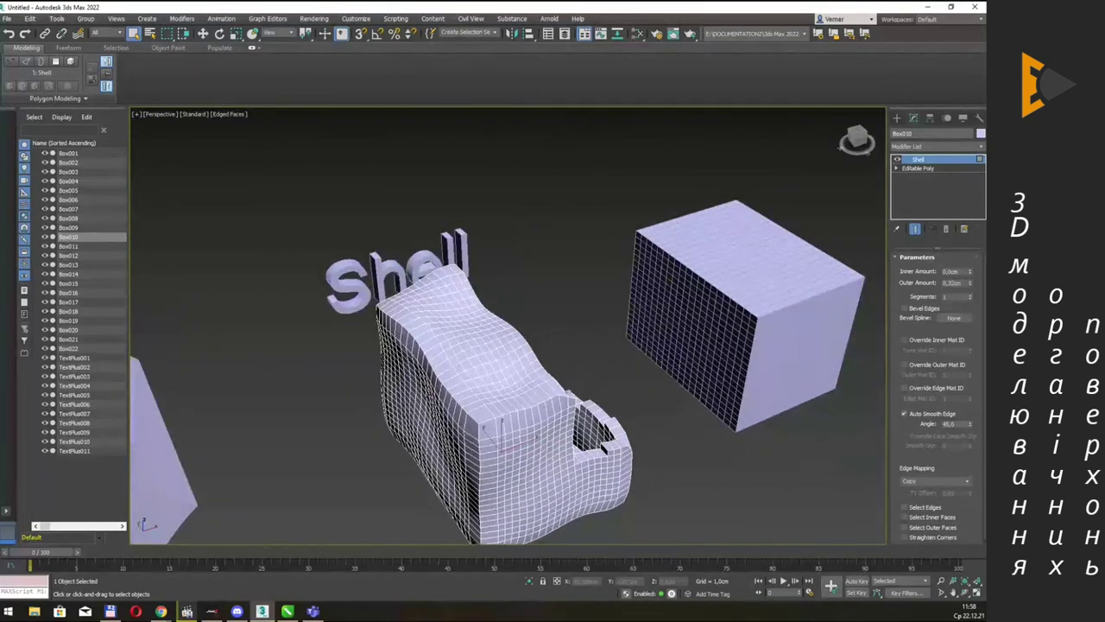
Select the Shell text label and Shift-drag a copy of it up and to the right.
key(alt+Tab)
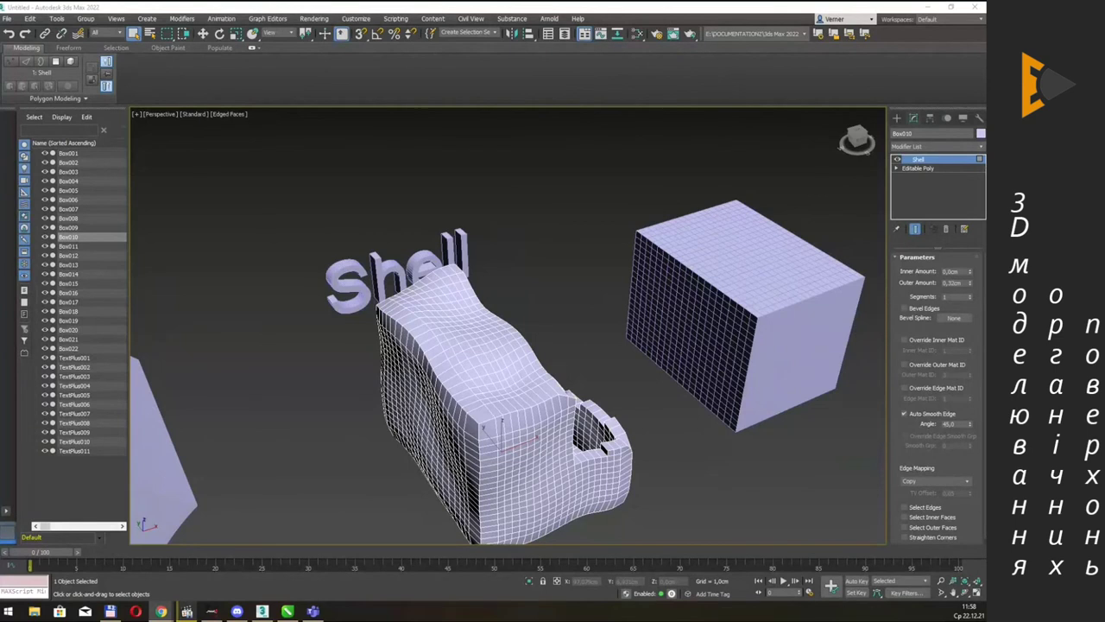
scroll(611, 337, down, 5)
scroll(612, 337, up, 6)
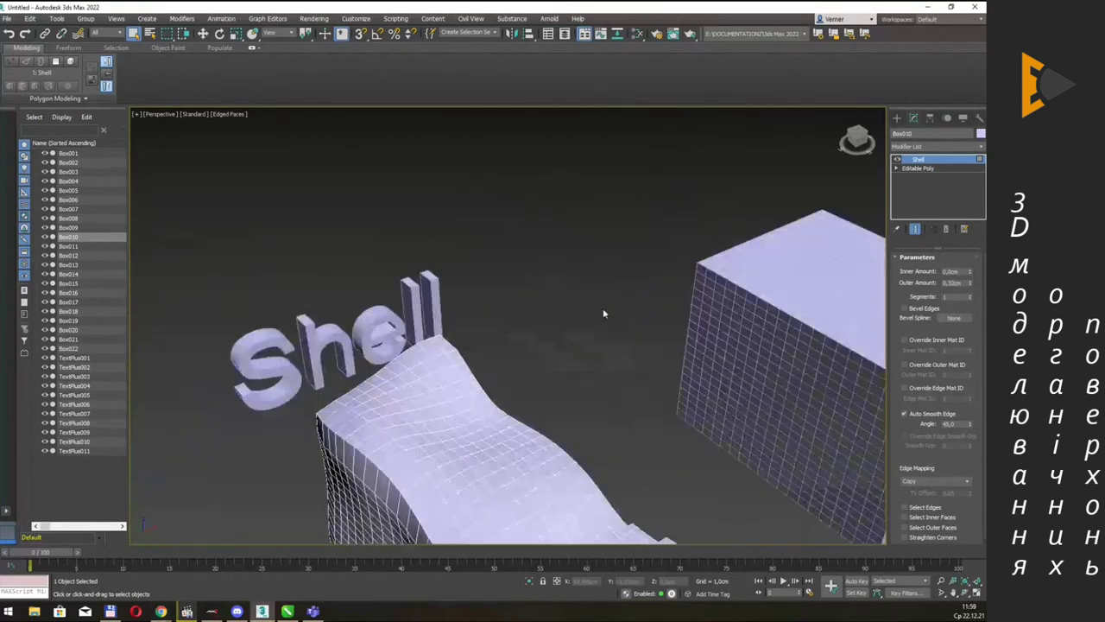
click(371, 319)
click(372, 320)
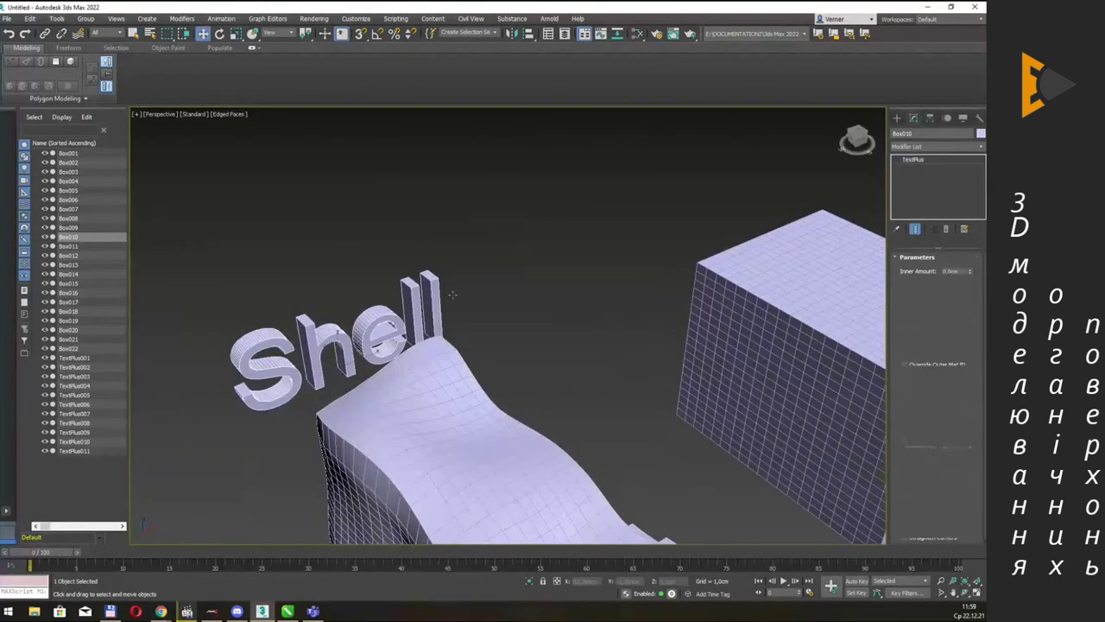
key(w)
shift+drag(386, 349, 645, 245)
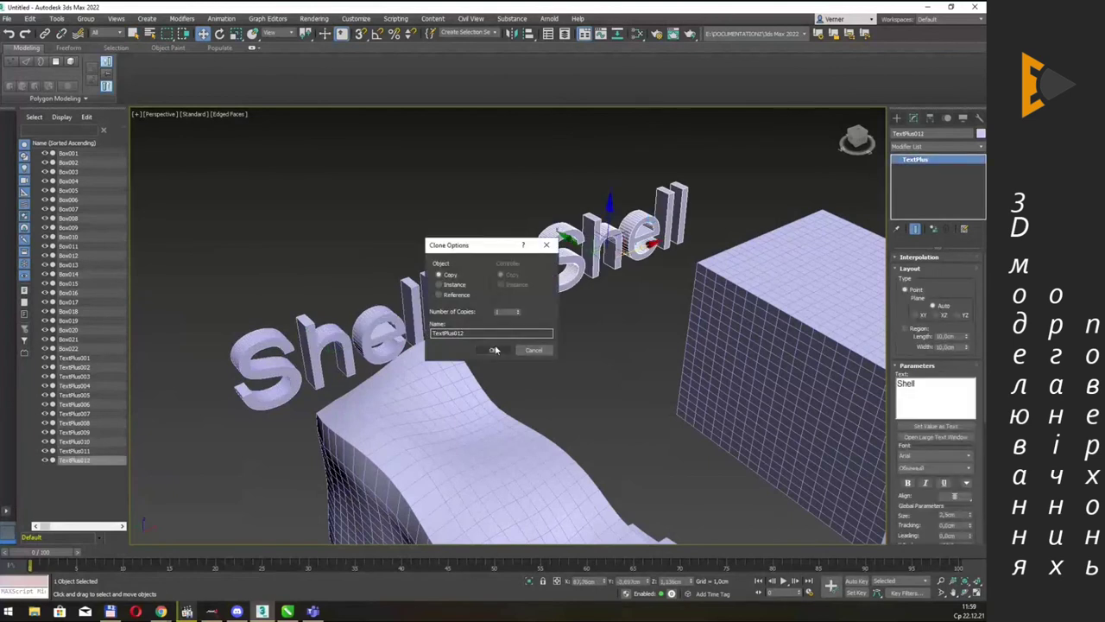
Confirm the clone as TextPlus012, change its text to 'Turbosmoth', and place it right of Shell.
click(496, 350)
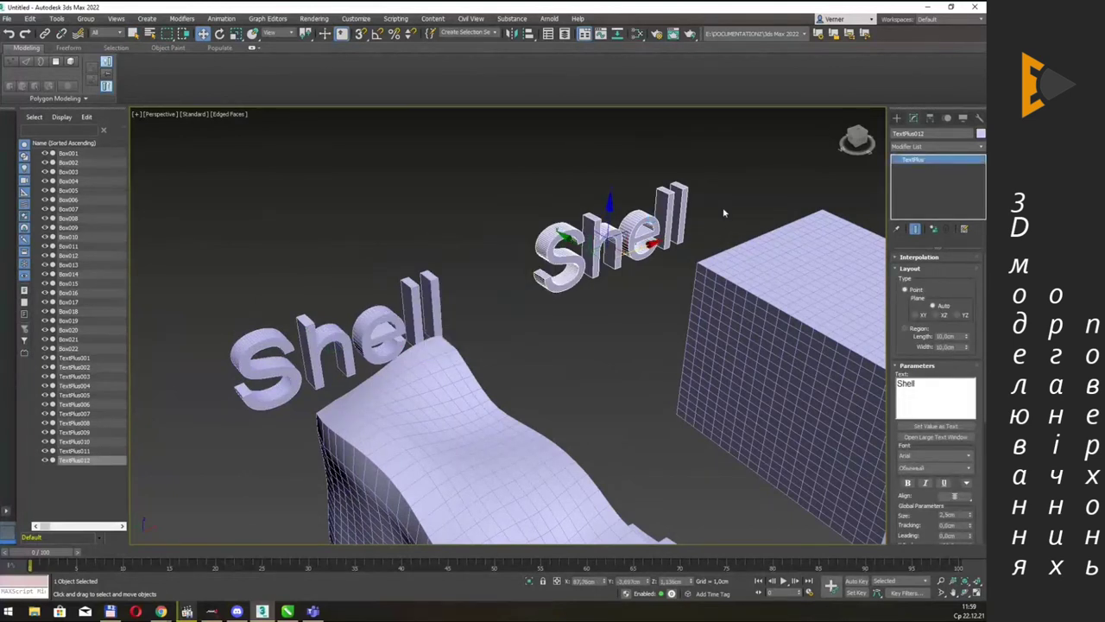
middle_drag(706, 207, 815, 294)
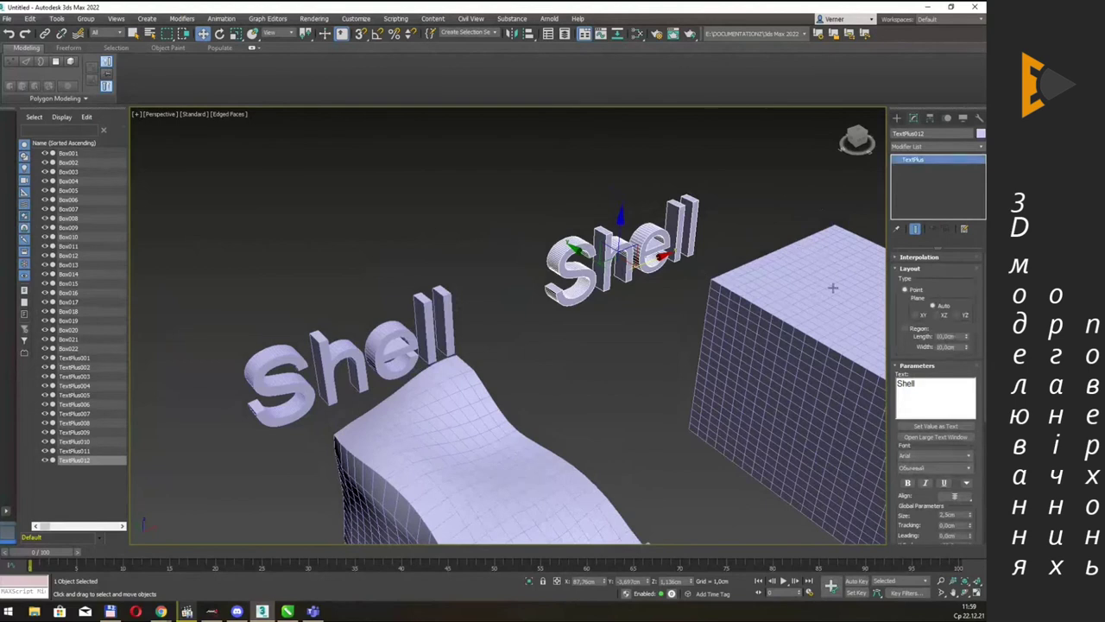
double_click(905, 383)
text(Tur)
text(bosmoth)
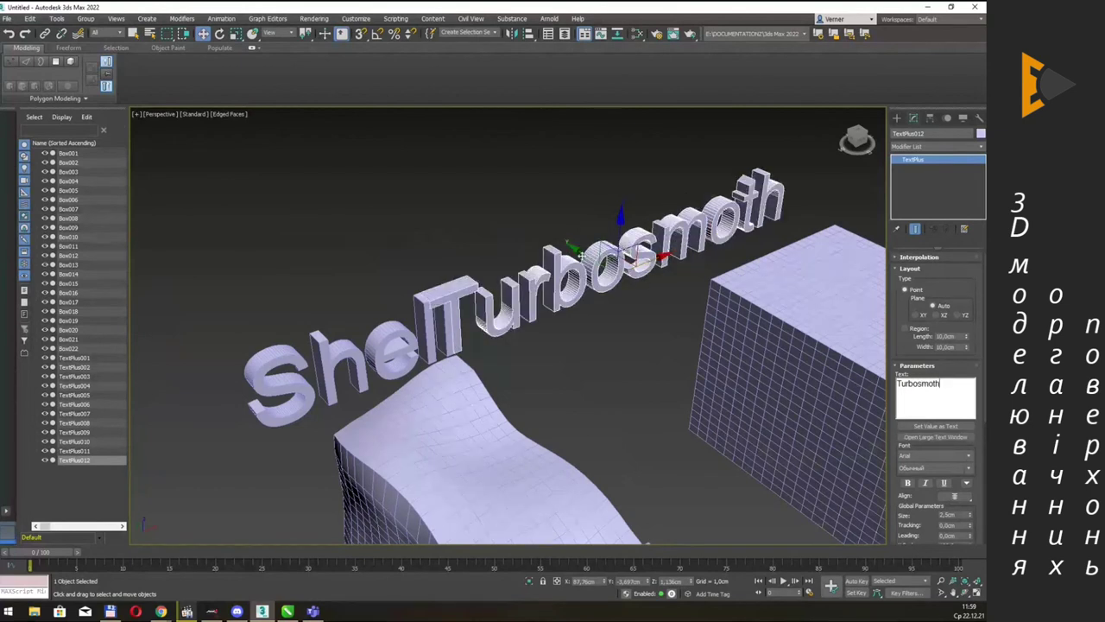
drag(579, 254, 629, 275)
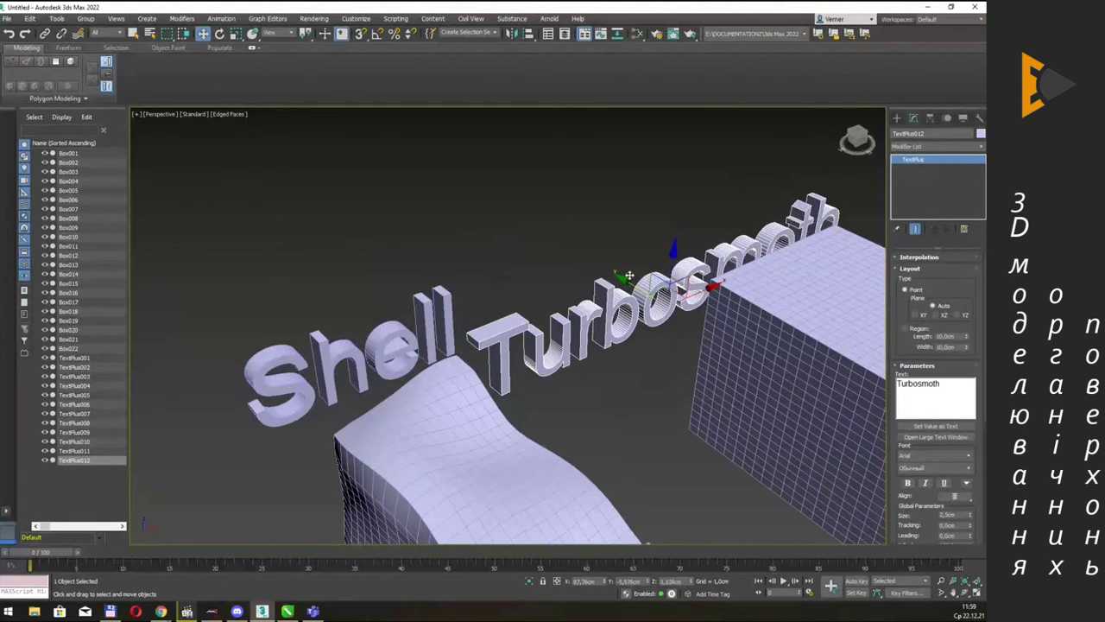
alt+middle_drag(629, 275, 599, 206)
key(q)
scroll(624, 220, up, 2)
scroll(621, 220, down, 2)
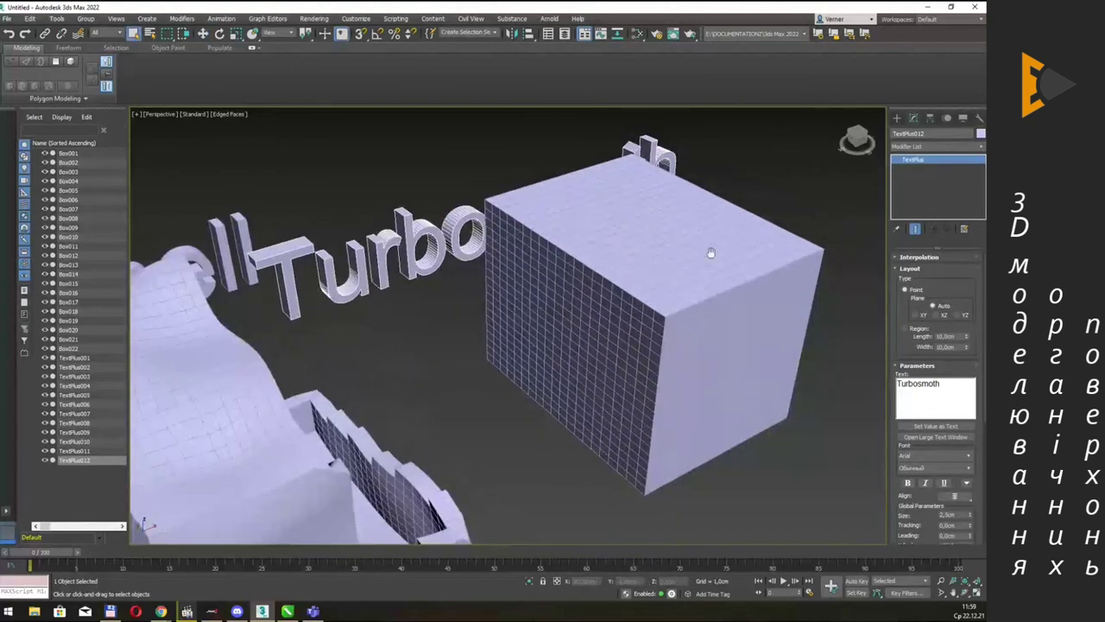
Apply TurboSmooth to Box011 via the 'tu' search and show viewport polygon statistics.
alt+middle_drag(711, 250, 639, 274)
click(642, 275)
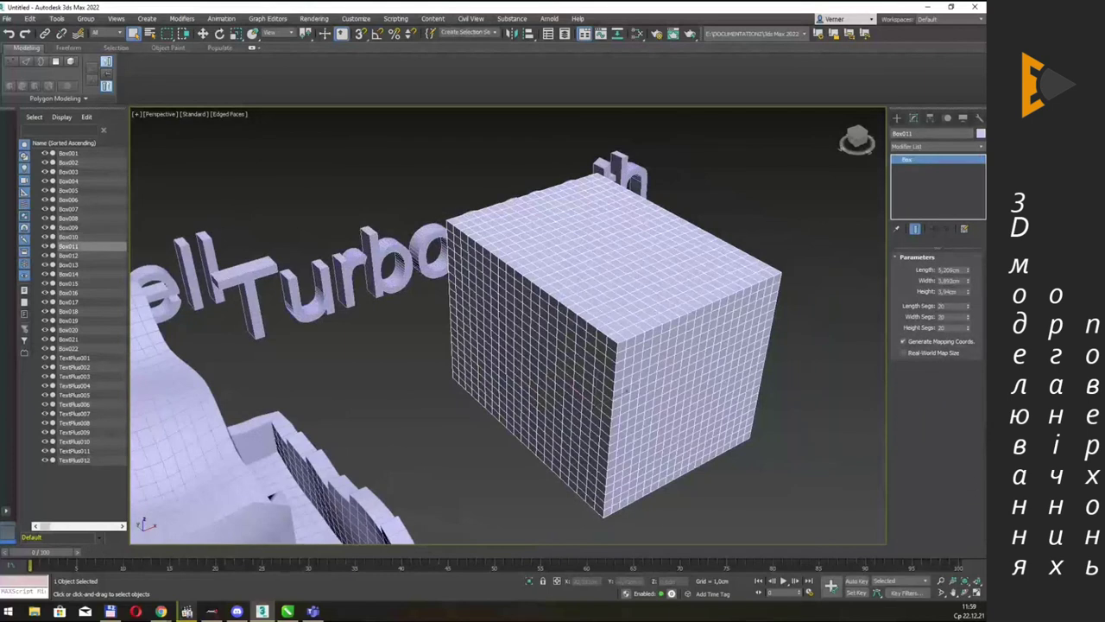
click(980, 146)
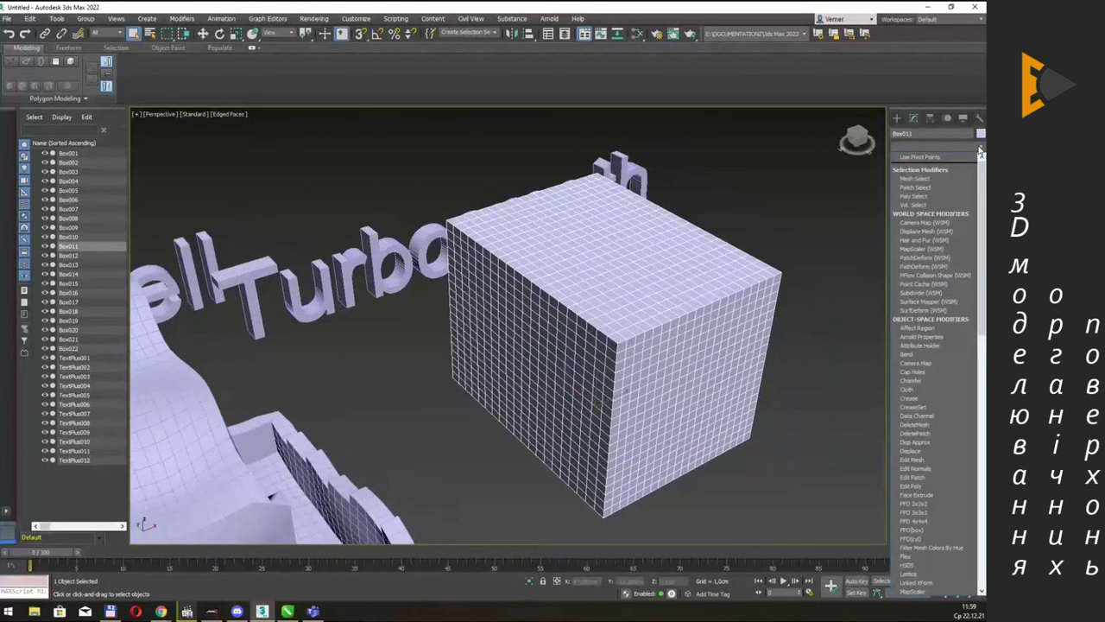
text(tu)
key(Return)
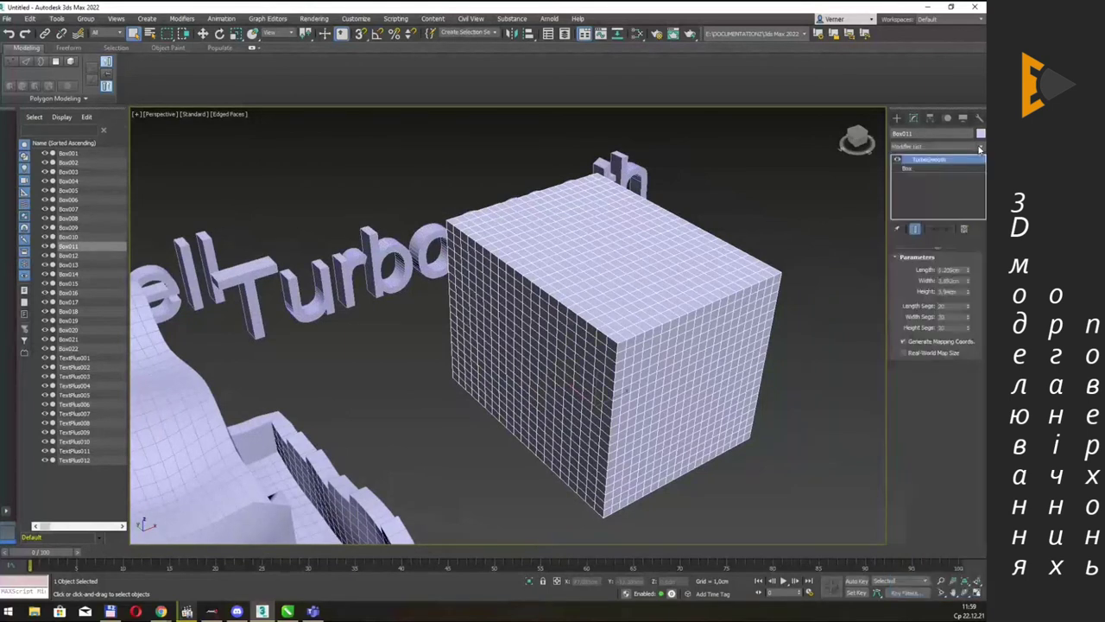
middle_drag(695, 252, 679, 236)
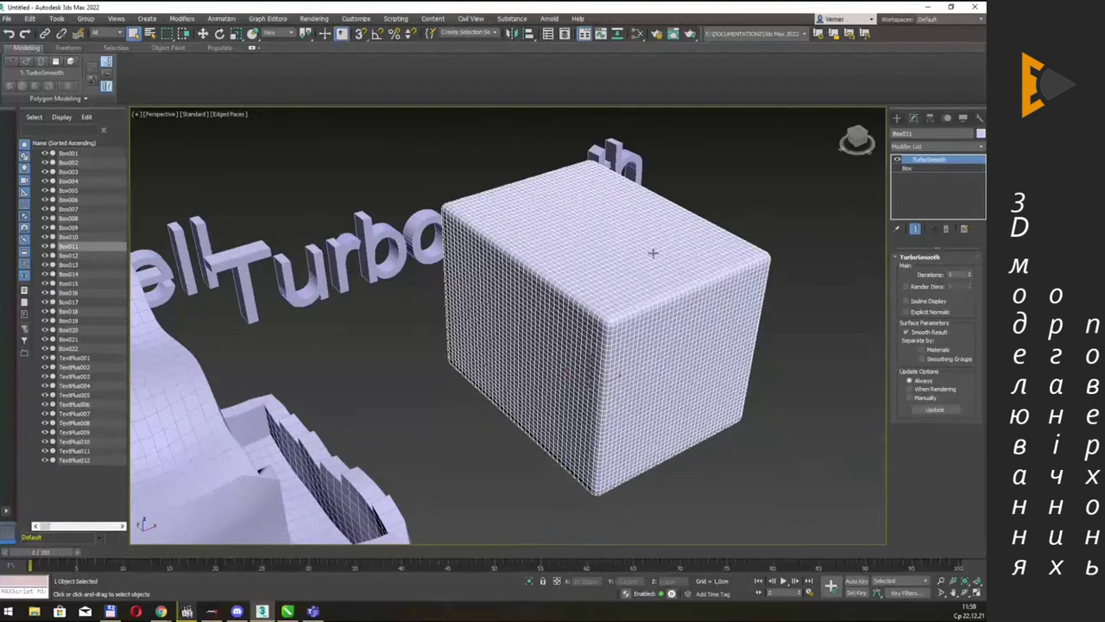
alt+middle_drag(648, 246, 663, 259)
key(7)
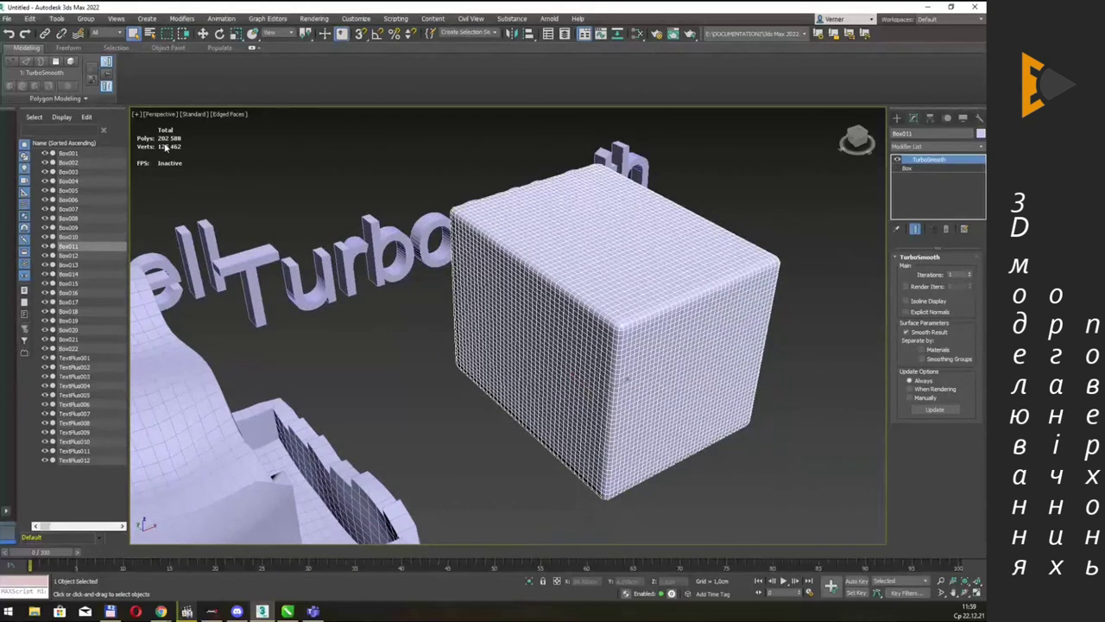
click(970, 273)
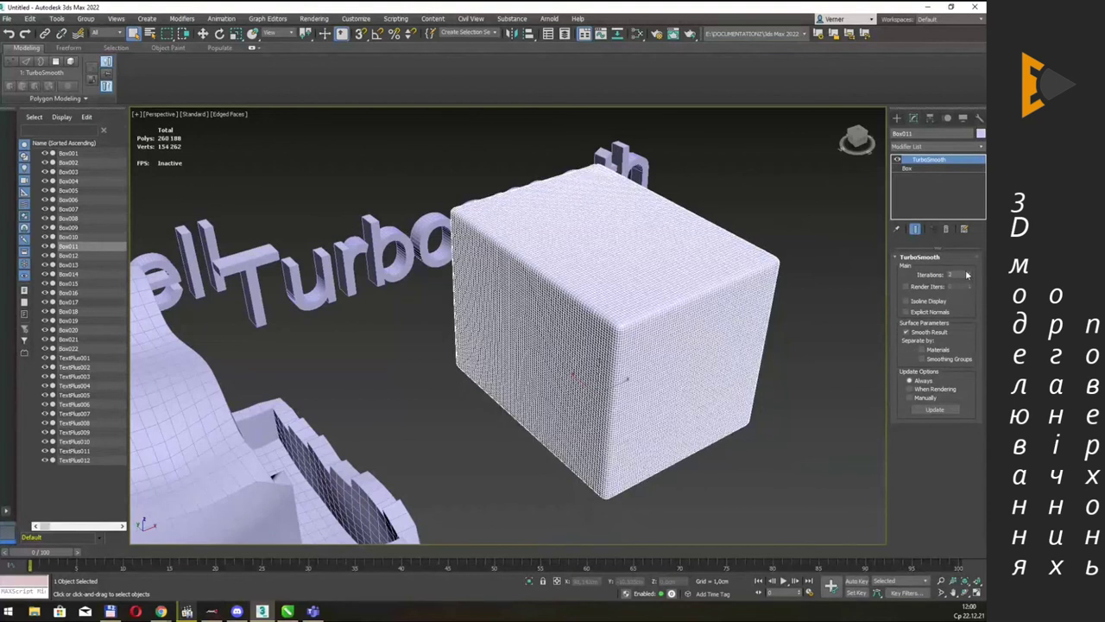
scroll(625, 267, up, 2)
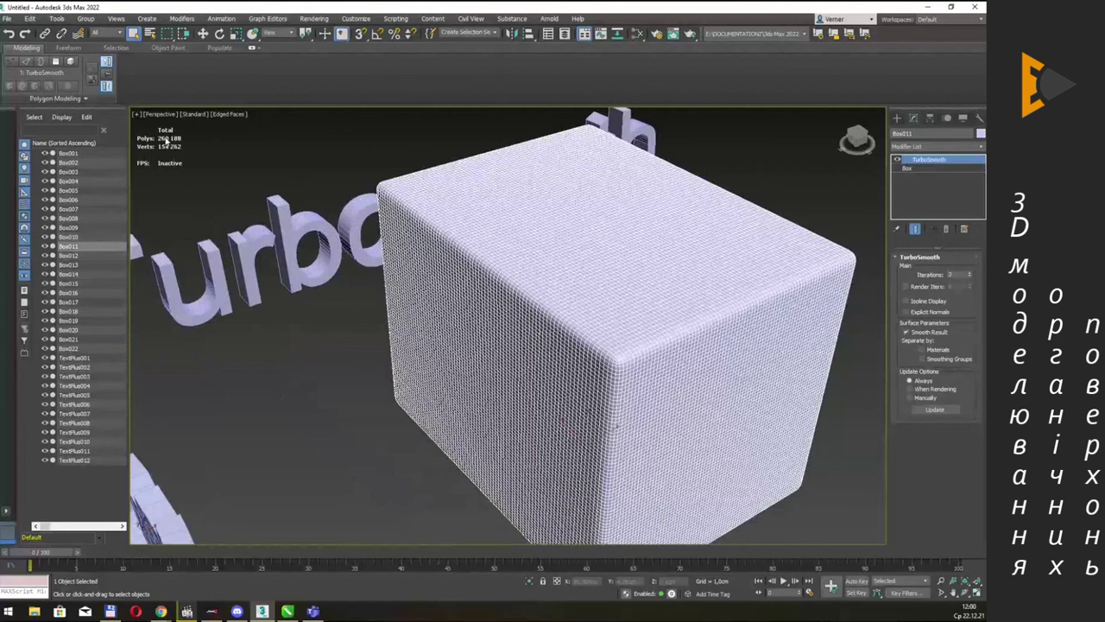
click(969, 273)
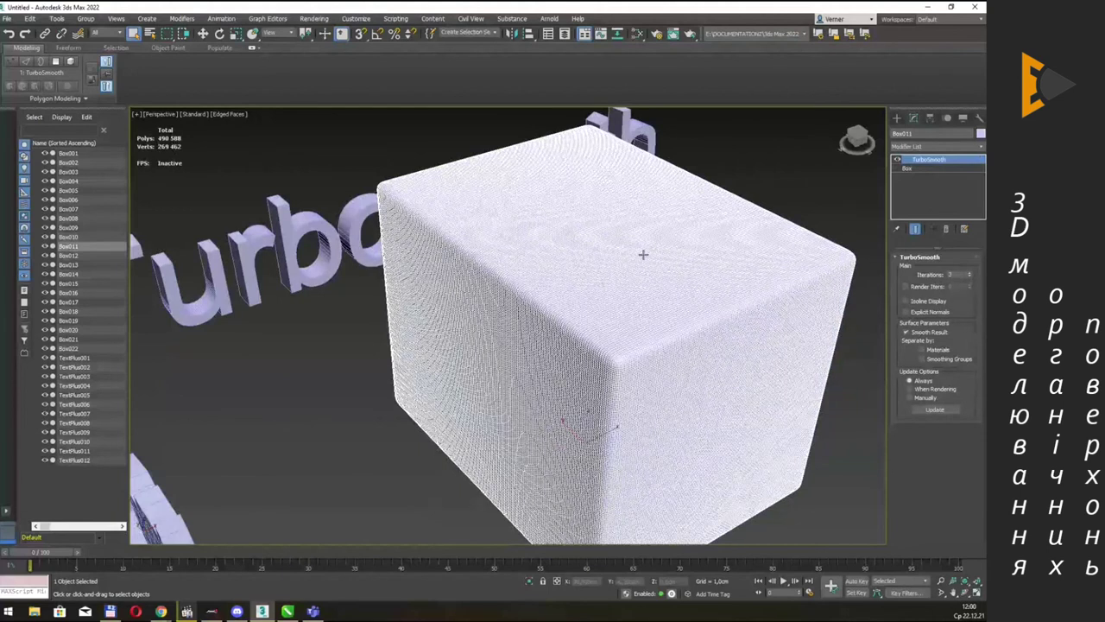
scroll(659, 270, up, 3)
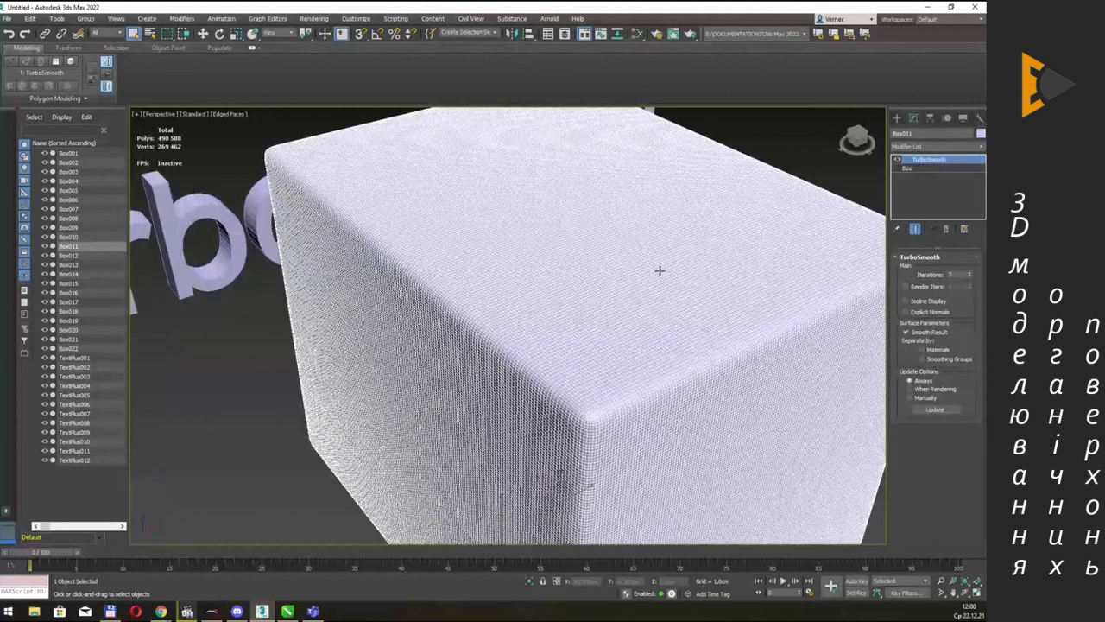
alt+middle_drag(660, 270, 563, 223)
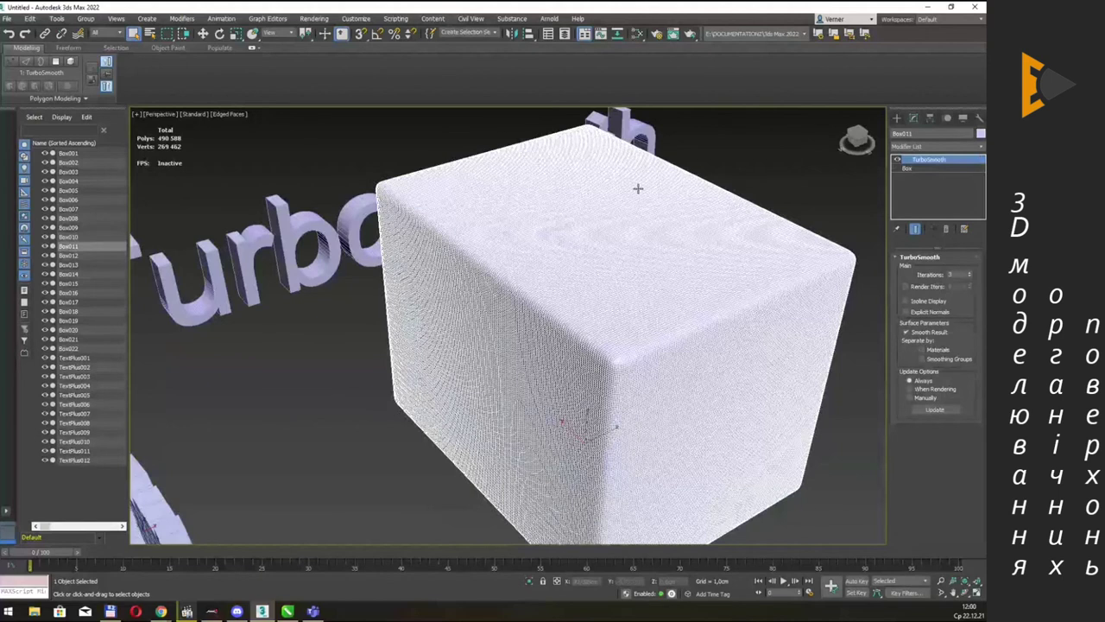
key(alt+Tab)
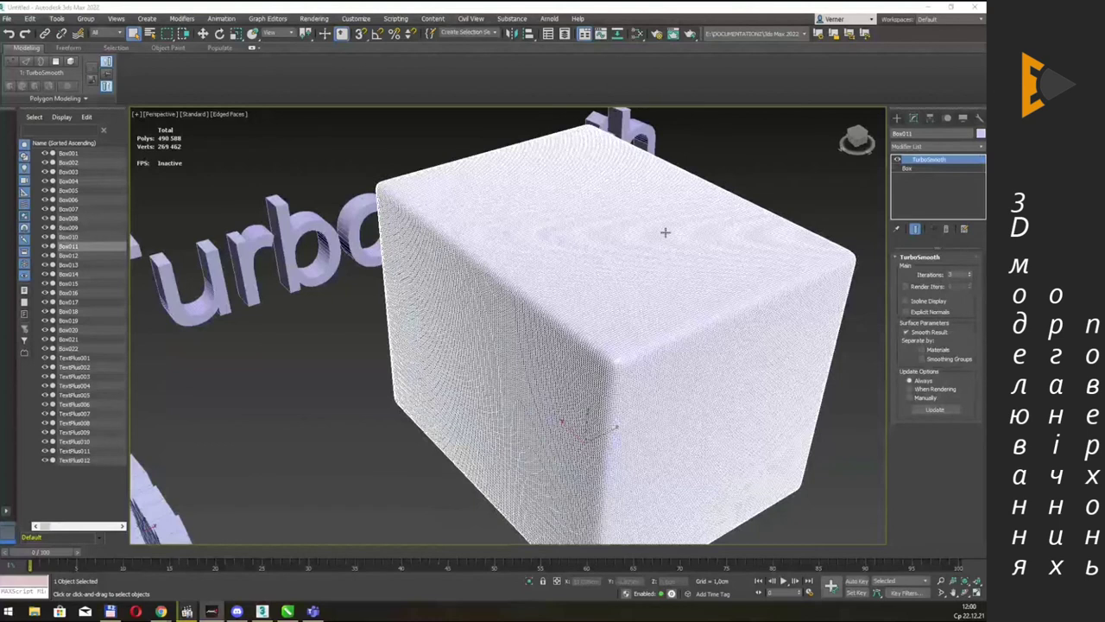
alt+middle_drag(633, 190, 802, 266)
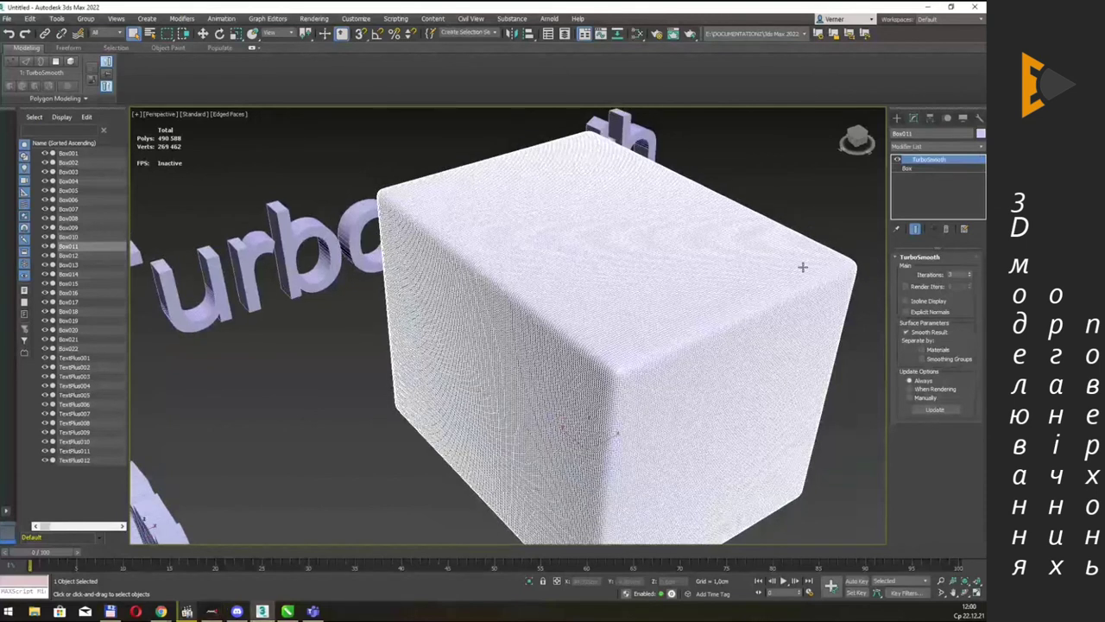
click(970, 278)
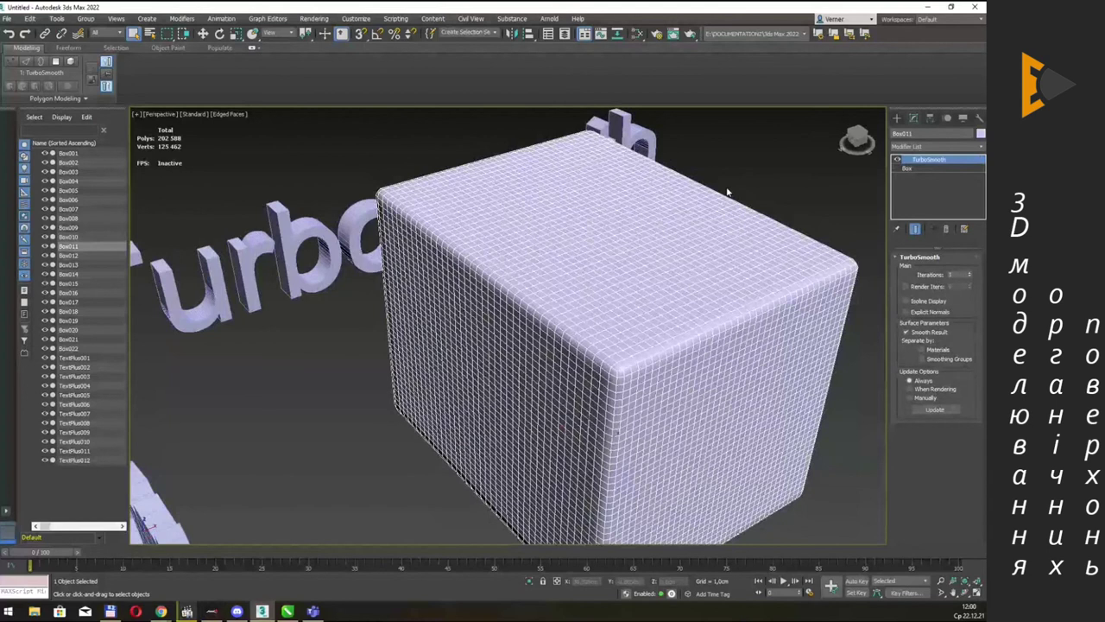
scroll(728, 192, down, 5)
scroll(730, 191, up, 1)
mouse_move(728, 192)
alt+middle_down()
mouse_move(670, 263)
mouse_move(376, 393)
alt+middle_up()
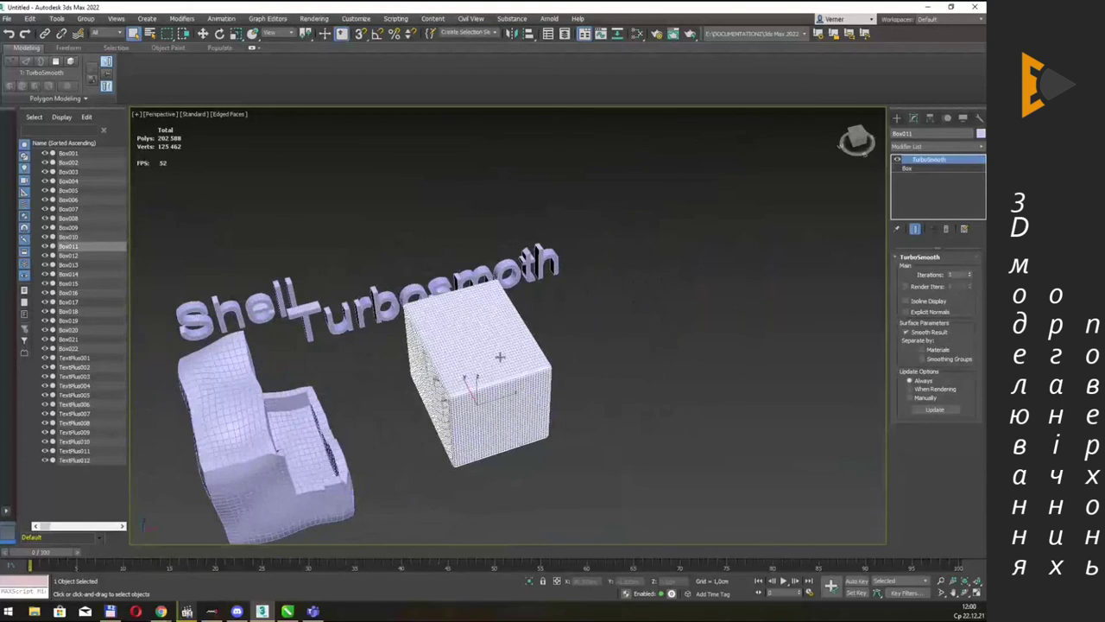
key(w)
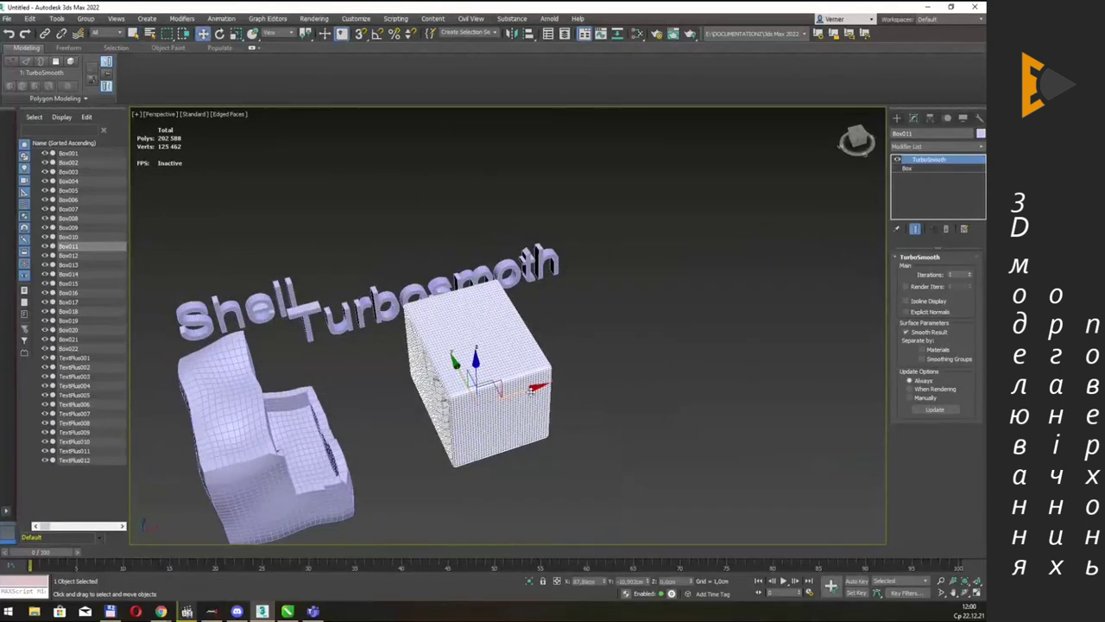
Shift-drag the demo cube to the right to clone a new copy.
shift+drag(530, 391, 855, 294)
click(519, 312)
click(491, 349)
middle_drag(685, 278, 552, 392)
Copy the Turbosmooth label beside the new cube and change its text to 'Symmetry'.
click(386, 377)
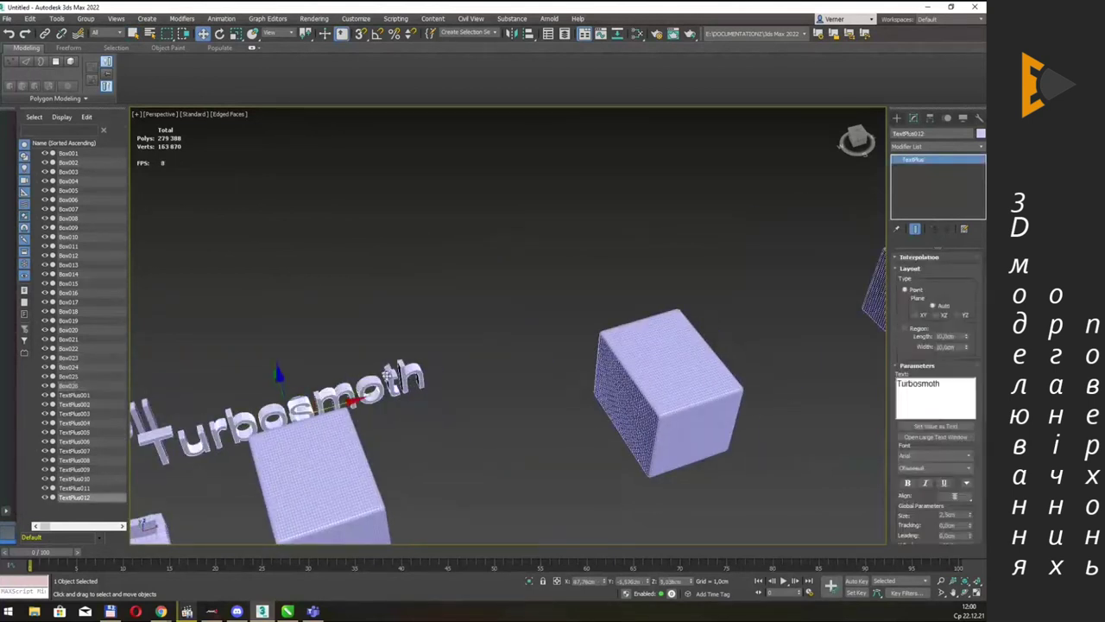
shift+drag(487, 361, 648, 291)
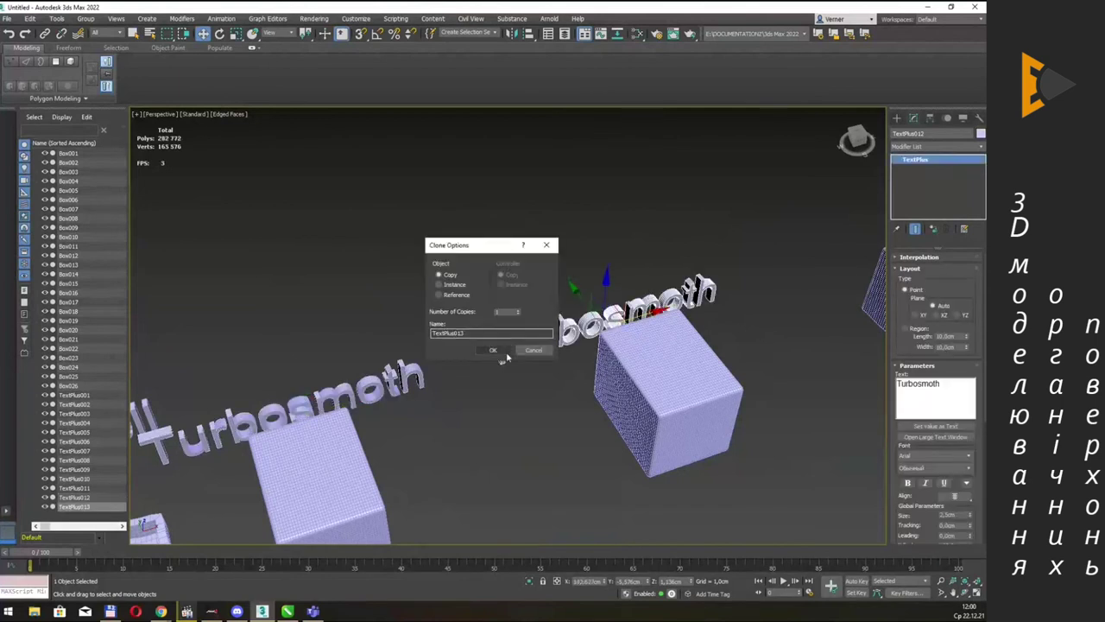
click(493, 350)
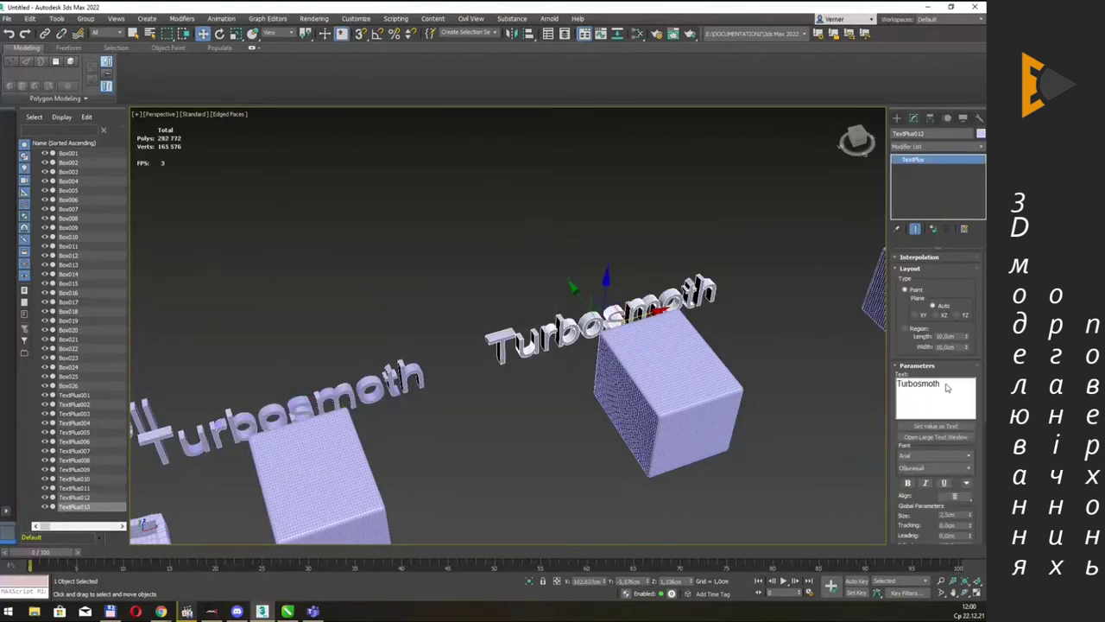
drag(949, 386, 825, 388)
text(Symmetry)
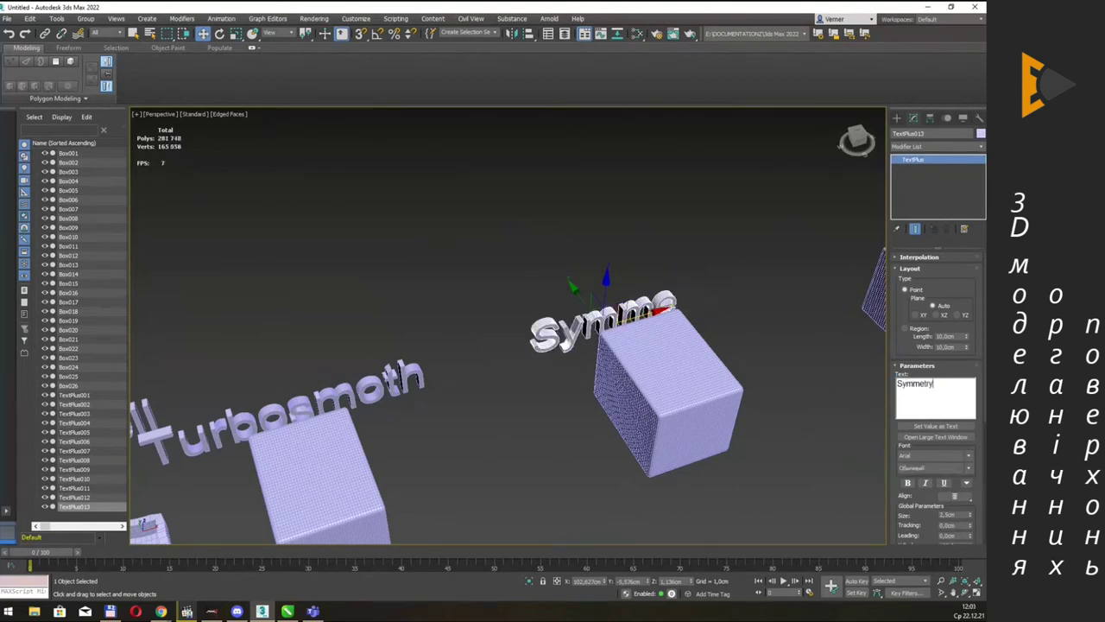
click(765, 313)
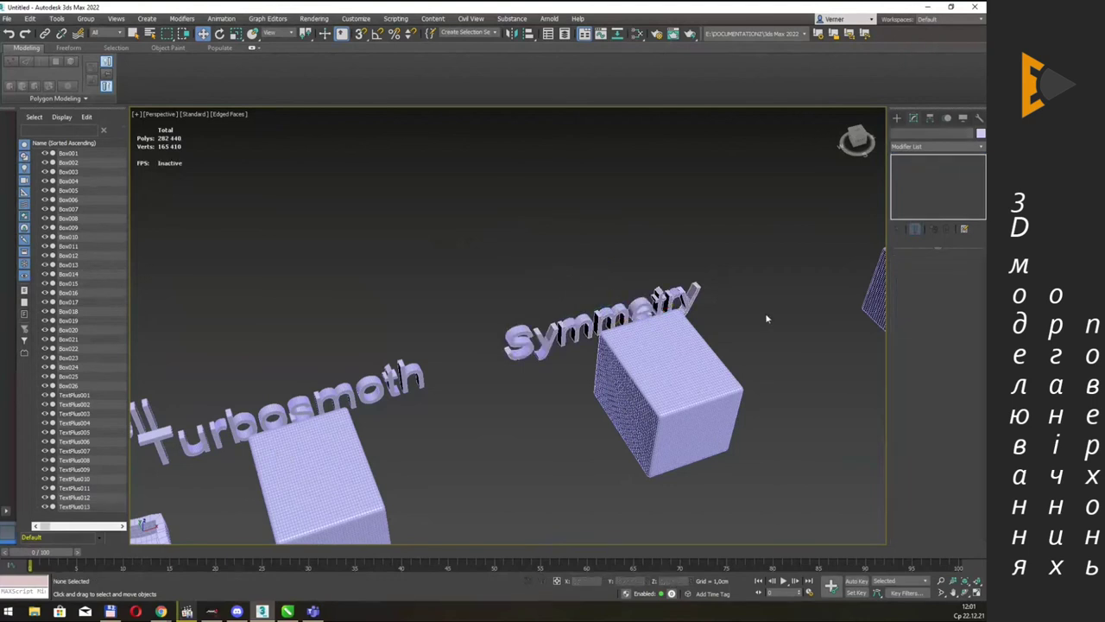
Delete the TurboSmooth modifier from the new cube's stack.
click(669, 374)
click(933, 161)
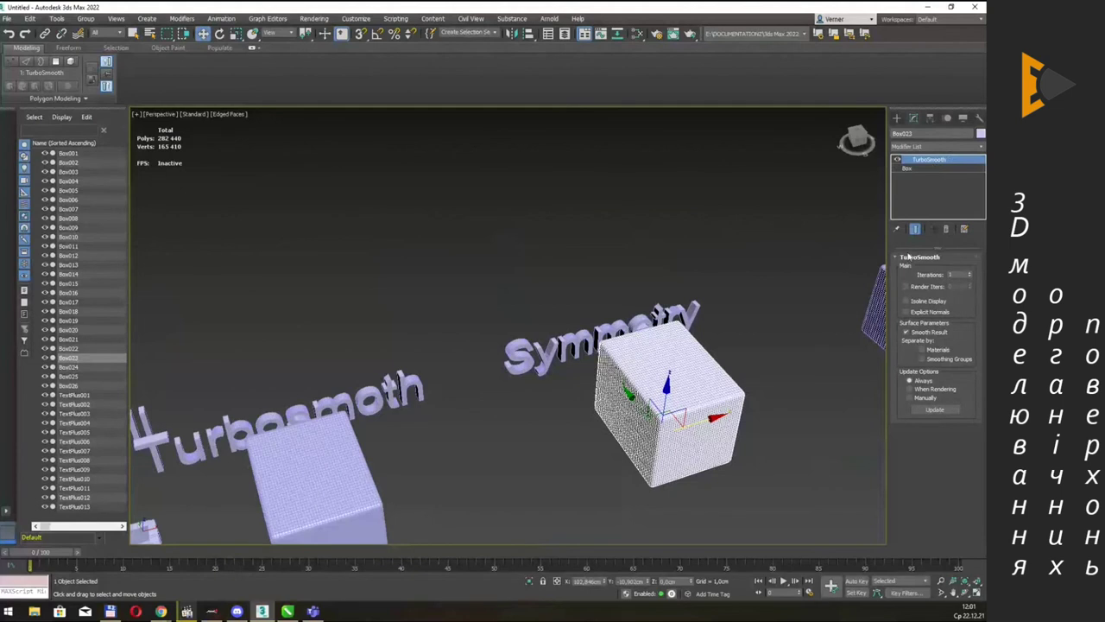
click(947, 229)
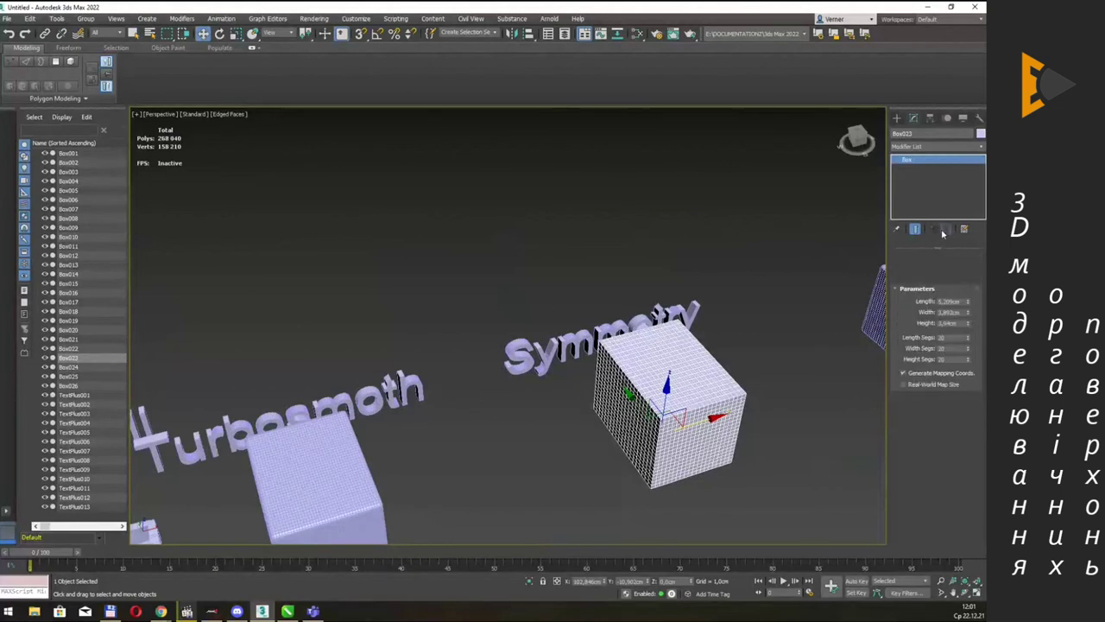
Create Teapot001 above the Symmetry label and clone it as Teapot002 to its left.
click(898, 118)
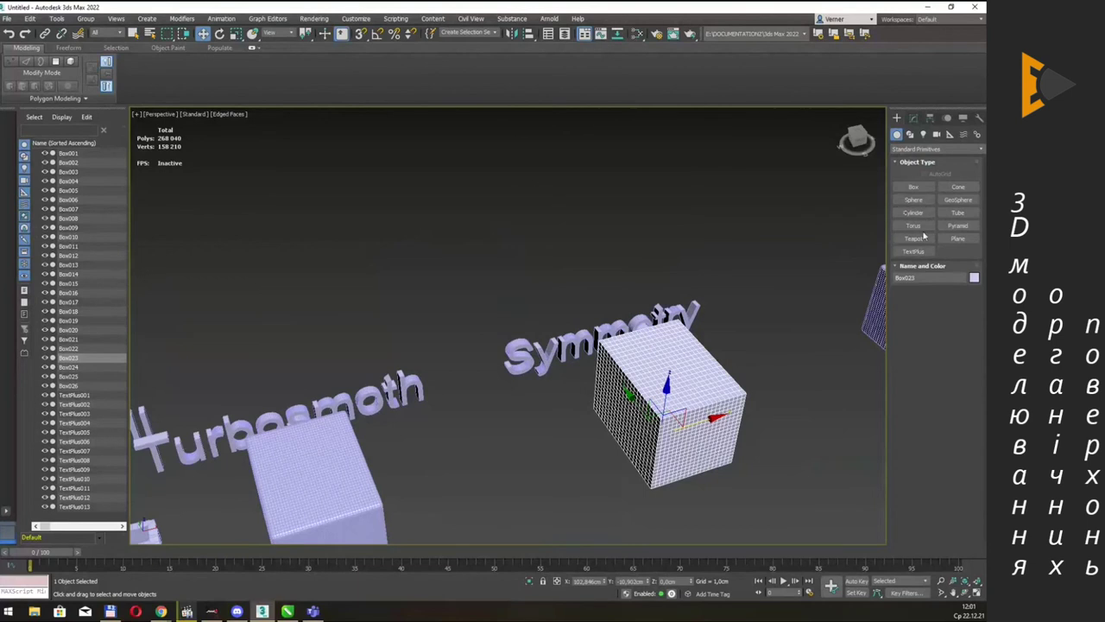
click(914, 187)
drag(573, 235, 610, 250)
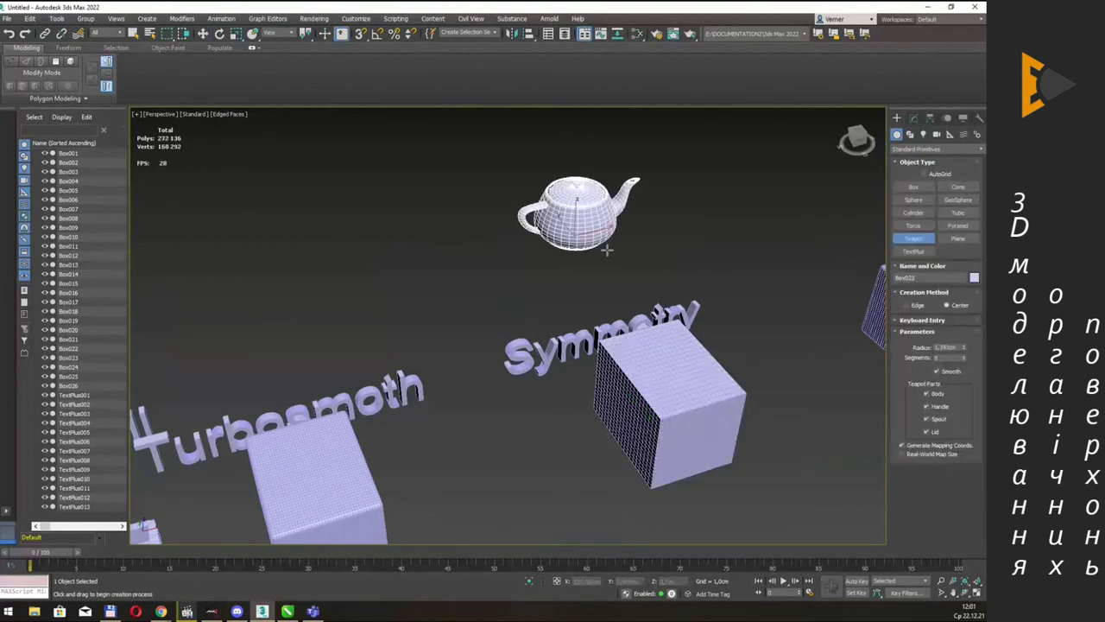
scroll(654, 224, up, 2)
scroll(653, 255, up, 3)
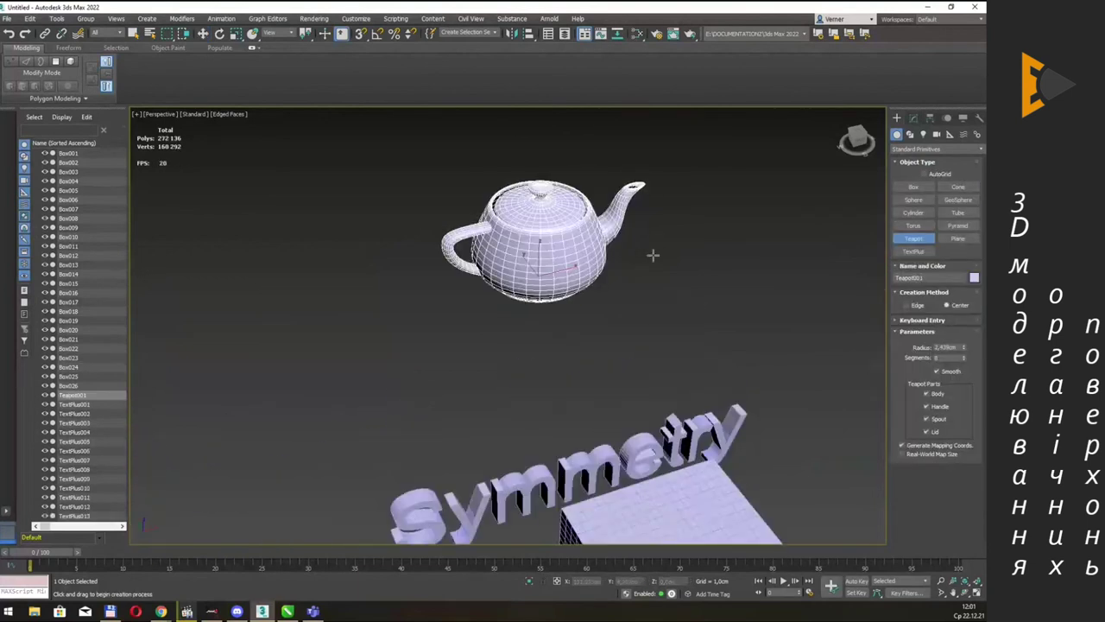
scroll(653, 254, down, 3)
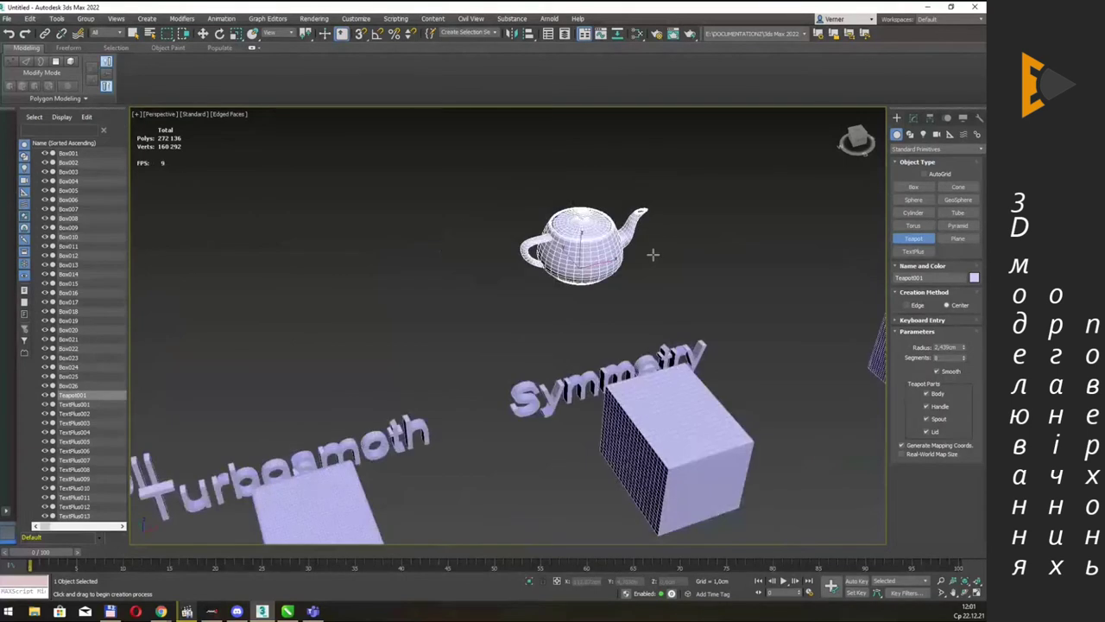
click(913, 119)
shift+drag(626, 261, 413, 297)
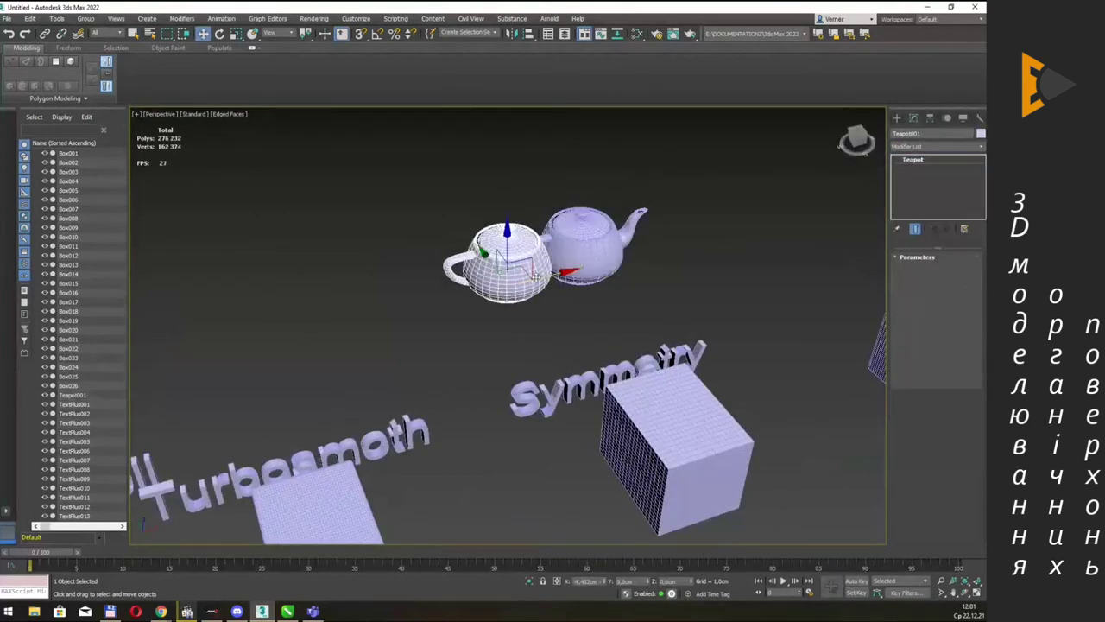
click(485, 341)
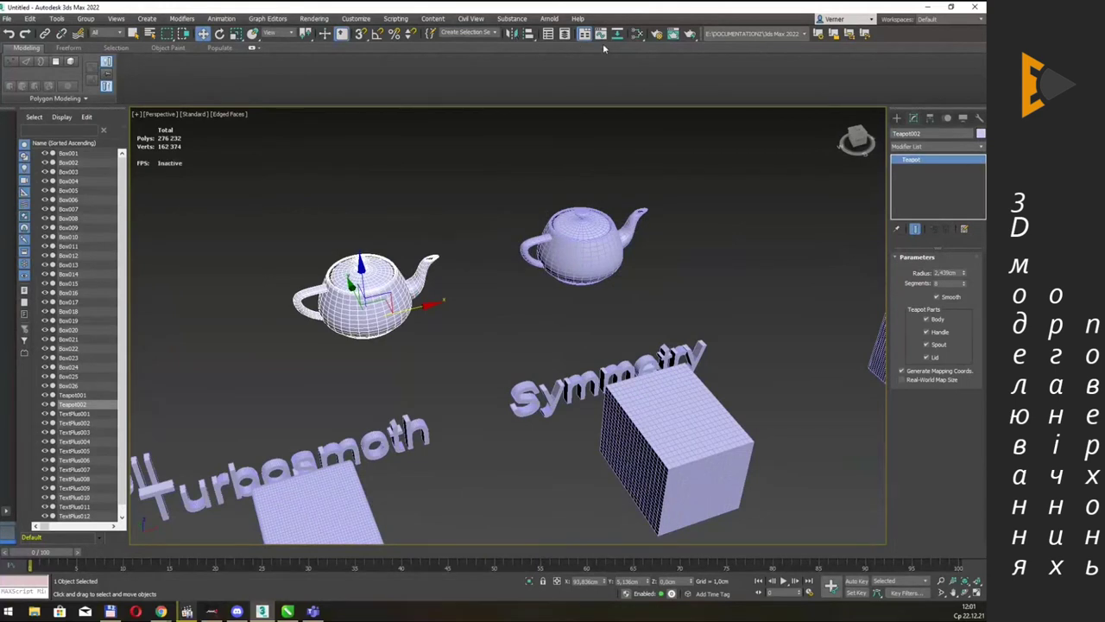
Mirror the left teapot along Z as a Copy, creating Teapot003 beneath it.
click(513, 35)
drag(486, 210, 587, 153)
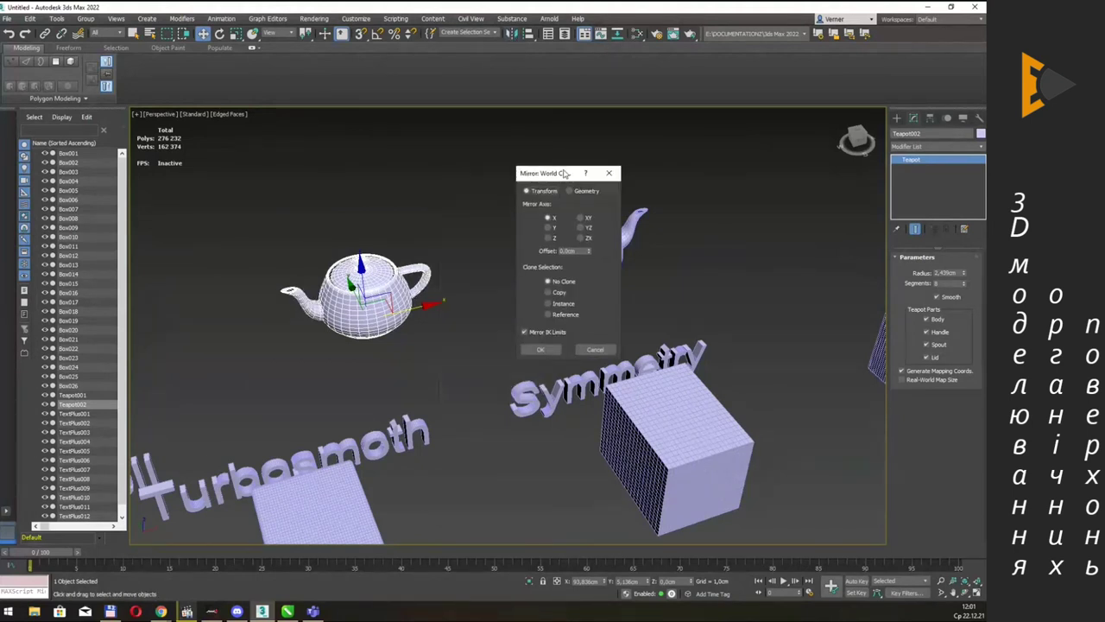
click(572, 206)
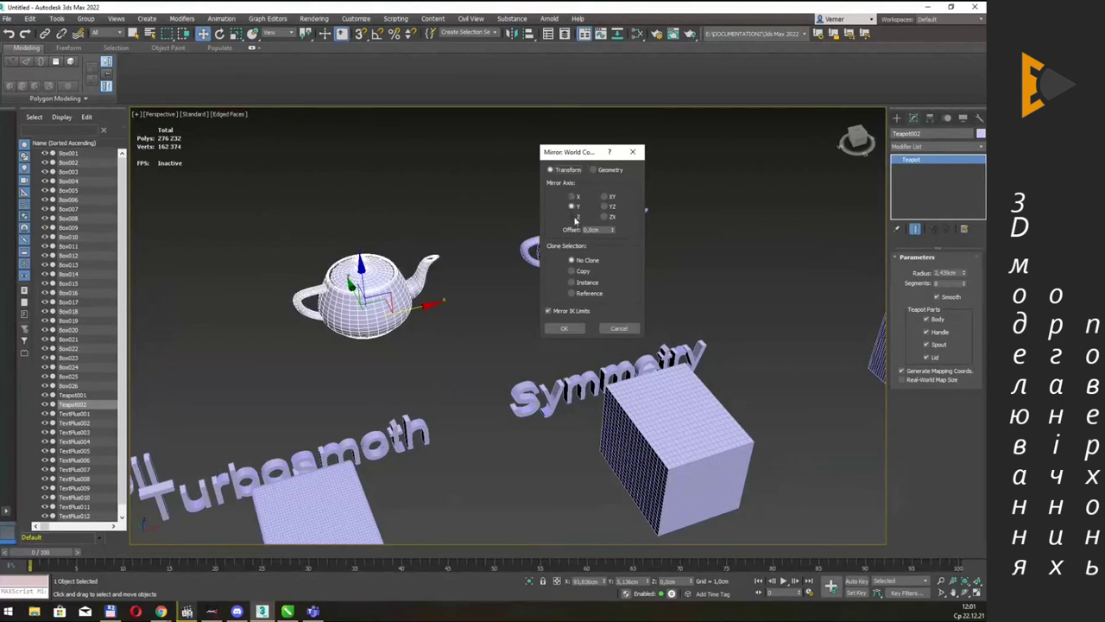
click(572, 216)
click(571, 207)
click(572, 197)
click(571, 207)
click(572, 217)
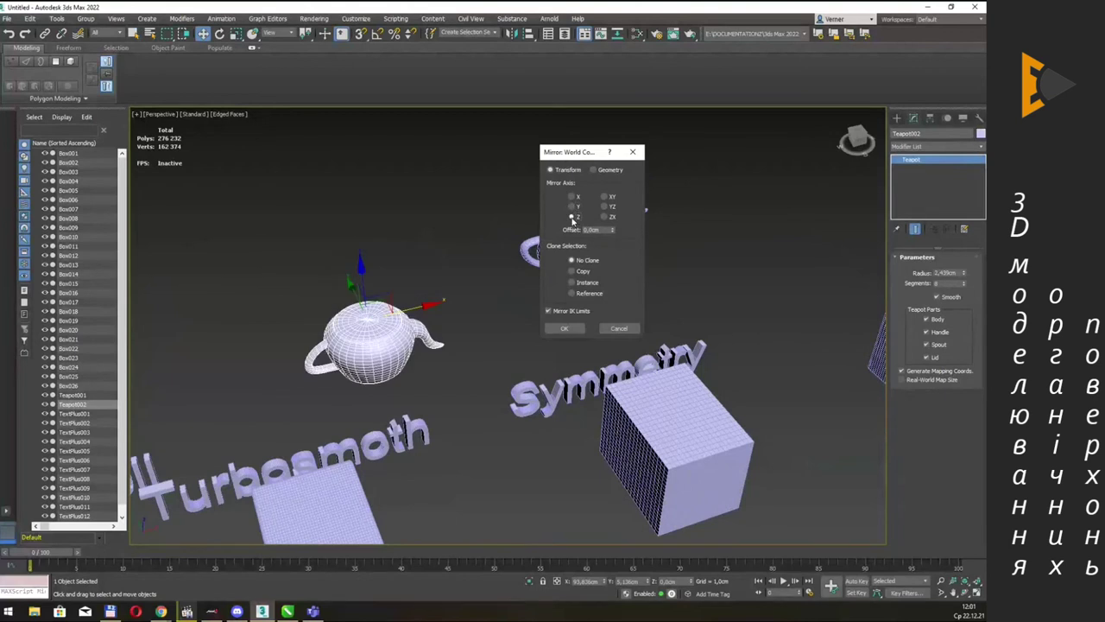
click(584, 272)
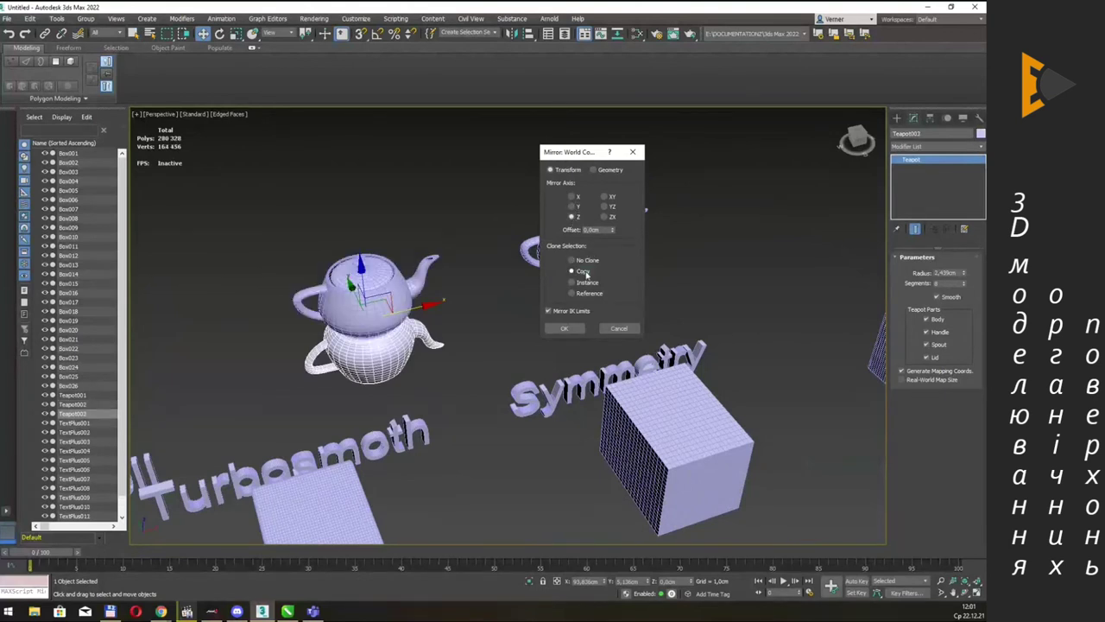
click(572, 206)
click(571, 197)
click(603, 197)
click(604, 217)
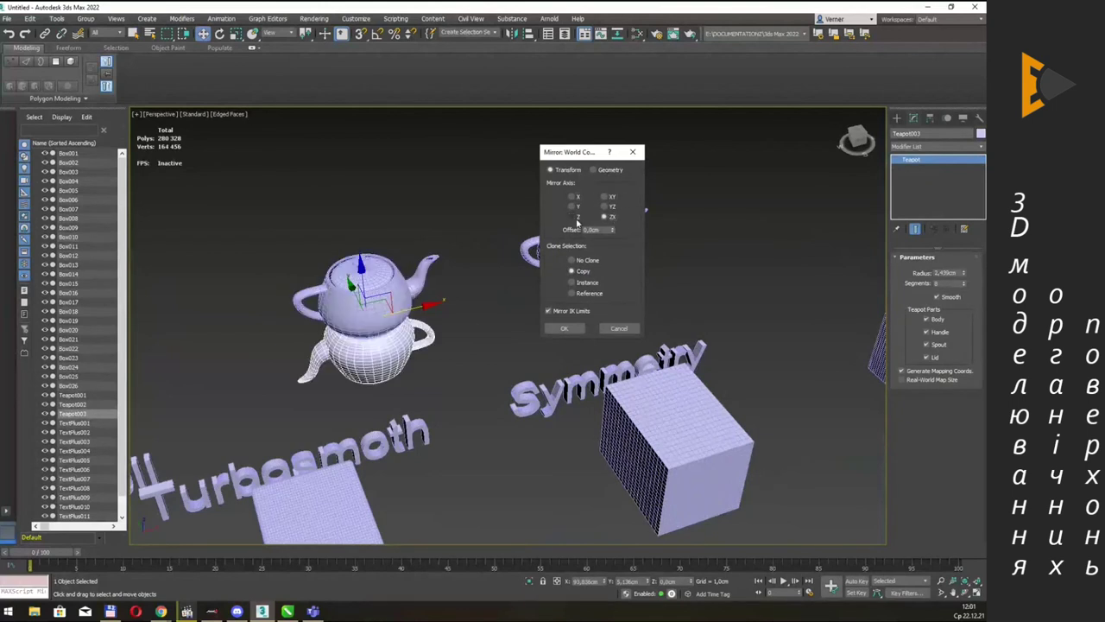
click(571, 217)
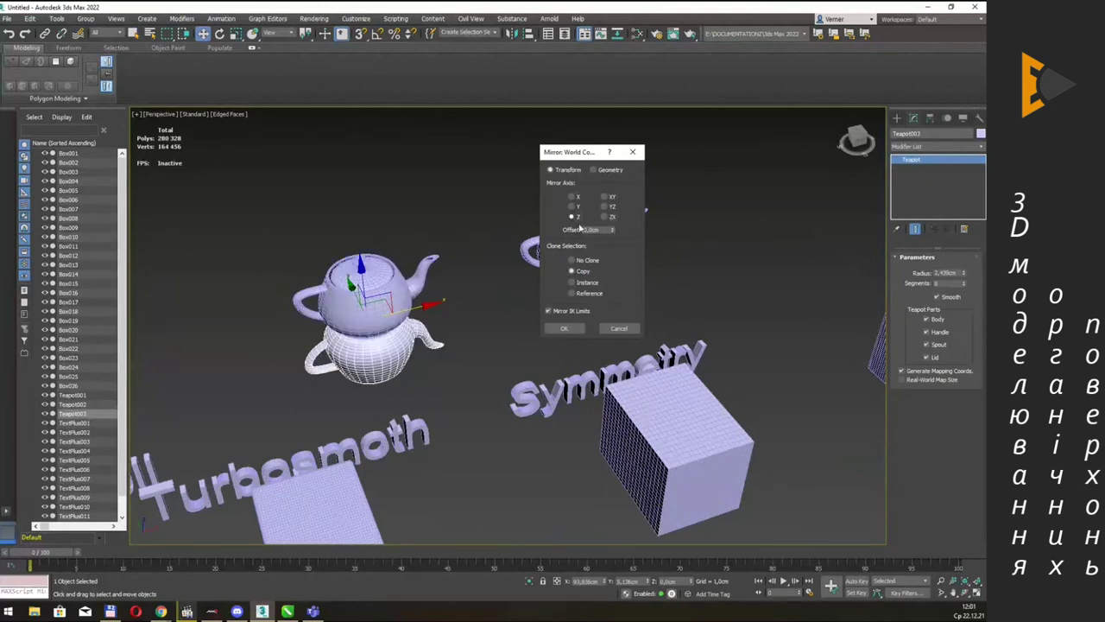
click(566, 329)
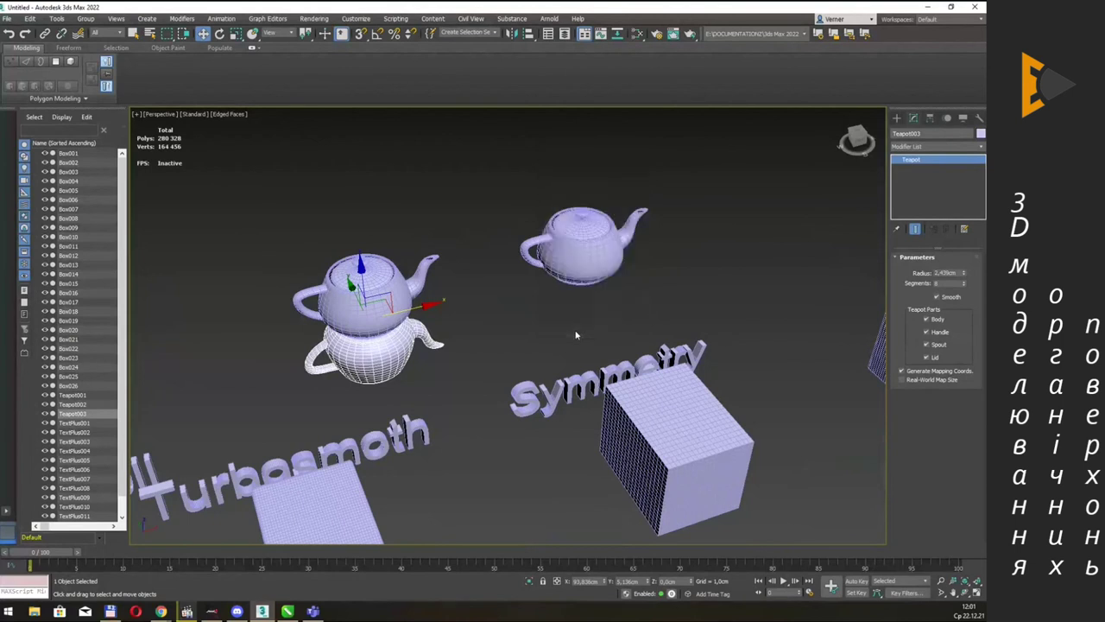
Compare the two stacked teapots by selecting each, then select the right-hand teapot.
click(442, 224)
click(388, 291)
click(389, 343)
click(388, 286)
click(390, 340)
click(383, 287)
click(390, 359)
click(391, 302)
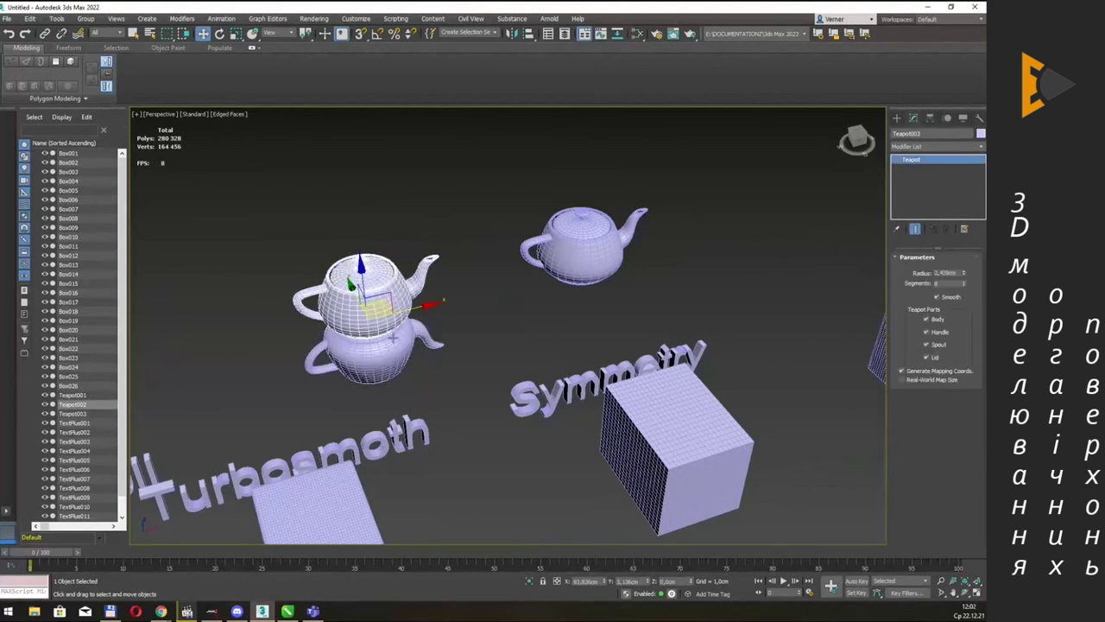
click(393, 340)
click(391, 285)
click(399, 350)
click(390, 285)
click(570, 228)
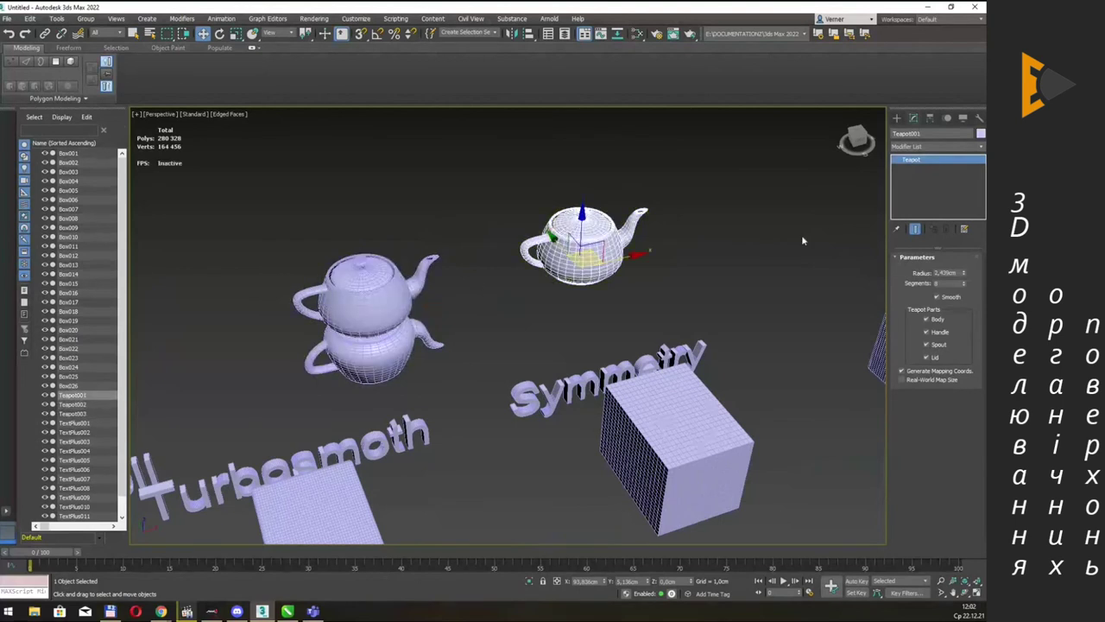
click(983, 148)
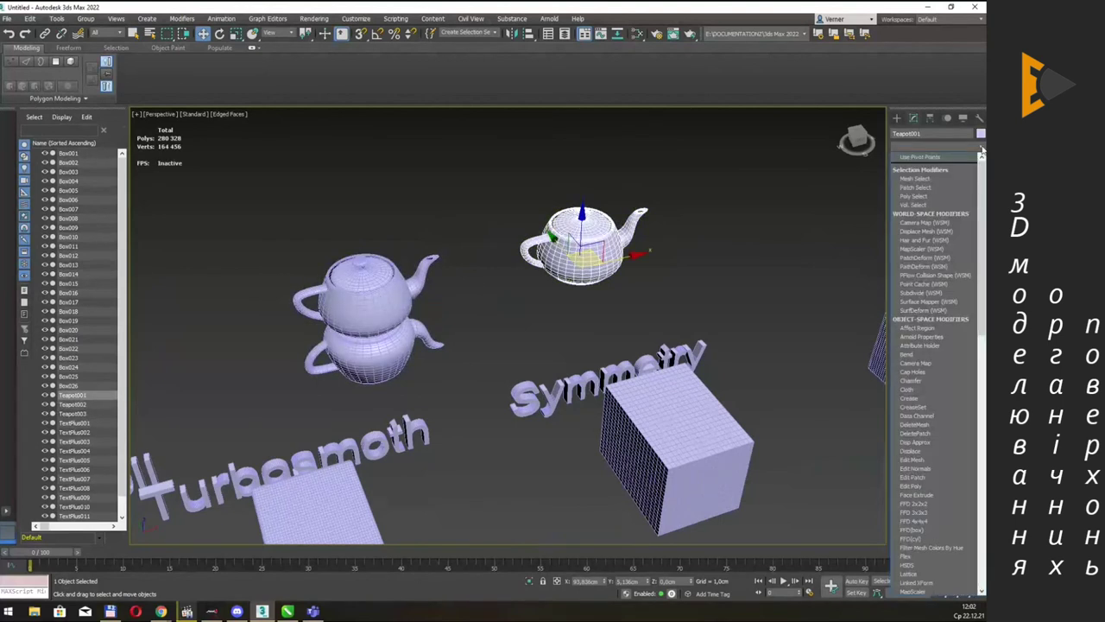
Add a Symmetry modifier via 'sym' and, after trying X and Y, set its Mirror Axis to Z.
text(sym)
key(Return)
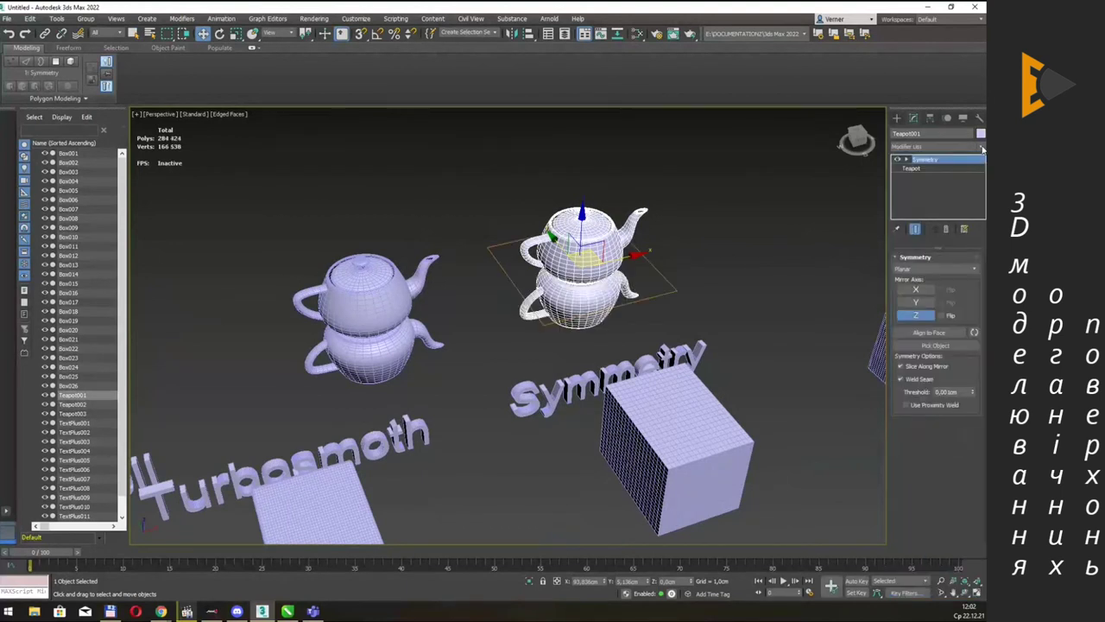
alt+middle_drag(737, 233, 731, 247)
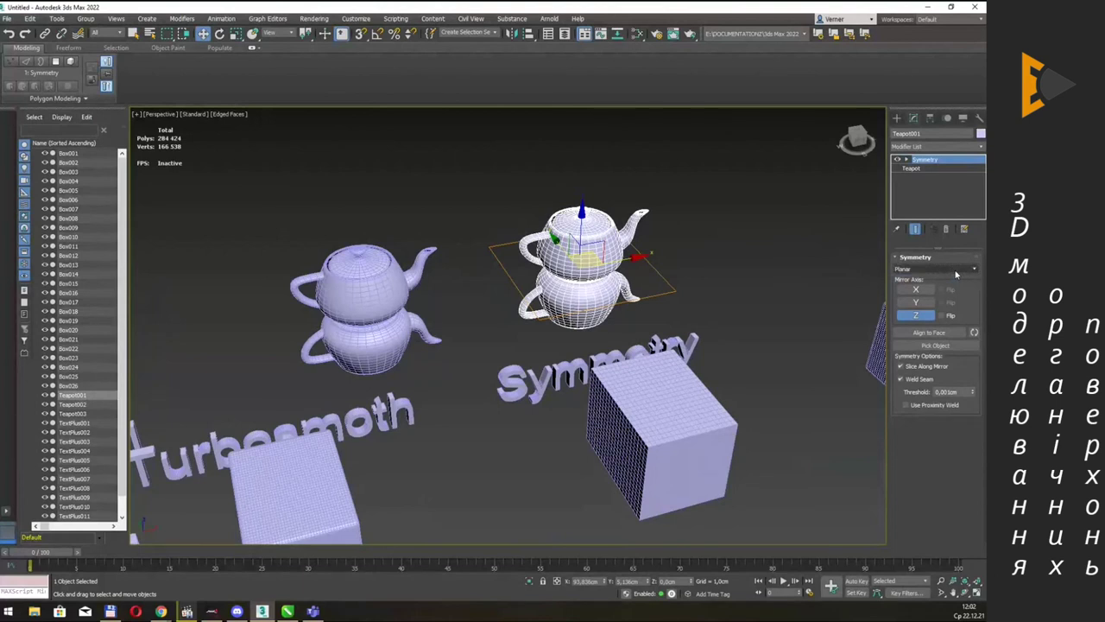
click(913, 303)
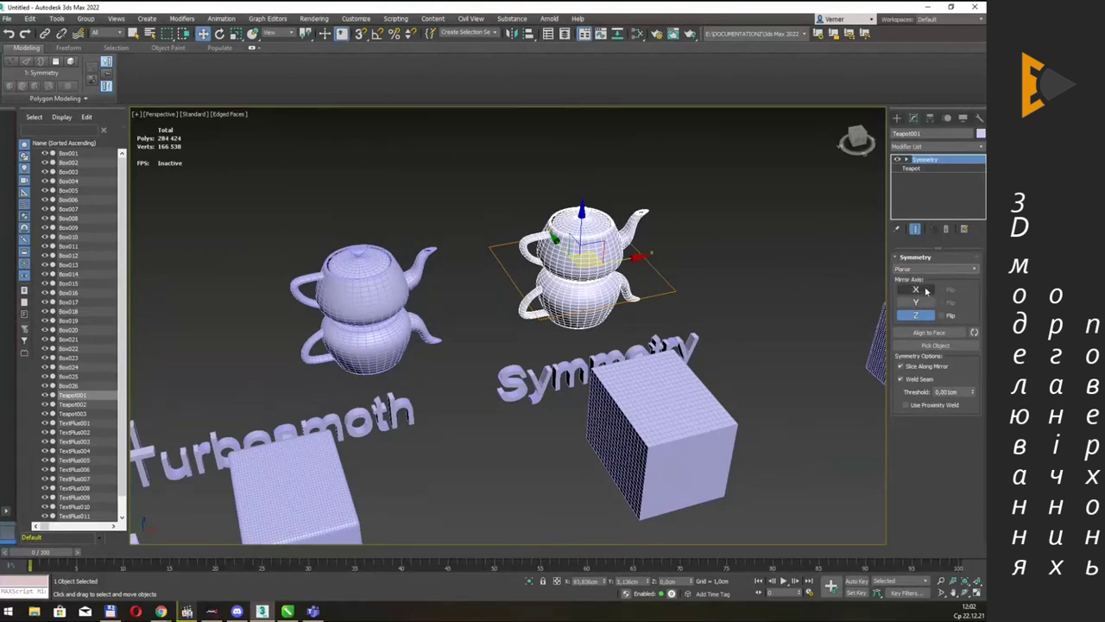
click(924, 291)
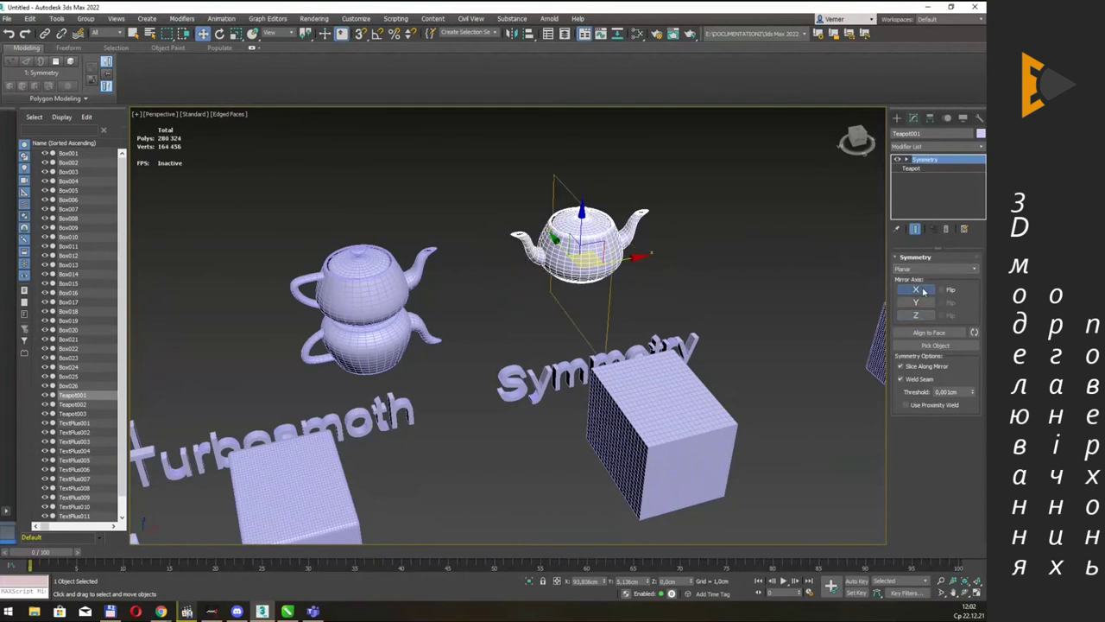
mouse_move(741, 229)
alt+middle_down()
mouse_move(756, 239)
mouse_move(721, 236)
mouse_move(752, 246)
alt+middle_up()
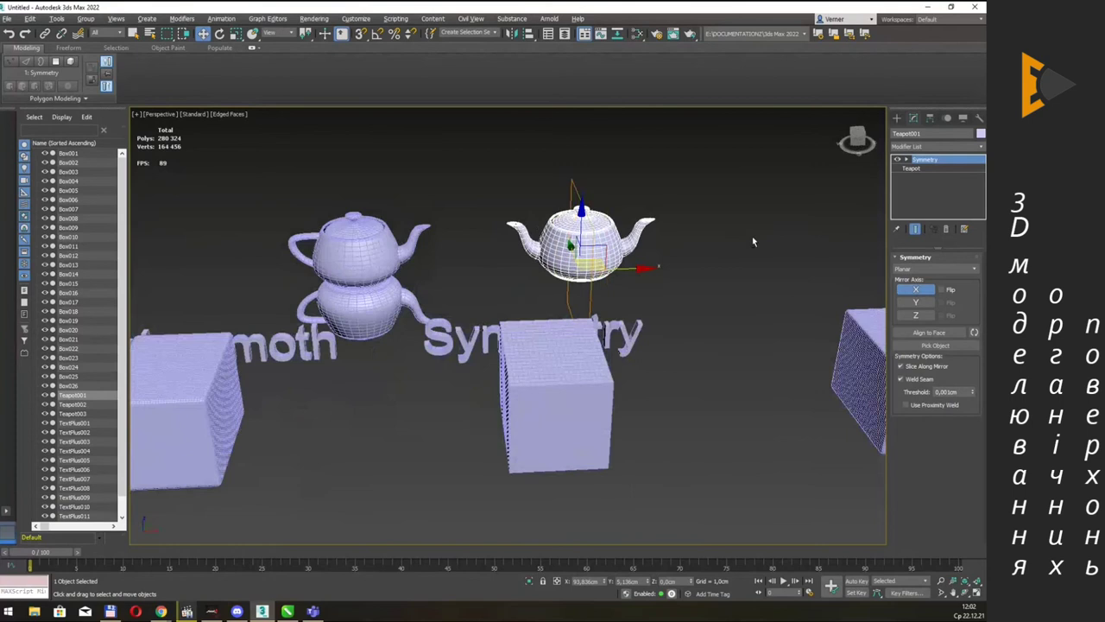
click(916, 302)
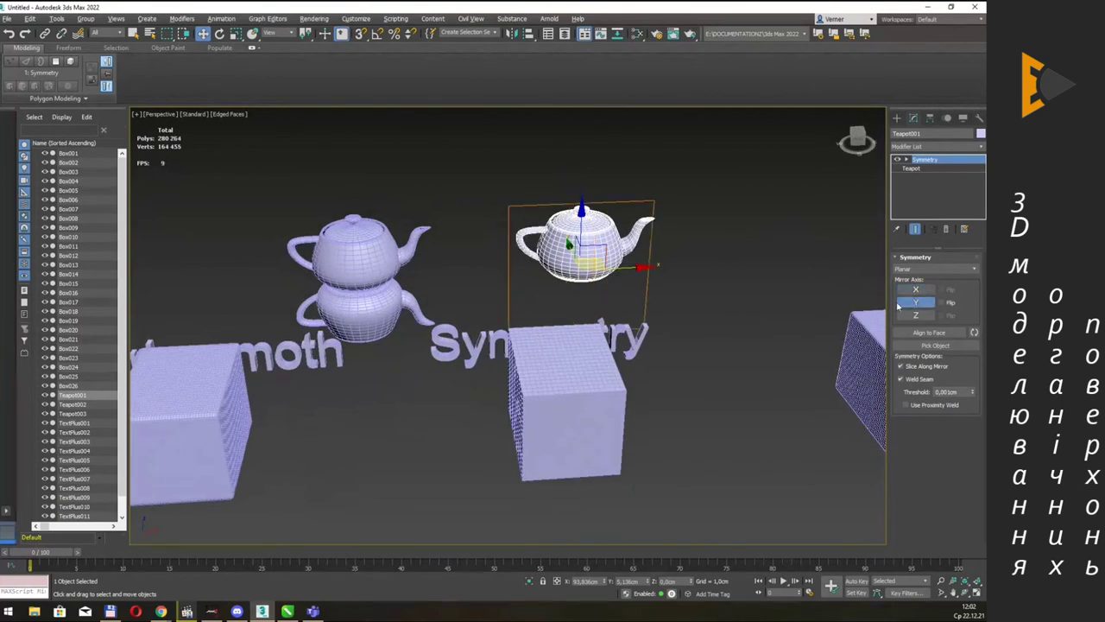
click(916, 315)
alt+middle_drag(721, 233, 732, 236)
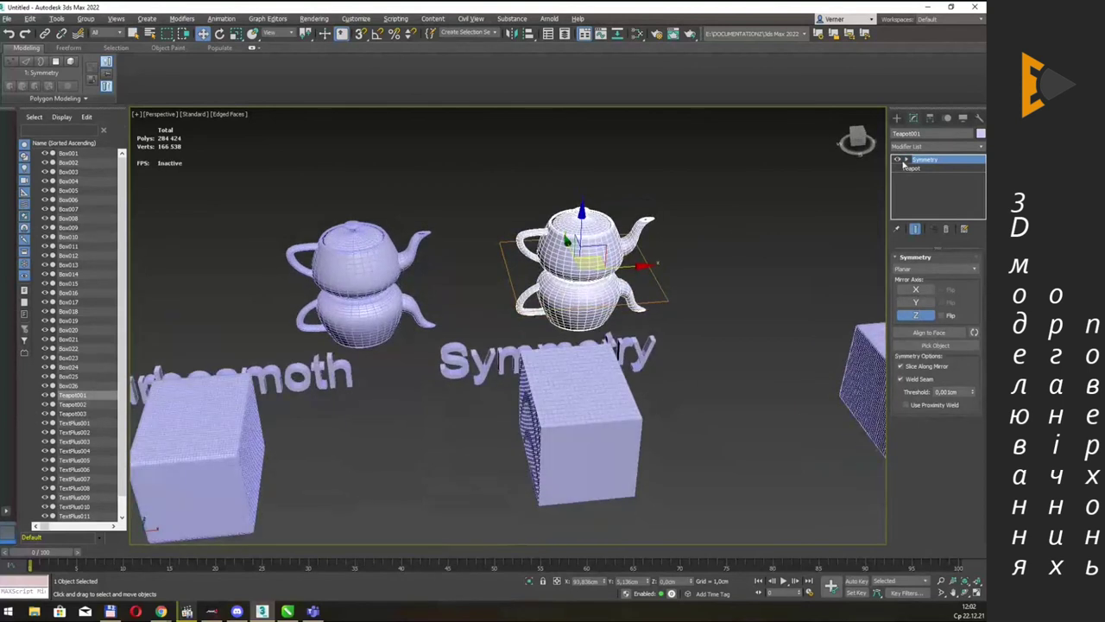
Move the Symmetry mirror plane on Teapot001, then exit the Mirror sub-object.
click(907, 161)
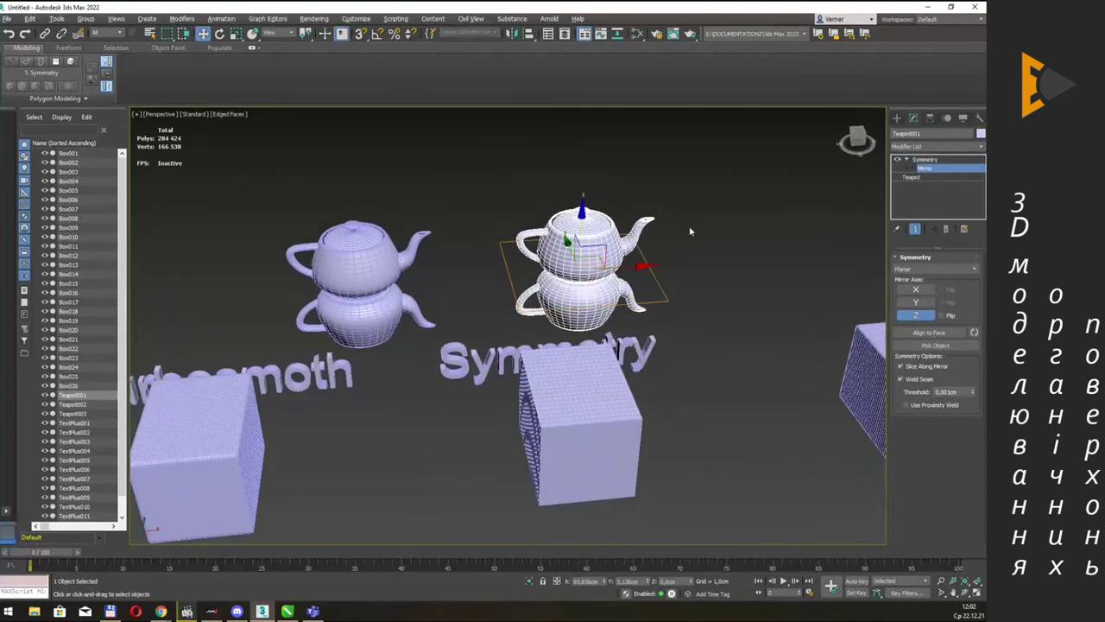
drag(583, 210, 583, 194)
mouse_move(583, 216)
alt+middle_down()
mouse_move(587, 231)
mouse_move(619, 234)
mouse_move(558, 226)
alt+middle_up()
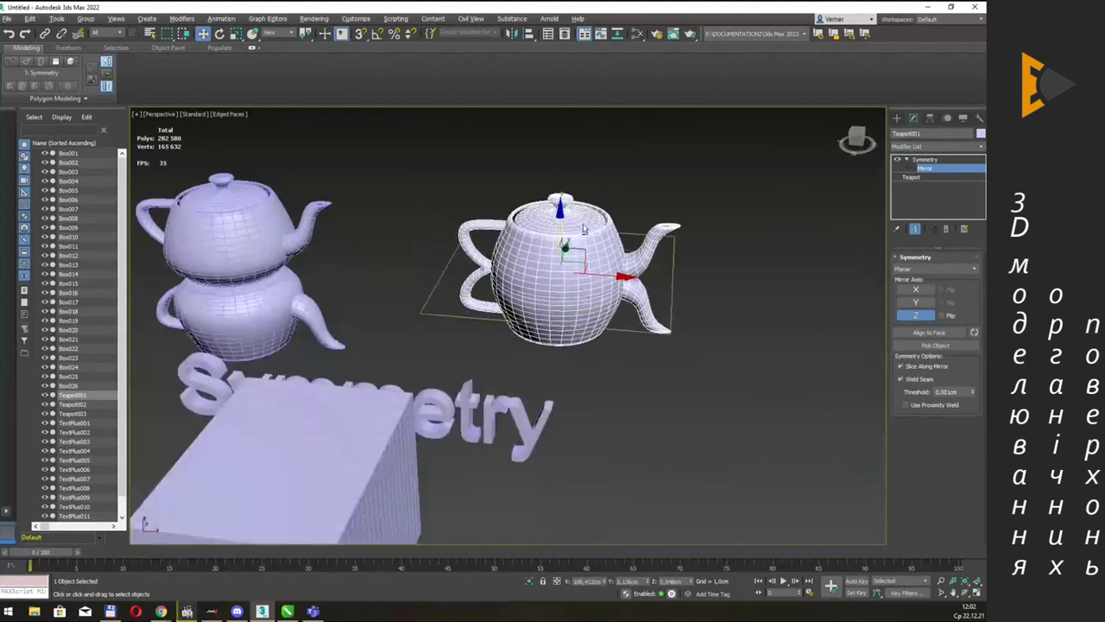
scroll(558, 225, up, 2)
drag(560, 223, 562, 211)
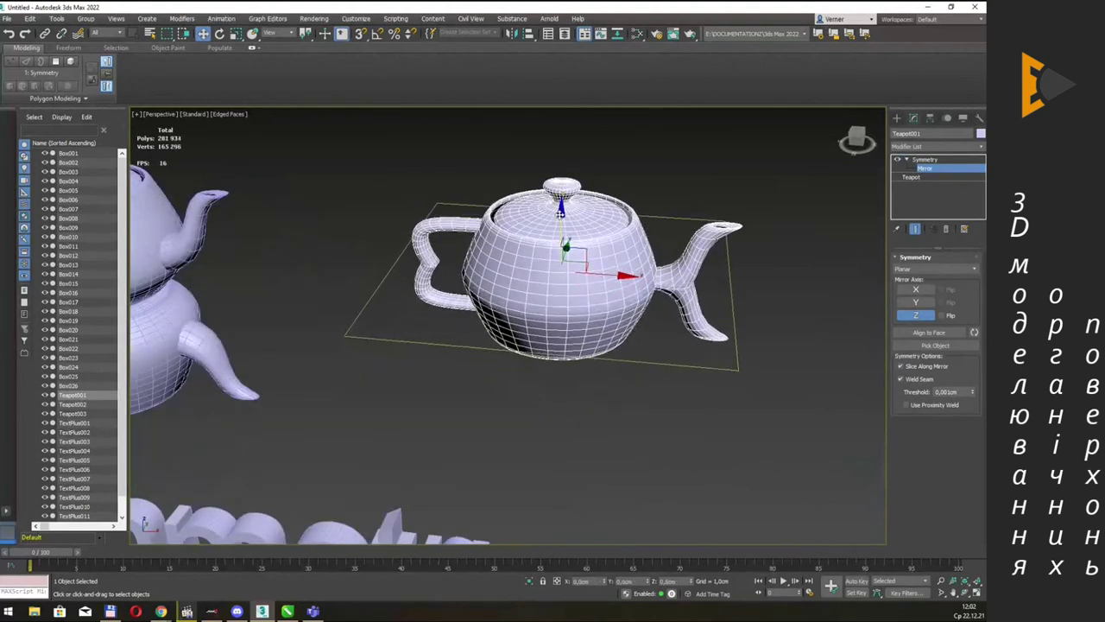
alt+middle_drag(564, 212, 537, 215)
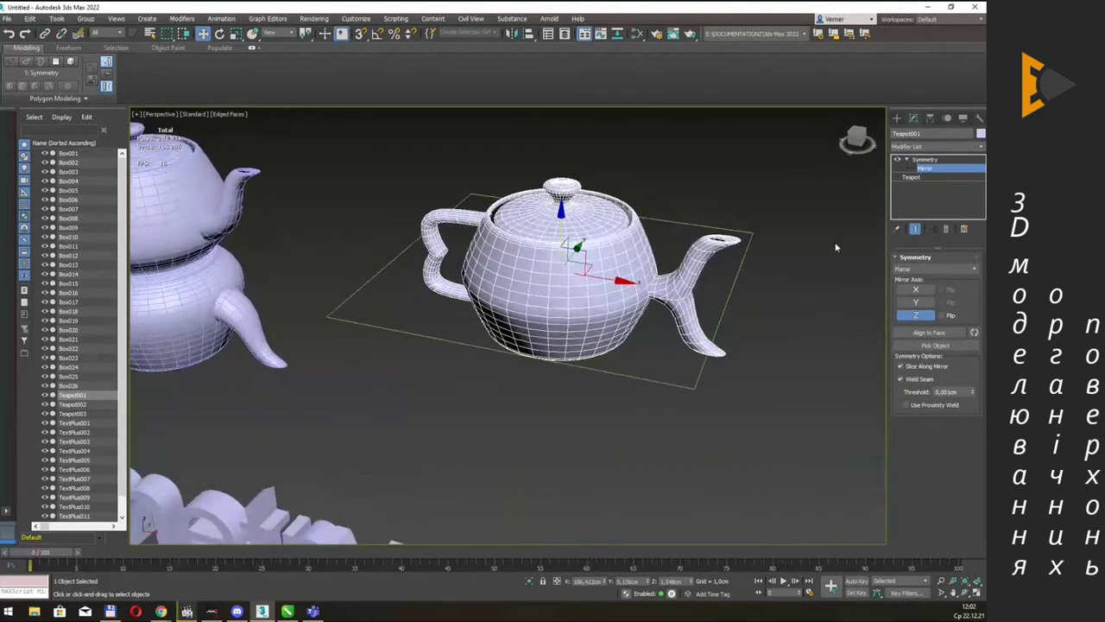
click(933, 171)
Clear the selection, reframe the teapots, and select the upper teapot of the left stack.
click(751, 183)
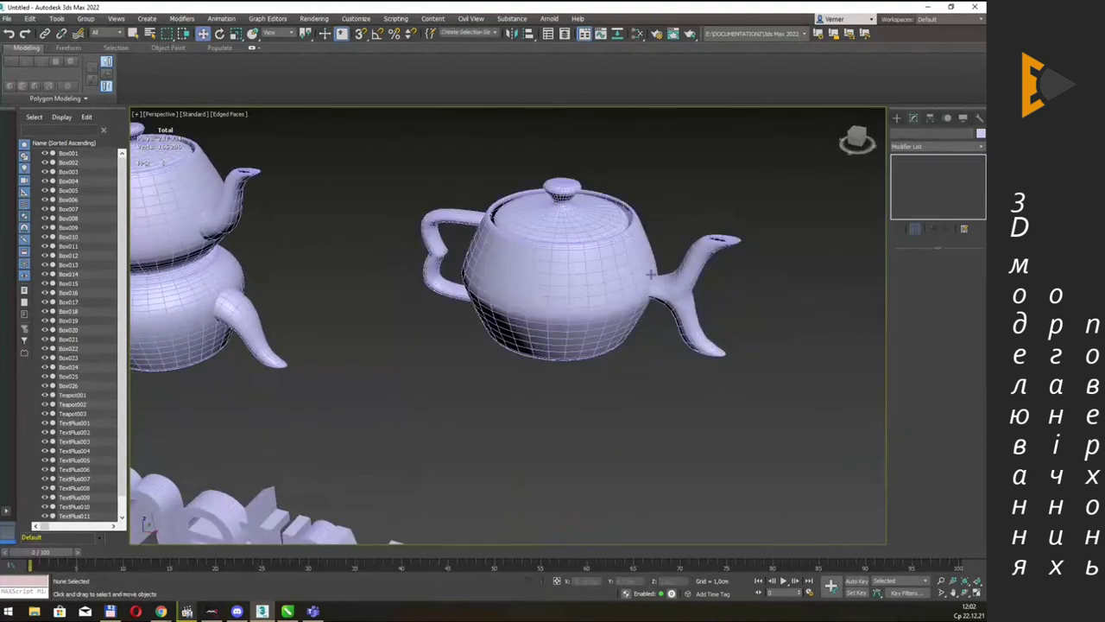
key(shift+z)
key(shift+z)
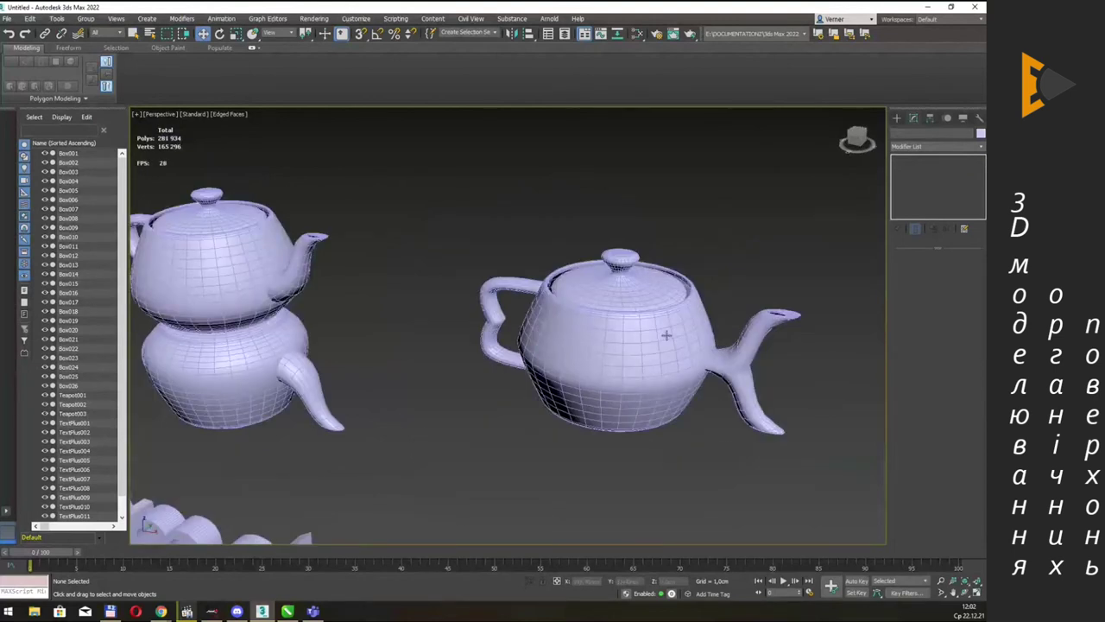
click(666, 334)
click(636, 229)
alt+middle_drag(636, 229, 576, 234)
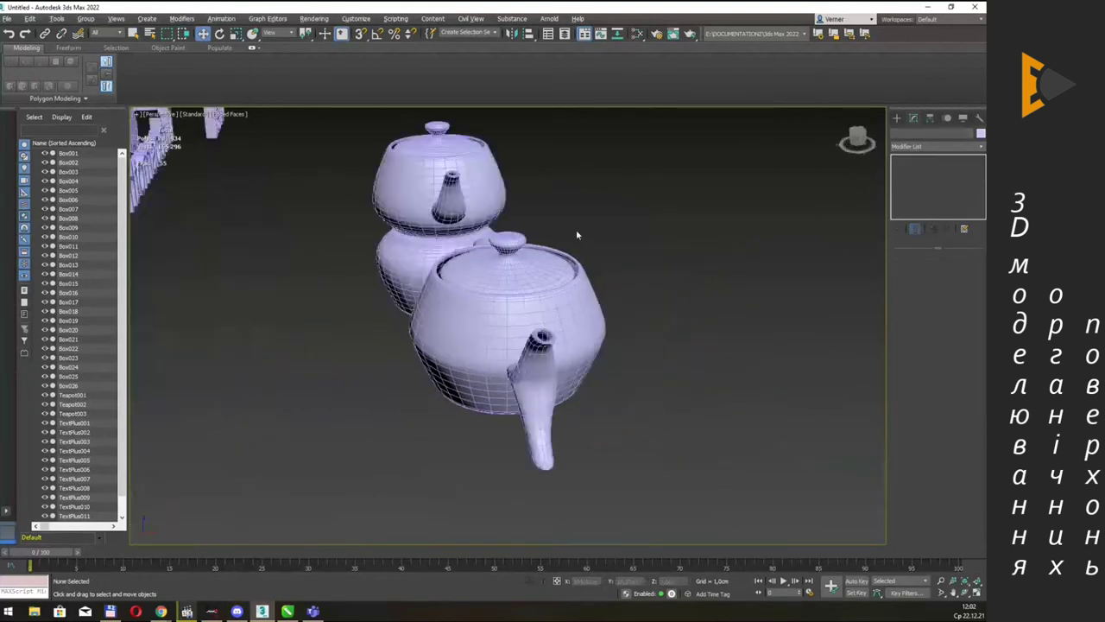
key(shift+z)
key(shift+z)
key(shift+z)
key(shift+z)
click(263, 194)
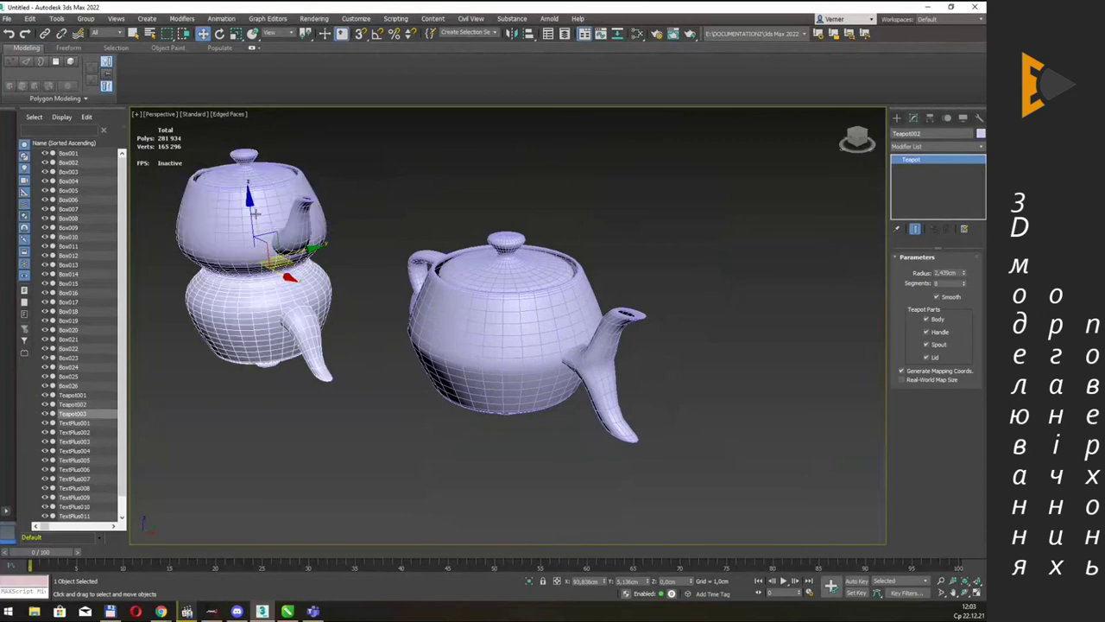
Select the right teapot, Teapot001, and orbit the view around it.
click(498, 304)
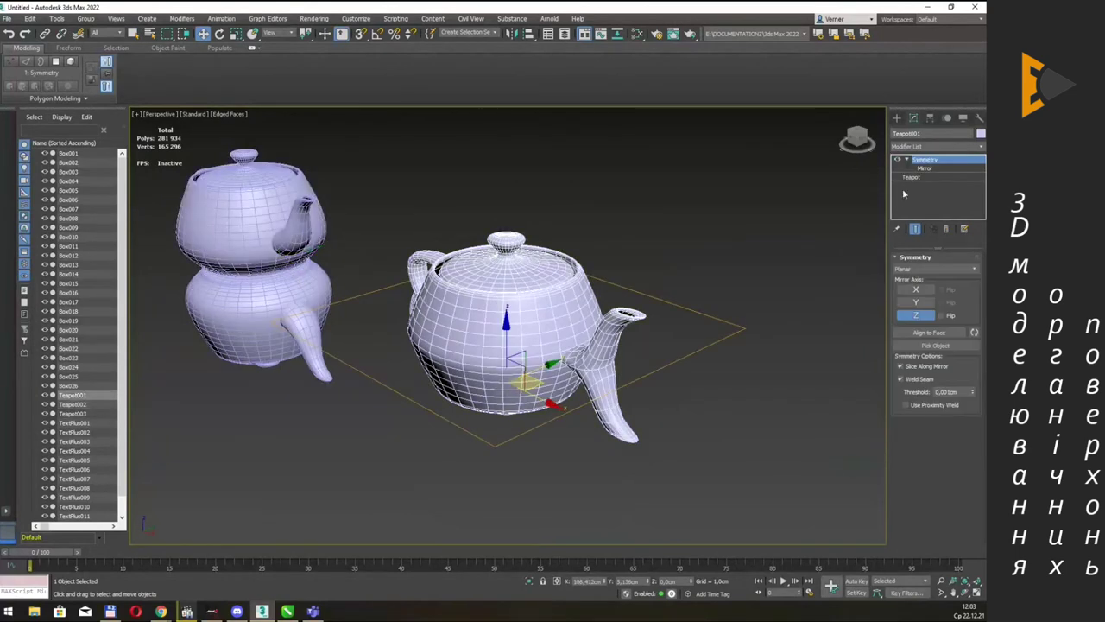
alt+middle_drag(605, 260, 640, 263)
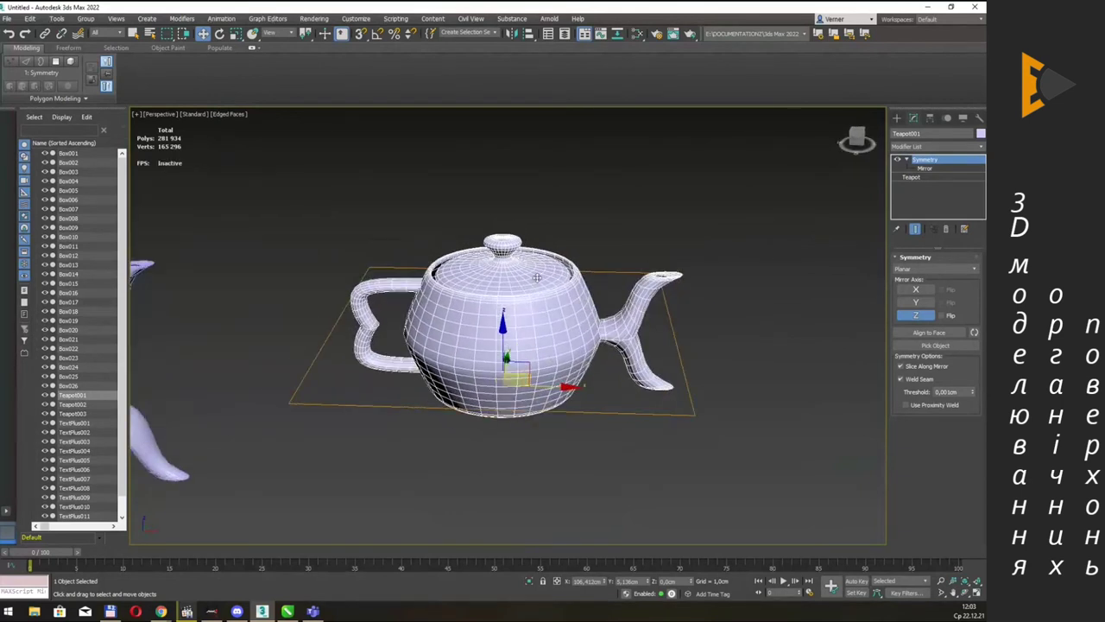
alt+middle_drag(574, 247, 576, 333)
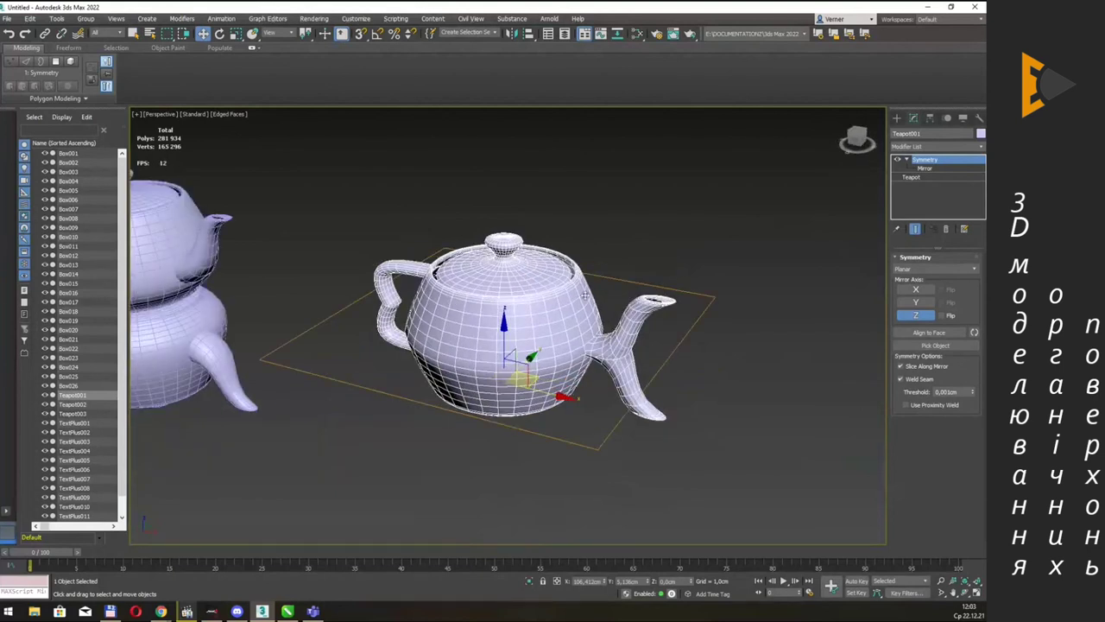
mouse_move(670, 270)
alt+middle_down()
mouse_move(680, 253)
mouse_move(689, 268)
alt+middle_up()
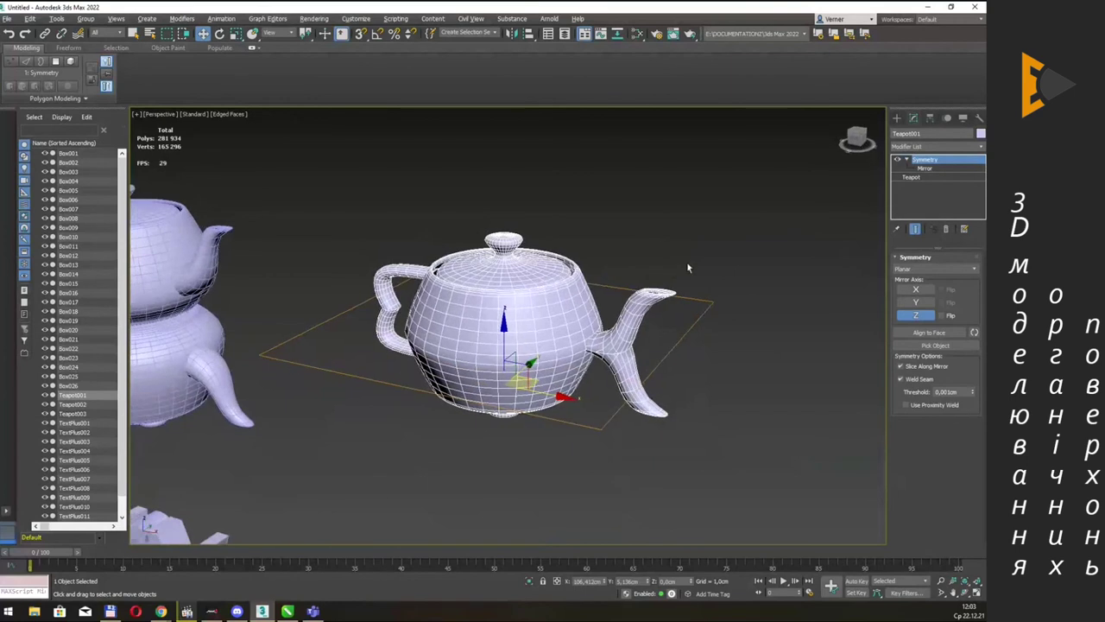
Rotate the Symmetry mirror plane, shift it along Z, then rotate it to expose a cross-section.
click(924, 168)
key(e)
mouse_move(491, 298)
mouse_down()
mouse_move(515, 278)
mouse_move(509, 298)
mouse_up()
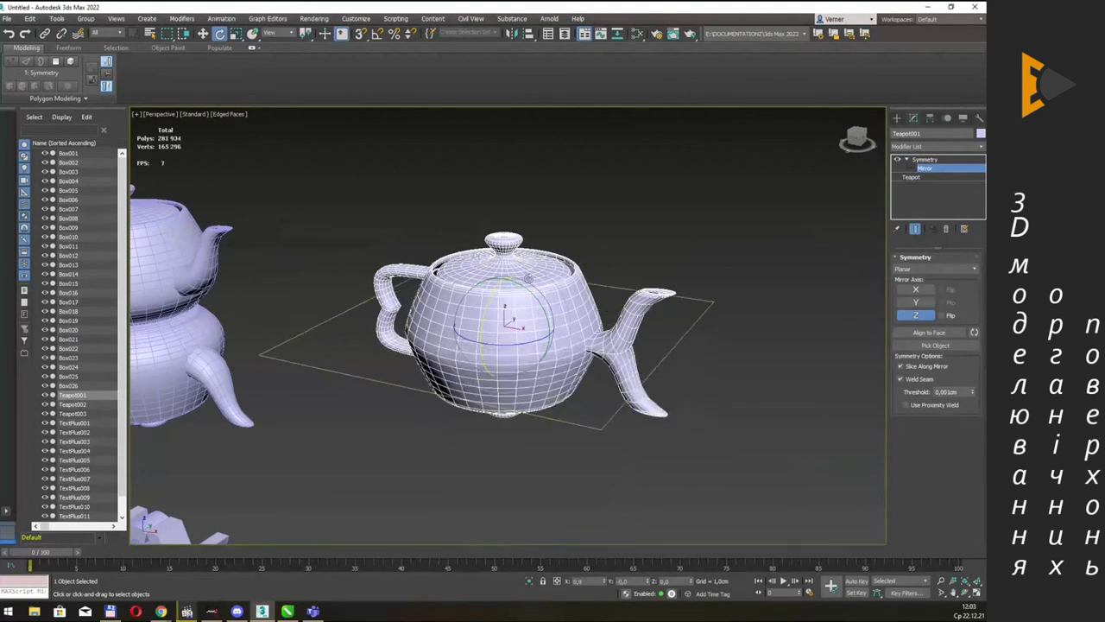
key(w)
drag(504, 273, 508, 298)
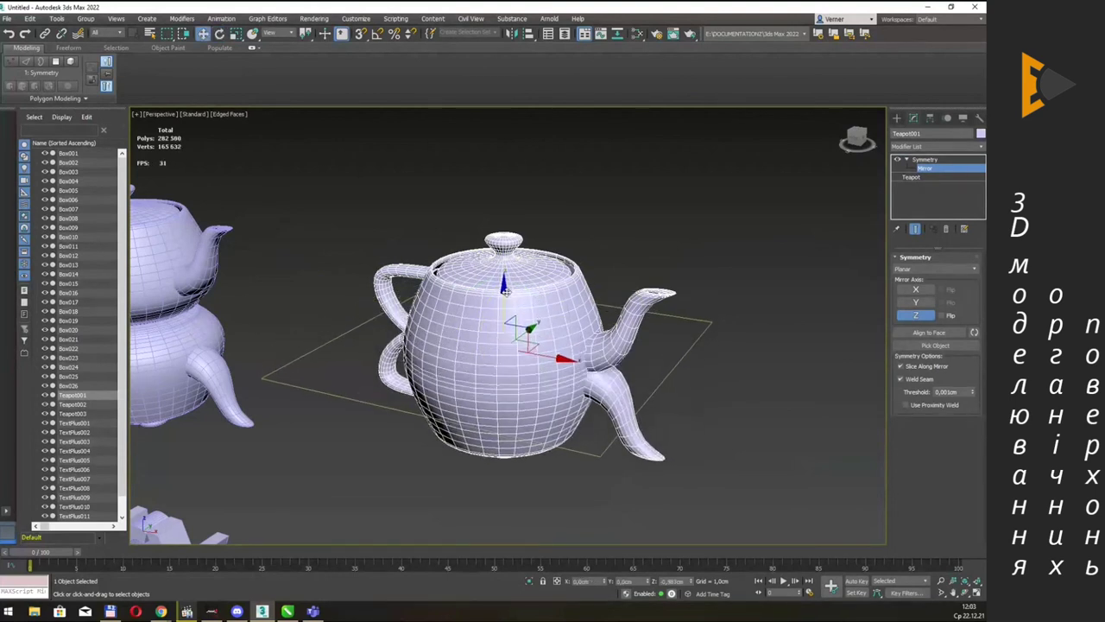
key(e)
drag(485, 341, 650, 262)
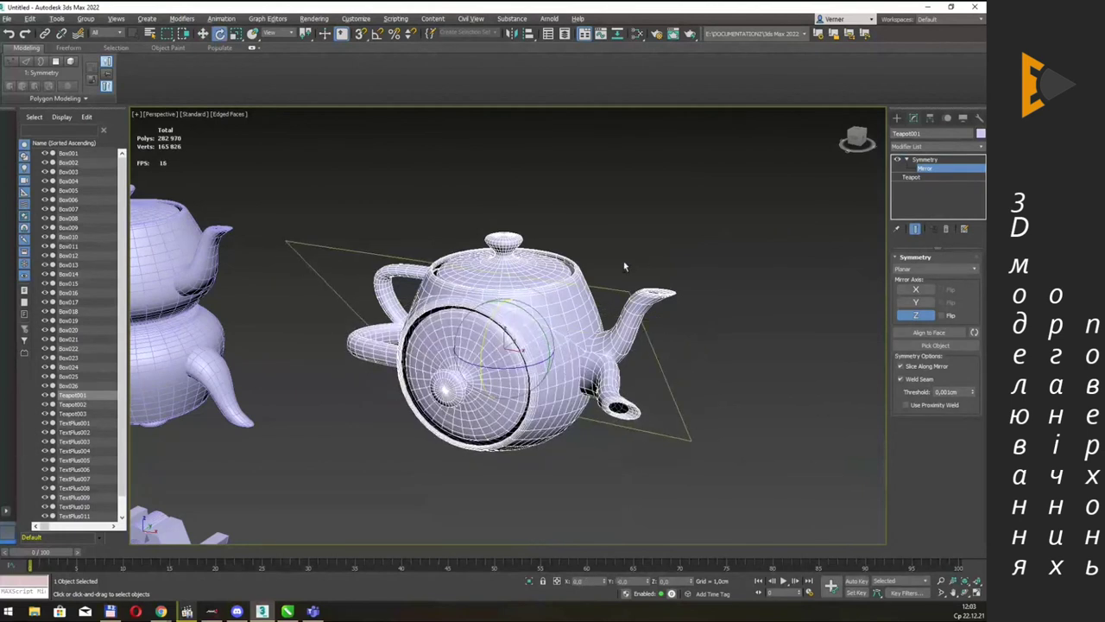
Tilt the mirror plane slightly further and return to the Symmetry modifier level.
alt+middle_drag(626, 268, 552, 259)
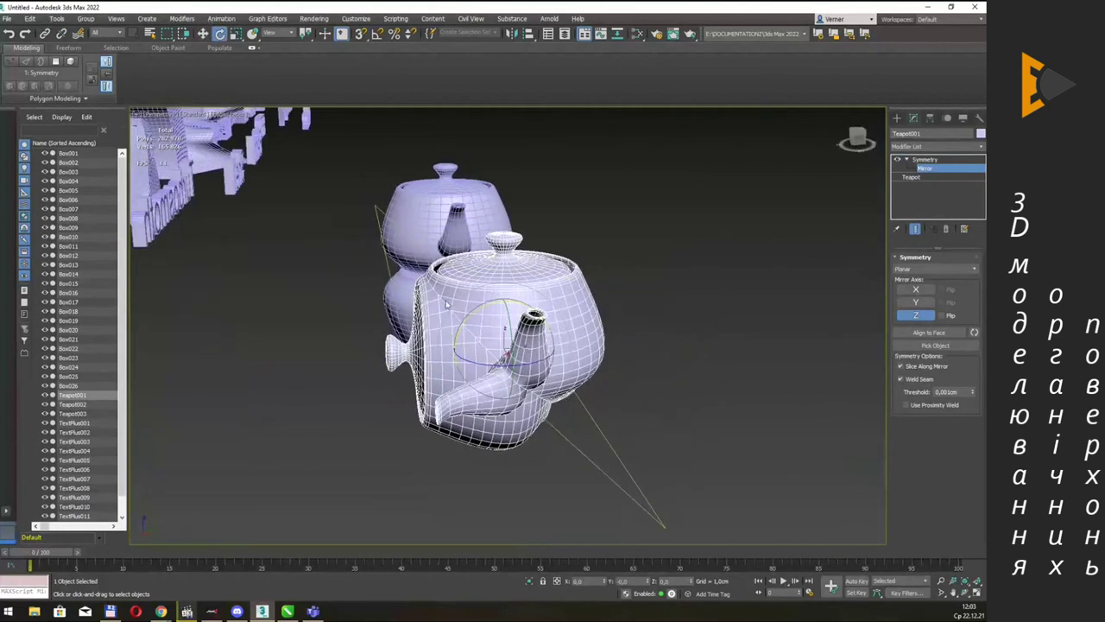
drag(484, 306, 484, 307)
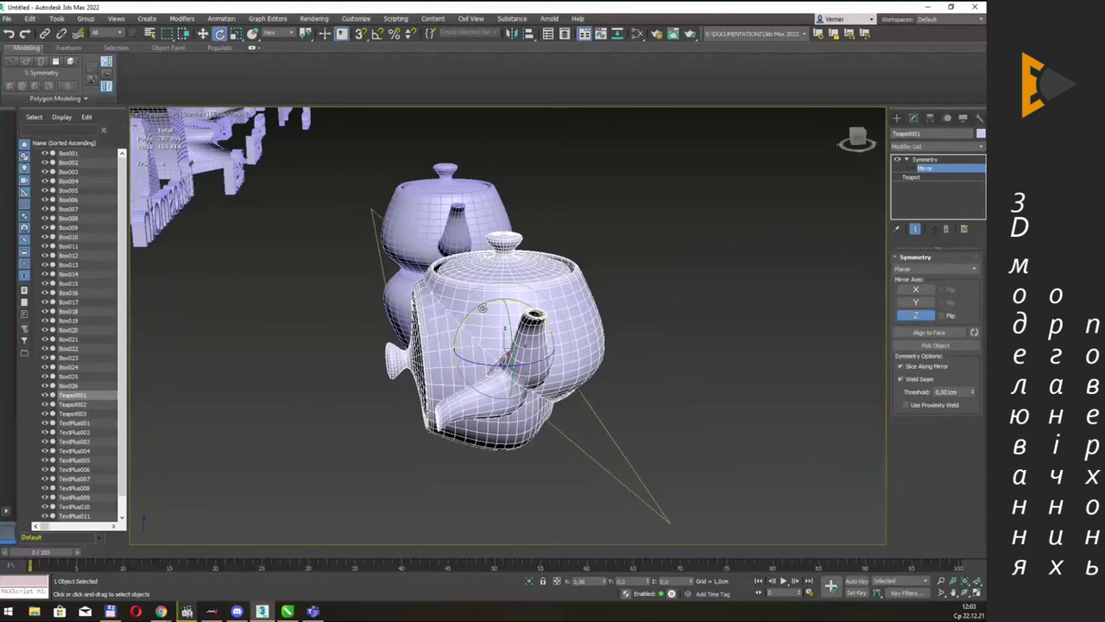
alt+middle_drag(587, 277, 682, 281)
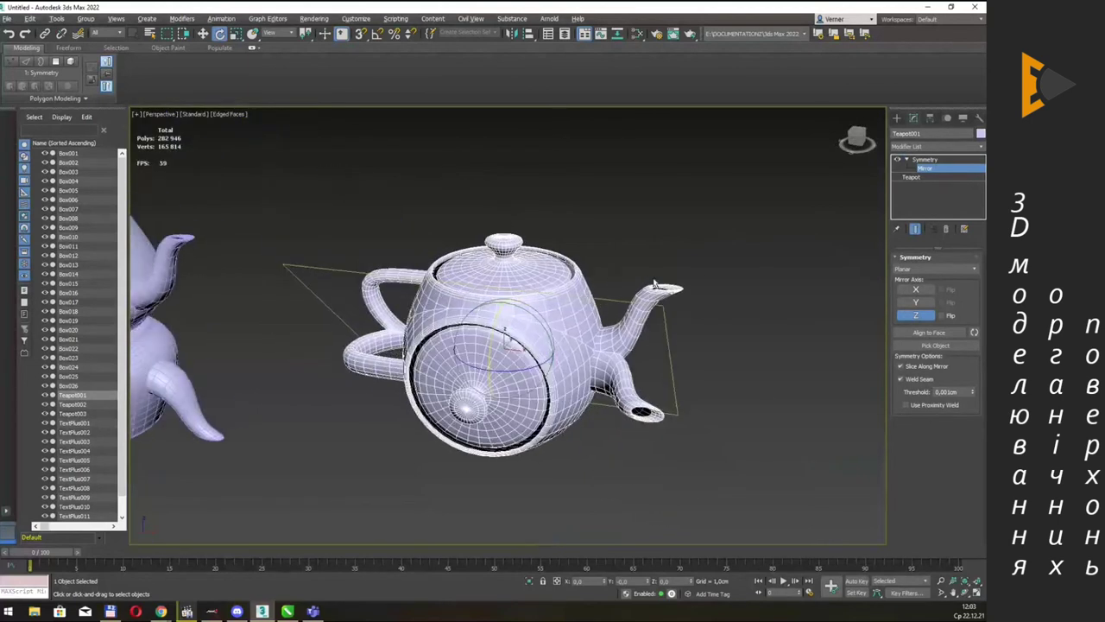
click(925, 160)
Add a second Symmetry modifier to Teapot001, switching the mirror axis to Y, then to Z.
click(982, 149)
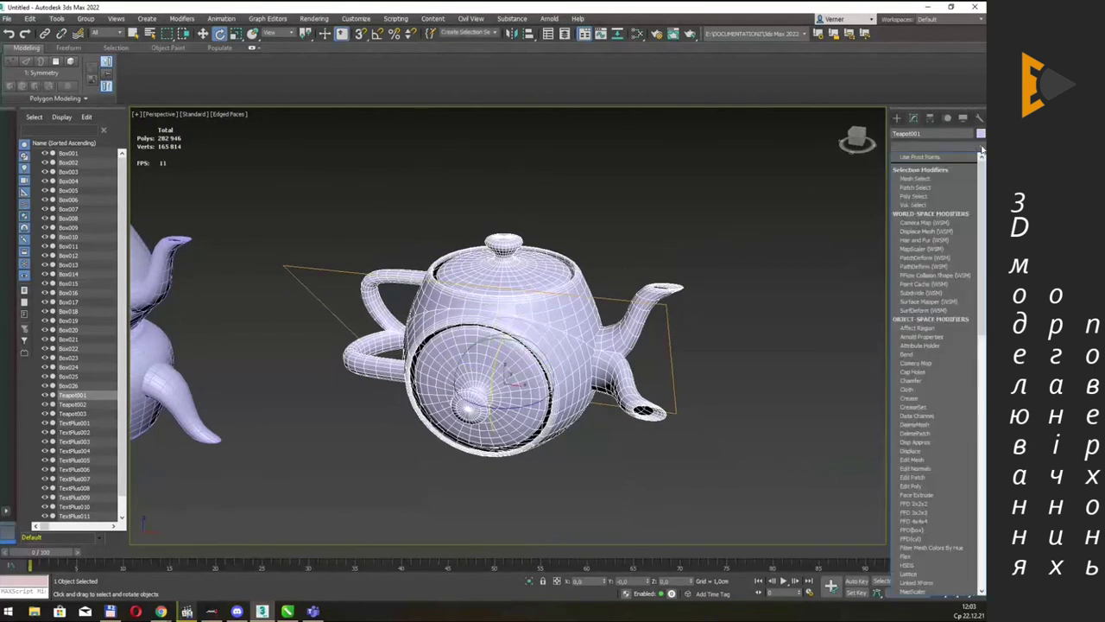
text(Symmetry)
key(Return)
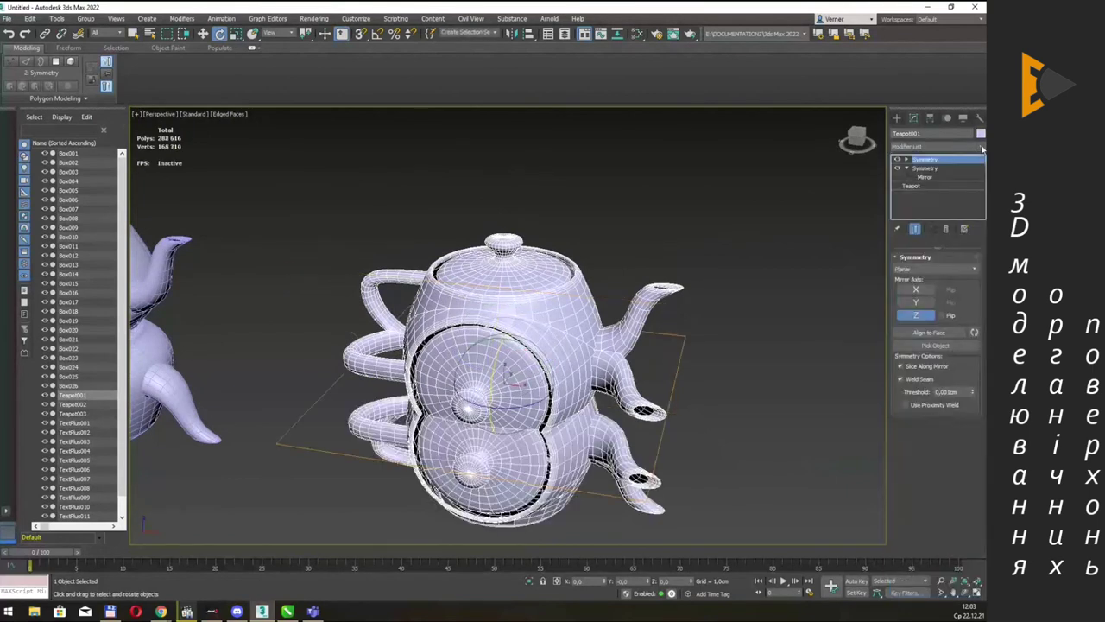
click(907, 301)
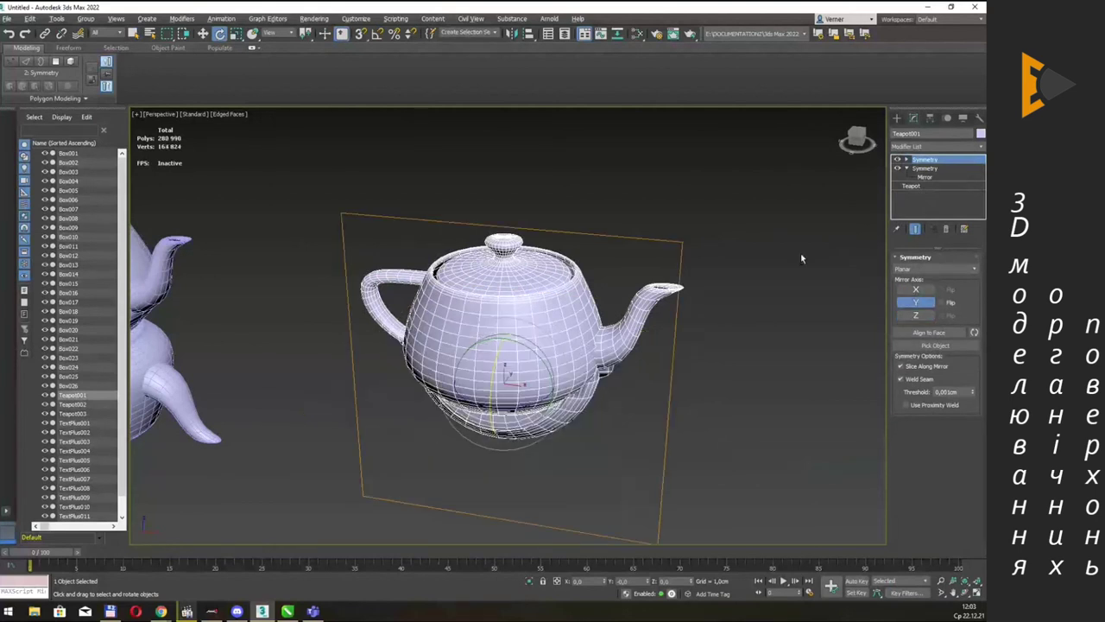
alt+middle_drag(801, 252, 770, 256)
click(916, 314)
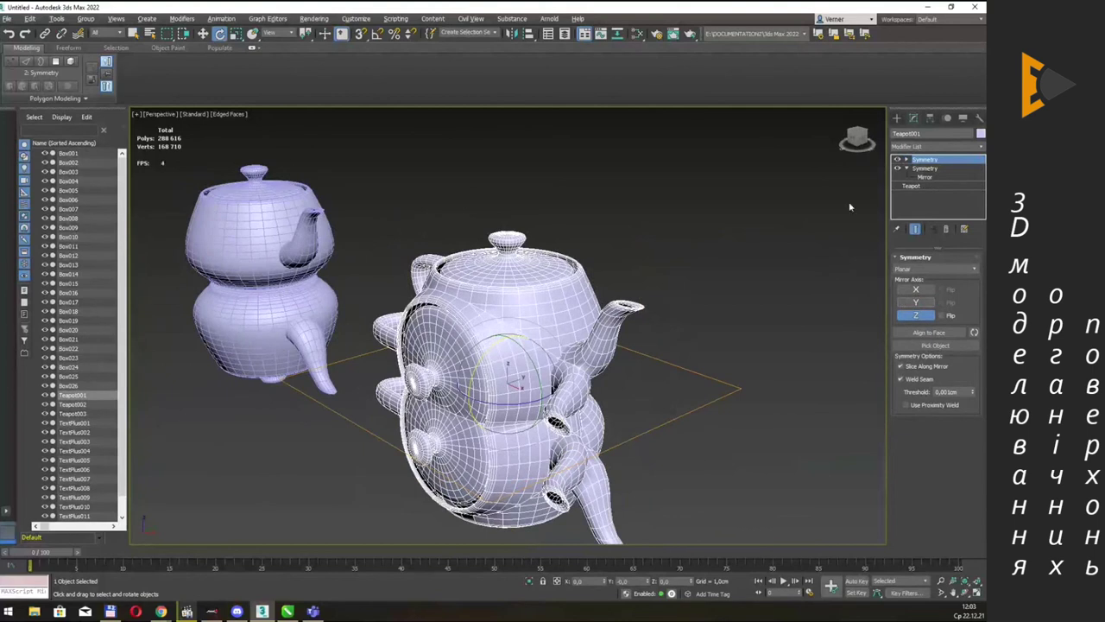
Tilt the new Symmetry mirror plane about 30° around X.
click(905, 160)
click(925, 167)
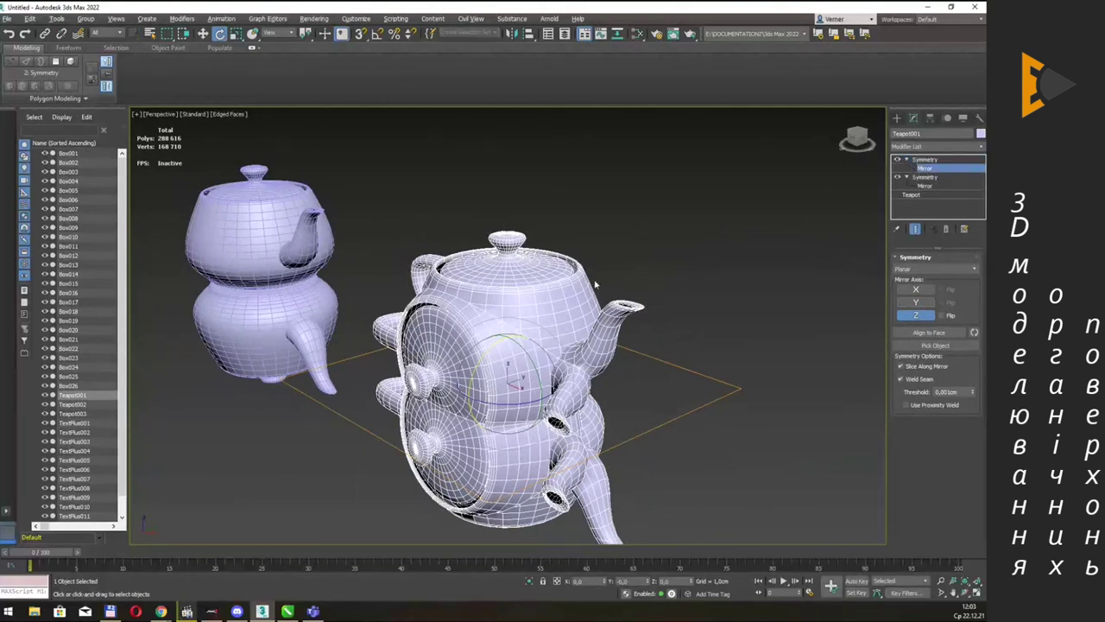
drag(491, 344, 536, 516)
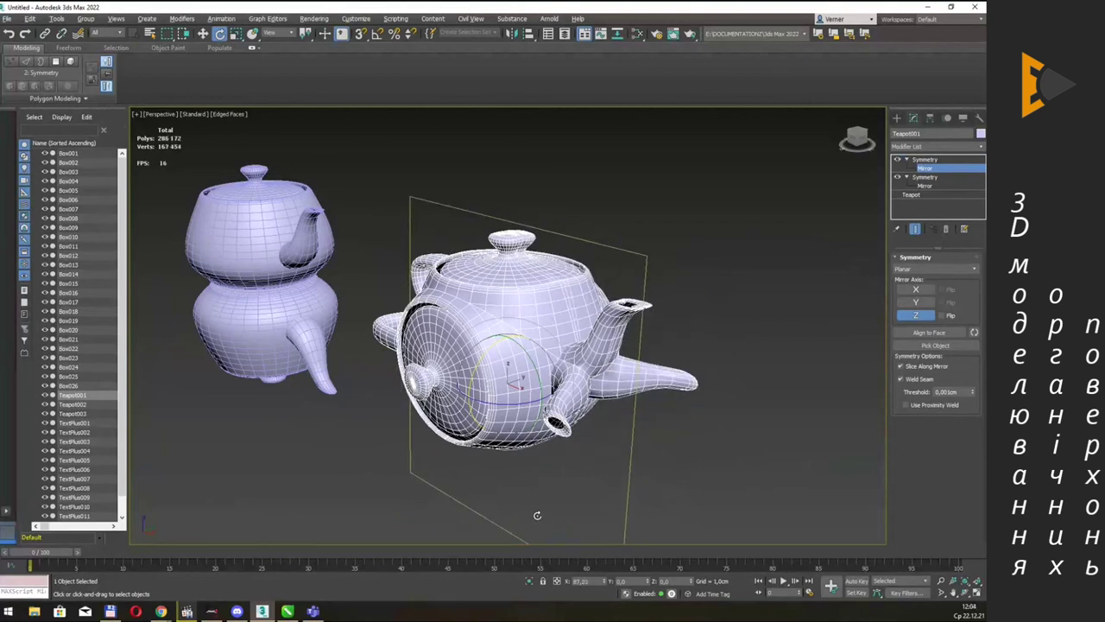
mouse_move(537, 516)
alt+middle_down()
mouse_move(638, 301)
mouse_move(728, 250)
alt+middle_up()
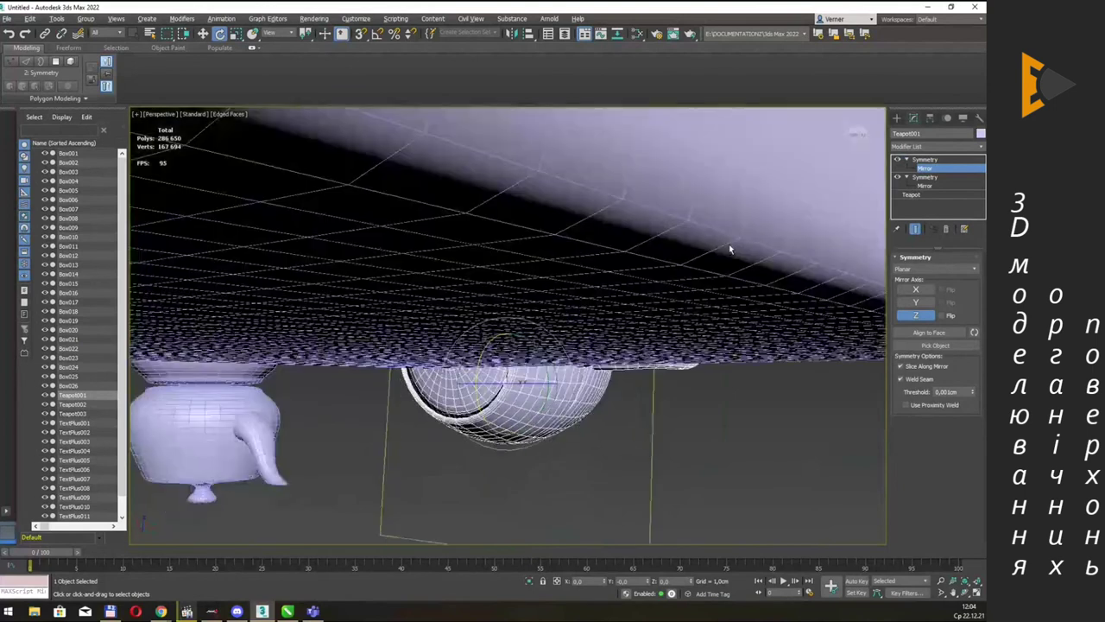
Inspect the isolated teapot, then exit the mirror level and deselect it.
key(alt+q)
mouse_move(585, 253)
alt+middle_down()
mouse_move(649, 283)
mouse_move(676, 265)
mouse_move(594, 268)
alt+middle_up()
key(alt+q)
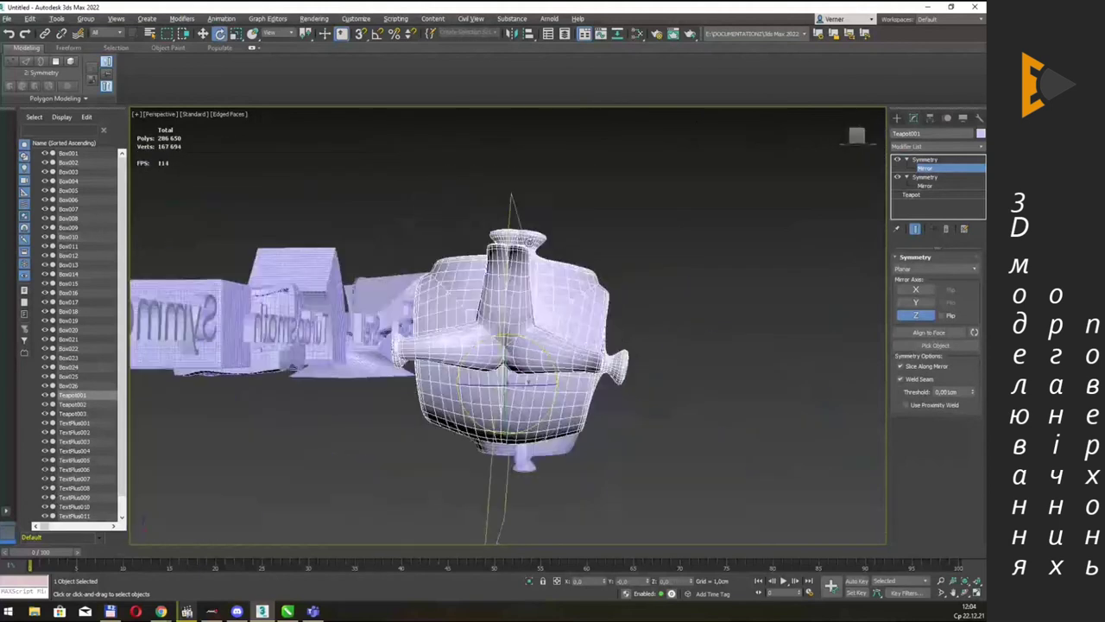
click(937, 162)
click(659, 259)
mouse_move(654, 239)
alt+middle_down()
mouse_move(579, 233)
mouse_move(622, 273)
alt+middle_up()
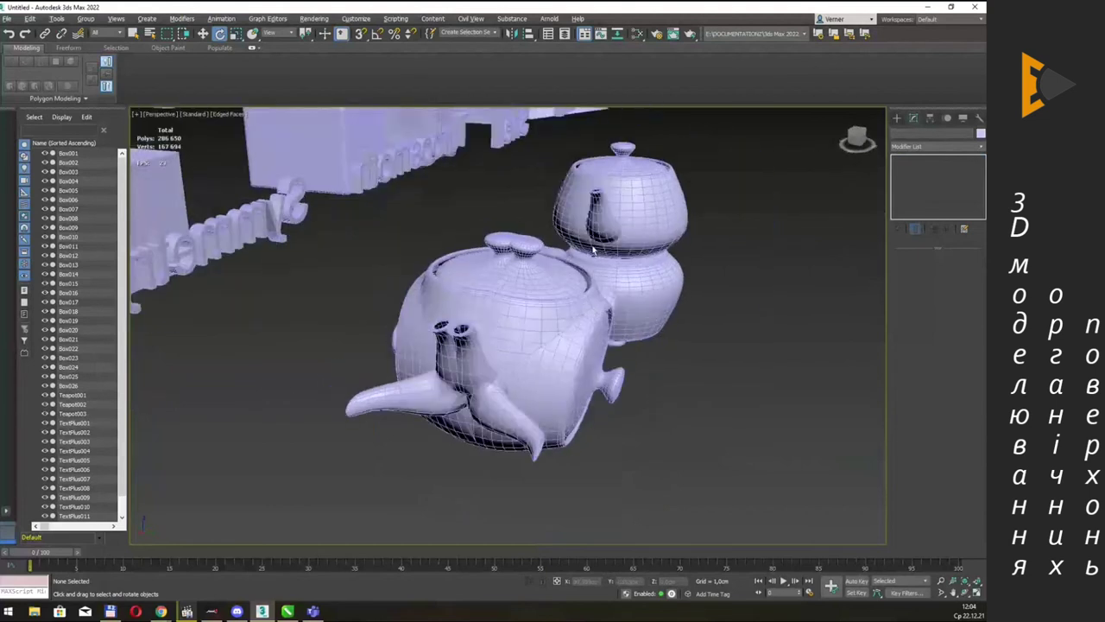
scroll(544, 348, up, 3)
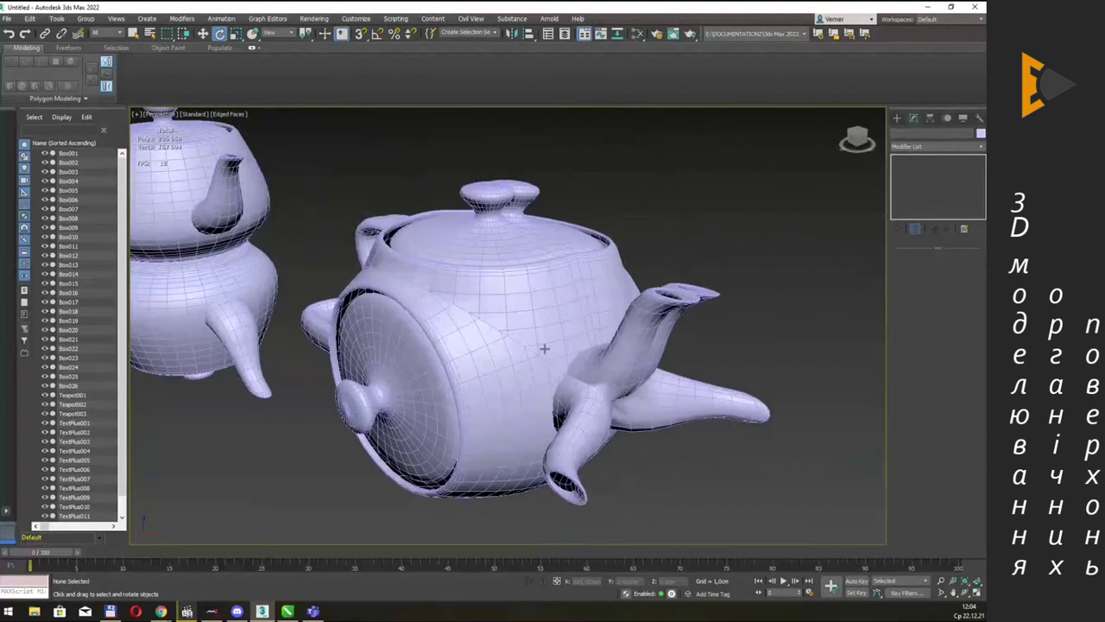
scroll(544, 348, up, 2)
mouse_move(636, 299)
alt+middle_down()
mouse_move(631, 267)
mouse_move(607, 276)
mouse_move(680, 243)
alt+middle_up()
scroll(679, 243, down, 5)
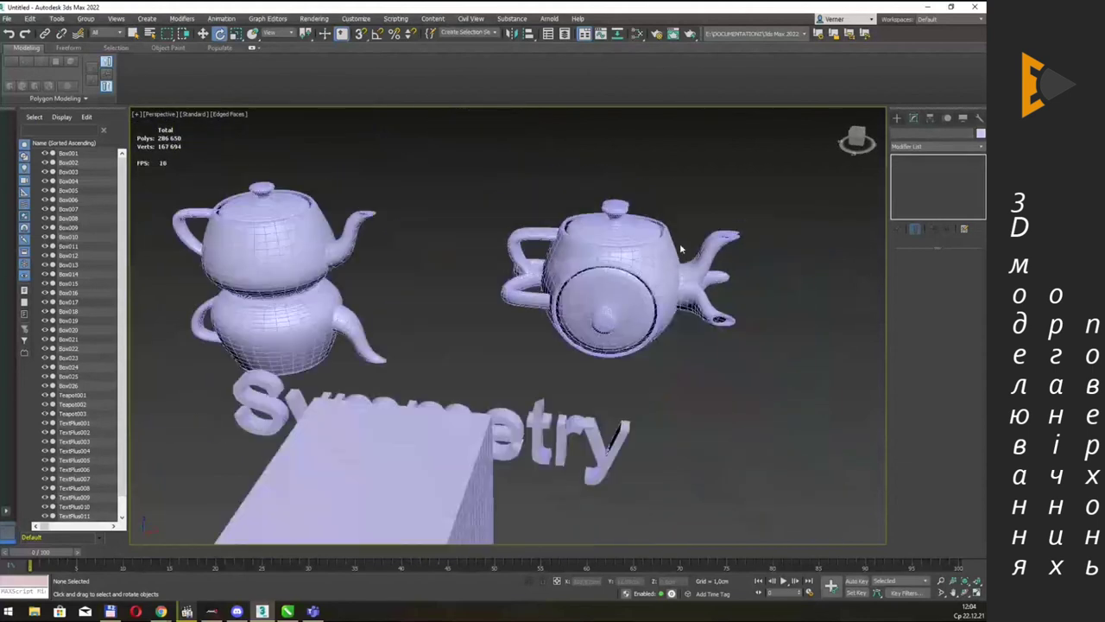
scroll(691, 243, down, 2)
scroll(699, 246, down, 3)
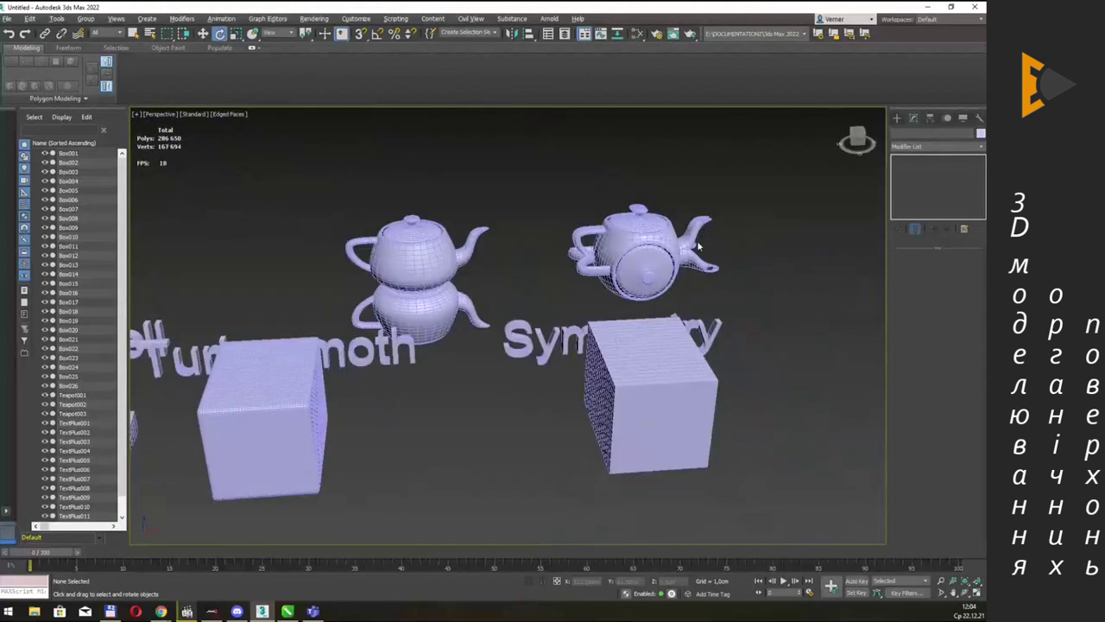
alt+middle_drag(700, 247, 711, 245)
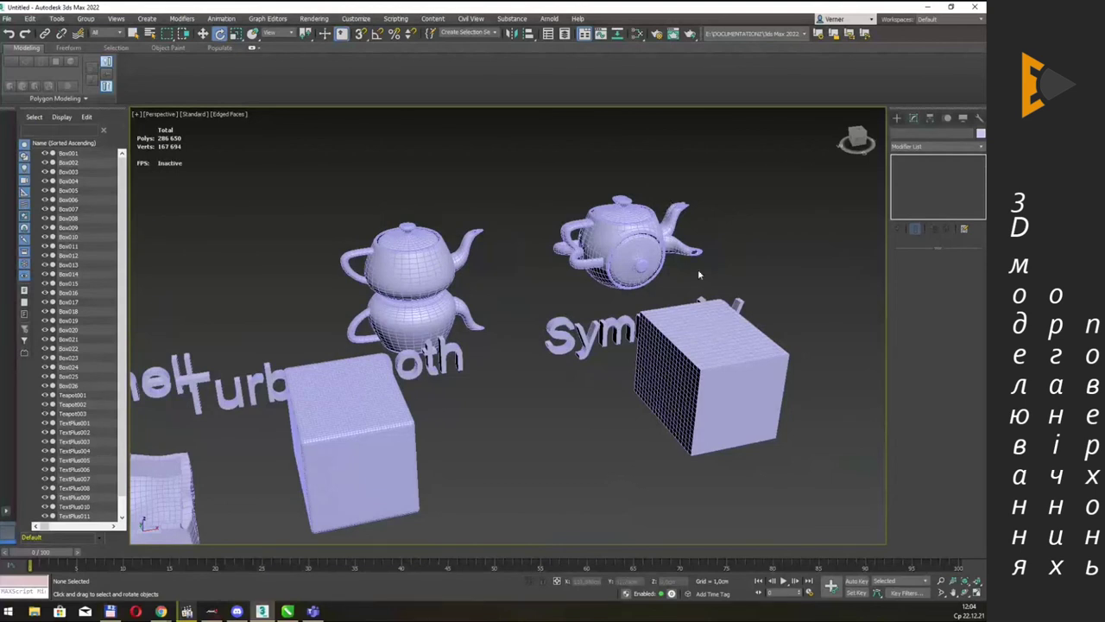
click(161, 612)
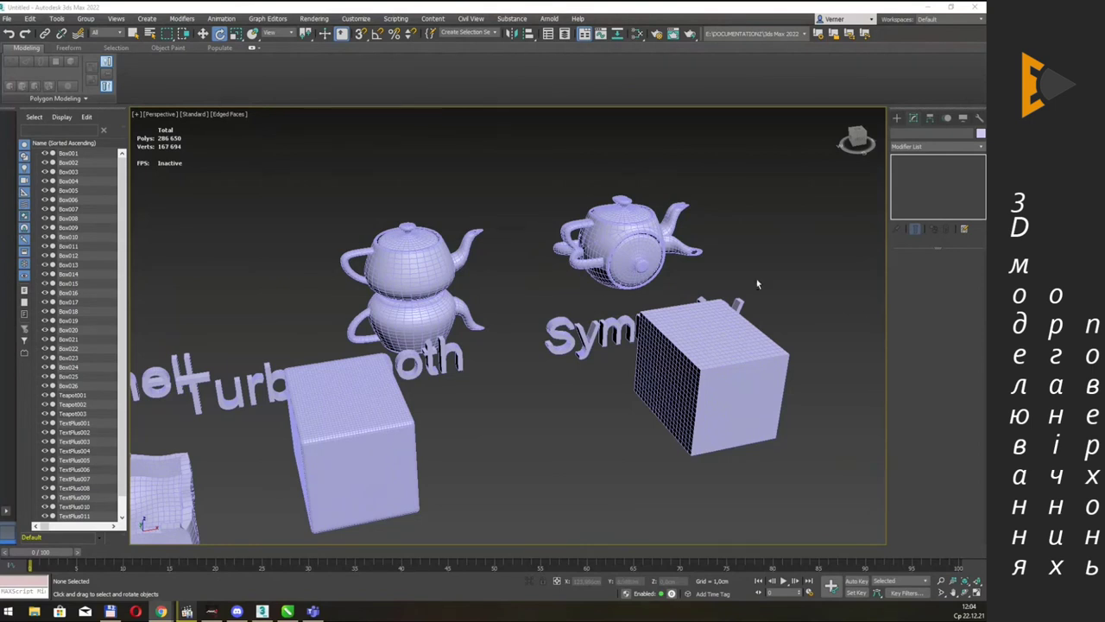
Reshape Box023 to Length about 0.85 cm and Width 11.87 cm, with Length, Width and Height Segs all 1.
click(744, 349)
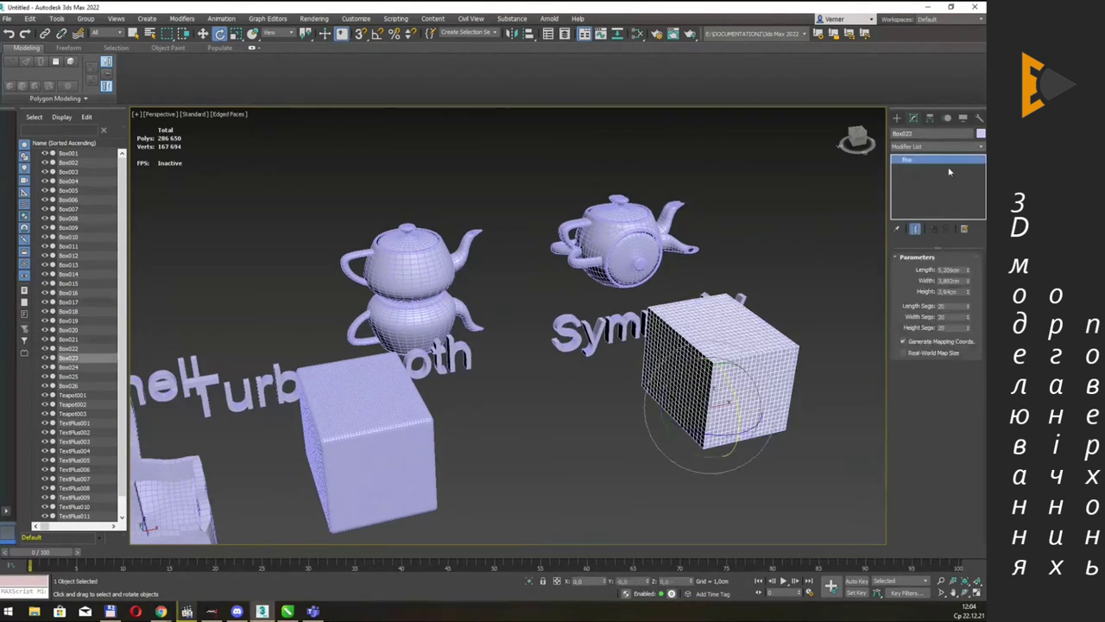
drag(968, 273, 968, 325)
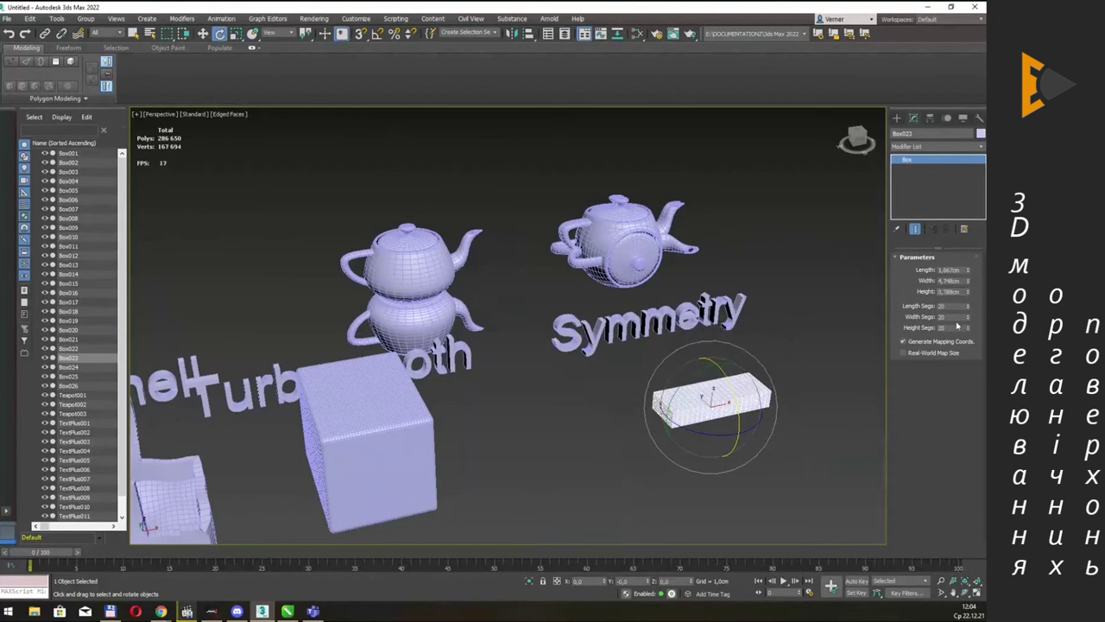
double_click(955, 305)
key(Tab)
text(1)
key(Tab)
key(Return)
scroll(809, 323, up, 2)
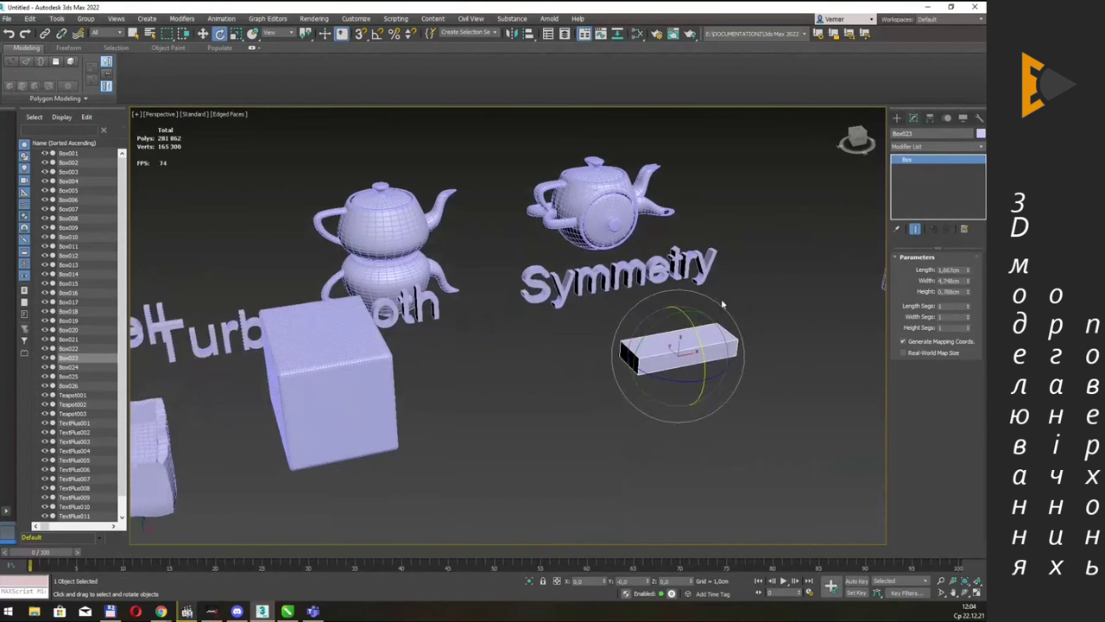
scroll(810, 322, up, 2)
mouse_move(968, 270)
mouse_down()
mouse_move(971, 290)
mouse_move(6, 209)
mouse_move(3, 154)
mouse_up()
alt+middle_drag(367, 270, 587, 242)
key(q)
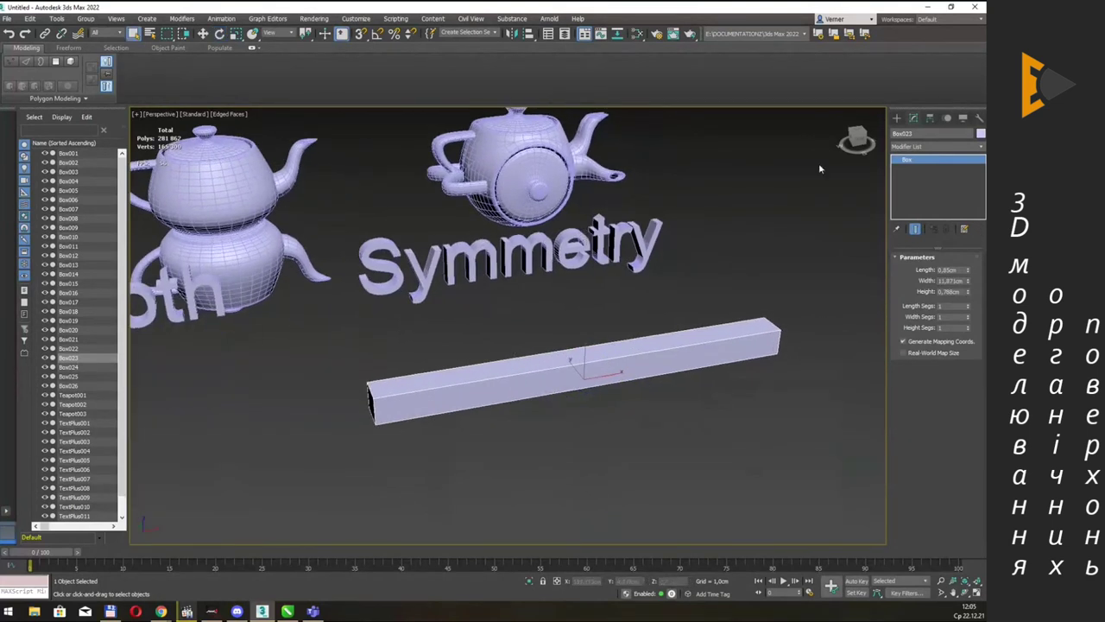
Add a Symmetry modifier to the bar with Z as the only mirror axis.
click(974, 149)
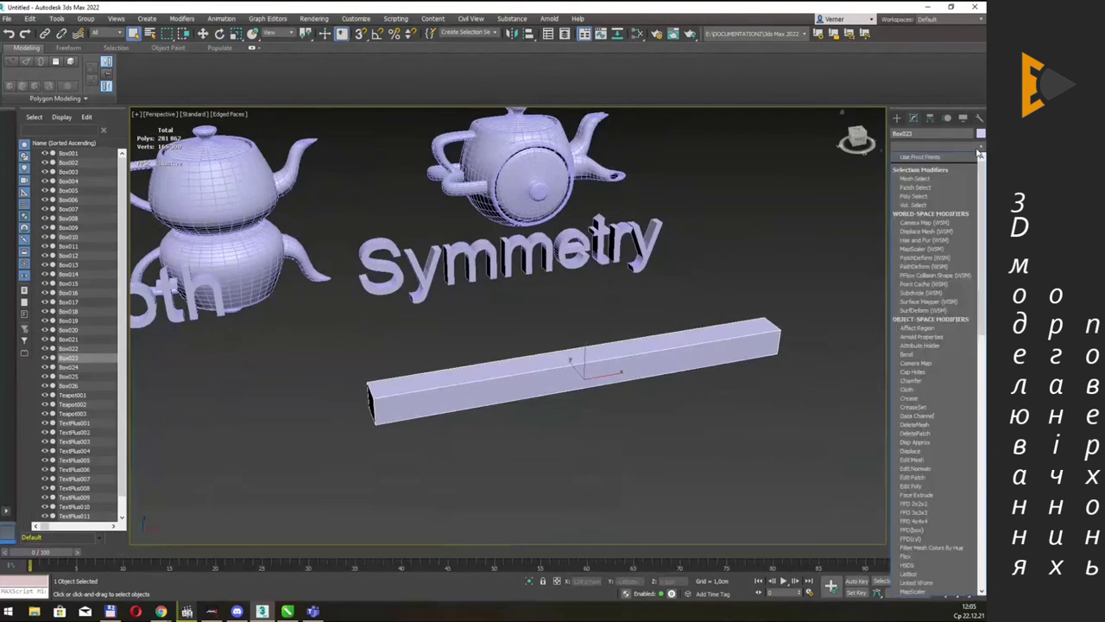
text(sym)
key(Return)
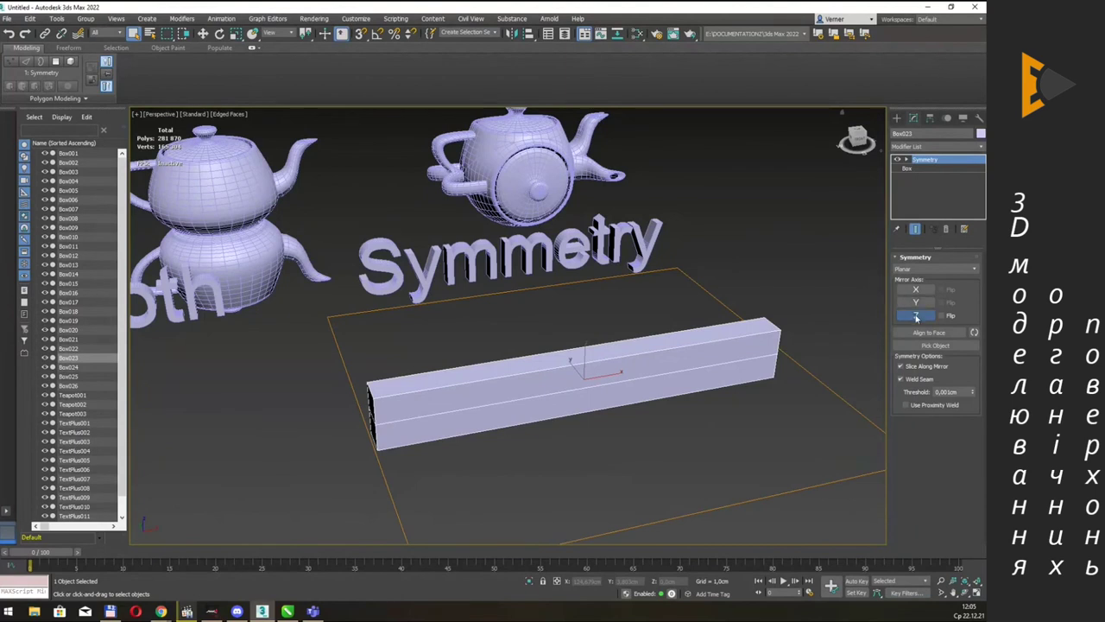
click(917, 304)
click(917, 315)
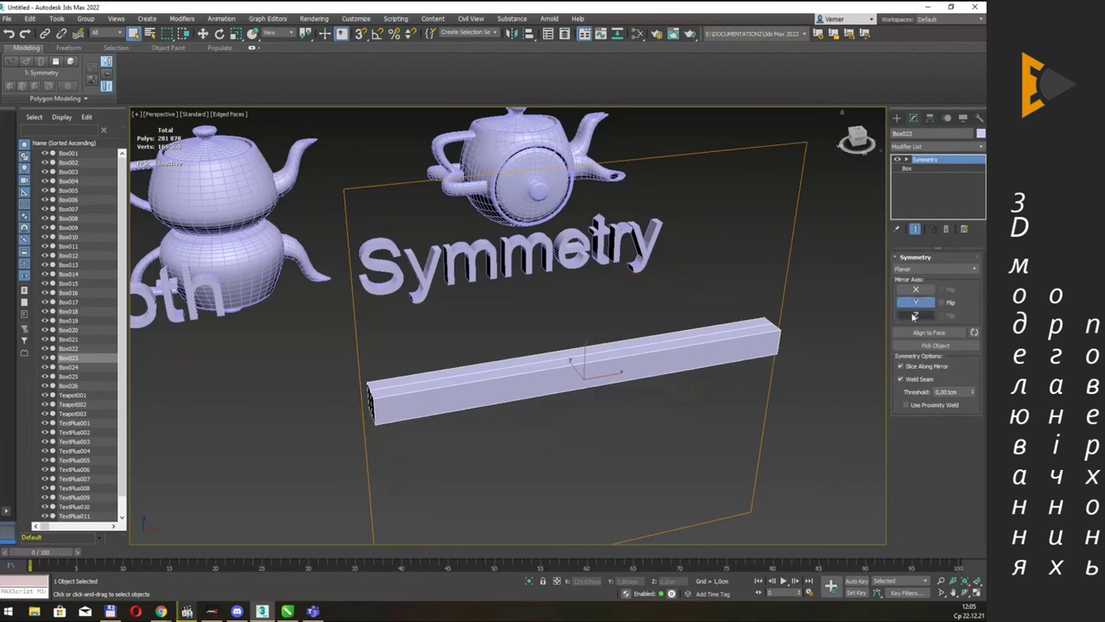
click(913, 316)
click(916, 303)
Rotate the Symmetry Mirror gizmo about 84° so the bar forms an L.
key(e)
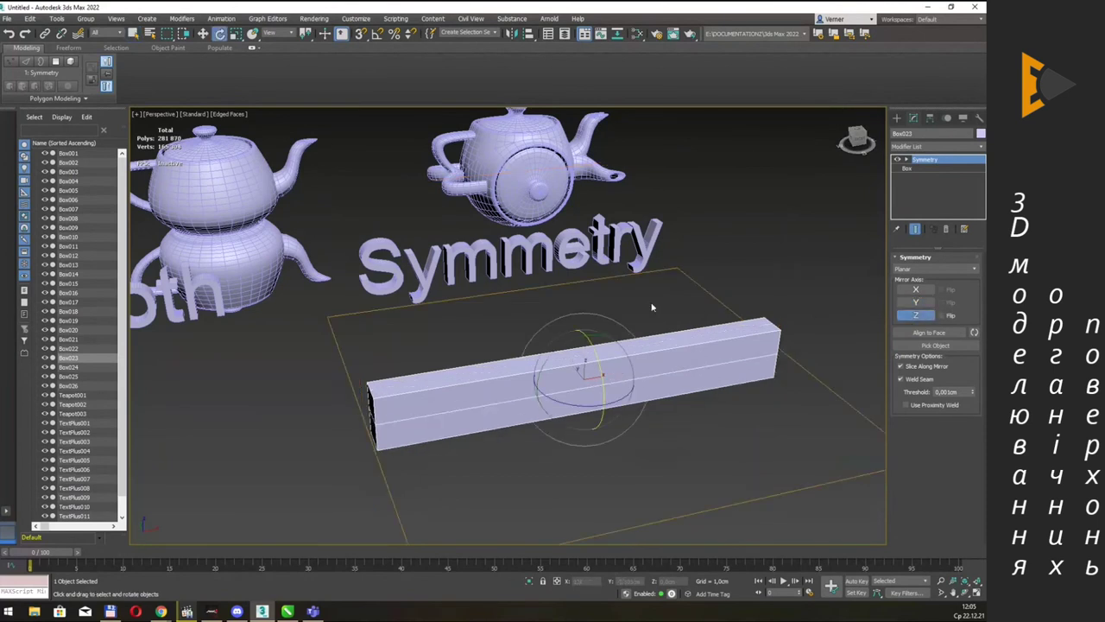
click(906, 159)
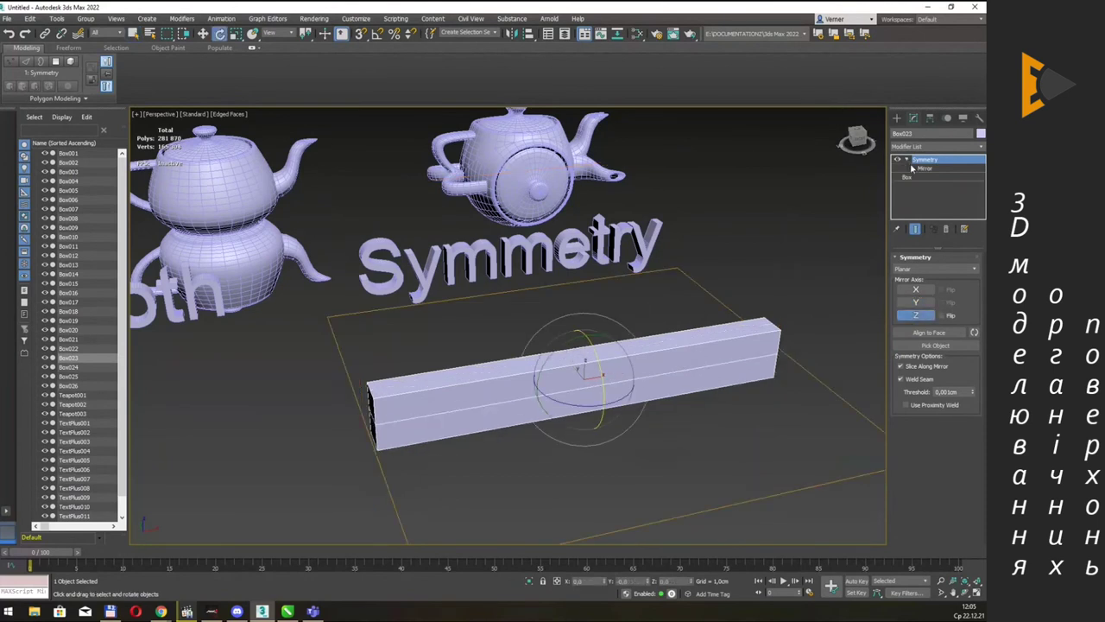
click(925, 167)
mouse_move(561, 346)
mouse_down()
mouse_move(607, 332)
mouse_move(560, 347)
mouse_move(594, 337)
mouse_up()
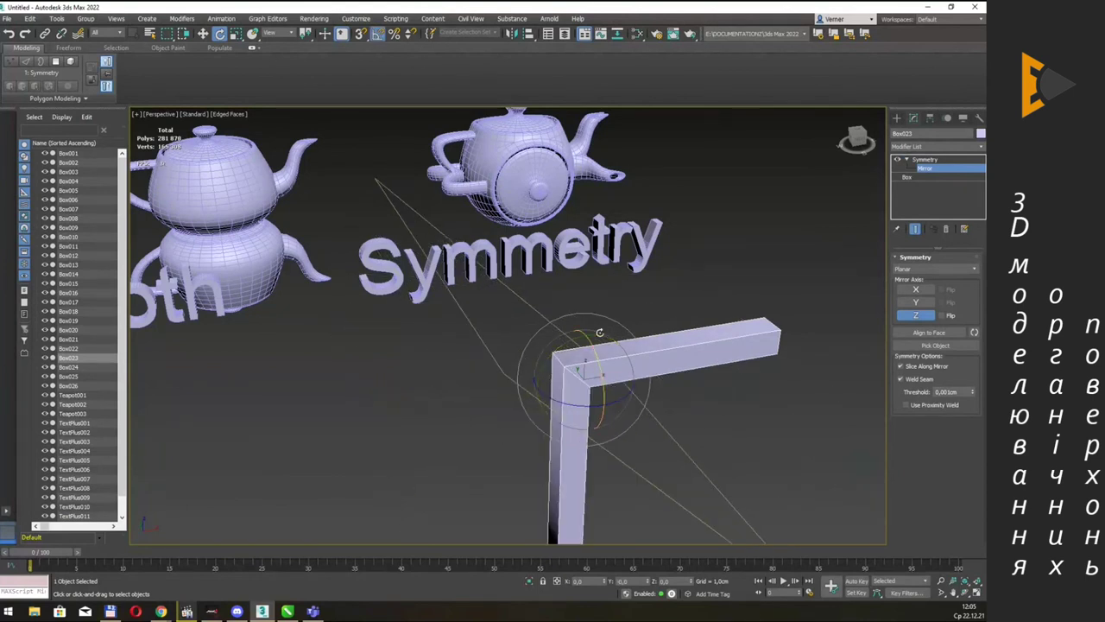
middle_drag(682, 318, 603, 191)
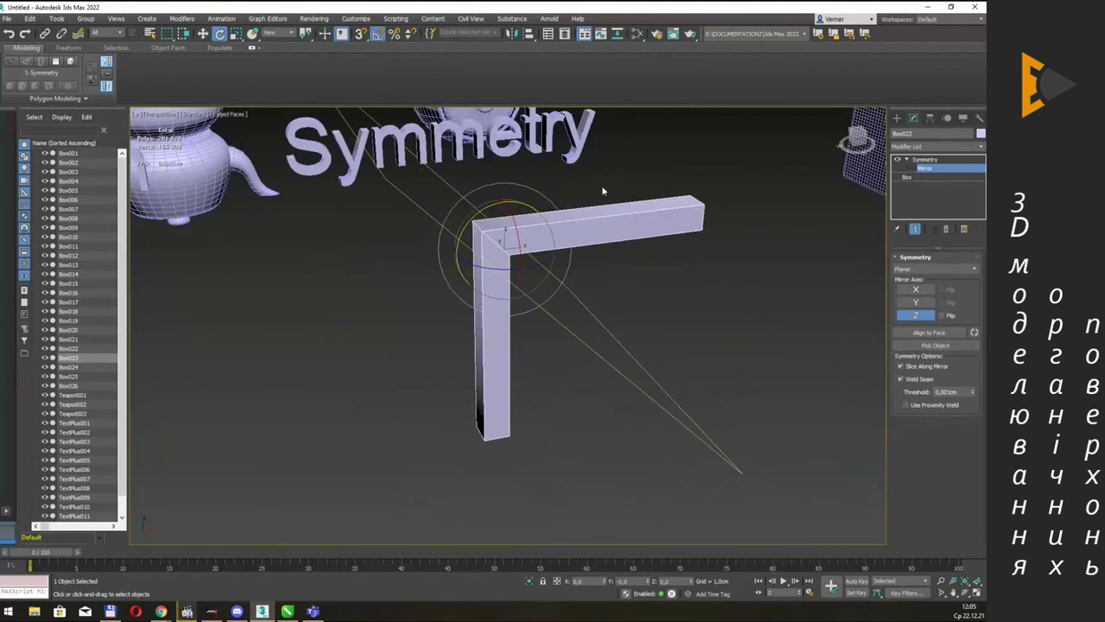
Stack a second Symmetry modifier on the bar and select its Mirror gizmo.
click(931, 160)
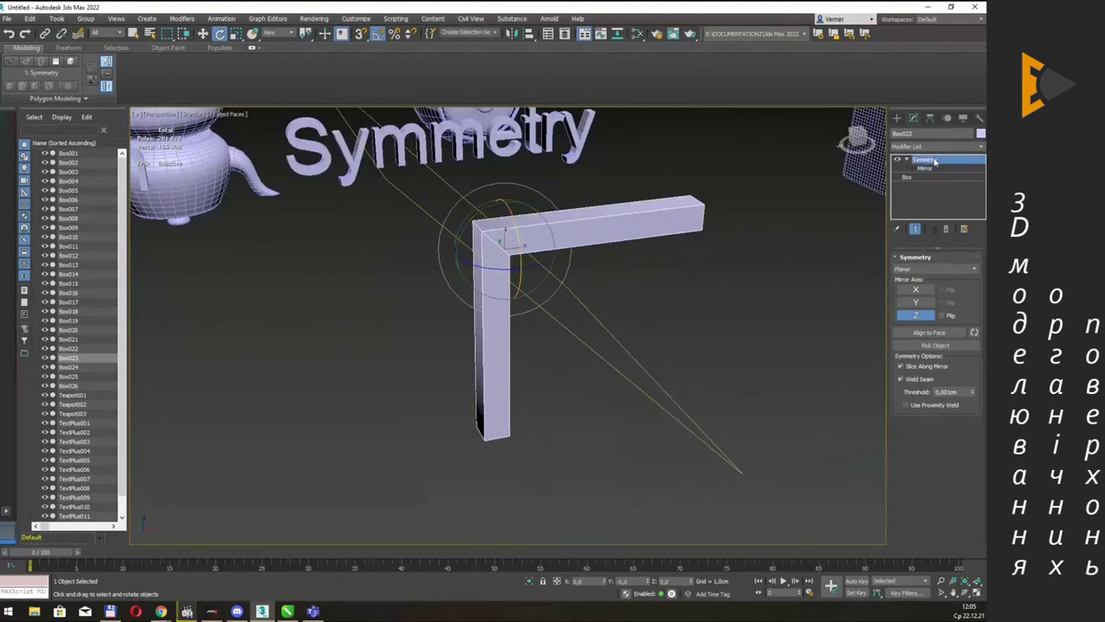
click(979, 147)
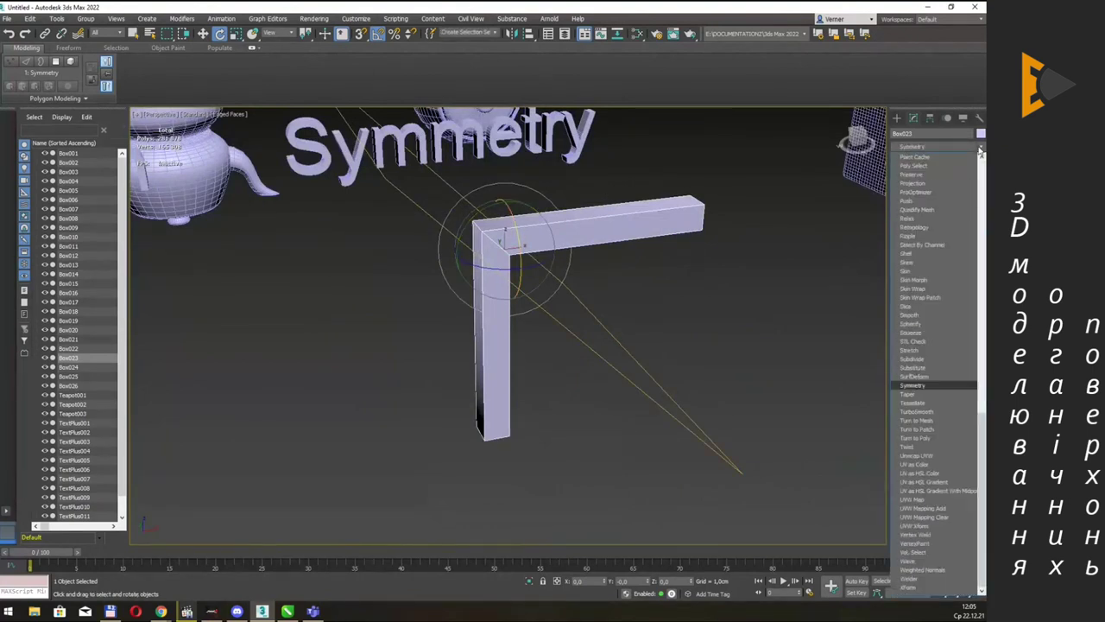
key(Return)
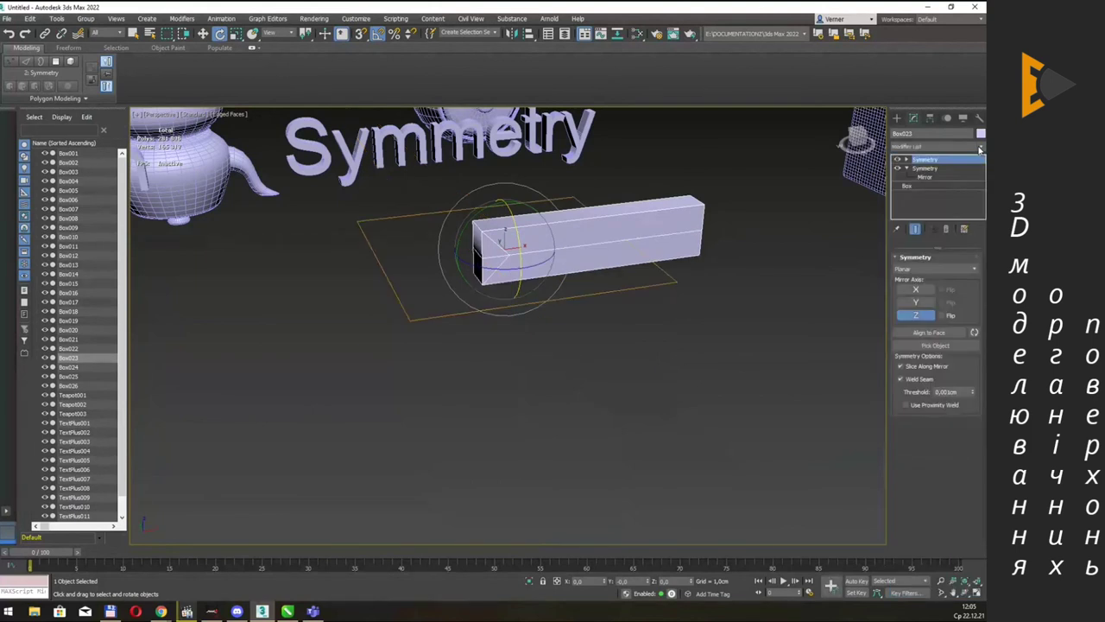
click(906, 161)
click(924, 168)
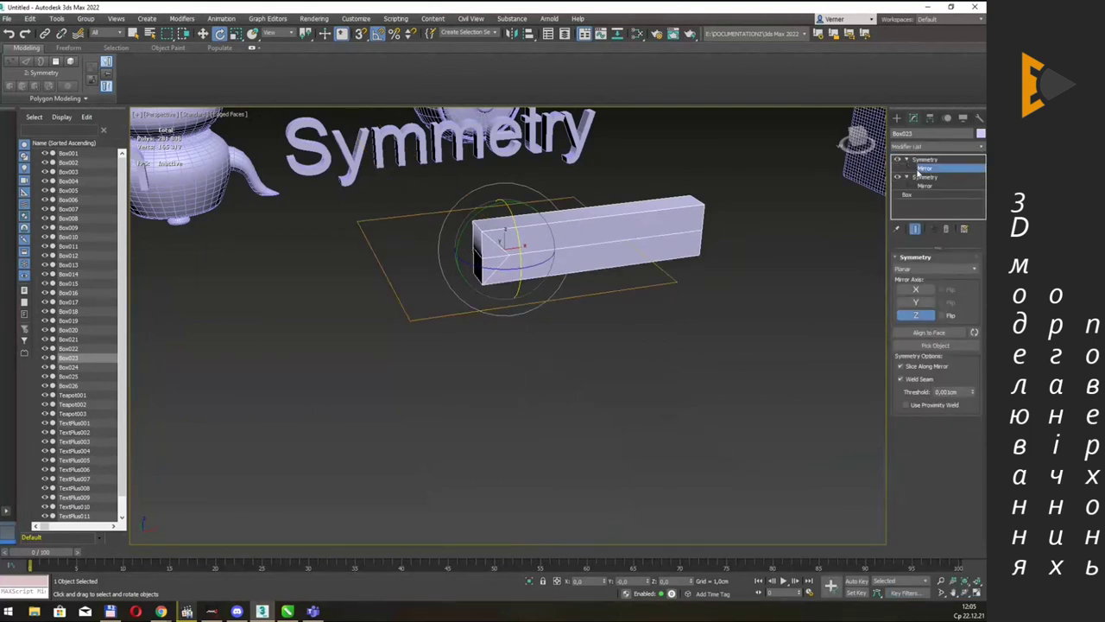
Rotate the second mirror until the L becomes a four-armed cross, then reselect the bar.
drag(468, 236, 560, 211)
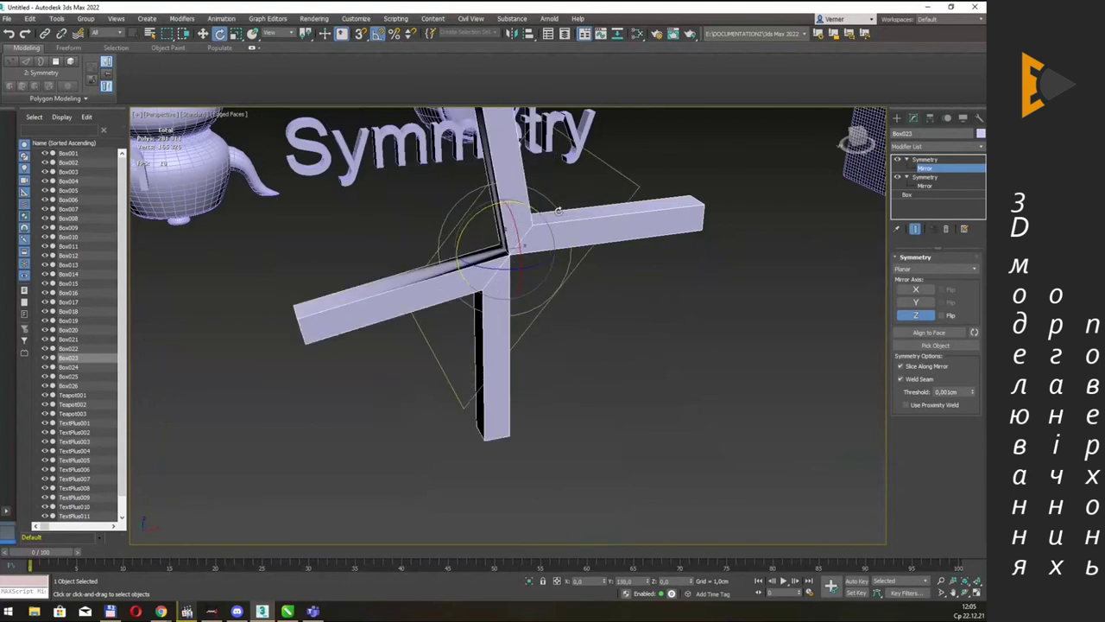
alt+middle_drag(560, 210, 636, 235)
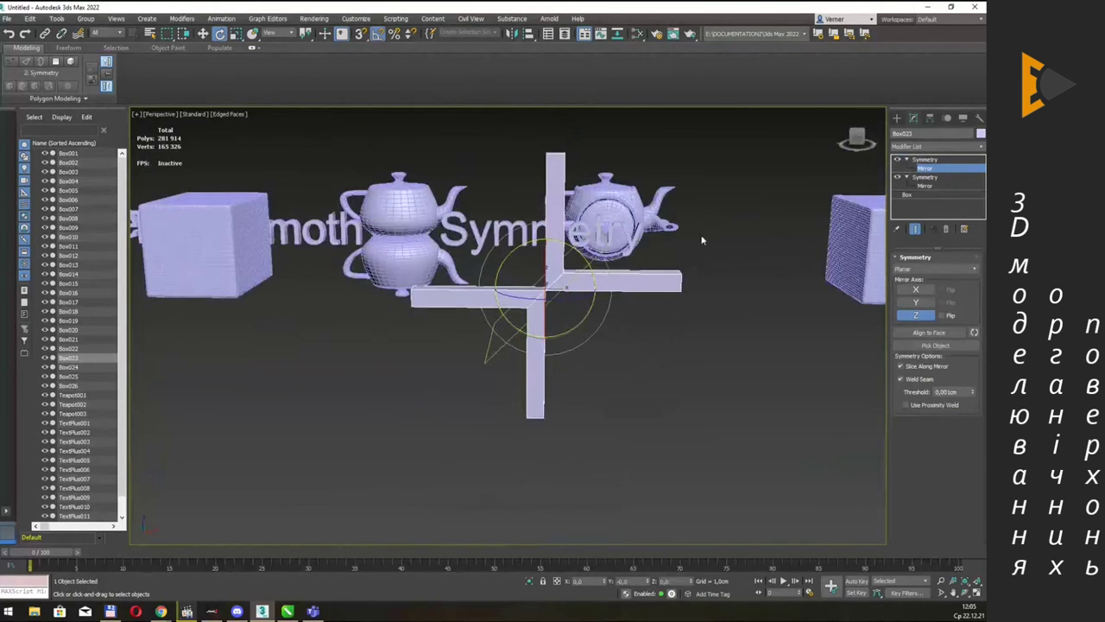
click(923, 160)
click(585, 366)
mouse_move(585, 365)
alt+middle_down()
mouse_move(685, 312)
mouse_move(656, 315)
alt+middle_up()
click(657, 315)
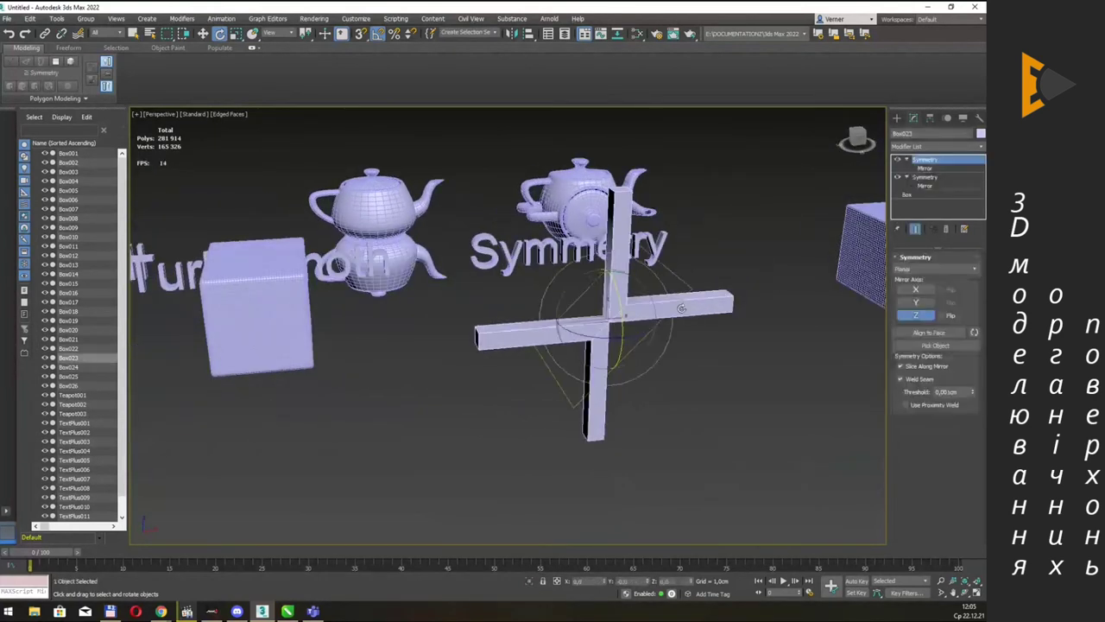
Add a third Symmetry modifier and rotate its Mirror gizmo.
click(977, 152)
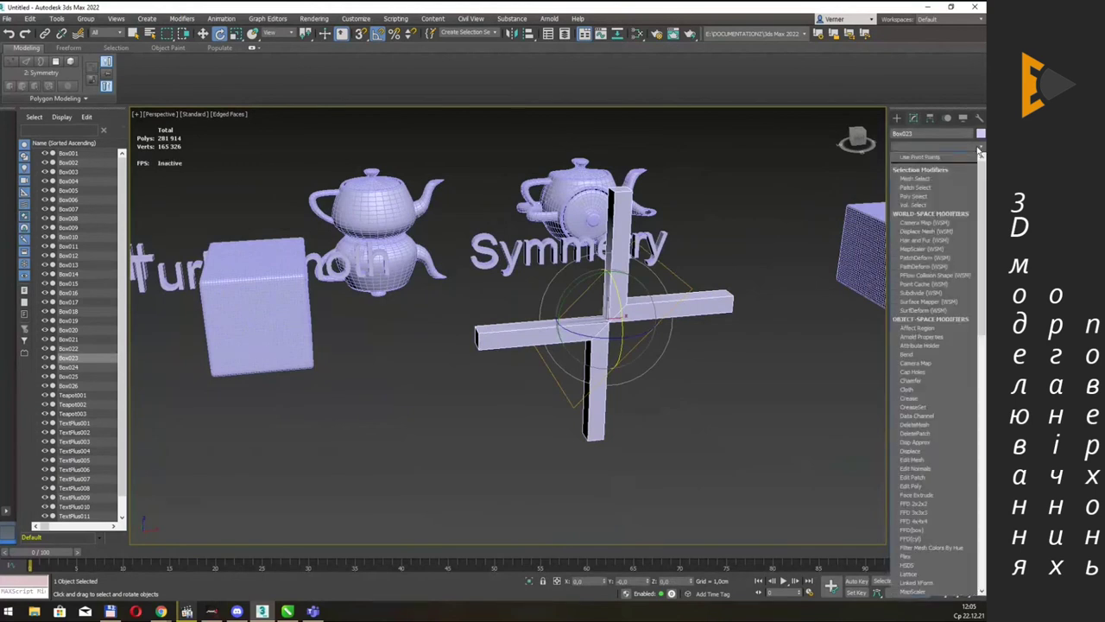
text(Symmetry)
key(Return)
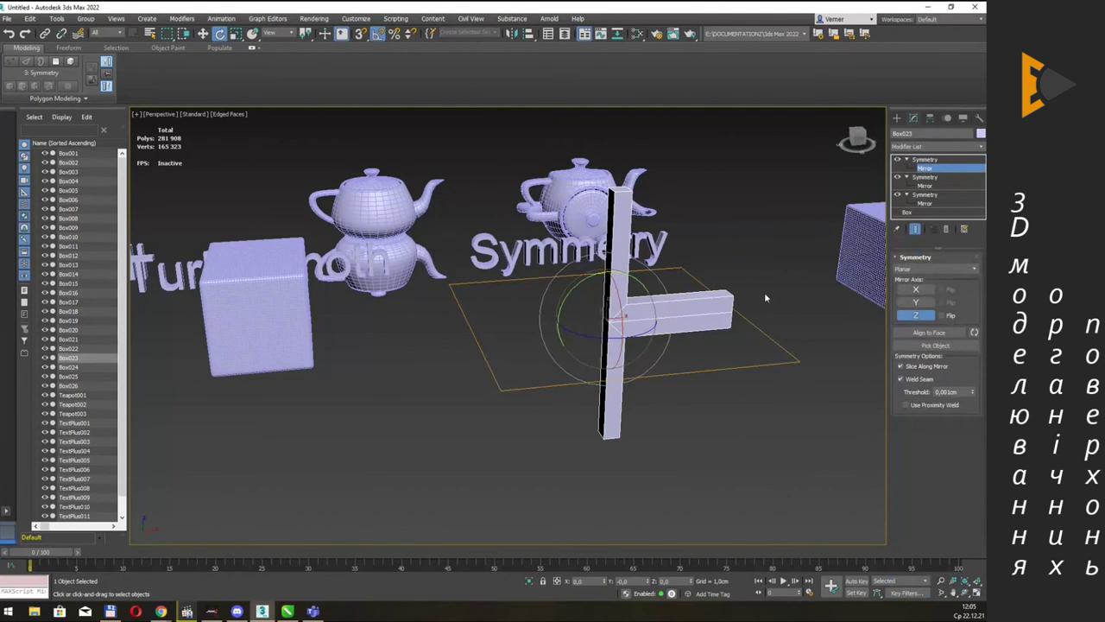
mouse_move(568, 292)
mouse_down()
mouse_move(654, 274)
mouse_move(684, 281)
mouse_move(805, 382)
mouse_move(748, 264)
mouse_move(749, 284)
mouse_up()
mouse_move(723, 276)
alt+middle_down()
mouse_move(646, 264)
mouse_move(705, 277)
mouse_move(762, 256)
mouse_move(708, 253)
alt+middle_up()
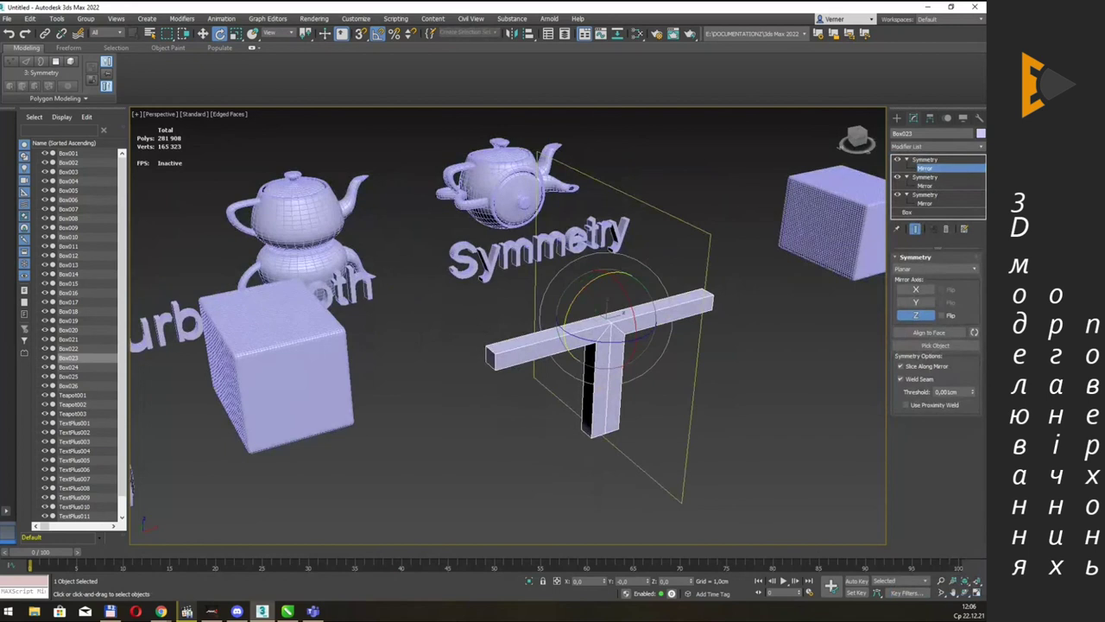
click(161, 611)
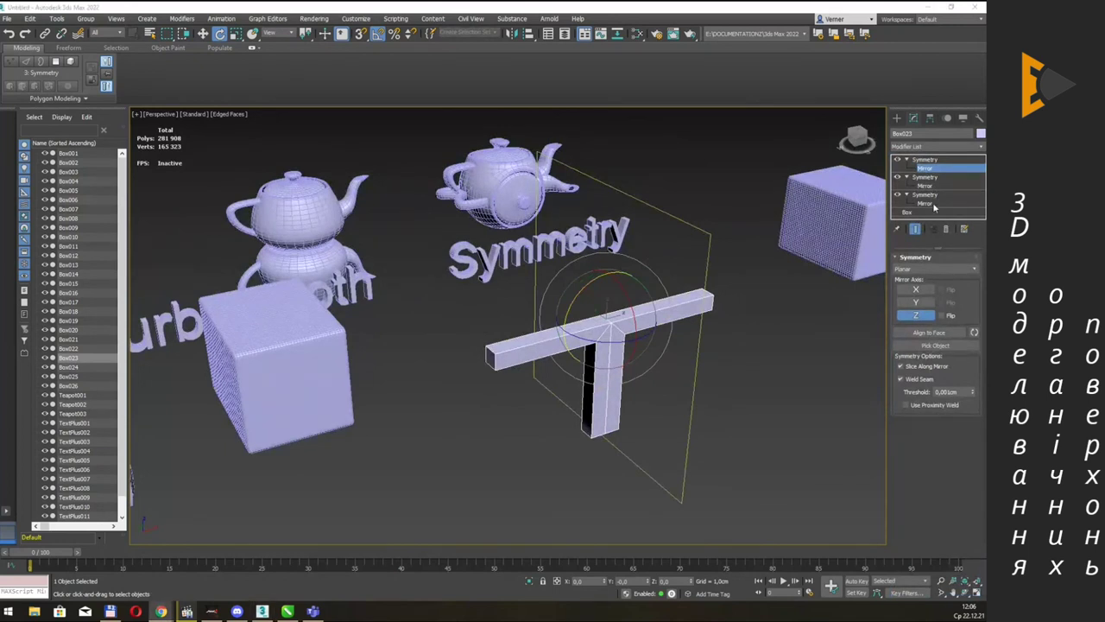
Move the third mirror plane along X so two linked crosses appear.
alt+middle_drag(656, 273, 621, 277)
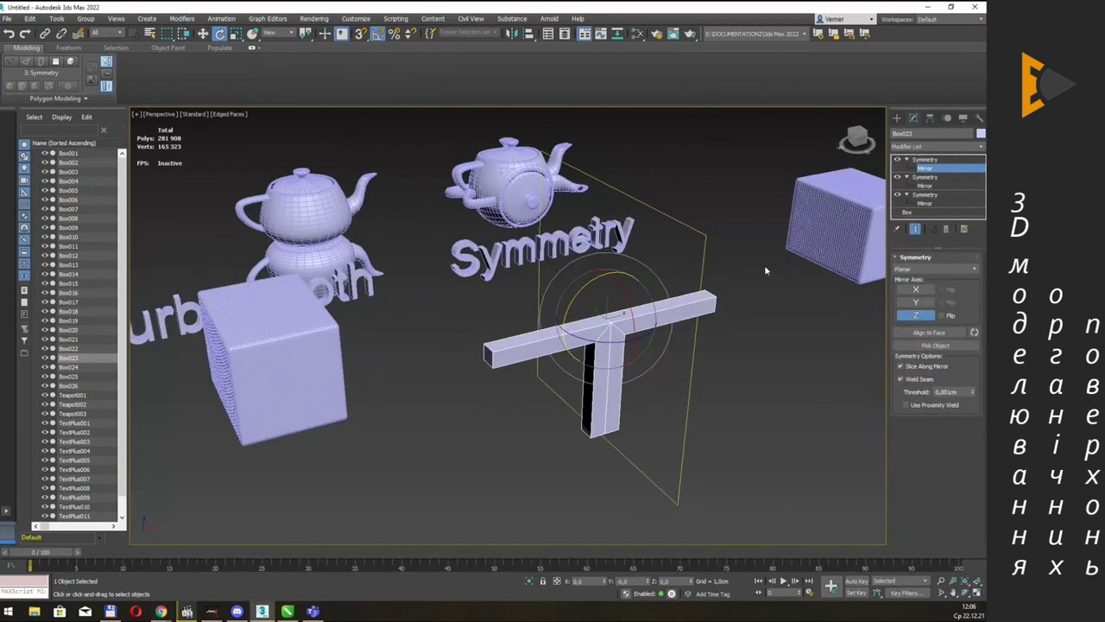
key(w)
mouse_move(604, 279)
mouse_down()
mouse_move(628, 272)
mouse_move(732, 304)
mouse_move(721, 301)
mouse_up()
mouse_move(722, 300)
alt+middle_down()
mouse_move(770, 324)
mouse_move(747, 326)
mouse_move(723, 288)
mouse_move(699, 290)
mouse_move(724, 316)
alt+middle_up()
drag(614, 311, 674, 307)
mouse_move(674, 307)
alt+middle_down()
mouse_move(671, 278)
mouse_move(615, 279)
mouse_move(723, 254)
mouse_move(679, 221)
mouse_move(676, 201)
alt+middle_up()
click(929, 161)
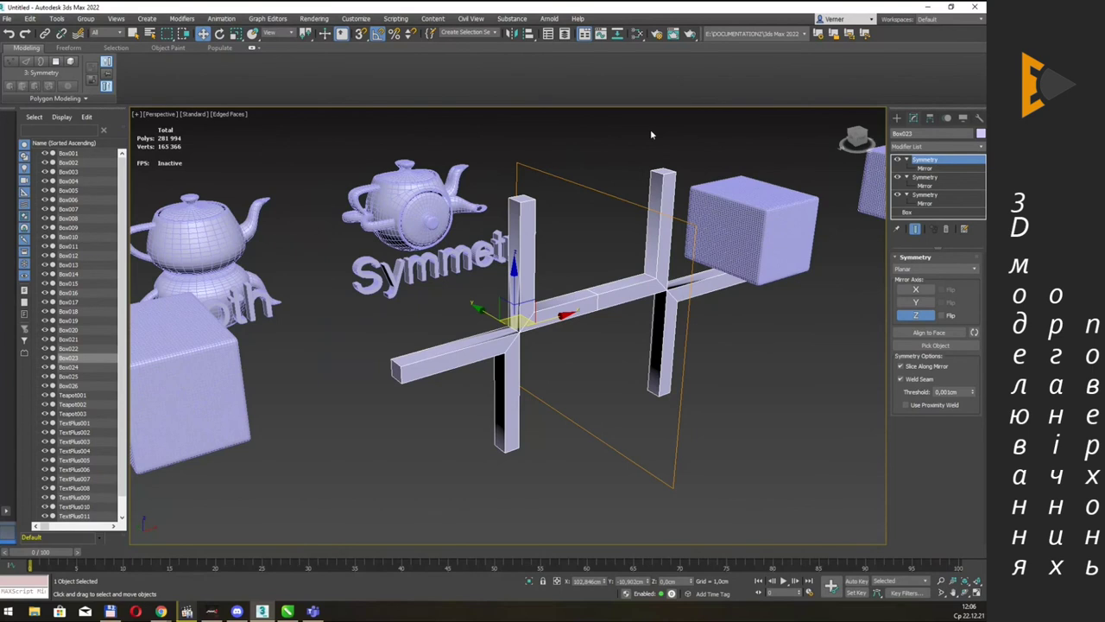
mouse_move(704, 178)
alt+middle_down()
mouse_move(688, 182)
mouse_move(703, 176)
alt+middle_up()
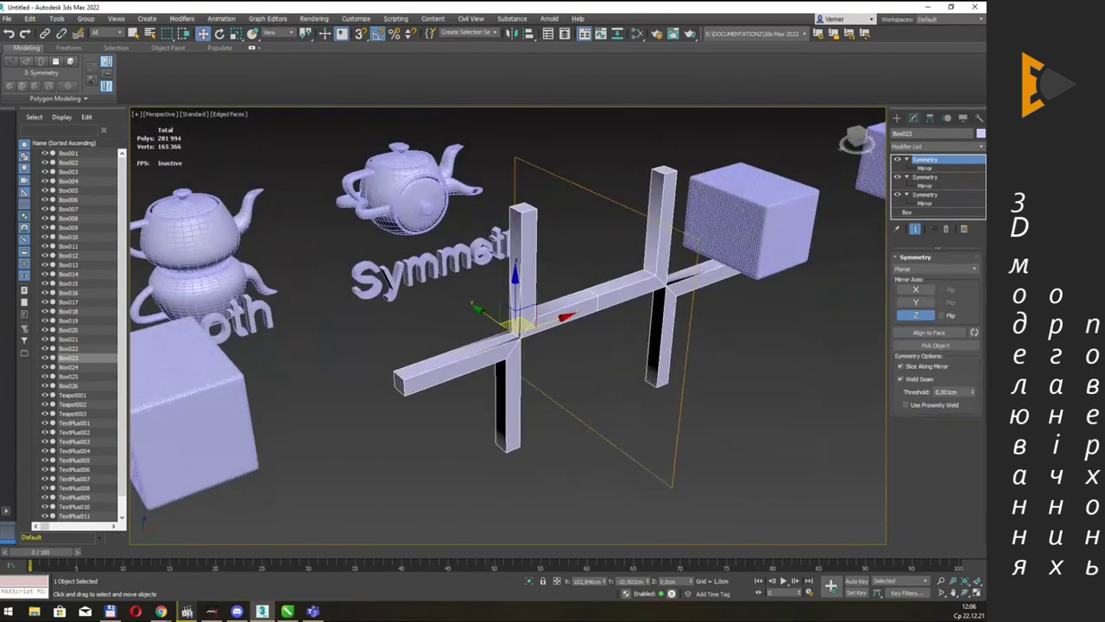
click(160, 611)
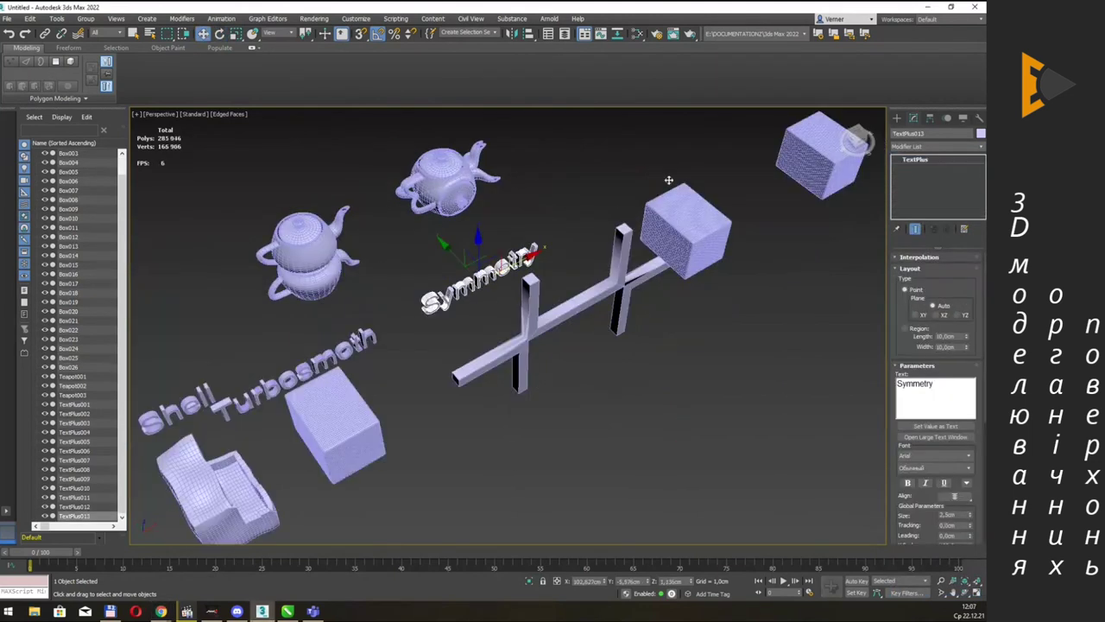
Make an independent copy of the Symmetry text label beside the cube.
shift+drag(573, 281, 672, 204)
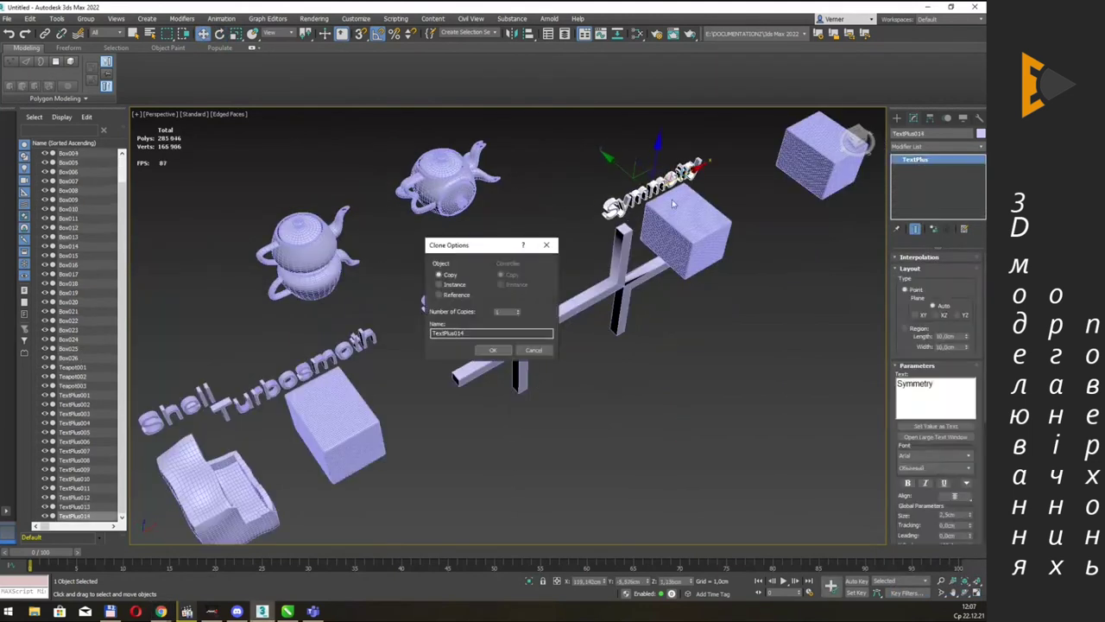
click(489, 353)
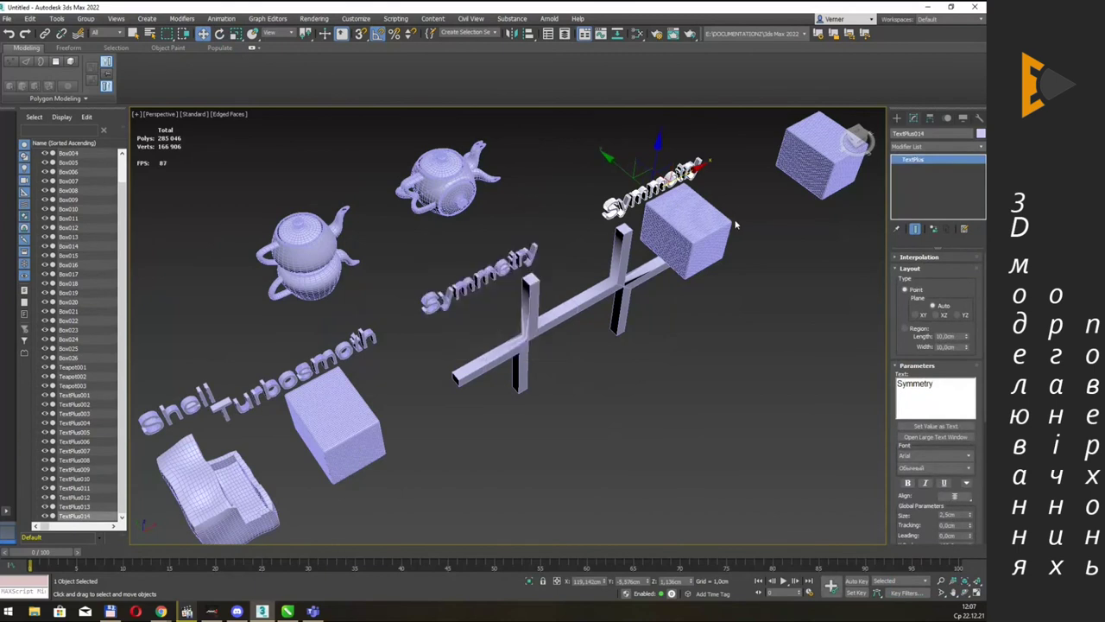
scroll(754, 195, up, 3)
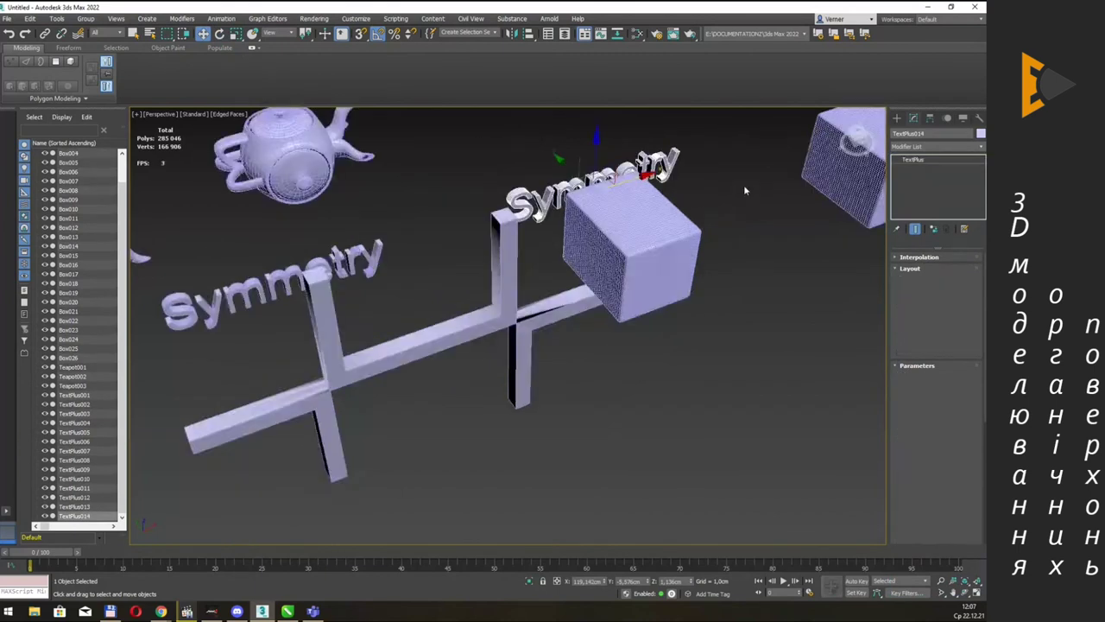
scroll(639, 259, up, 3)
Replace Box024's TurboSmooth with a Tessellate modifier operating on polygons.
click(618, 259)
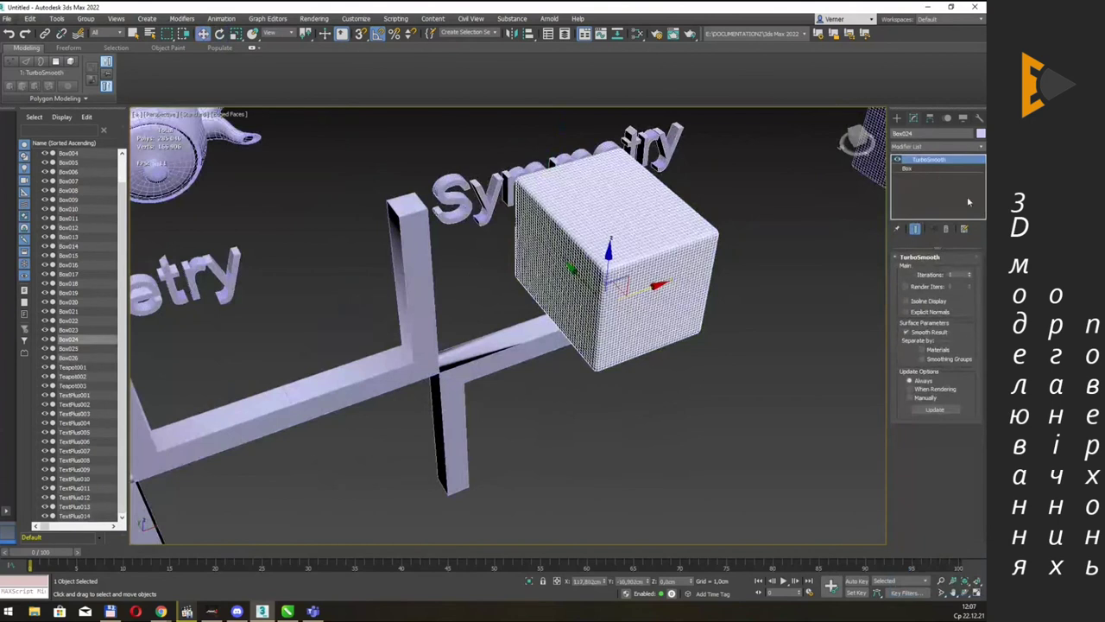
click(945, 229)
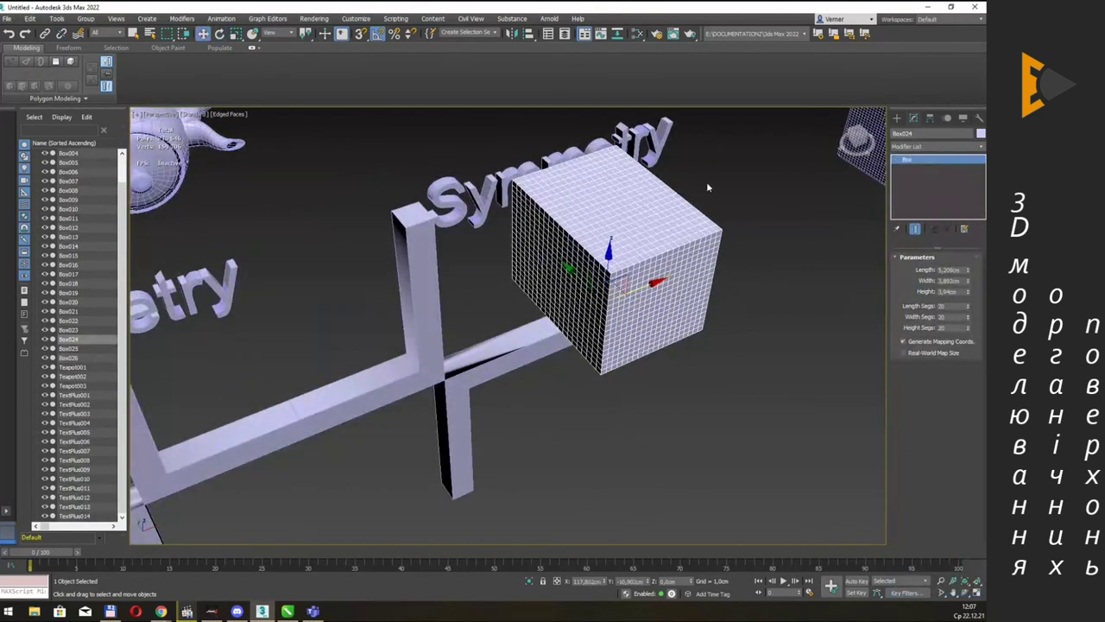
click(684, 229)
click(959, 147)
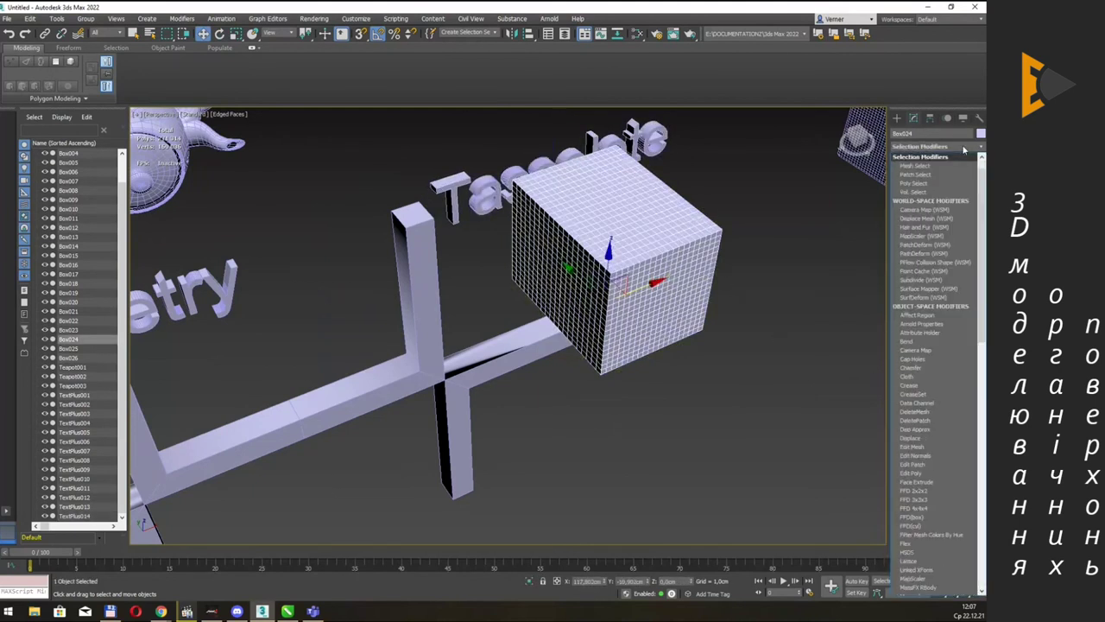
key(t)
key(e)
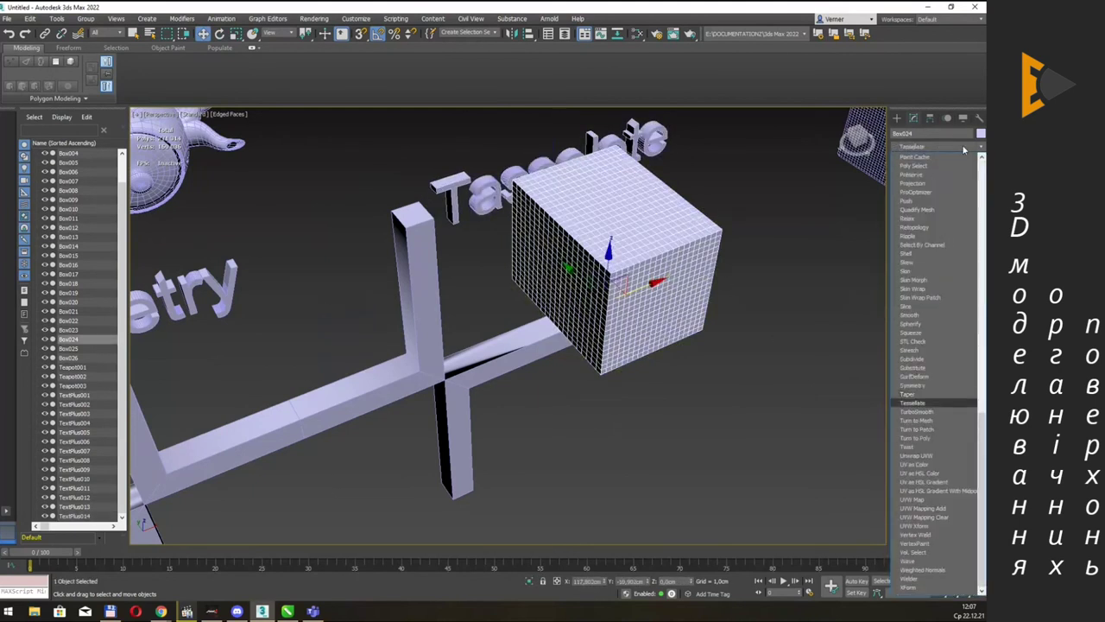
key(Return)
alt+middle_drag(753, 251, 744, 235)
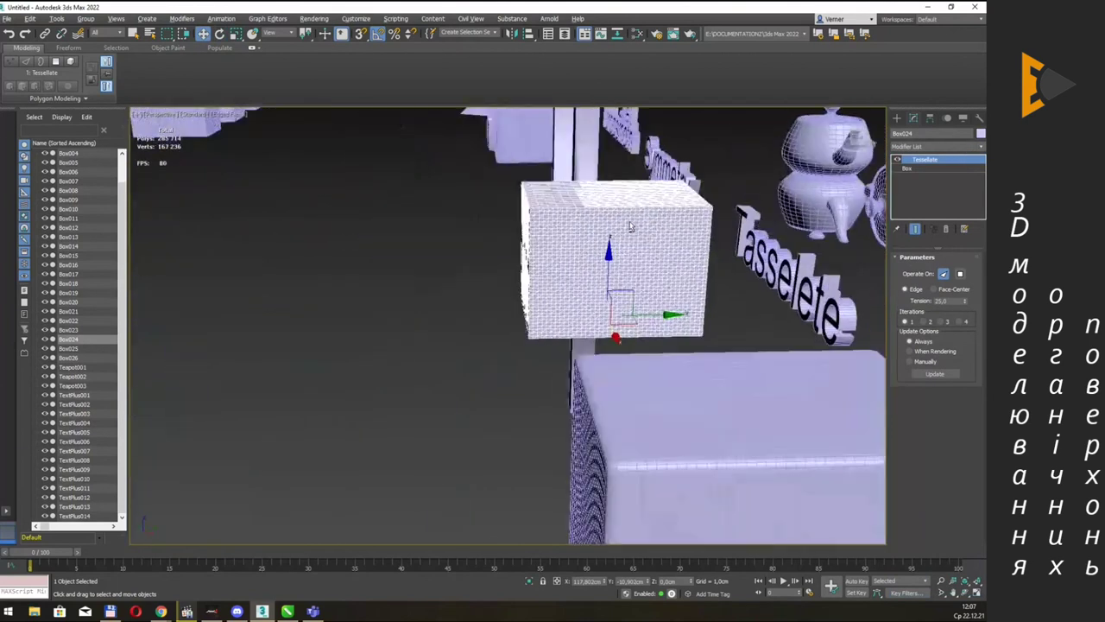
click(959, 273)
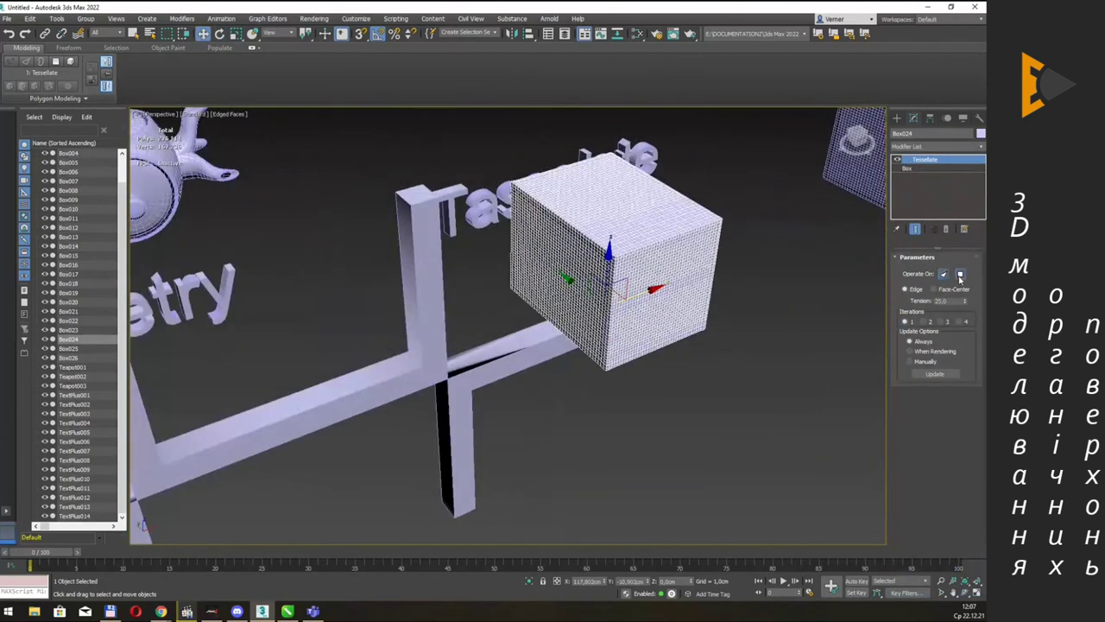
scroll(751, 231, up, 3)
Try Tessellate's Face-Center and Facet options, finishing on Edge subdivision with Polygon.
click(898, 167)
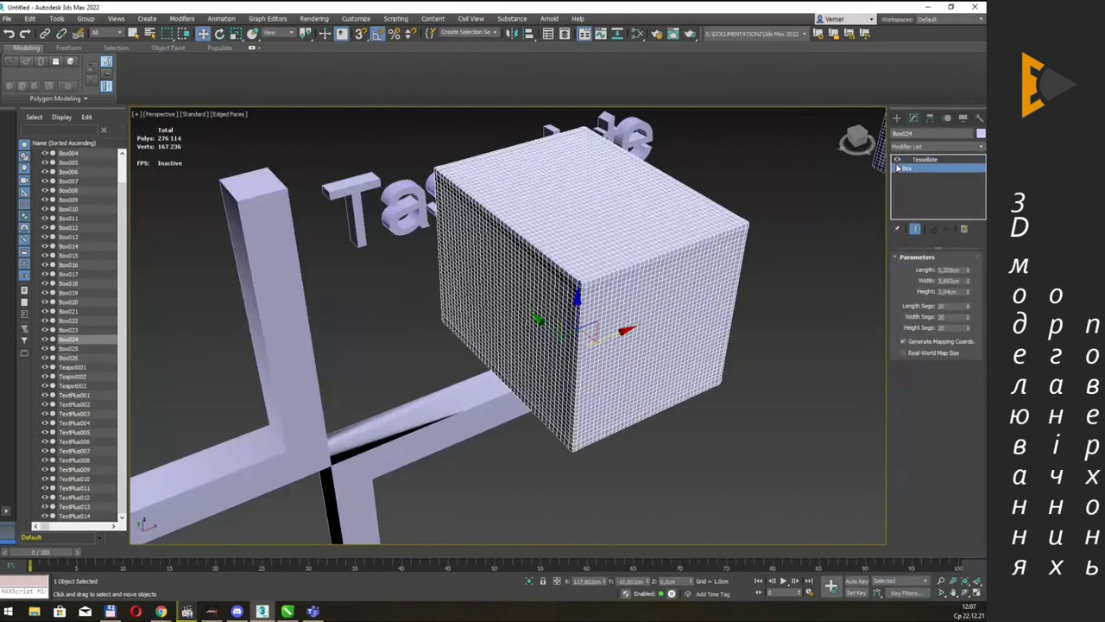
click(897, 162)
click(897, 162)
click(897, 161)
click(924, 160)
click(933, 289)
scroll(680, 256, up, 2)
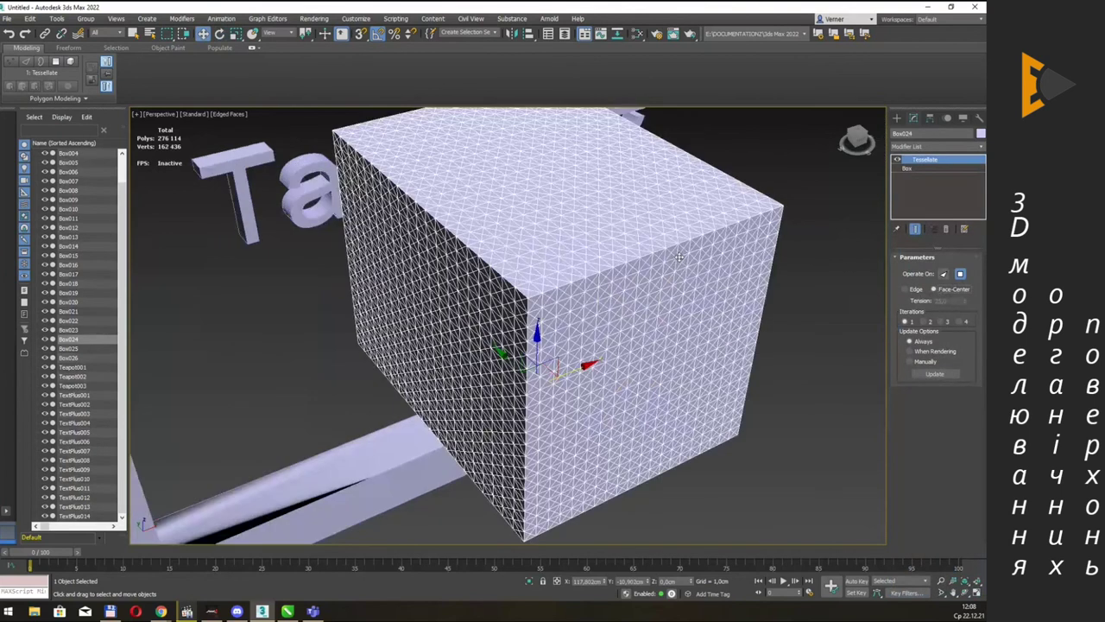
click(906, 289)
click(942, 275)
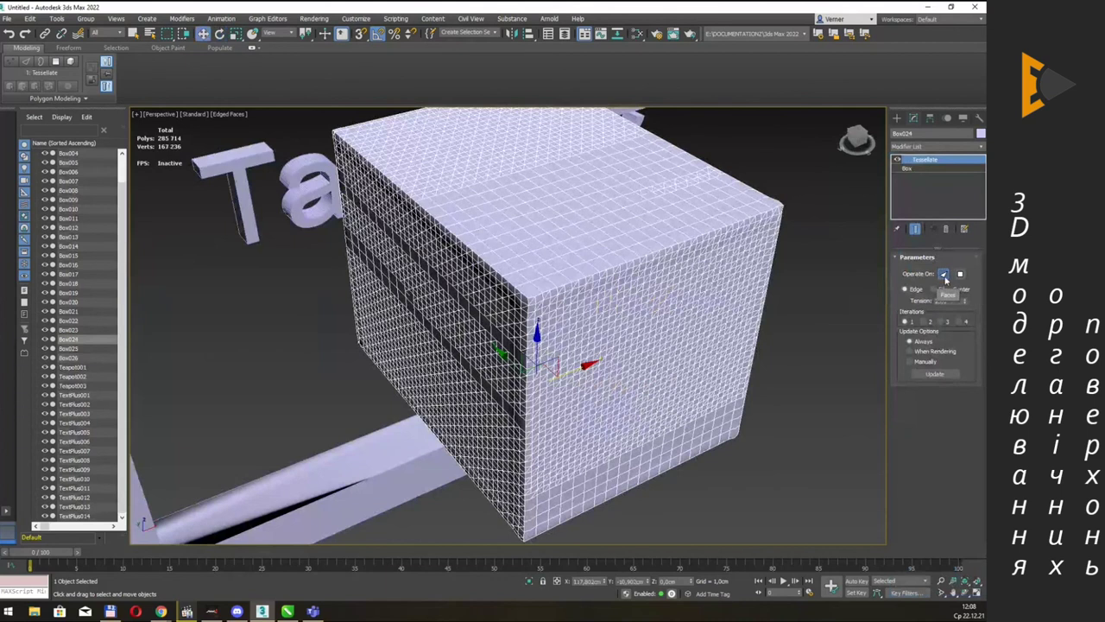
click(960, 273)
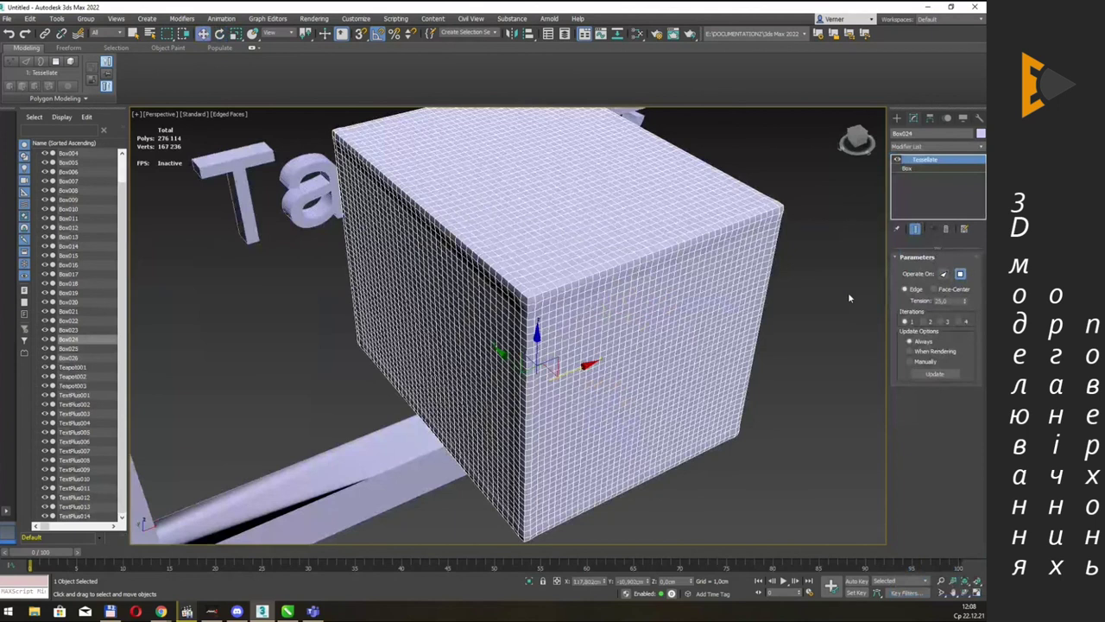
text(100)
key(Return)
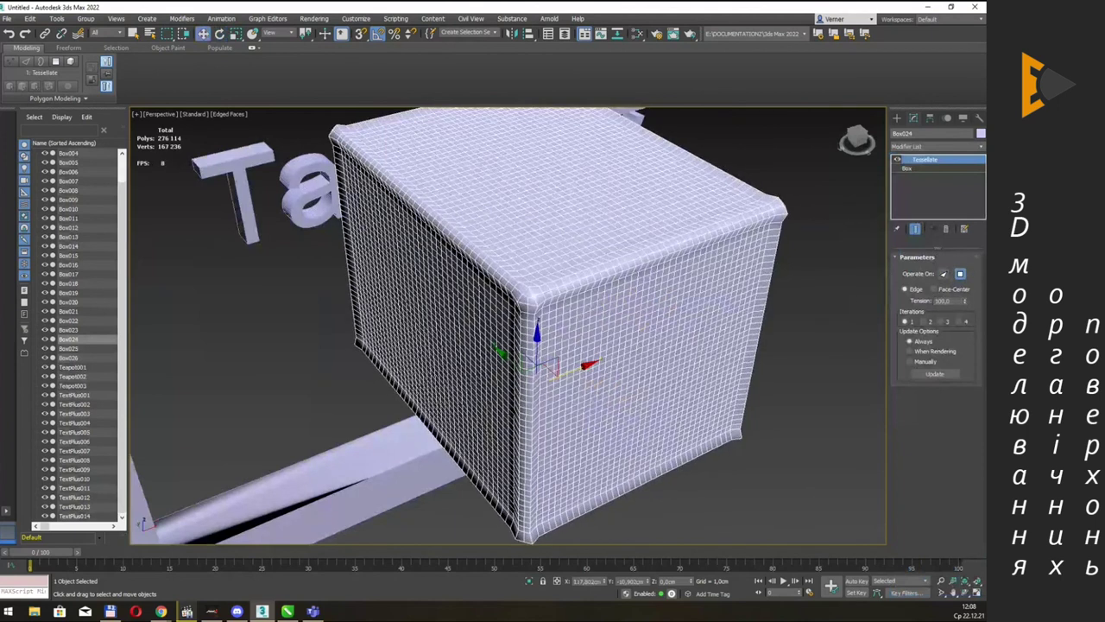
text(45)
key(Return)
text(0)
key(Return)
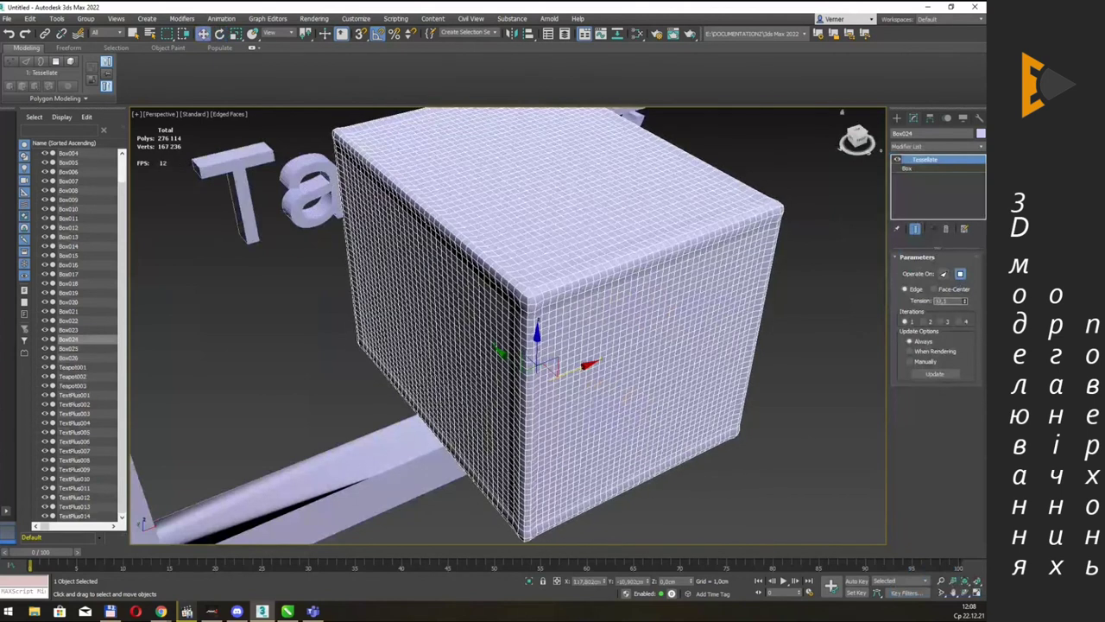
text(50)
key(Return)
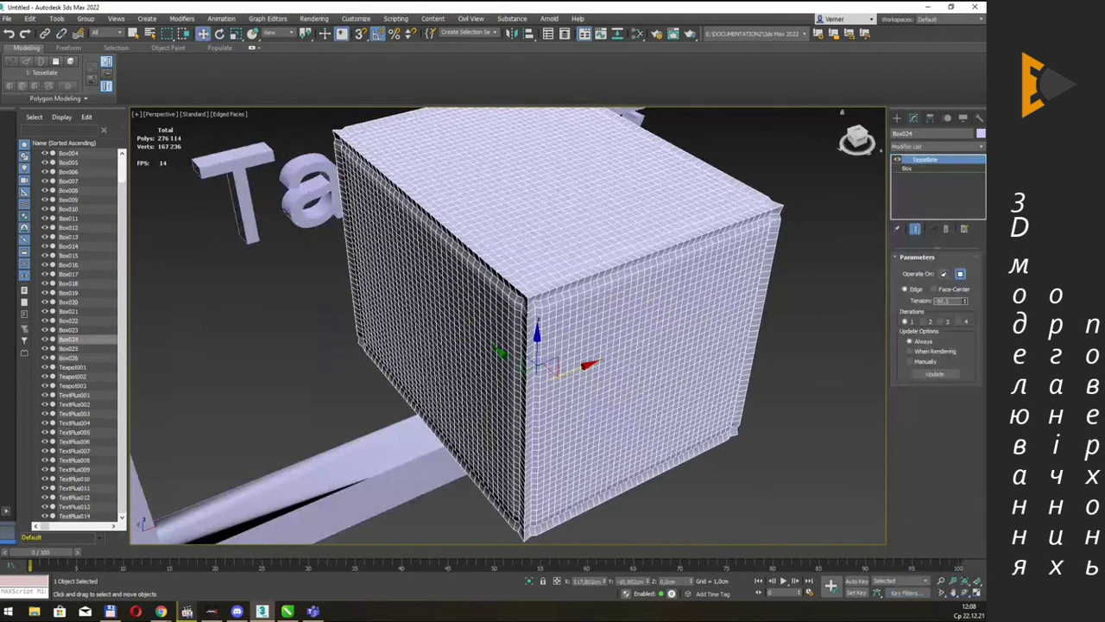
text(-100)
key(Return)
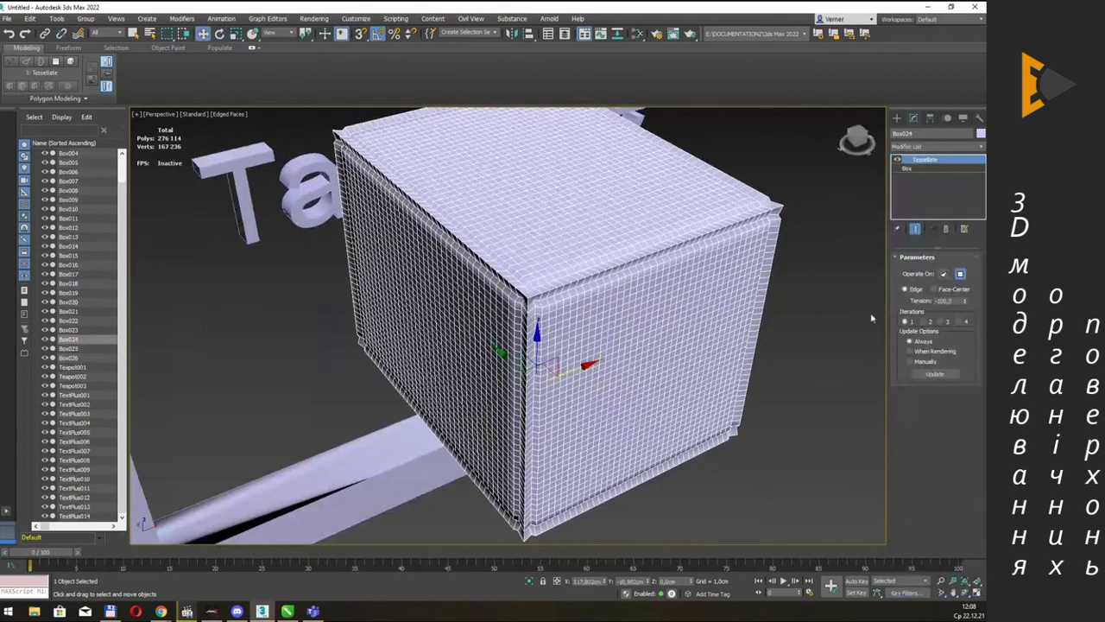
mouse_move(661, 230)
alt+middle_down()
mouse_move(678, 204)
mouse_move(646, 210)
alt+middle_up()
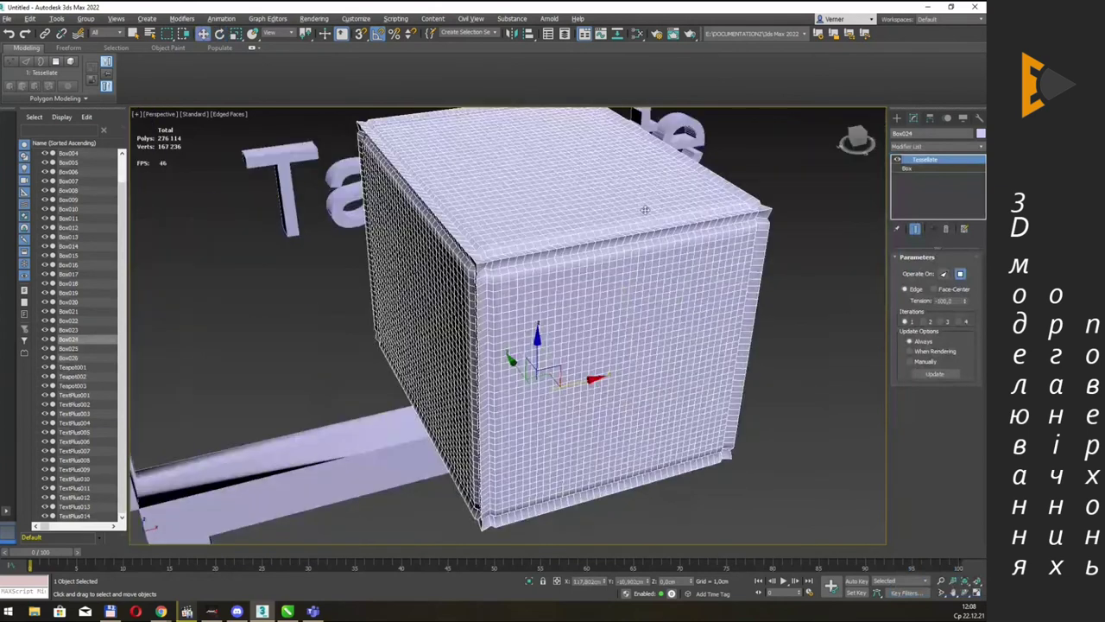
drag(965, 307, 966, 300)
click(950, 300)
text(25)
key(Return)
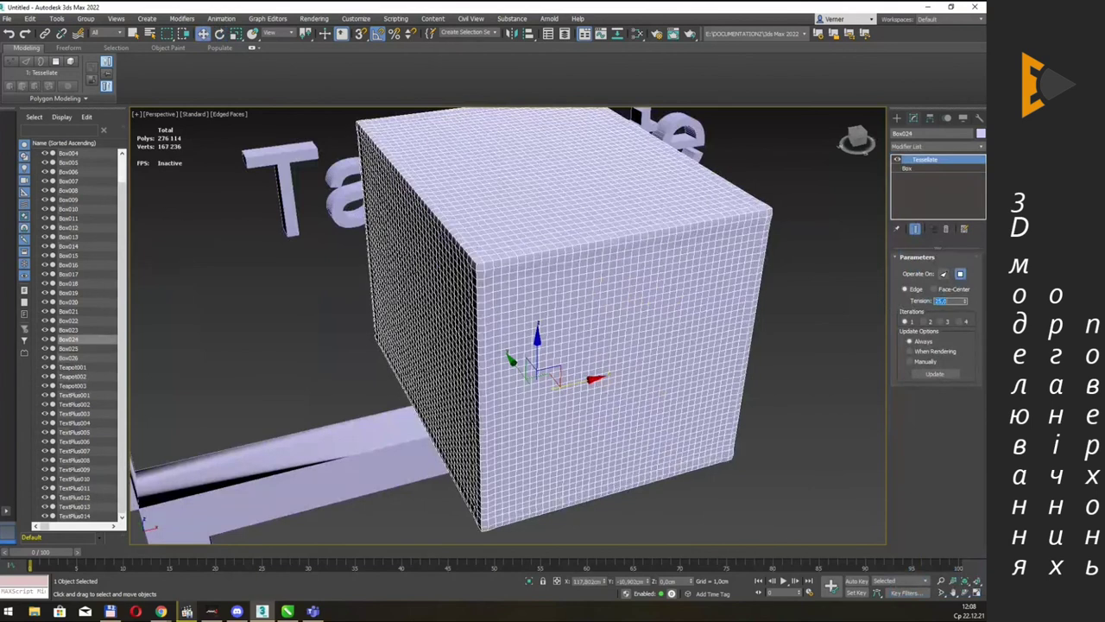
click(925, 321)
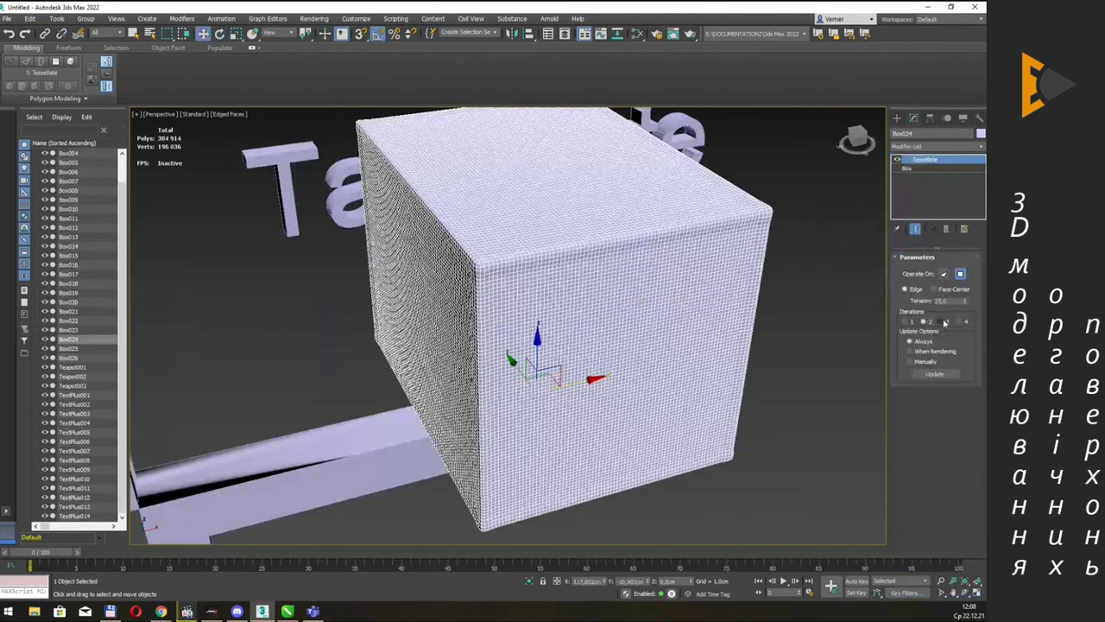
click(941, 321)
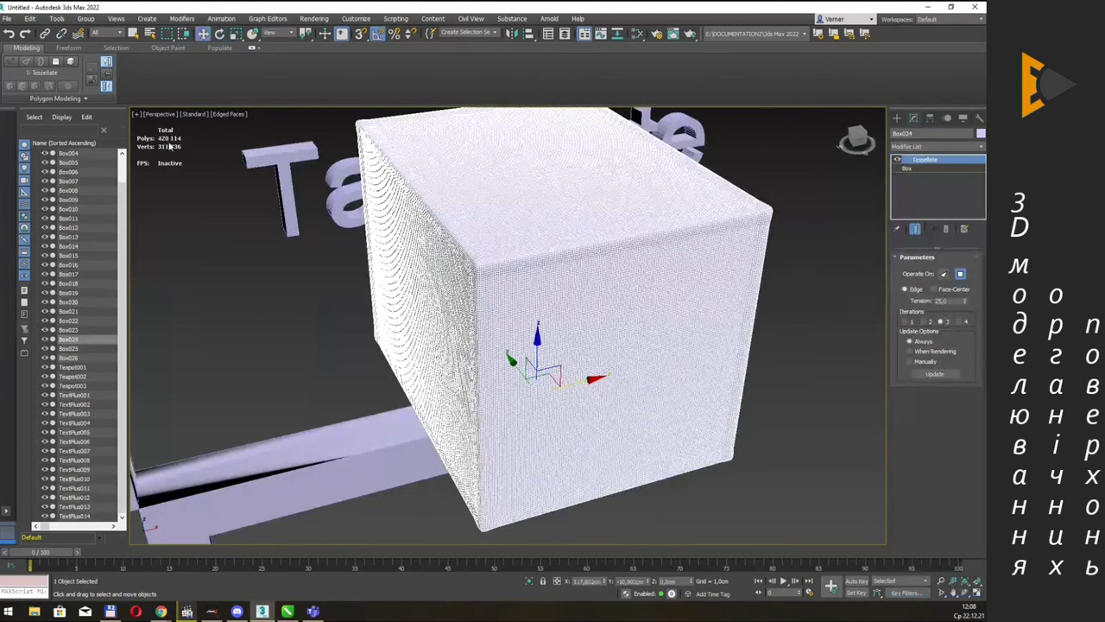
click(906, 321)
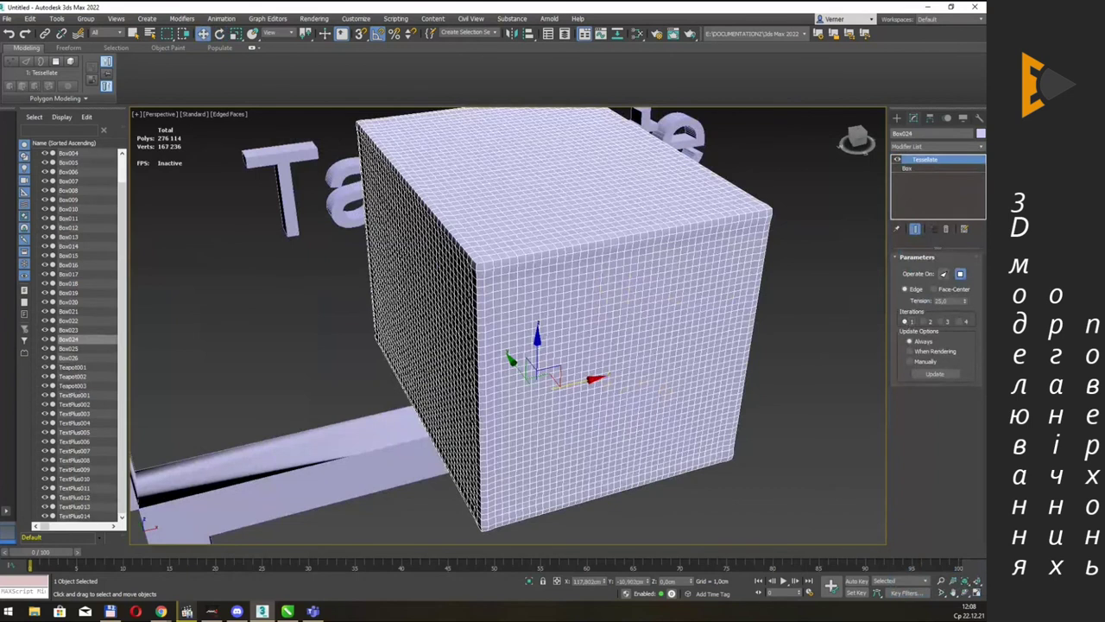
key(alt+Tab)
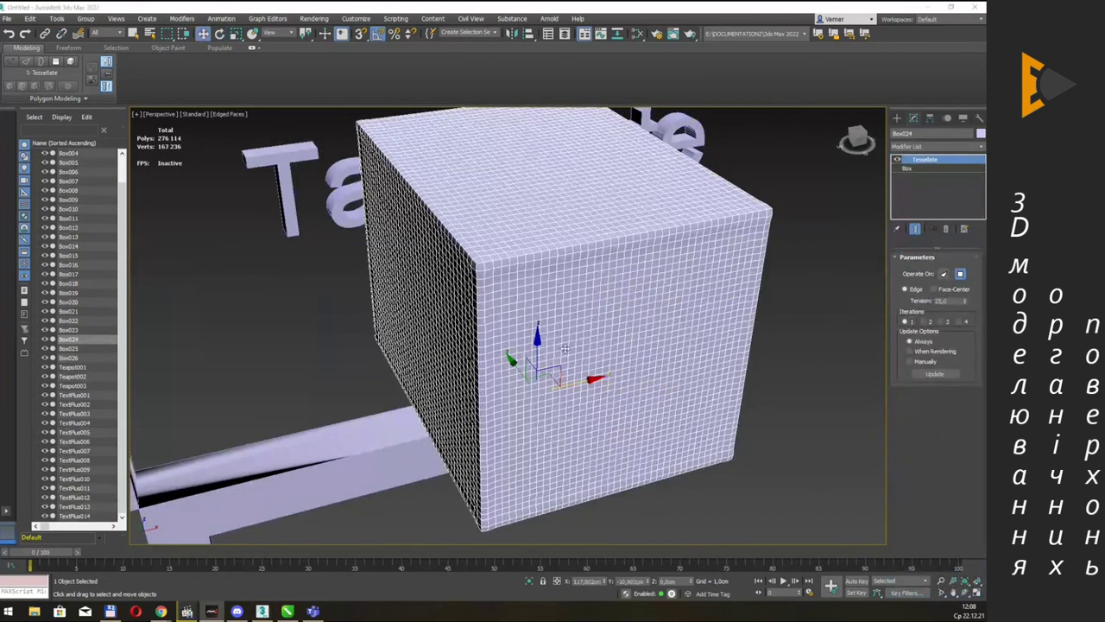
scroll(694, 251, down, 3)
alt+middle_drag(694, 251, 715, 239)
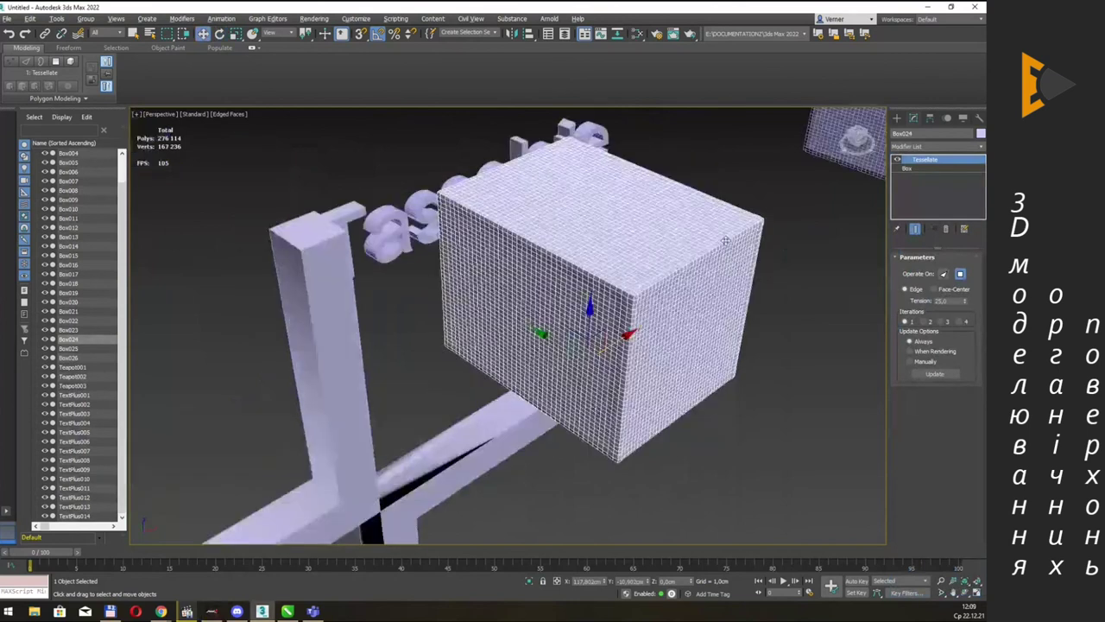
scroll(715, 238, down, 3)
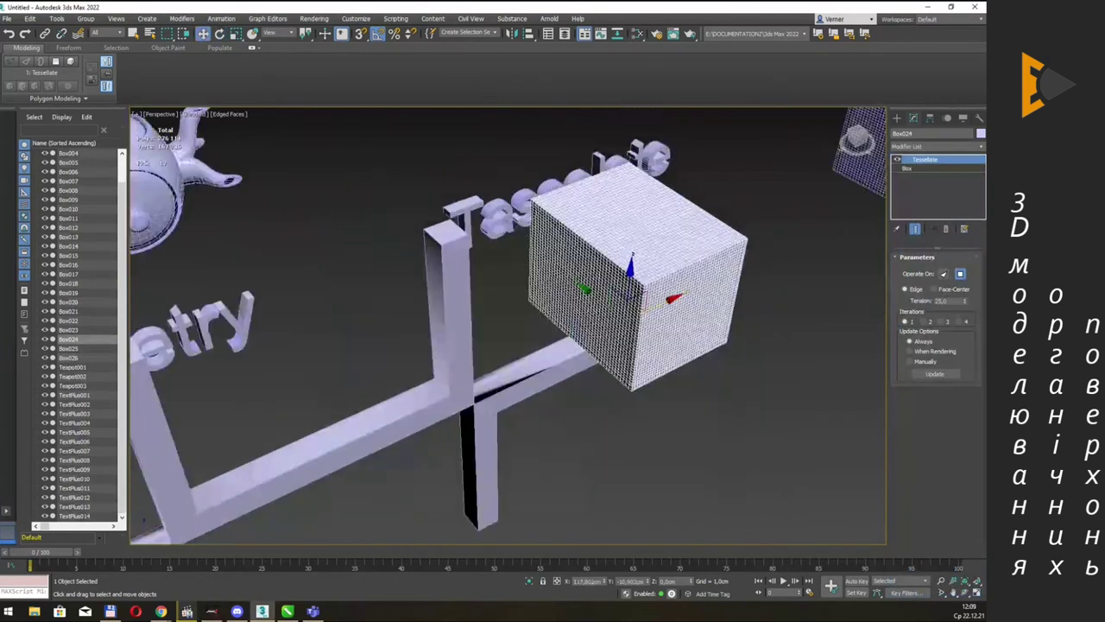
click(161, 611)
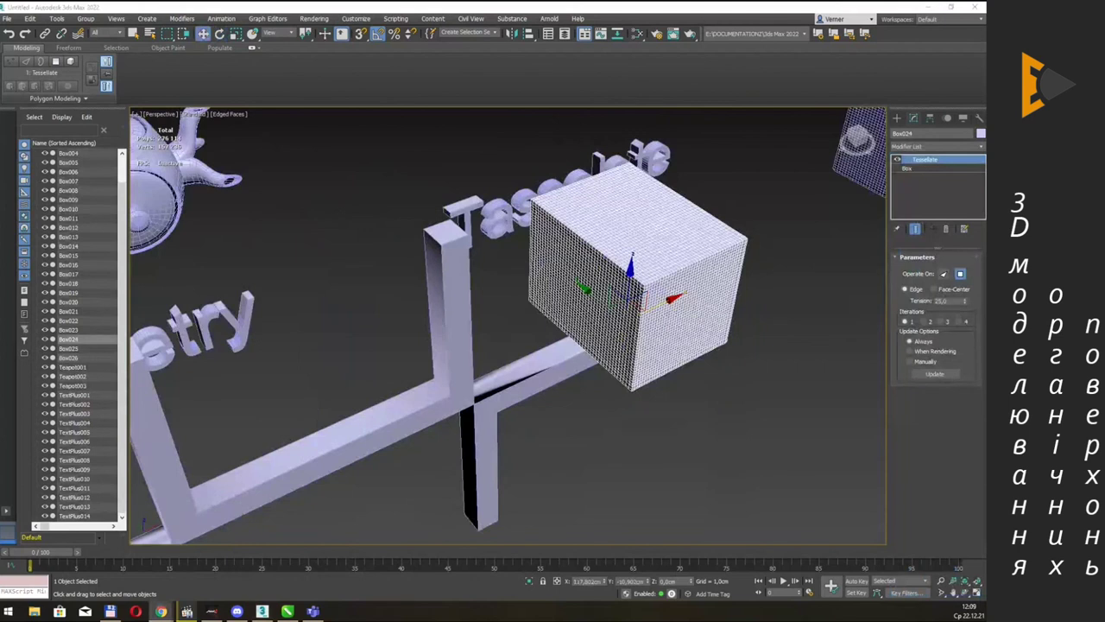
mouse_move(736, 226)
alt+middle_down()
mouse_move(605, 325)
mouse_move(554, 299)
alt+middle_up()
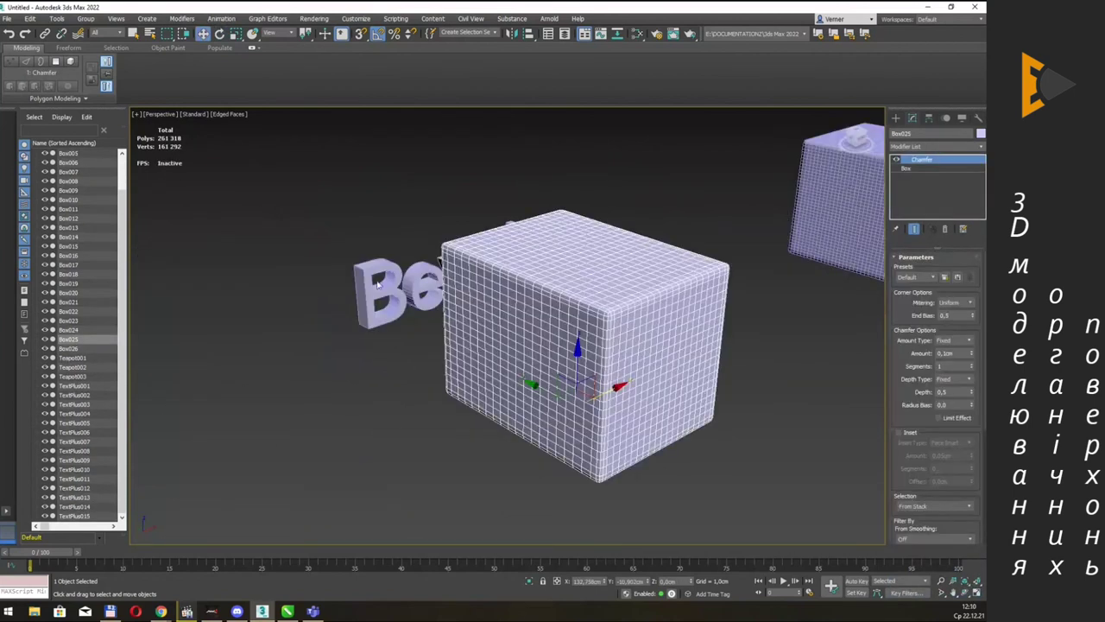
Change the TextPlus015 label text from 'Bevel' to 'Chamfer'.
click(380, 285)
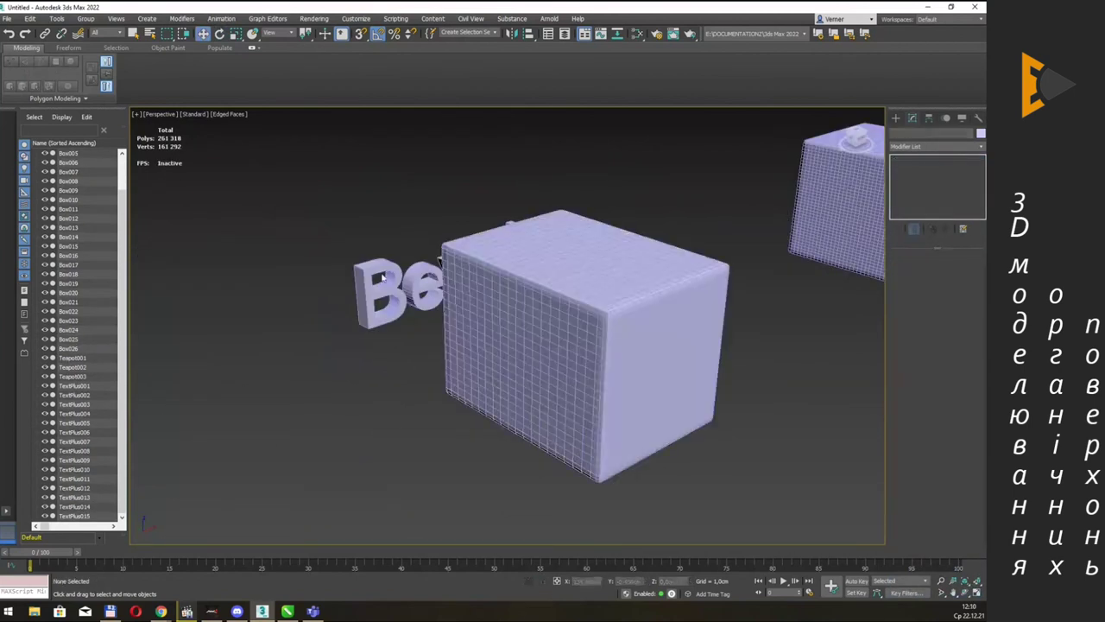
click(399, 292)
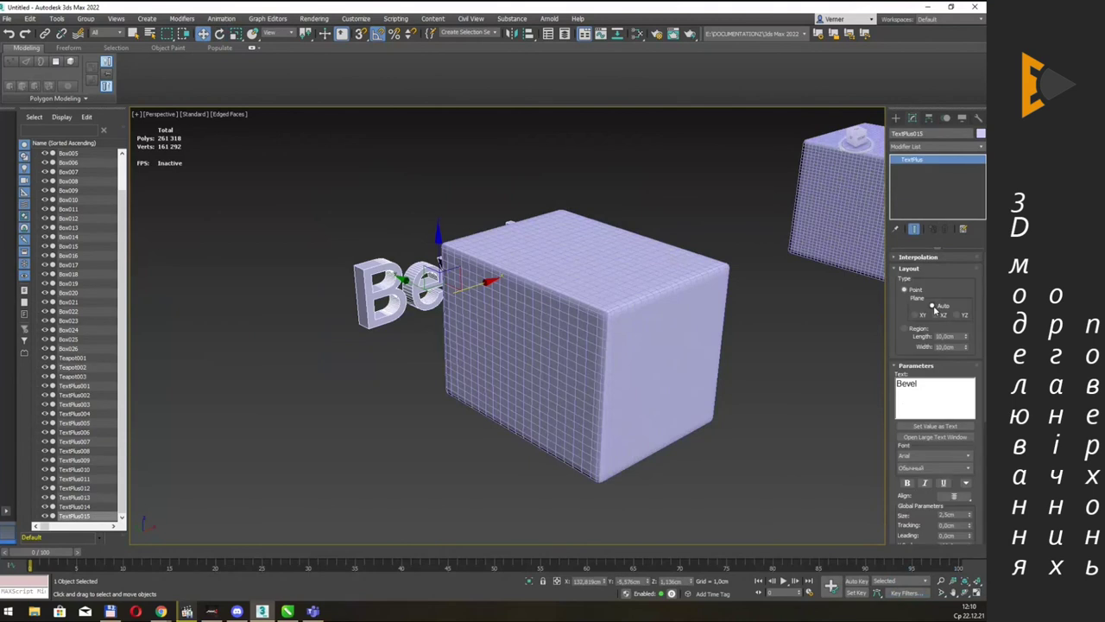
key(ctrl+a)
text(Chamfer)
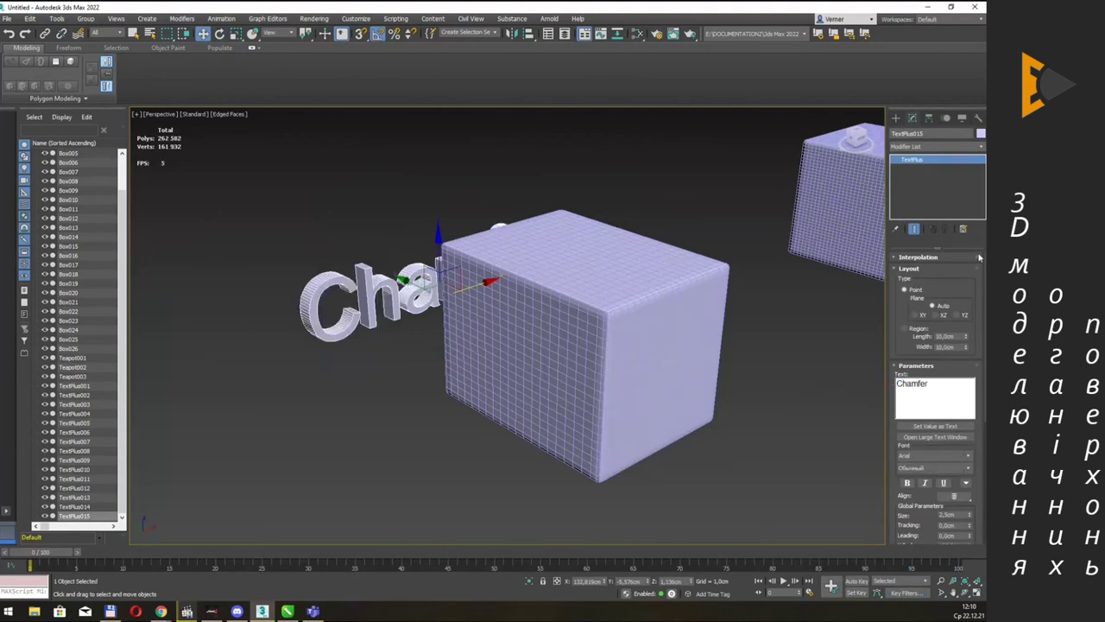
Select Box025 and orbit around it to inspect the chamfer.
click(636, 267)
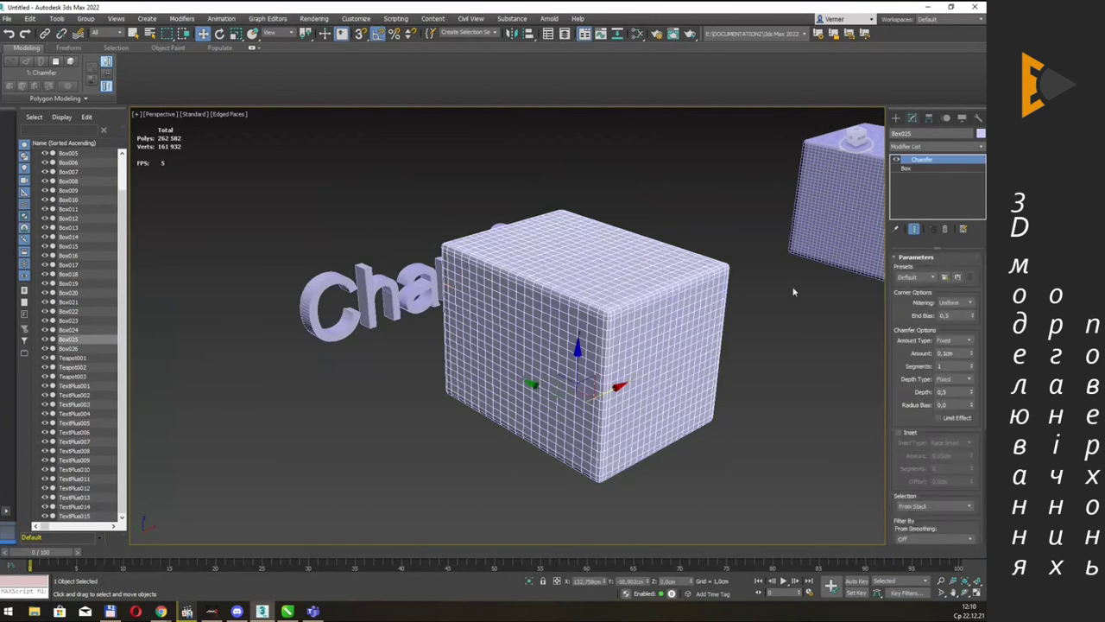
alt+middle_drag(715, 259, 633, 303)
scroll(633, 303, up, 3)
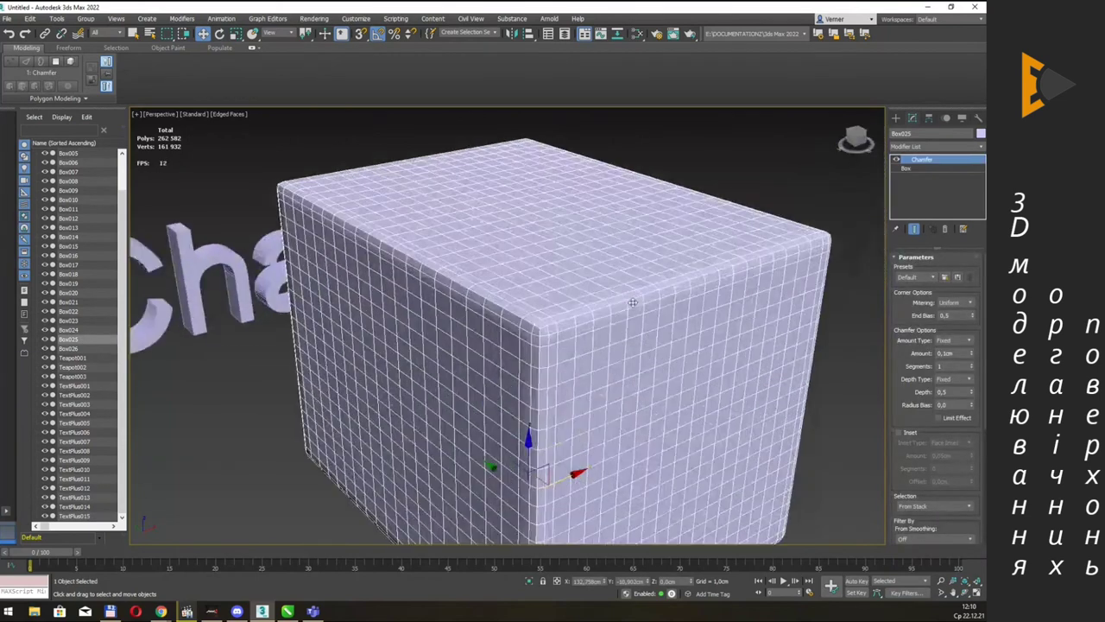
key(shift+z)
key(shift+z)
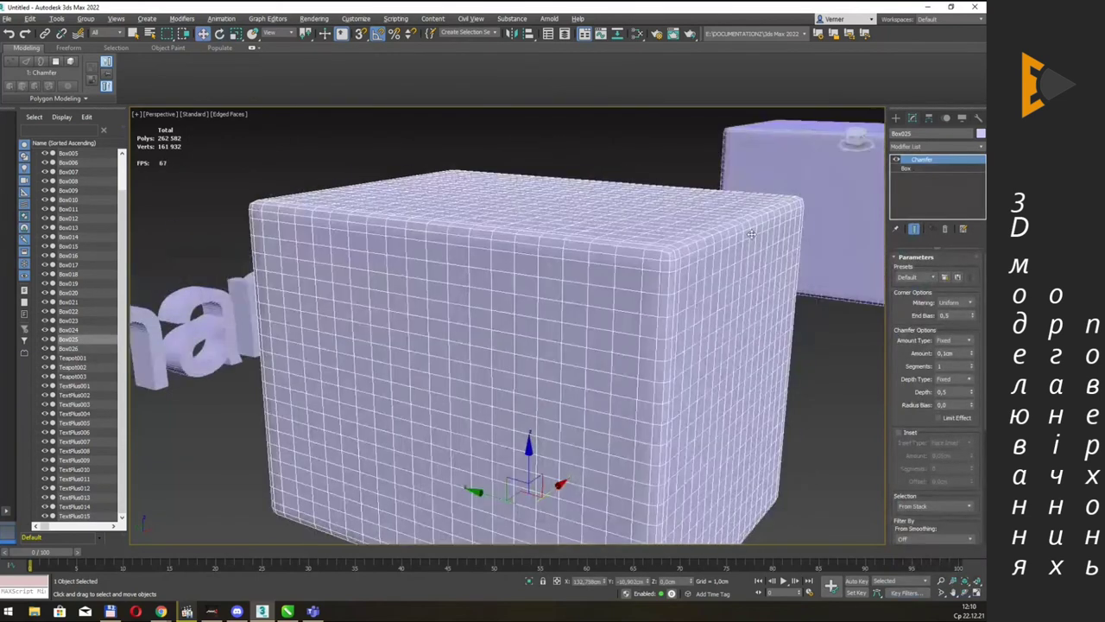
key(shift+z)
key(shift+z)
key(shift+z)
key(shift+z)
key(shift+z)
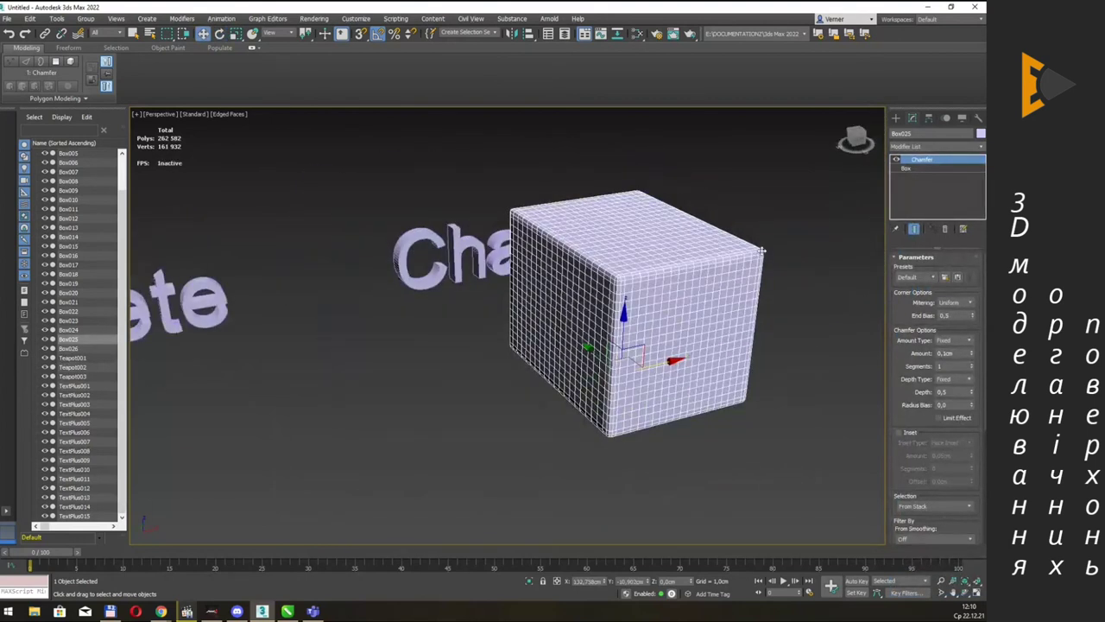
key(shift+z)
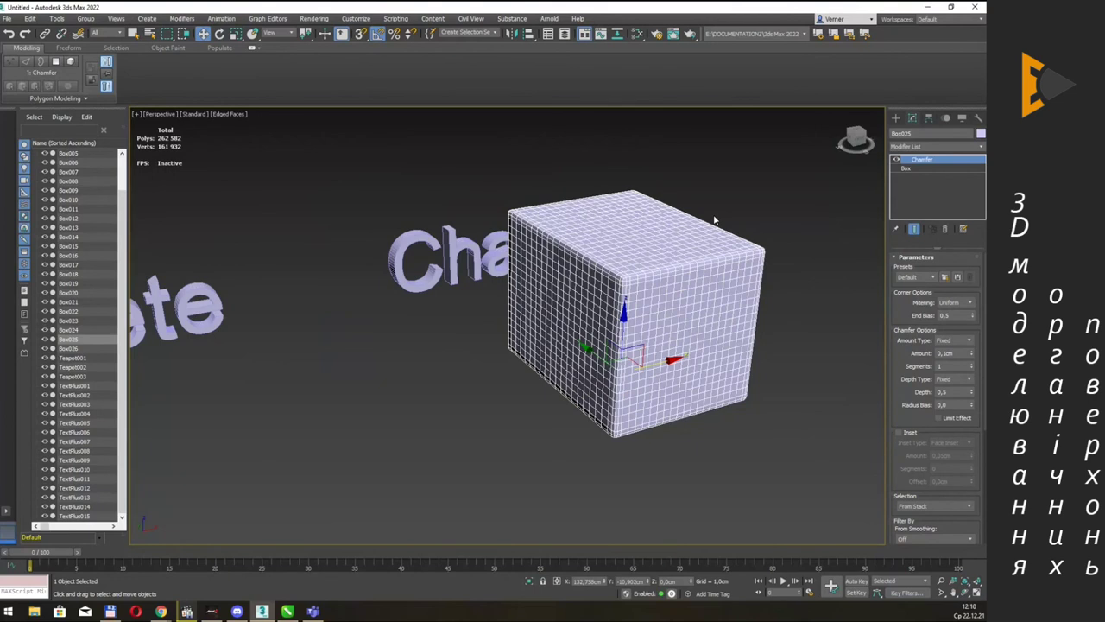
key(alt+Tab)
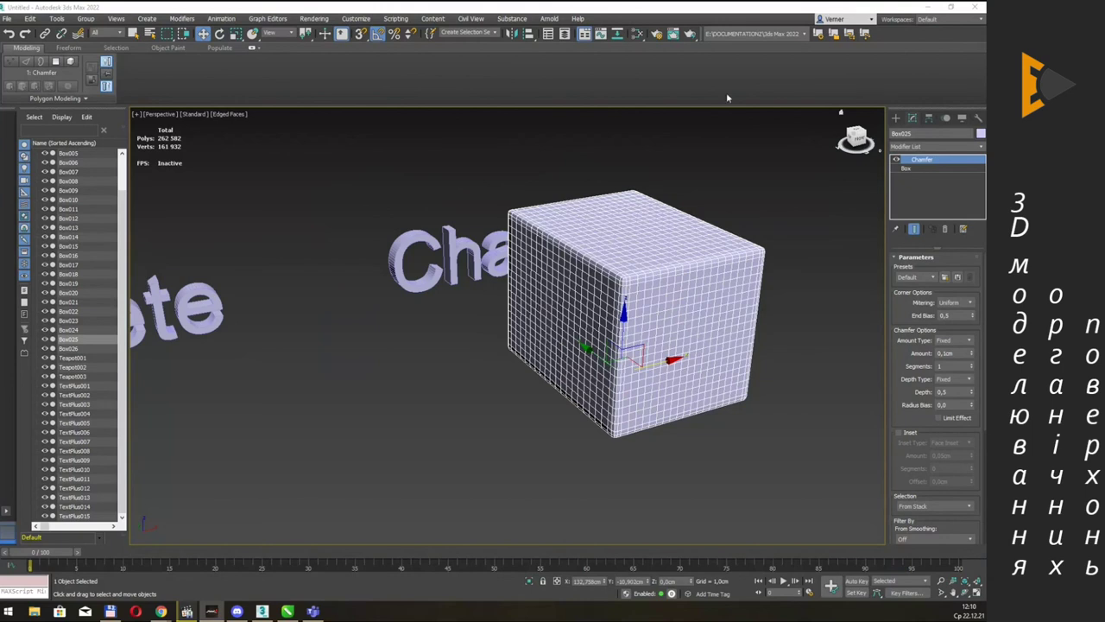
alt+middle_drag(741, 197, 748, 206)
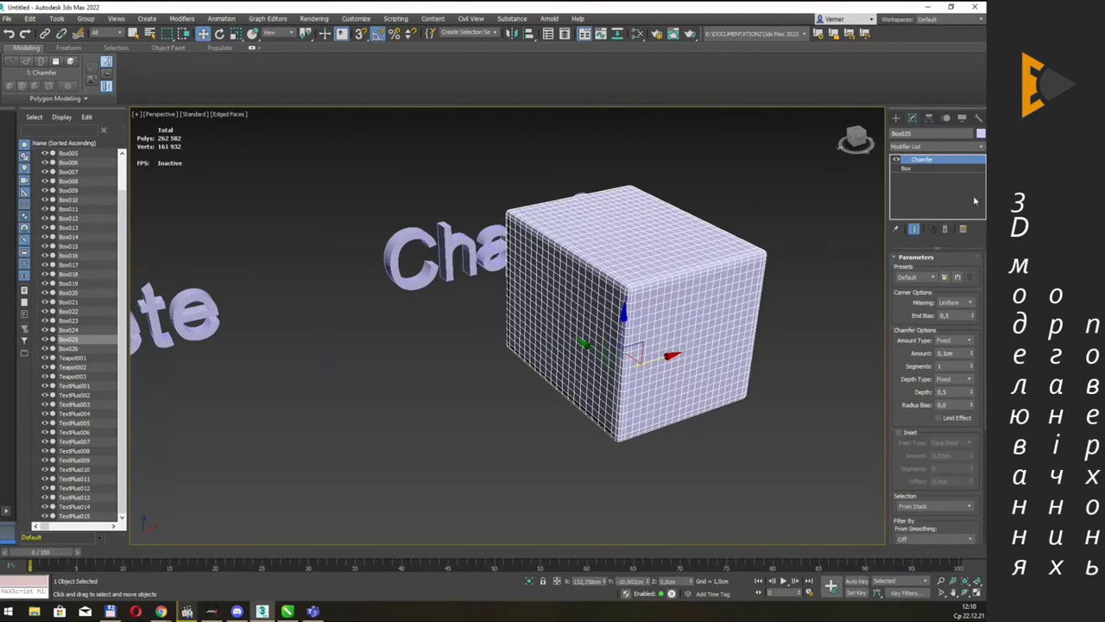
Remove Box025's Chamfer modifier, convert it to Editable Poly and select its top polygons.
click(945, 229)
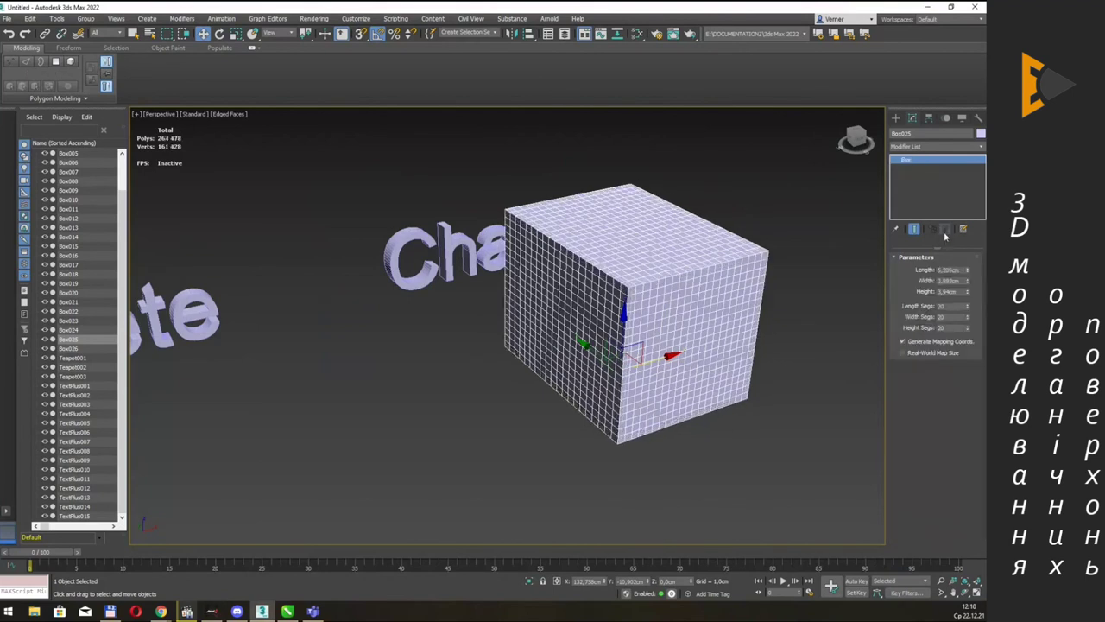
right_click(627, 238)
mouse_move(656, 341)
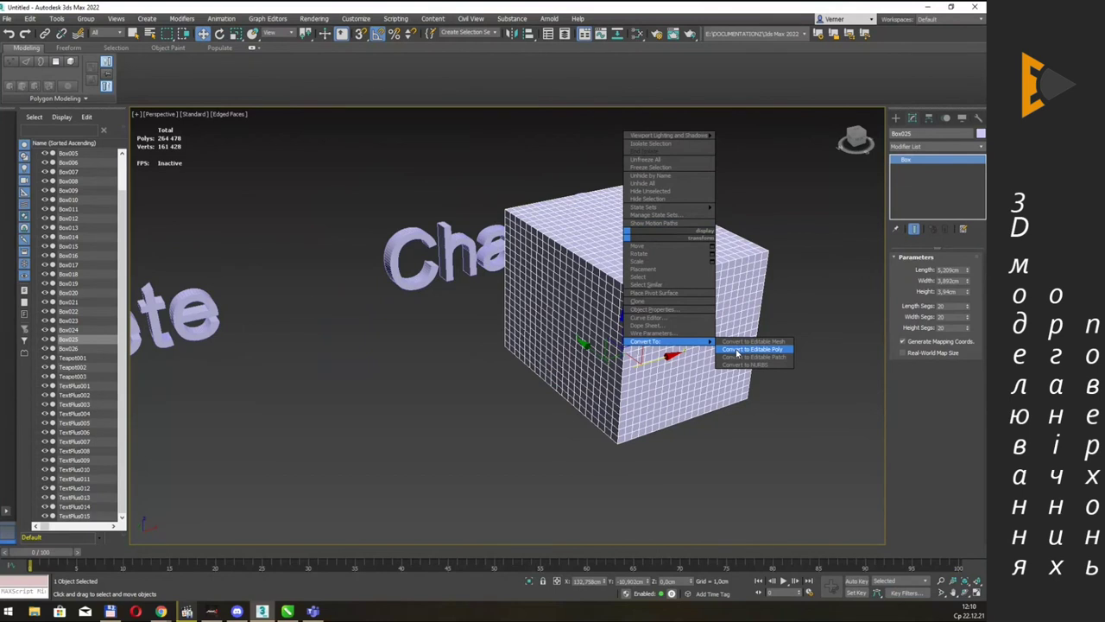
click(736, 352)
click(947, 270)
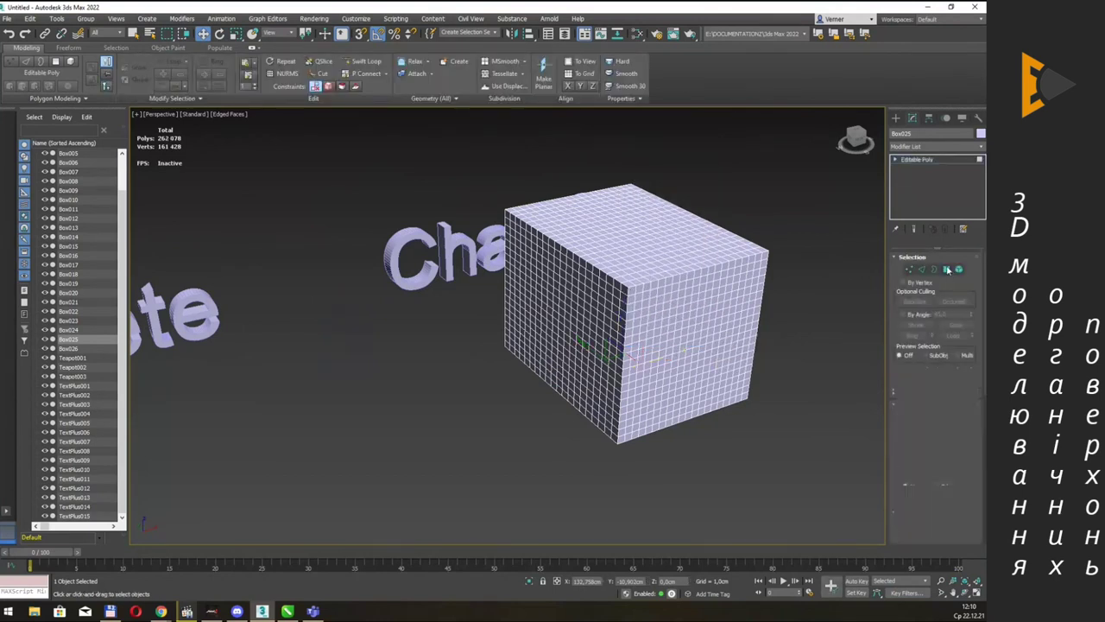
alt+middle_drag(622, 216, 558, 210)
drag(486, 197, 801, 252)
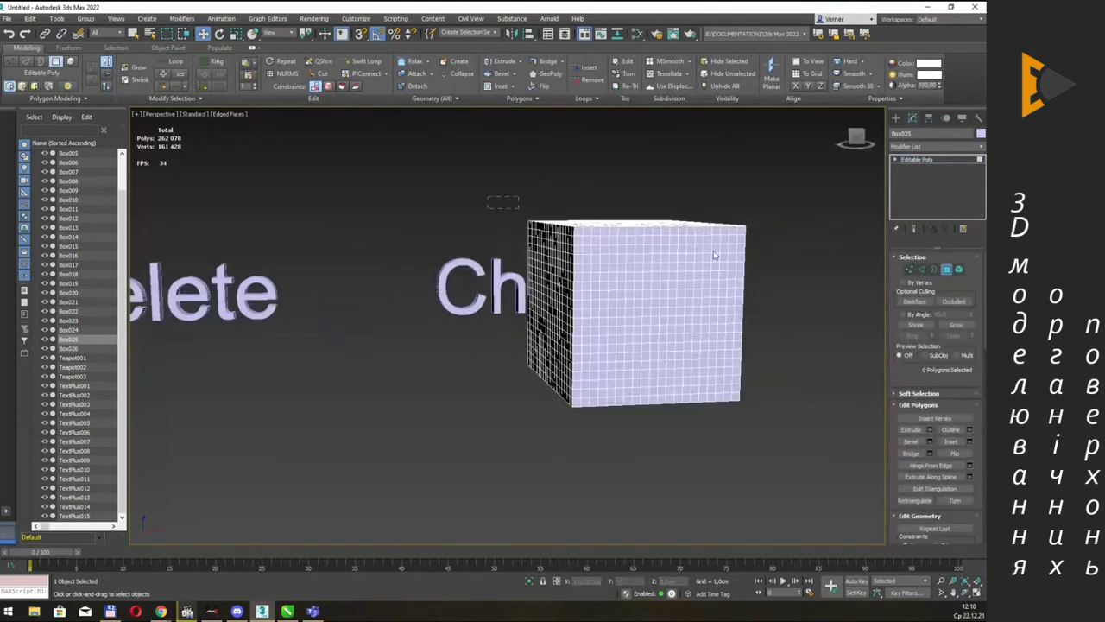
alt+middle_drag(788, 188, 791, 227)
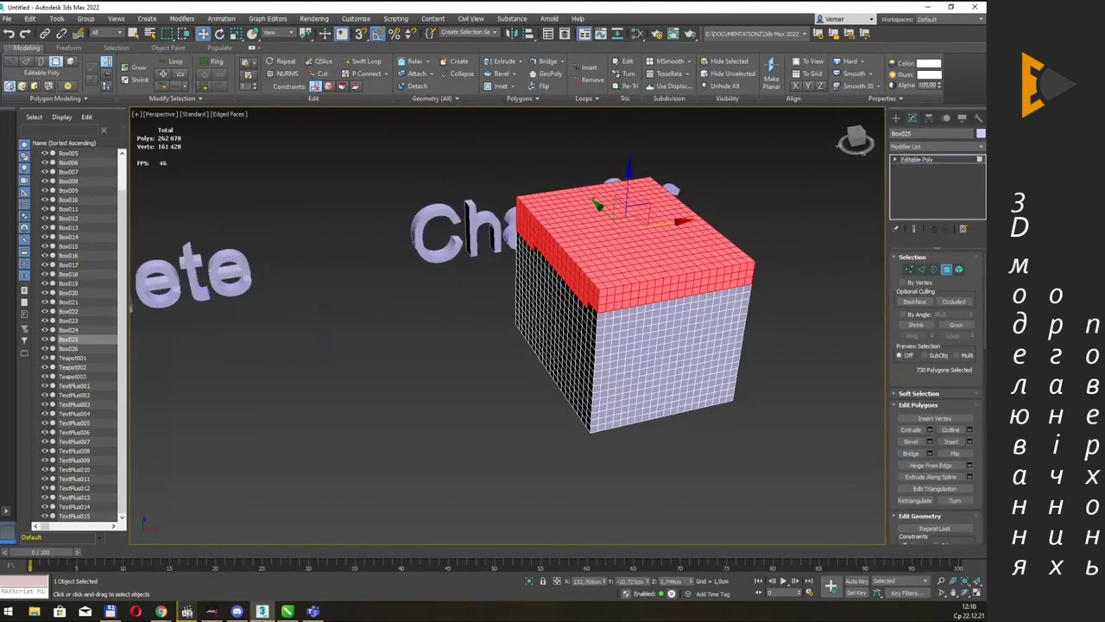
Add a Chamfer modifier over the top polygon selection and inspect the chamfered top.
click(980, 153)
text(ch)
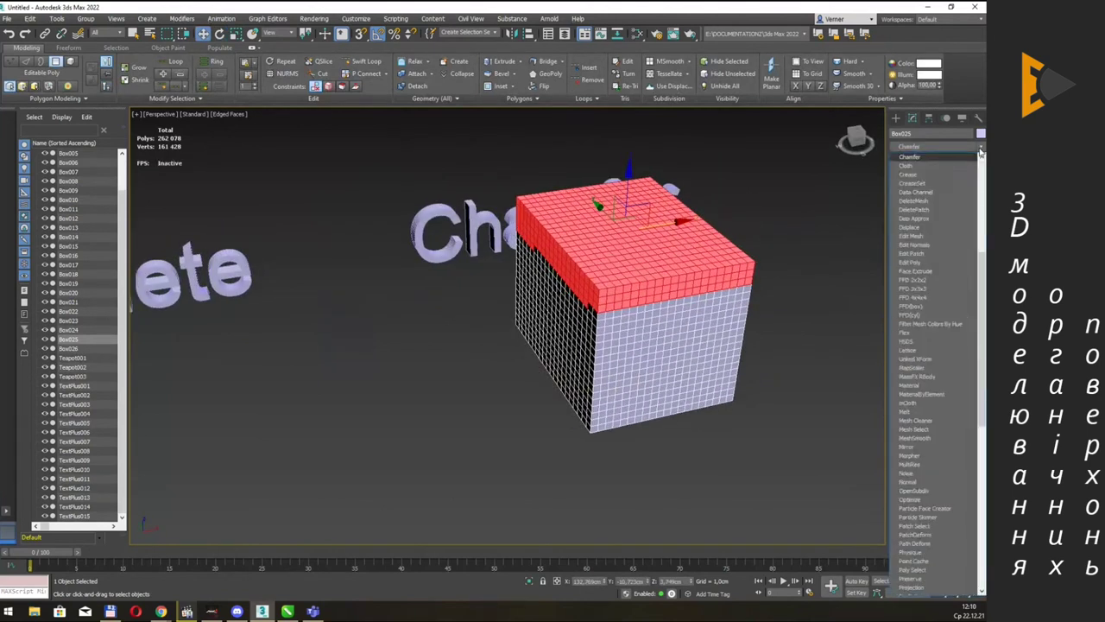
key(Return)
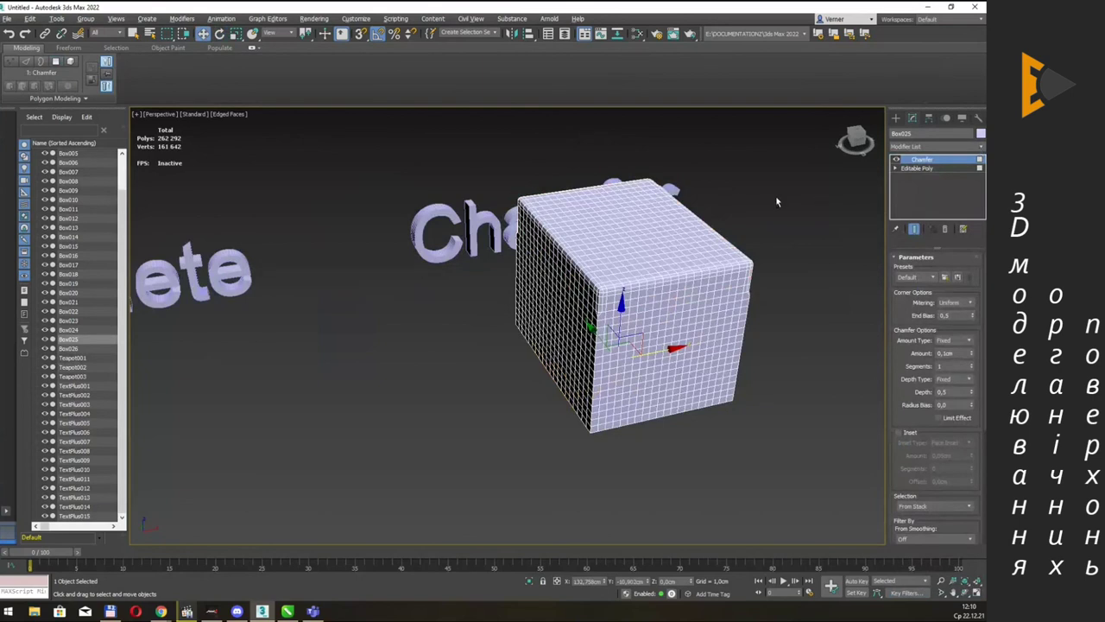
scroll(595, 227, up, 3)
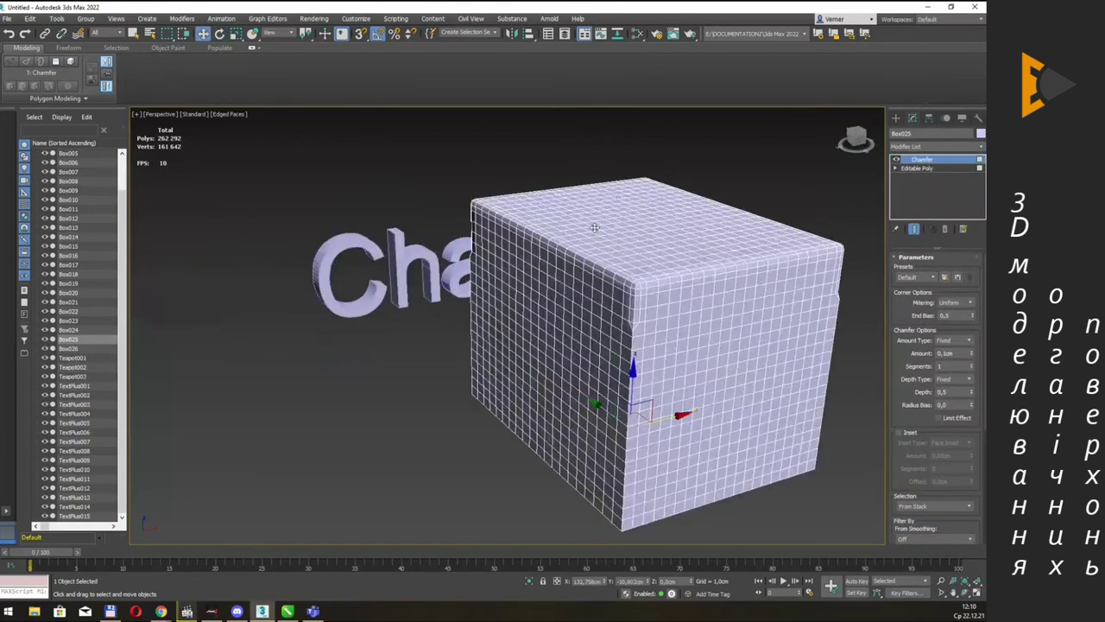
scroll(594, 227, up, 2)
scroll(594, 228, down, 5)
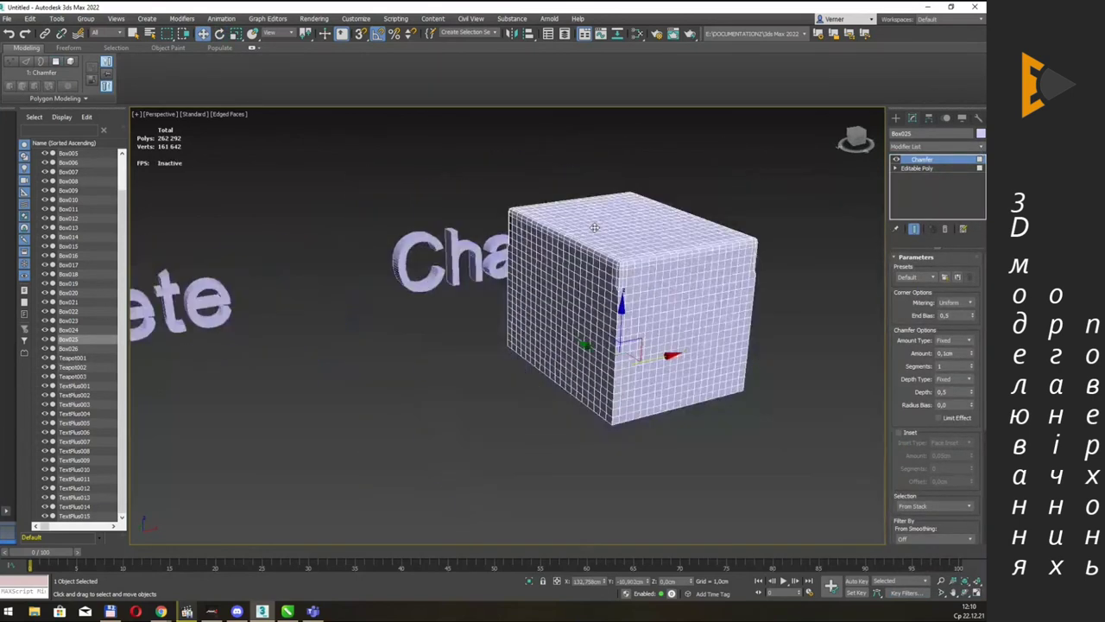
alt+middle_drag(594, 227, 619, 212)
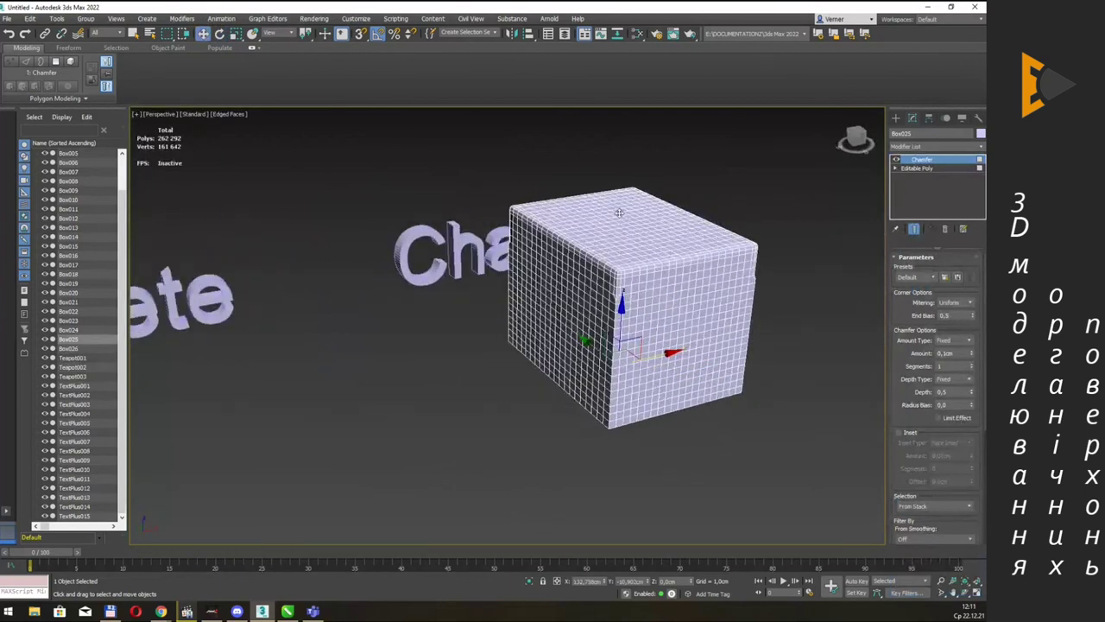
alt+middle_drag(686, 190, 682, 196)
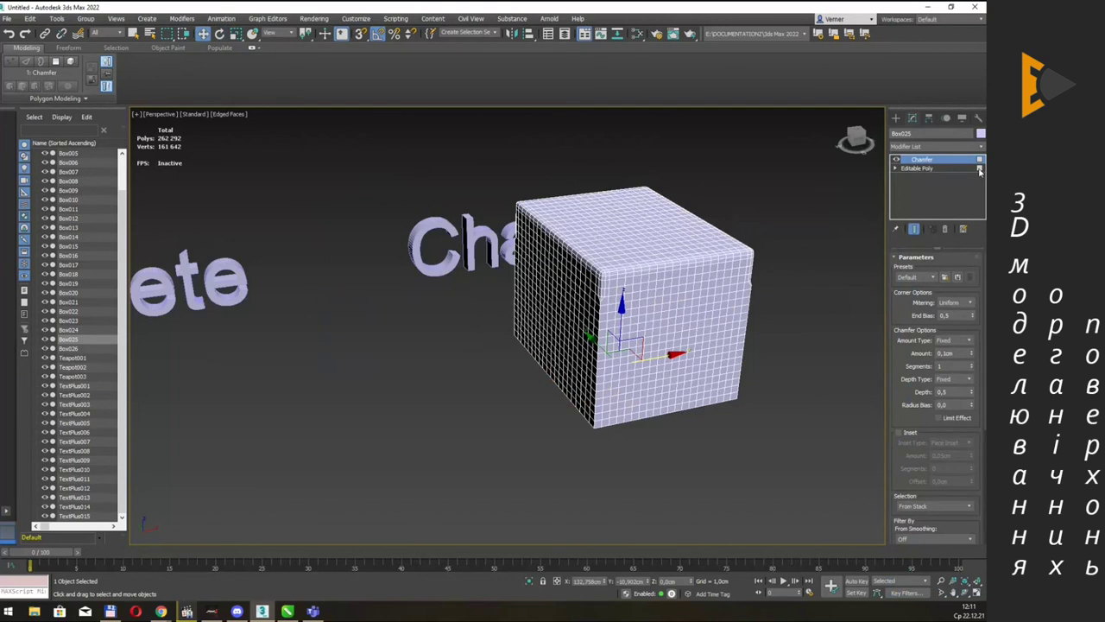
click(960, 169)
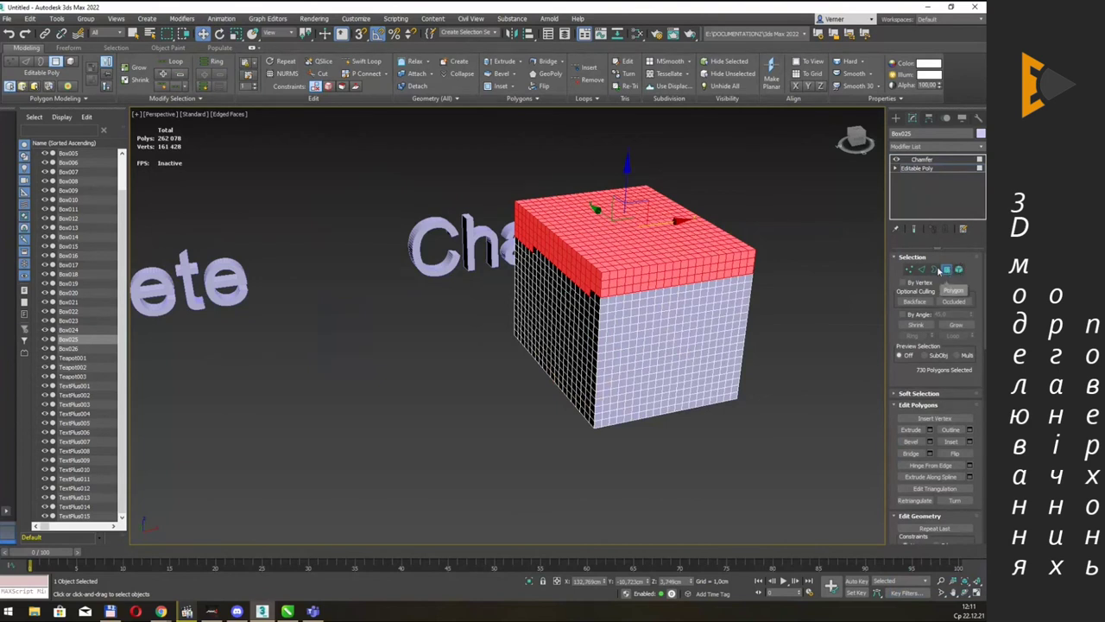
Select the edges, then the vertices, across the cube's top in Editable Poly.
click(923, 269)
drag(488, 179, 781, 277)
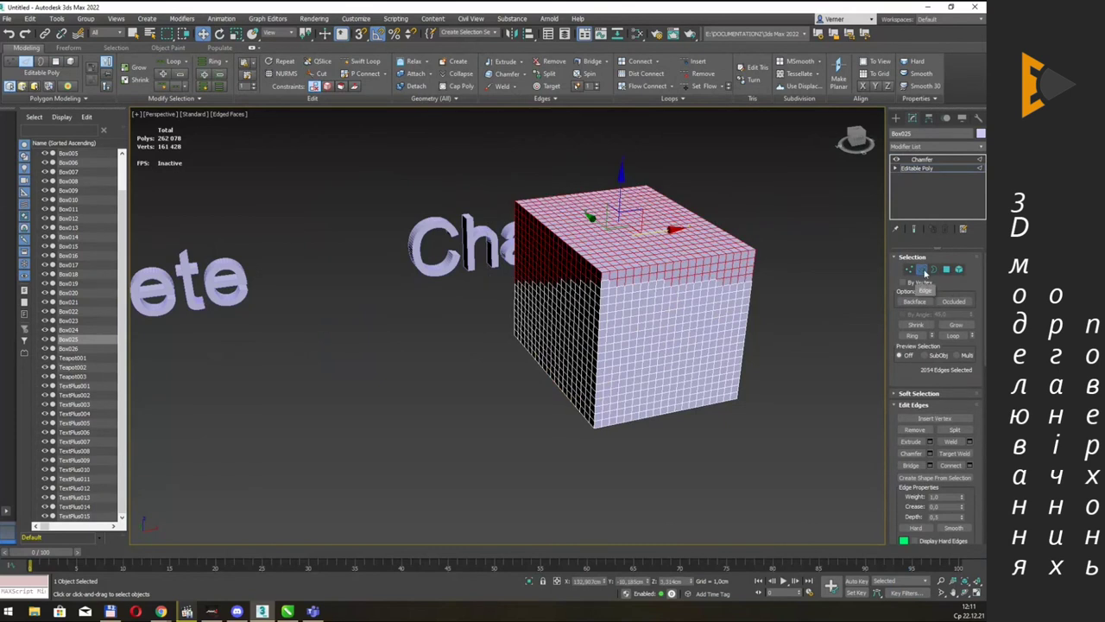
click(910, 270)
drag(492, 180, 774, 274)
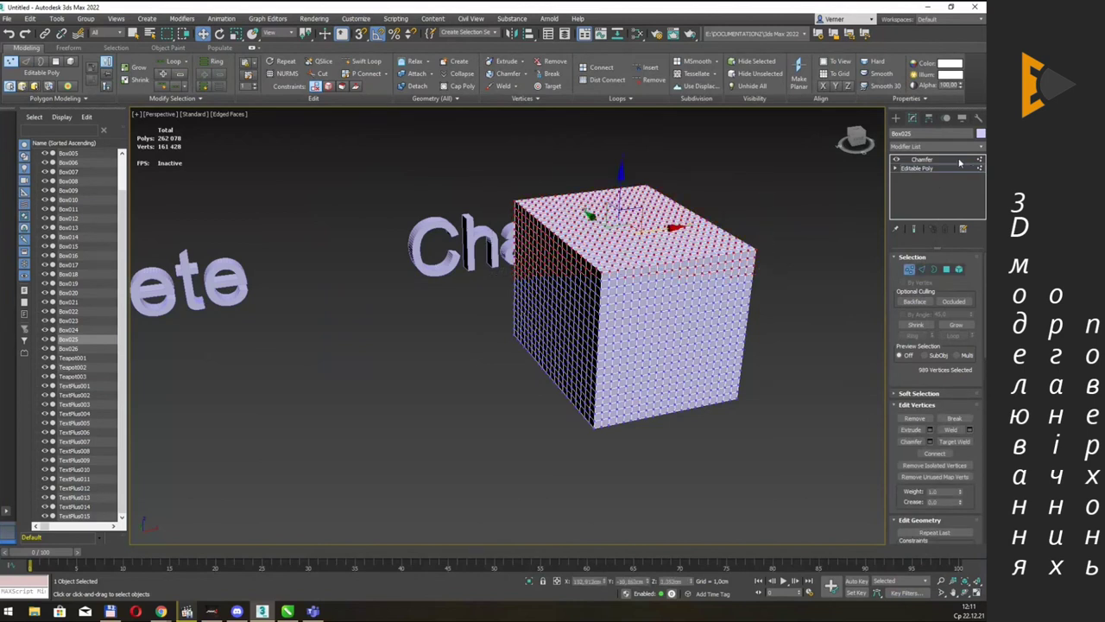
click(959, 161)
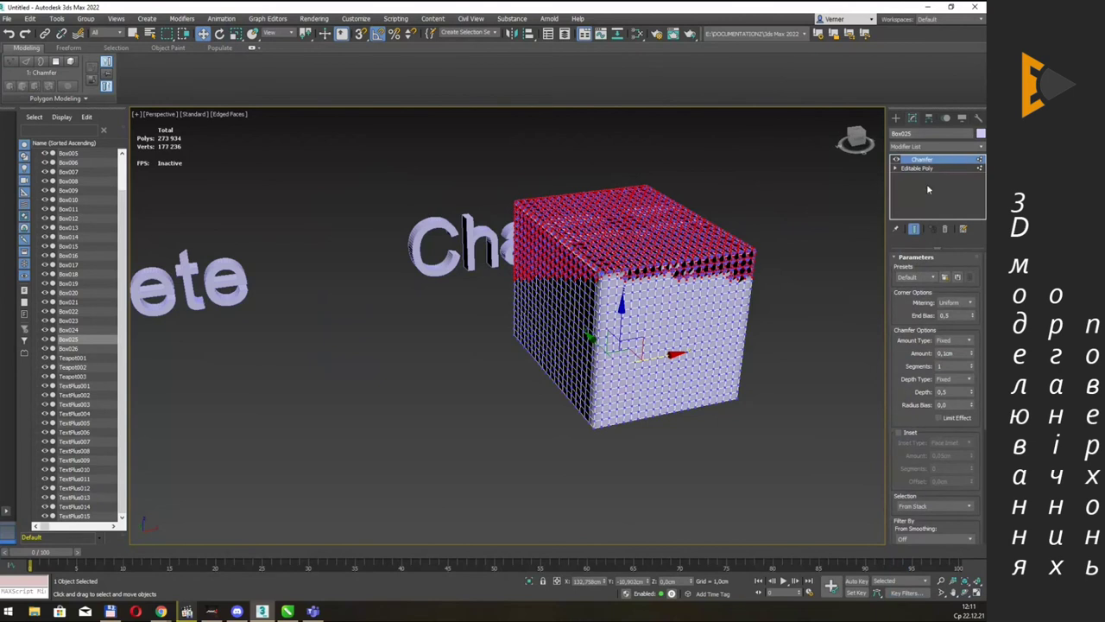
Recheck the polygon selection, return to the Chamfer modifier and zoom out to the labelled row.
click(767, 200)
mouse_move(749, 209)
alt+middle_down()
mouse_move(679, 187)
mouse_move(721, 216)
alt+middle_up()
click(721, 216)
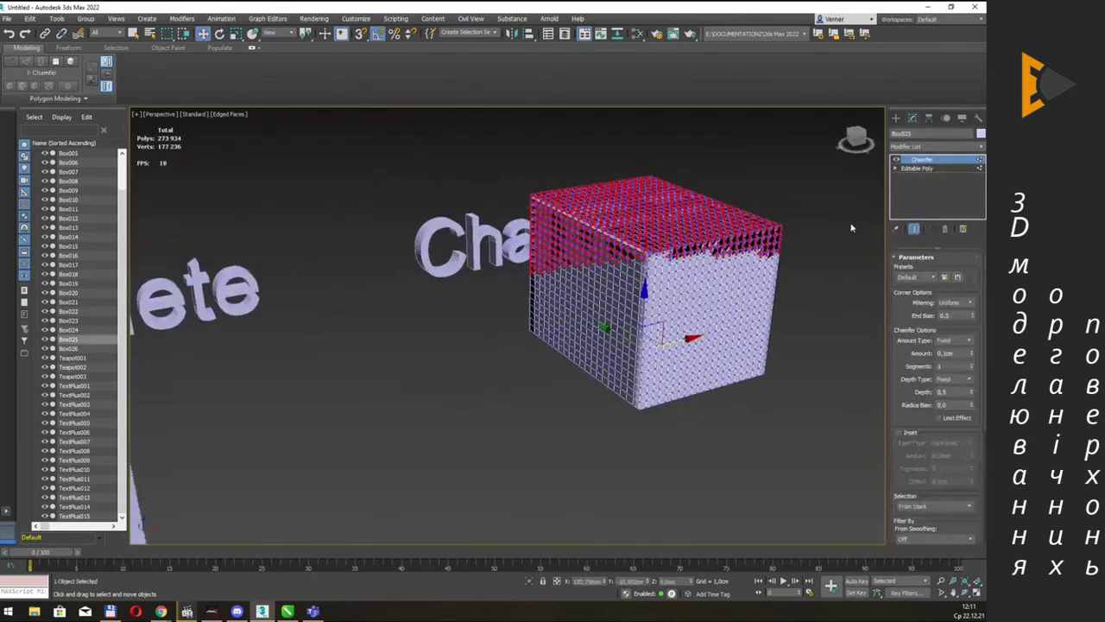
click(980, 161)
click(950, 169)
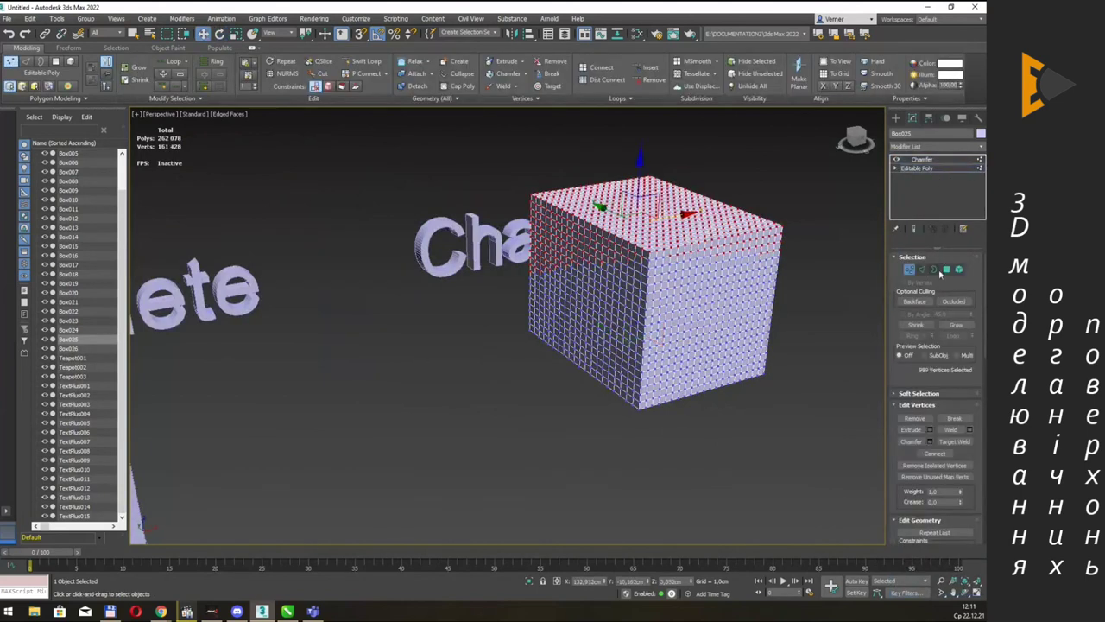
ctrl+click(946, 270)
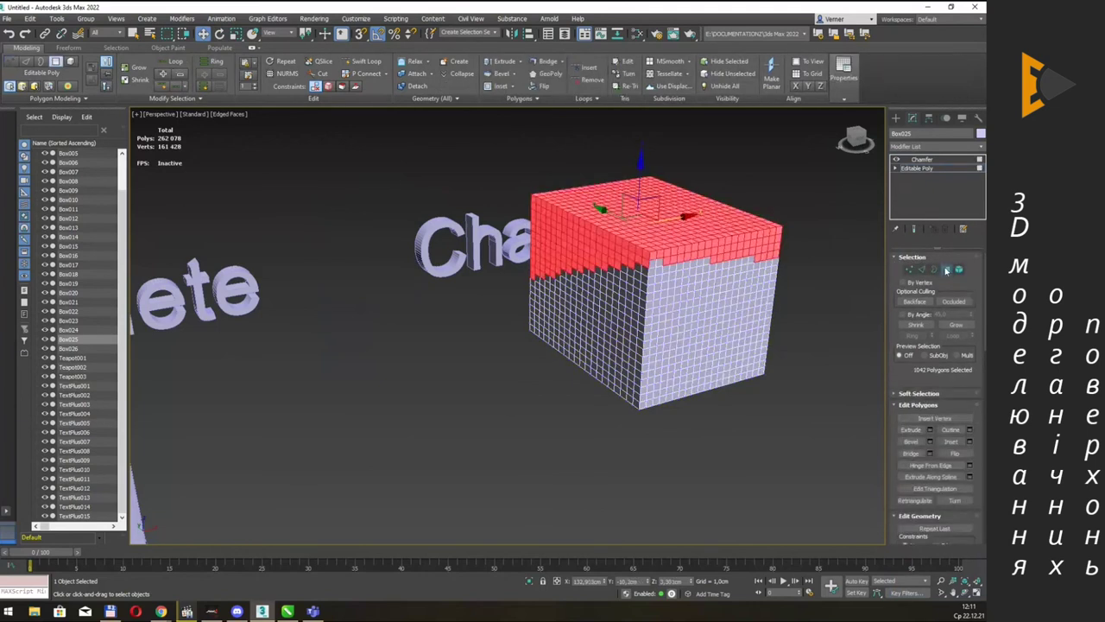
click(921, 159)
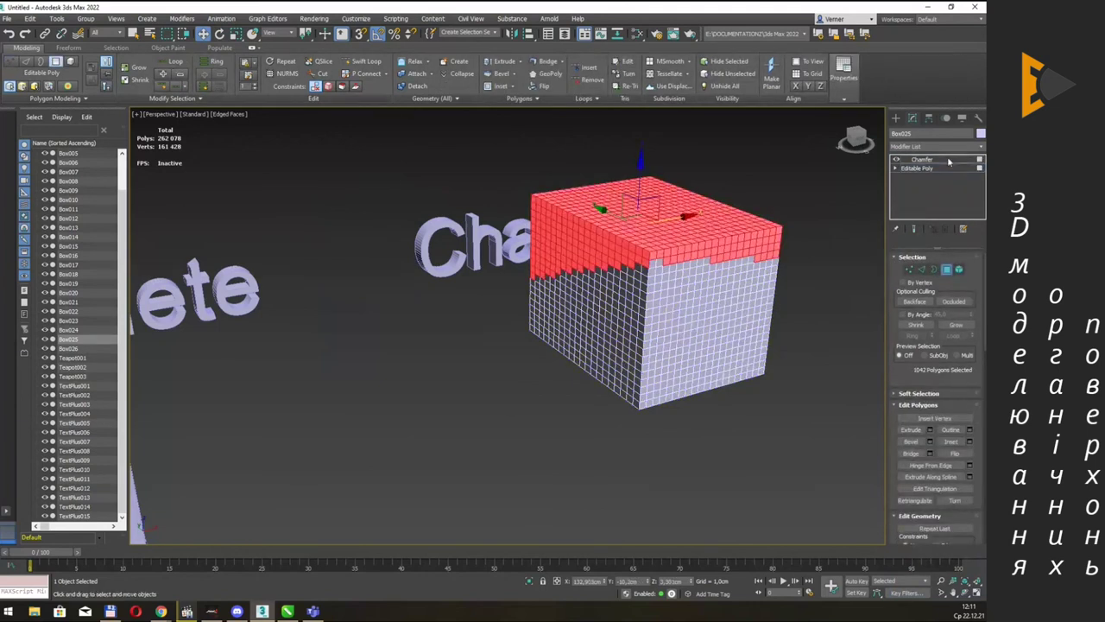
mouse_move(846, 182)
alt+middle_down()
mouse_move(734, 175)
mouse_move(749, 228)
mouse_move(688, 218)
mouse_move(796, 207)
mouse_move(693, 257)
alt+middle_up()
scroll(725, 174, down, 3)
scroll(765, 215, down, 2)
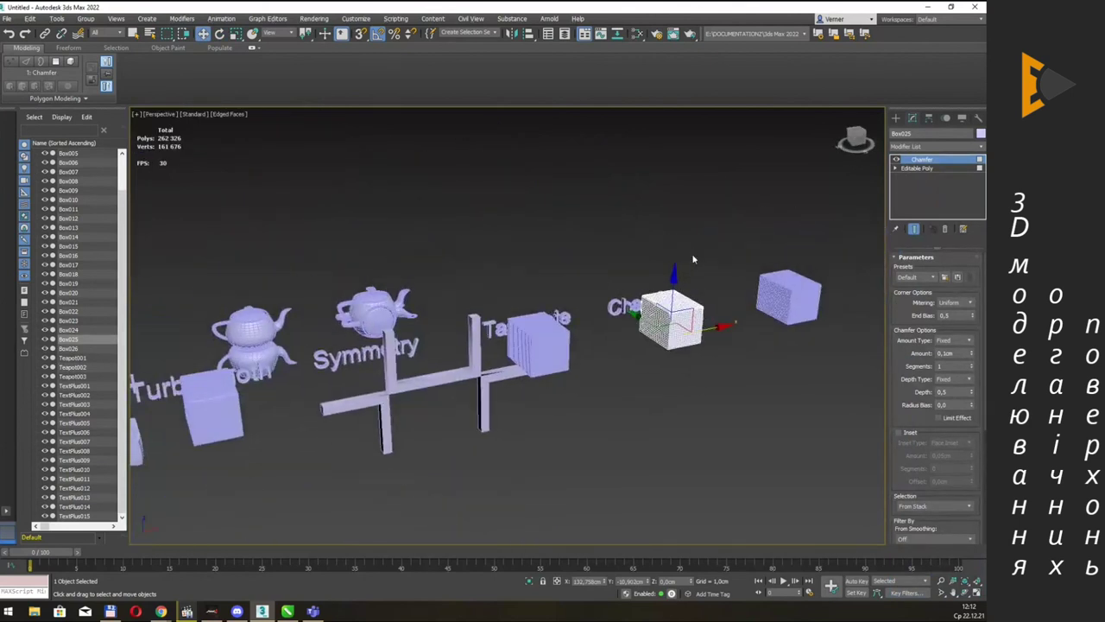
Delete Box026, the TurboSmoothed cube beyond the chamfered Box025.
click(695, 238)
alt+middle_drag(696, 242, 690, 241)
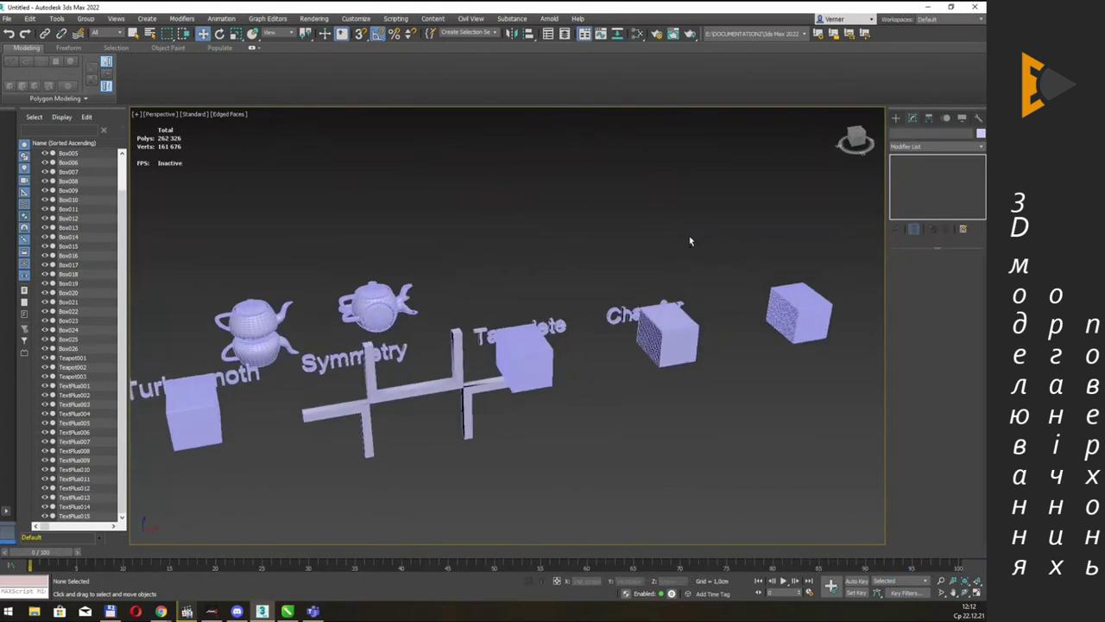
scroll(689, 238, down, 4)
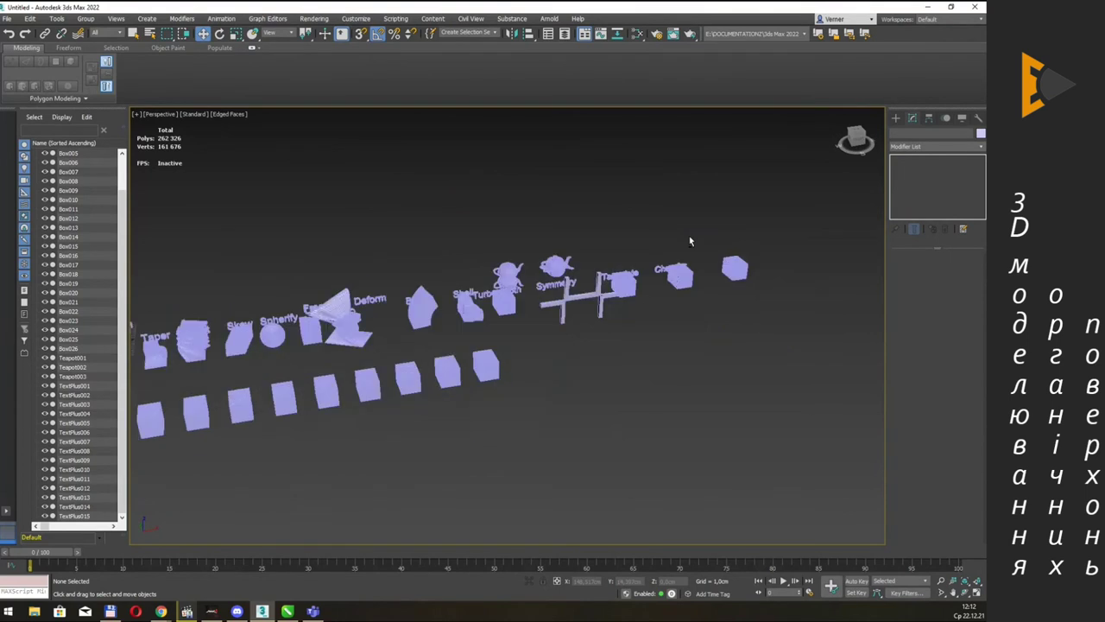
click(735, 267)
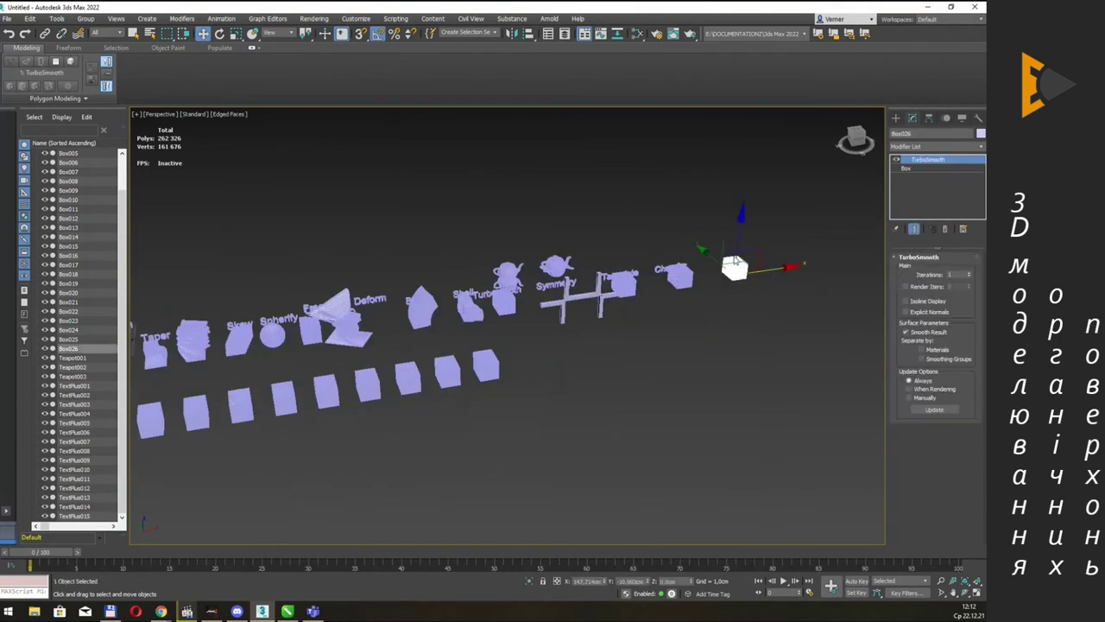
key(Delete)
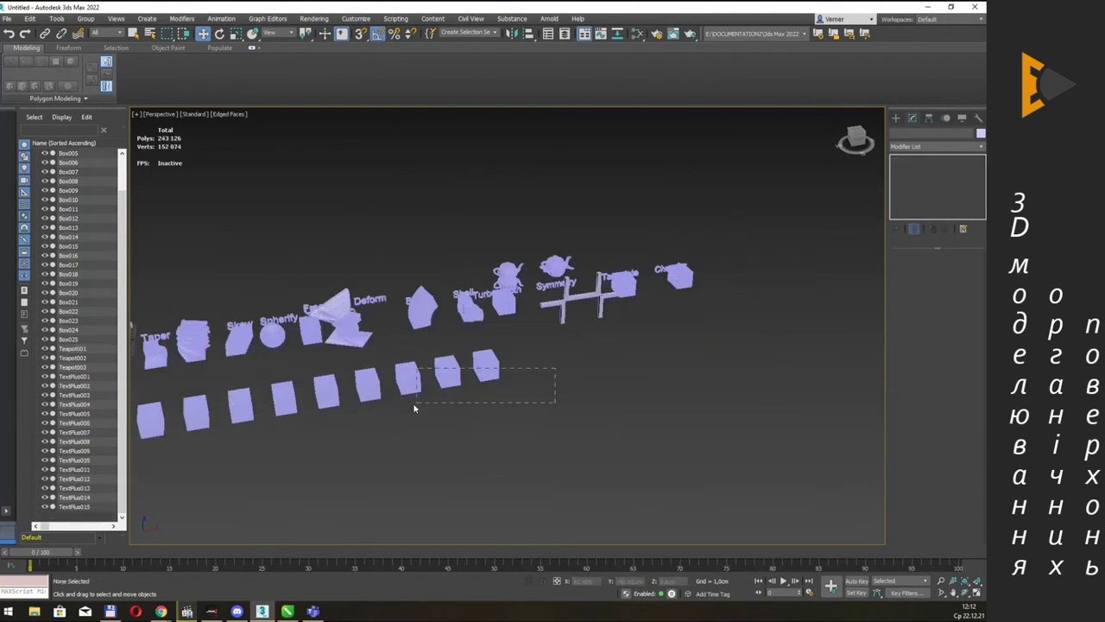
Clone the four rightmost boxes of the second row as four copies placed further right.
drag(413, 402, 357, 421)
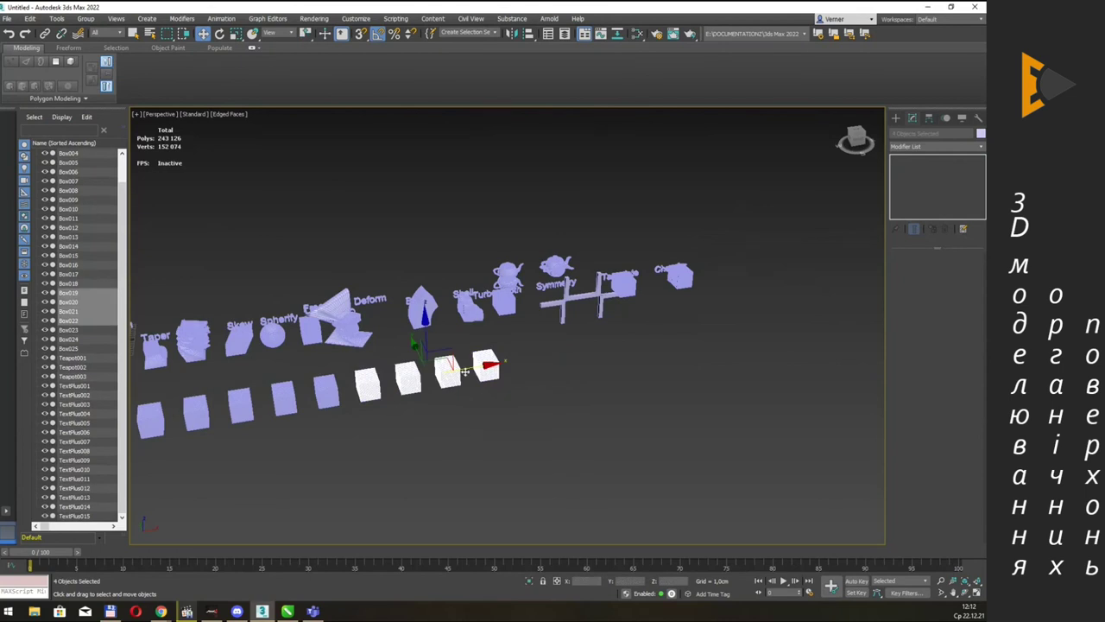
shift+drag(464, 371, 648, 350)
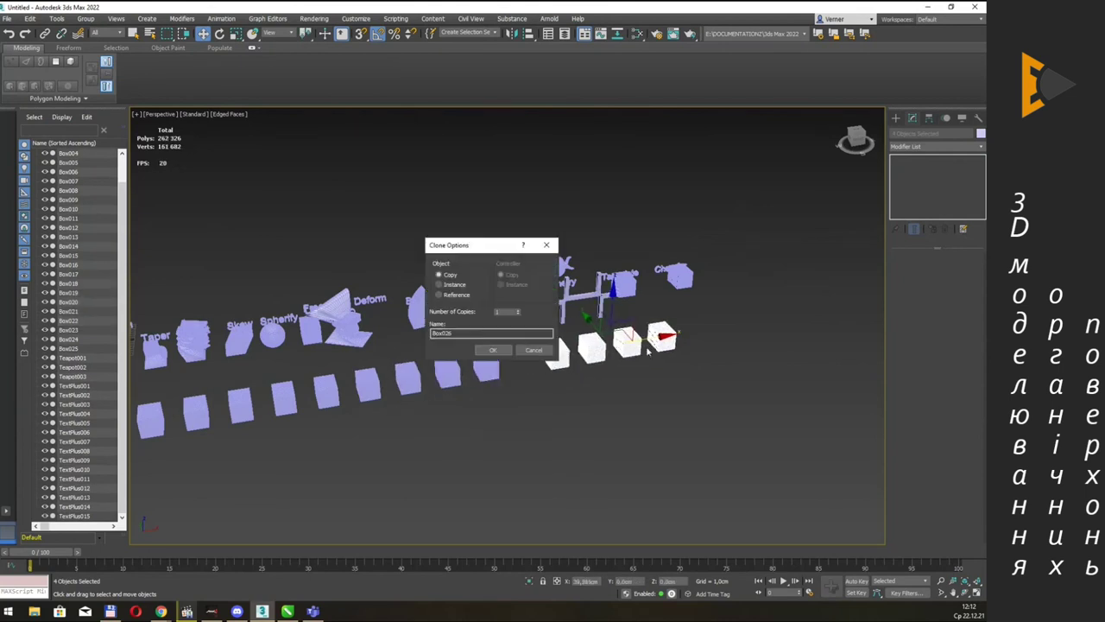
click(493, 350)
click(639, 184)
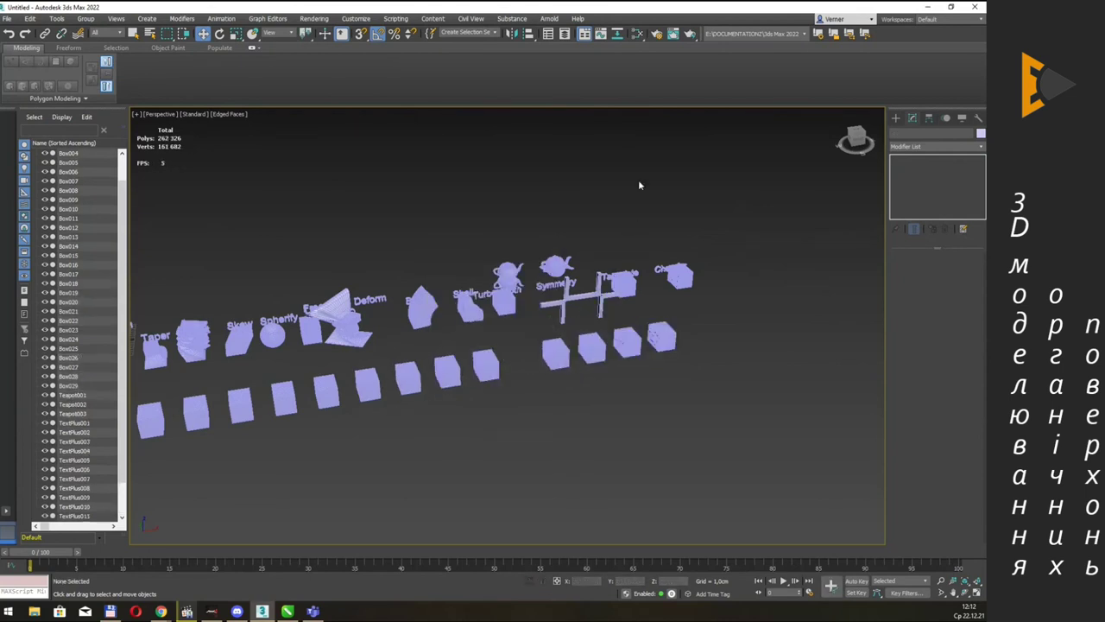
Move the new copied boxes along X so the extended row is evenly spaced.
click(665, 338)
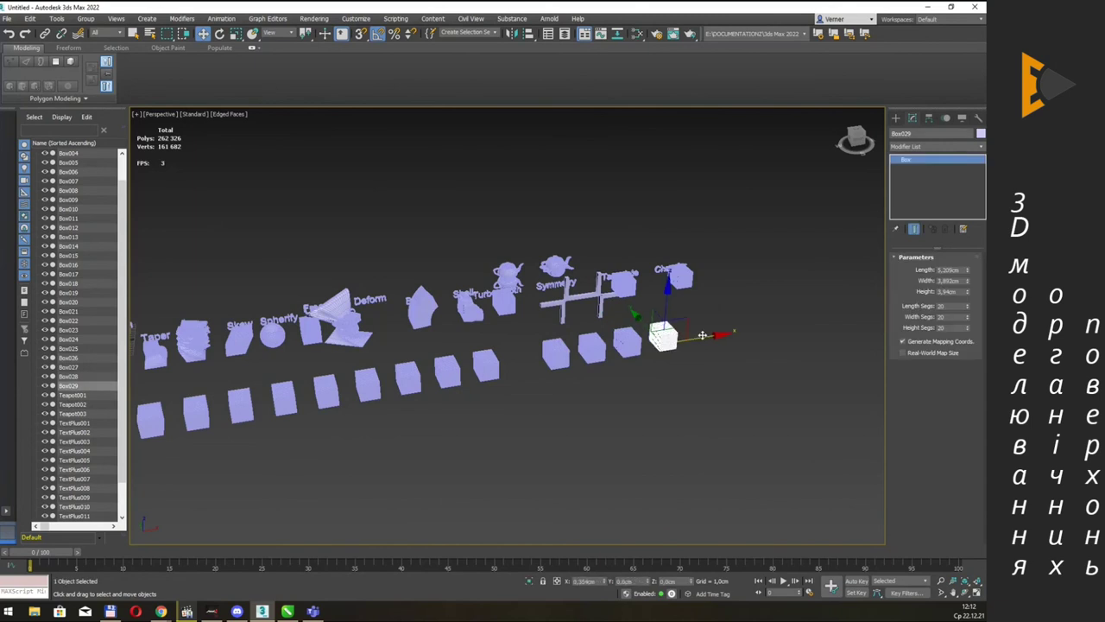
drag(702, 335, 757, 325)
click(627, 343)
mouse_move(661, 346)
mouse_down()
mouse_move(692, 344)
mouse_move(594, 349)
mouse_up()
click(592, 348)
click(561, 356)
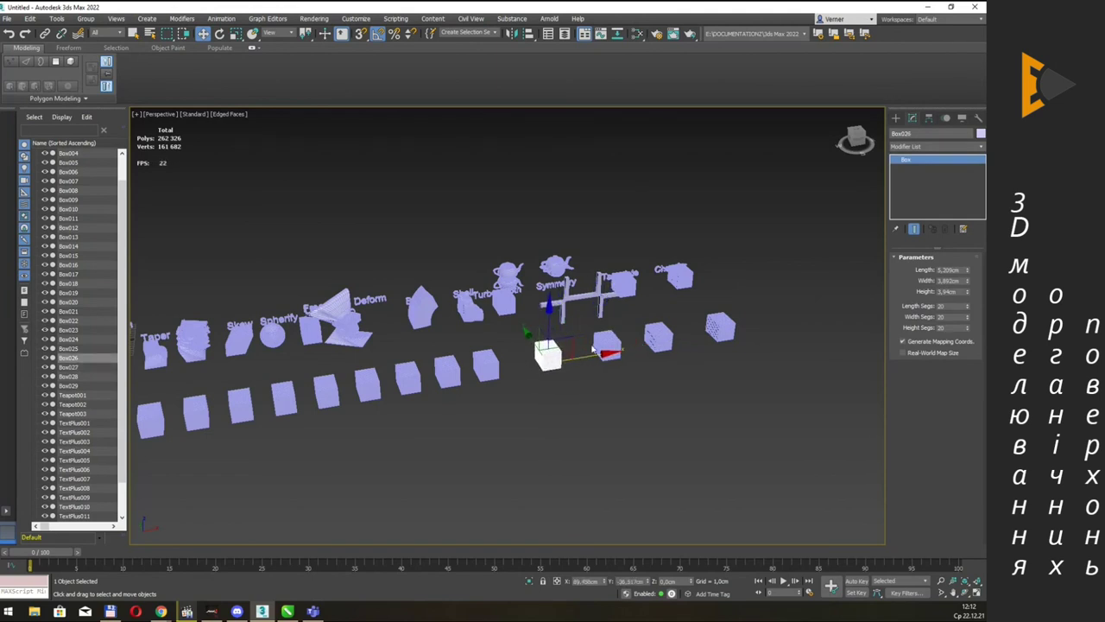
click(695, 201)
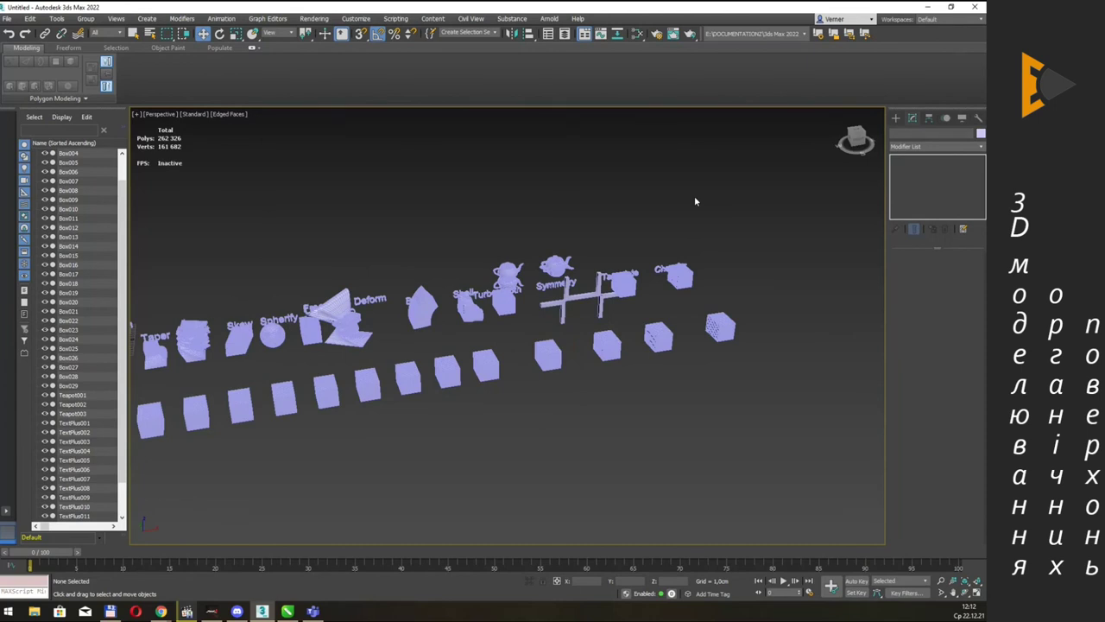
middle_drag(594, 195, 696, 208)
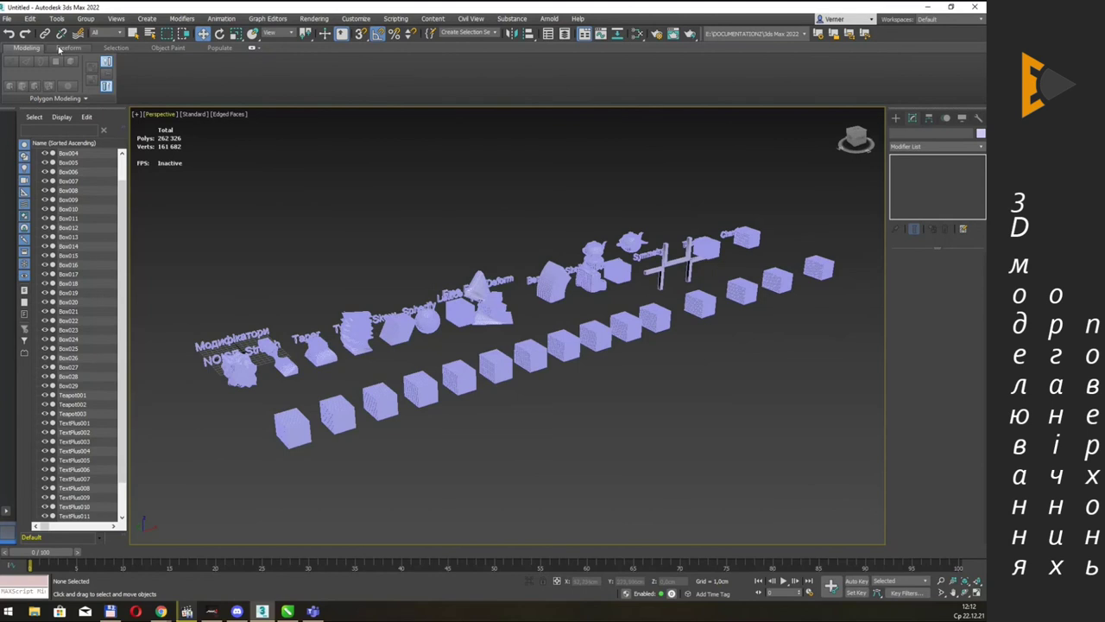
Save модифікатори.max, then save it again as a 3ds Max 2019 file on the Desktop.
click(8, 19)
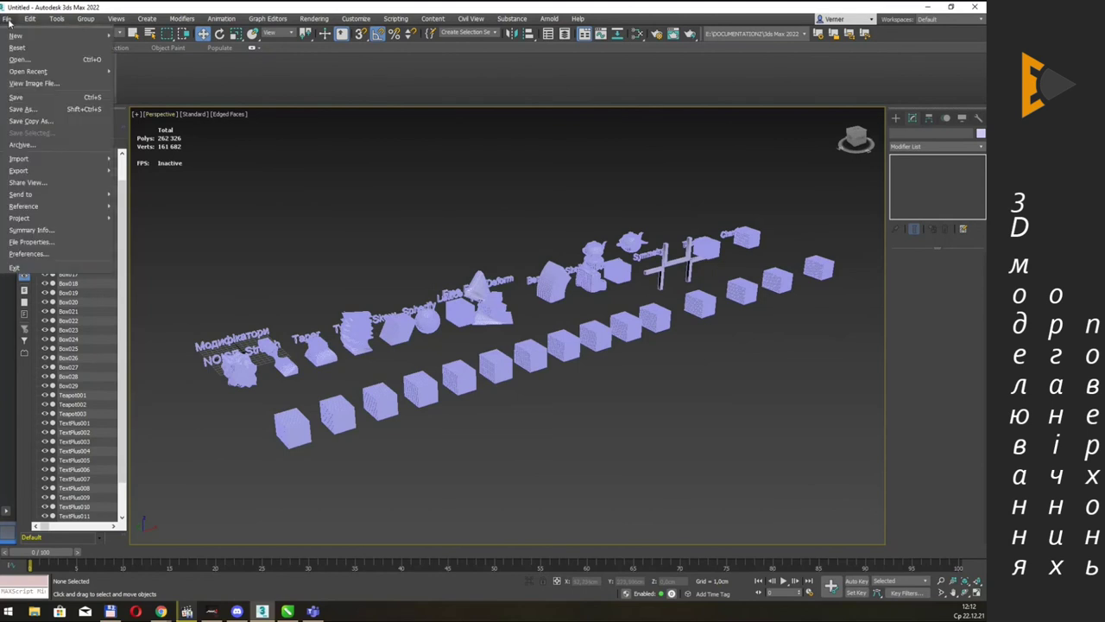
click(60, 99)
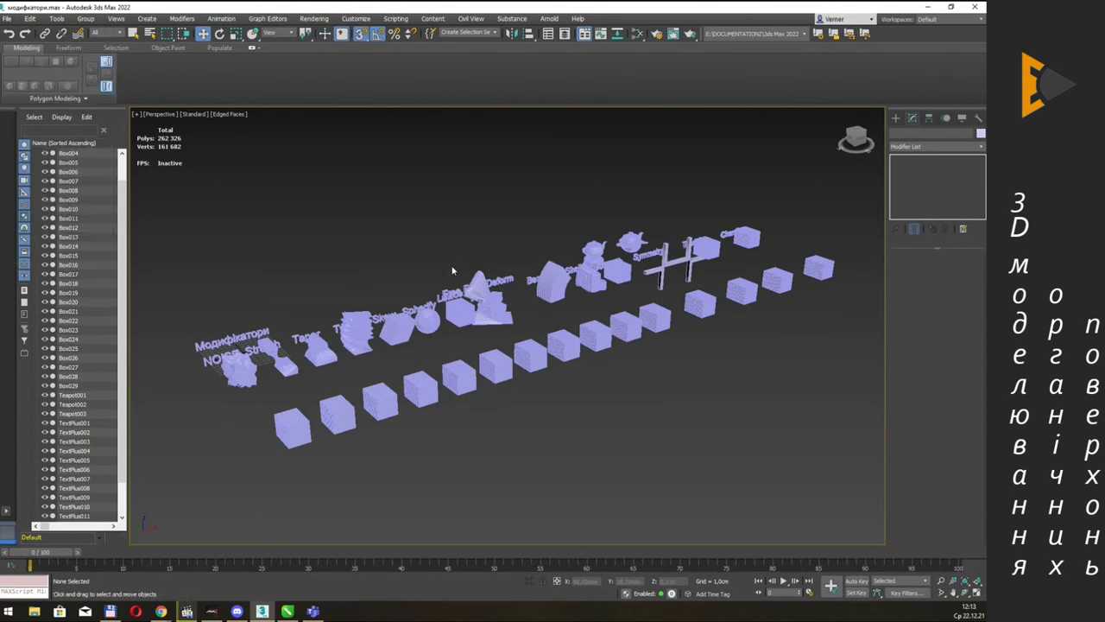
click(7, 18)
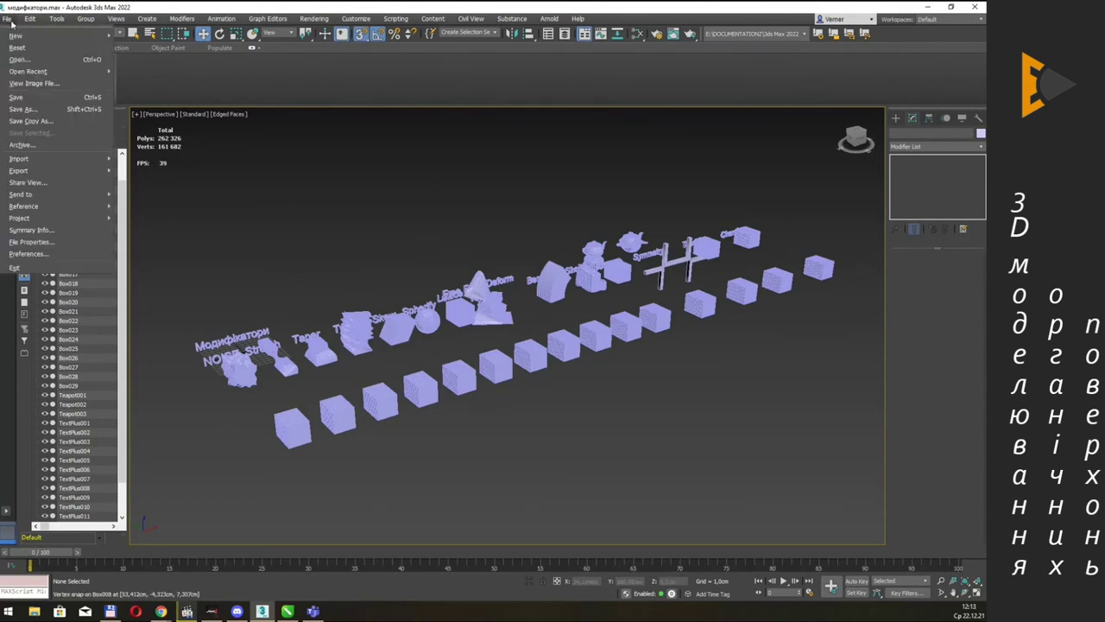
click(40, 110)
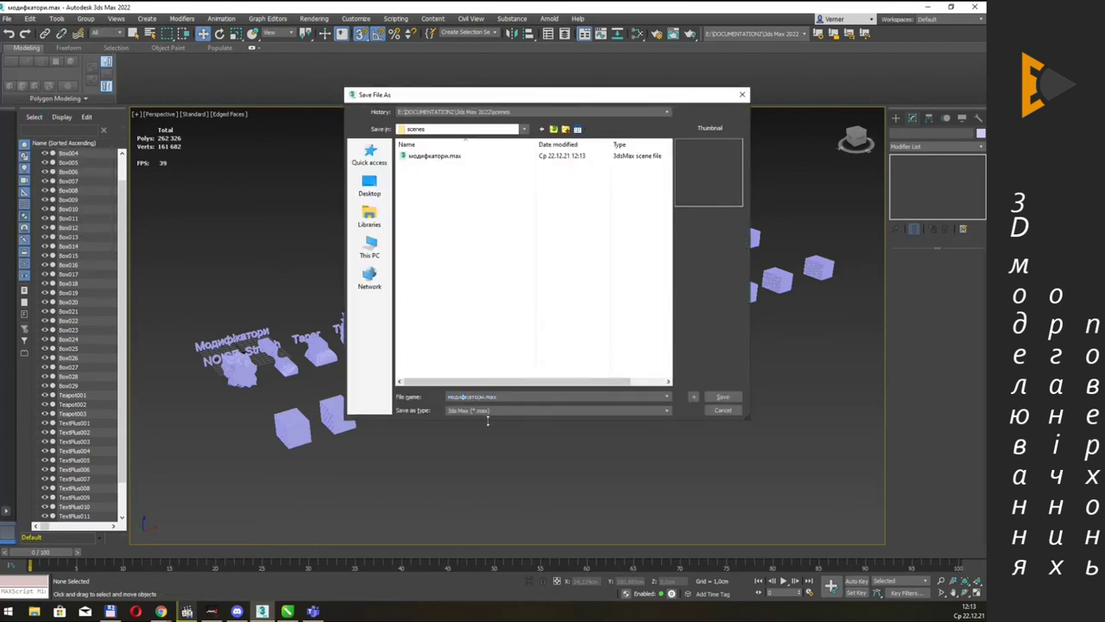
key(BackSpace)
click(507, 413)
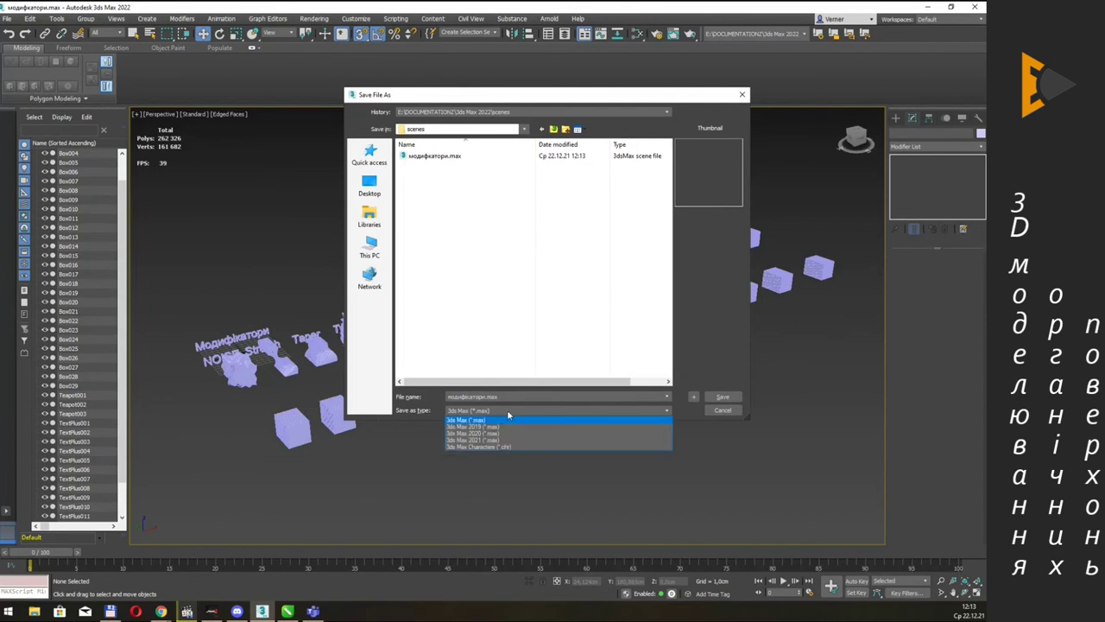
click(510, 427)
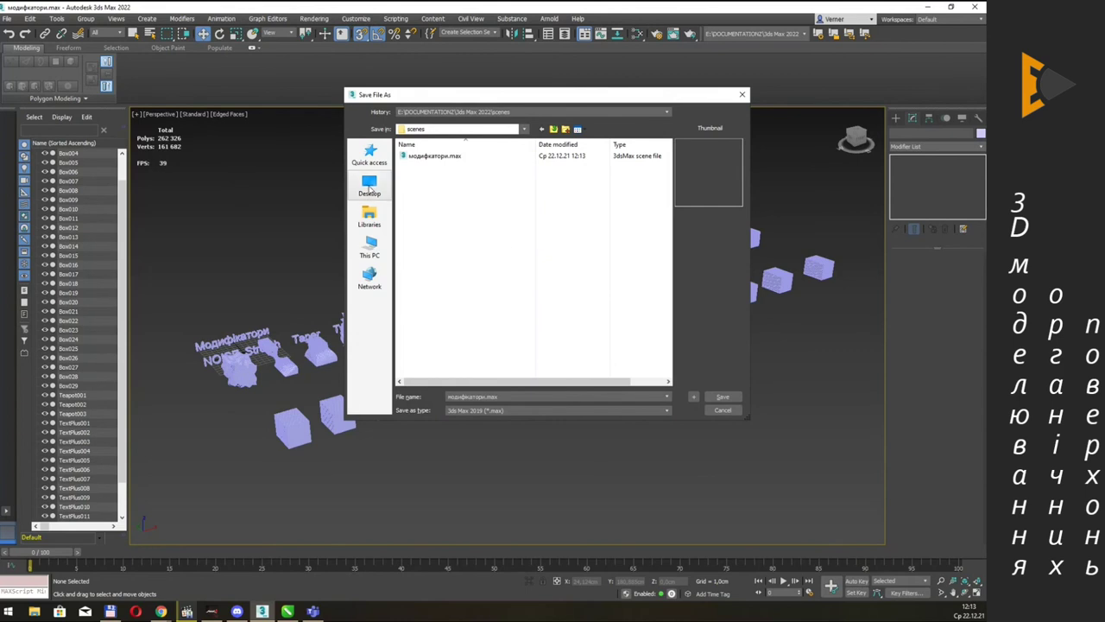
click(371, 189)
click(724, 396)
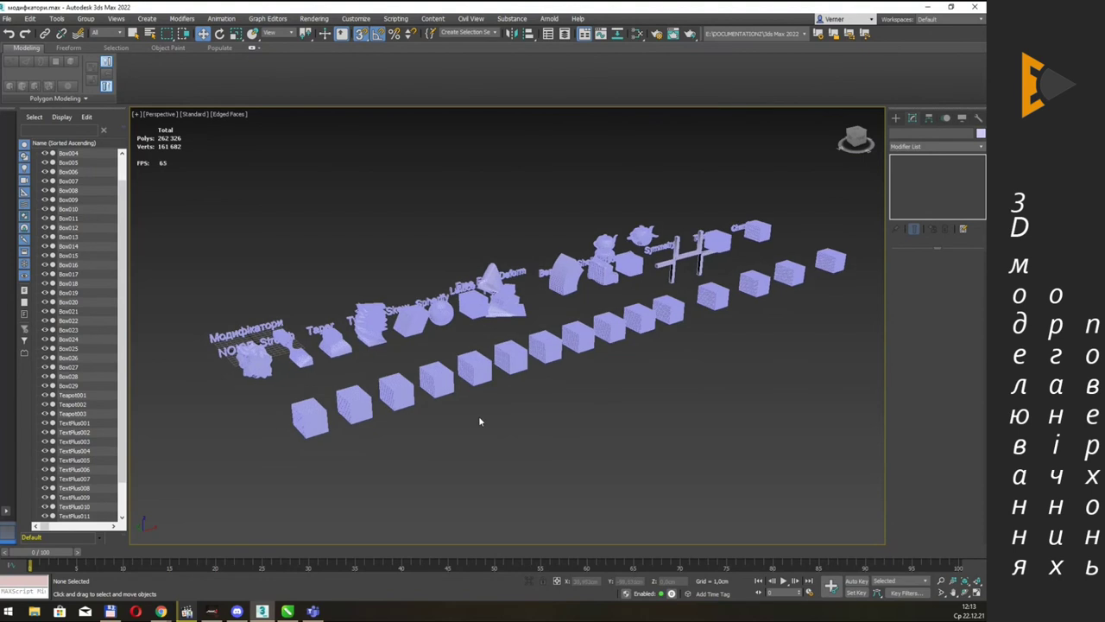
scroll(478, 417, up, 5)
scroll(358, 337, down, 5)
scroll(424, 355, up, 2)
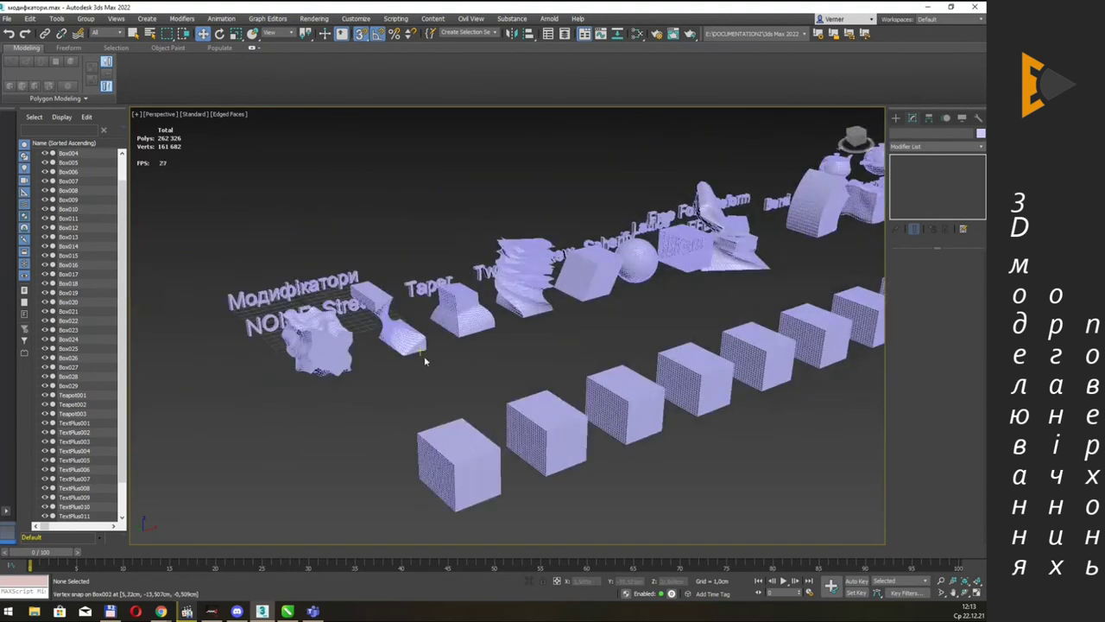
scroll(424, 356, up, 5)
scroll(413, 361, down, 5)
alt+middle_drag(452, 323, 530, 314)
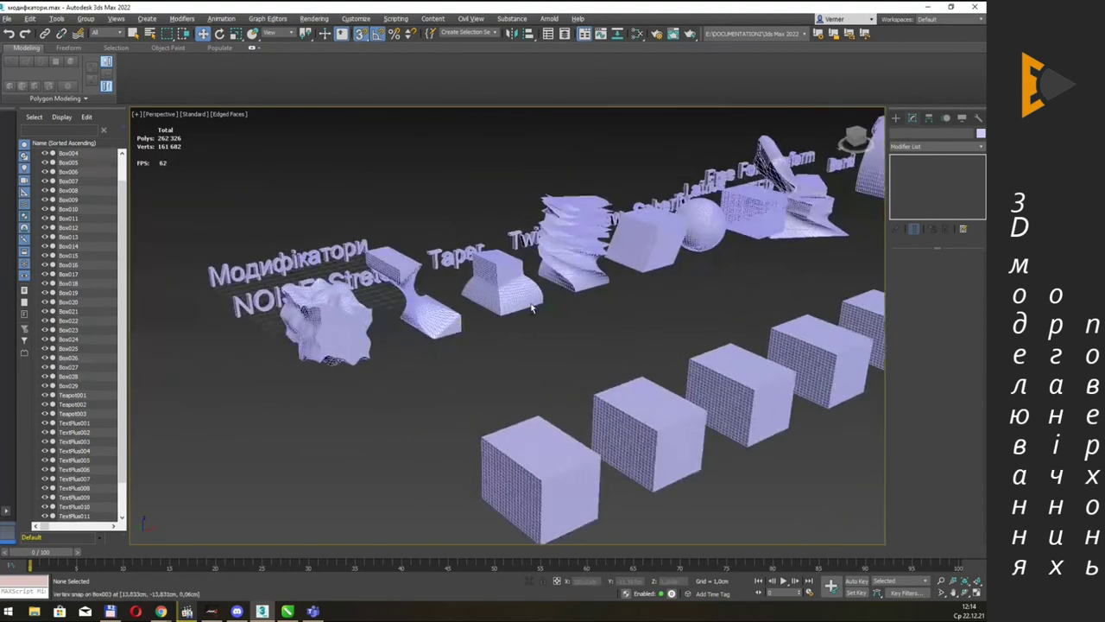
scroll(530, 313, up, 3)
scroll(530, 308, down, 5)
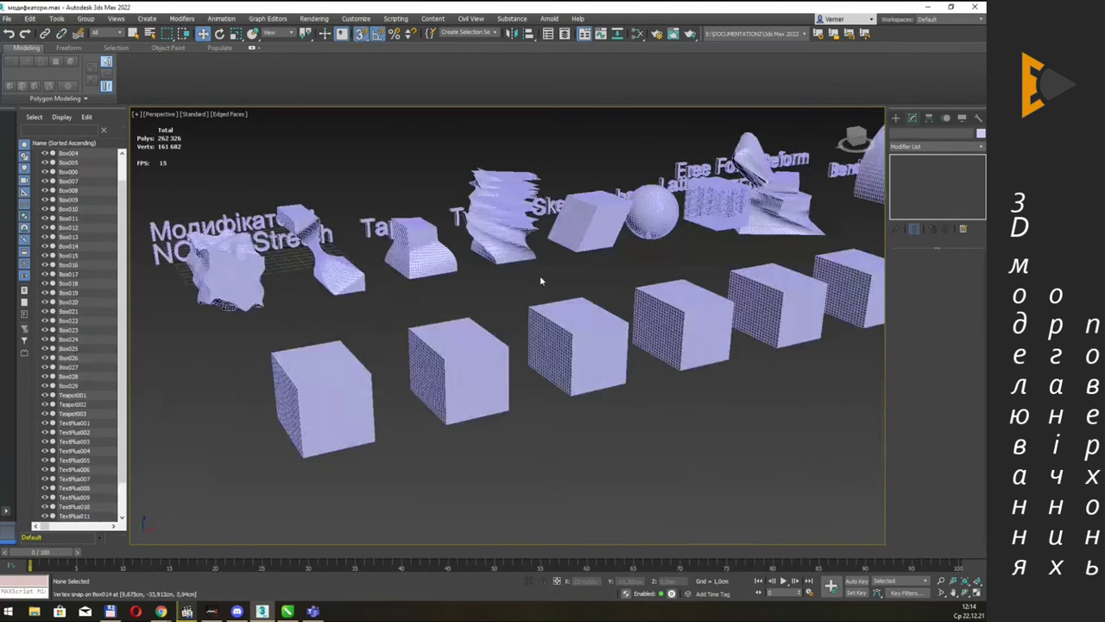
alt+middle_drag(682, 214, 680, 257)
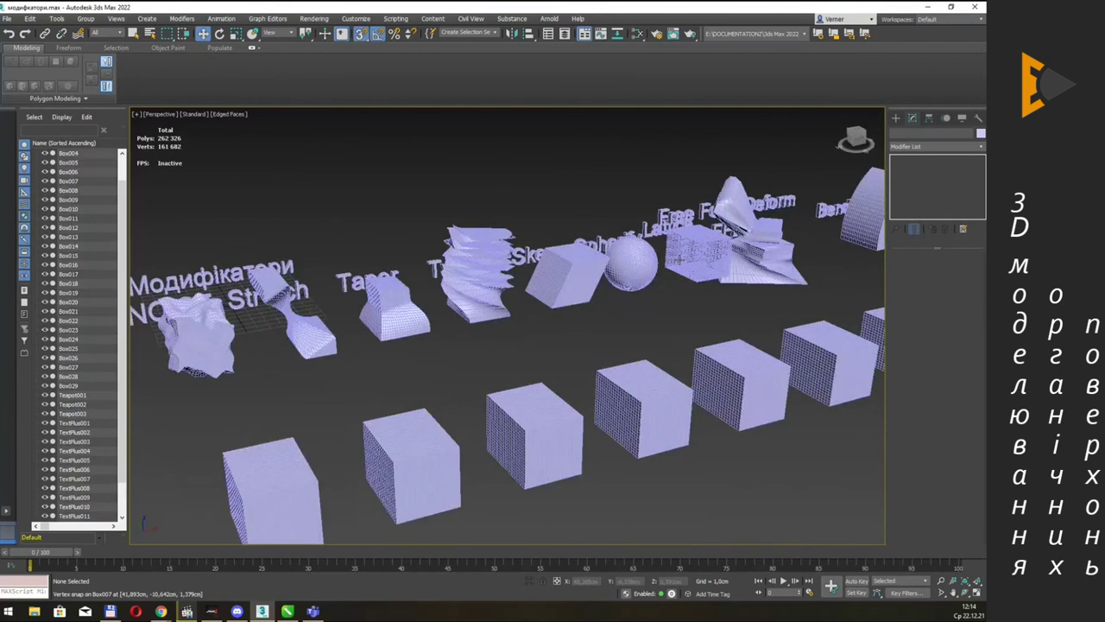
scroll(679, 259, down, 5)
mouse_move(678, 259)
middle_down()
mouse_move(656, 311)
mouse_move(583, 291)
middle_up()
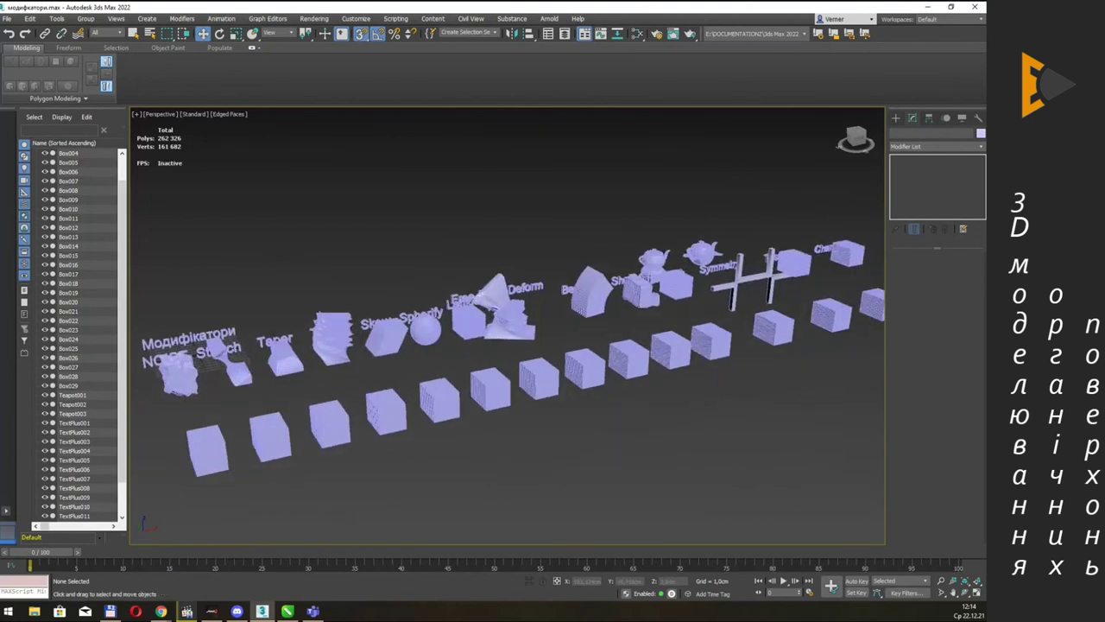
key(alt+Tab)
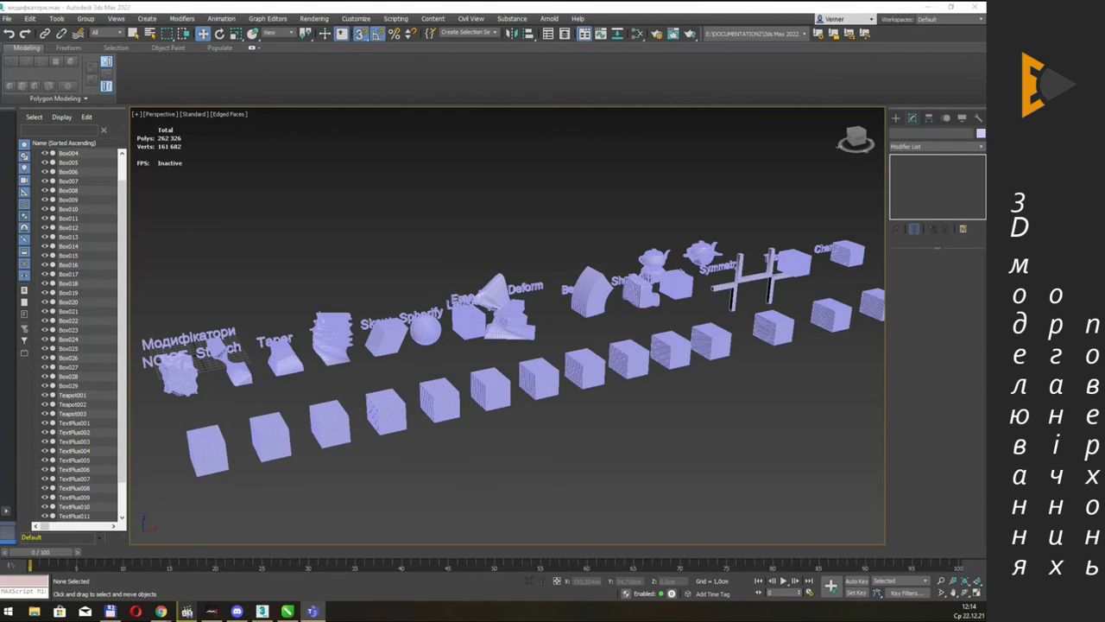